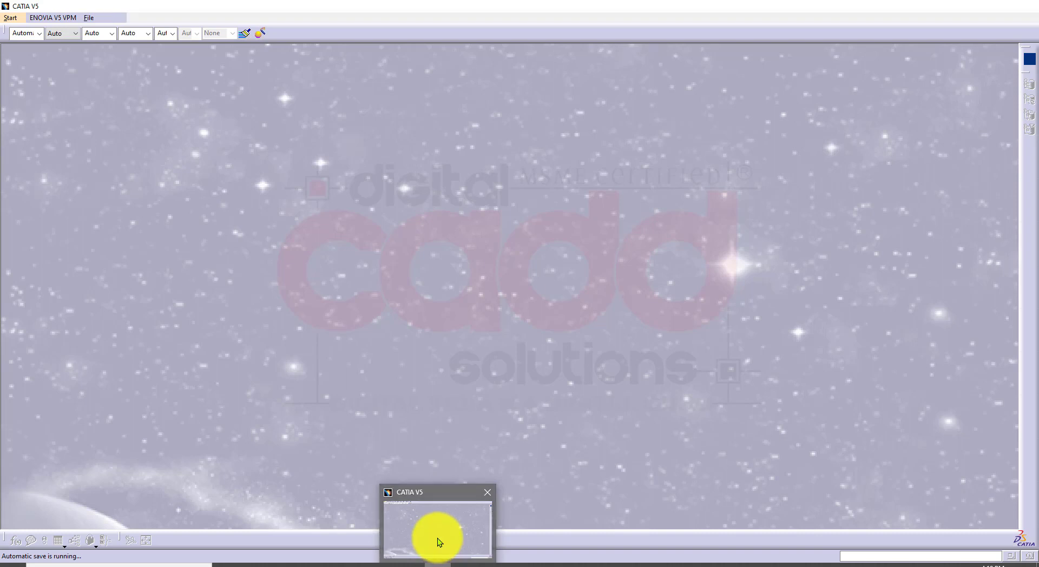
Switch to the CATIA V5-6 book PDF and review the learning objectives of the Advanced Modeling Tools chapter
{"action": "left_click", "coordinate": [437, 538]}
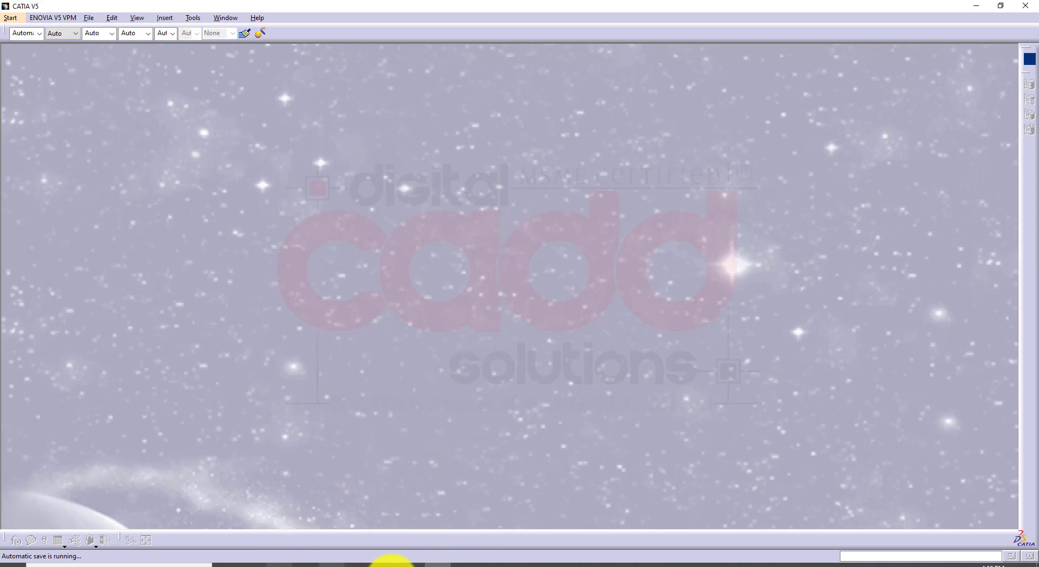
{"action": "left_click", "coordinate": [465, 564]}
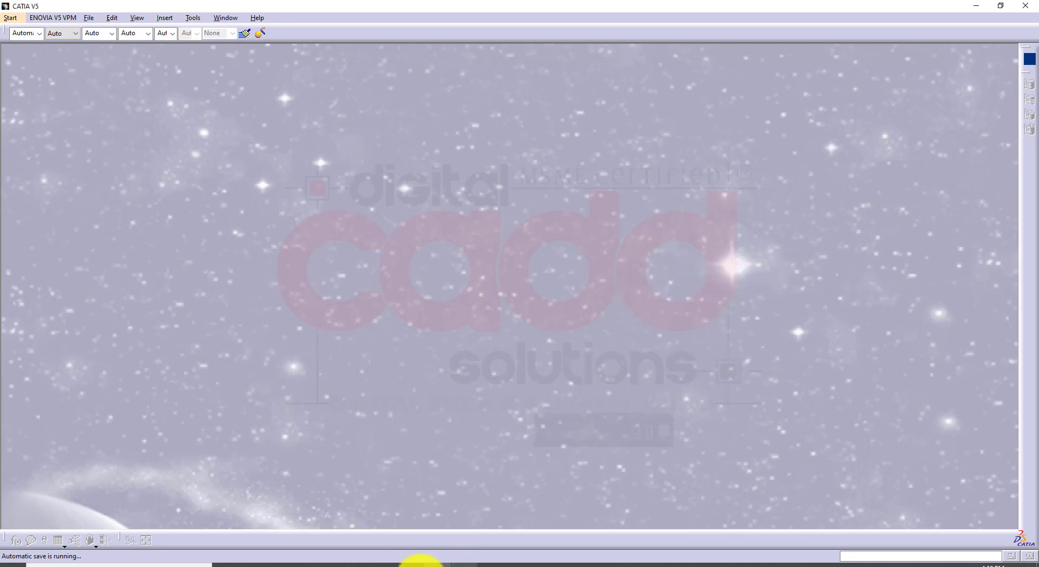
{"action": "left_click", "coordinate": [278, 563]}
{"action": "scroll", "coordinate": [305, 359], "scroll_direction": "up", "scroll_amount": 1}
{"action": "scroll", "coordinate": [305, 359], "scroll_direction": "up", "scroll_amount": 20}
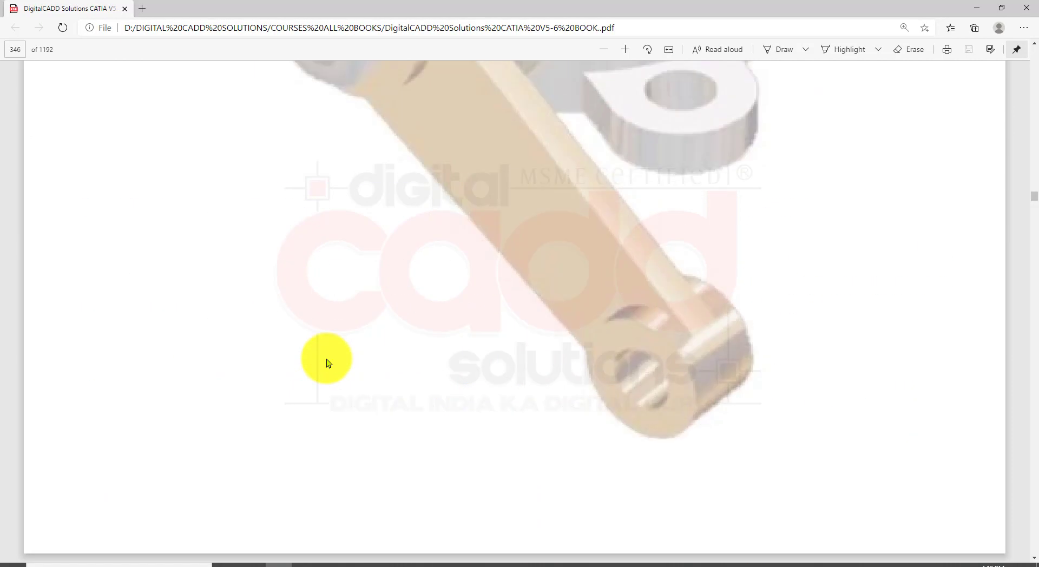
{"action": "scroll", "coordinate": [319, 366], "scroll_direction": "down", "scroll_amount": 3}
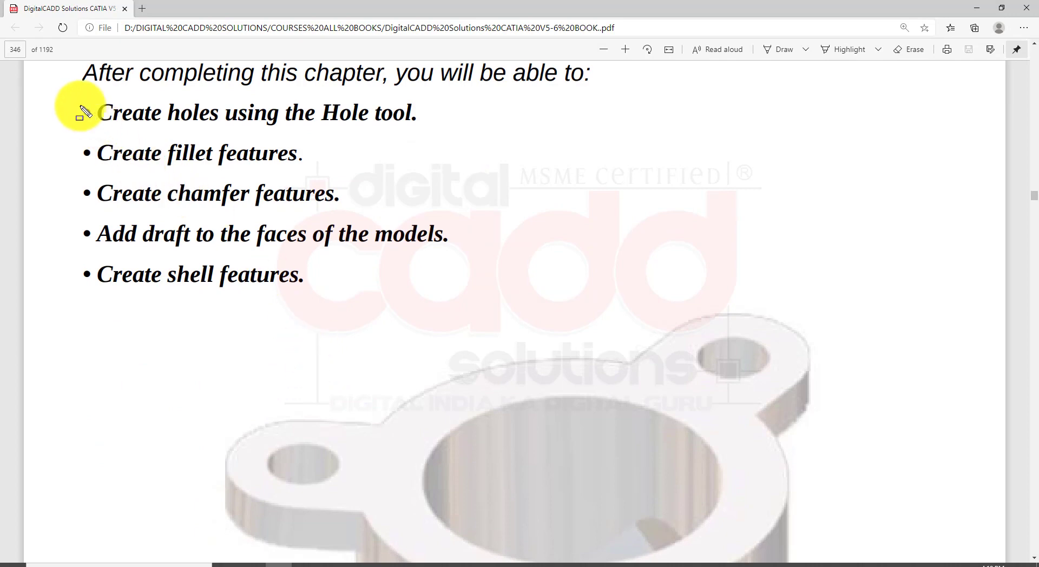
{"action": "mouse_move", "coordinate": [76, 96]}
{"action": "left_mouse_down"}
{"action": "mouse_move", "coordinate": [144, 190]}
{"action": "mouse_move", "coordinate": [354, 306]}
{"action": "mouse_move", "coordinate": [457, 308]}
{"action": "left_mouse_up"}
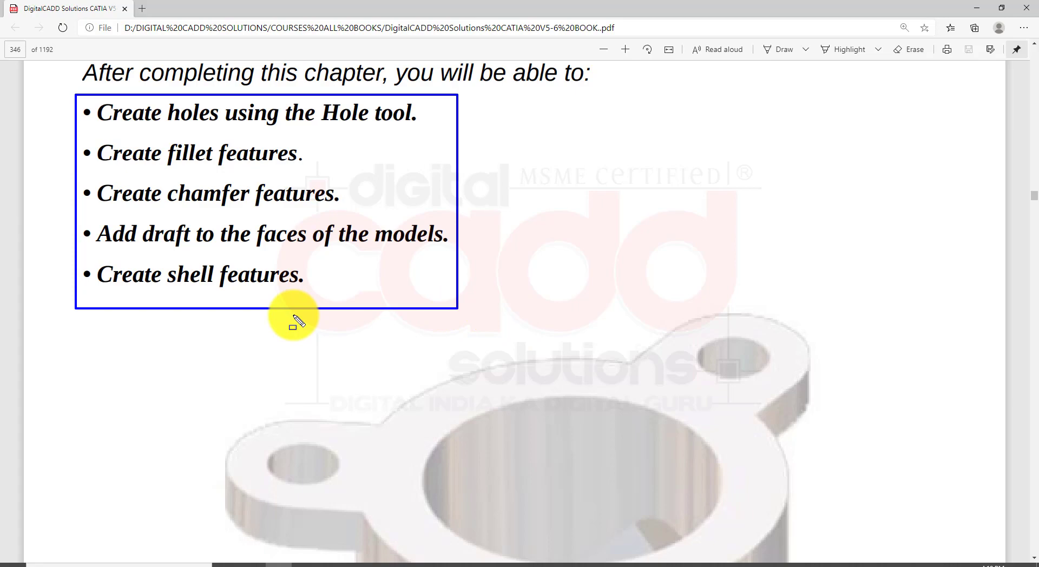
{"action": "key", "text": "Escape"}
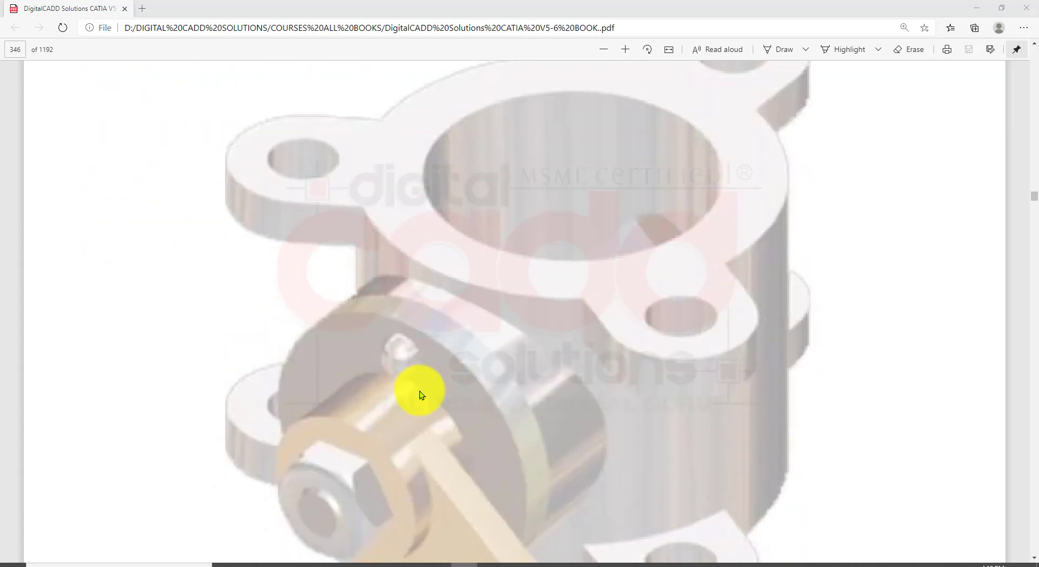
Read the chapter introduction and the Creating Hole Features section, and return to CATIA
{"action": "scroll", "coordinate": [420, 391], "scroll_direction": "down", "scroll_amount": 10}
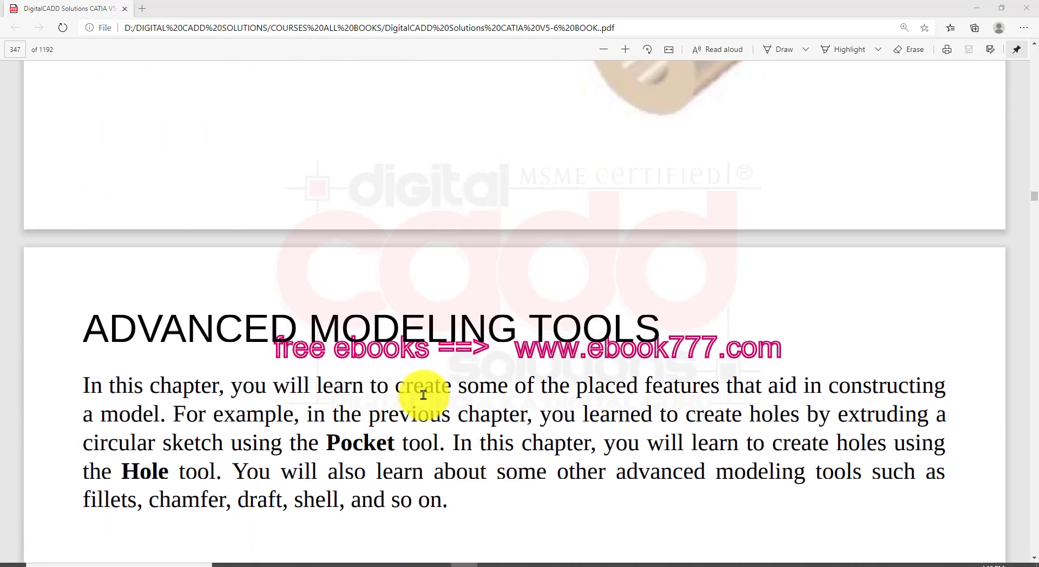
{"action": "scroll", "coordinate": [423, 395], "scroll_direction": "down", "scroll_amount": 2}
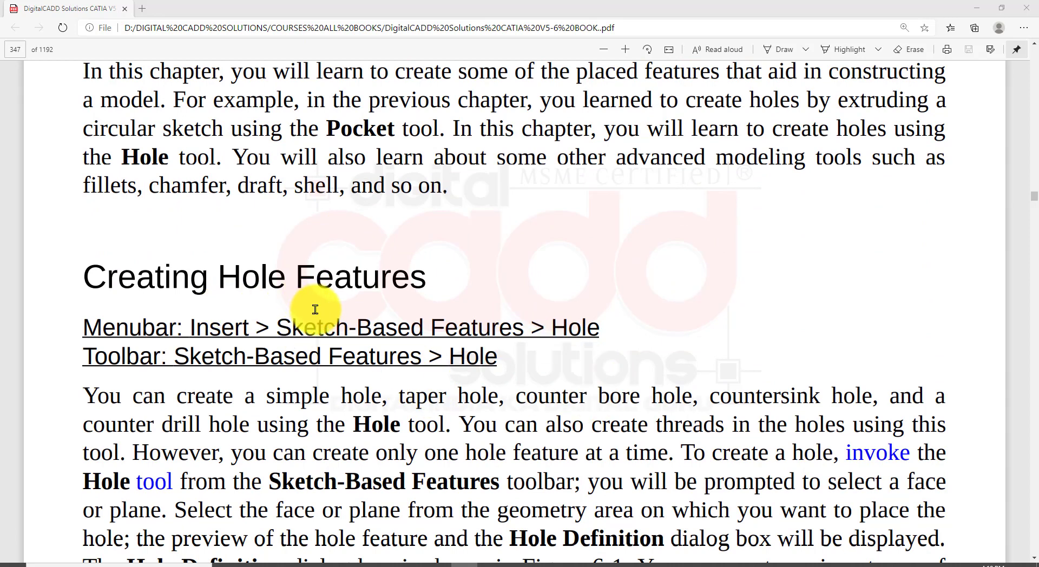
{"action": "mouse_move", "coordinate": [63, 242]}
{"action": "left_mouse_down"}
{"action": "mouse_move", "coordinate": [244, 313]}
{"action": "mouse_move", "coordinate": [493, 318]}
{"action": "mouse_move", "coordinate": [494, 304]}
{"action": "left_mouse_up"}
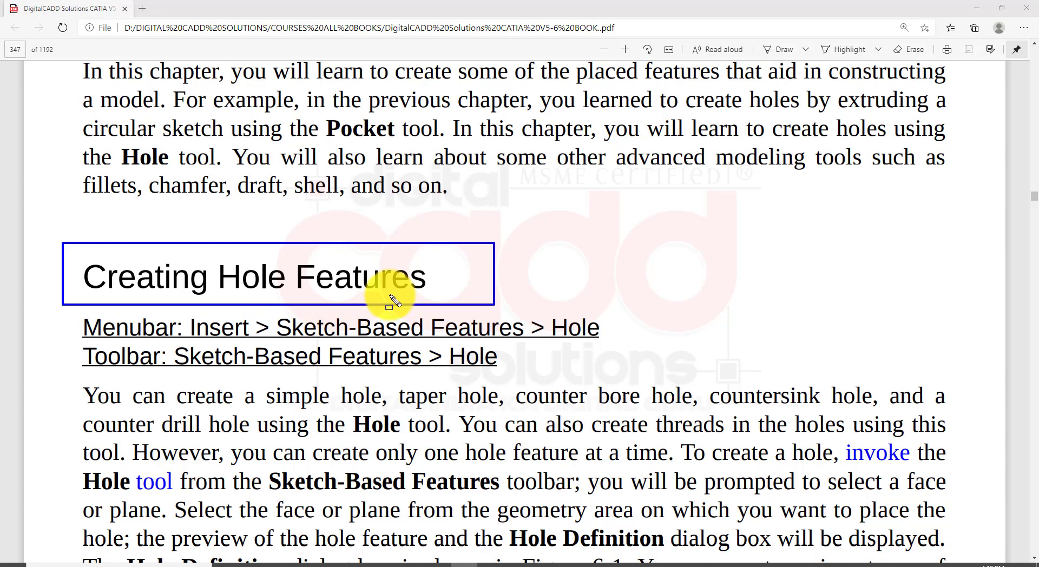
{"action": "key", "text": "Escape"}
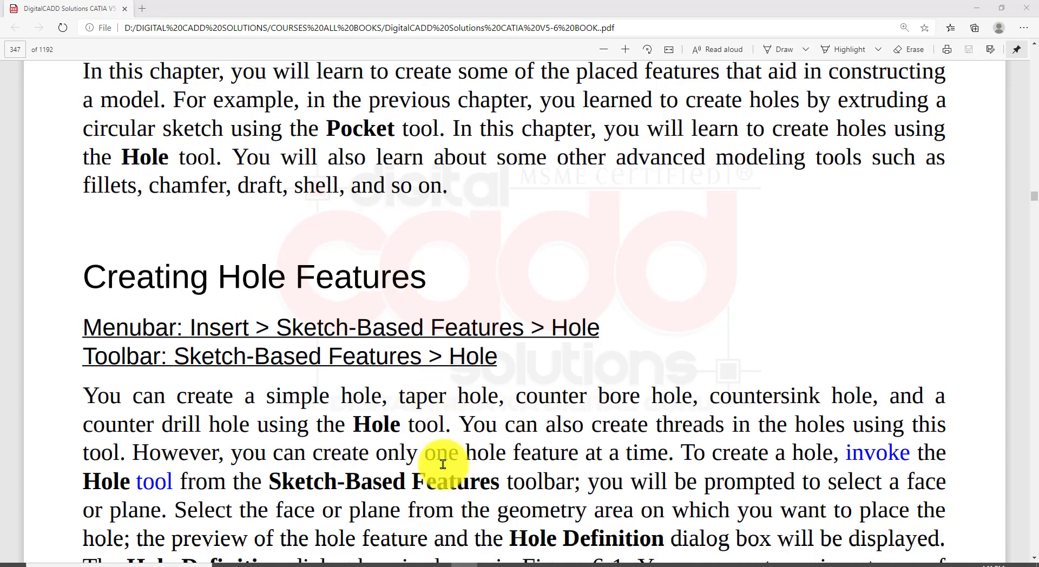
{"action": "left_click", "coordinate": [437, 562]}
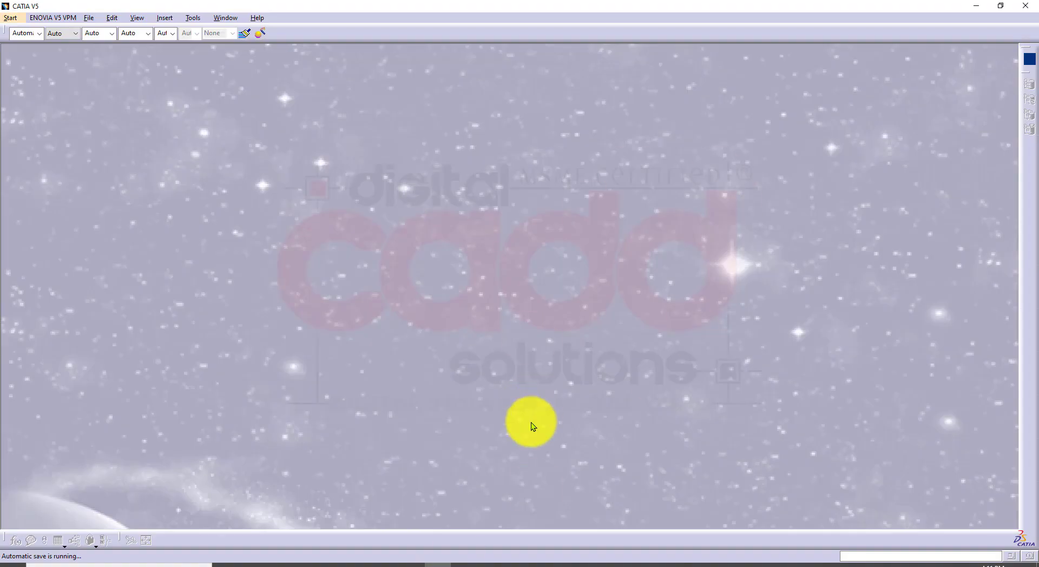
{"action": "left_click", "coordinate": [466, 566]}
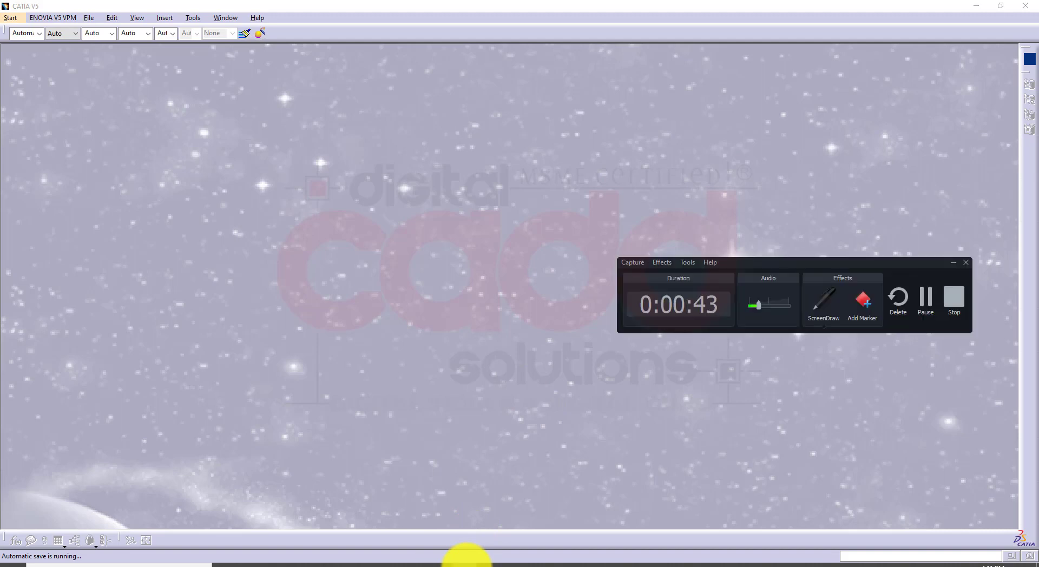
{"action": "left_click_drag", "start_coordinate": [760, 304], "coordinate": [780, 304]}
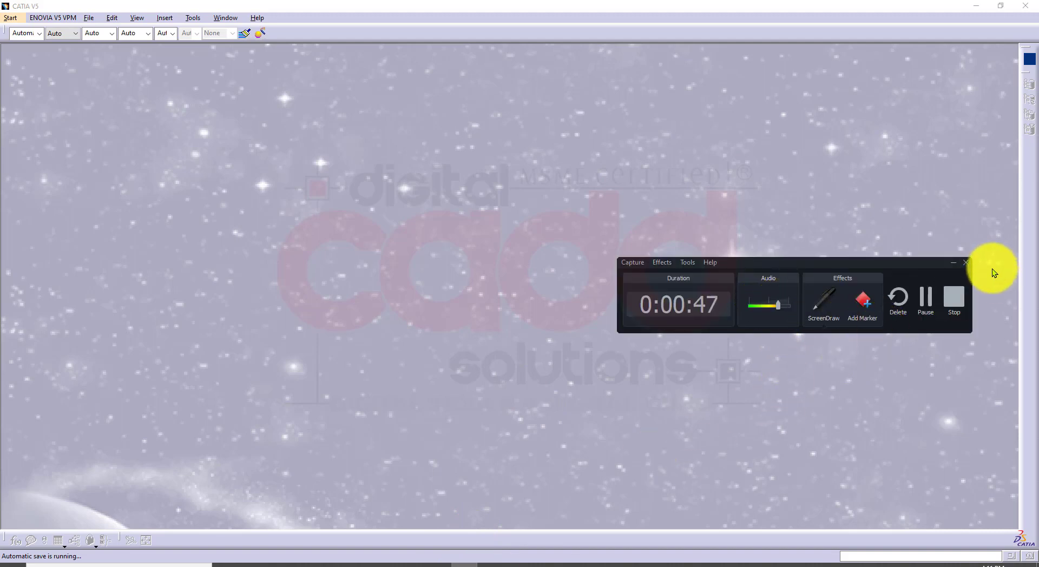
{"action": "left_click", "coordinate": [952, 263]}
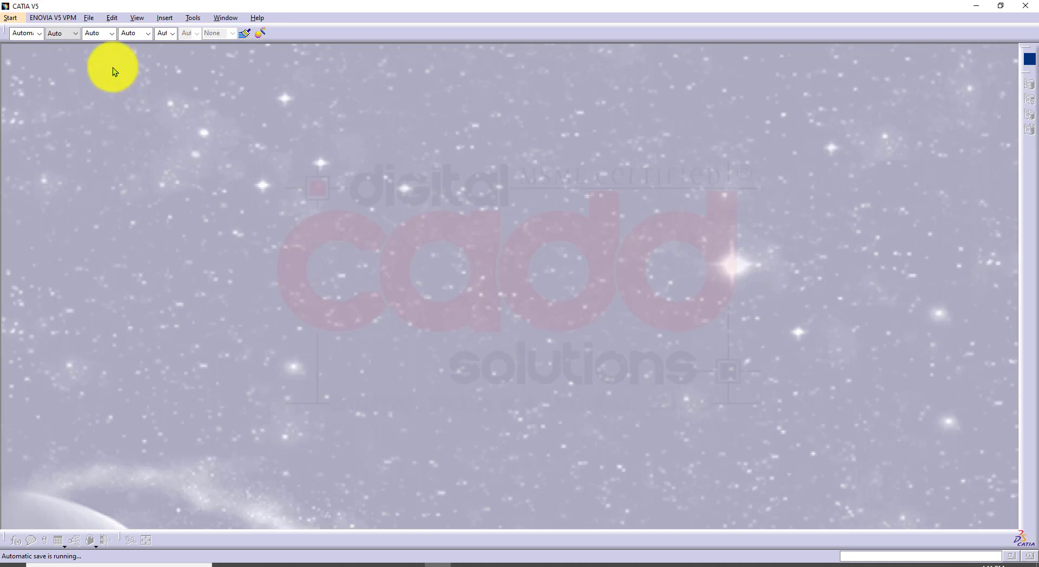
Create a new Part Design part named Part1 with hybrid design enabled
{"action": "left_click", "coordinate": [10, 17]}
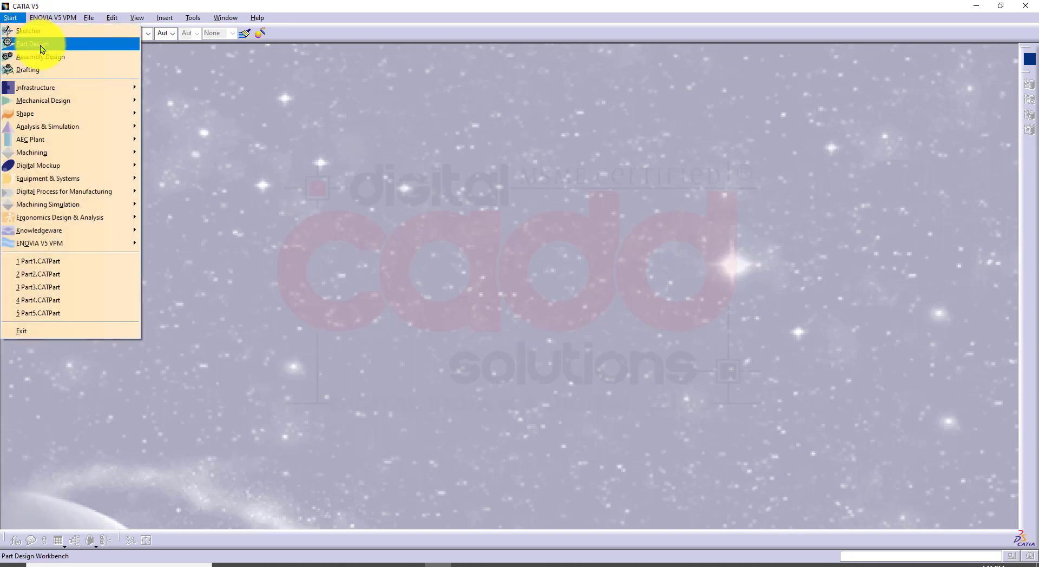
{"action": "left_click", "coordinate": [40, 44]}
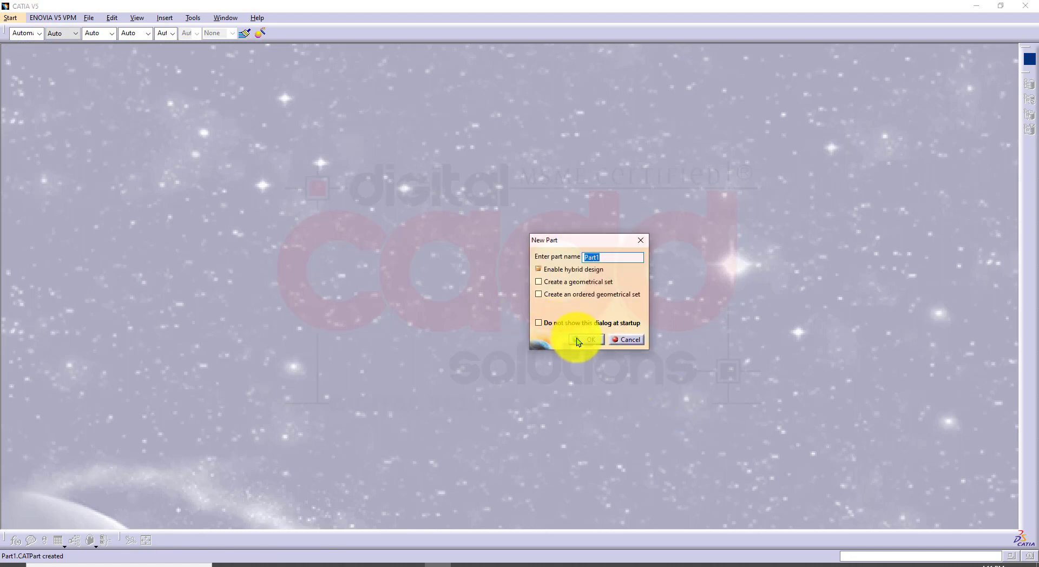
{"action": "left_click", "coordinate": [576, 338]}
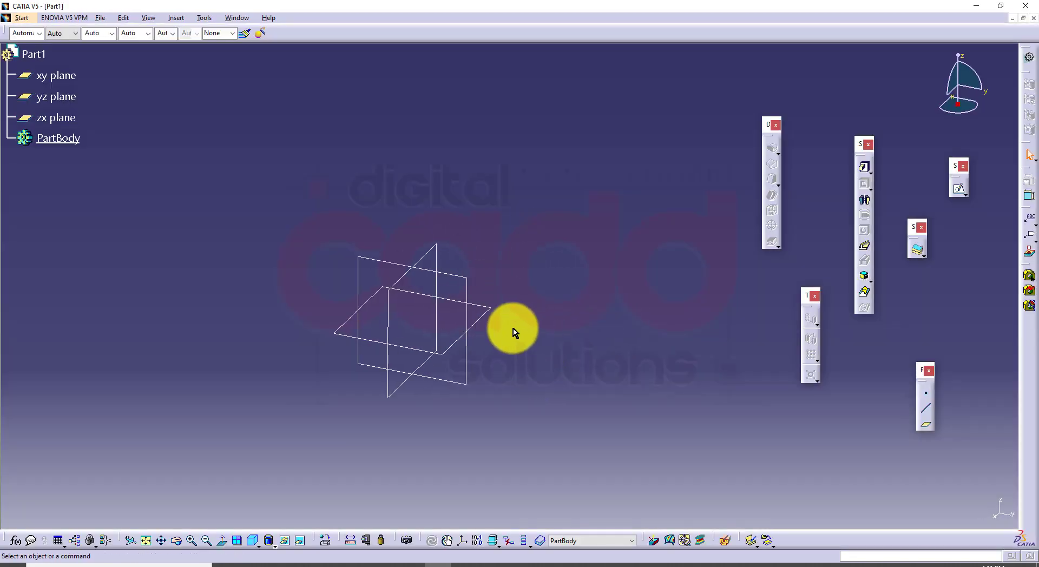
Sketch a centered rectangle about the origin on the yz plane, wider than it is tall, and exit the sketch
{"action": "left_click", "coordinate": [467, 288]}
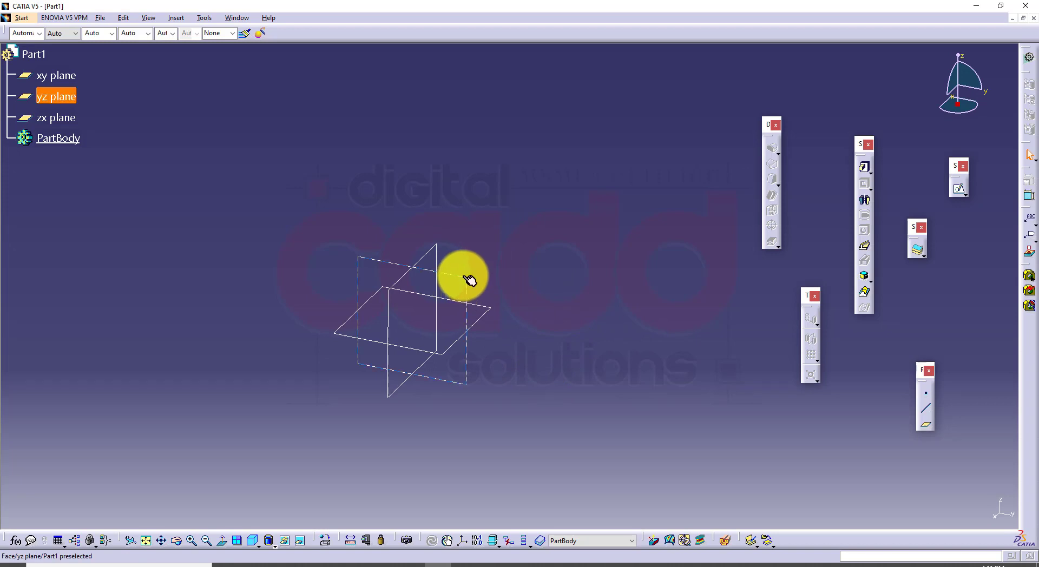
{"action": "left_click", "coordinate": [958, 189]}
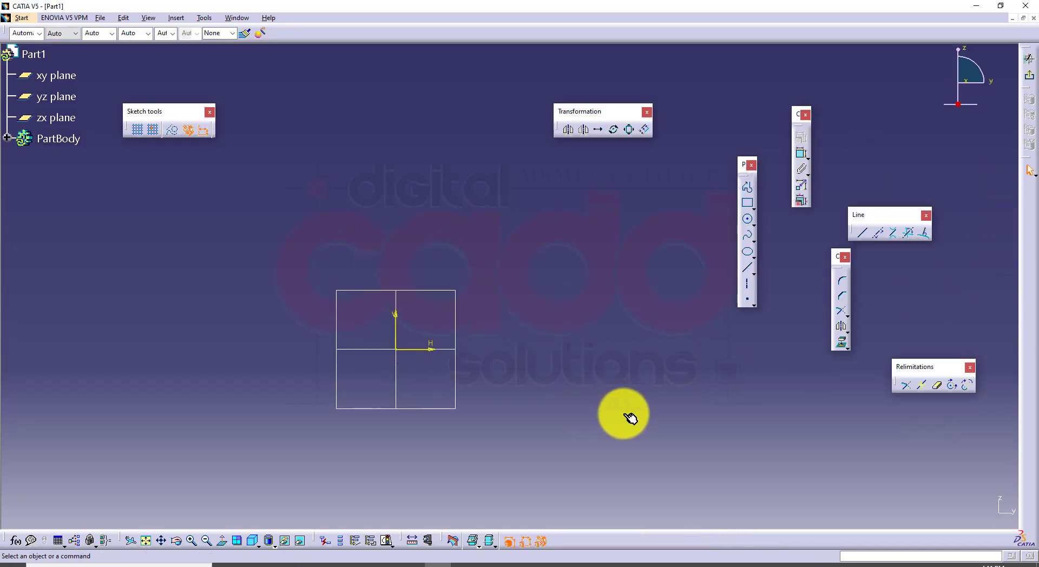
{"action": "left_click", "coordinate": [752, 205]}
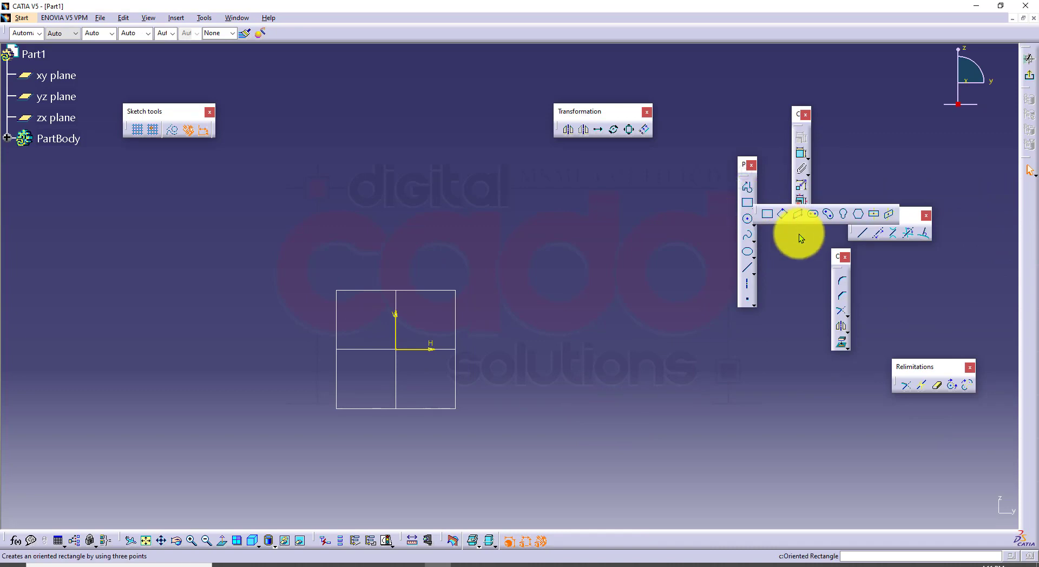
{"action": "left_click", "coordinate": [874, 214]}
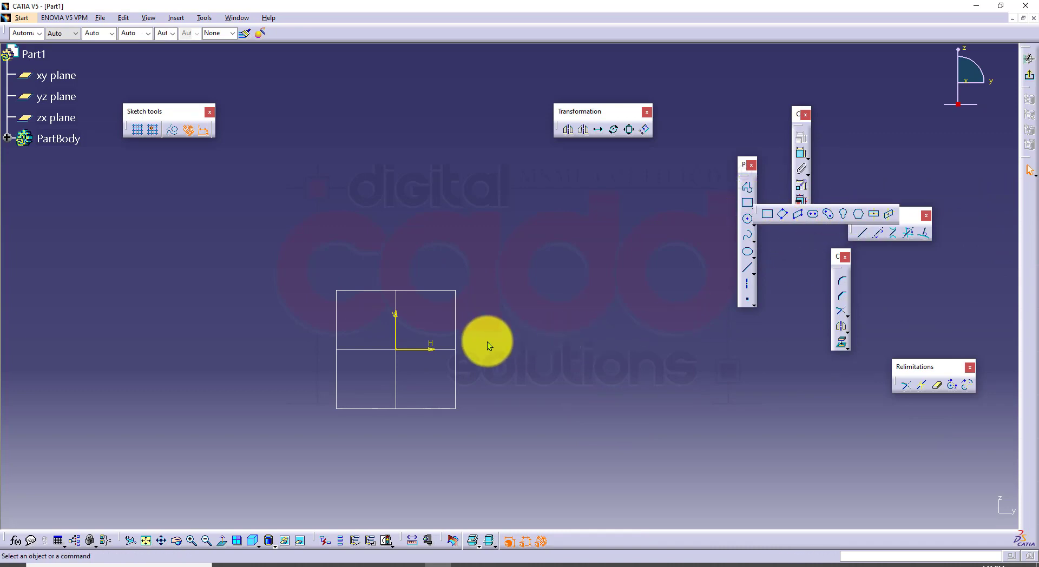
{"action": "left_click", "coordinate": [403, 357]}
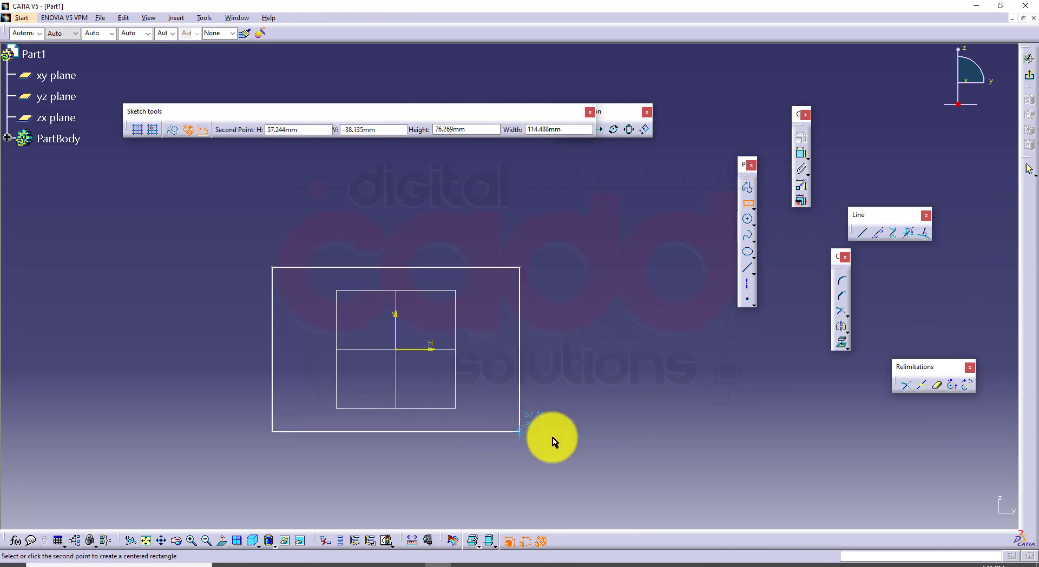
{"action": "left_click", "coordinate": [551, 437]}
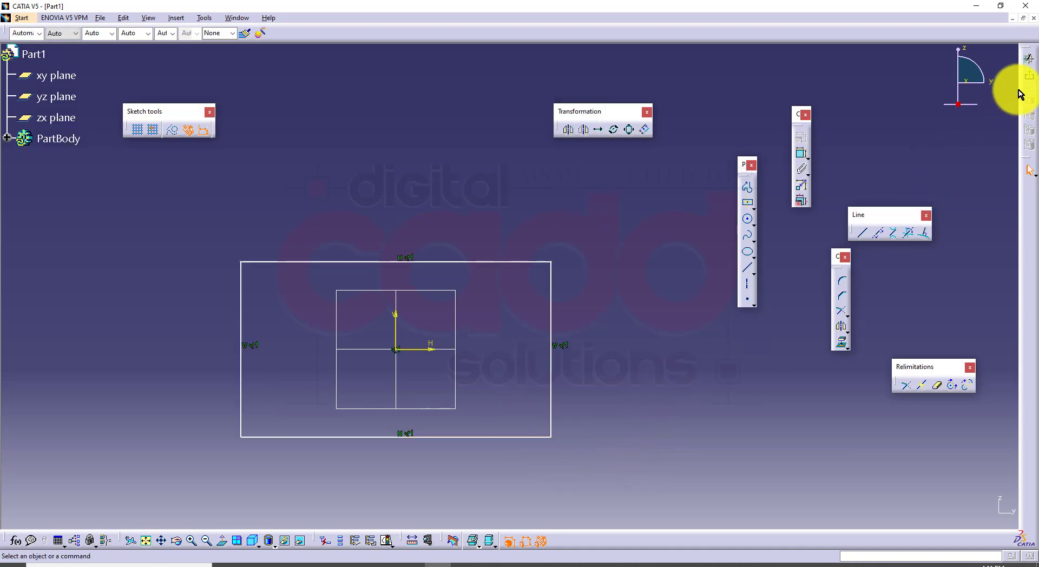
{"action": "left_click", "coordinate": [1029, 75]}
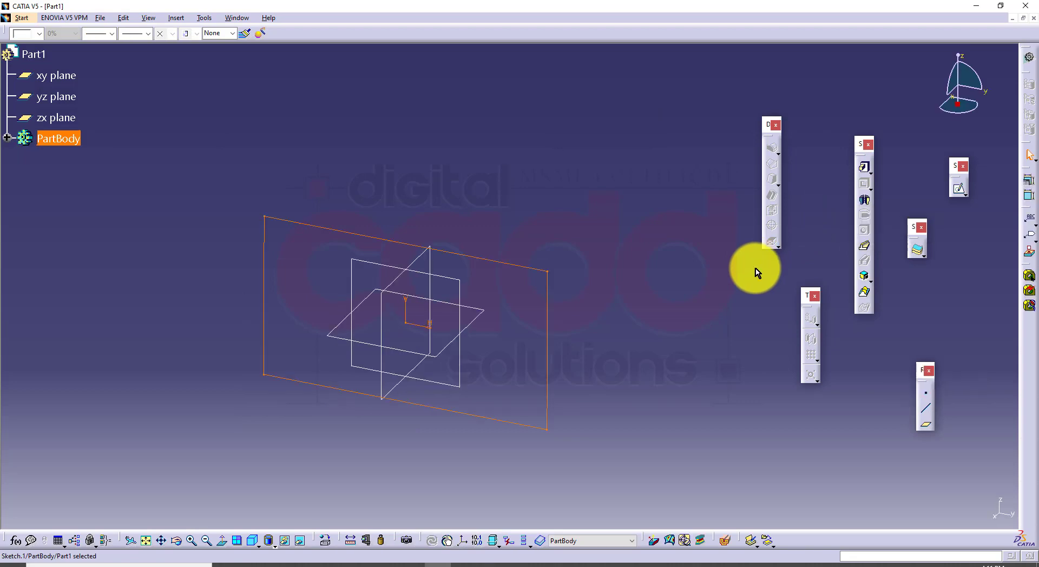
Pad the rectangle sketch with a length of 43 mm and mirrored extent to form a solid block
{"action": "left_click", "coordinate": [864, 166]}
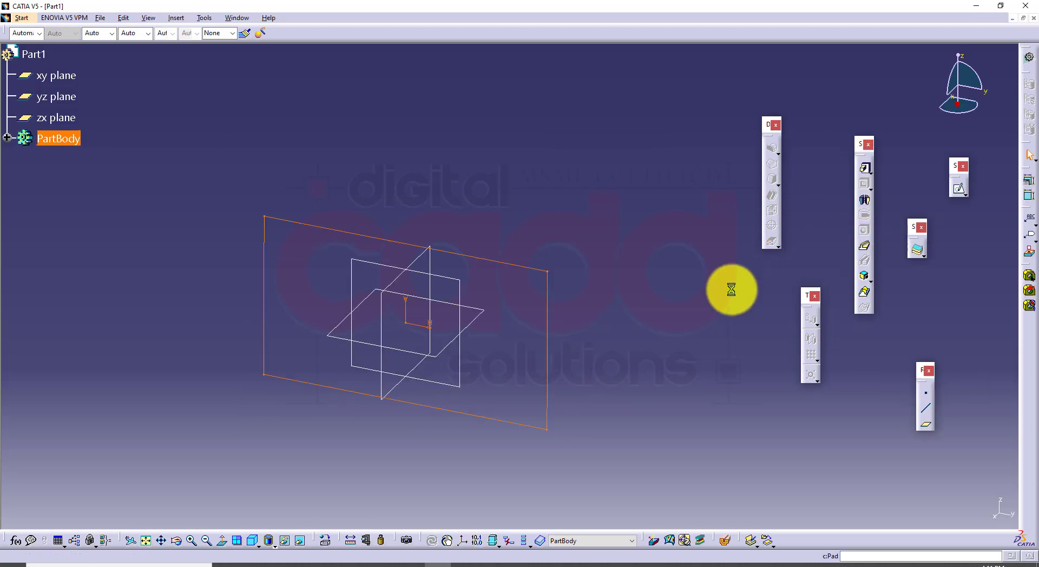
{"action": "left_click", "coordinate": [774, 273]}
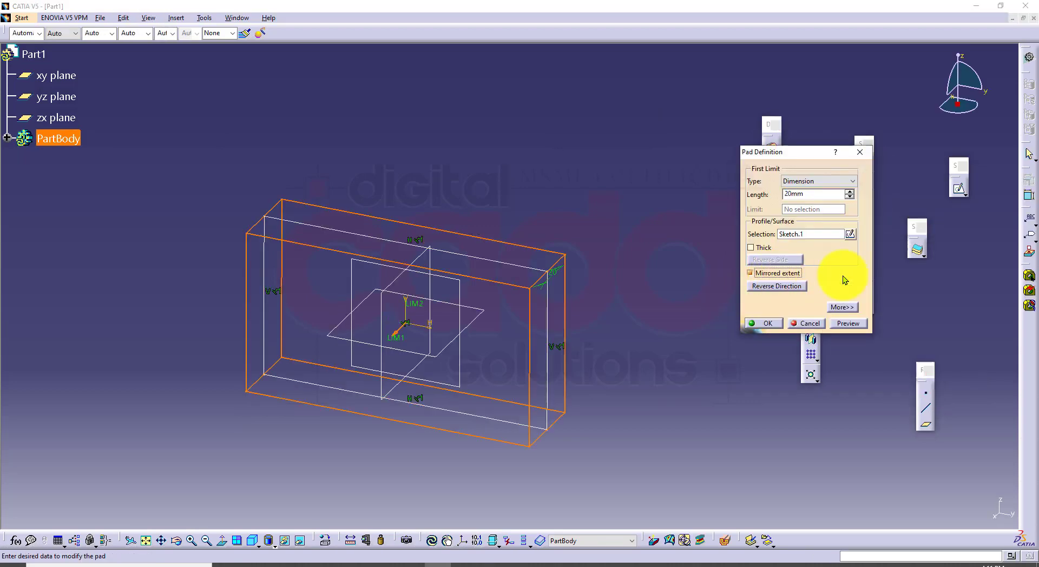
{"action": "left_click_drag", "start_coordinate": [848, 192], "coordinate": [848, 192]}
{"action": "left_click", "coordinate": [836, 322]}
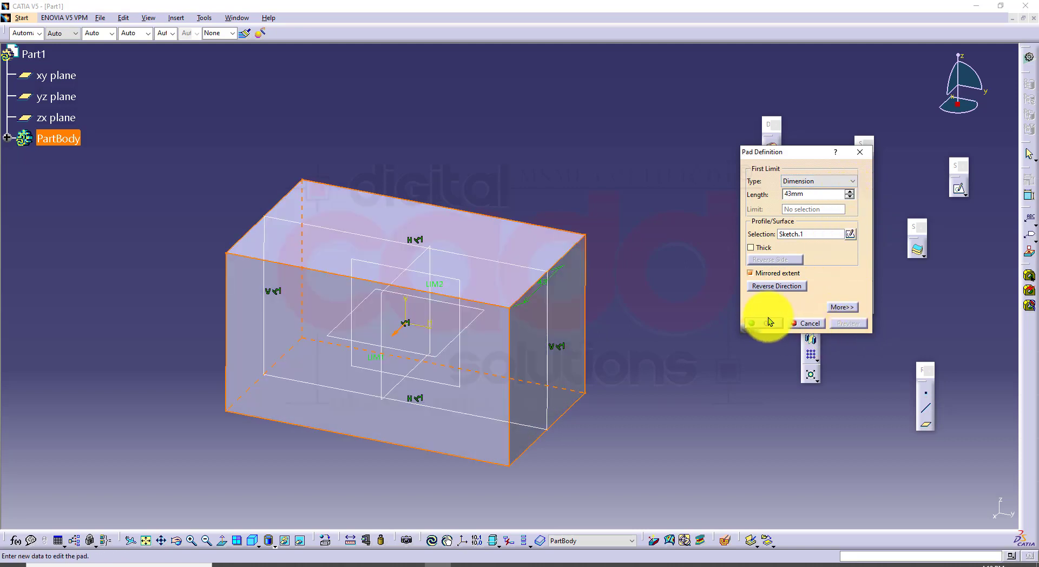
{"action": "left_click", "coordinate": [766, 322]}
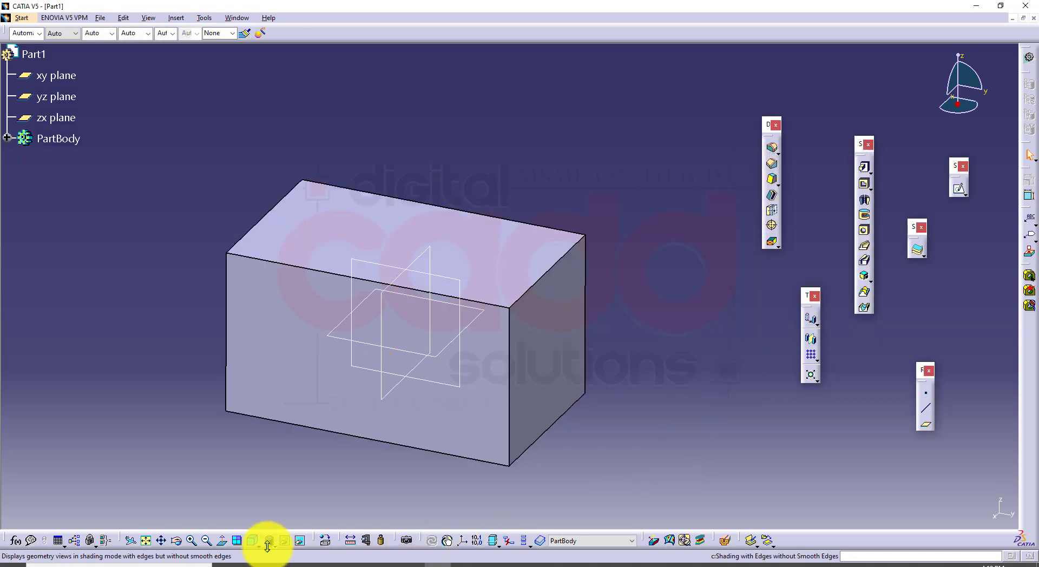
Show the block in isometric view and rearrange the floating Sketch-Based Features and dress-up toolbars around it
{"action": "left_click", "coordinate": [252, 540]}
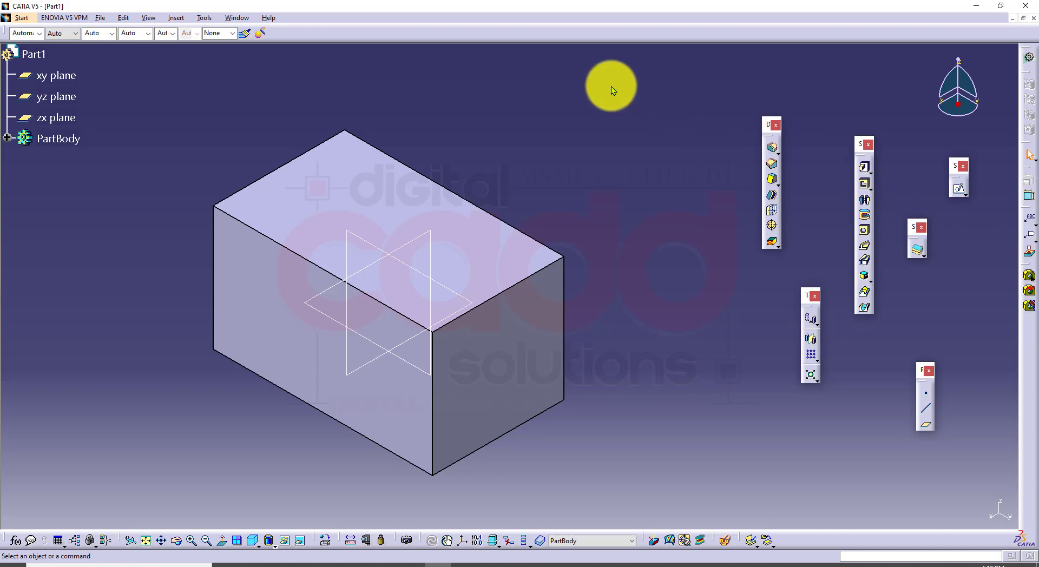
{"action": "left_click_drag", "start_coordinate": [611, 86], "coordinate": [606, 85]}
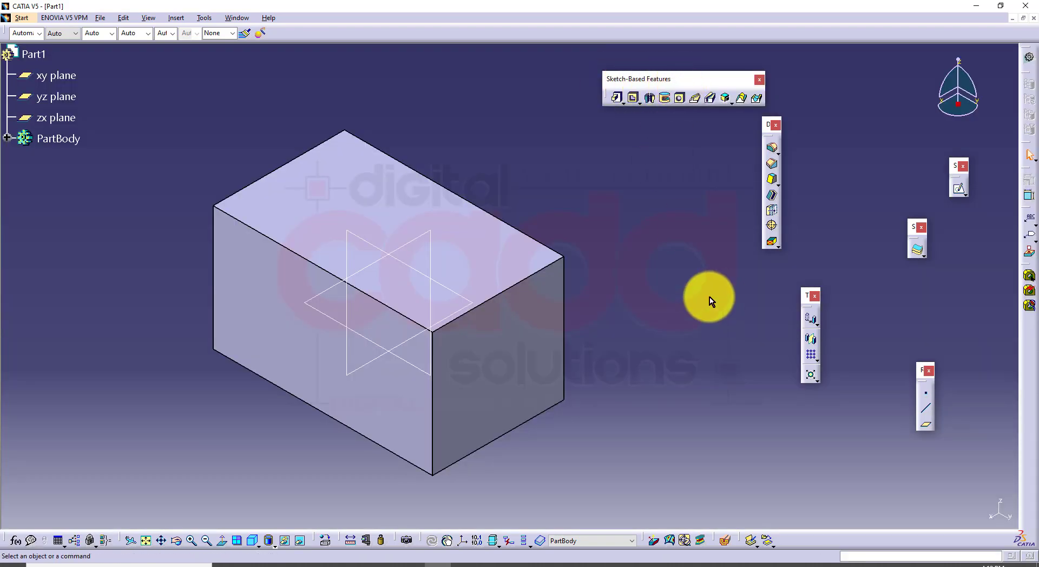
{"action": "middle_click_drag", "start_coordinate": [709, 298], "coordinate": [701, 312]}
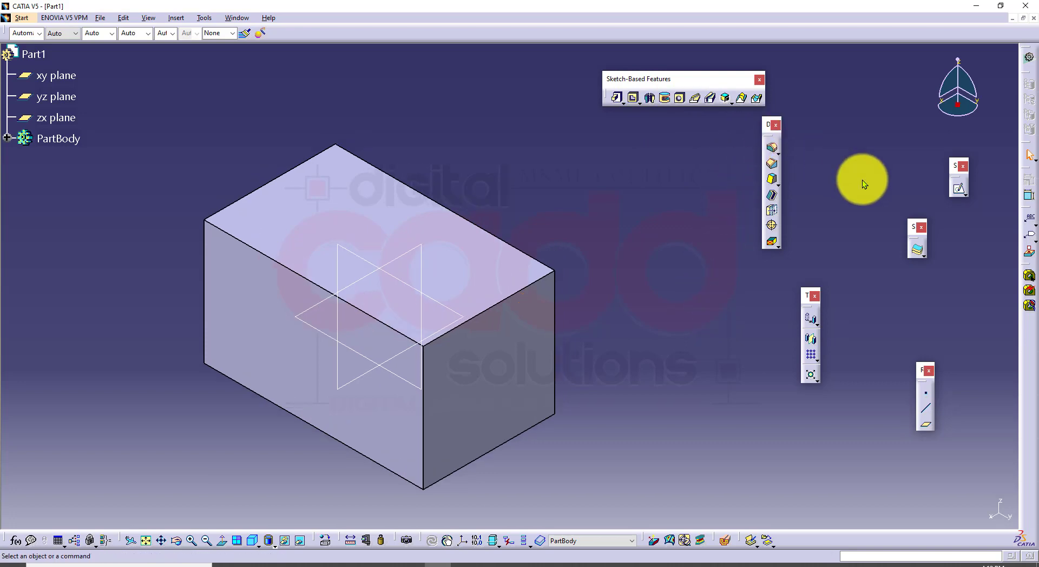
{"action": "left_click_drag", "start_coordinate": [768, 125], "coordinate": [972, 253]}
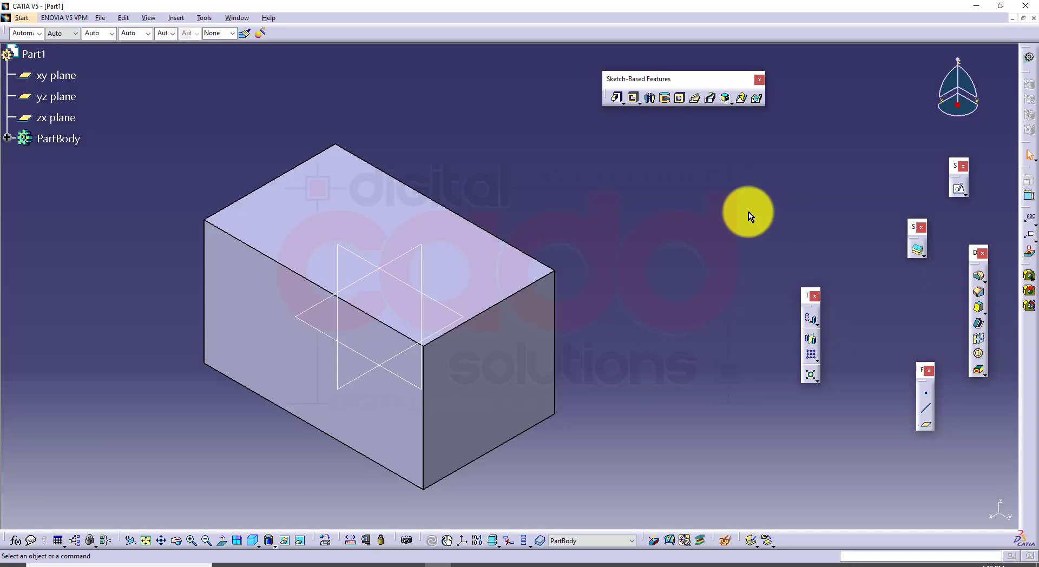
{"action": "left_click", "coordinate": [681, 97]}
{"action": "mouse_move", "coordinate": [693, 118]}
{"action": "left_mouse_down"}
{"action": "mouse_move", "coordinate": [686, 107]}
{"action": "mouse_move", "coordinate": [693, 113]}
{"action": "left_mouse_up"}
{"action": "key", "text": "Escape"}
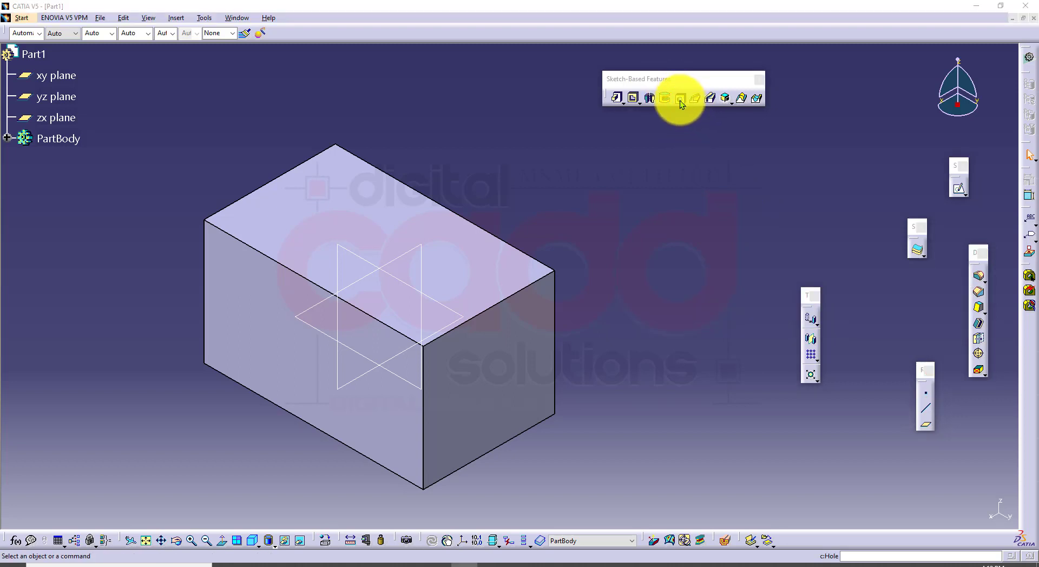
{"action": "left_click", "coordinate": [465, 566]}
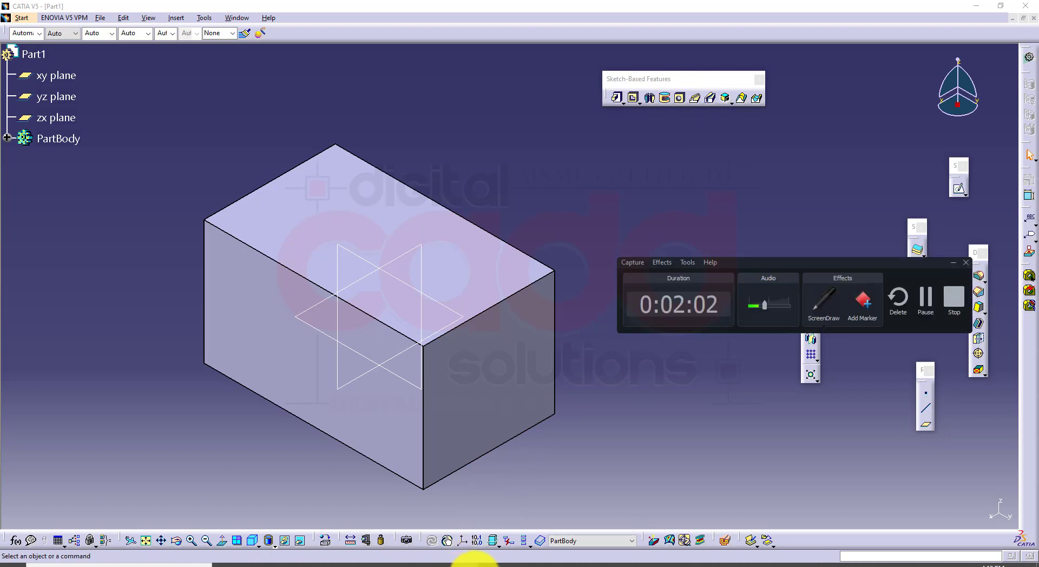
{"action": "left_click", "coordinate": [474, 564]}
Start a blind hole on the block's top face, preview it, and move it towards the nearer short edge
{"action": "left_click", "coordinate": [678, 98]}
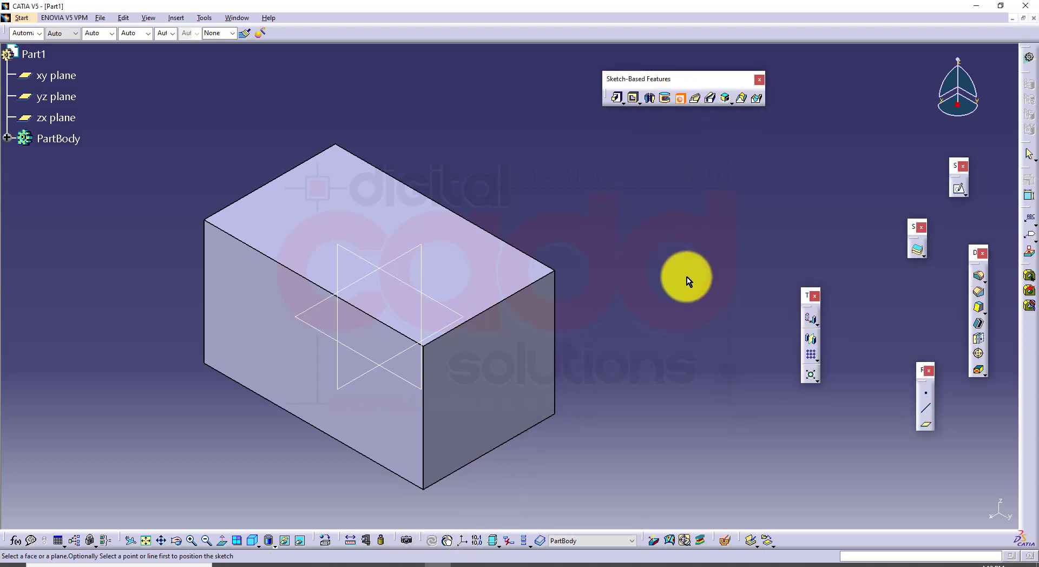
{"action": "left_click", "coordinate": [380, 239]}
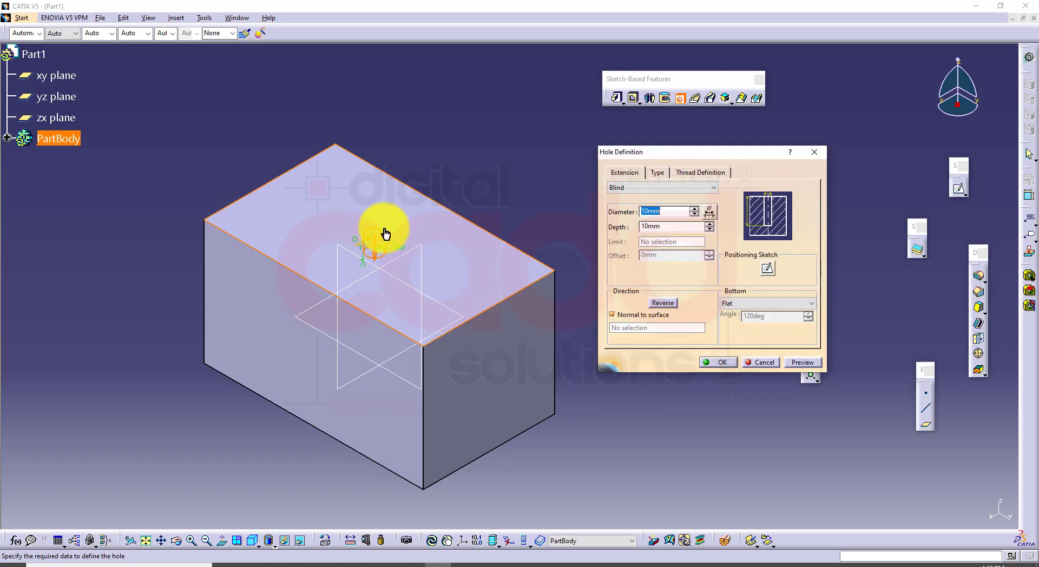
{"action": "left_click", "coordinate": [800, 358]}
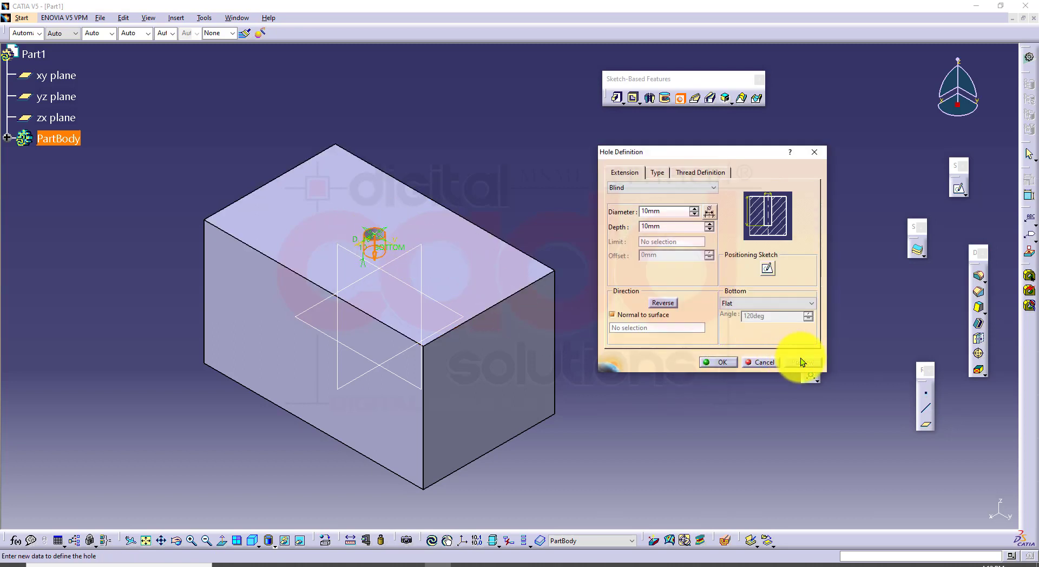
{"action": "left_click_drag", "start_coordinate": [383, 229], "coordinate": [451, 259]}
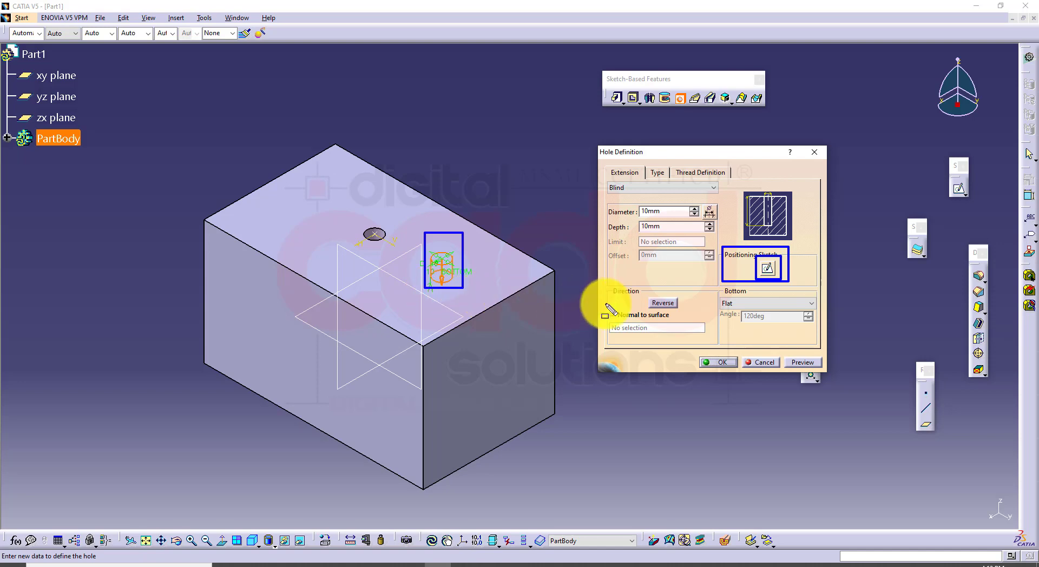
In the hole's positioning sketch, move the centre point and constrain it 30 mm from the face's nearer short edge
{"action": "left_click", "coordinate": [767, 269]}
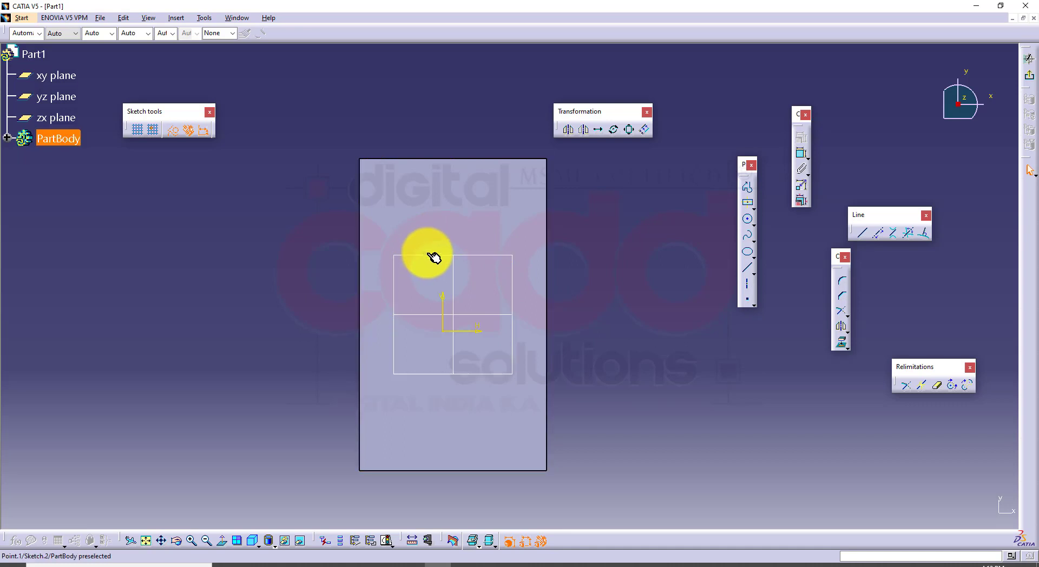
{"action": "mouse_move", "coordinate": [431, 260]}
{"action": "left_mouse_down"}
{"action": "mouse_move", "coordinate": [472, 277]}
{"action": "mouse_move", "coordinate": [468, 228]}
{"action": "left_mouse_up"}
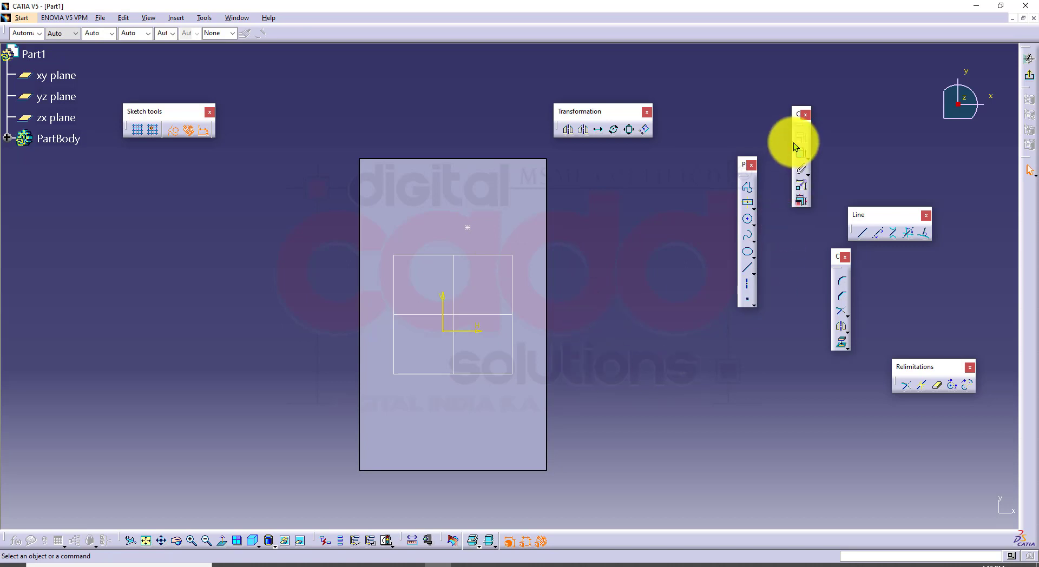
{"action": "left_click", "coordinate": [801, 160]}
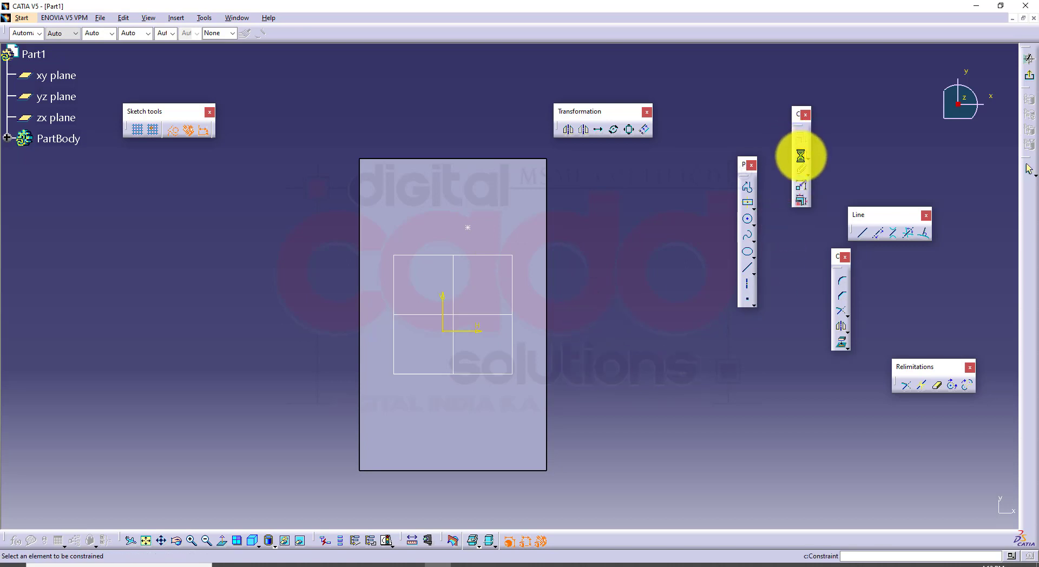
{"action": "middle_click_drag", "start_coordinate": [651, 281], "coordinate": [595, 359]}
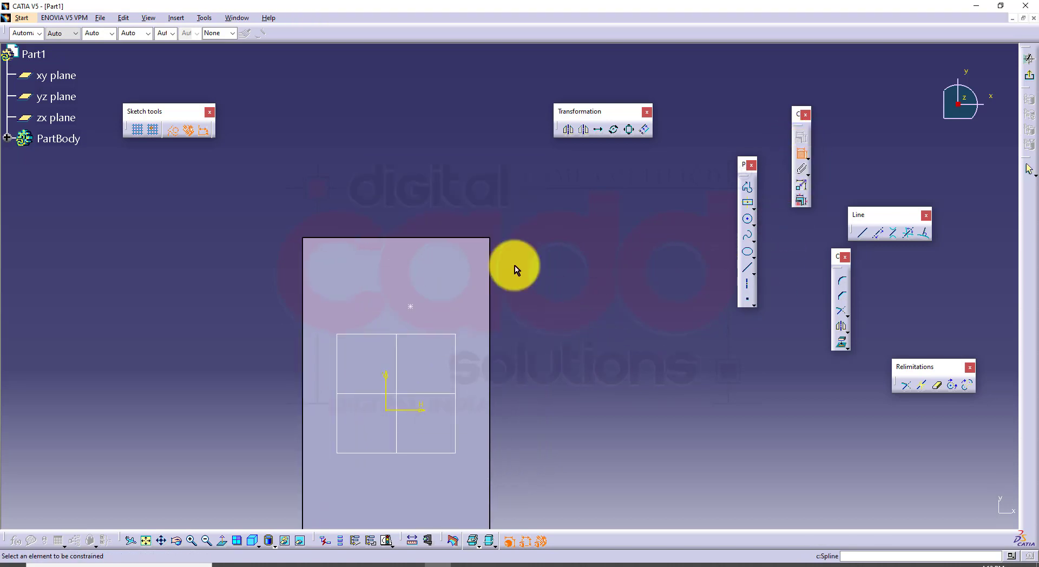
{"action": "left_click", "coordinate": [464, 238]}
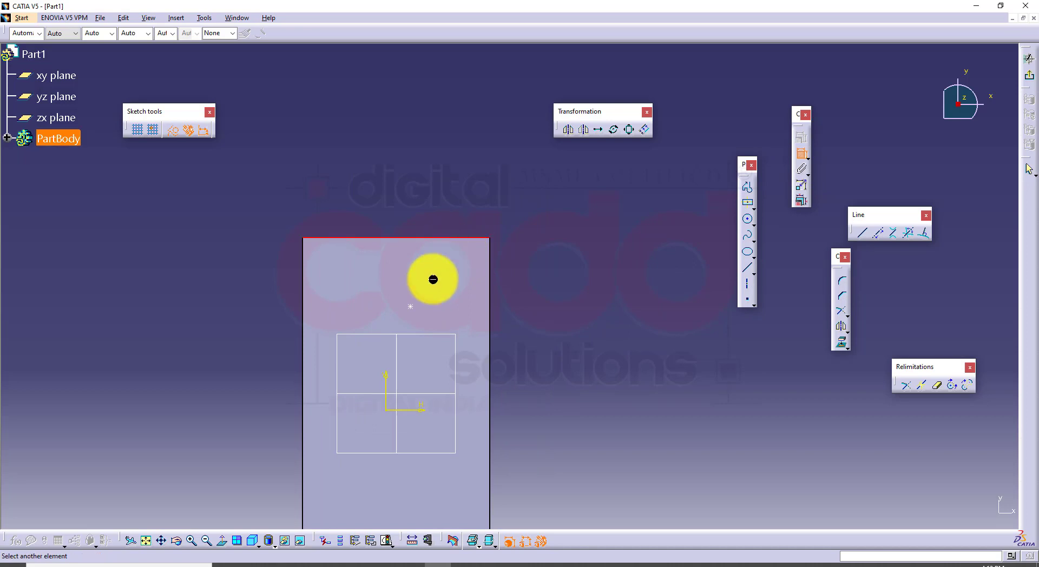
{"action": "left_click", "coordinate": [420, 307]}
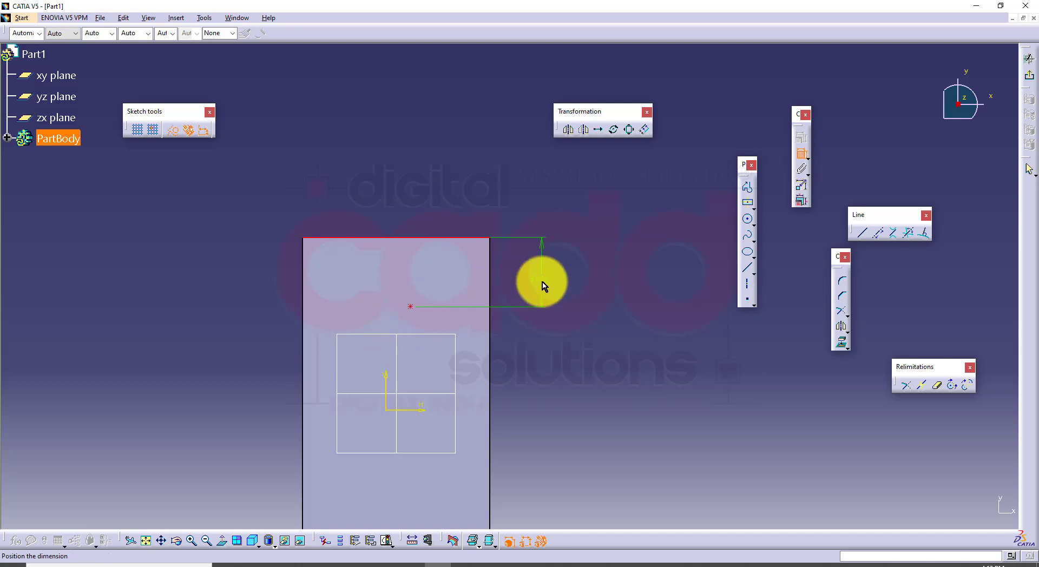
{"action": "double_click", "coordinate": [545, 275]}
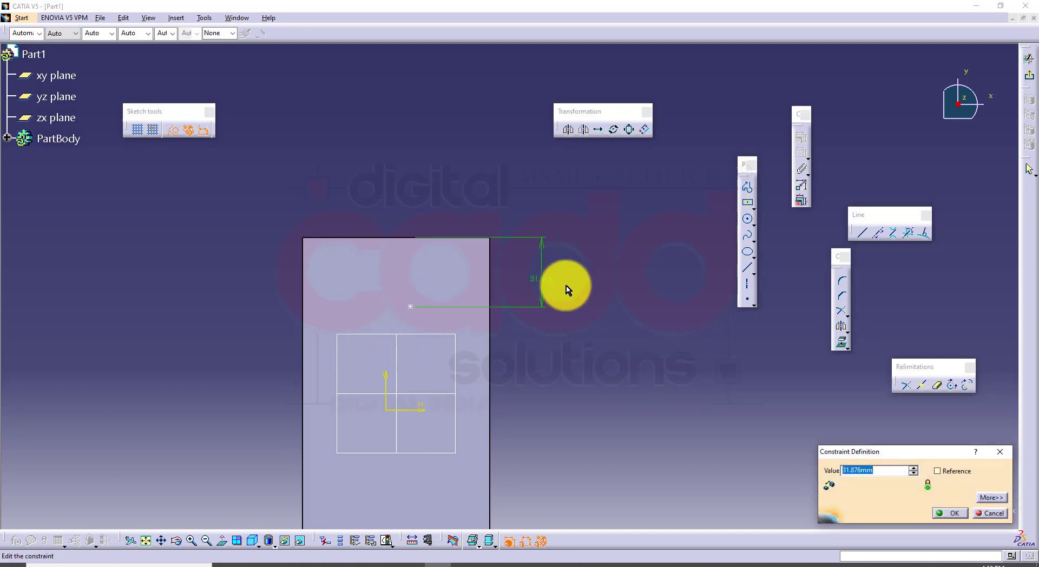
{"action": "type", "text": "30"}
{"action": "key", "text": "Return"}
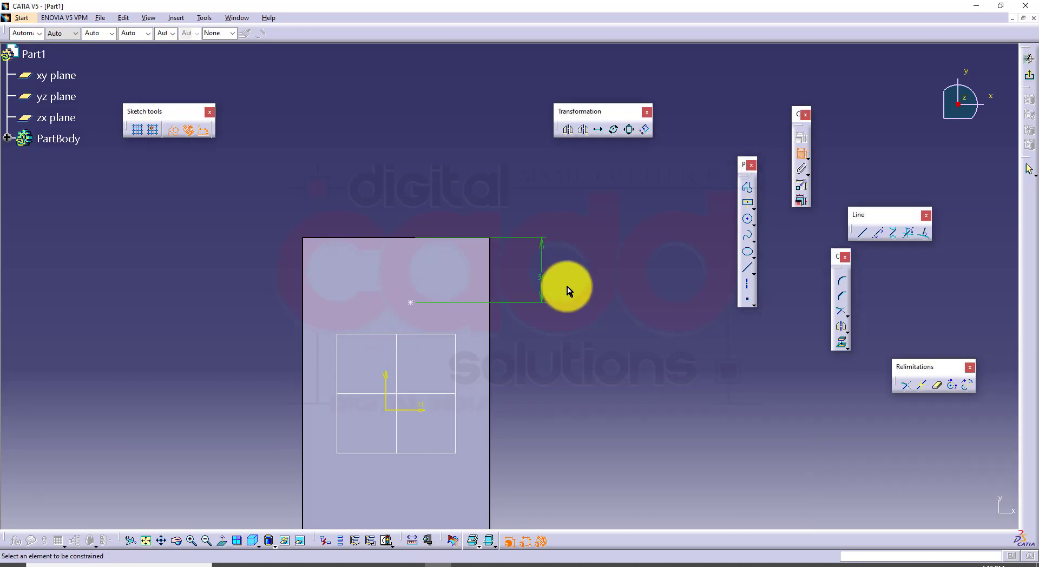
Constrain the hole's centre point 35 mm from the adjacent long edge, exit the positioning sketch, and preview the hole
{"action": "left_click", "coordinate": [490, 262]}
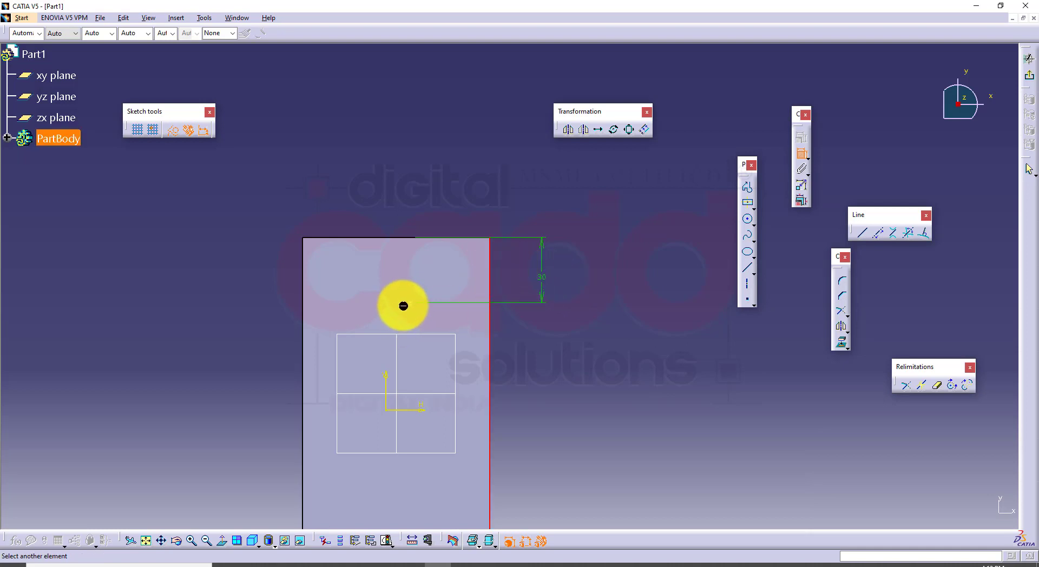
{"action": "left_click", "coordinate": [420, 307]}
{"action": "left_click", "coordinate": [457, 197]}
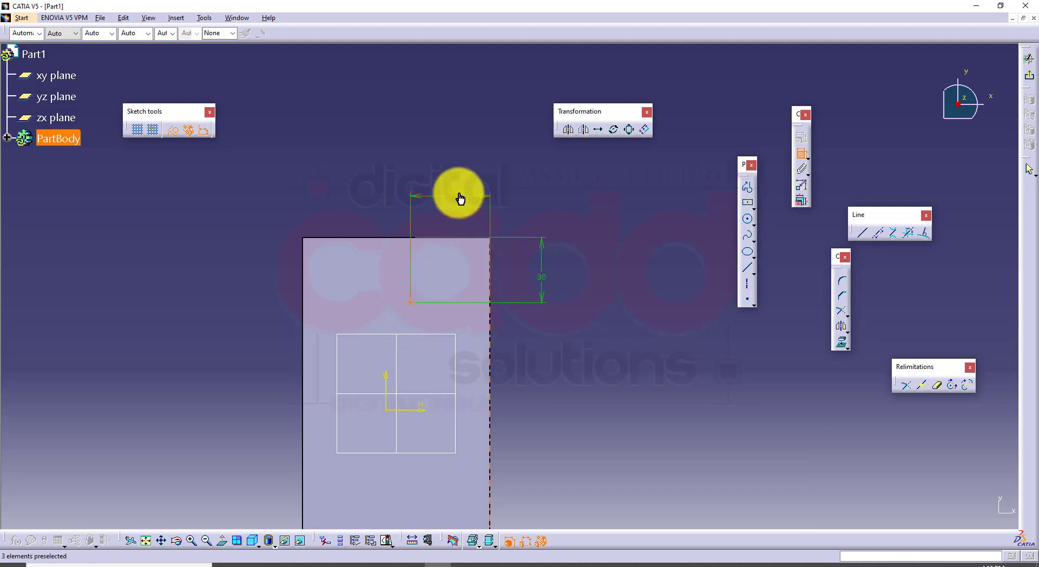
{"action": "double_click", "coordinate": [479, 190]}
{"action": "type", "text": "35"}
{"action": "key", "text": "Return"}
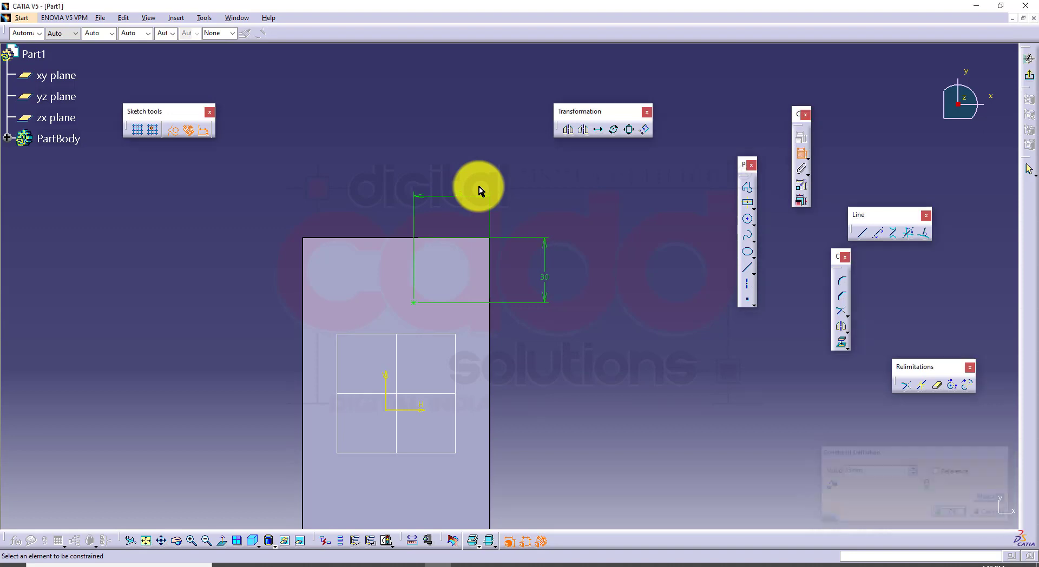
{"action": "left_click", "coordinate": [1032, 81]}
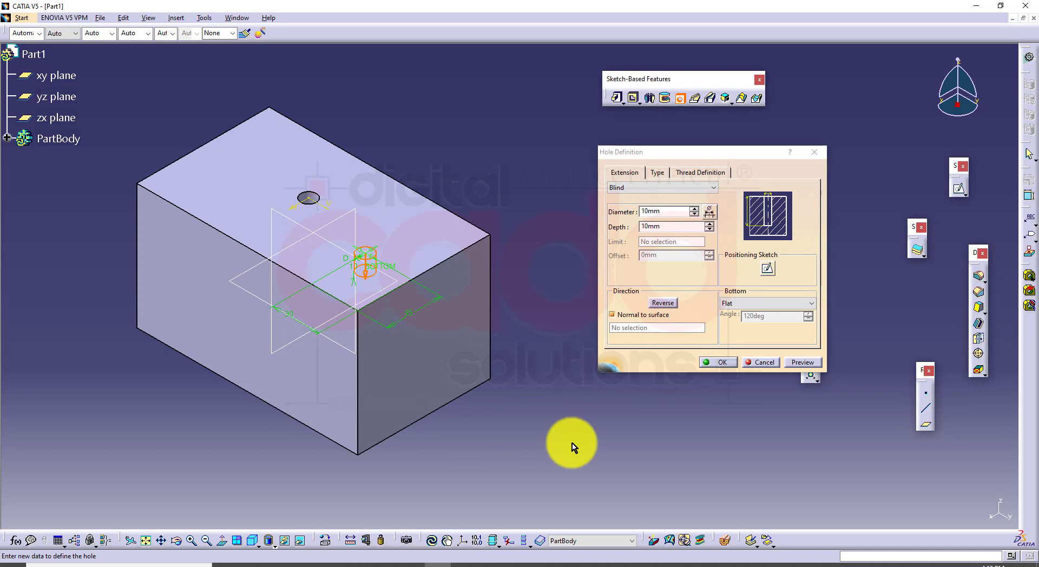
{"action": "left_click", "coordinate": [806, 362]}
{"action": "middle_click_drag", "start_coordinate": [476, 358], "coordinate": [515, 319], "text": "ctrl"}
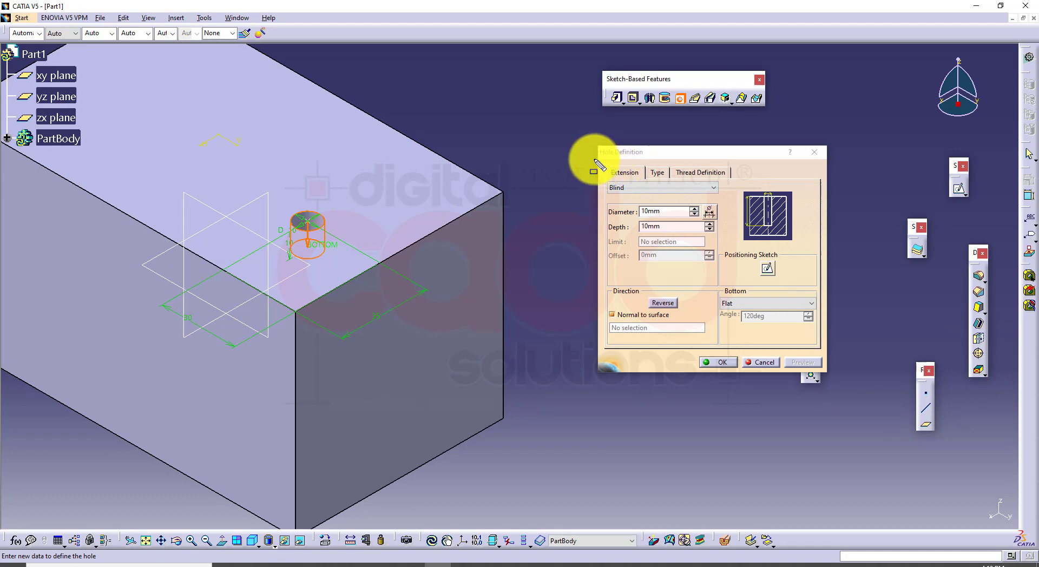
{"action": "mouse_move", "coordinate": [592, 139]}
{"action": "left_mouse_down"}
{"action": "mouse_move", "coordinate": [609, 195]}
{"action": "mouse_move", "coordinate": [800, 365]}
{"action": "mouse_move", "coordinate": [828, 382]}
{"action": "mouse_move", "coordinate": [836, 375]}
{"action": "left_mouse_up"}
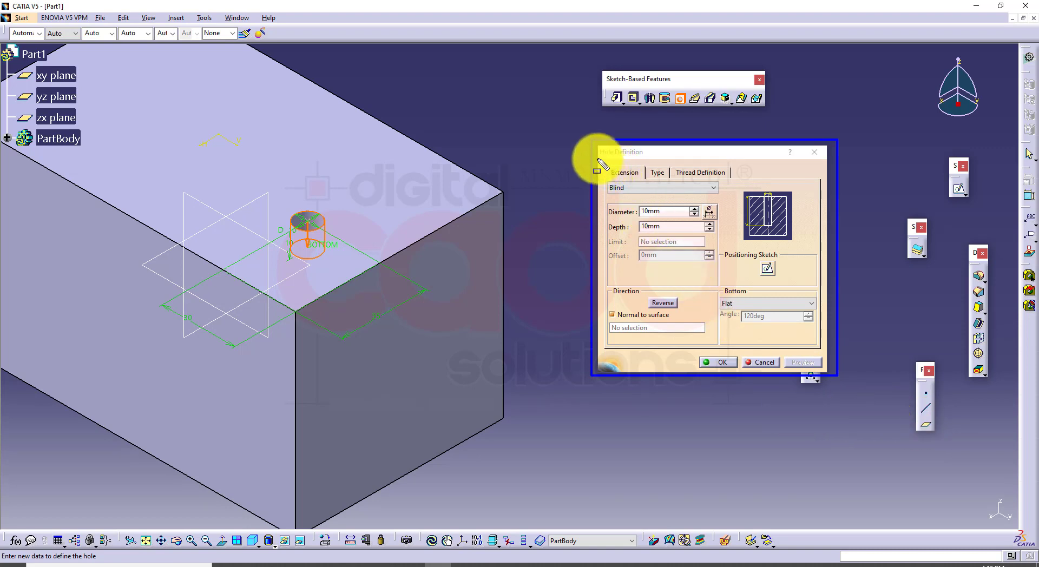
{"action": "left_click_drag", "start_coordinate": [599, 159], "coordinate": [636, 179]}
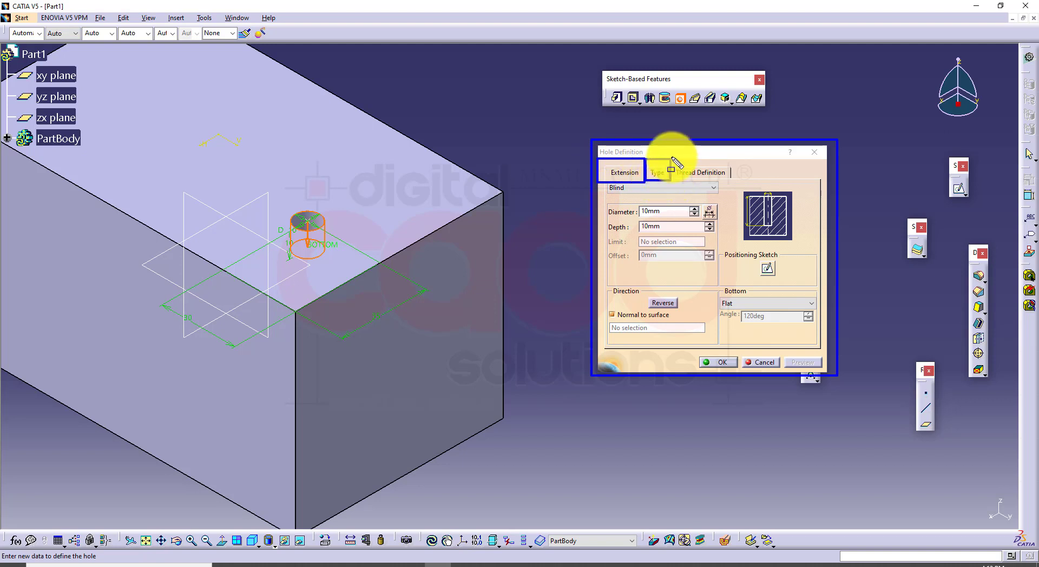
{"action": "left_click_drag", "start_coordinate": [671, 163], "coordinate": [670, 181]}
{"action": "mouse_move", "coordinate": [670, 157]}
{"action": "left_mouse_down"}
{"action": "mouse_move", "coordinate": [737, 179]}
{"action": "mouse_move", "coordinate": [670, 174]}
{"action": "left_mouse_up"}
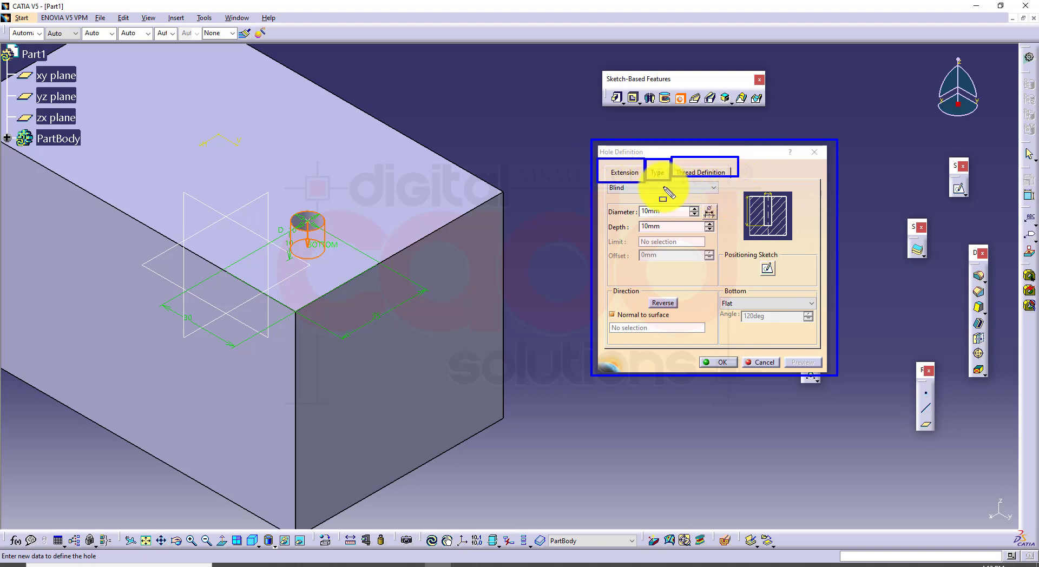
{"action": "left_click_drag", "start_coordinate": [667, 115], "coordinate": [623, 185]}
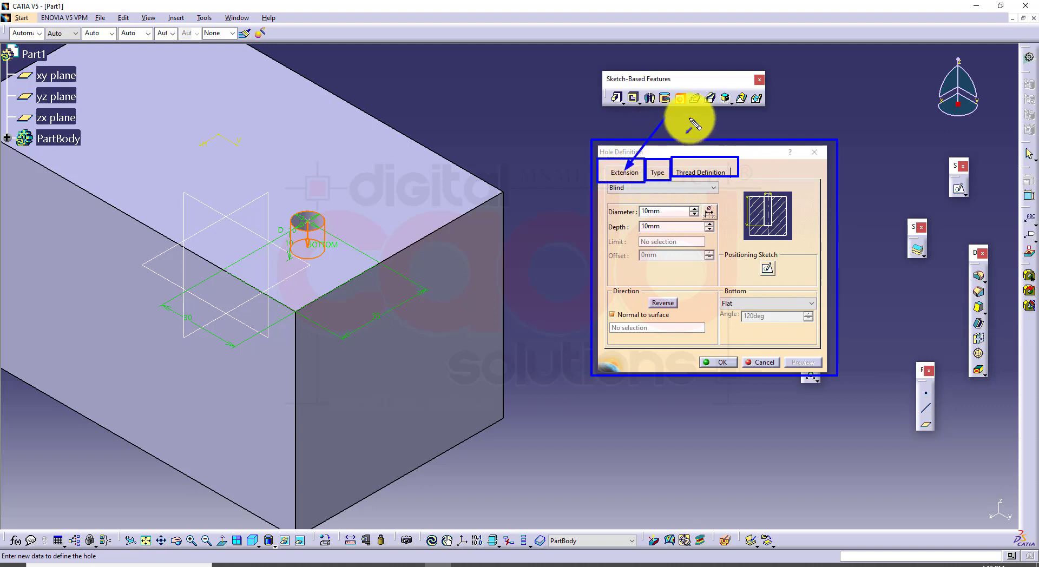
{"action": "left_click_drag", "start_coordinate": [691, 118], "coordinate": [661, 163]}
{"action": "left_click_drag", "start_coordinate": [738, 122], "coordinate": [705, 179]}
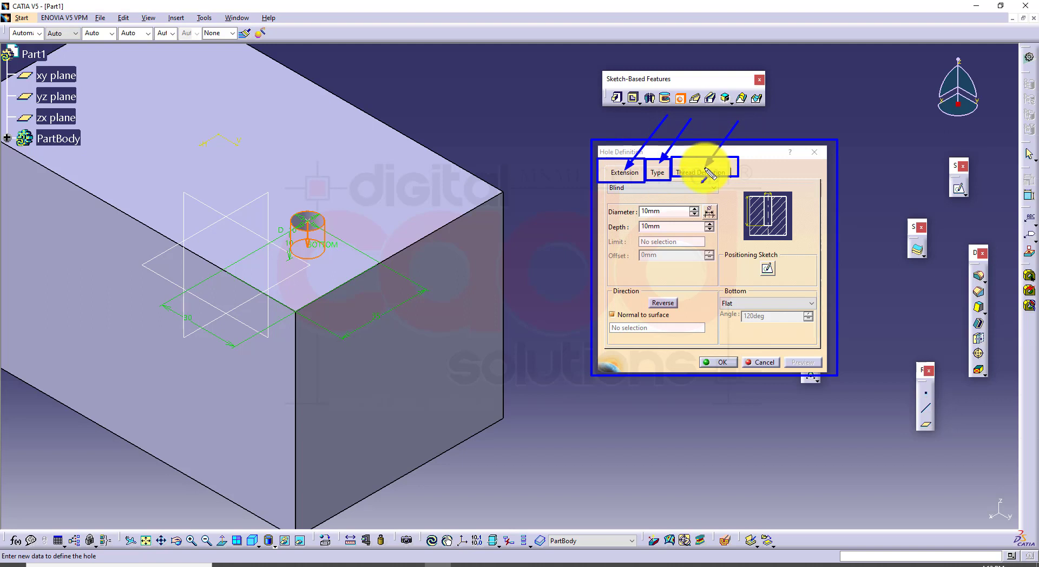
{"action": "key", "text": "Escape"}
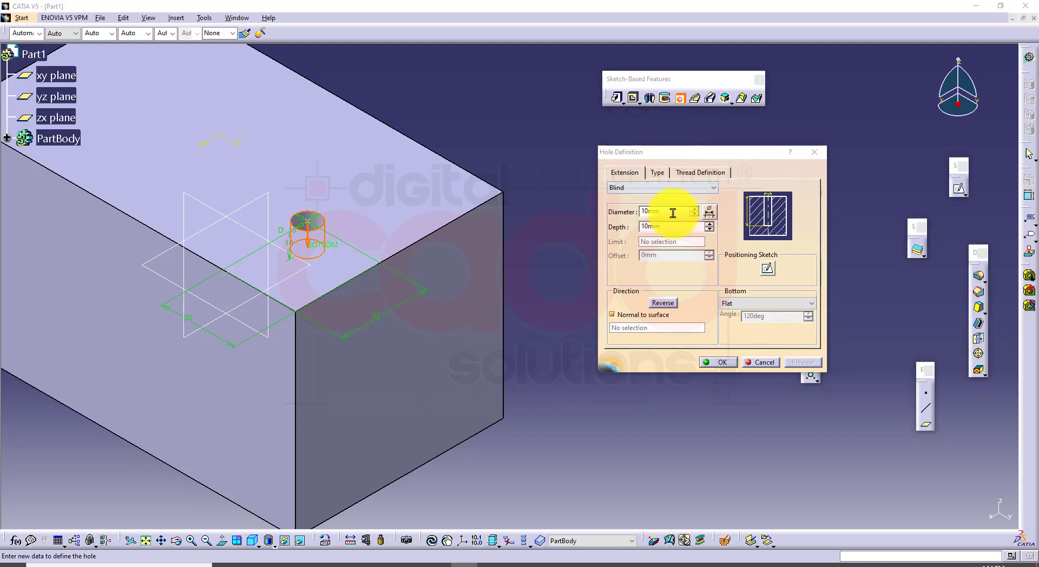
Set the blind hole's diameter to 20 mm in the extension settings and preview it
{"action": "left_click", "coordinate": [619, 174]}
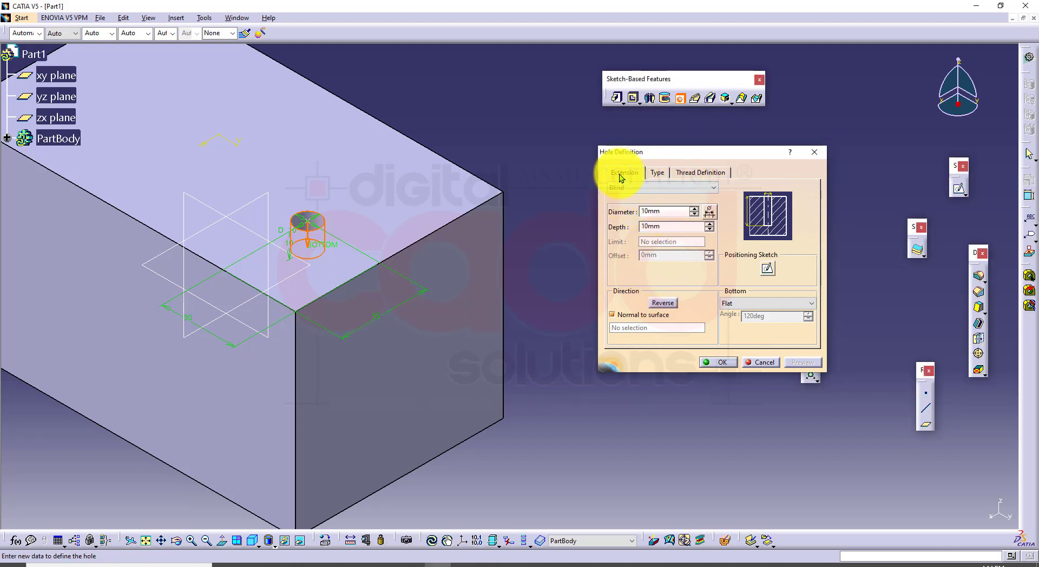
{"action": "left_click", "coordinate": [653, 225]}
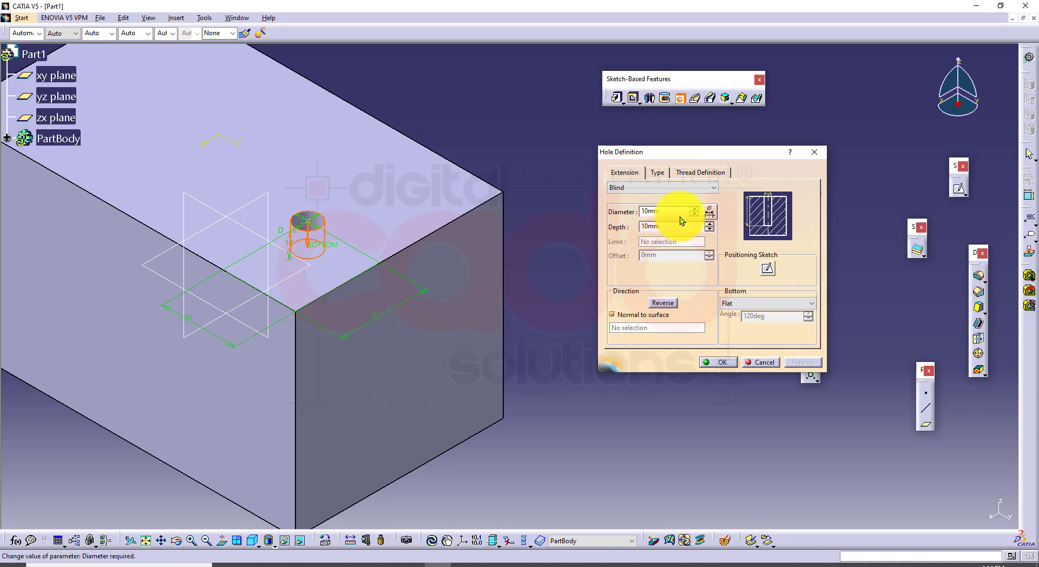
{"action": "left_click_drag", "start_coordinate": [666, 212], "coordinate": [580, 207]}
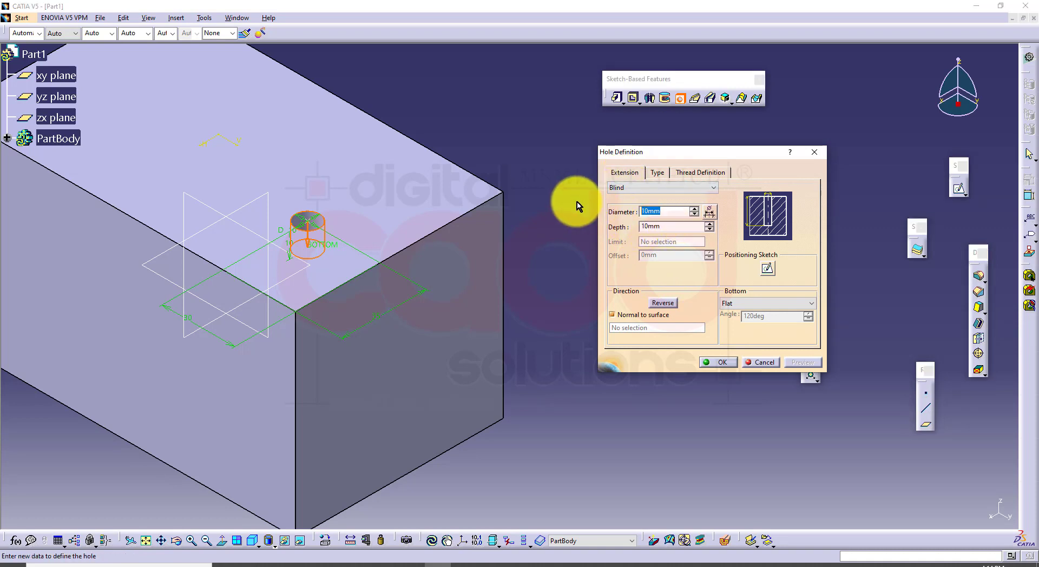
{"action": "left_click", "coordinate": [695, 210]}
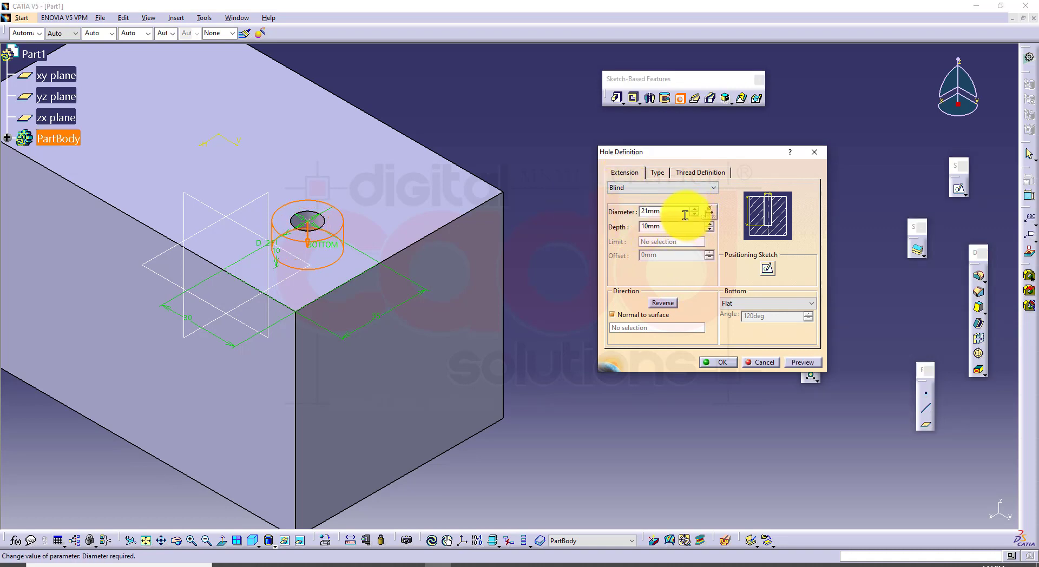
{"action": "left_click", "coordinate": [693, 216]}
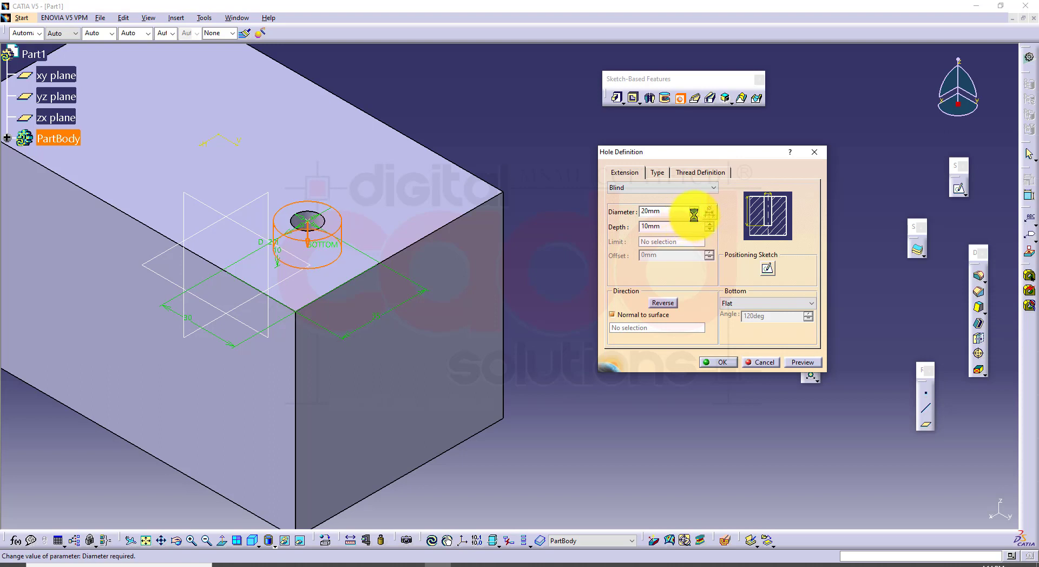
{"action": "left_click", "coordinate": [796, 362]}
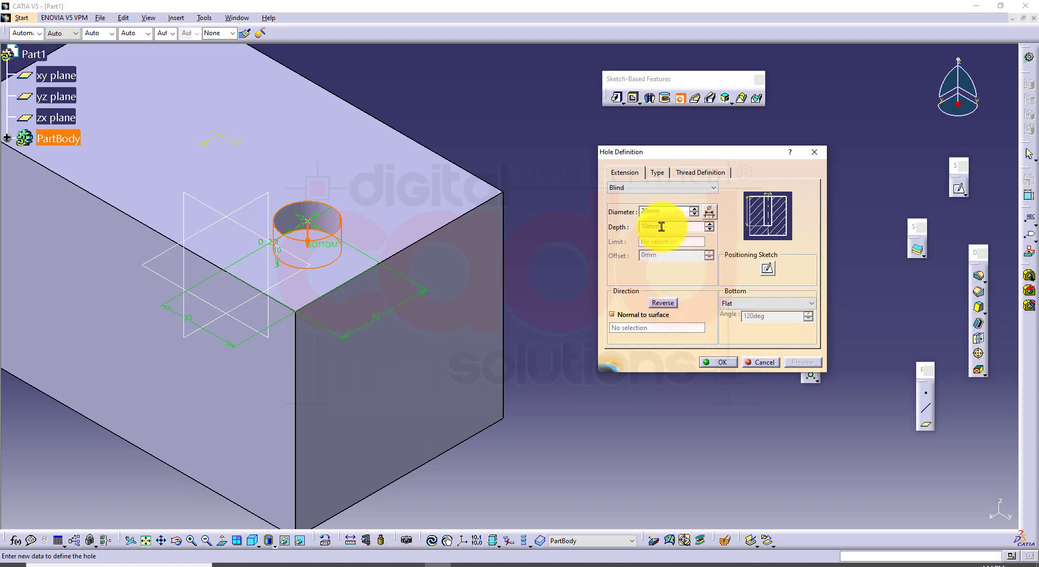
Set the blind hole's depth to 33 mm, preview it, and inspect it before restoring the isometric view
{"action": "left_click_drag", "start_coordinate": [661, 227], "coordinate": [599, 224]}
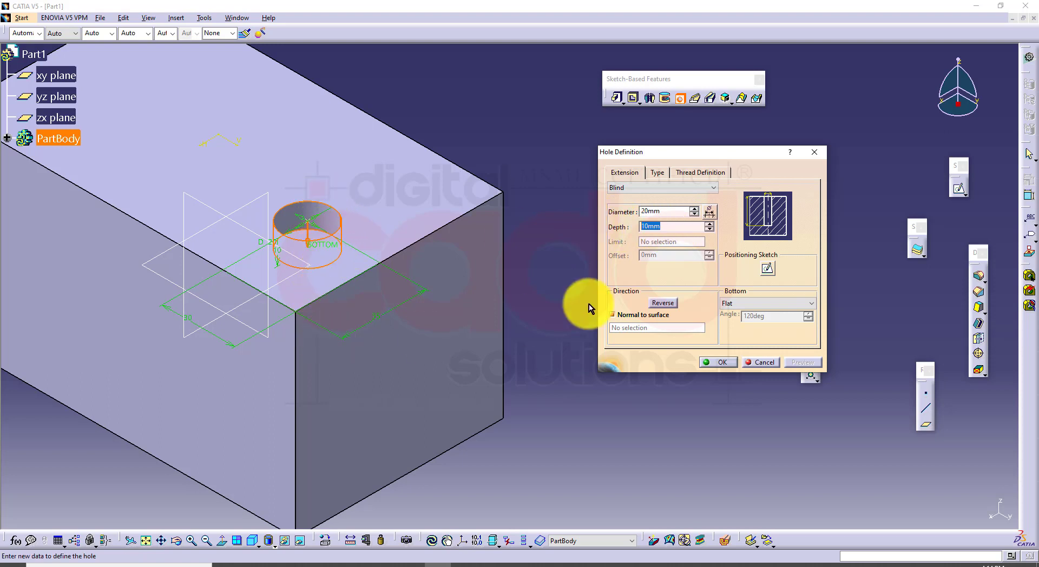
{"action": "left_click", "coordinate": [709, 224]}
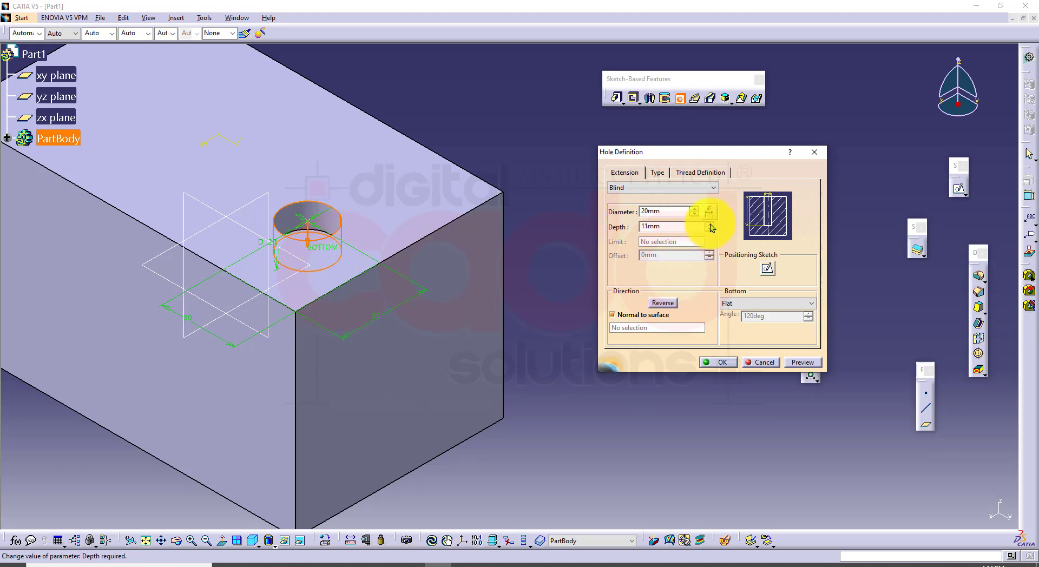
{"action": "left_click", "coordinate": [710, 224]}
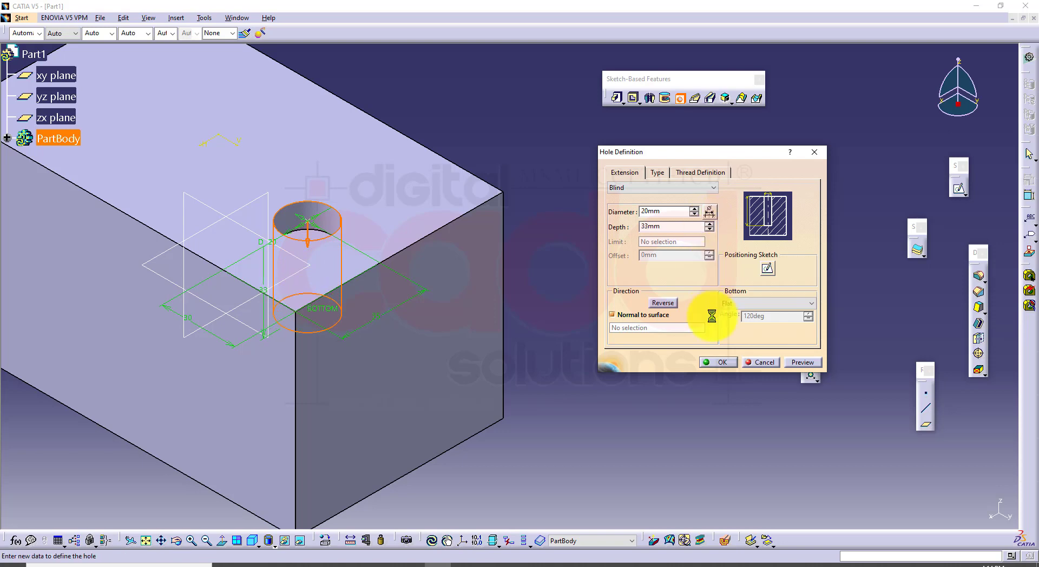
{"action": "left_click", "coordinate": [797, 365]}
{"action": "middle_click_drag", "start_coordinate": [417, 163], "coordinate": [389, 195]}
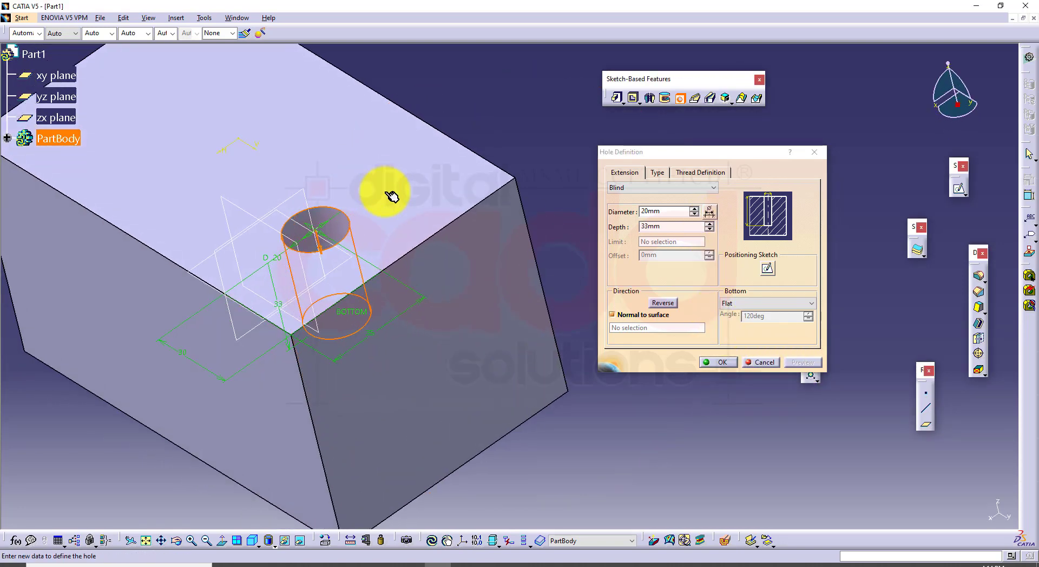
{"action": "left_click", "coordinate": [252, 541]}
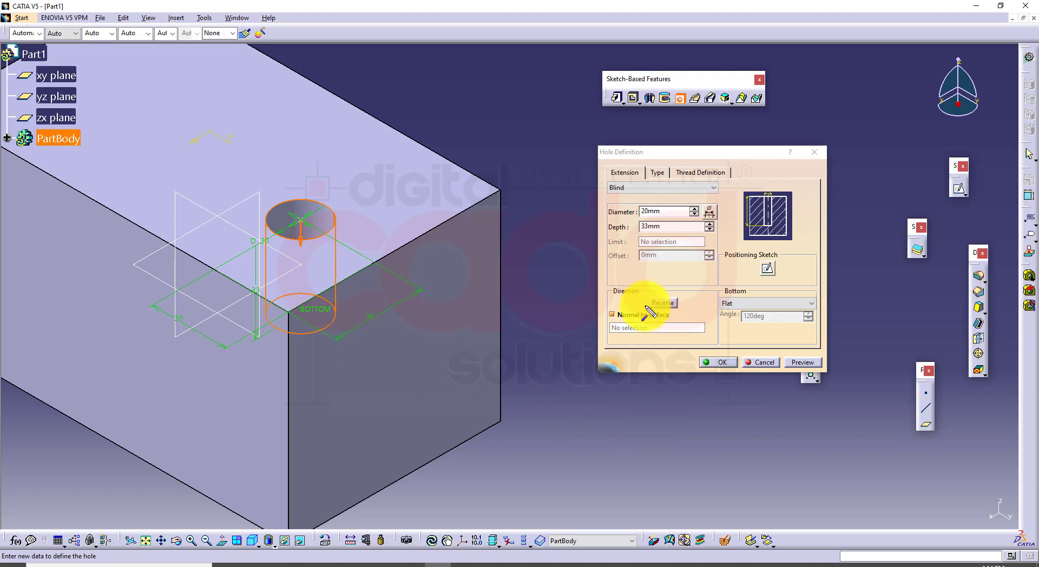
{"action": "left_click", "coordinate": [613, 313]}
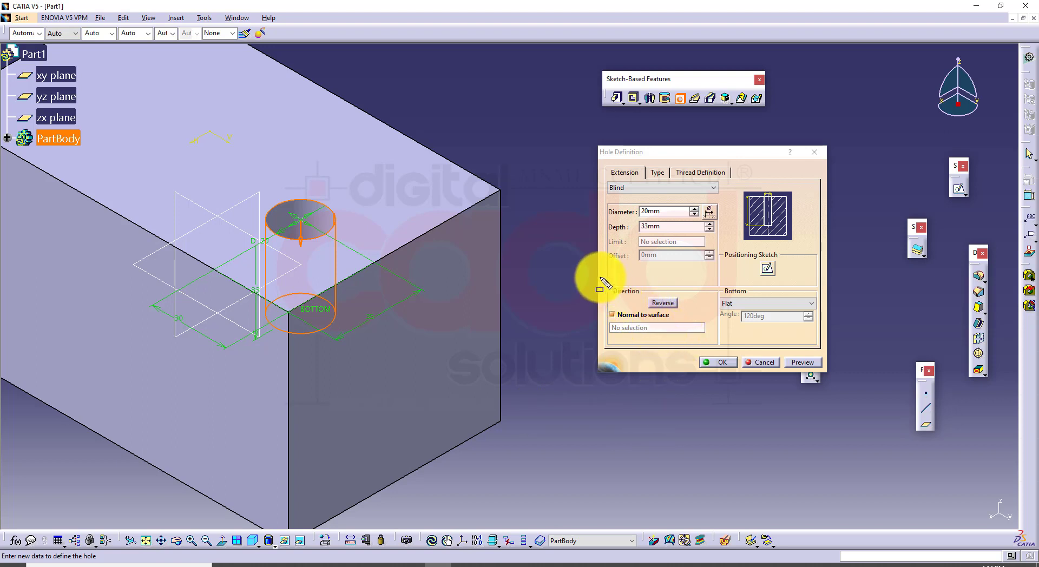
{"action": "mouse_move", "coordinate": [600, 277]}
{"action": "left_mouse_down"}
{"action": "mouse_move", "coordinate": [671, 331]}
{"action": "mouse_move", "coordinate": [715, 347]}
{"action": "left_mouse_up"}
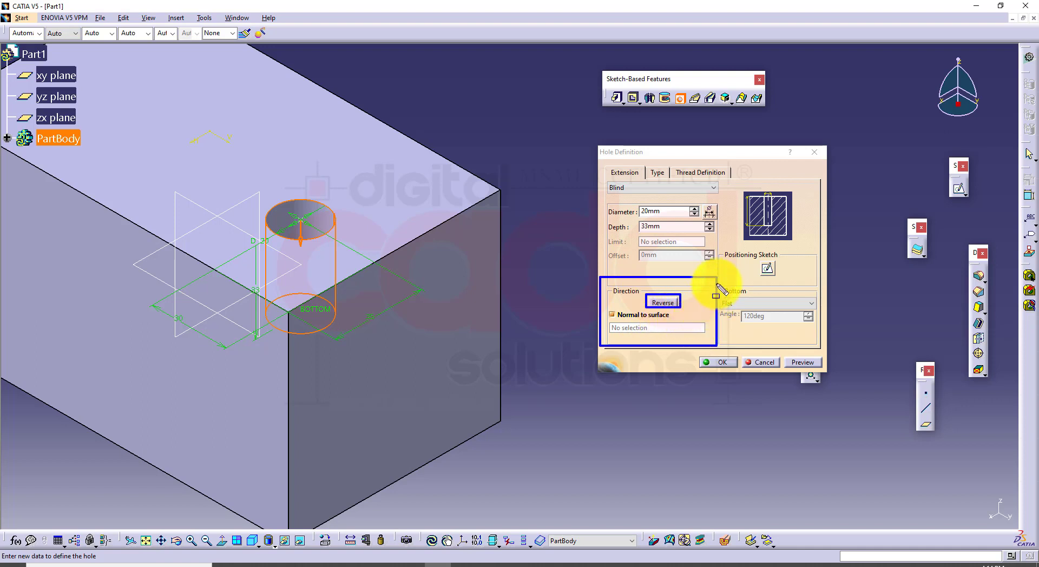
{"action": "left_click_drag", "start_coordinate": [718, 276], "coordinate": [817, 342]}
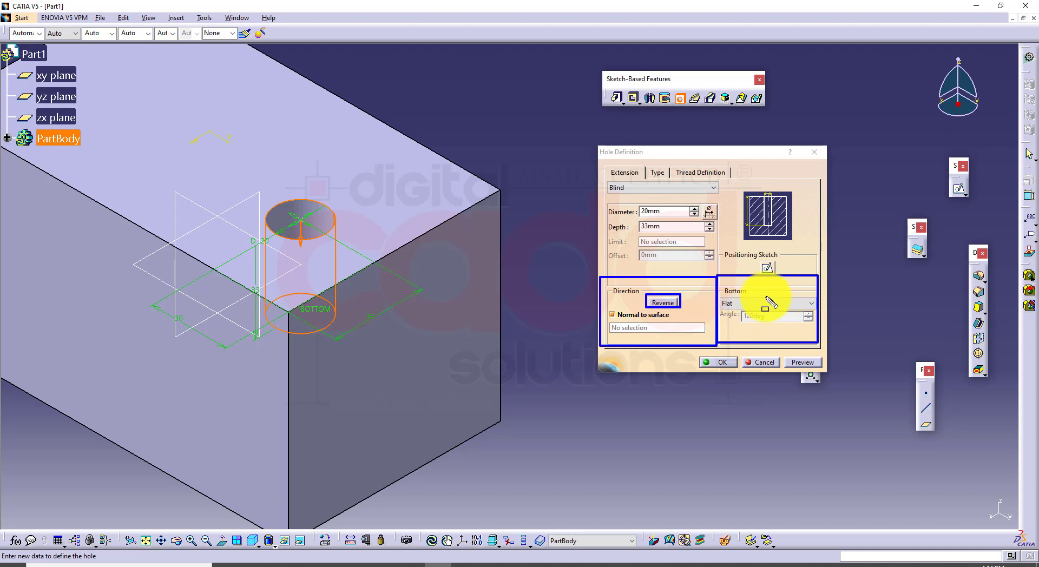
{"action": "key", "text": "Escape"}
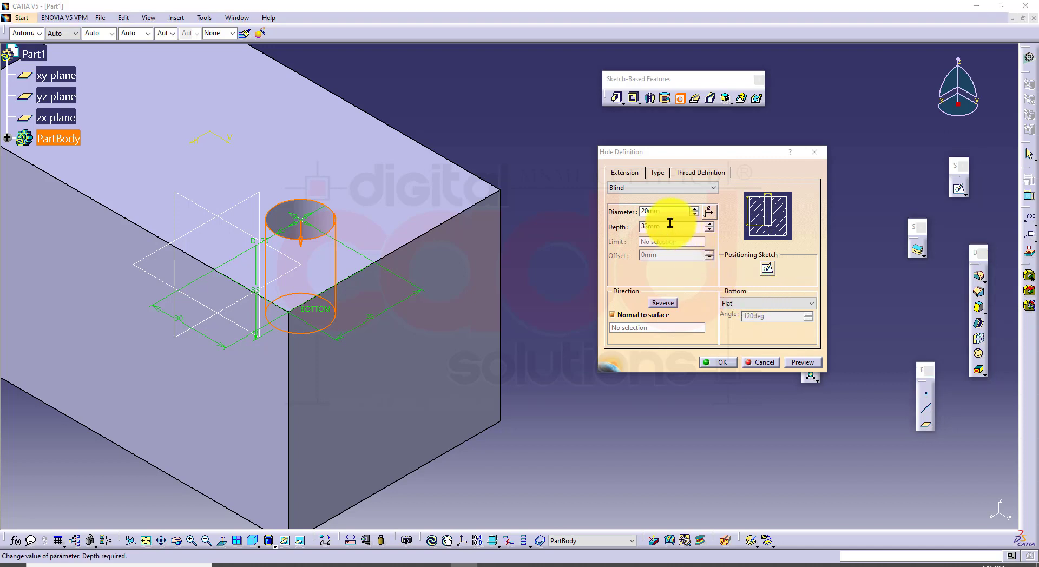
{"action": "left_click", "coordinate": [669, 212]}
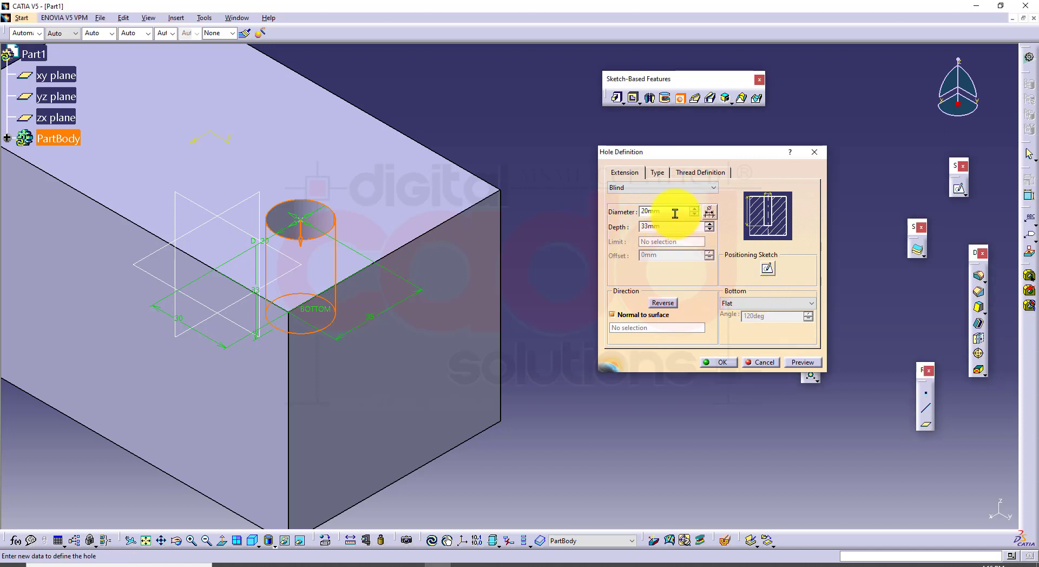
{"action": "left_click_drag", "start_coordinate": [675, 214], "coordinate": [611, 210]}
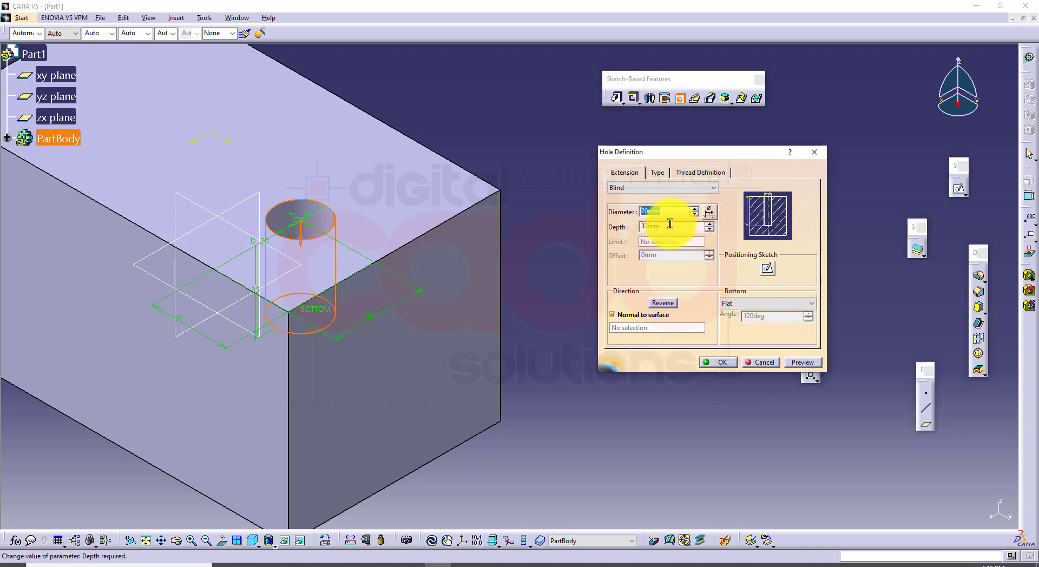
{"action": "key", "text": "Tab"}
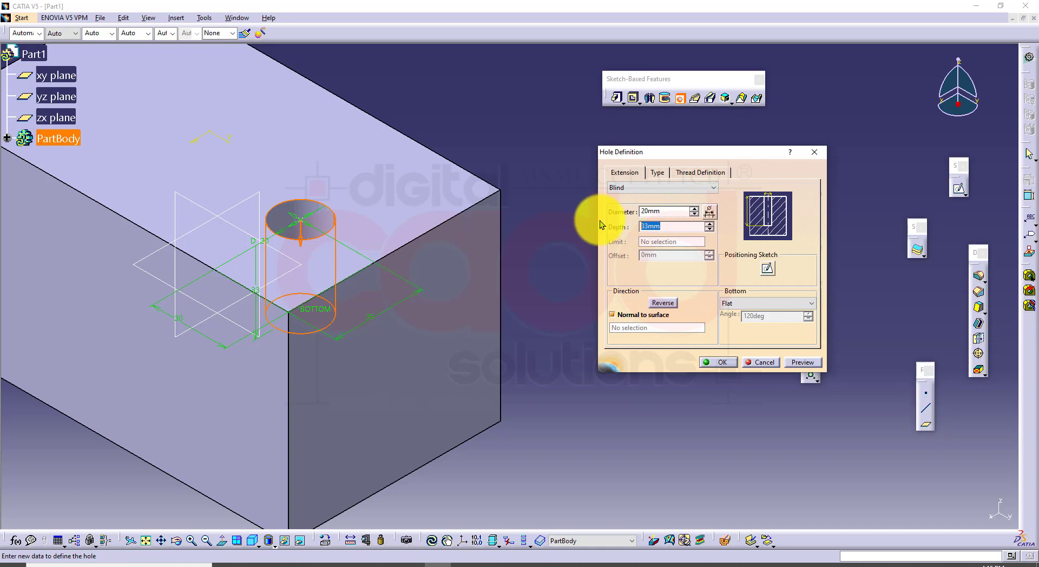
Try reversing the hole's direction so that it points away from the block, and dismiss the warning
{"action": "left_click", "coordinate": [667, 304]}
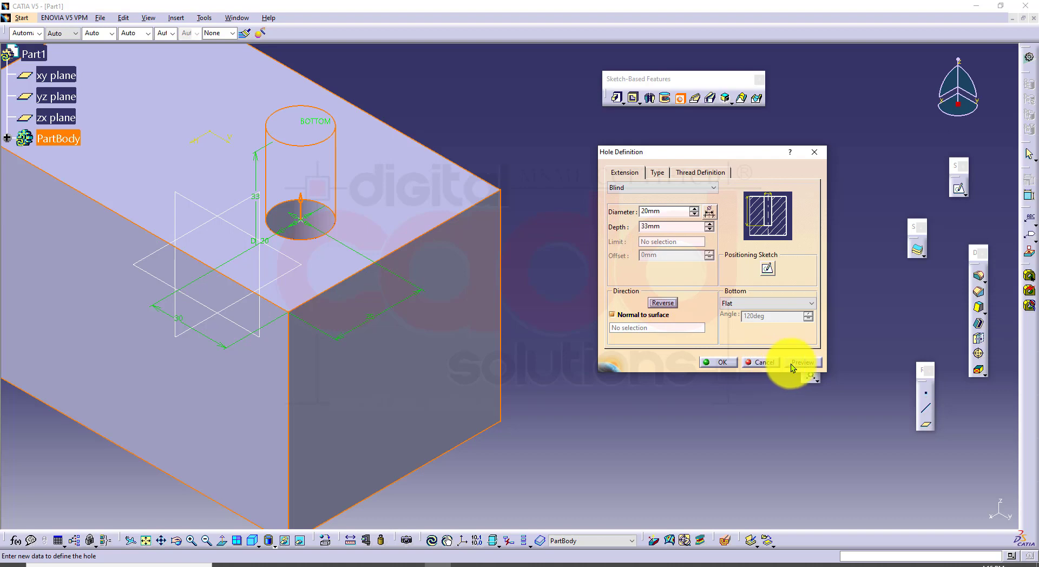
{"action": "left_click", "coordinate": [763, 362]}
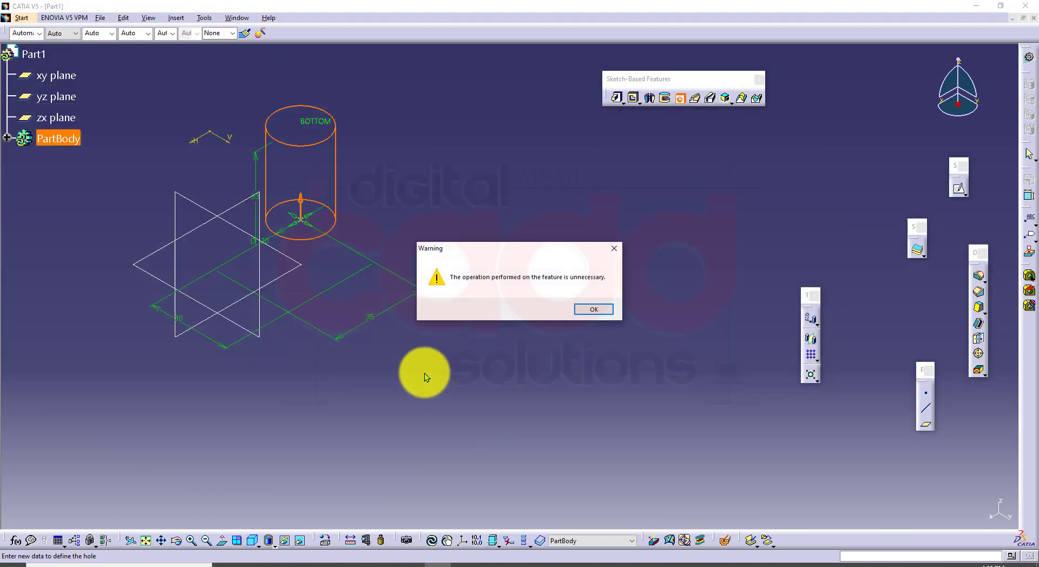
{"action": "left_click", "coordinate": [607, 310]}
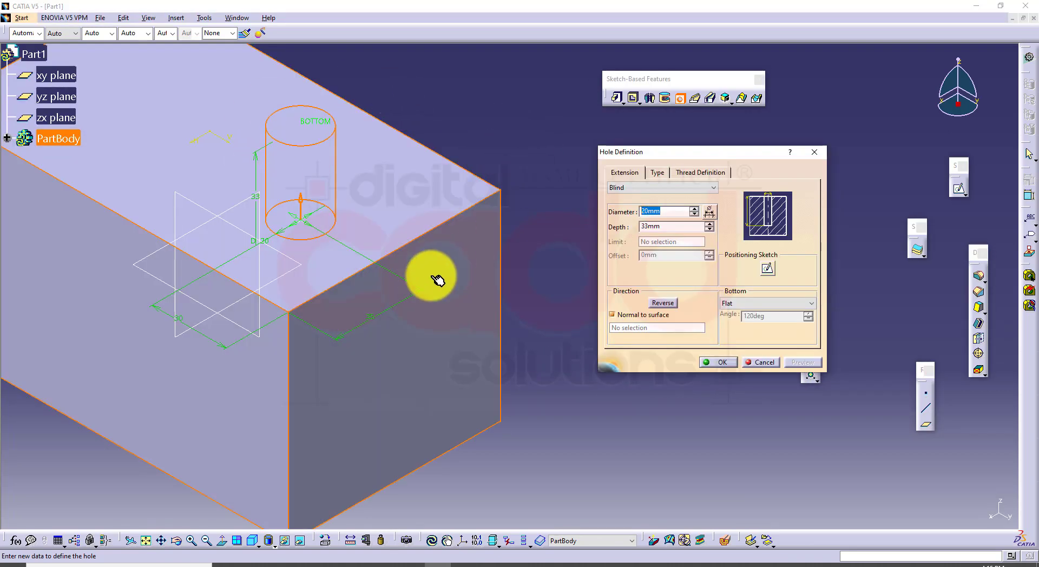
Reverse the hole's direction back into the block, preview it, and inspect the hole from several angles
{"action": "middle_click_drag", "start_coordinate": [437, 280], "coordinate": [524, 246]}
{"action": "left_click", "coordinate": [664, 305]}
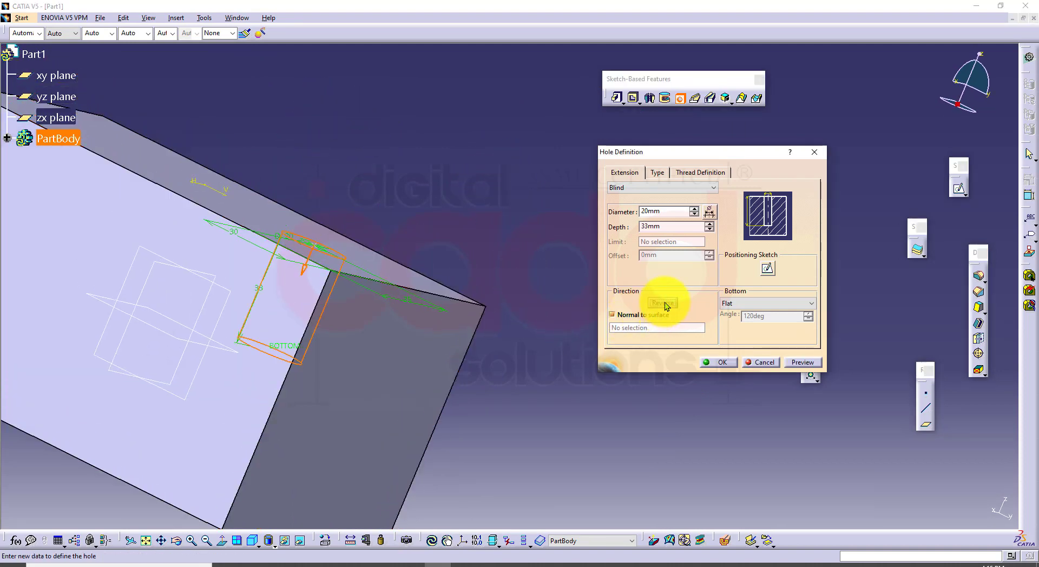
{"action": "left_click", "coordinate": [800, 359]}
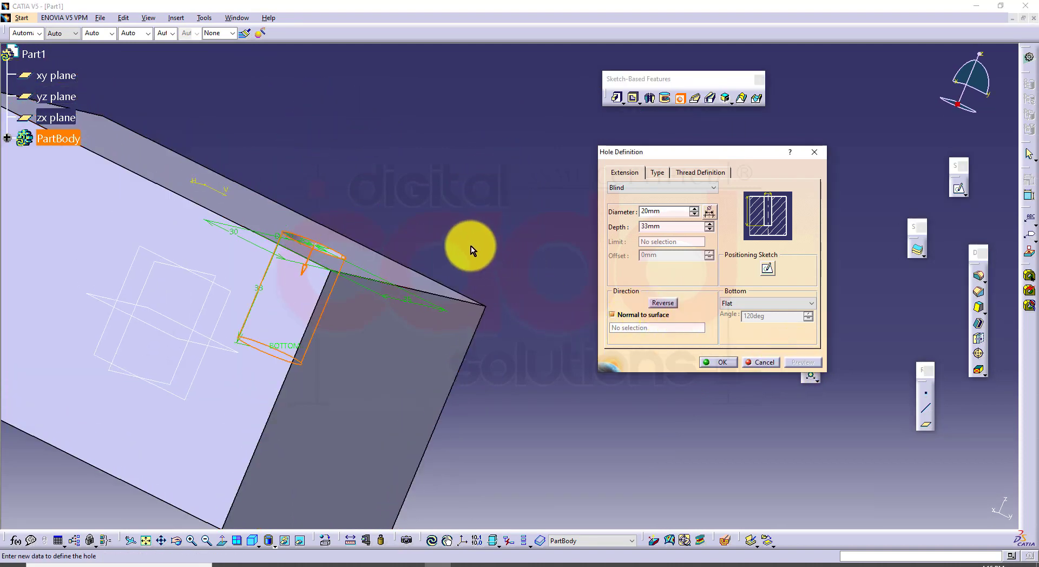
{"action": "middle_click_drag", "start_coordinate": [471, 248], "coordinate": [422, 340]}
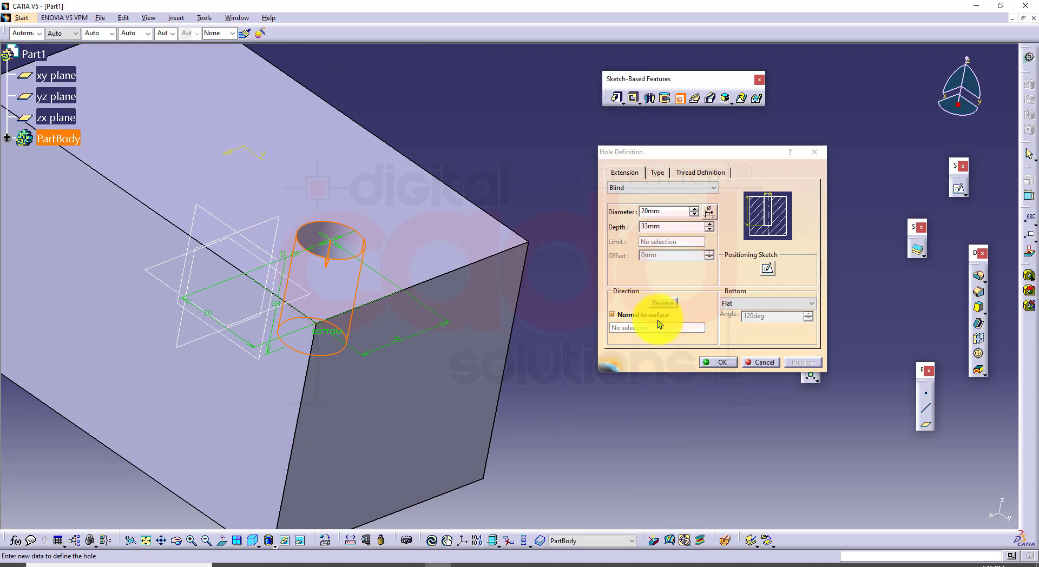
{"action": "middle_click_drag", "start_coordinate": [417, 280], "coordinate": [393, 292]}
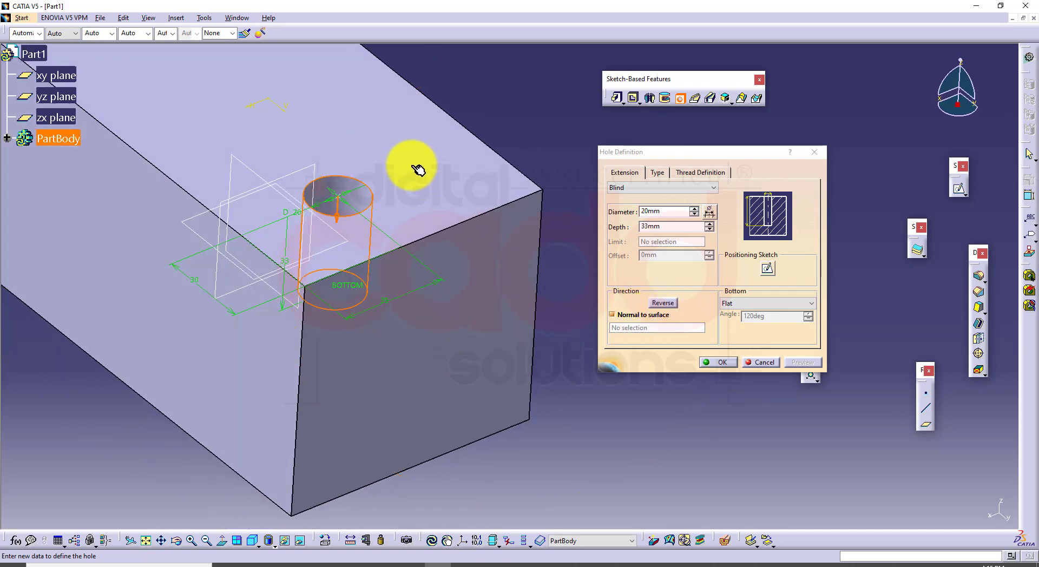
{"action": "middle_click_drag", "start_coordinate": [408, 209], "coordinate": [398, 236]}
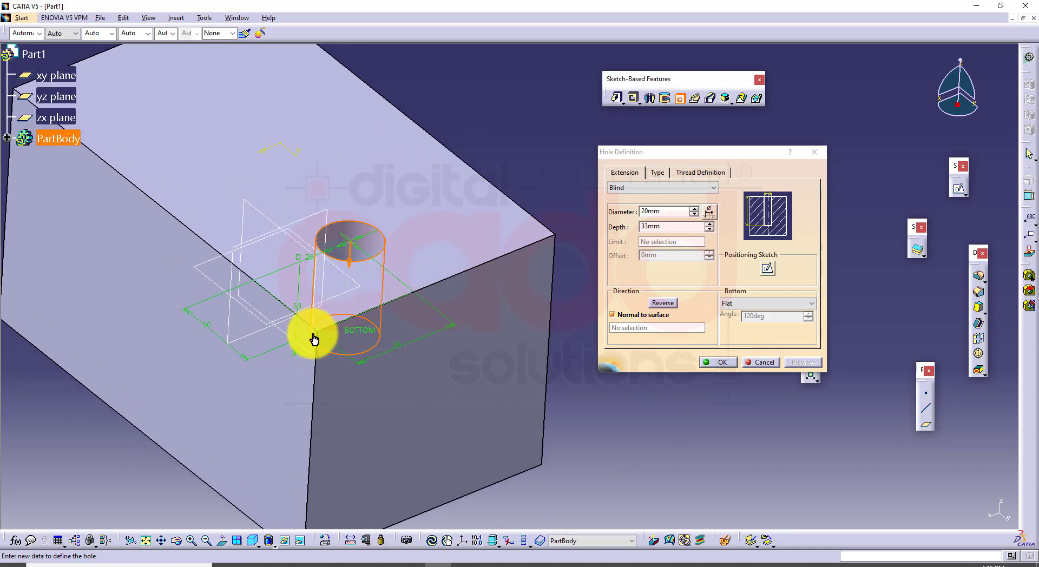
Examine the hole's direction relative to the block's top face in the front view and in the isometric view
{"action": "left_click", "coordinate": [259, 544]}
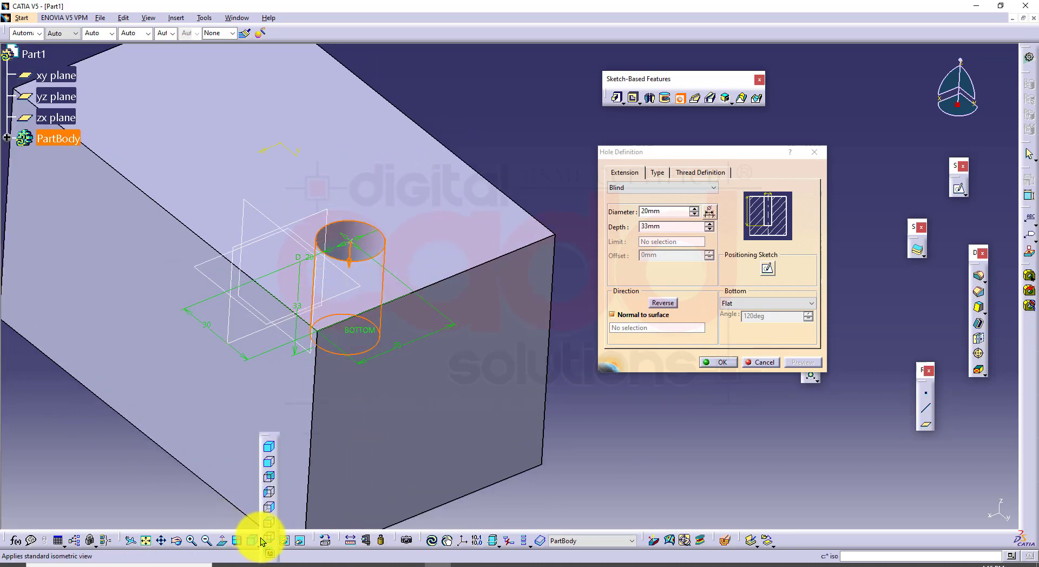
{"action": "left_click", "coordinate": [269, 461]}
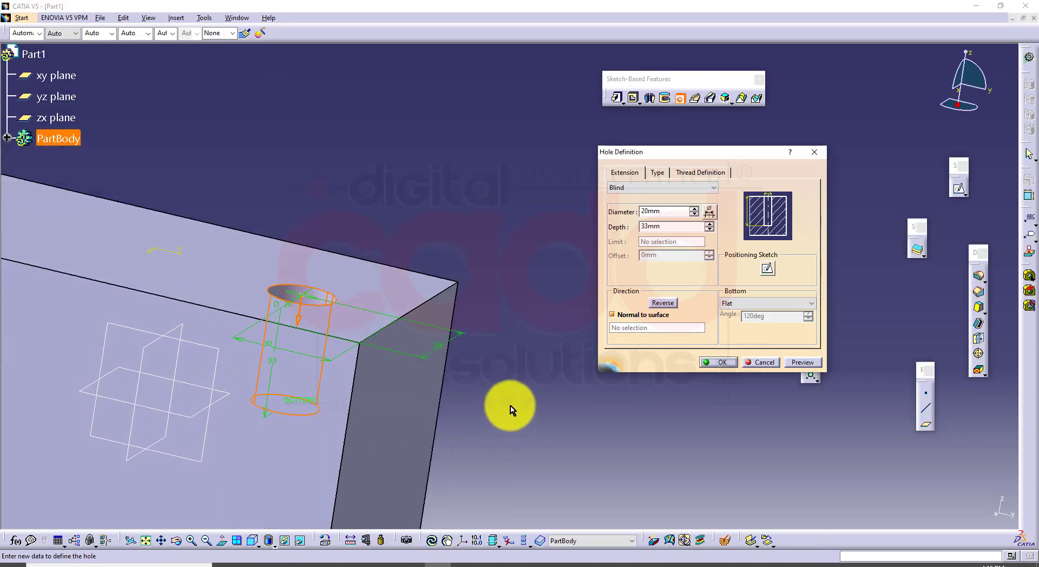
{"action": "middle_click_drag", "start_coordinate": [458, 382], "coordinate": [457, 257]}
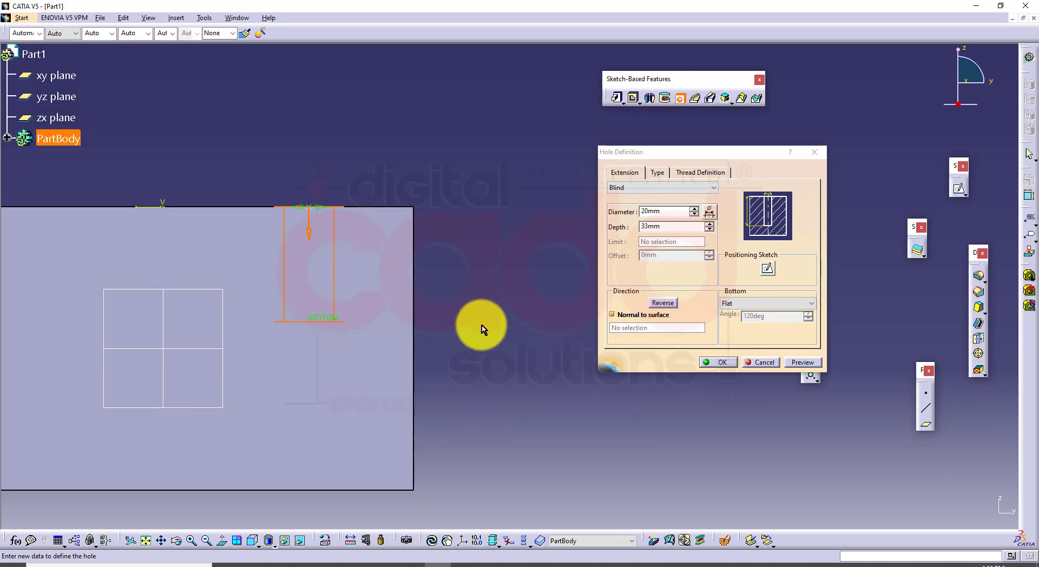
{"action": "middle_click_drag", "start_coordinate": [418, 265], "coordinate": [378, 476]}
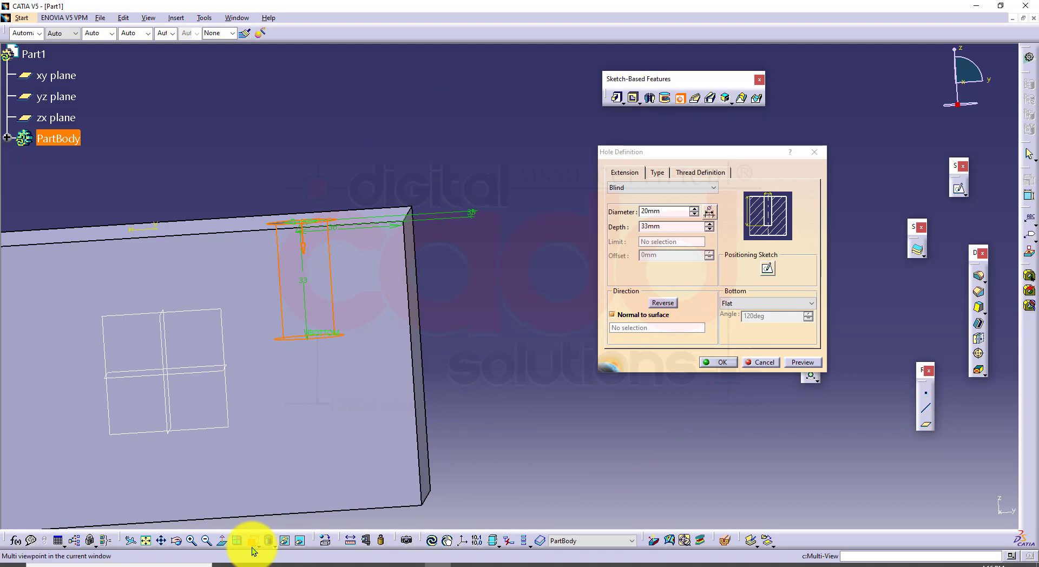
{"action": "left_click", "coordinate": [252, 544]}
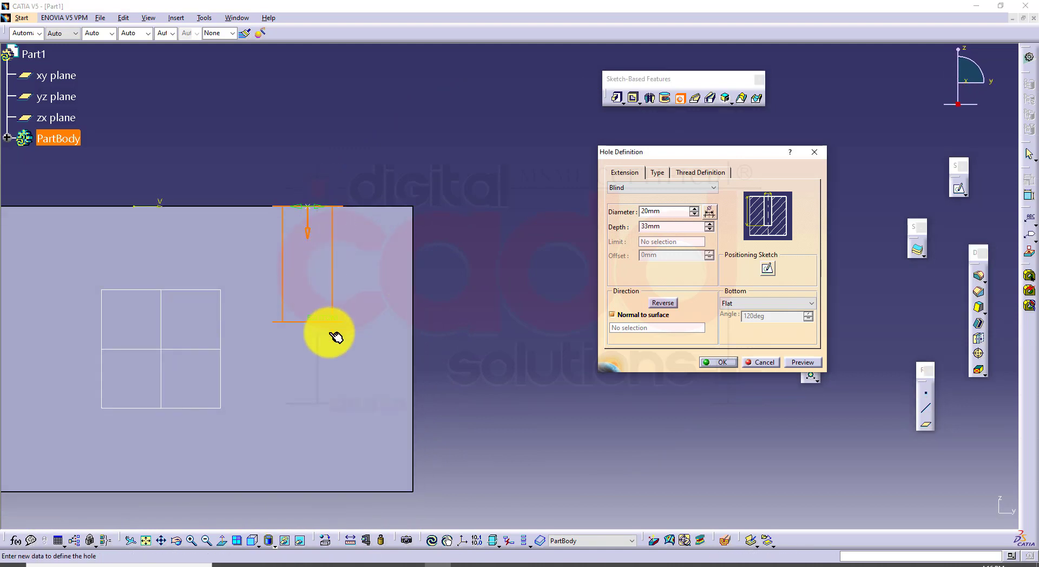
{"action": "middle_click_drag", "start_coordinate": [337, 338], "coordinate": [387, 301]}
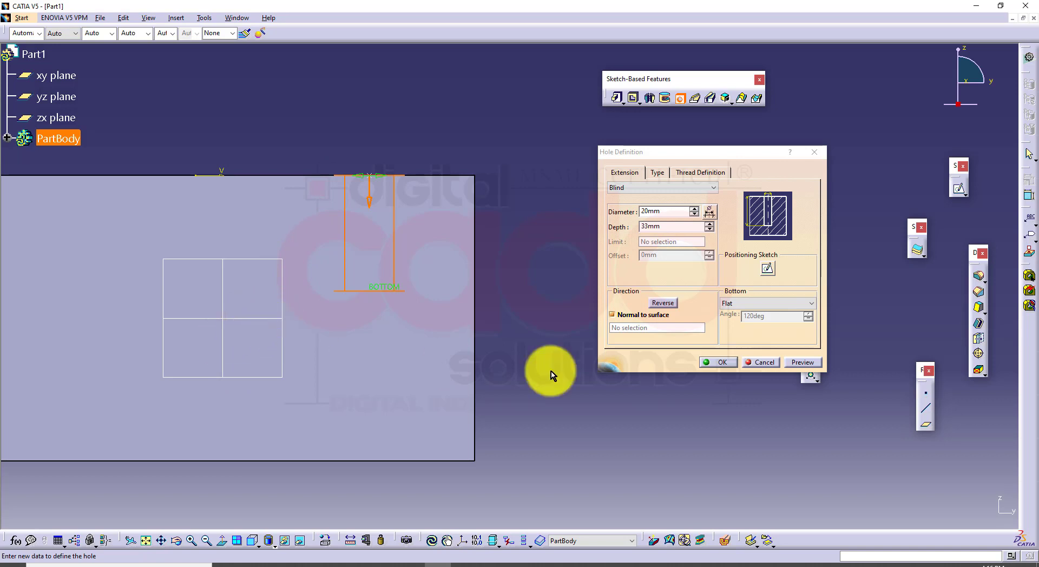
{"action": "left_click", "coordinate": [627, 315]}
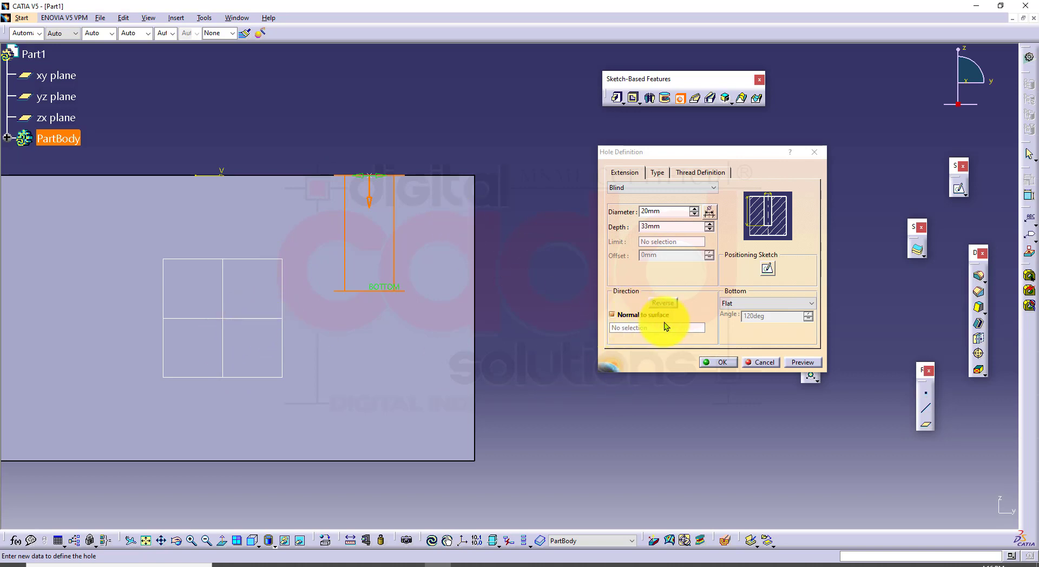
{"action": "left_click", "coordinate": [254, 542]}
{"action": "left_click", "coordinate": [267, 447]}
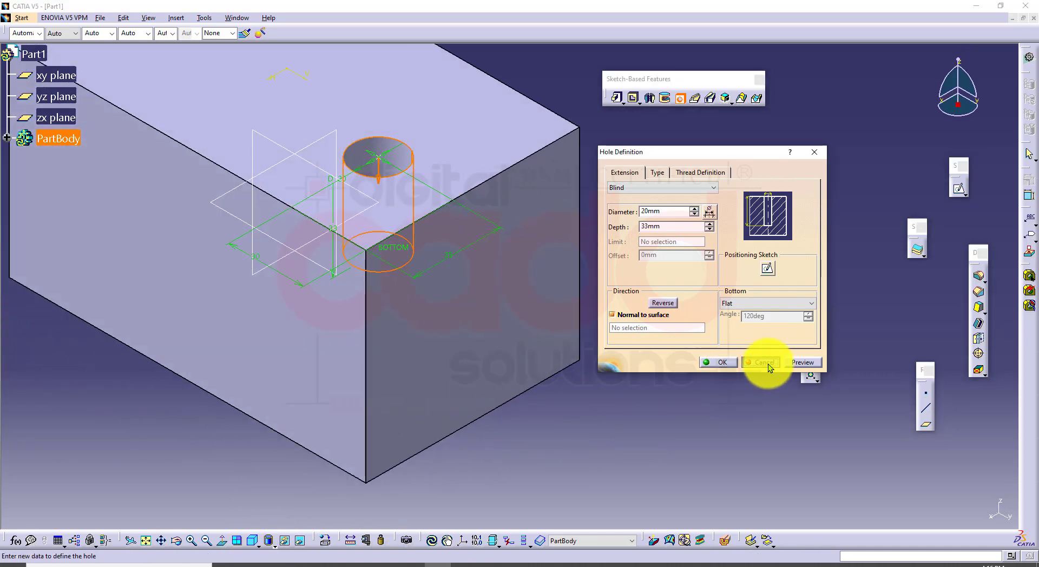
Cancel the hole definition and open a new sketch on the yz plane
{"action": "left_click", "coordinate": [765, 362]}
{"action": "middle_click_drag", "start_coordinate": [631, 288], "coordinate": [684, 363]}
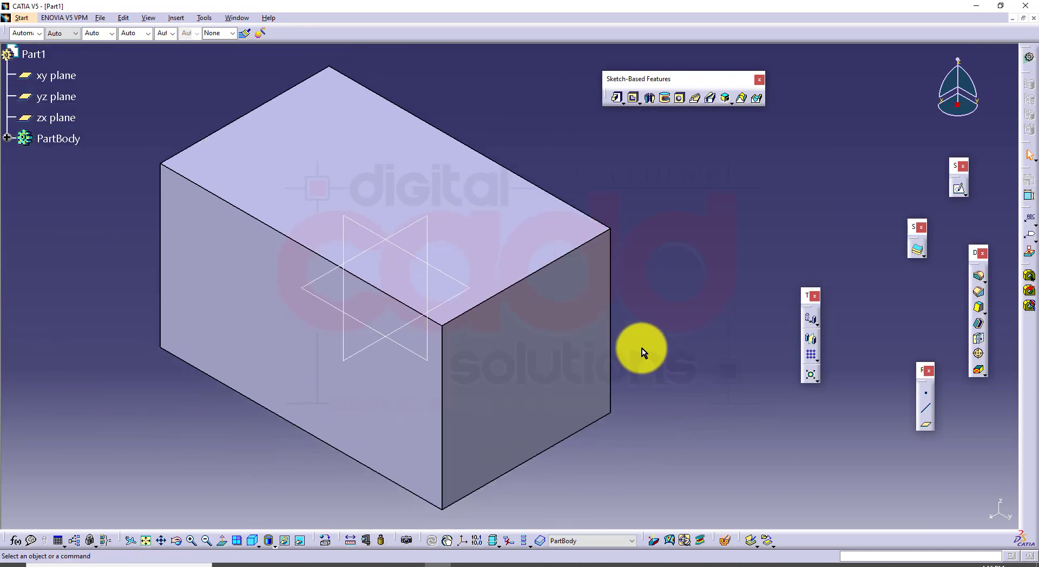
{"action": "left_click", "coordinate": [375, 234]}
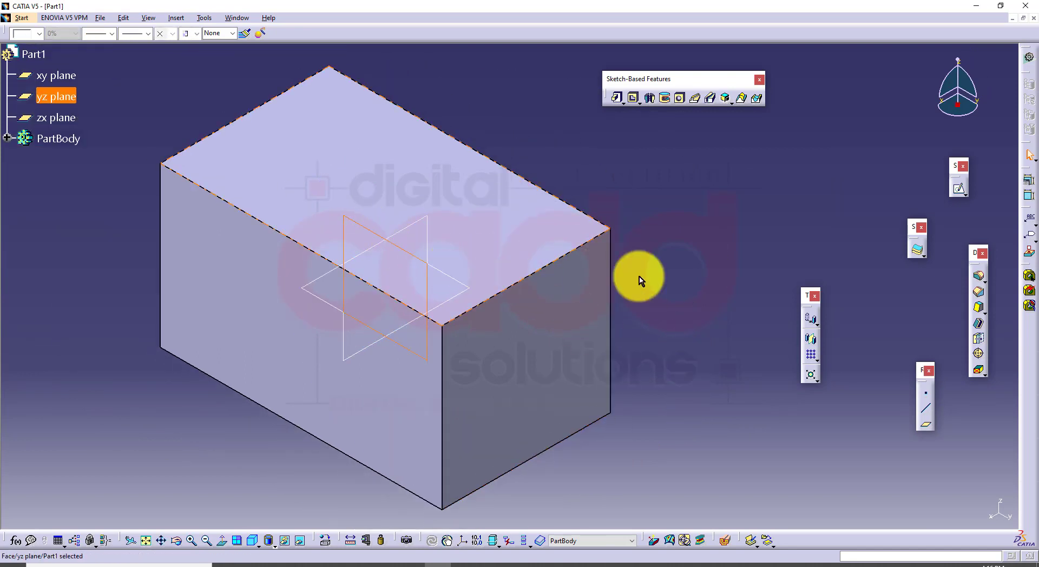
{"action": "left_click", "coordinate": [959, 189]}
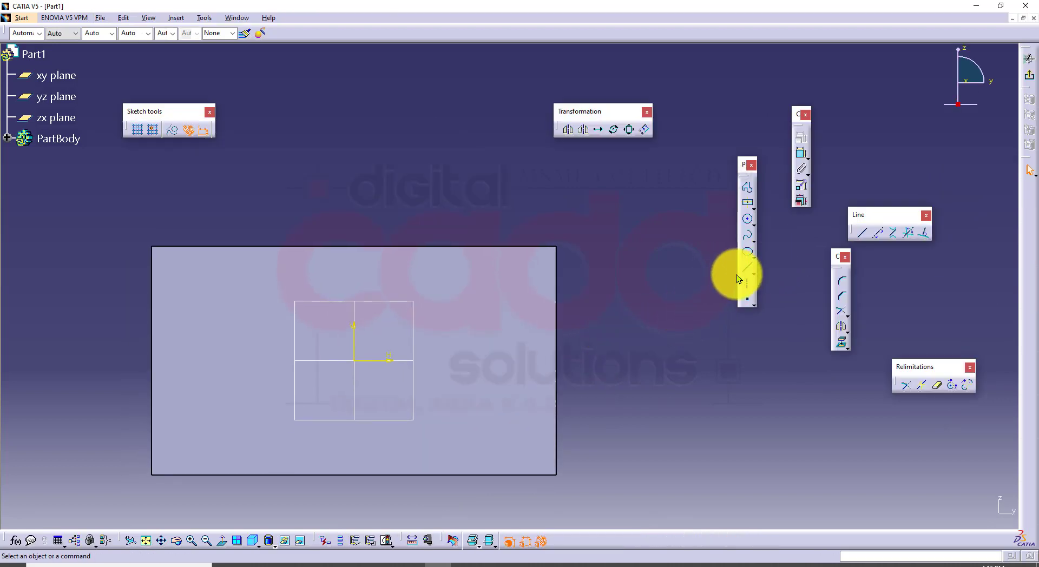
Sketch a slanted line across the block at about 57° to the horizontal axis, extending beyond its upper and lower edges
{"action": "left_click", "coordinate": [747, 272]}
{"action": "left_click", "coordinate": [415, 191]}
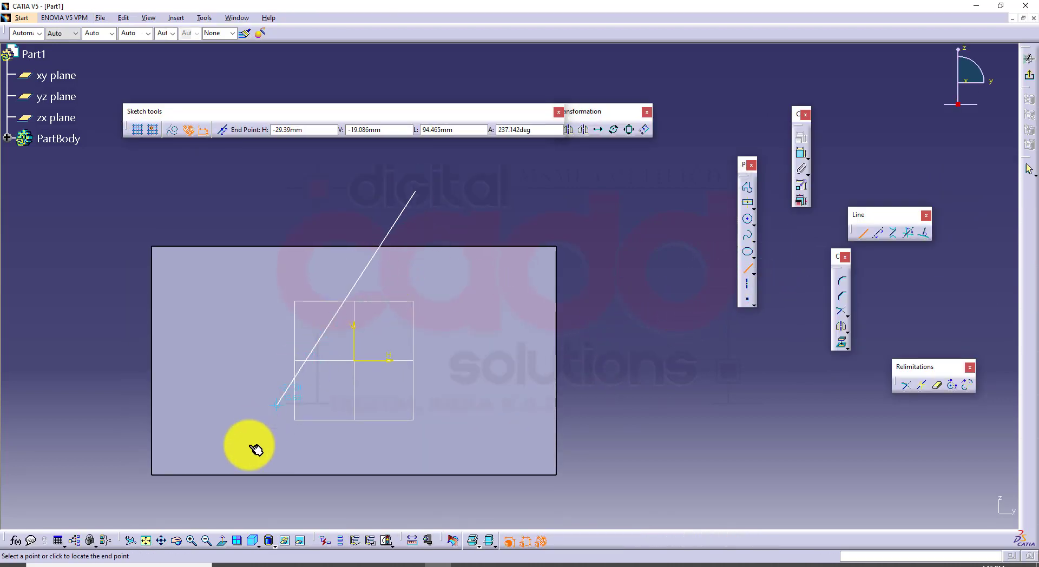
{"action": "left_click", "coordinate": [215, 502]}
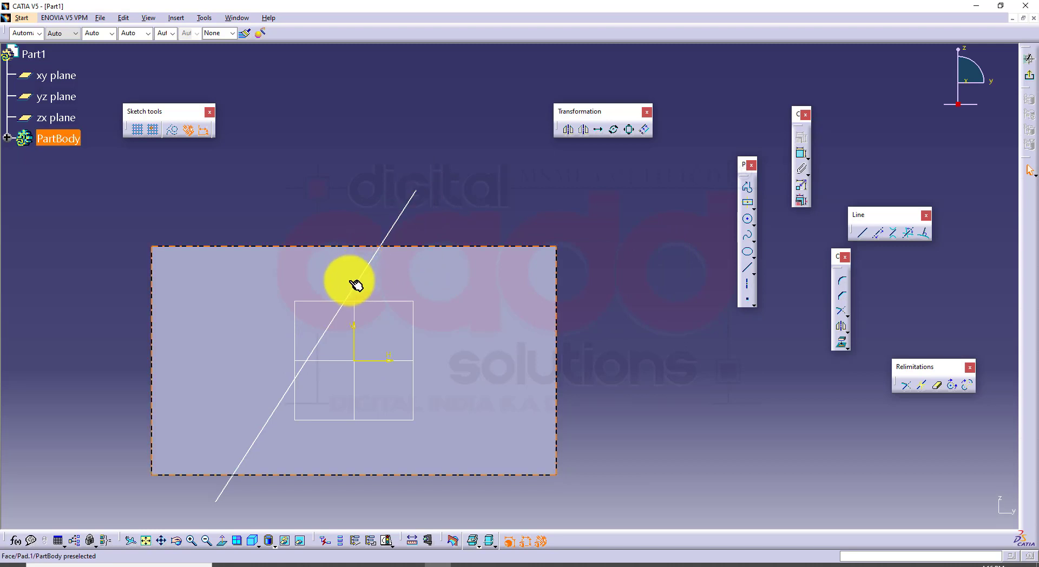
Constrain the slanted line to 50° from the horizontal axis and exit the sketch
{"action": "left_click", "coordinate": [800, 154]}
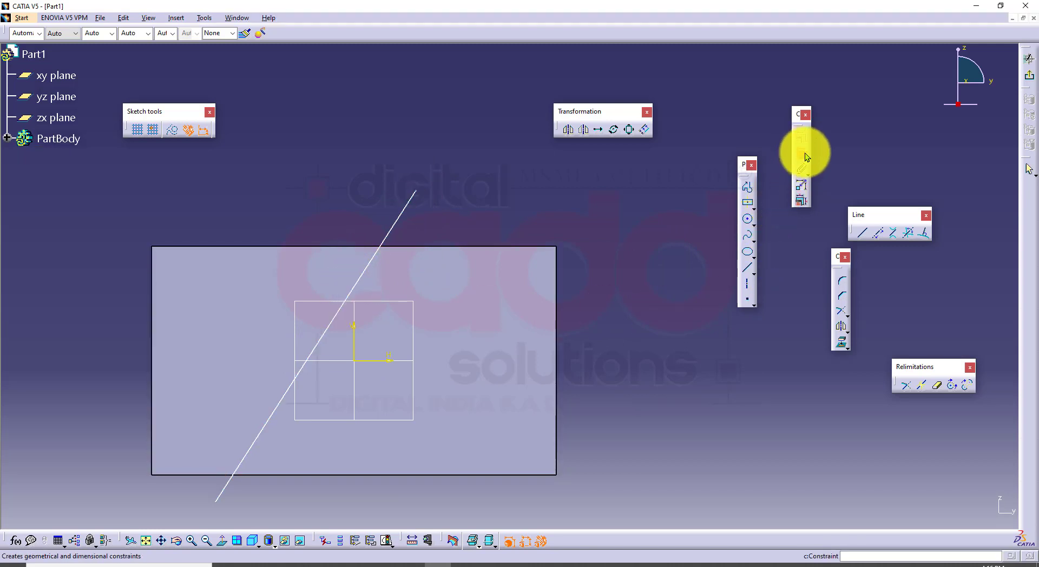
{"action": "left_click", "coordinate": [404, 210]}
{"action": "left_click", "coordinate": [397, 361]}
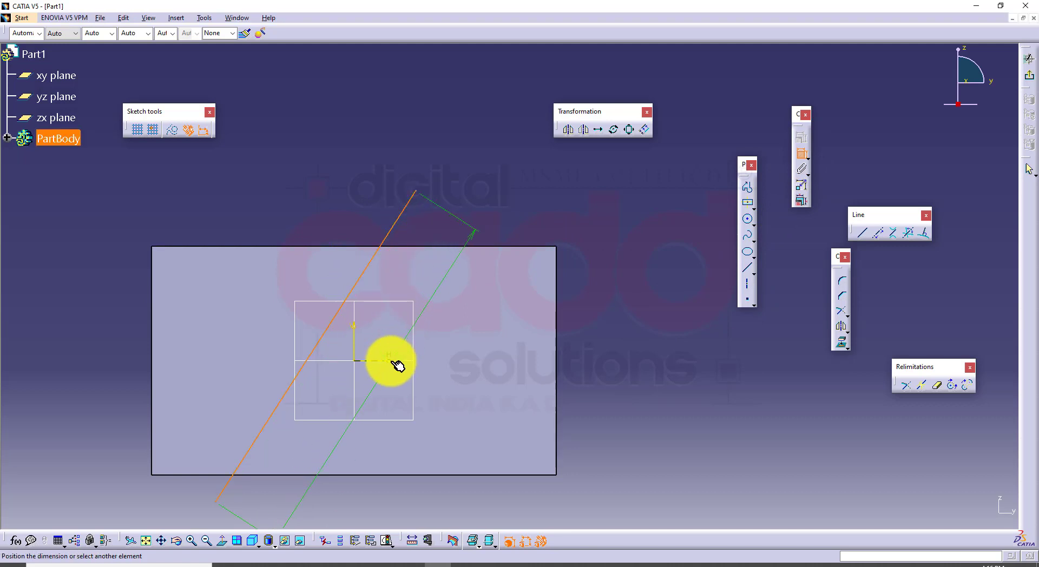
{"action": "left_click", "coordinate": [481, 228]}
{"action": "double_click", "coordinate": [483, 229]}
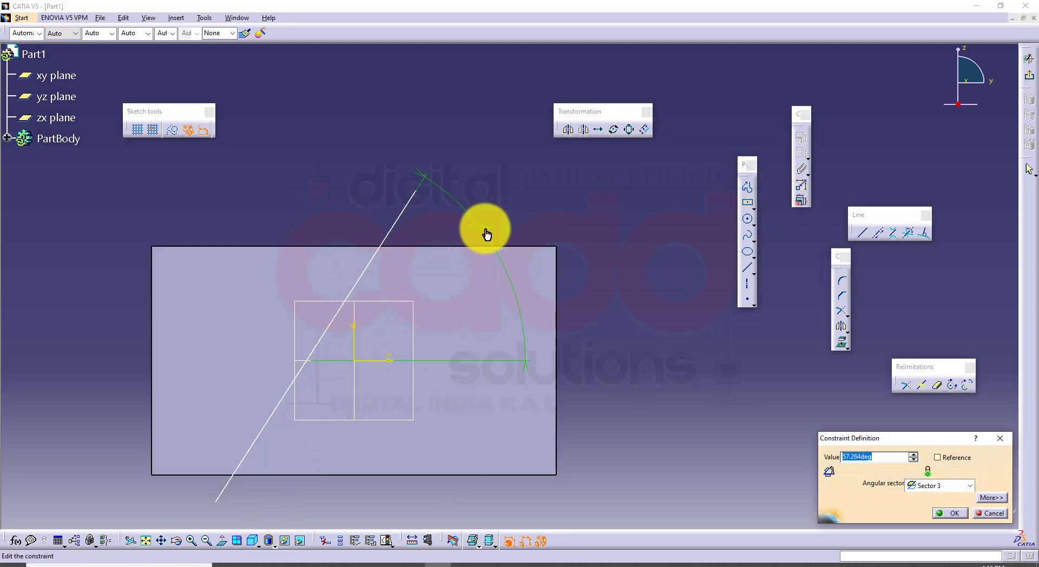
{"action": "key", "text": "Return"}
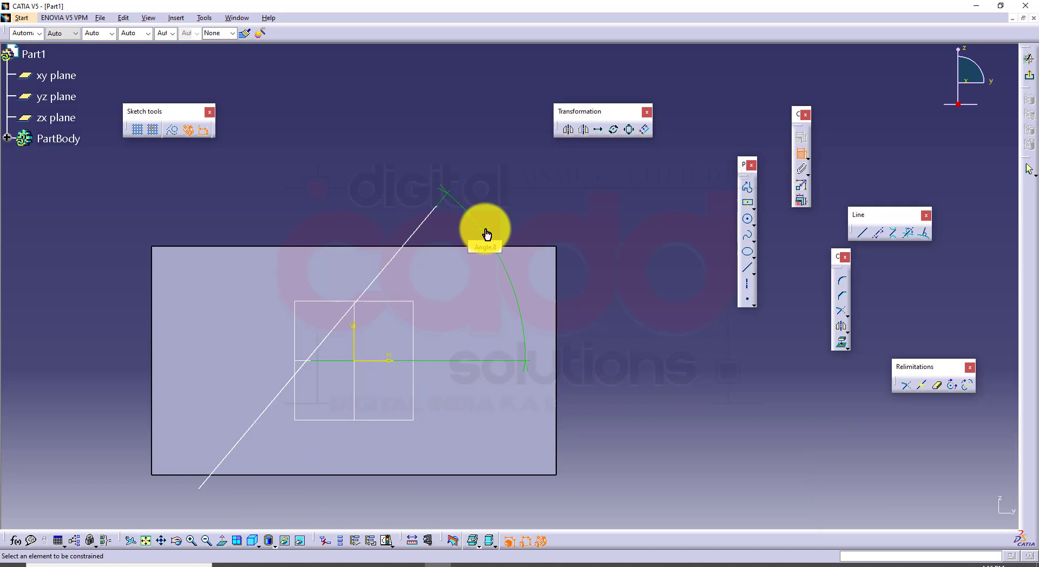
{"action": "left_click", "coordinate": [1028, 76]}
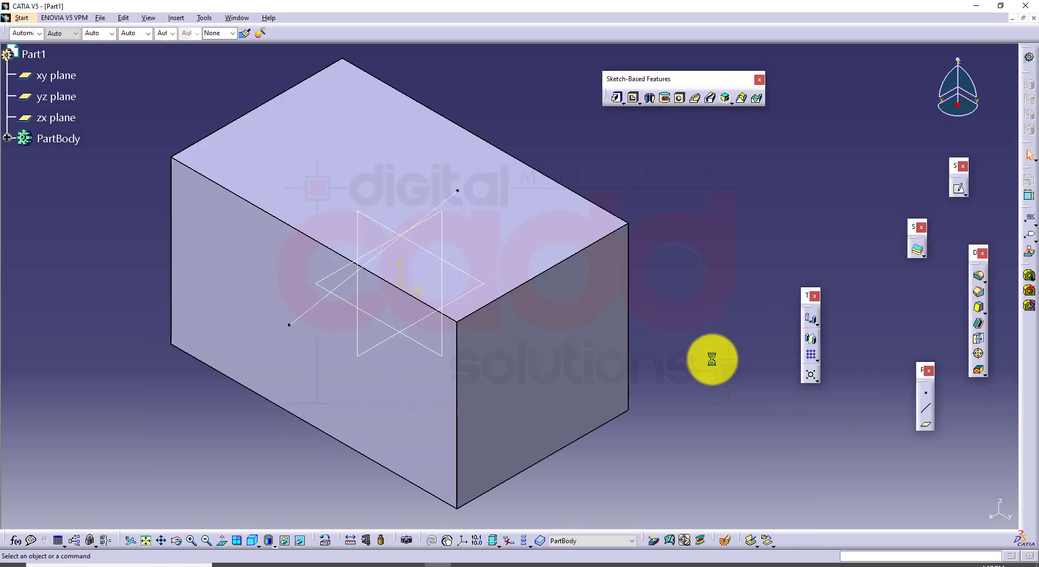
Start a hole on the block's top face and open its positioning sketch
{"action": "left_click", "coordinate": [680, 98]}
{"action": "left_click", "coordinate": [482, 223]}
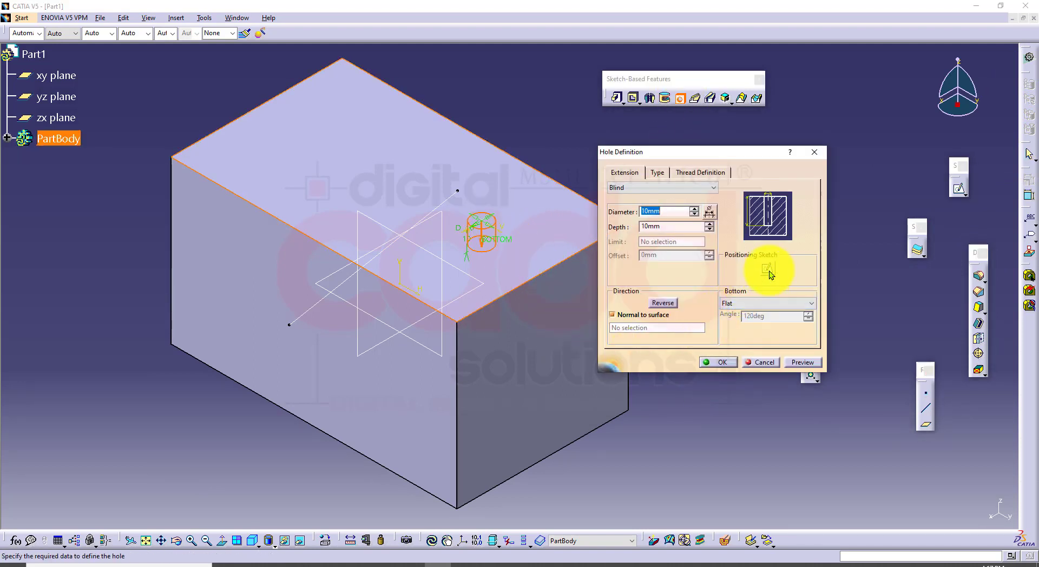
{"action": "left_click", "coordinate": [767, 268]}
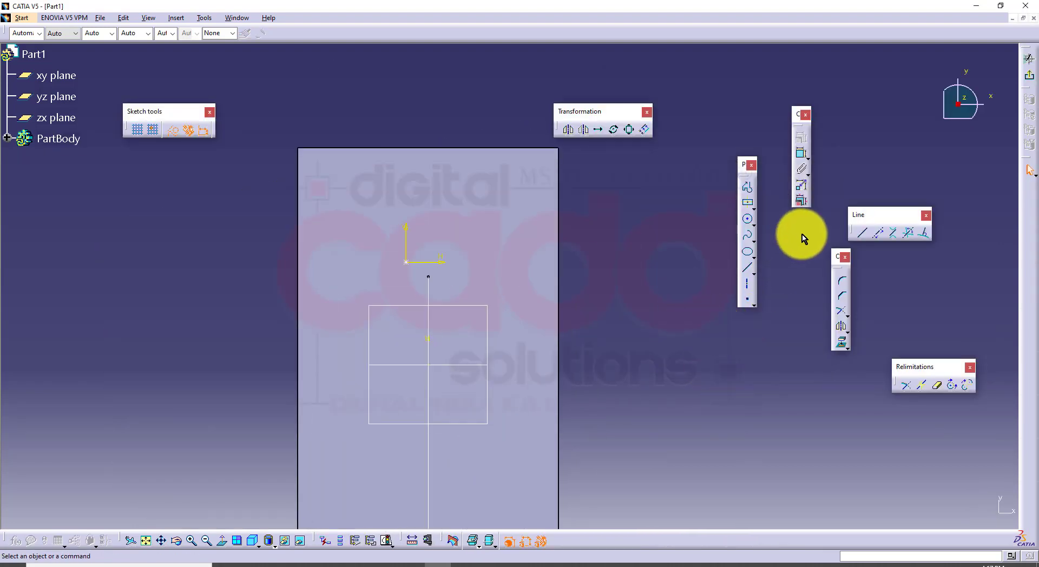
Make the hole's centre point coincident with the horizontal and vertical reference lines through the origin, and exit the positioning sketch
{"action": "left_click", "coordinate": [803, 153]}
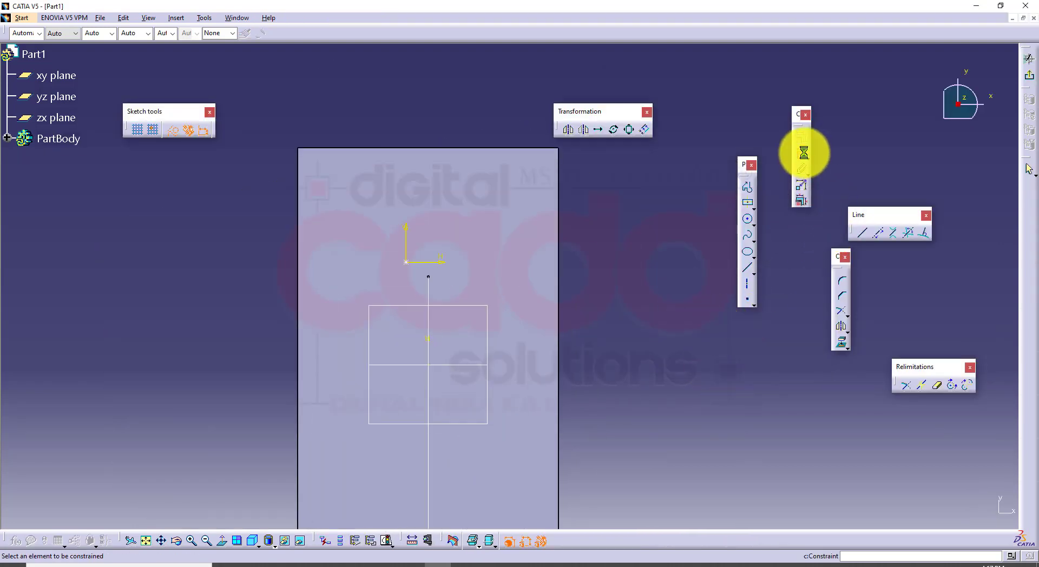
{"action": "left_click", "coordinate": [406, 262]}
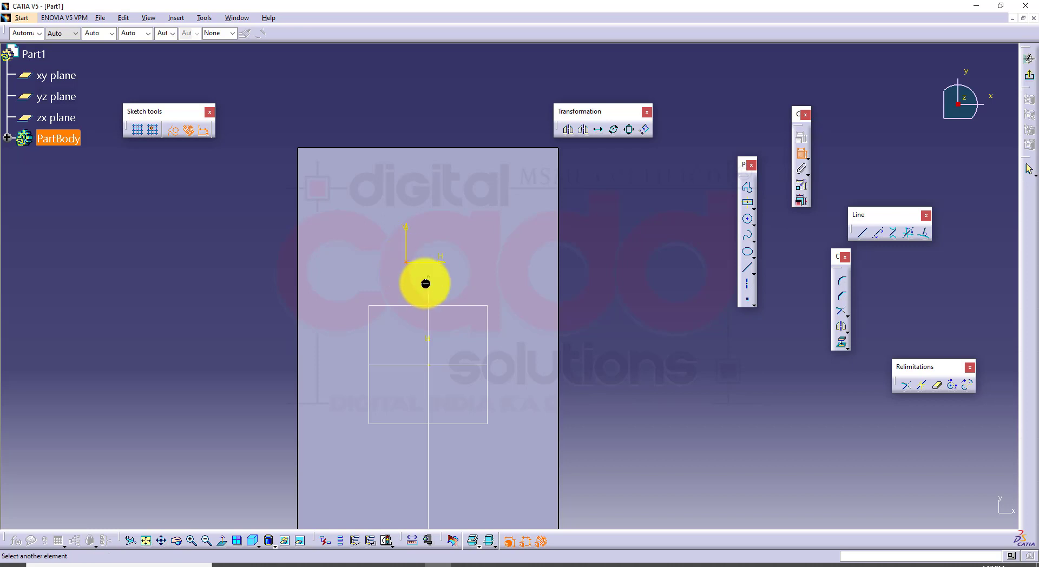
{"action": "left_click", "coordinate": [472, 369]}
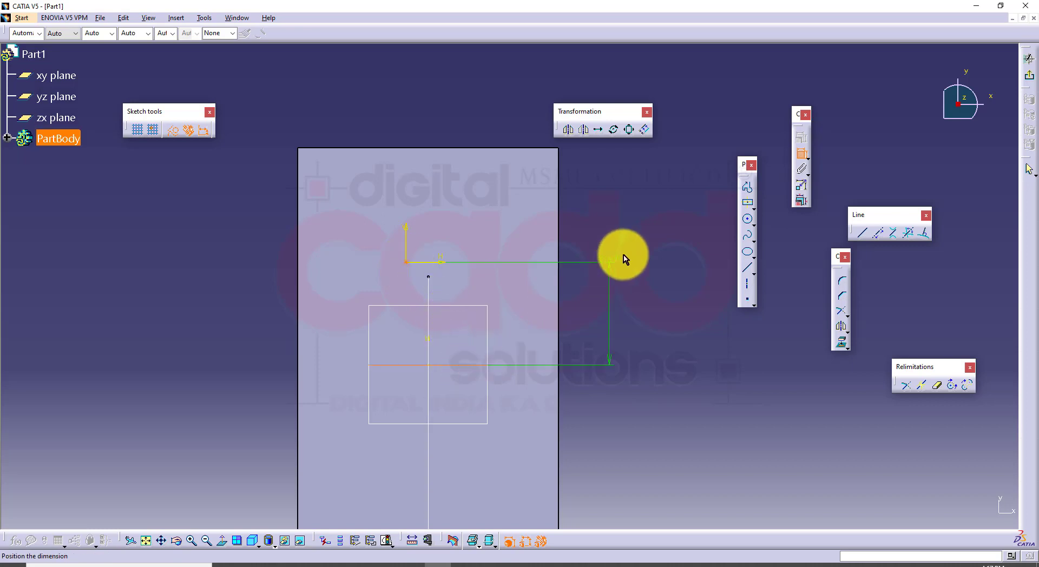
{"action": "right_click", "coordinate": [623, 256]}
{"action": "left_click", "coordinate": [646, 301]}
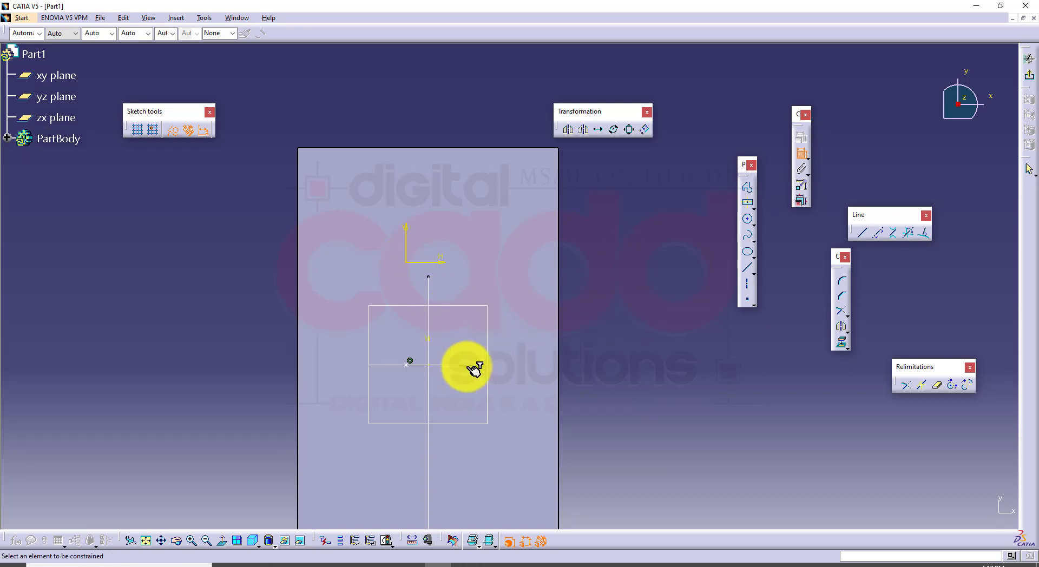
{"action": "left_click", "coordinate": [410, 361]}
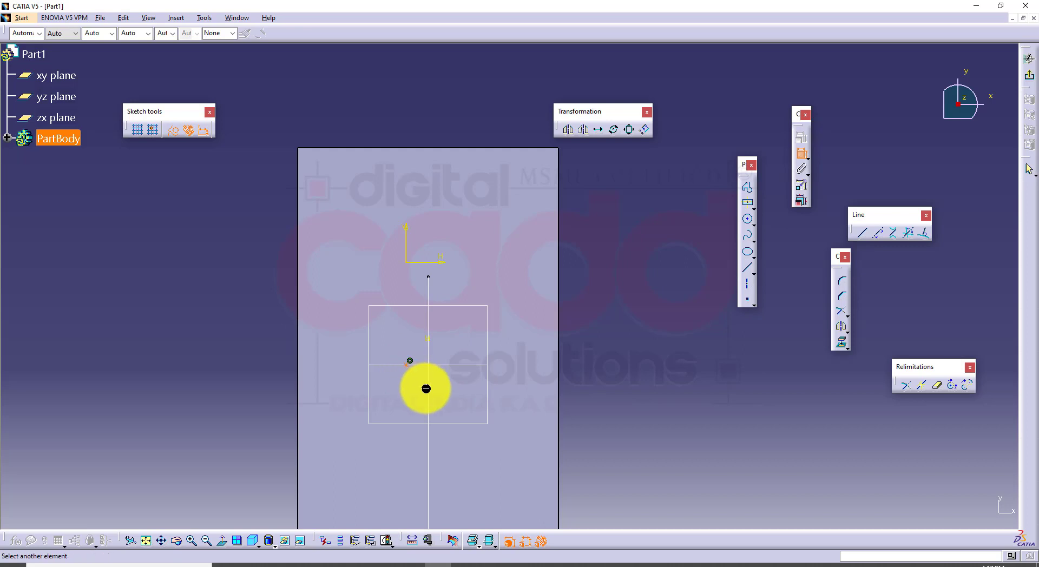
{"action": "left_click", "coordinate": [427, 383]}
{"action": "right_click", "coordinate": [664, 220]}
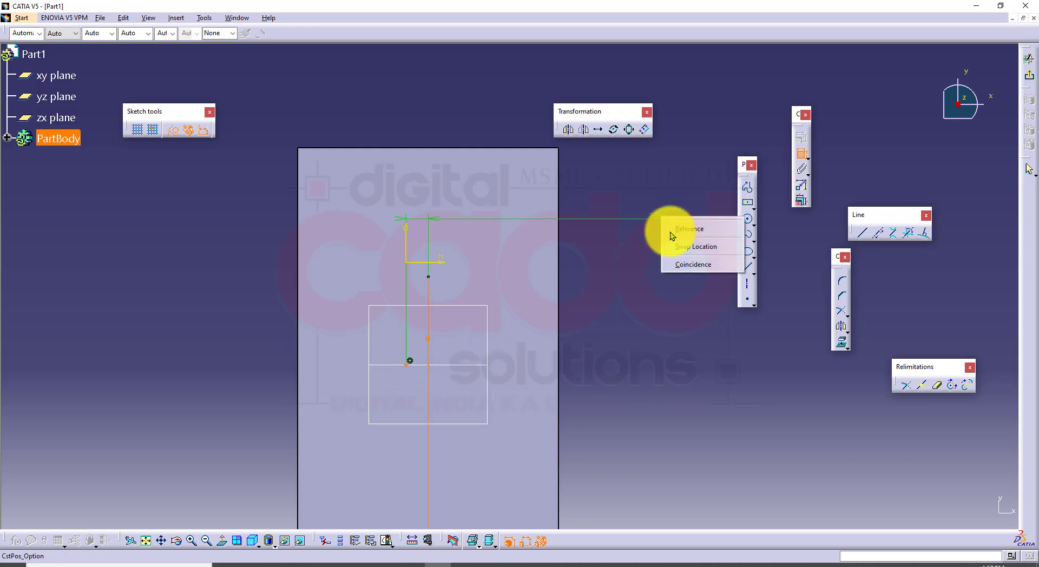
{"action": "left_click", "coordinate": [692, 264]}
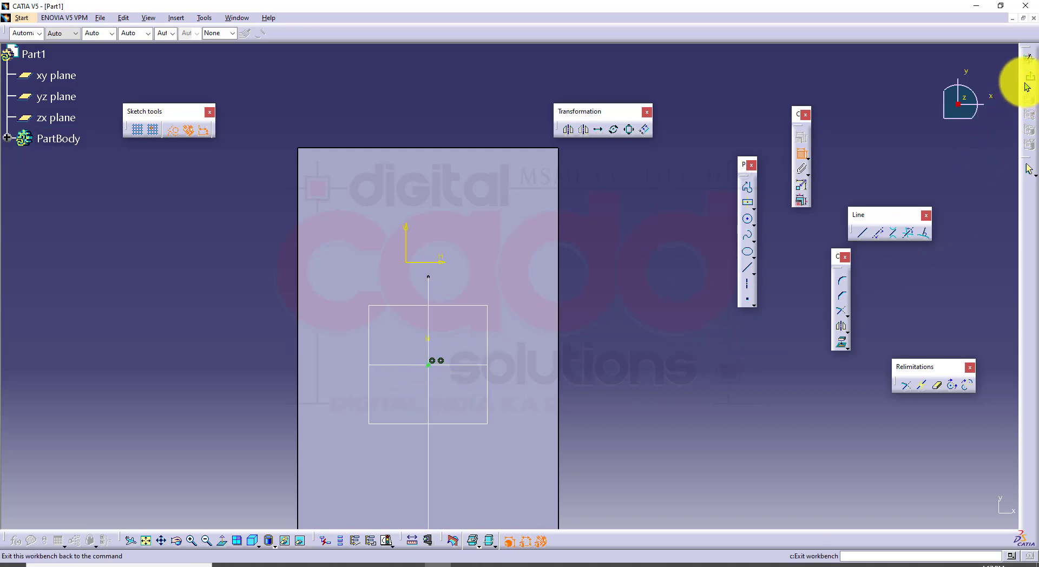
{"action": "left_click", "coordinate": [1029, 60]}
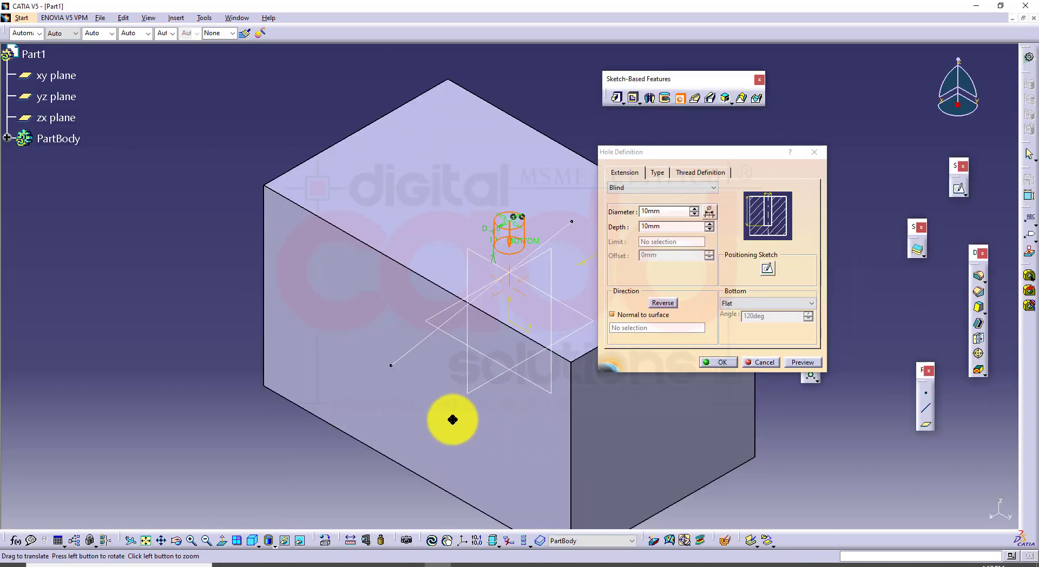
Set the blind hole's diameter to 15 mm and its depth to 30 mm
{"action": "left_click", "coordinate": [695, 209]}
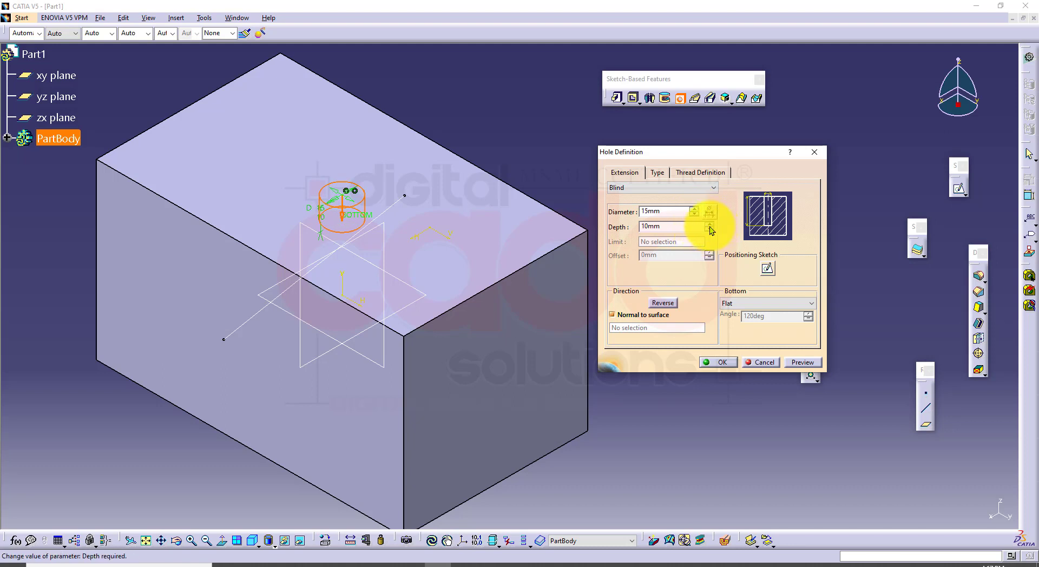
{"action": "left_click", "coordinate": [708, 224]}
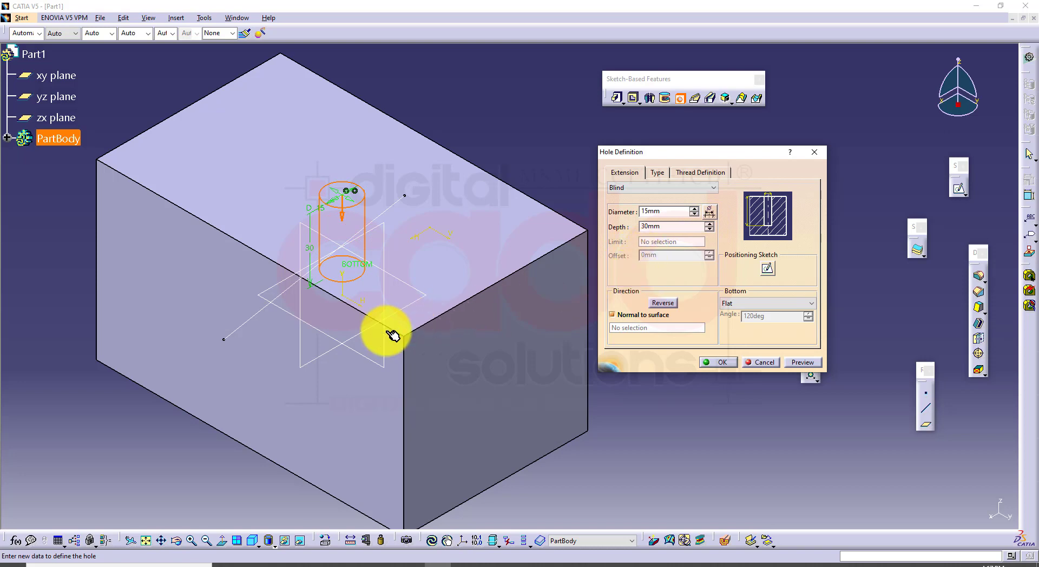
In the front view, turn off the hole's normal-to-surface direction and align it with the slanted sketch line
{"action": "mouse_move", "coordinate": [393, 331]}
{"action": "middle_mouse_down"}
{"action": "mouse_move", "coordinate": [439, 307]}
{"action": "mouse_move", "coordinate": [459, 341]}
{"action": "middle_mouse_up"}
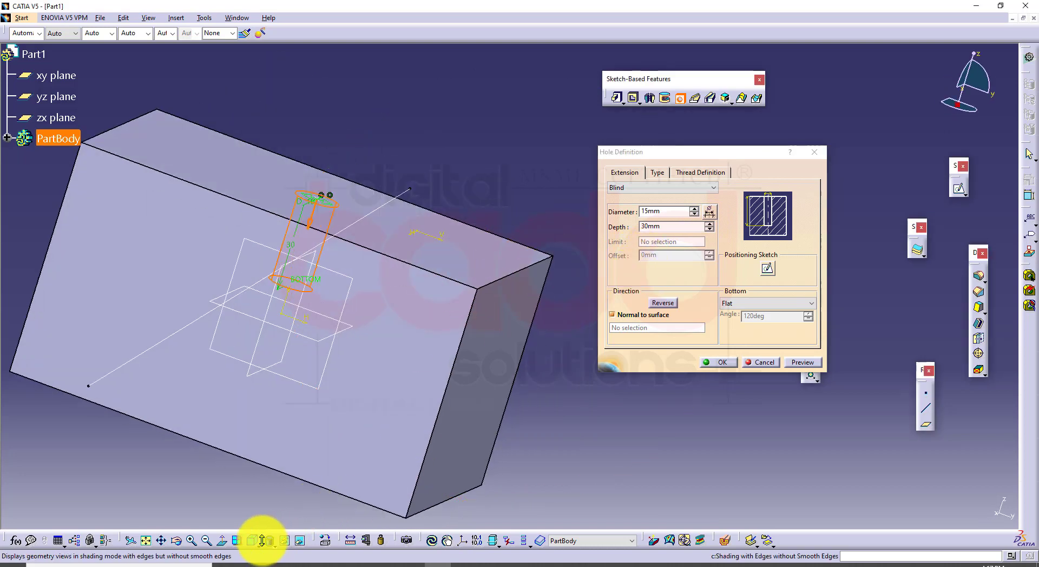
{"action": "left_click", "coordinate": [258, 539]}
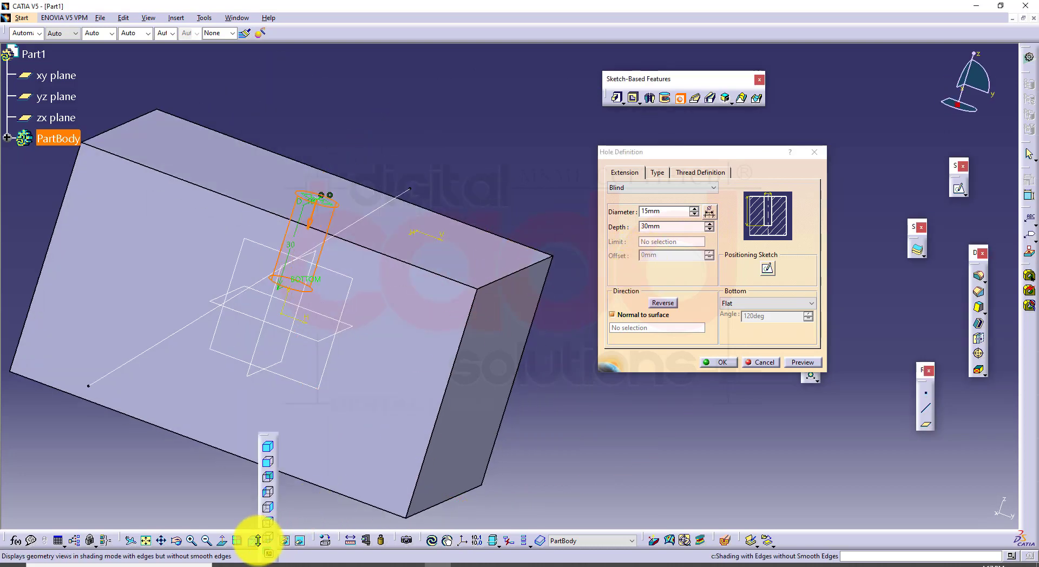
{"action": "left_click", "coordinate": [268, 461]}
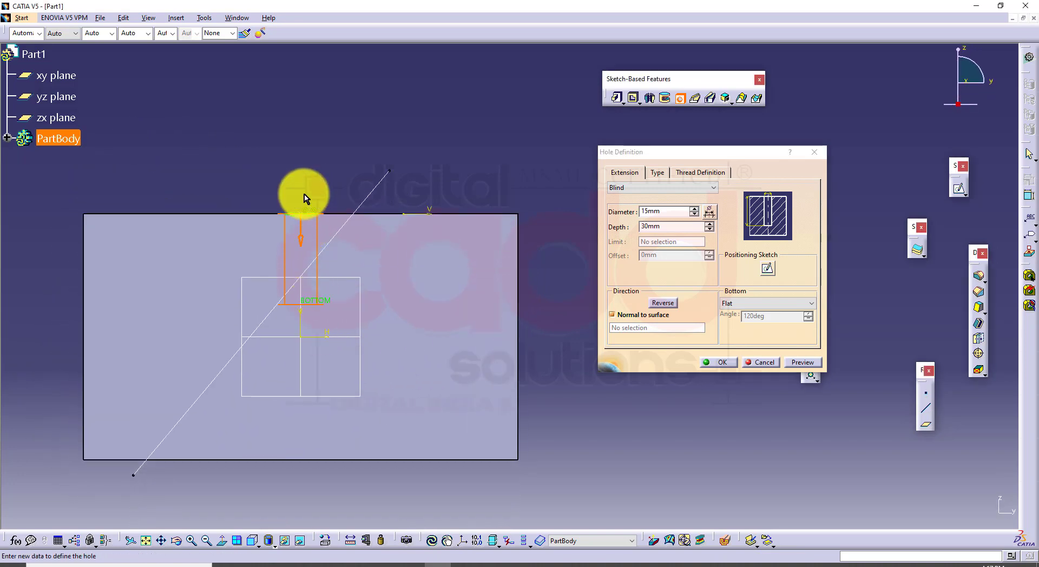
{"action": "left_click", "coordinate": [633, 314]}
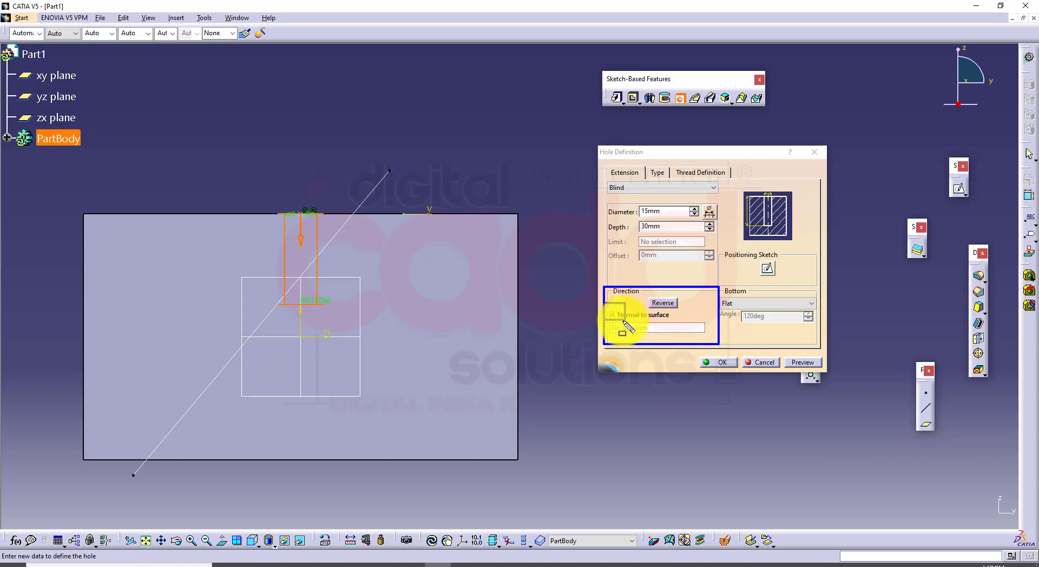
{"action": "left_click_drag", "start_coordinate": [622, 321], "coordinate": [625, 322]}
{"action": "key", "text": "Escape"}
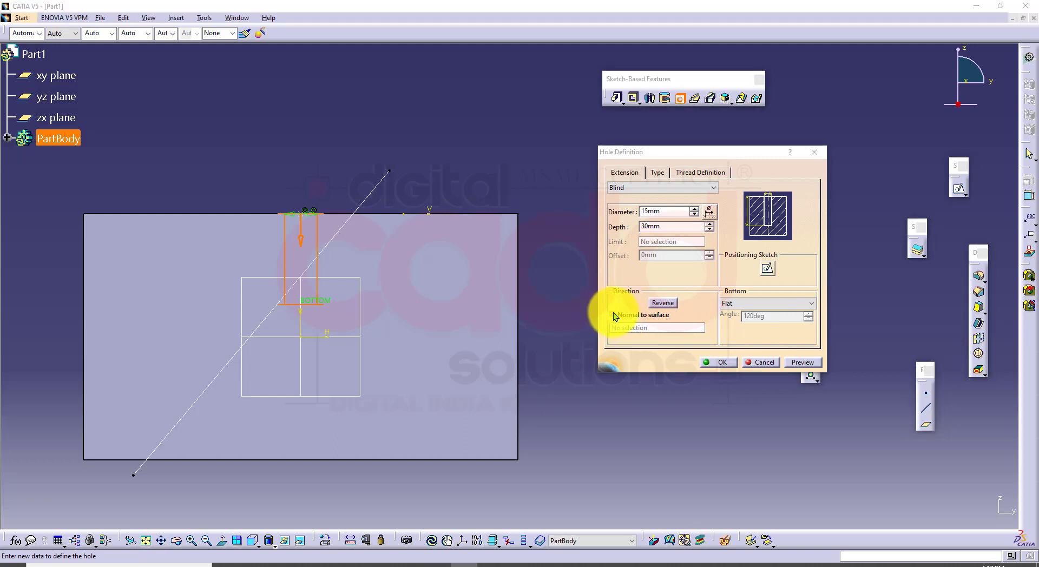
{"action": "left_click", "coordinate": [611, 354]}
{"action": "left_click", "coordinate": [611, 314]}
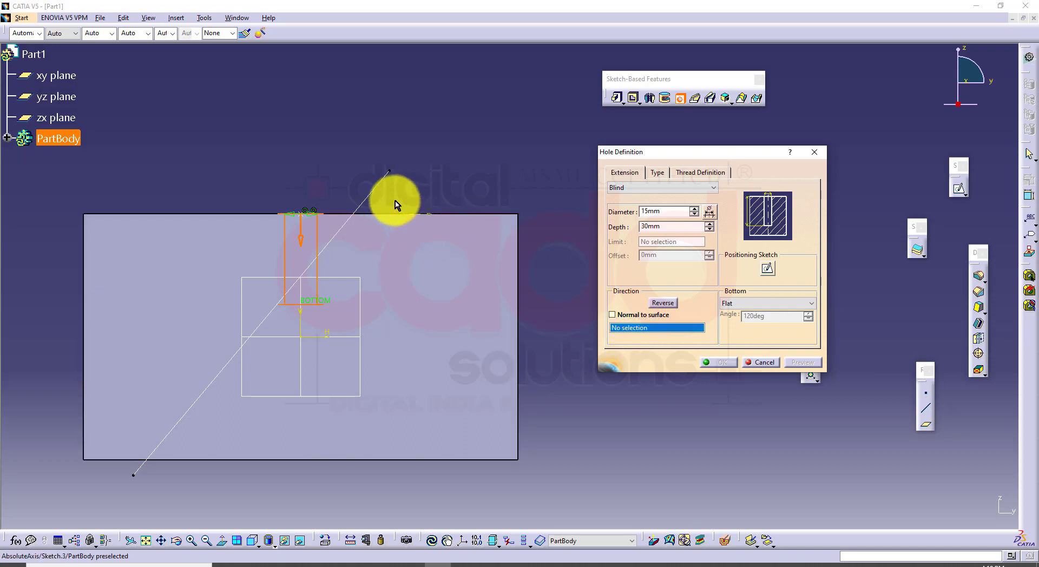
{"action": "left_click", "coordinate": [382, 190]}
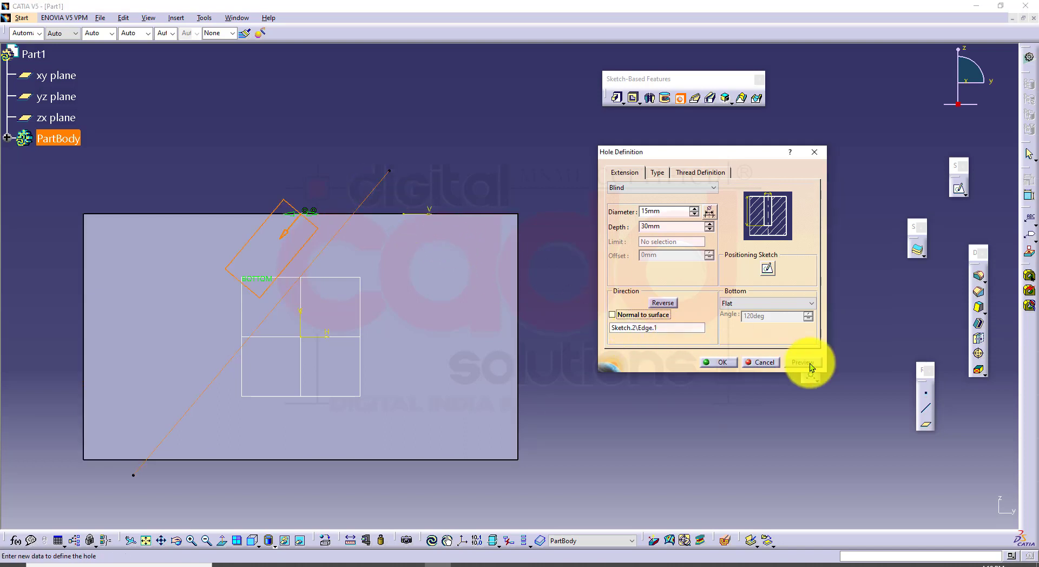
Set the hole's depth to 63 mm and preview it in the front view
{"action": "middle_click_drag", "start_coordinate": [510, 239], "coordinate": [495, 284]}
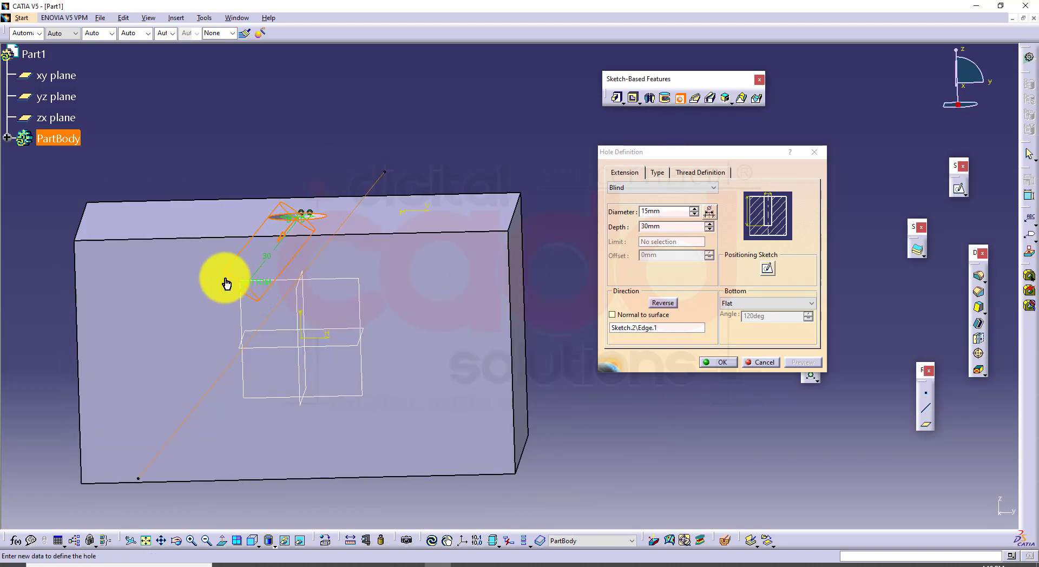
{"action": "left_click", "coordinate": [708, 224]}
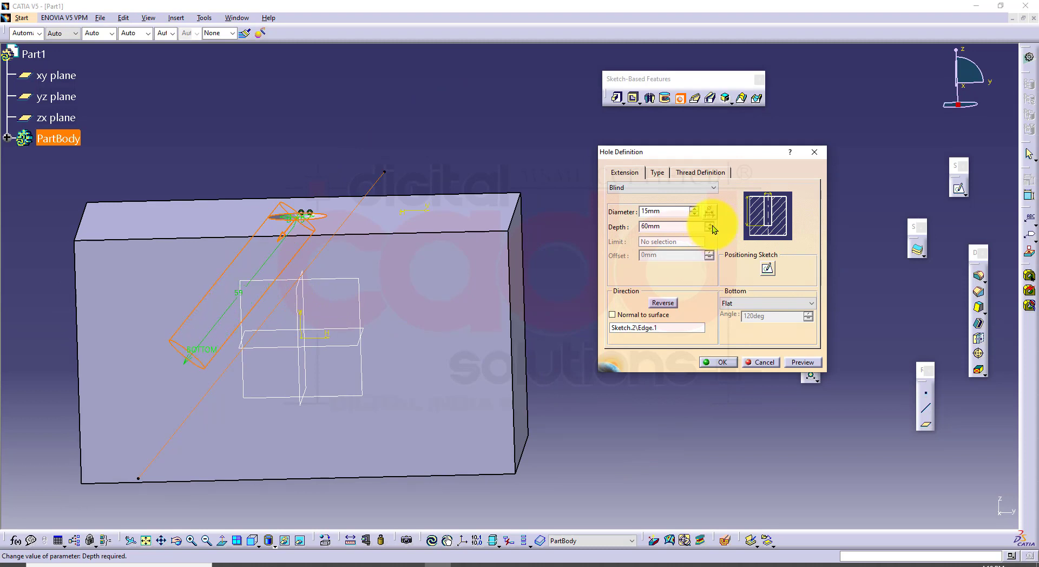
{"action": "left_click", "coordinate": [251, 547]}
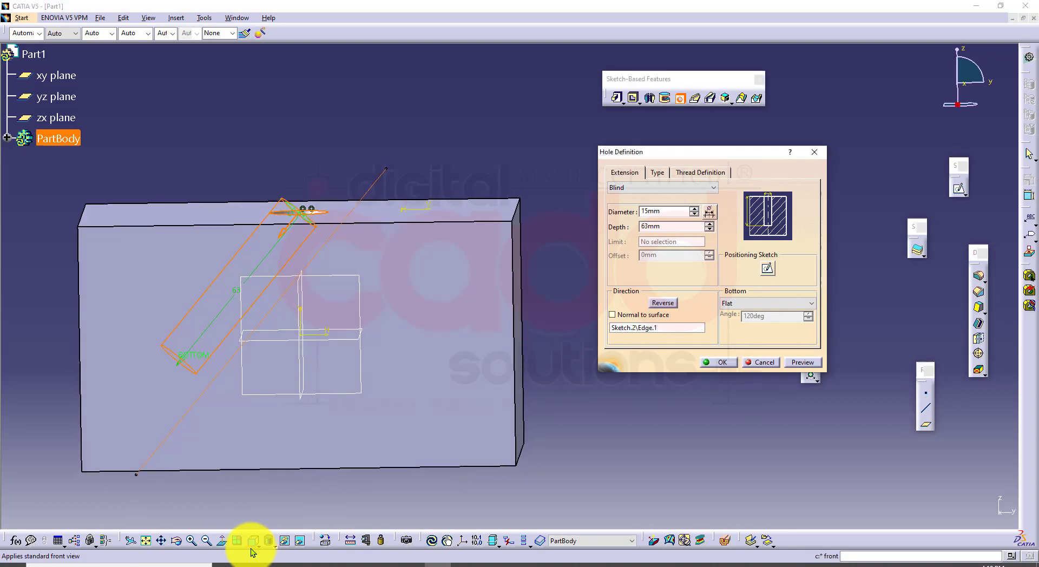
{"action": "left_click", "coordinate": [815, 360]}
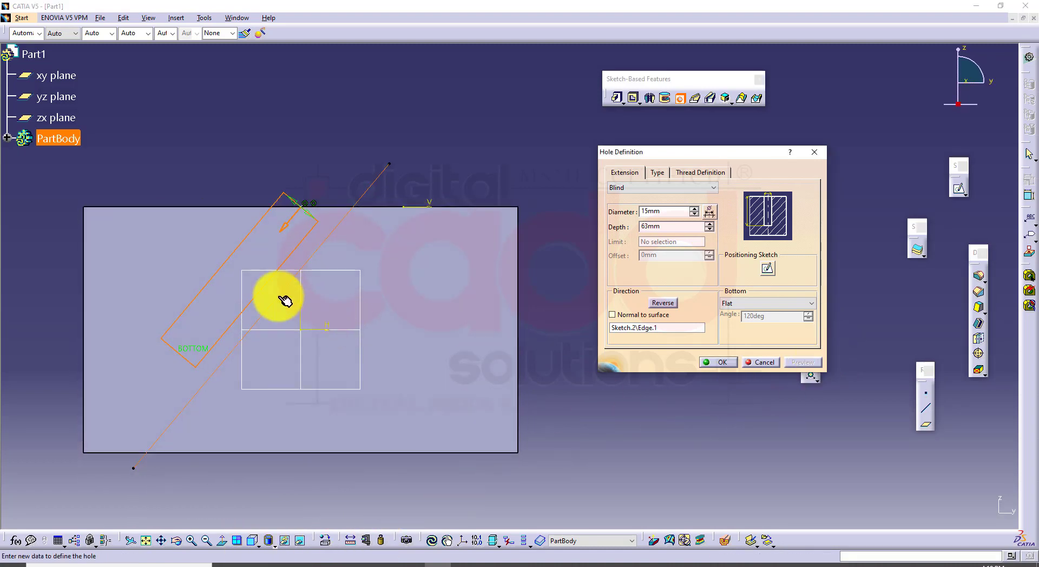
Switch the hole direction to normal to surface and back to the slanted line, and preview the hole
{"action": "left_click", "coordinate": [624, 313]}
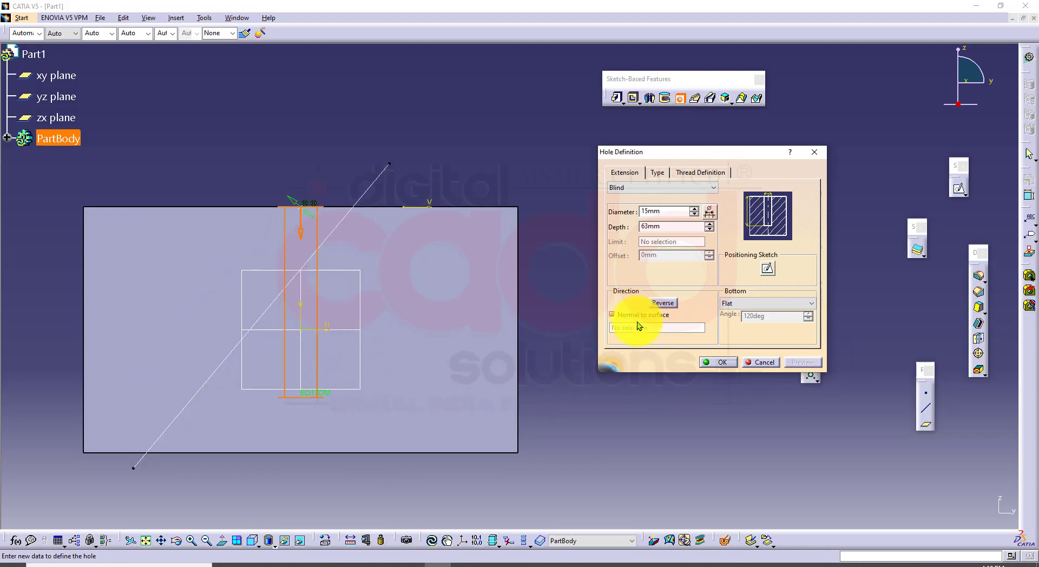
{"action": "left_click", "coordinate": [619, 316]}
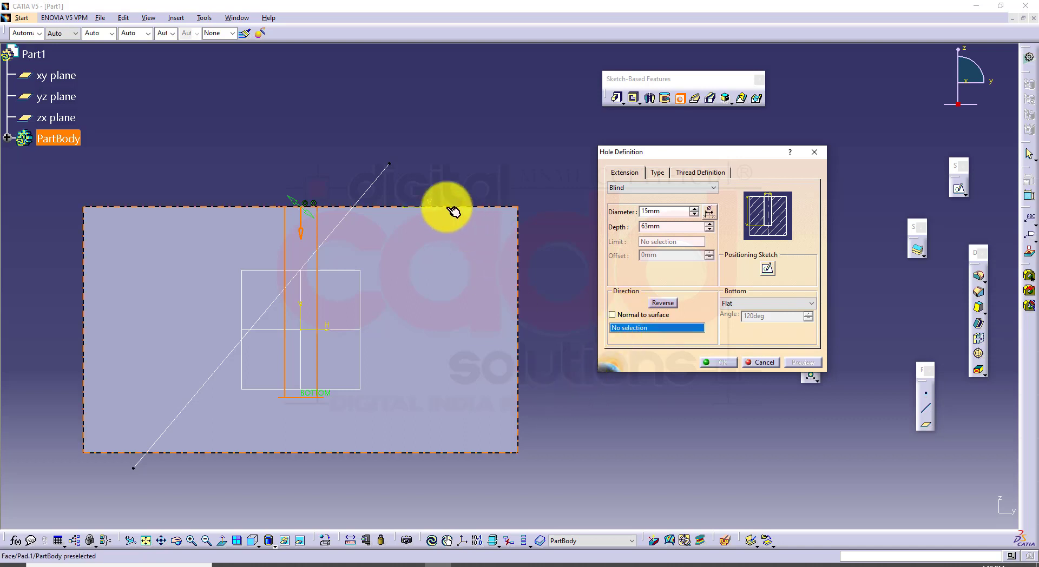
{"action": "left_click", "coordinate": [381, 178]}
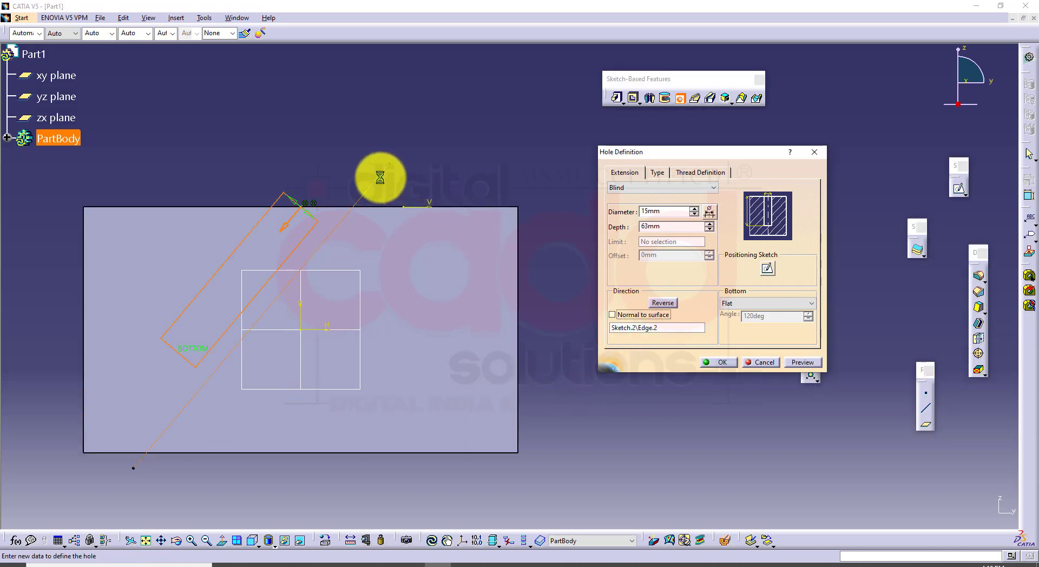
{"action": "left_click", "coordinate": [818, 362]}
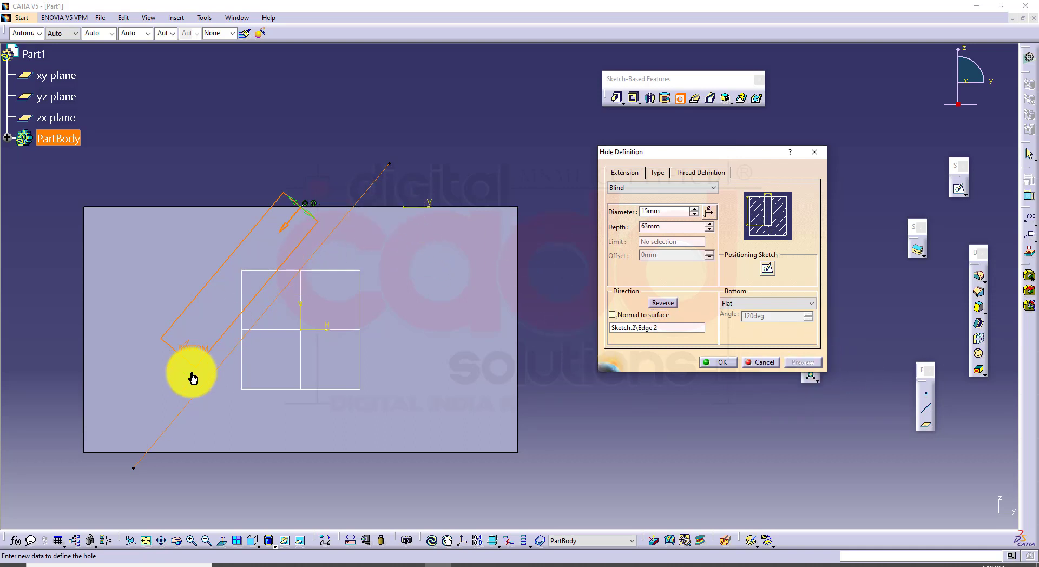
Set the hole direction normal to the surface and create the hole
{"action": "middle_click_drag", "start_coordinate": [448, 394], "coordinate": [470, 375]}
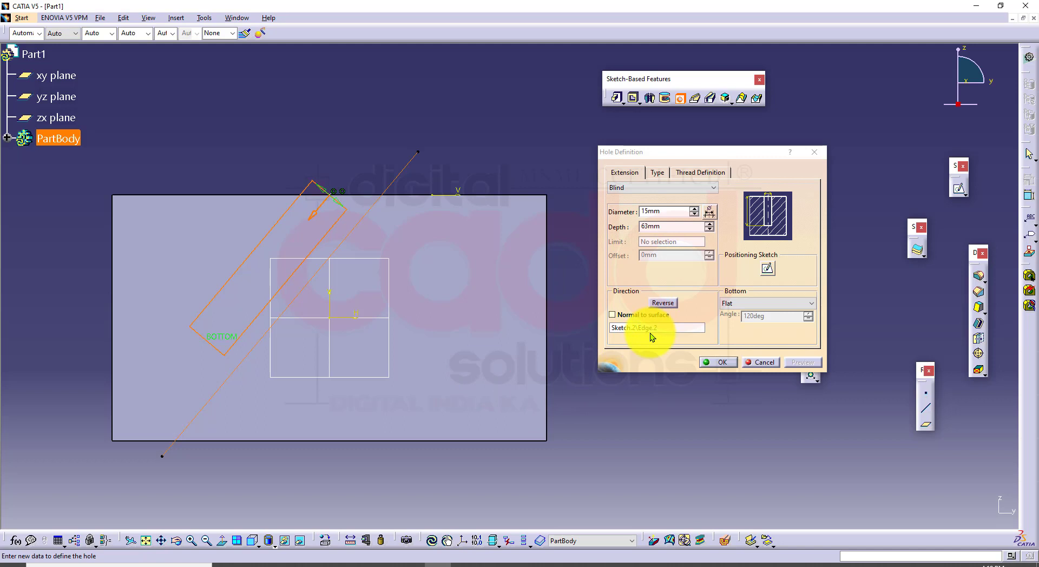
{"action": "left_click", "coordinate": [613, 315]}
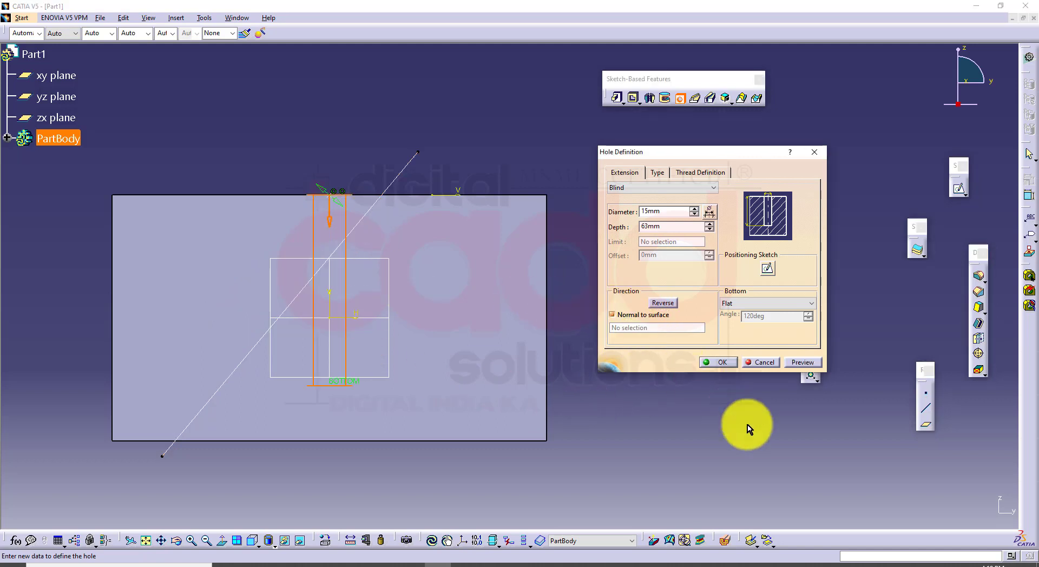
{"action": "left_click", "coordinate": [805, 362]}
{"action": "left_click", "coordinate": [718, 362]}
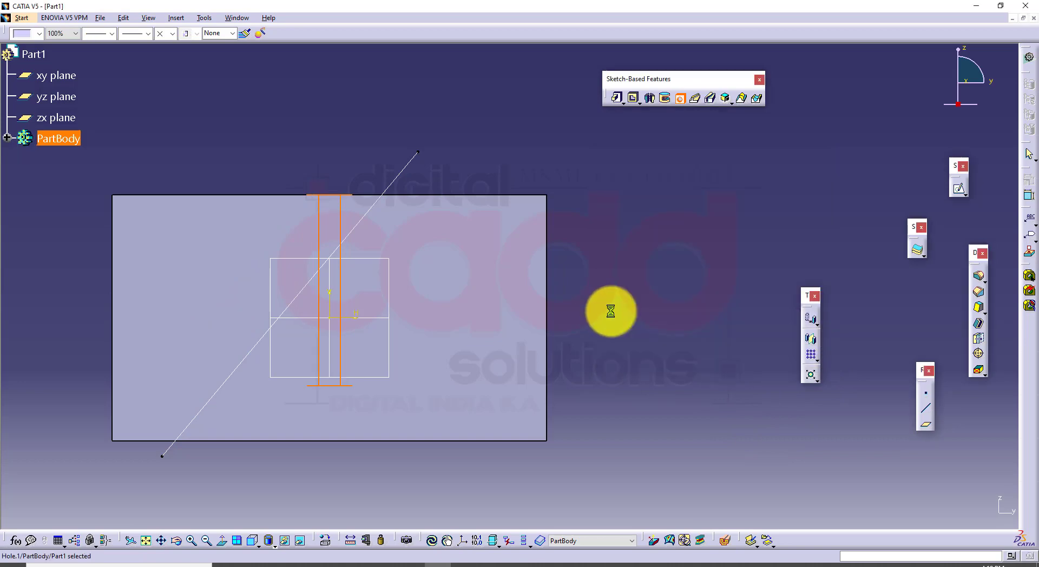
Cut the block with a dynamic section through the hole, examine its interior, and close the section
{"action": "left_click", "coordinate": [269, 540]}
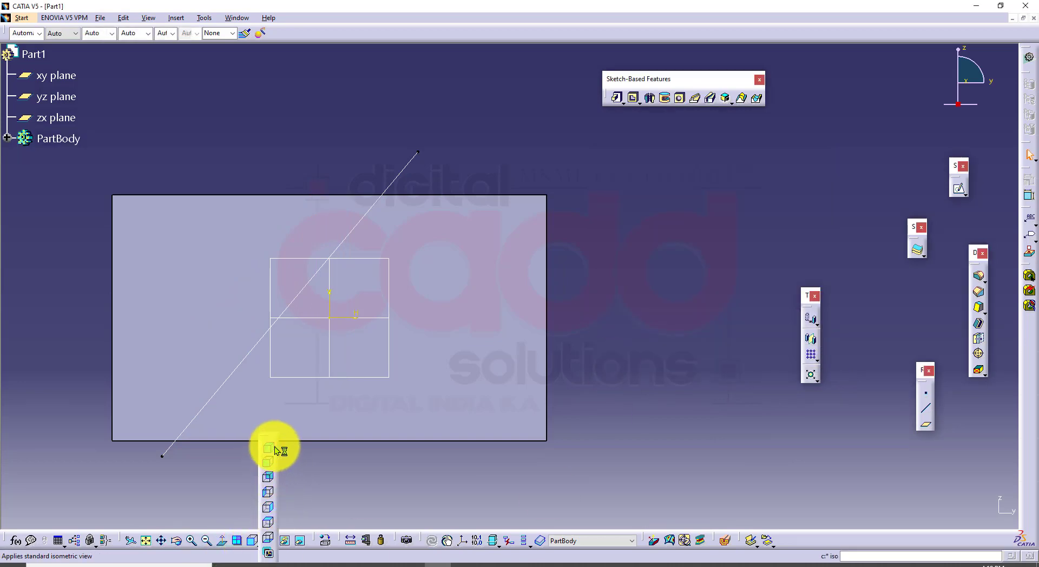
{"action": "middle_click_drag", "start_coordinate": [494, 84], "coordinate": [521, 474]}
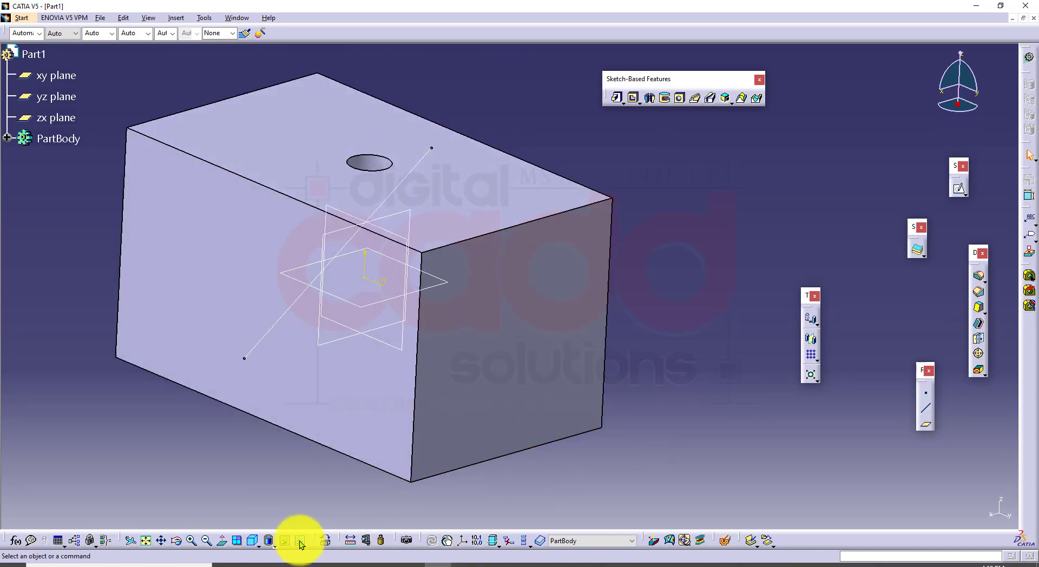
{"action": "left_click", "coordinate": [724, 540]}
{"action": "left_click", "coordinate": [392, 343]}
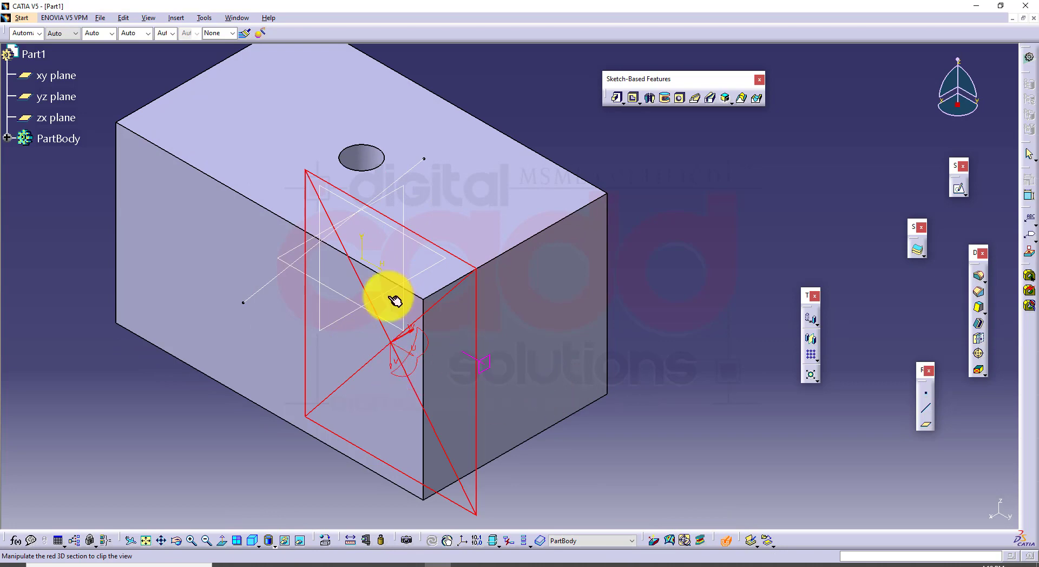
{"action": "left_click", "coordinate": [370, 217]}
{"action": "middle_click_drag", "start_coordinate": [465, 349], "coordinate": [375, 250]}
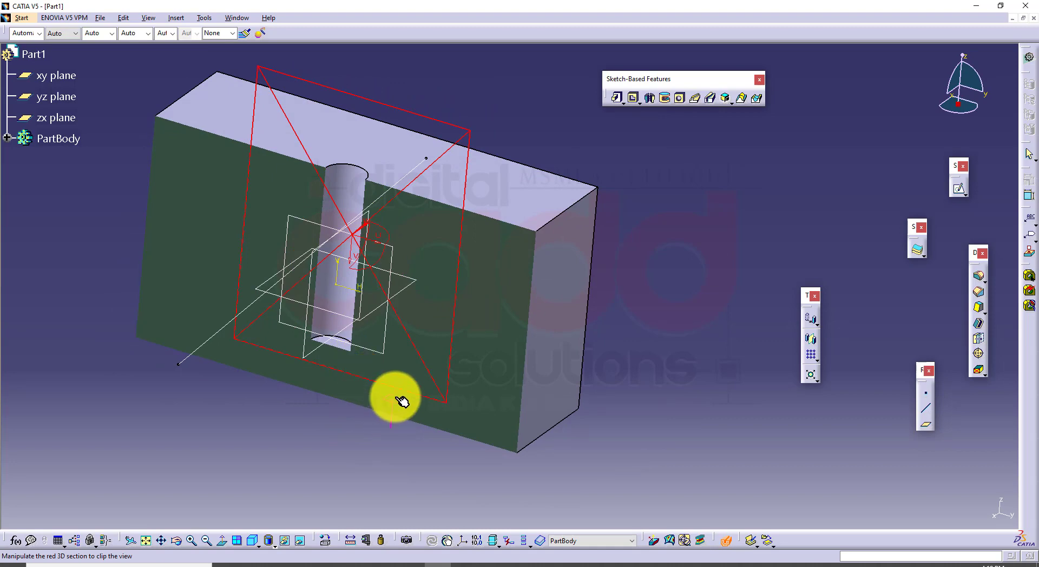
{"action": "left_click", "coordinate": [725, 540]}
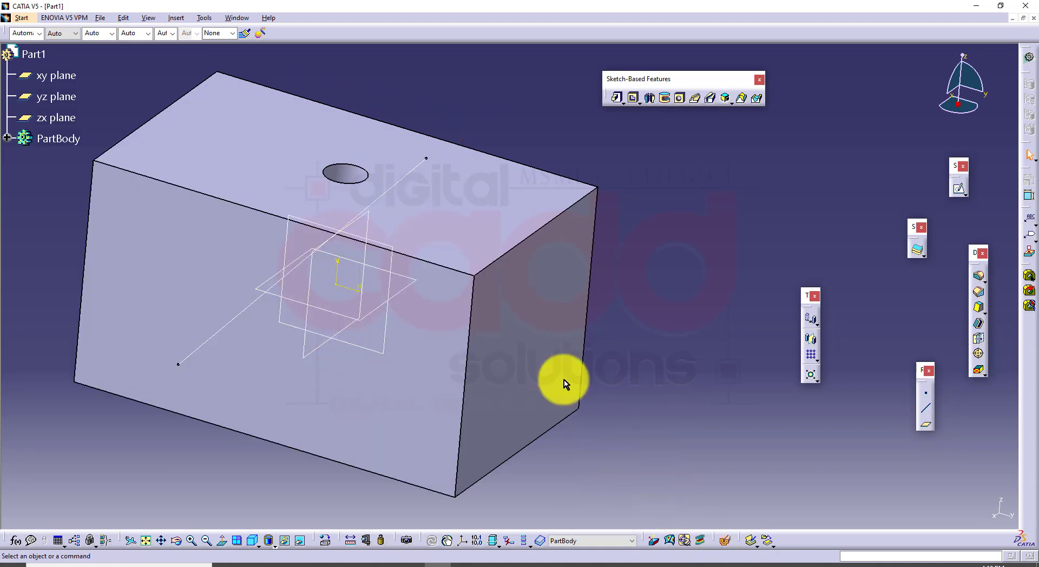
Reopen the hole on the block's upper face for editing and set its bottom type to V-Bottom
{"action": "left_click", "coordinate": [349, 168]}
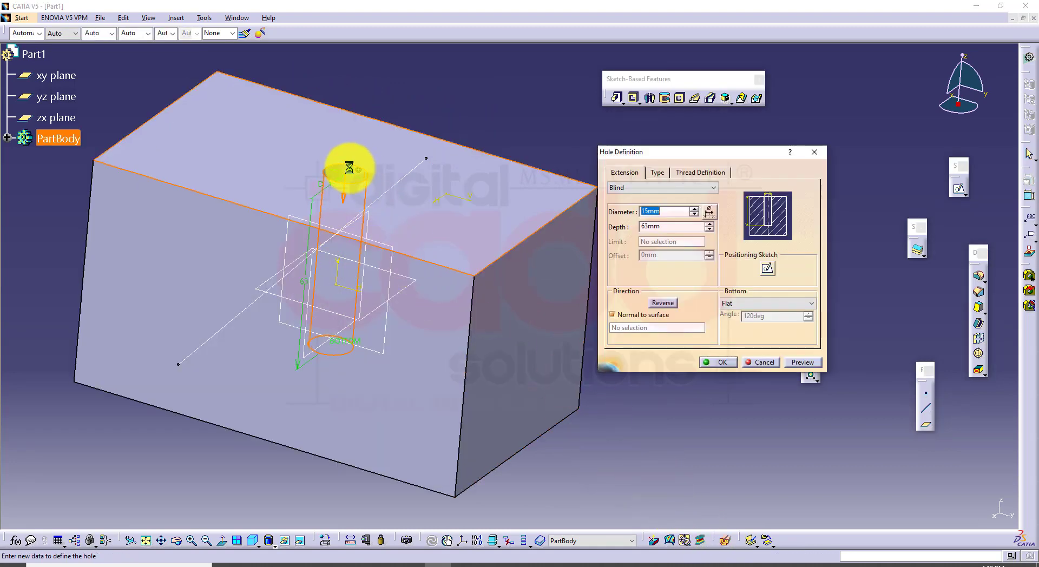
{"action": "left_click", "coordinate": [764, 303]}
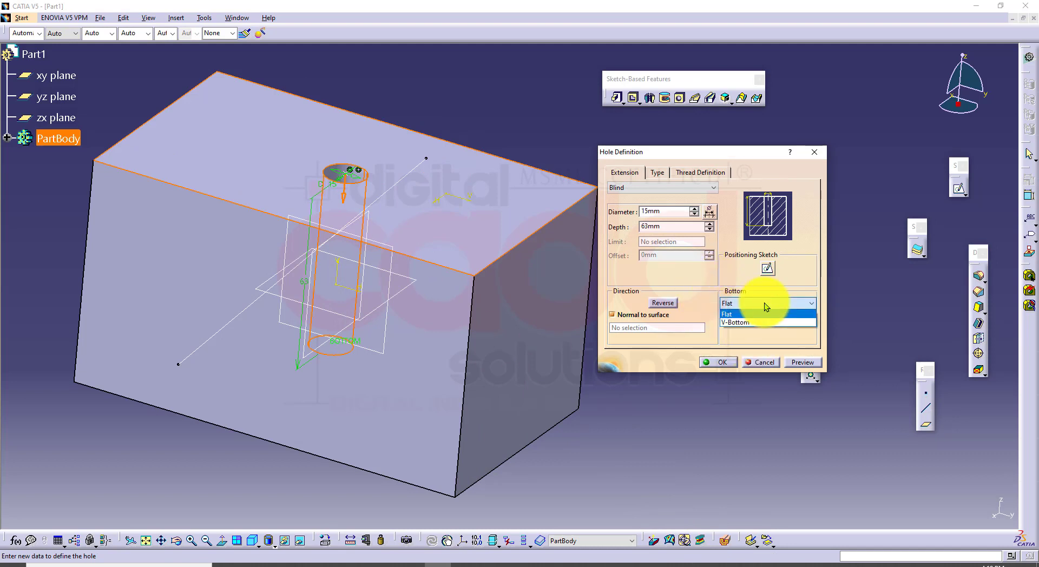
{"action": "left_click", "coordinate": [736, 333]}
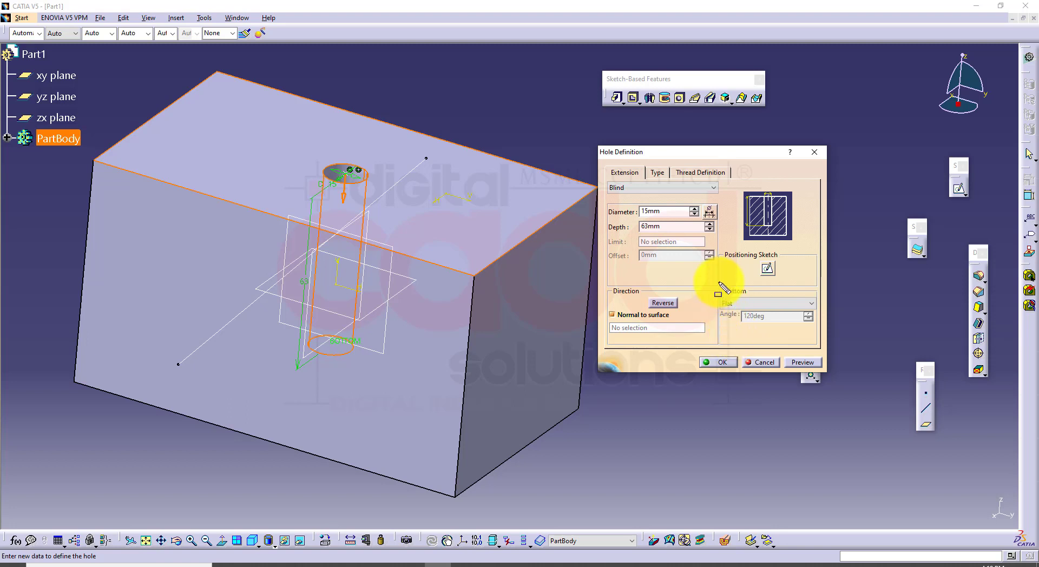
{"action": "mouse_move", "coordinate": [720, 283]}
{"action": "left_mouse_down"}
{"action": "mouse_move", "coordinate": [788, 348]}
{"action": "mouse_move", "coordinate": [825, 347]}
{"action": "left_mouse_up"}
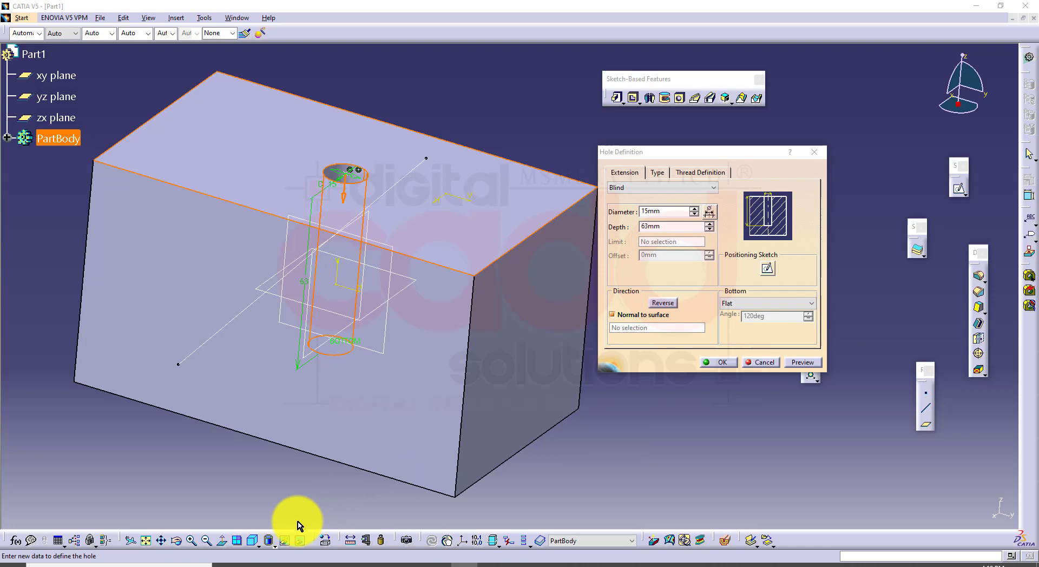
{"action": "left_click", "coordinate": [274, 546]}
{"action": "left_click", "coordinate": [245, 492]}
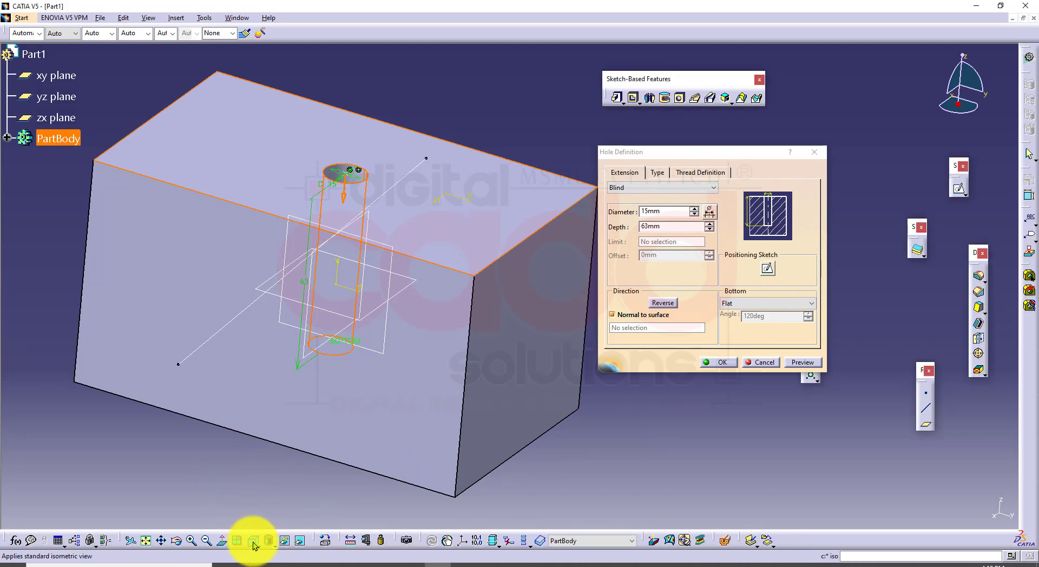
{"action": "left_click", "coordinate": [258, 545]}
{"action": "left_click", "coordinate": [265, 463]}
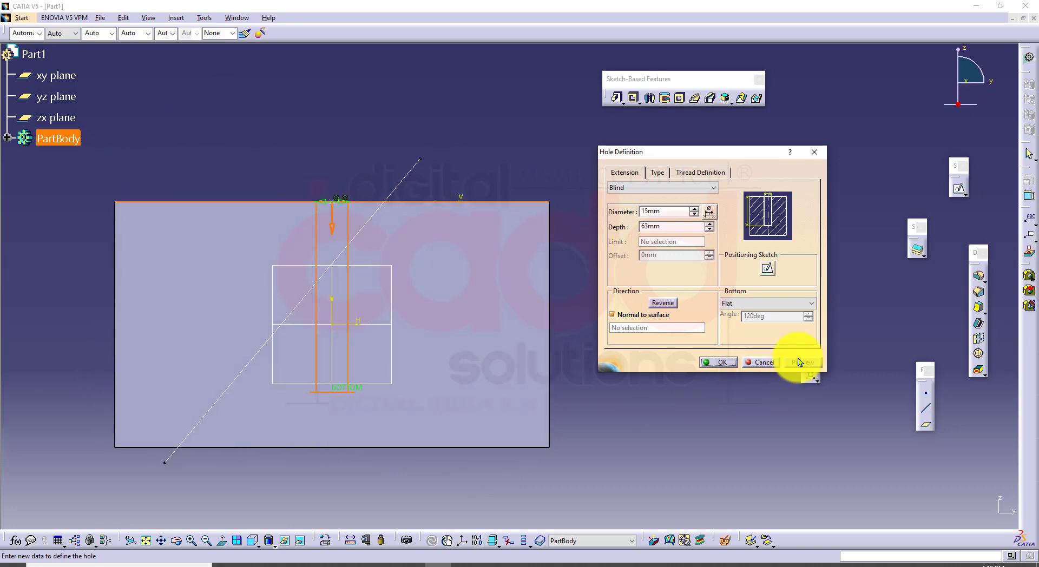
{"action": "middle_click_drag", "start_coordinate": [481, 417], "coordinate": [479, 378]}
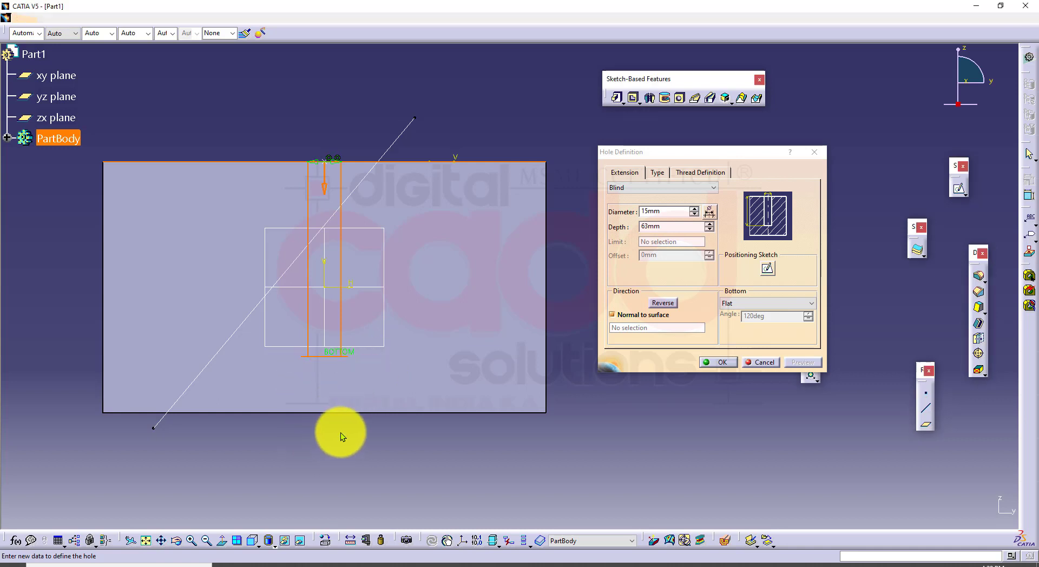
{"action": "left_click", "coordinate": [770, 303]}
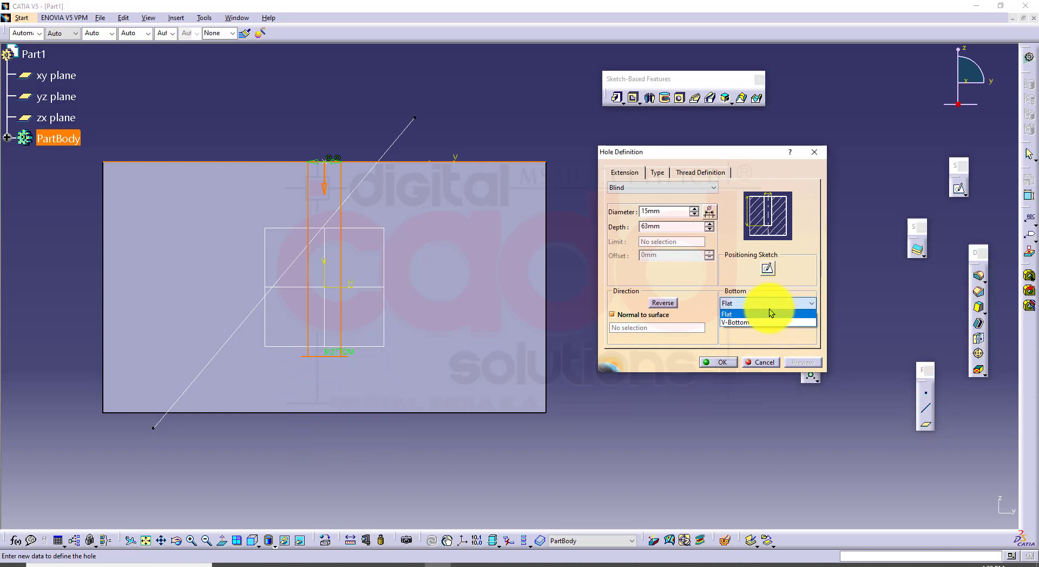
{"action": "left_click", "coordinate": [755, 323]}
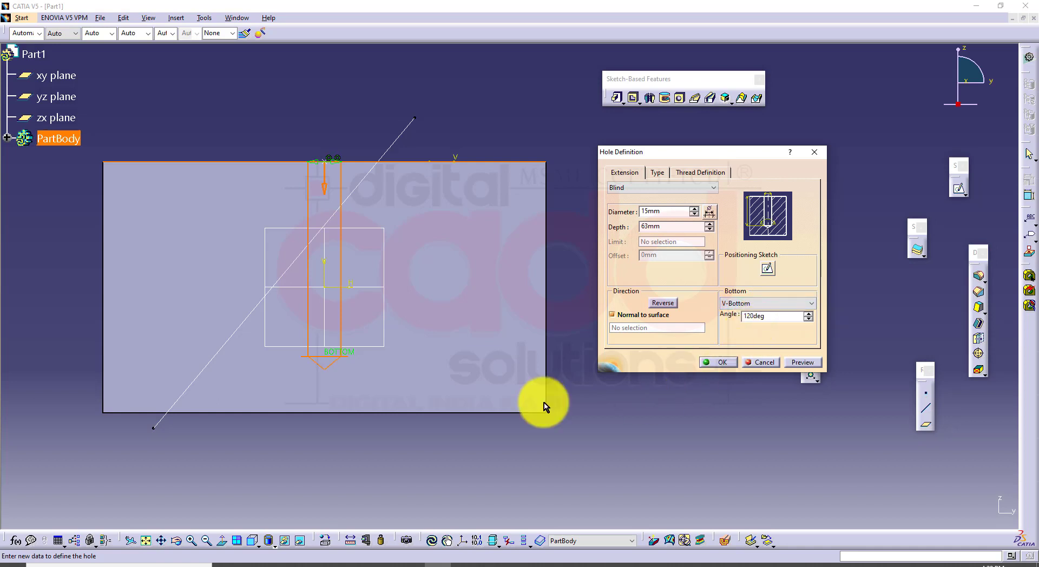
{"action": "mouse_move", "coordinate": [348, 413]}
{"action": "middle_mouse_down"}
{"action": "mouse_move", "coordinate": [360, 373]}
{"action": "mouse_move", "coordinate": [382, 371]}
{"action": "middle_mouse_up"}
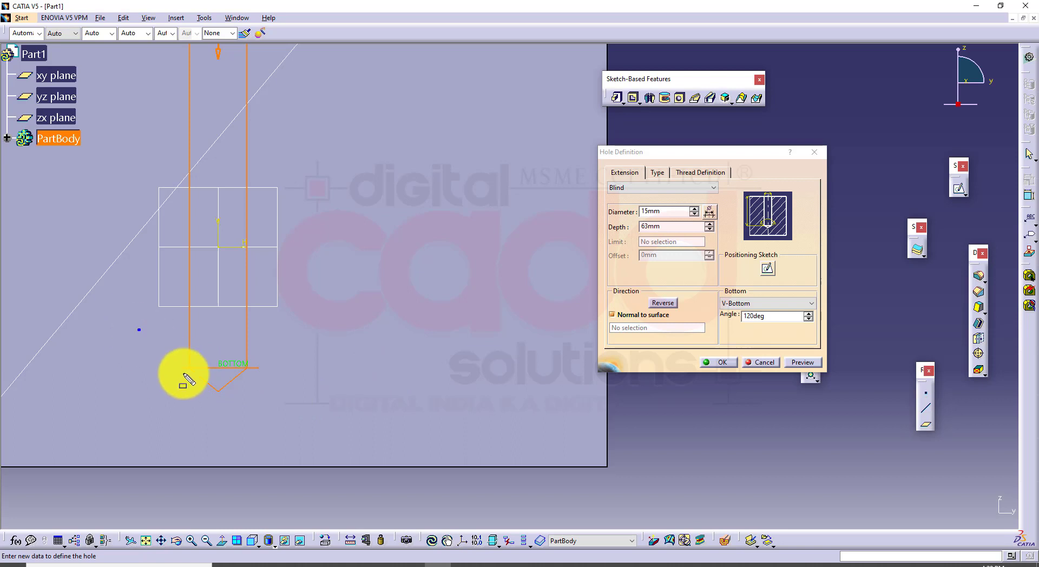
{"action": "left_click_drag", "start_coordinate": [138, 329], "coordinate": [309, 427]}
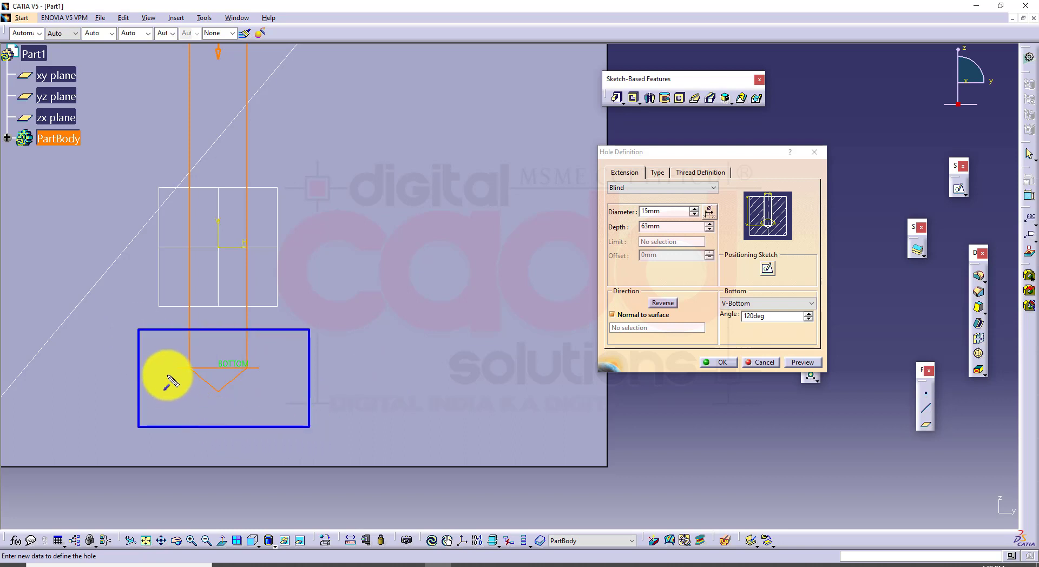
{"action": "left_click_drag", "start_coordinate": [171, 369], "coordinate": [215, 408]}
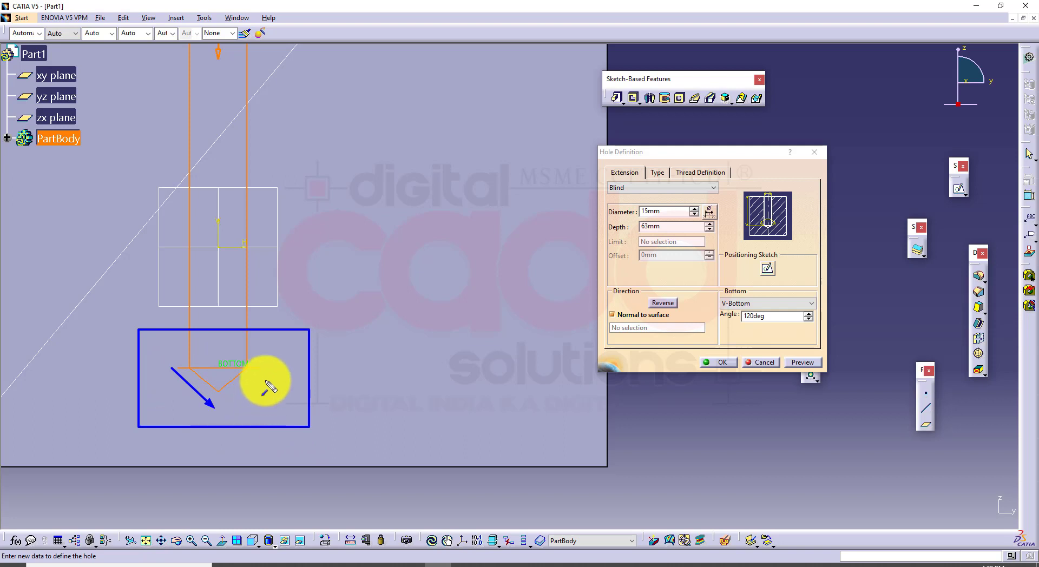
{"action": "left_click_drag", "start_coordinate": [270, 367], "coordinate": [215, 408]}
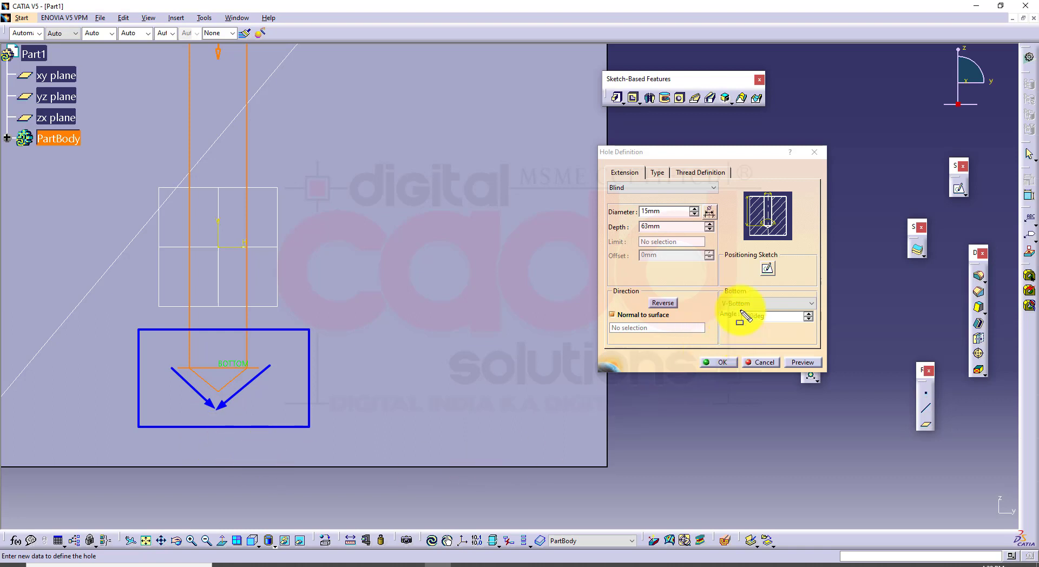
{"action": "mouse_move", "coordinate": [717, 290]}
{"action": "left_mouse_down"}
{"action": "mouse_move", "coordinate": [779, 332]}
{"action": "mouse_move", "coordinate": [821, 336]}
{"action": "left_mouse_up"}
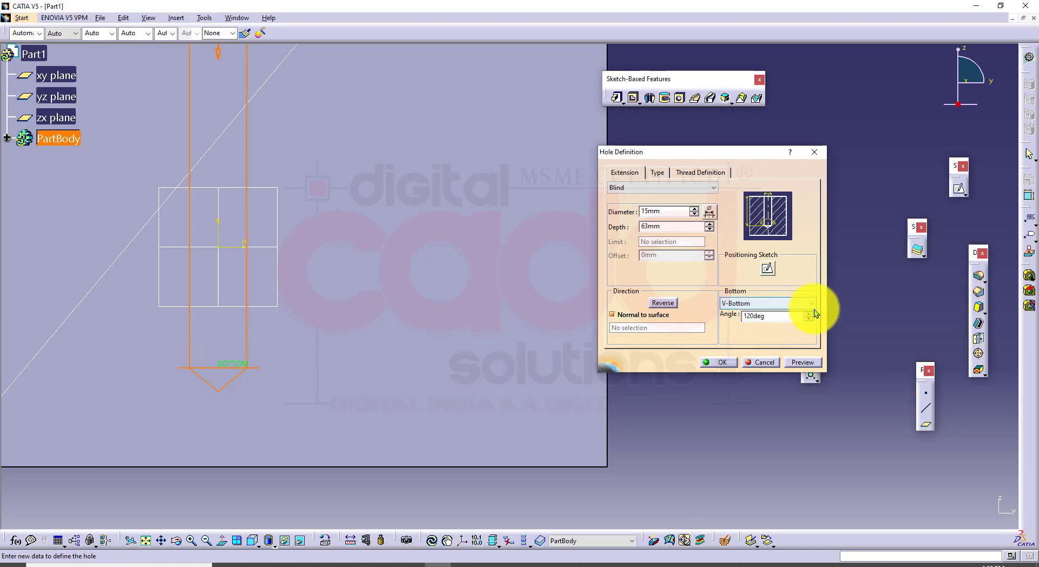
Try a V-bottom angle of 160 deg, set it back to 120 deg, and apply the hole
{"action": "left_click", "coordinate": [810, 313]}
{"action": "left_click", "coordinate": [810, 313]}
{"action": "left_click", "coordinate": [810, 313]}
{"action": "left_click", "coordinate": [809, 313]}
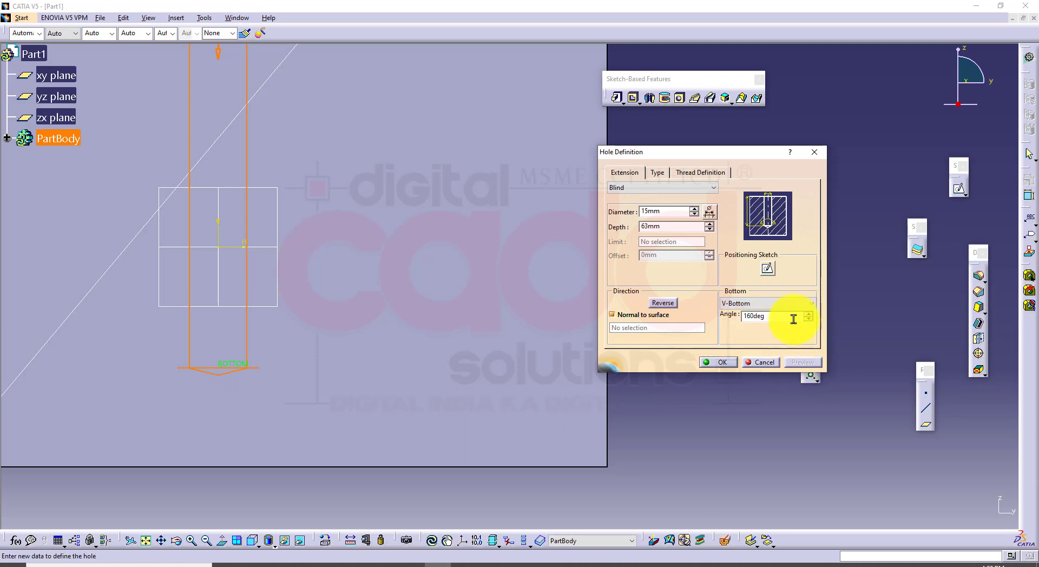
{"action": "left_click", "coordinate": [808, 320]}
{"action": "left_click", "coordinate": [808, 319]}
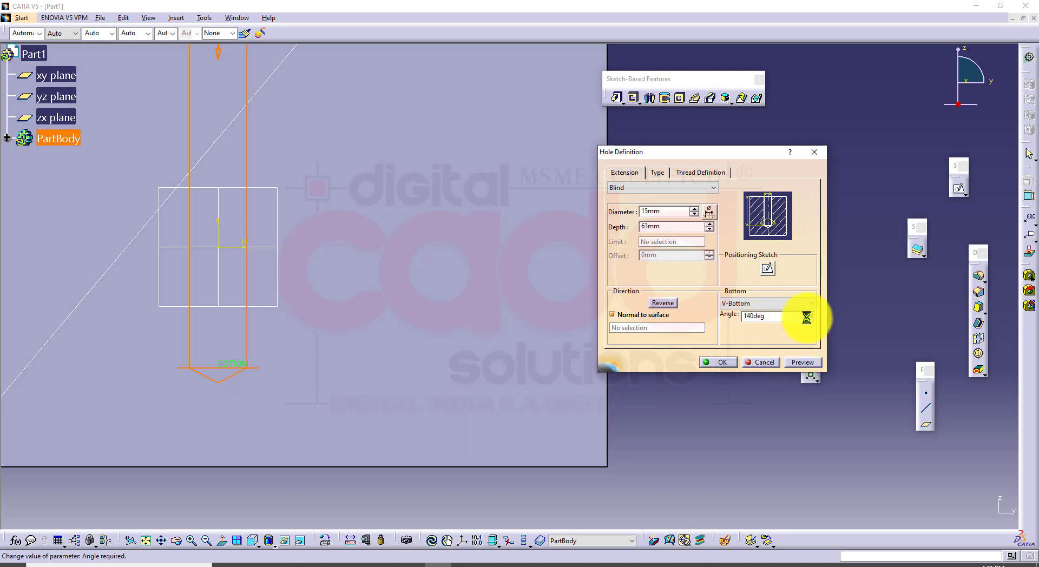
{"action": "left_click", "coordinate": [798, 358]}
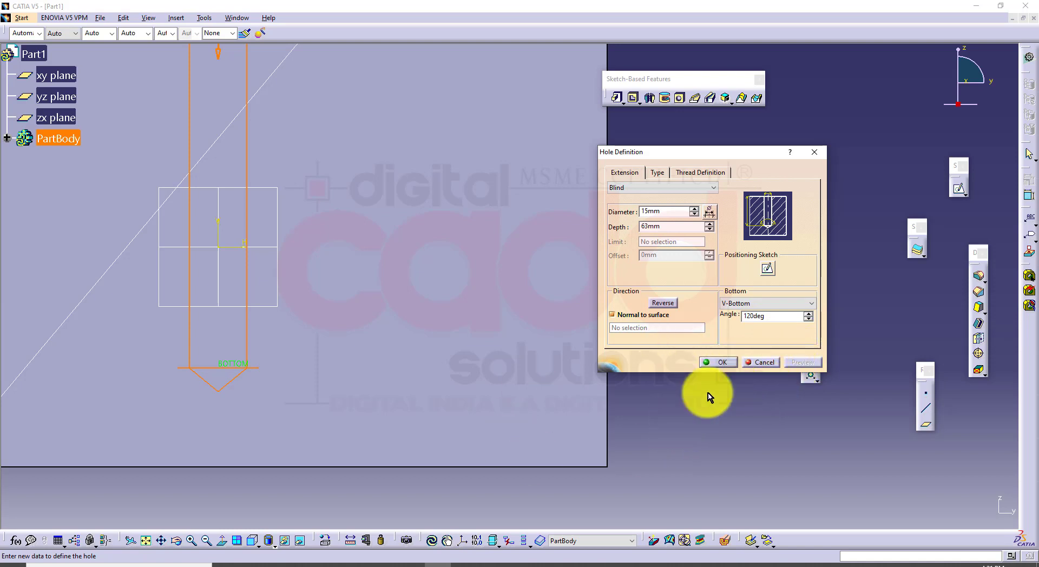
{"action": "left_click", "coordinate": [719, 362]}
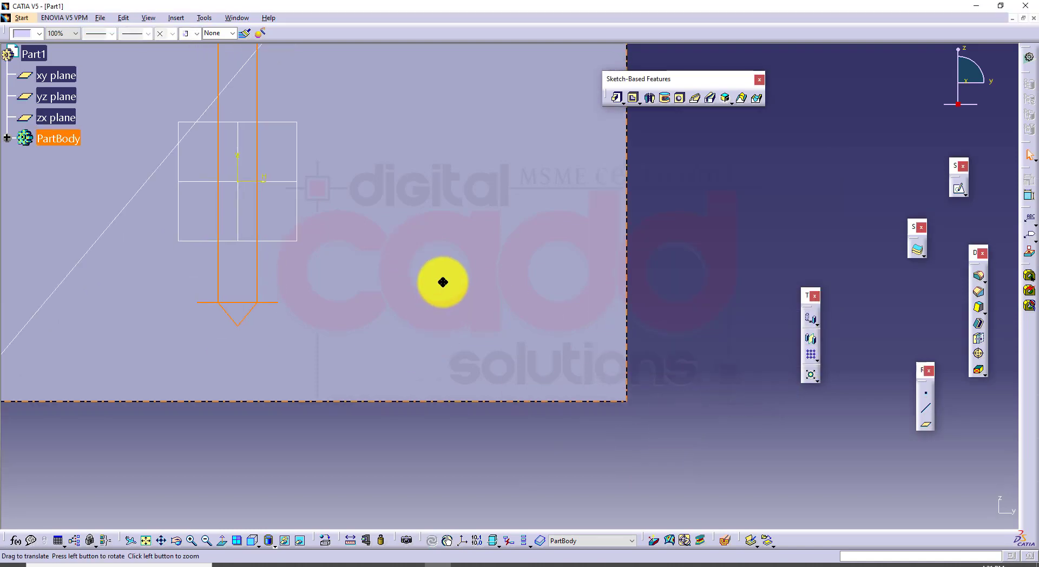
Cut the block with a vertical dynamic section through the hole, examine the hole's V-shaped bottom, and close the section
{"action": "left_click", "coordinate": [258, 544]}
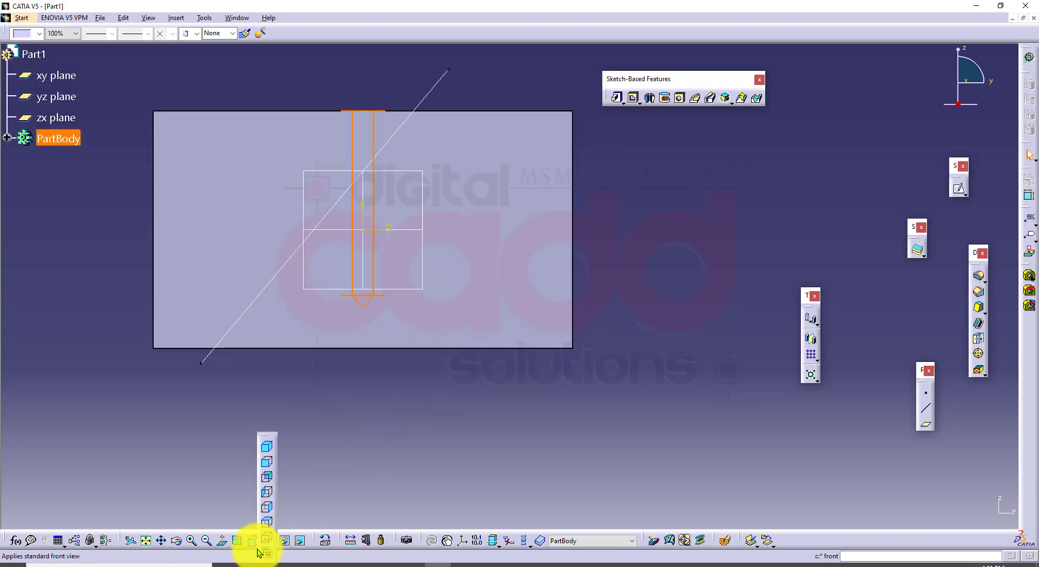
{"action": "left_click", "coordinate": [267, 447]}
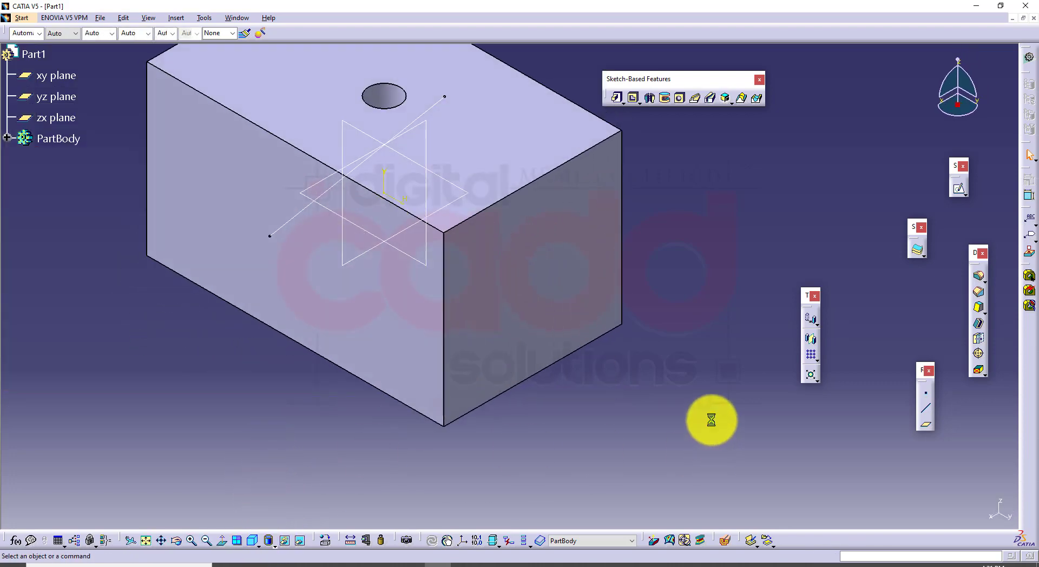
{"action": "left_click", "coordinate": [726, 540]}
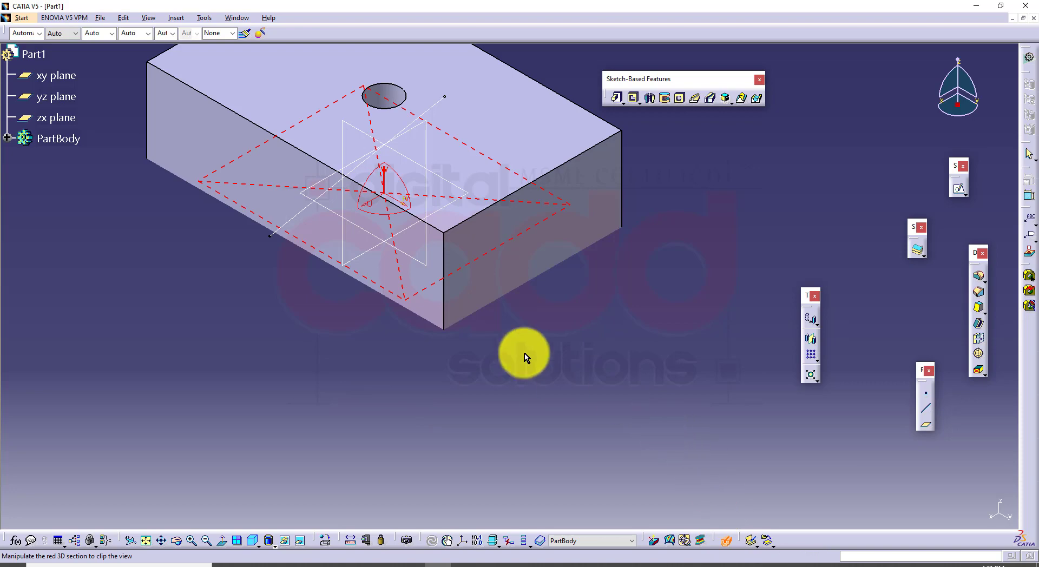
{"action": "left_click_drag", "start_coordinate": [373, 145], "coordinate": [381, 210]}
{"action": "middle_click_drag", "start_coordinate": [372, 212], "coordinate": [501, 254]}
{"action": "middle_click_drag", "start_coordinate": [538, 308], "coordinate": [588, 227]}
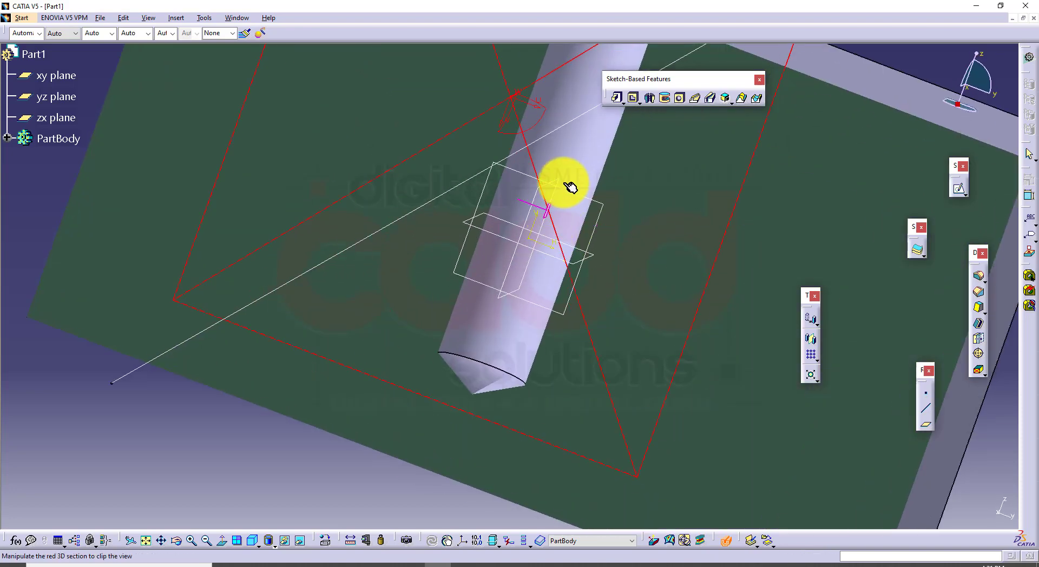
{"action": "middle_click_drag", "start_coordinate": [563, 183], "coordinate": [482, 290]}
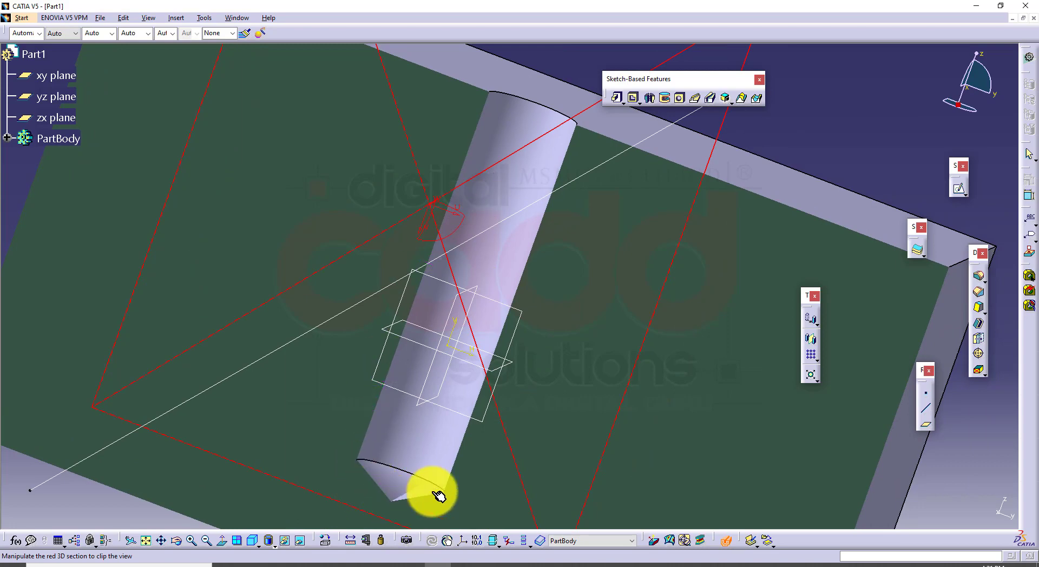
{"action": "middle_click_drag", "start_coordinate": [498, 376], "coordinate": [431, 330]}
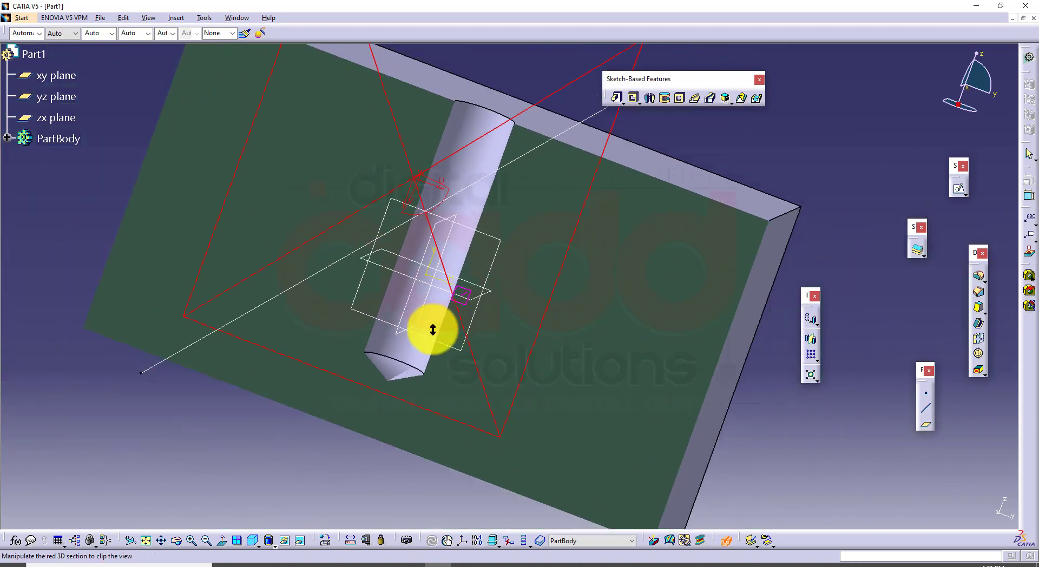
{"action": "left_click", "coordinate": [252, 540]}
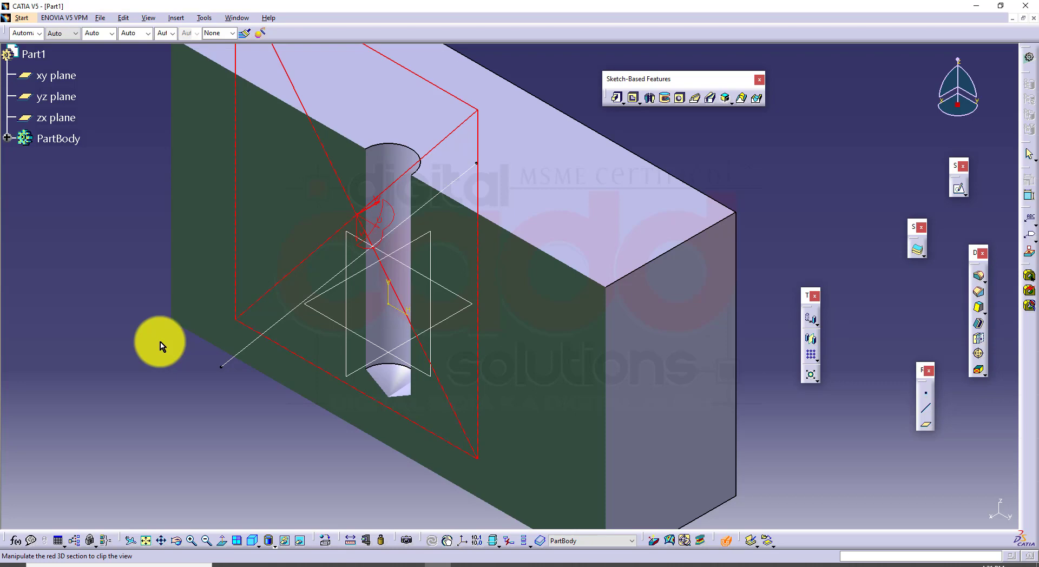
{"action": "left_click", "coordinate": [460, 564]}
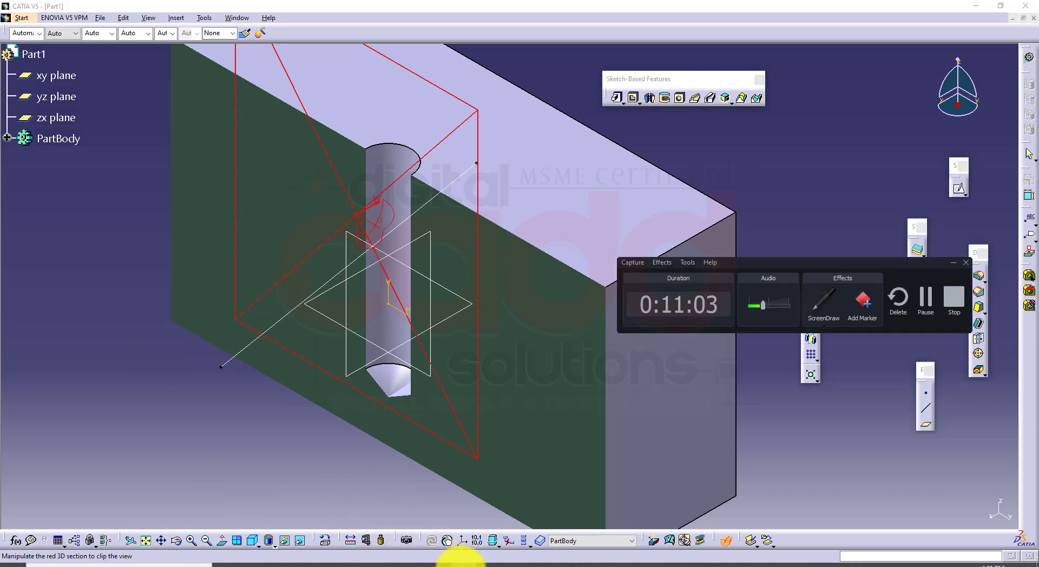
{"action": "left_click", "coordinate": [461, 562]}
{"action": "middle_click_drag", "start_coordinate": [658, 412], "coordinate": [568, 413]}
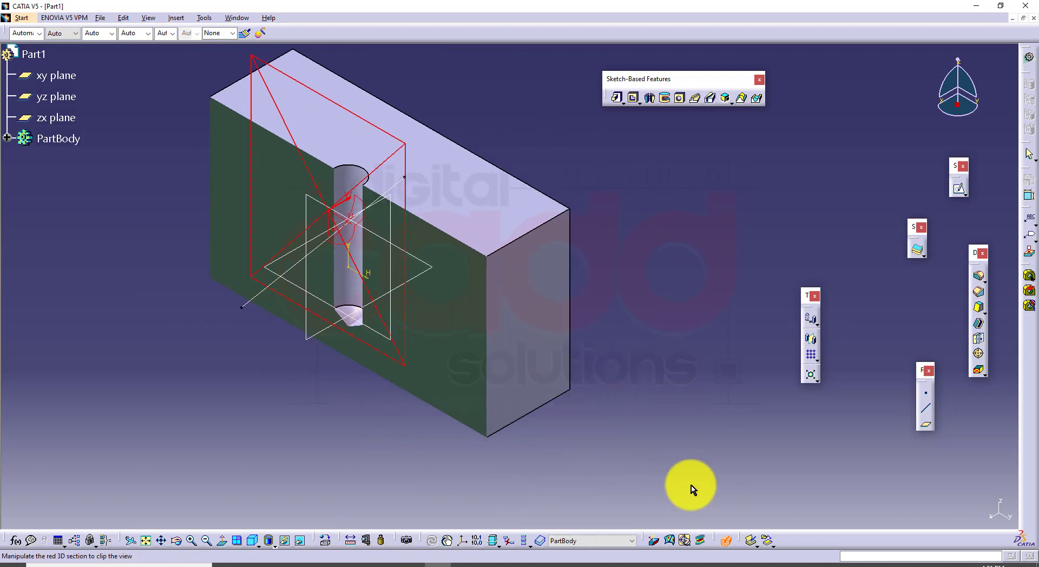
{"action": "left_click", "coordinate": [726, 538]}
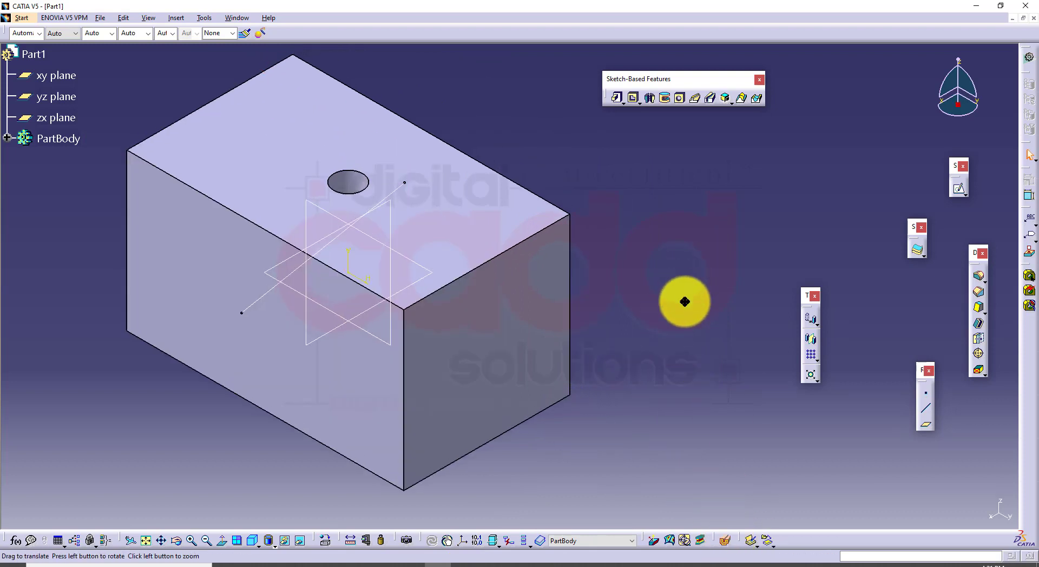
Reopen the hole, change its extension from Blind to Up To Next, and preview it from the block's underside
{"action": "double_click", "coordinate": [359, 200]}
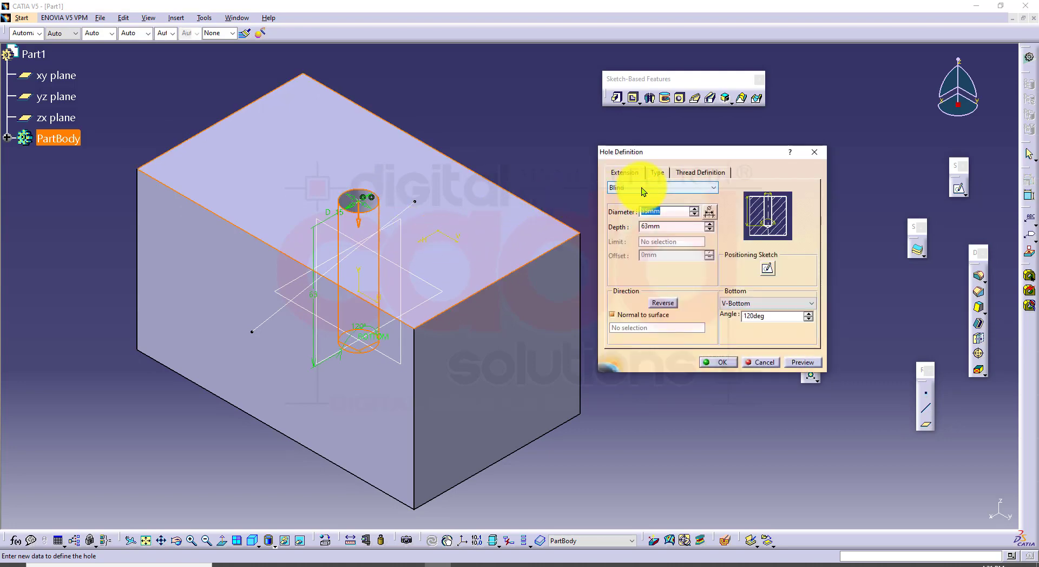
{"action": "left_click", "coordinate": [642, 187]}
{"action": "left_click", "coordinate": [651, 207]}
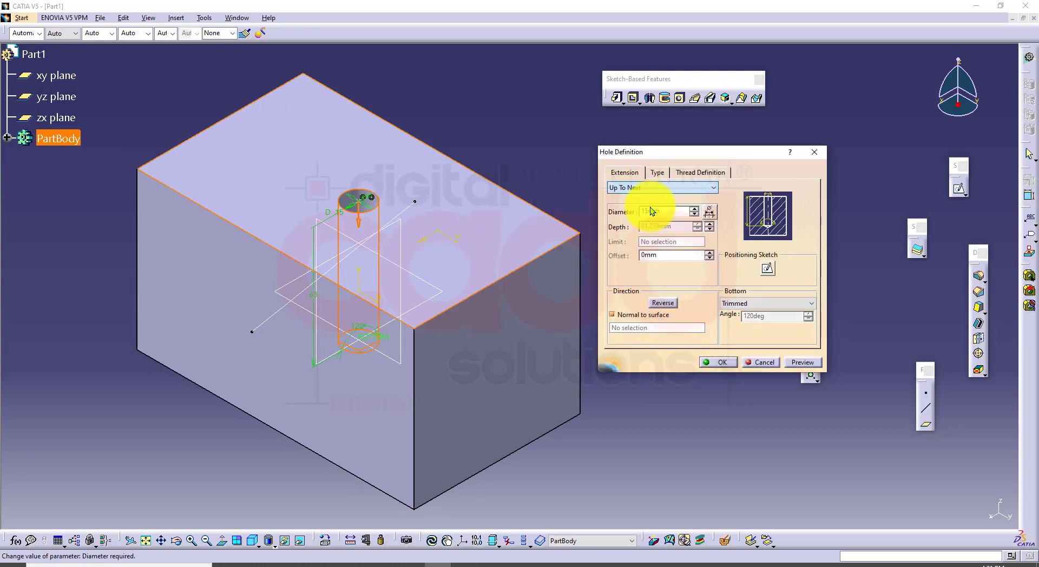
{"action": "left_click", "coordinate": [797, 363]}
{"action": "middle_click_drag", "start_coordinate": [440, 447], "coordinate": [510, 212]}
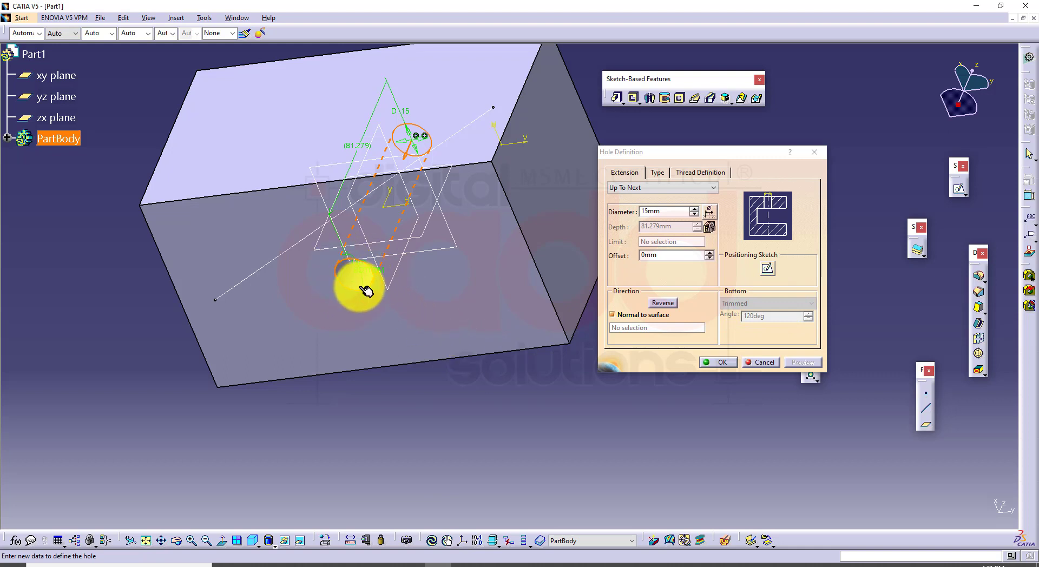
{"action": "left_click", "coordinate": [710, 360]}
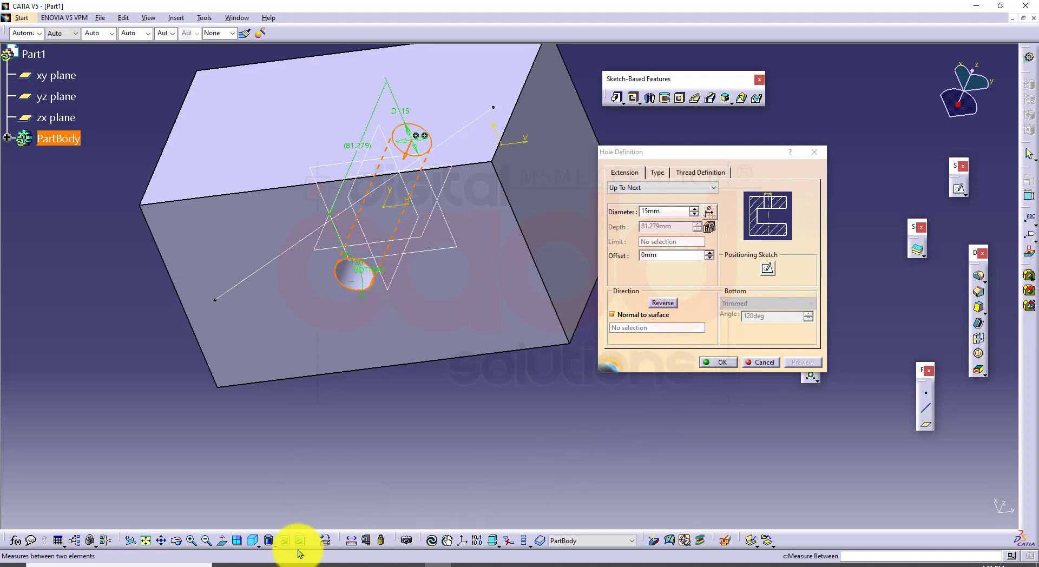
Switch to the CATIA V5-6 book PDF in the browser and find Figure 6-2 on hole bottom termination types
{"action": "left_click", "coordinate": [286, 564]}
{"action": "scroll", "coordinate": [488, 346], "scroll_direction": "down", "scroll_amount": 20}
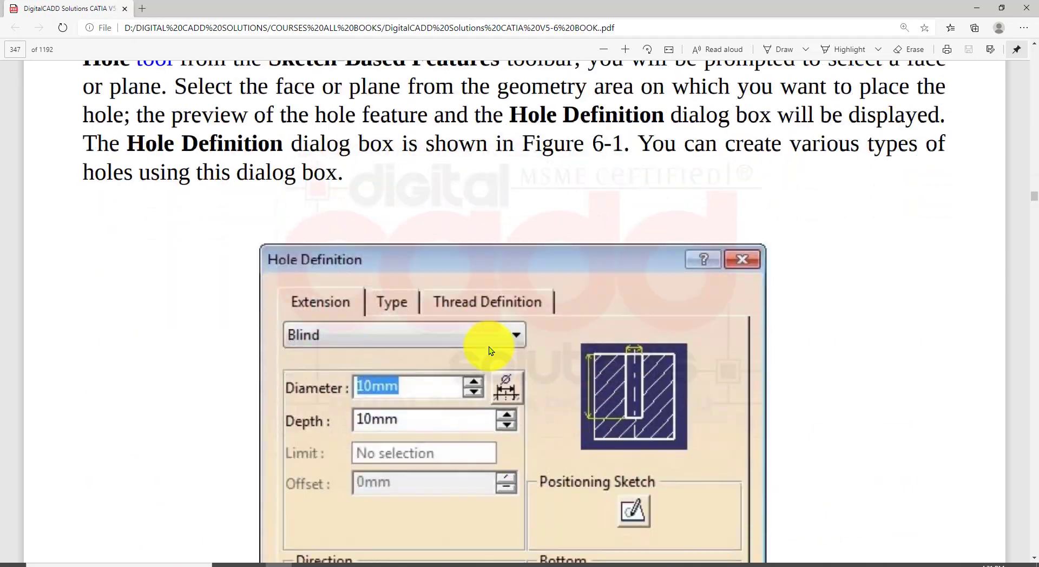
{"action": "scroll", "coordinate": [489, 349], "scroll_direction": "down", "scroll_amount": 9}
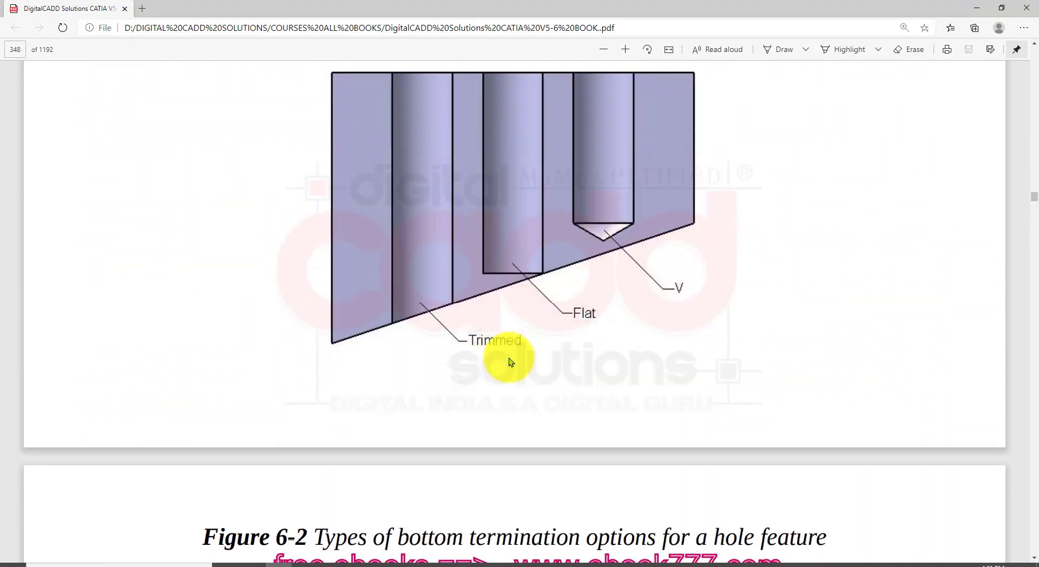
{"action": "key", "text": "ctrl+shift+d"}
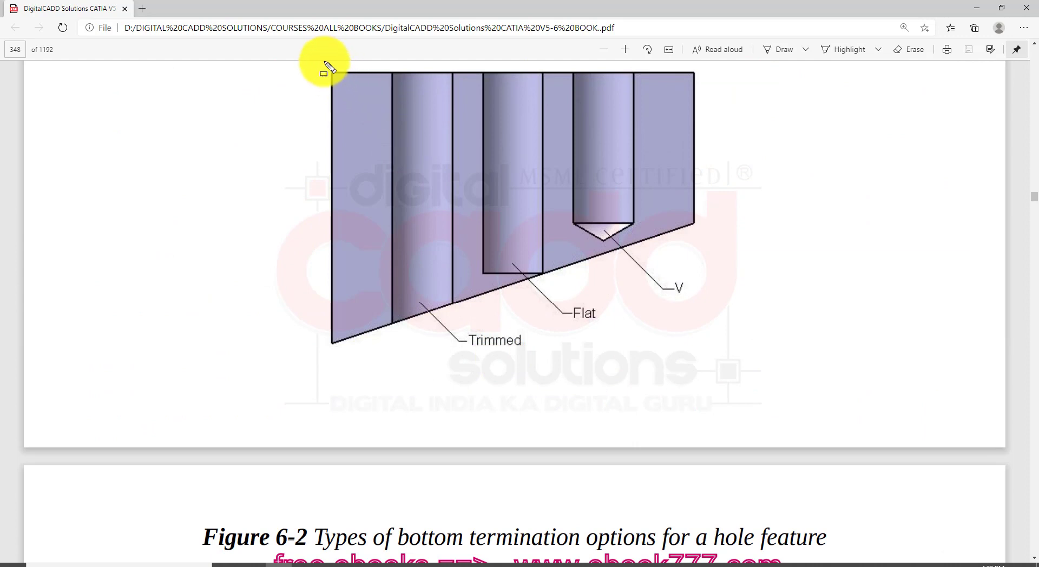
Examine the Trimmed, Flat and V bottom terminations marked in Figure 6-2
{"action": "mouse_move", "coordinate": [313, 44]}
{"action": "left_mouse_down"}
{"action": "mouse_move", "coordinate": [402, 154]}
{"action": "mouse_move", "coordinate": [719, 357]}
{"action": "mouse_move", "coordinate": [754, 393]}
{"action": "left_mouse_up"}
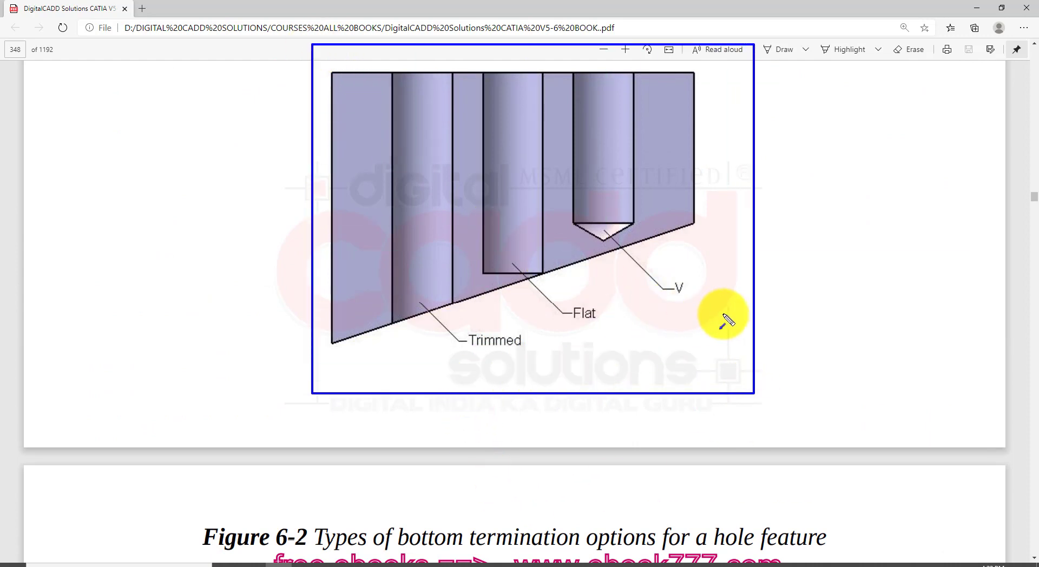
{"action": "left_click_drag", "start_coordinate": [725, 312], "coordinate": [604, 217]}
{"action": "mouse_move", "coordinate": [623, 371]}
{"action": "left_mouse_down"}
{"action": "mouse_move", "coordinate": [528, 278]}
{"action": "mouse_move", "coordinate": [521, 253]}
{"action": "left_mouse_up"}
{"action": "left_click_drag", "start_coordinate": [506, 388], "coordinate": [419, 253]}
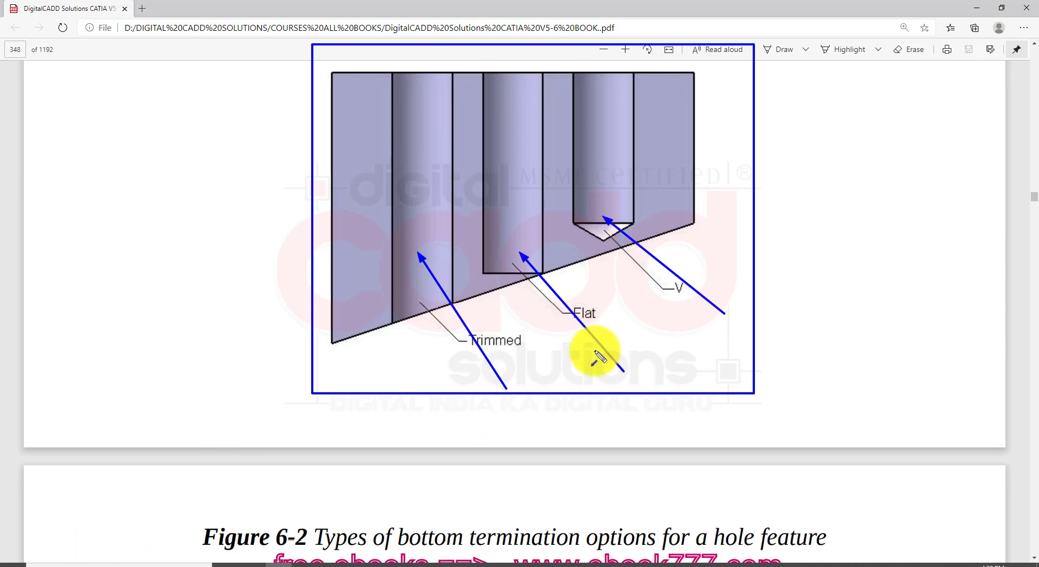
{"action": "key", "text": "Escape"}
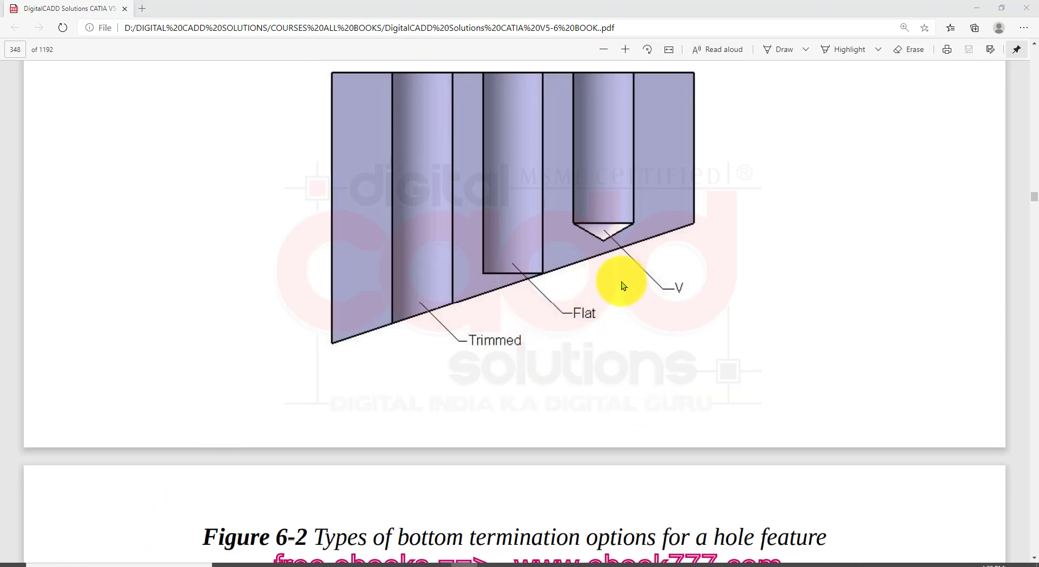
Switch back to CATIA and change the hole's extension from Up To Next to Blind
{"action": "left_click", "coordinate": [449, 564]}
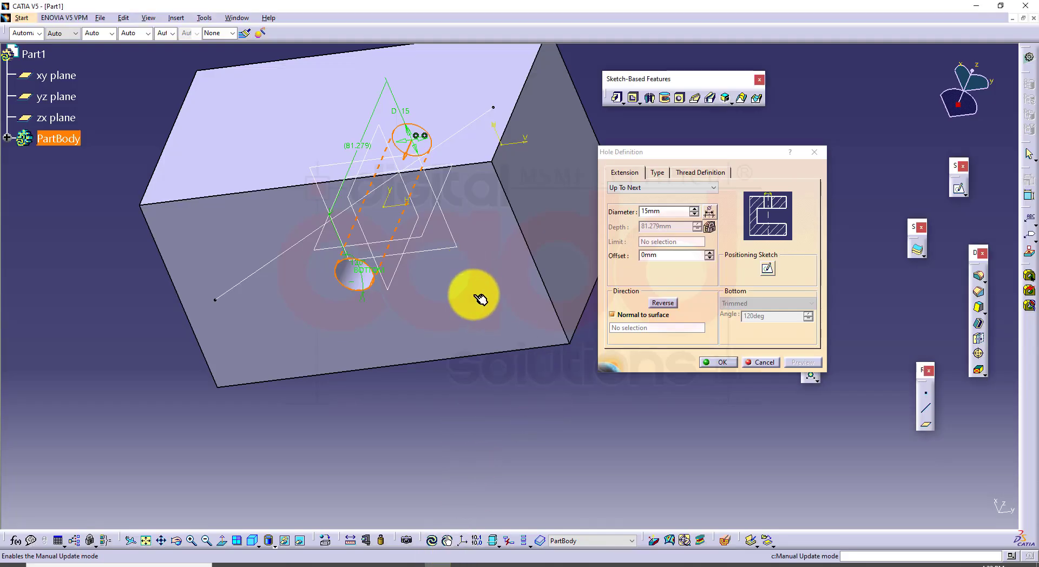
{"action": "left_click", "coordinate": [677, 185]}
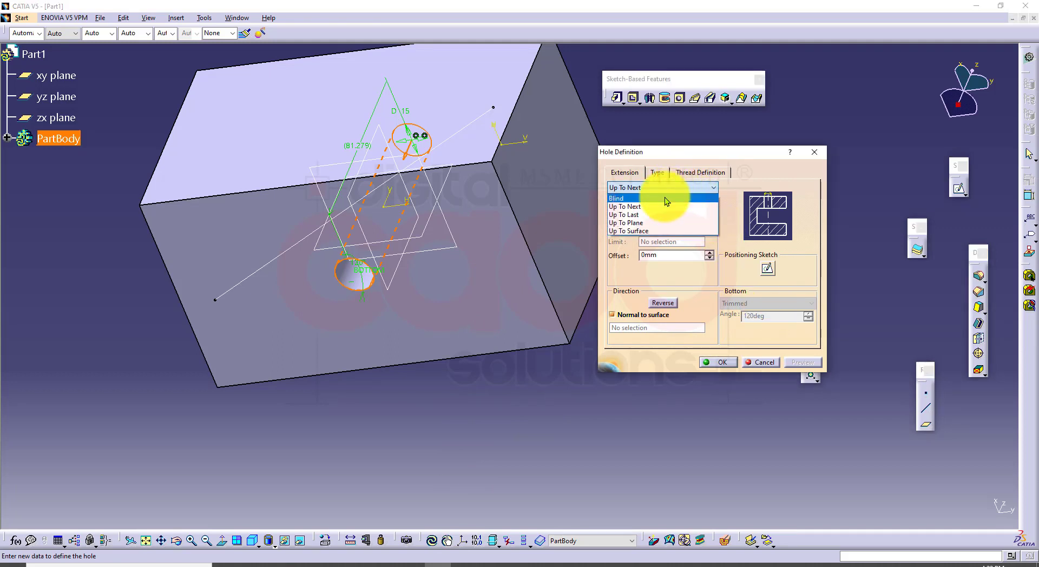
{"action": "left_click", "coordinate": [664, 198]}
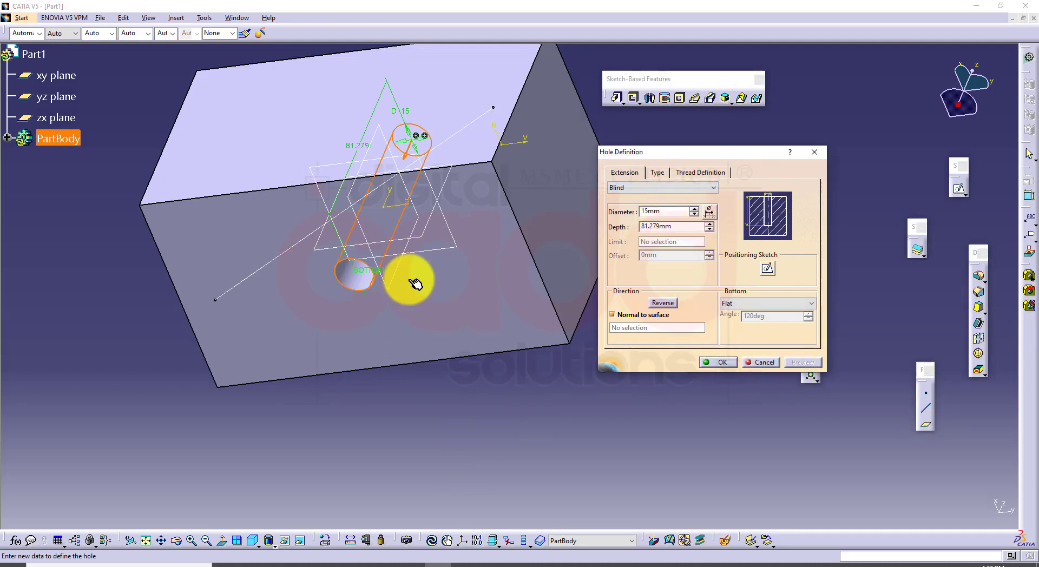
Reduce the blind hole's depth to 71.279 mm, keep the Flat bottom, and preview it
{"action": "middle_click_drag", "start_coordinate": [413, 216], "coordinate": [348, 378]}
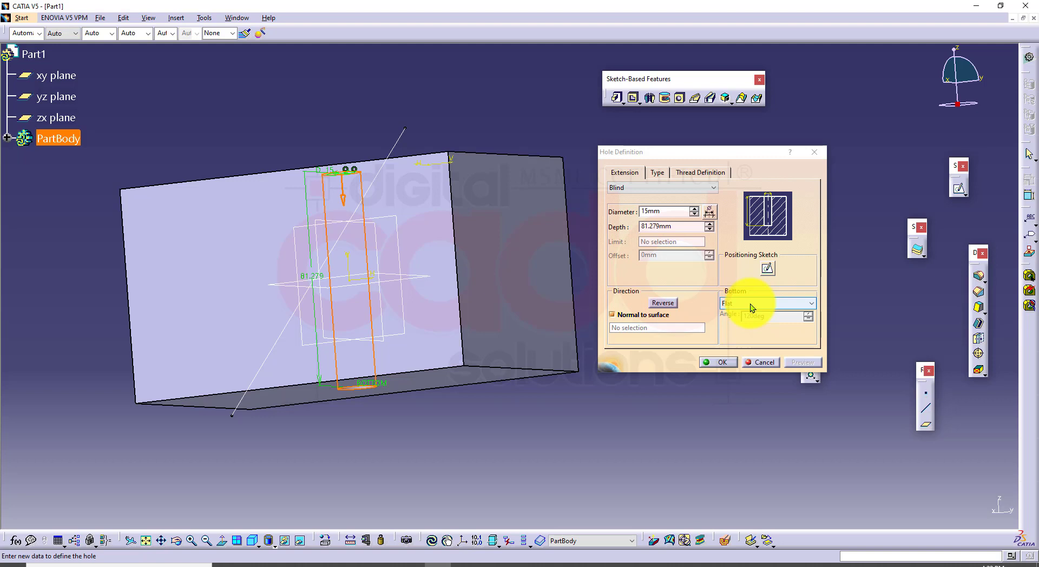
{"action": "left_click", "coordinate": [708, 230]}
{"action": "left_click", "coordinate": [708, 230]}
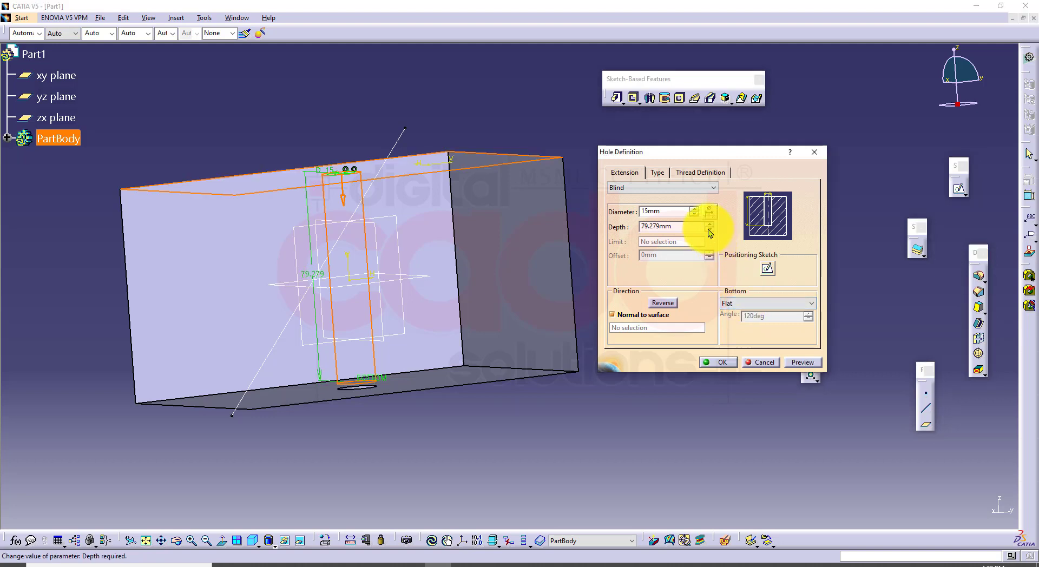
{"action": "left_click", "coordinate": [708, 229]}
{"action": "left_click", "coordinate": [772, 303]}
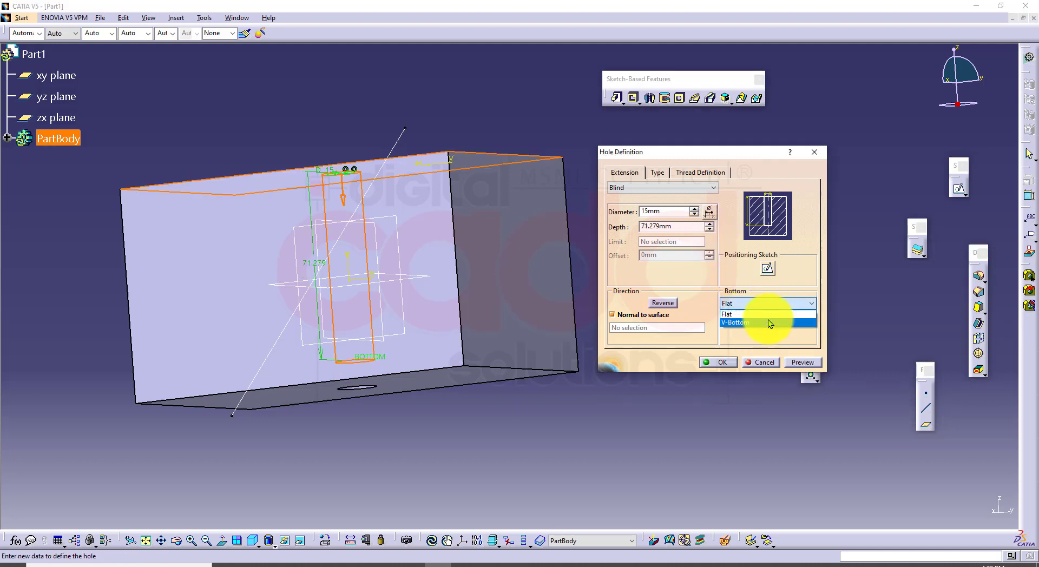
{"action": "left_click", "coordinate": [741, 335]}
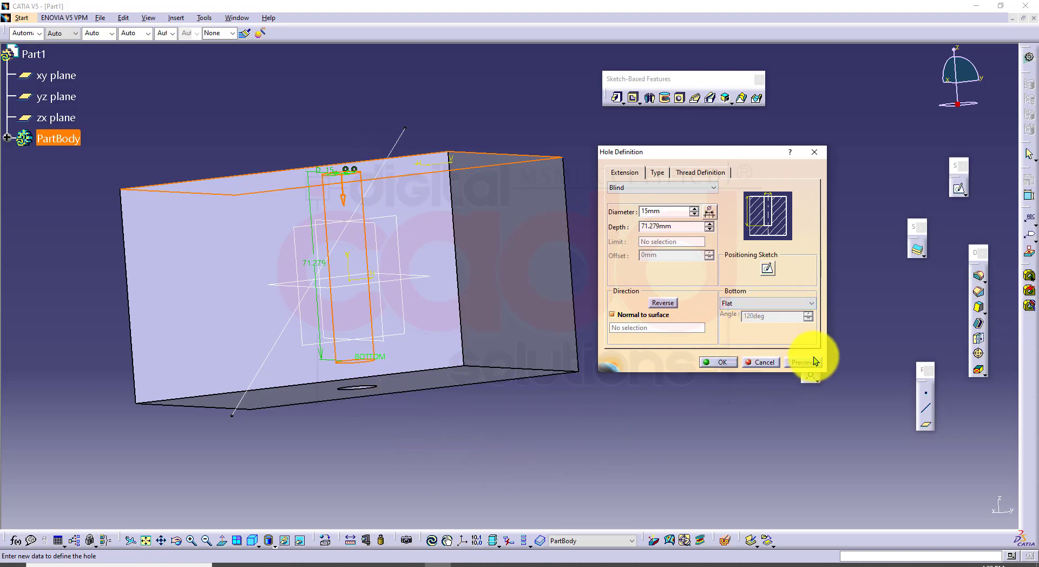
{"action": "middle_click_drag", "start_coordinate": [479, 324], "coordinate": [307, 211]}
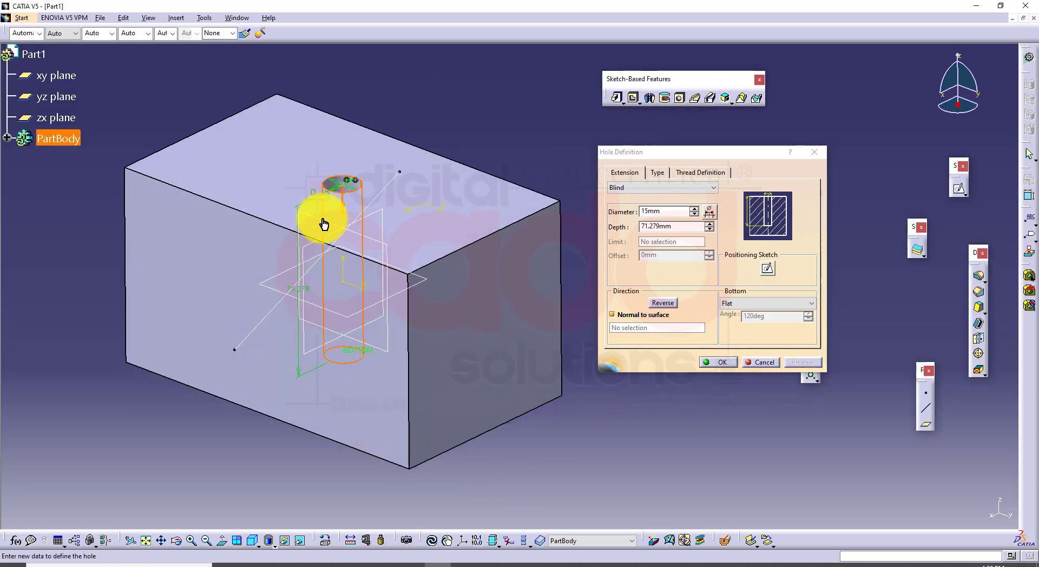
Set the blind hole's depth to 75 mm and review the available extension options, keeping Blind
{"action": "double_click", "coordinate": [676, 226]}
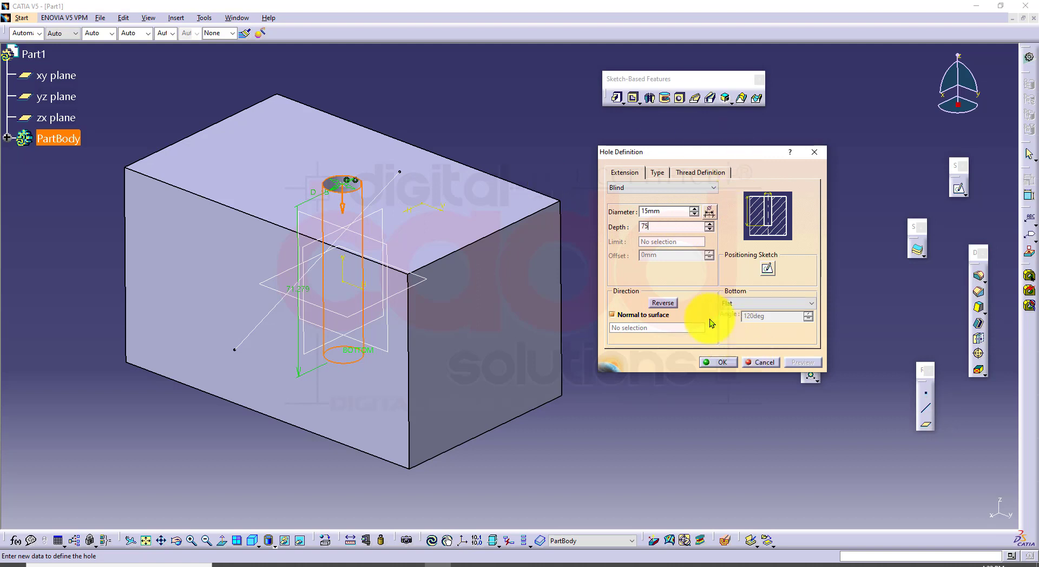
{"action": "left_click", "coordinate": [657, 187]}
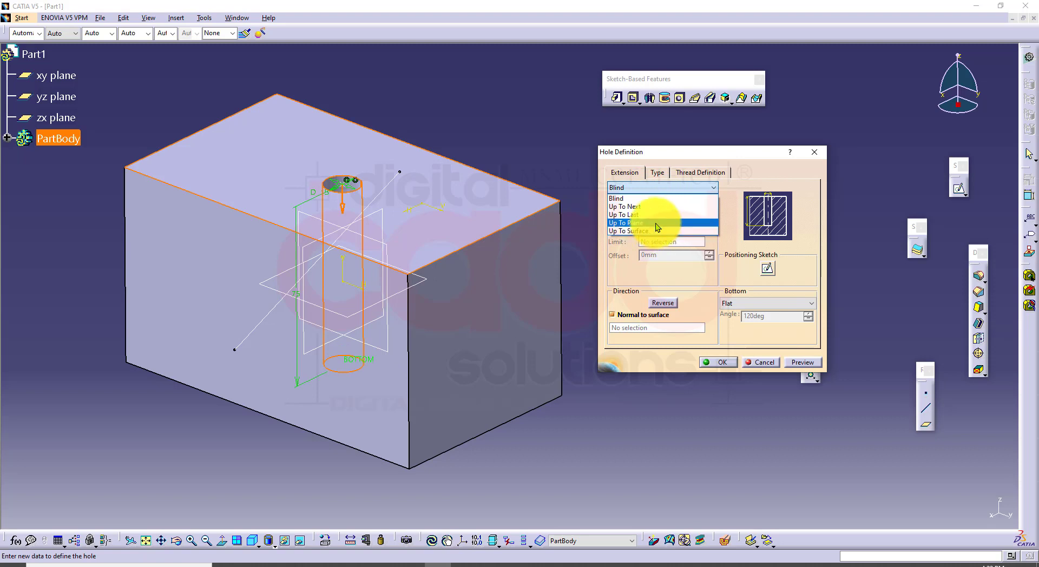
{"action": "left_click", "coordinate": [653, 270]}
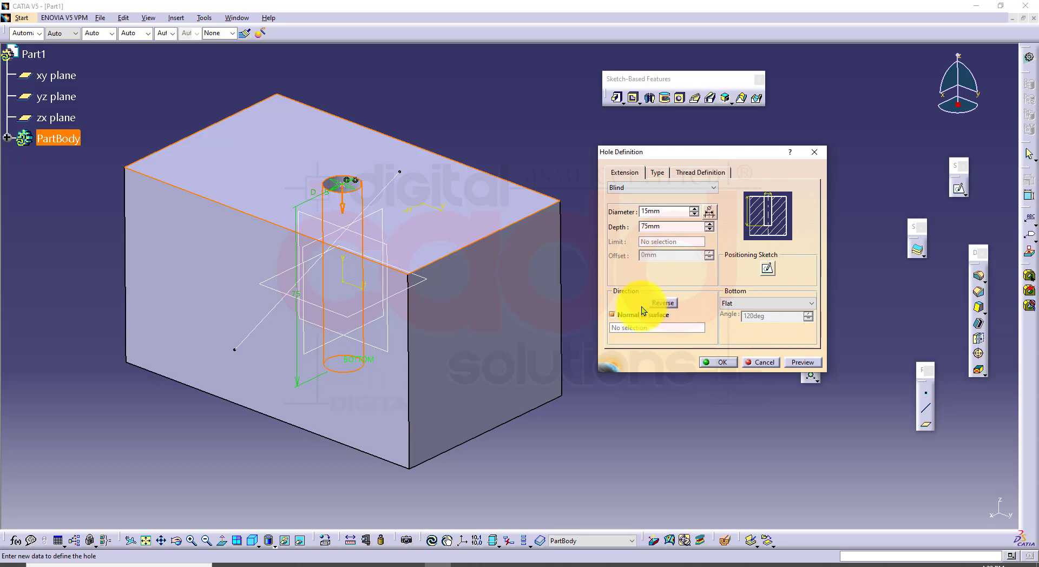
{"action": "left_click", "coordinate": [648, 189]}
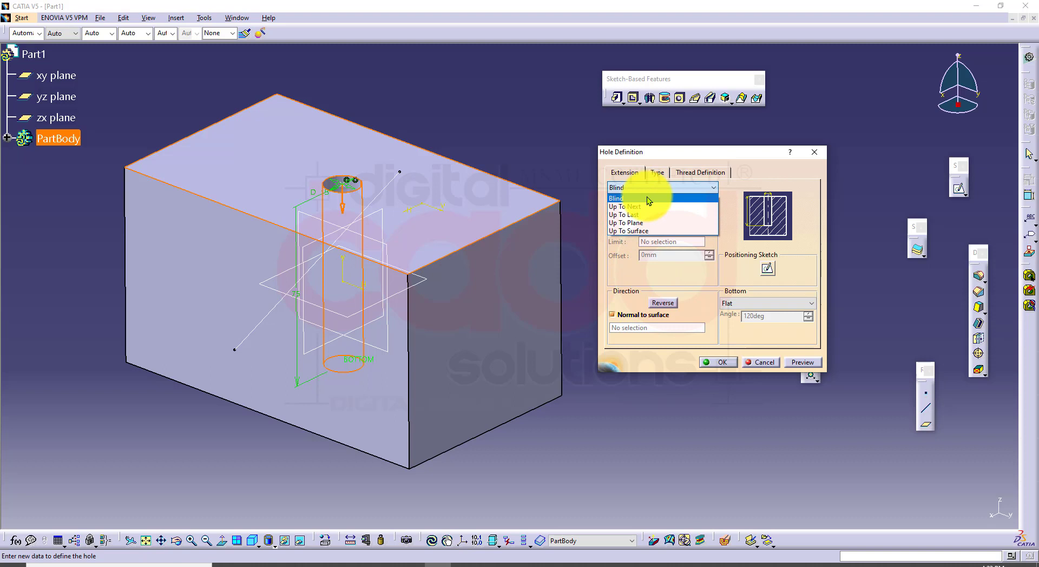
{"action": "left_click", "coordinate": [641, 275]}
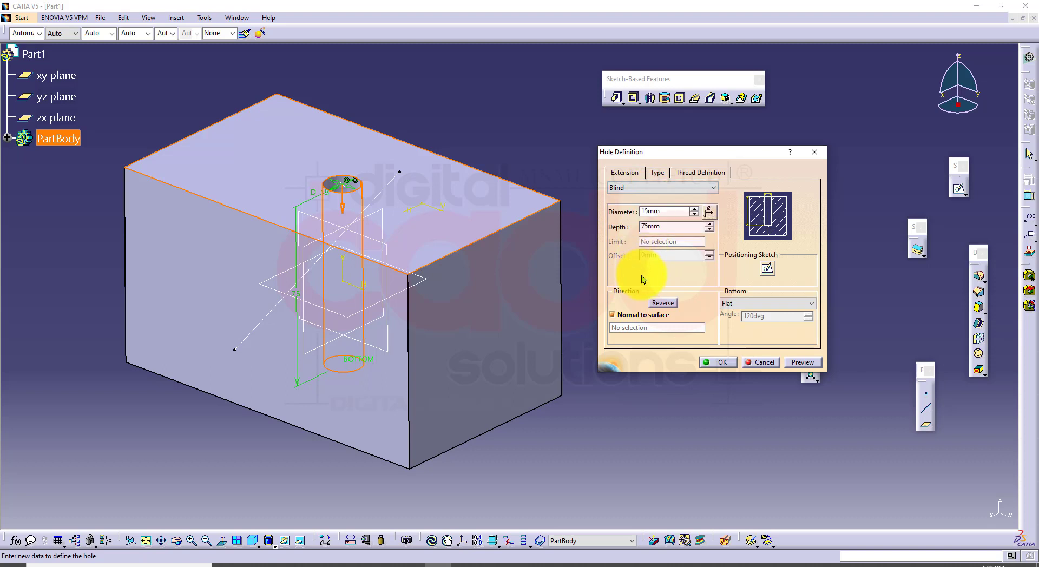
Review the available hole types, change the hole from Simple to Tapered, and preview it in isometric view
{"action": "left_click", "coordinate": [657, 175]}
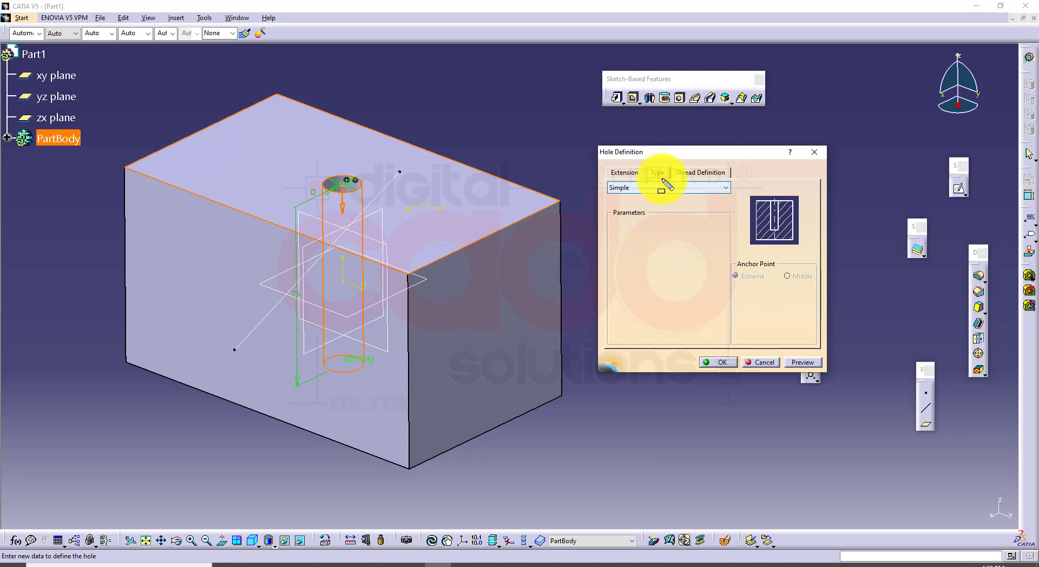
{"action": "left_click_drag", "start_coordinate": [659, 180], "coordinate": [673, 183]}
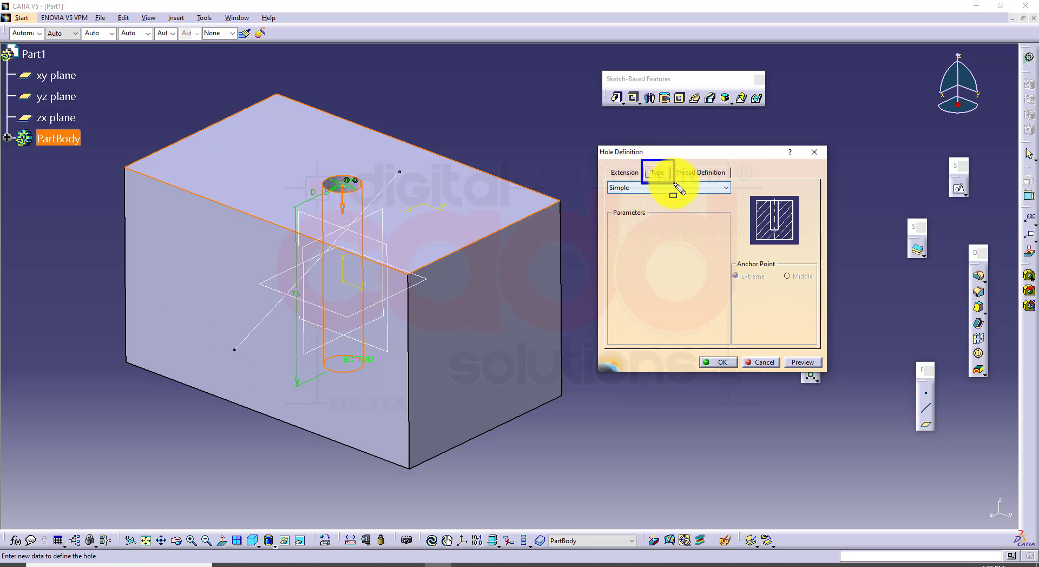
{"action": "left_click", "coordinate": [644, 190]}
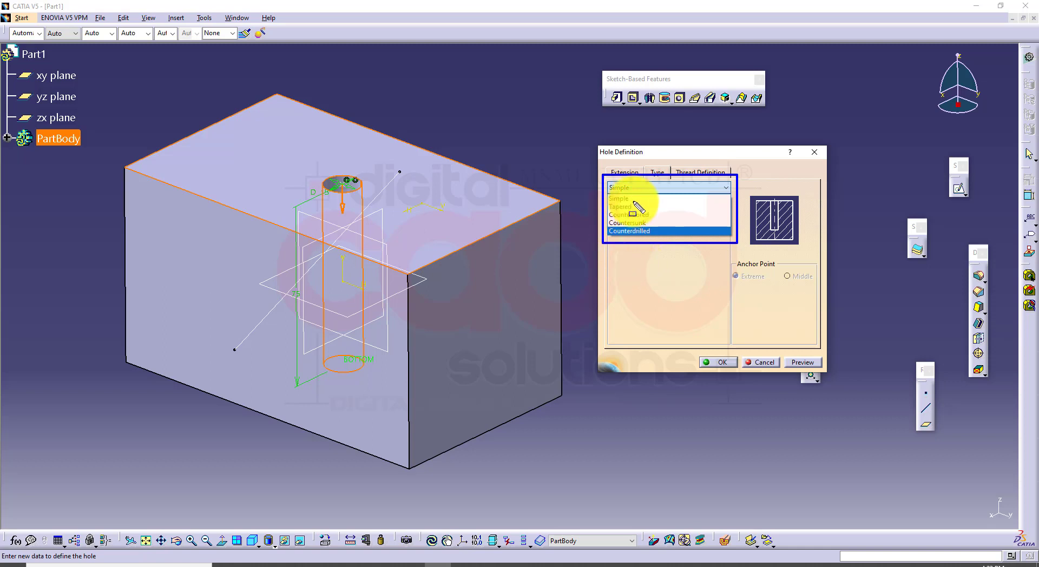
{"action": "key", "text": "Escape"}
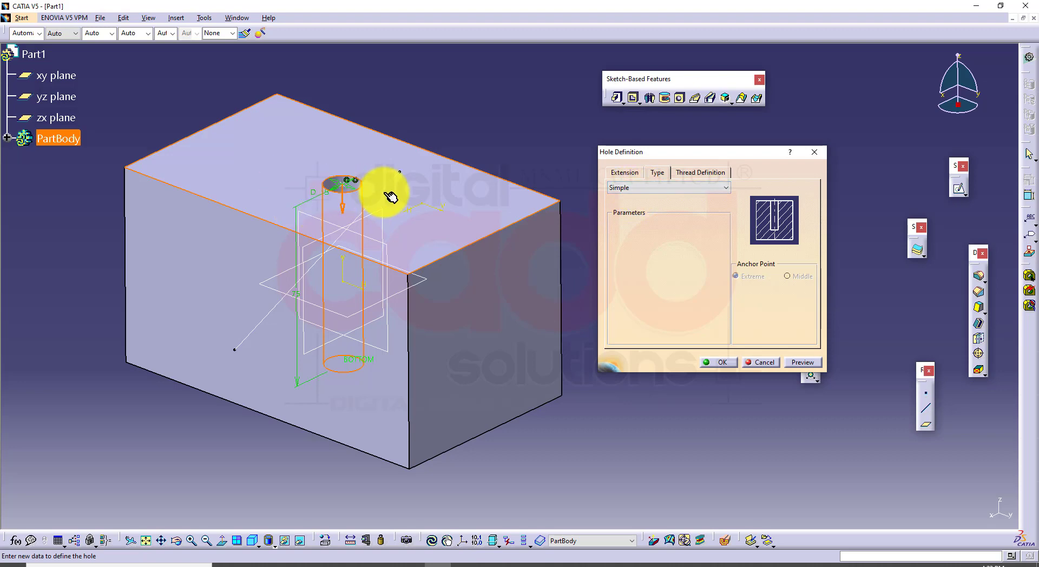
{"action": "left_click", "coordinate": [634, 187]}
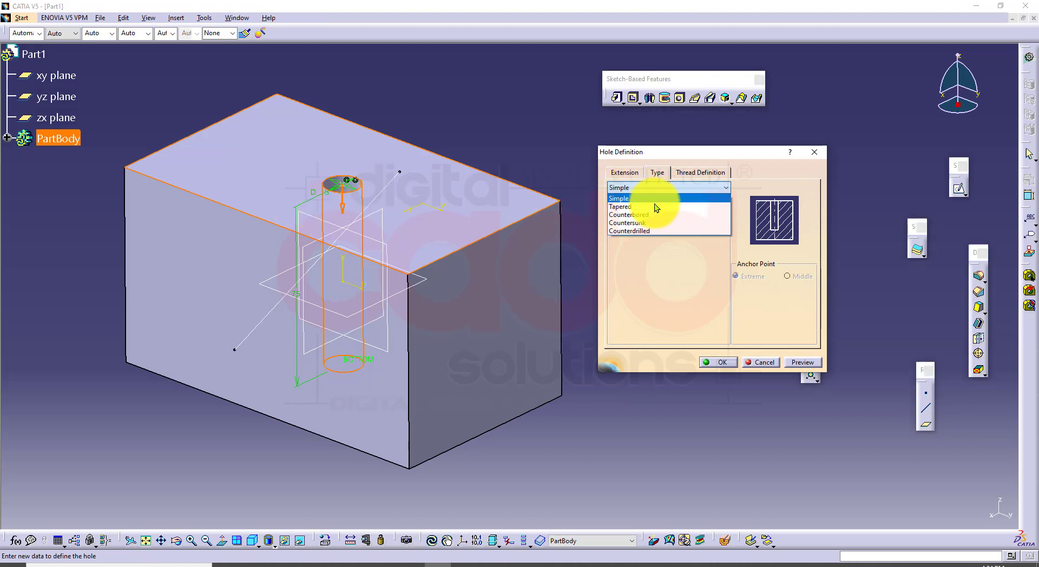
{"action": "left_click", "coordinate": [651, 205]}
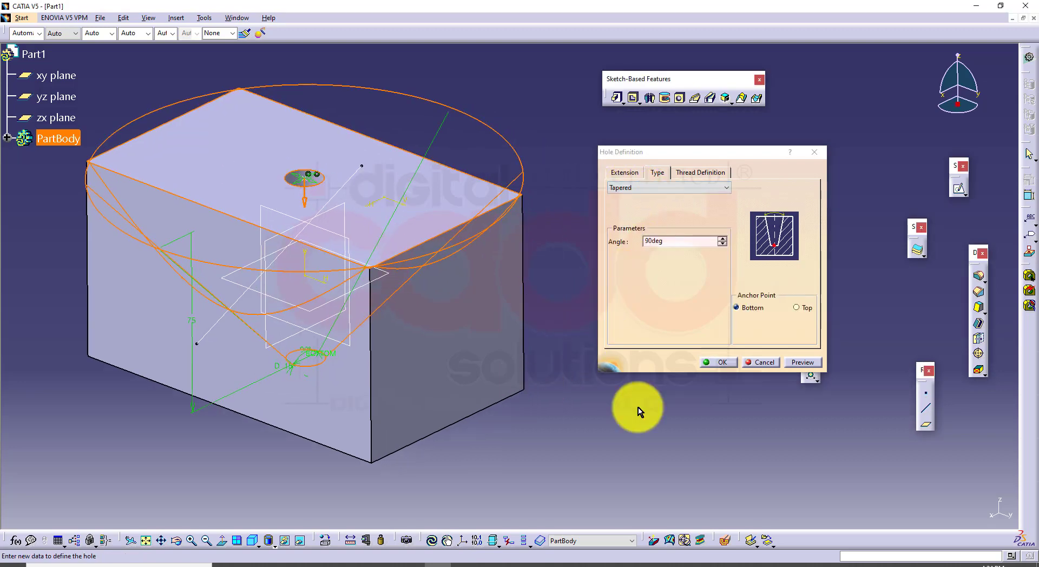
{"action": "left_click", "coordinate": [807, 361]}
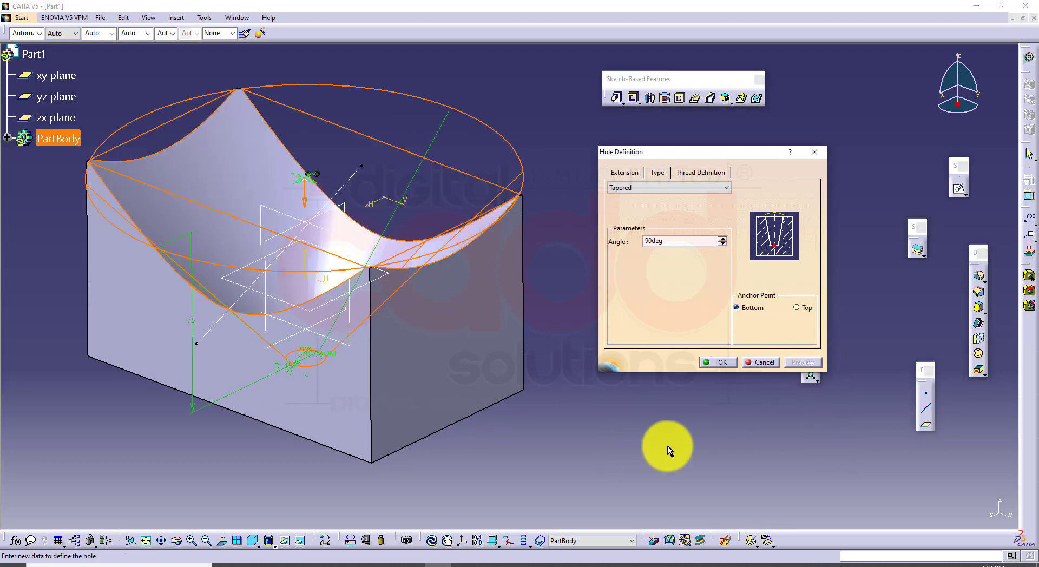
{"action": "left_click", "coordinate": [255, 543]}
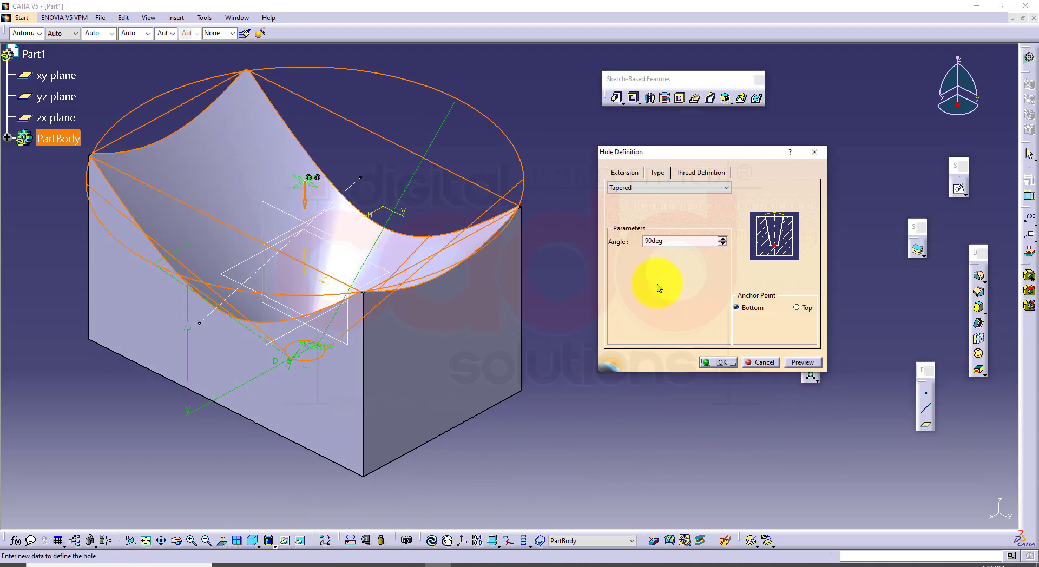
Set the tapered hole's angle to 3 deg and preview it
{"action": "left_click_drag", "start_coordinate": [683, 242], "coordinate": [610, 242]}
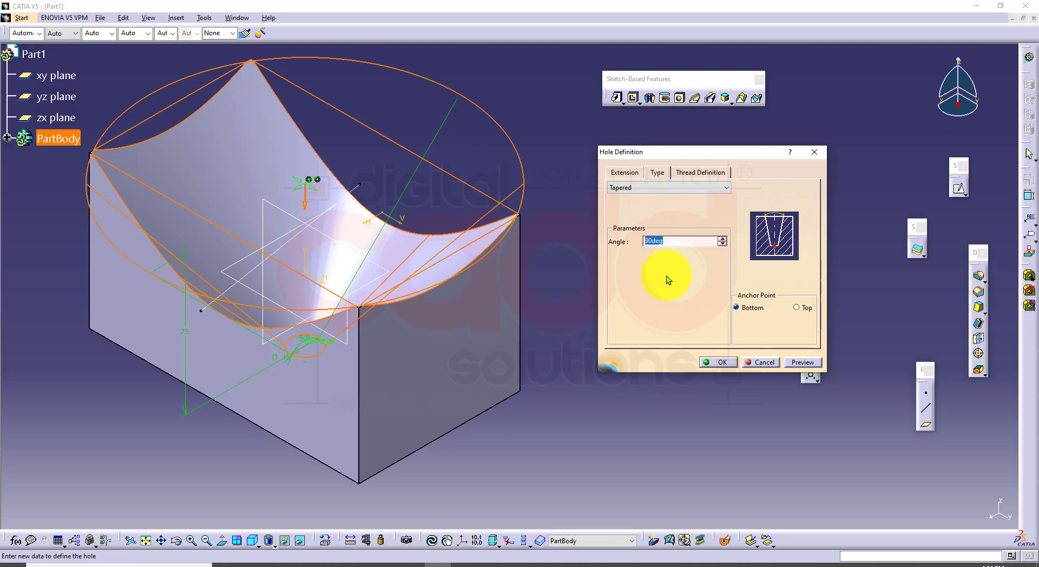
{"action": "type", "text": "3"}
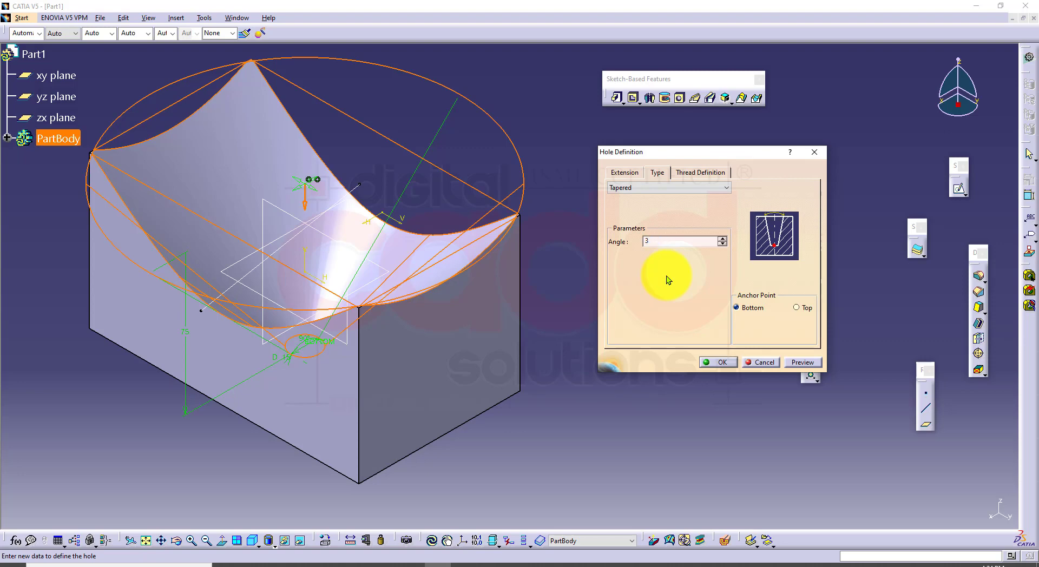
{"action": "left_click", "coordinate": [810, 363]}
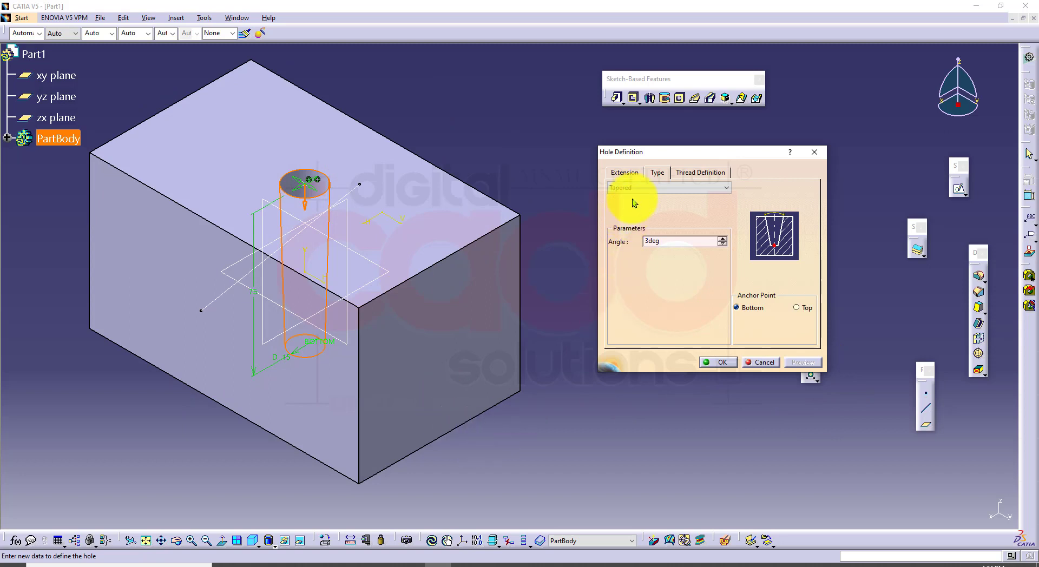
Change the tapered hole's extension from Blind to Up To Next and preview it
{"action": "left_click", "coordinate": [635, 173]}
{"action": "left_click", "coordinate": [644, 187]}
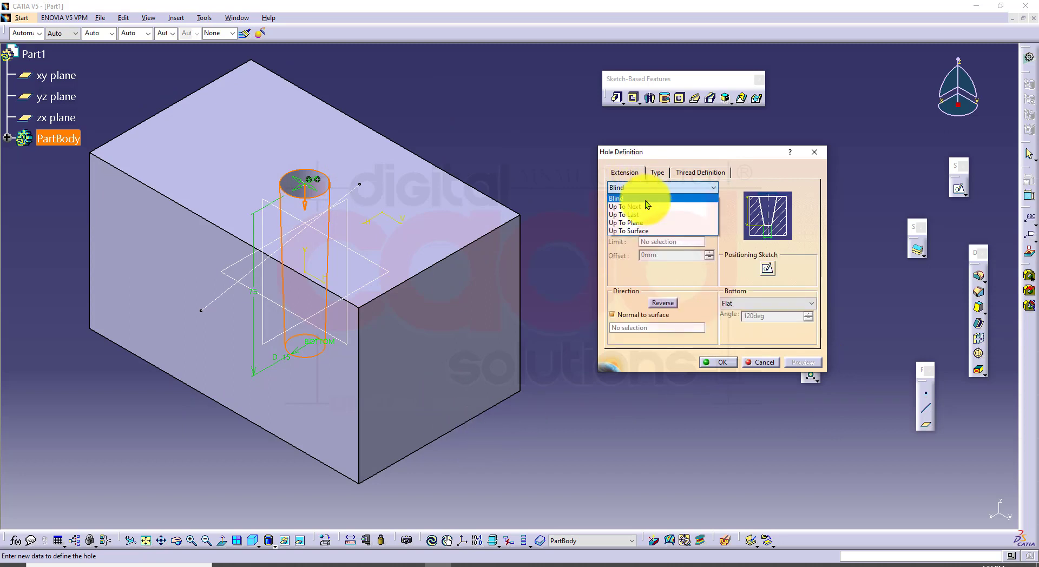
{"action": "left_click", "coordinate": [644, 205]}
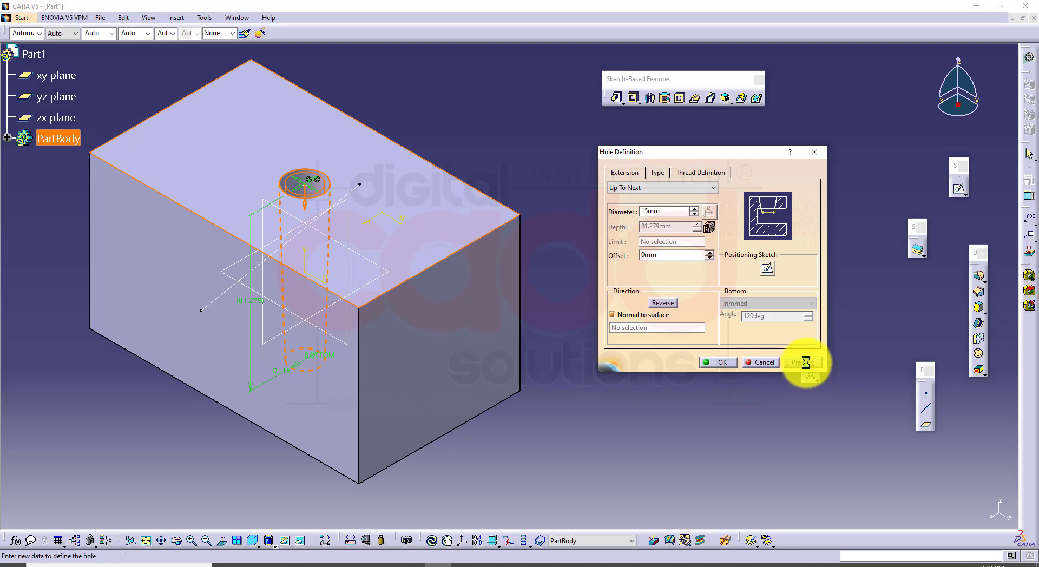
Set the taper angle to 10 deg, move the anchor point from Bottom to Top, and inspect the hole
{"action": "left_click", "coordinate": [662, 173]}
{"action": "double_click", "coordinate": [673, 241]}
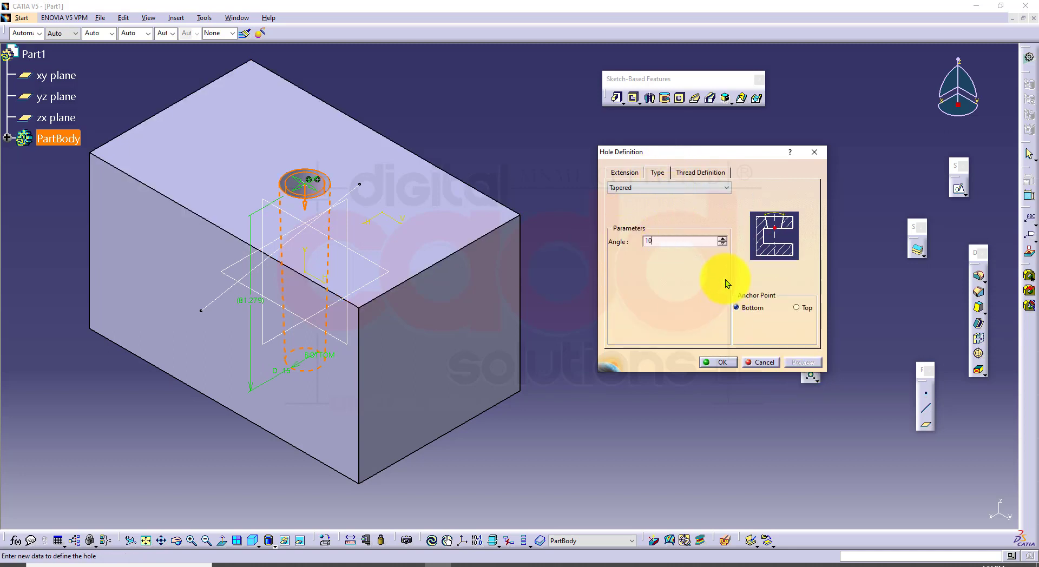
{"action": "left_click", "coordinate": [795, 307]}
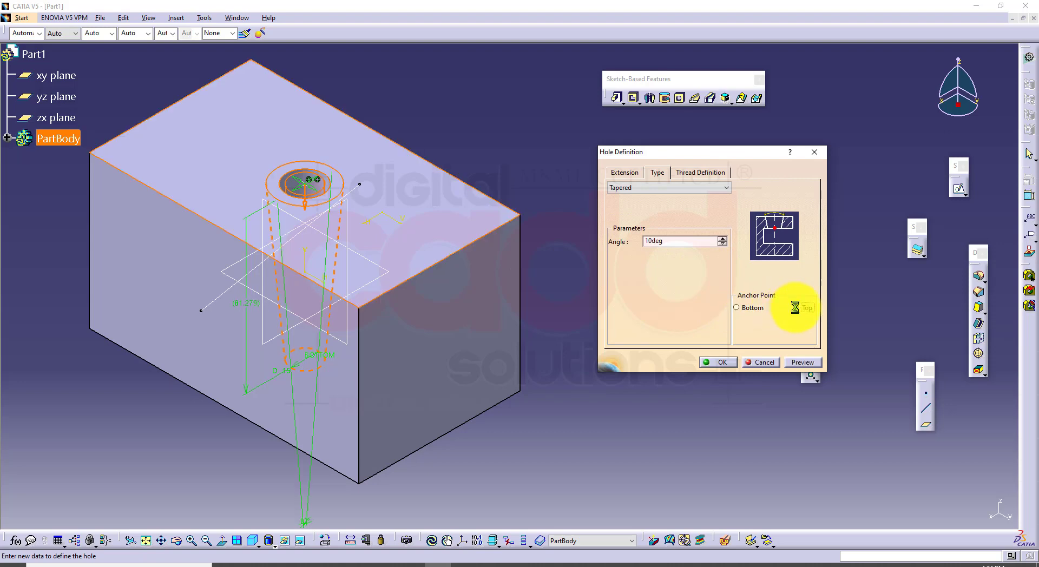
{"action": "middle_click_drag", "start_coordinate": [214, 390], "coordinate": [251, 378]}
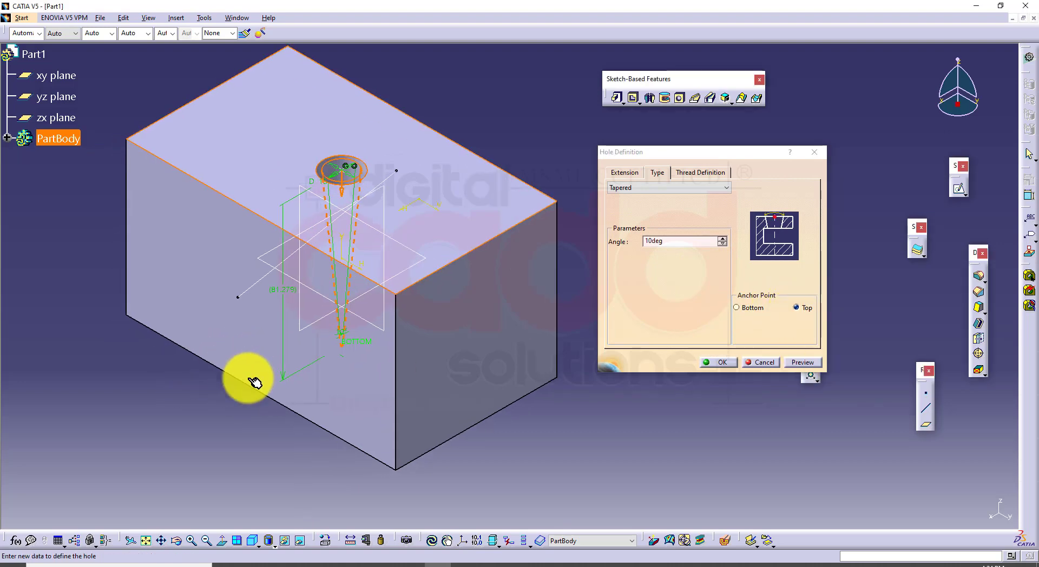
{"action": "mouse_move", "coordinate": [465, 305]}
{"action": "middle_mouse_down"}
{"action": "mouse_move", "coordinate": [471, 274]}
{"action": "mouse_move", "coordinate": [466, 297]}
{"action": "mouse_move", "coordinate": [480, 297]}
{"action": "middle_mouse_up"}
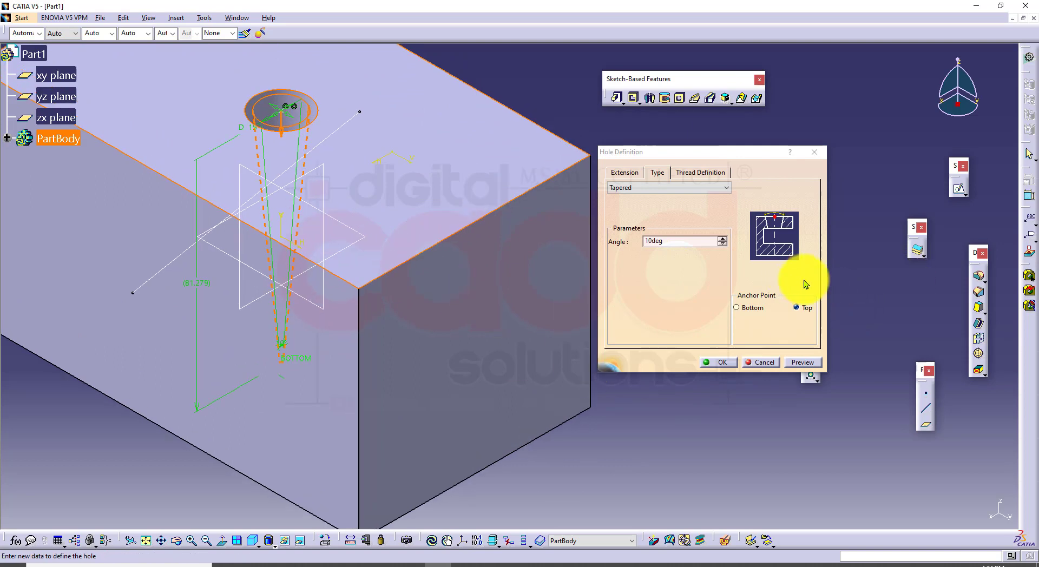
Preview the tapered hole with its anchor point at Top and check its diameter and taper angle settings
{"action": "left_click", "coordinate": [625, 172]}
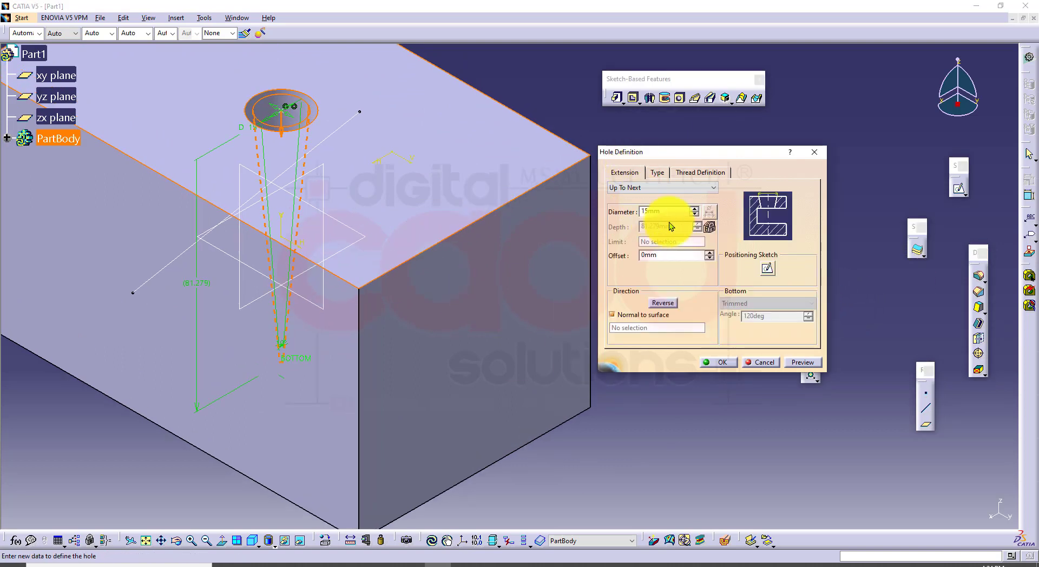
{"action": "double_click", "coordinate": [672, 211]}
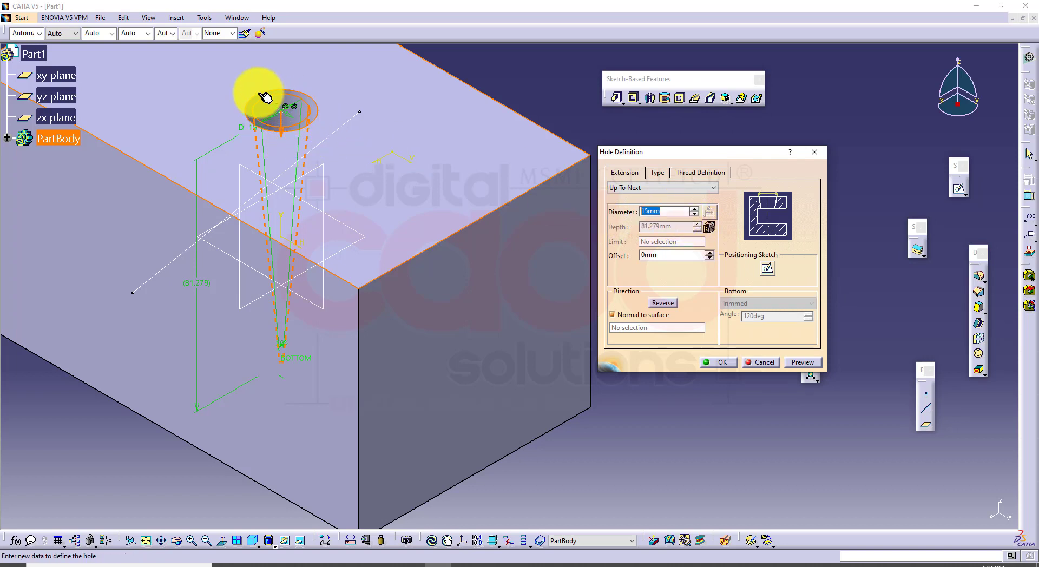
{"action": "left_click", "coordinate": [802, 362]}
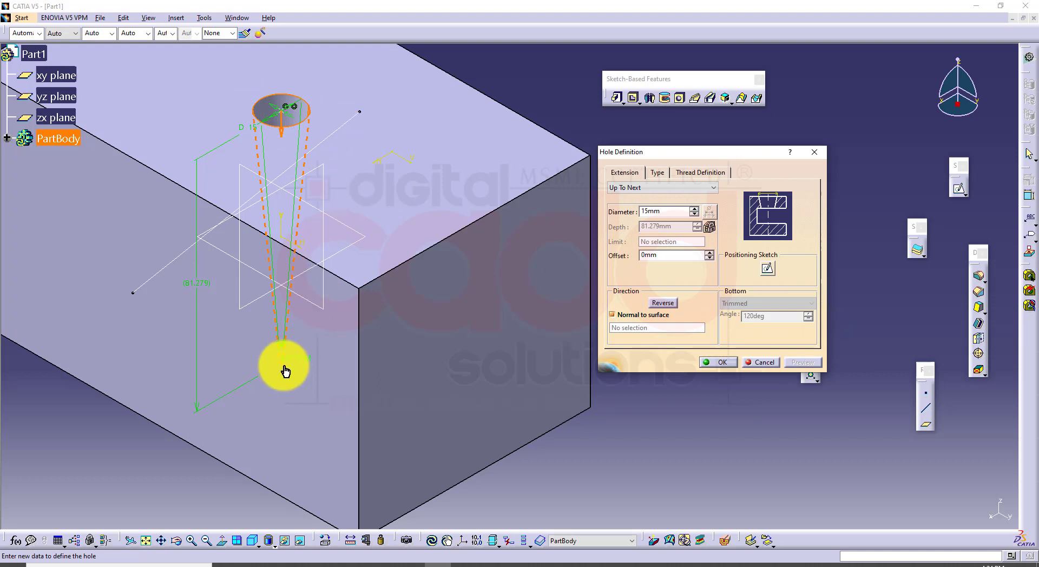
{"action": "left_click", "coordinate": [657, 173]}
{"action": "double_click", "coordinate": [657, 241]}
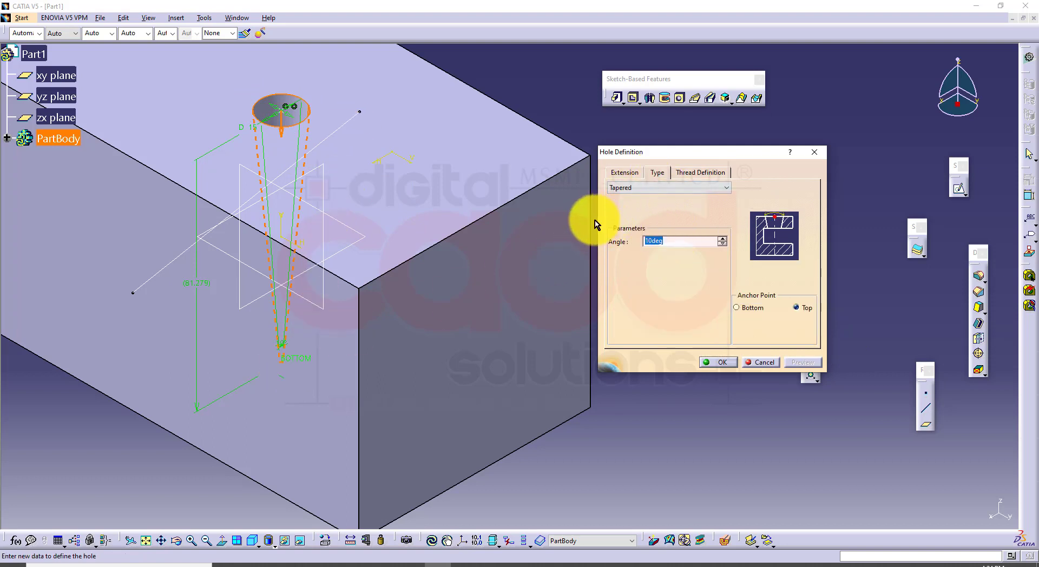
{"action": "left_click", "coordinate": [622, 173]}
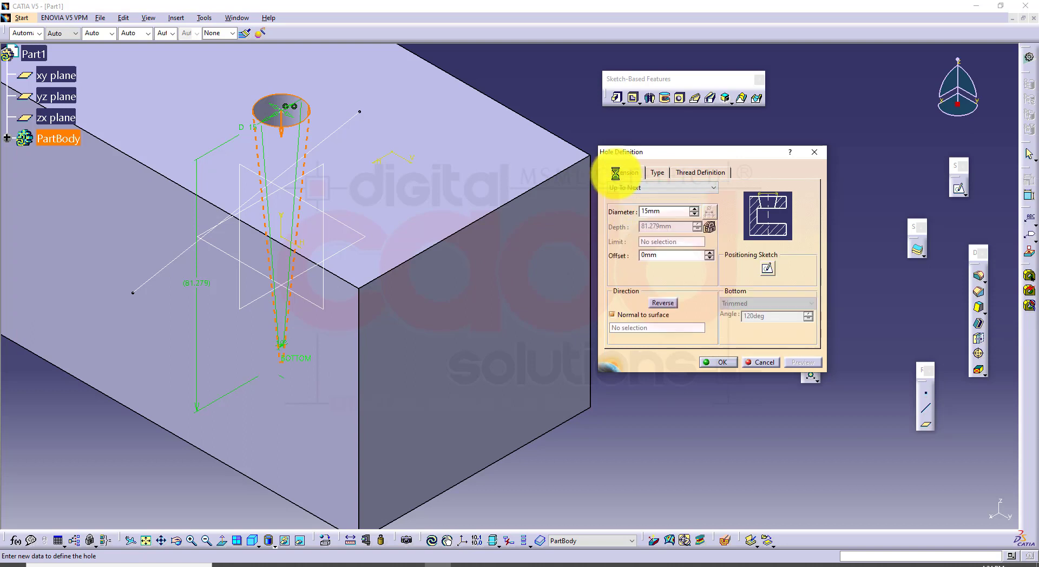
{"action": "double_click", "coordinate": [668, 211]}
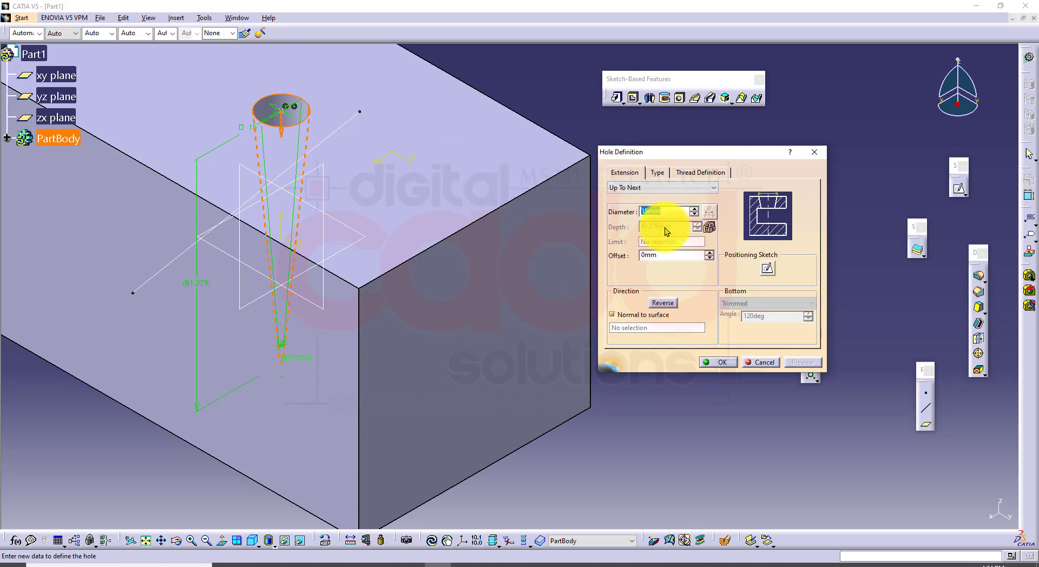
{"action": "left_click", "coordinate": [662, 170]}
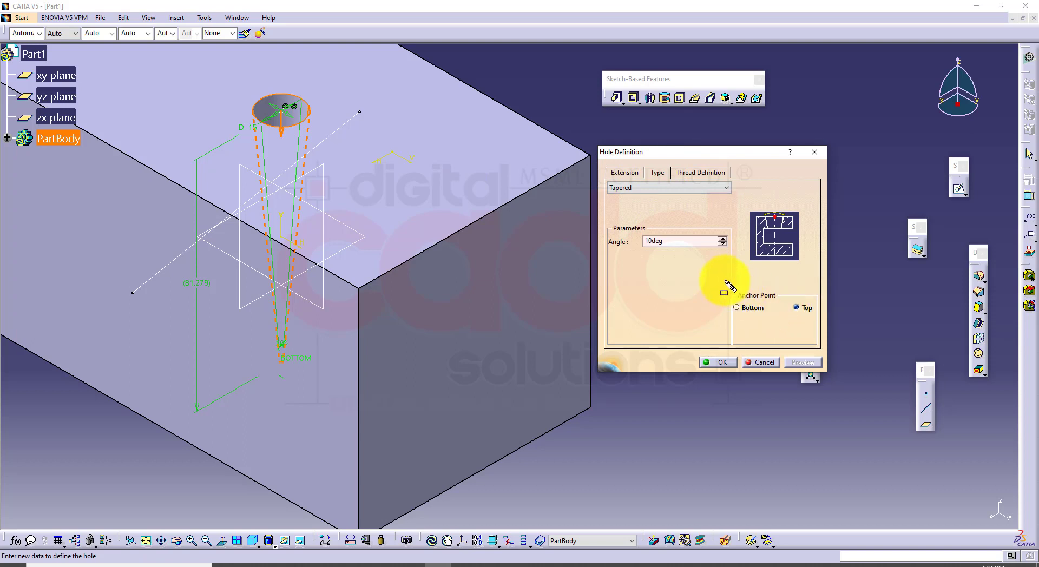
{"action": "left_click_drag", "start_coordinate": [724, 280], "coordinate": [829, 341]}
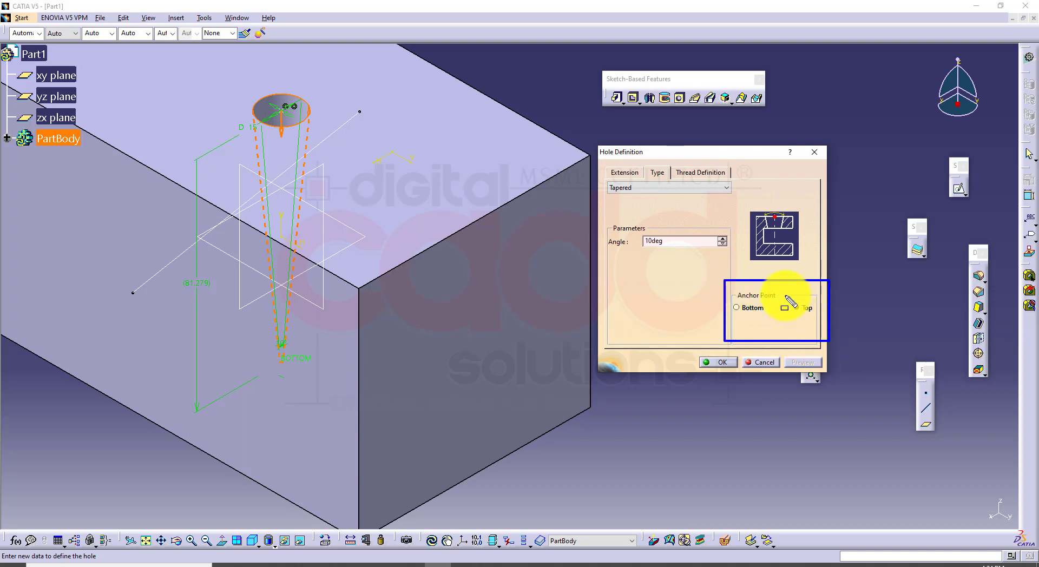
{"action": "mouse_move", "coordinate": [784, 294]}
{"action": "left_mouse_down"}
{"action": "mouse_move", "coordinate": [833, 333]}
{"action": "mouse_move", "coordinate": [823, 319]}
{"action": "left_mouse_up"}
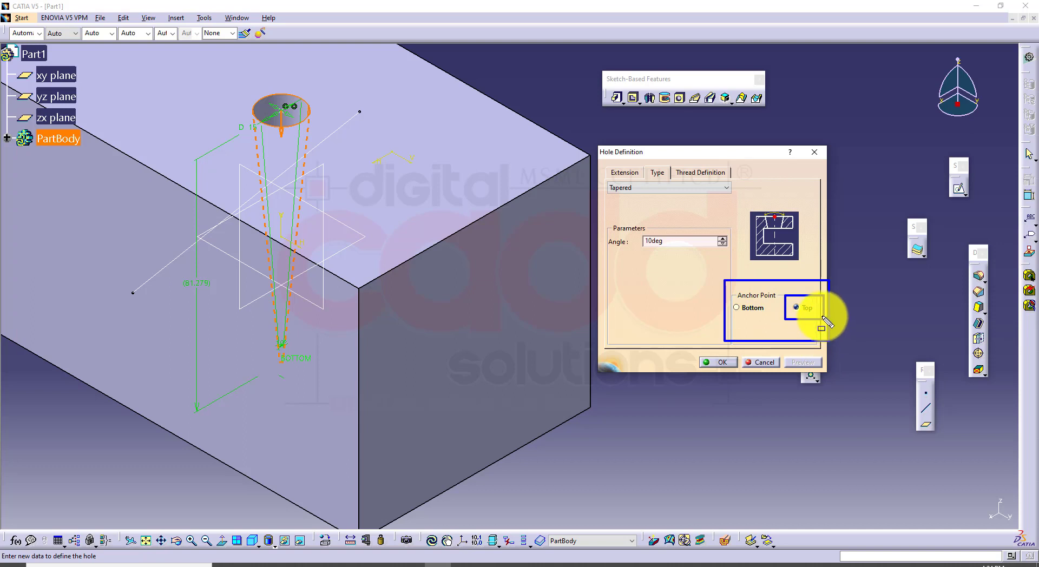
{"action": "mouse_move", "coordinate": [242, 73]}
{"action": "left_mouse_down"}
{"action": "mouse_move", "coordinate": [278, 116]}
{"action": "mouse_move", "coordinate": [328, 140]}
{"action": "left_mouse_up"}
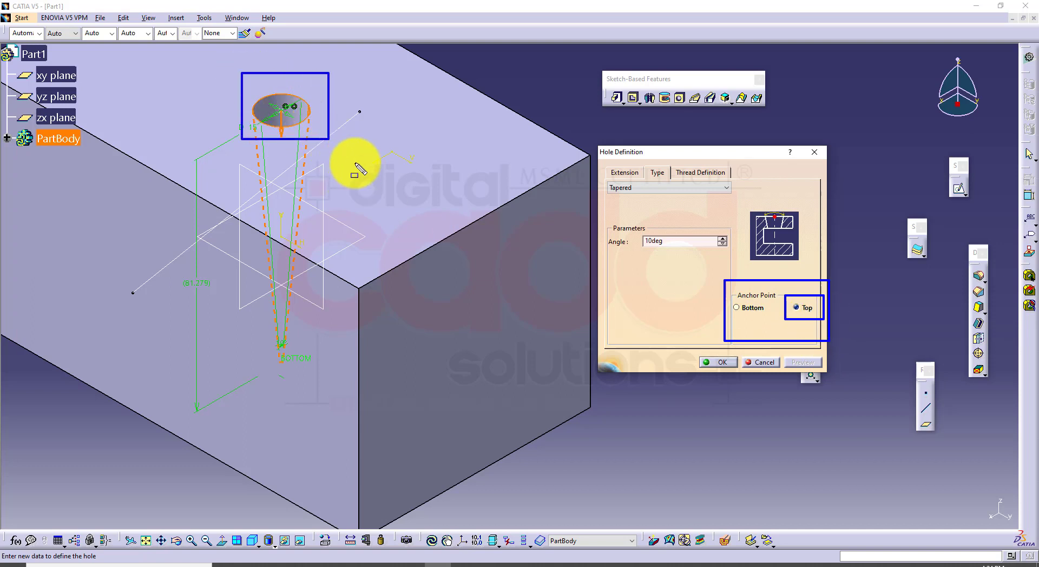
{"action": "key", "text": "Escape"}
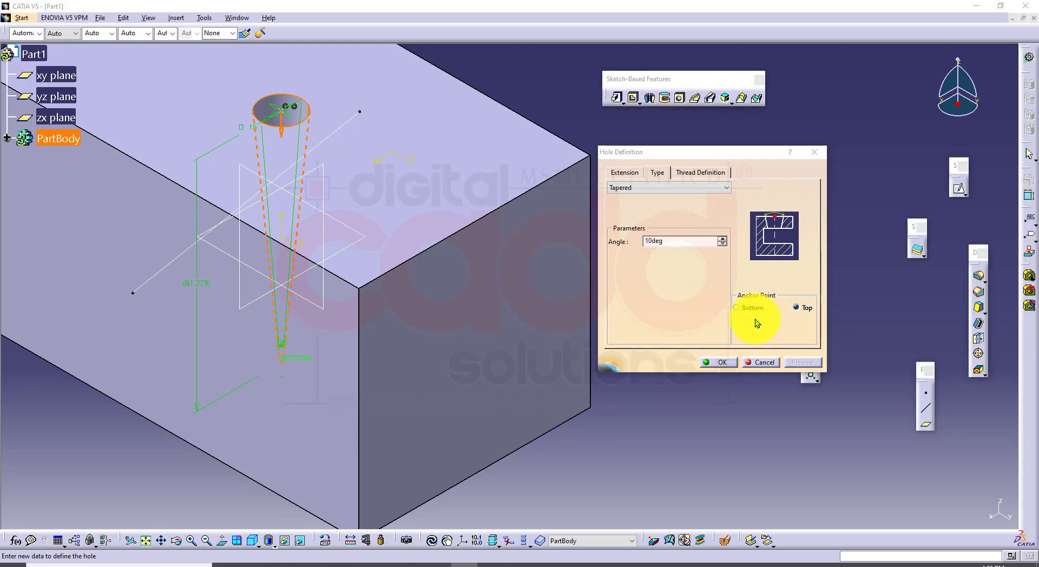
Move the tapered hole's anchor point to Bottom, preview it, and inspect its upper and lower openings
{"action": "left_click", "coordinate": [748, 308]}
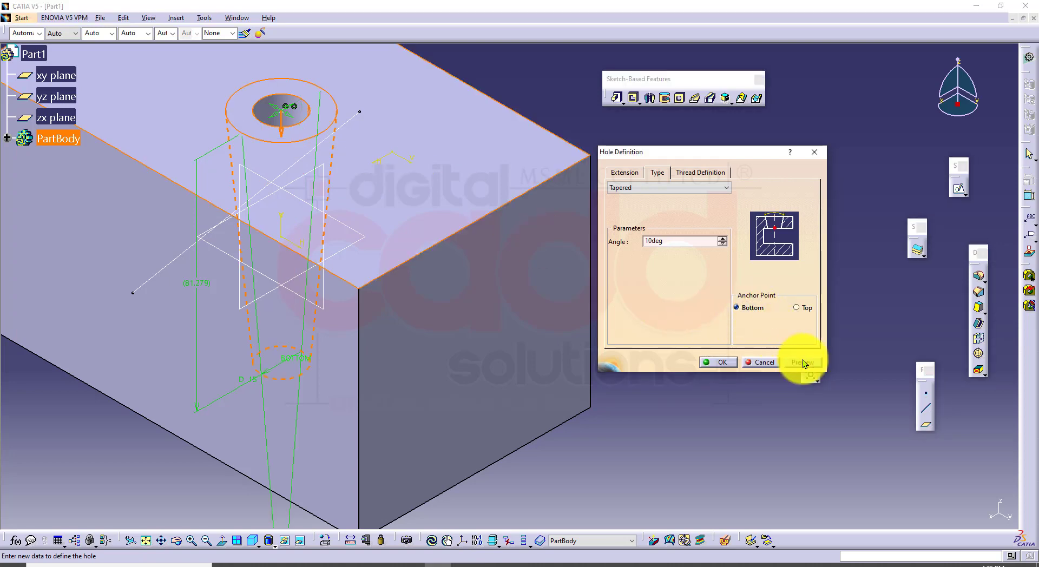
{"action": "middle_click_drag", "start_coordinate": [384, 379], "coordinate": [332, 260]}
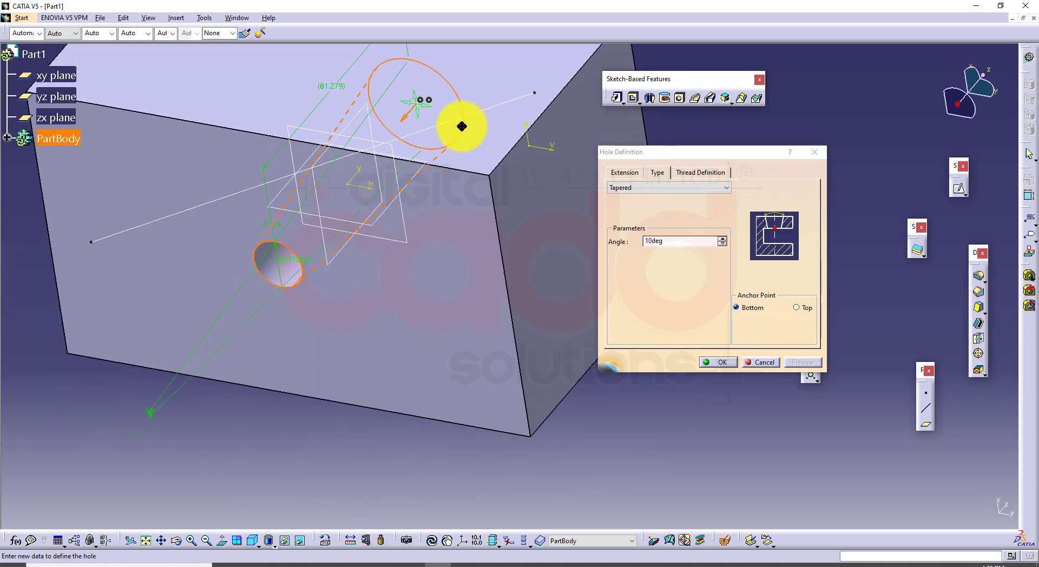
{"action": "middle_click_drag", "start_coordinate": [461, 126], "coordinate": [420, 325]}
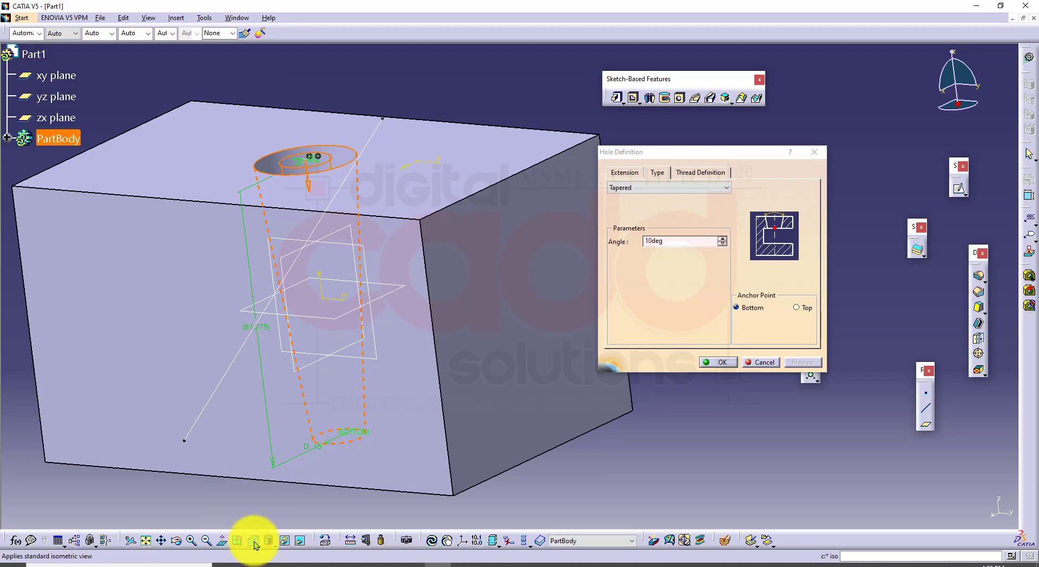
{"action": "left_click", "coordinate": [253, 545]}
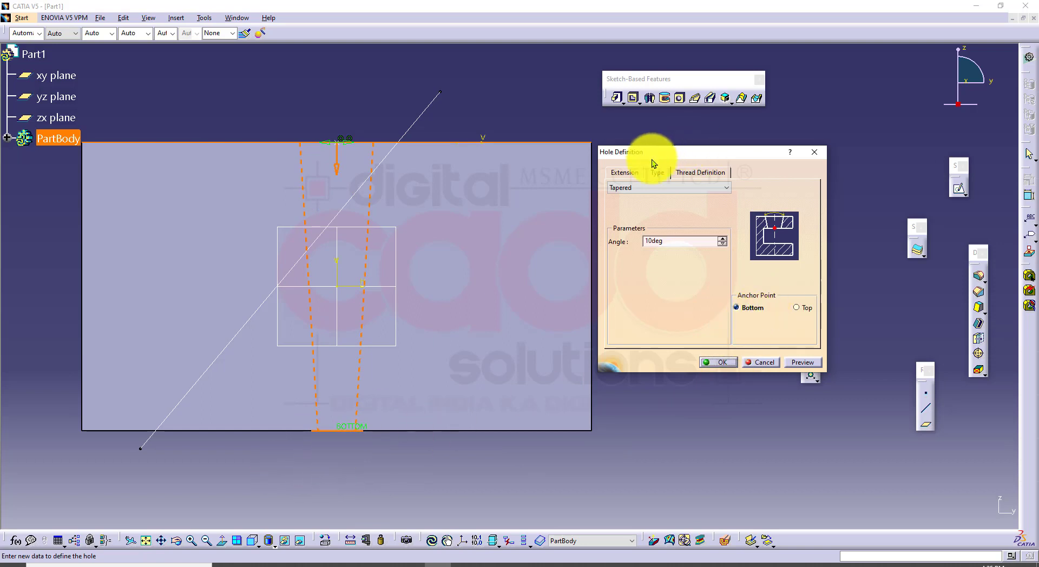
Check the bottom-anchored hole's diameter and taper settings against its profile through the block
{"action": "left_click", "coordinate": [628, 174]}
{"action": "left_click_drag", "start_coordinate": [669, 212], "coordinate": [582, 215]}
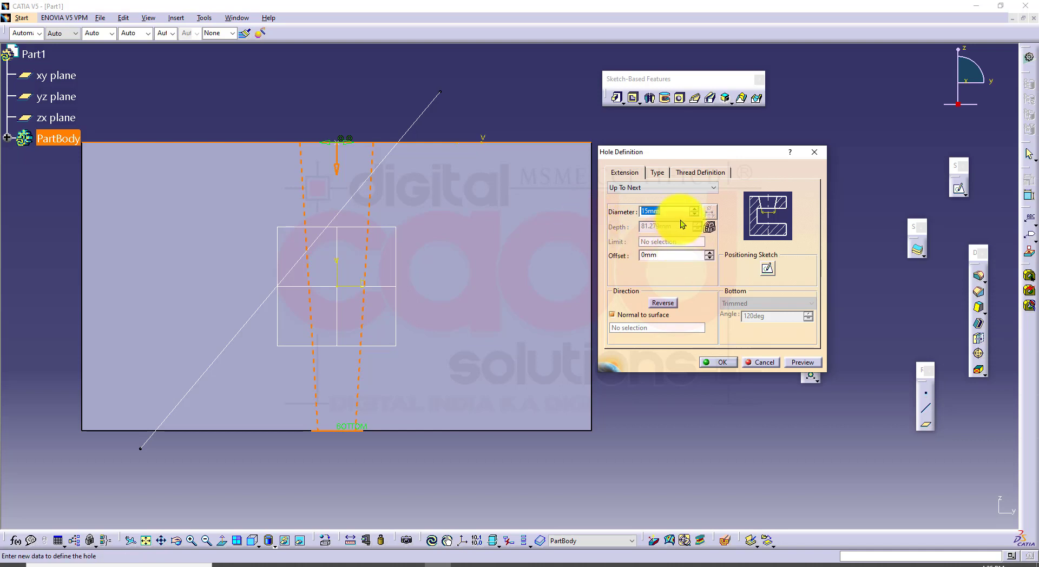
{"action": "left_click", "coordinate": [659, 174]}
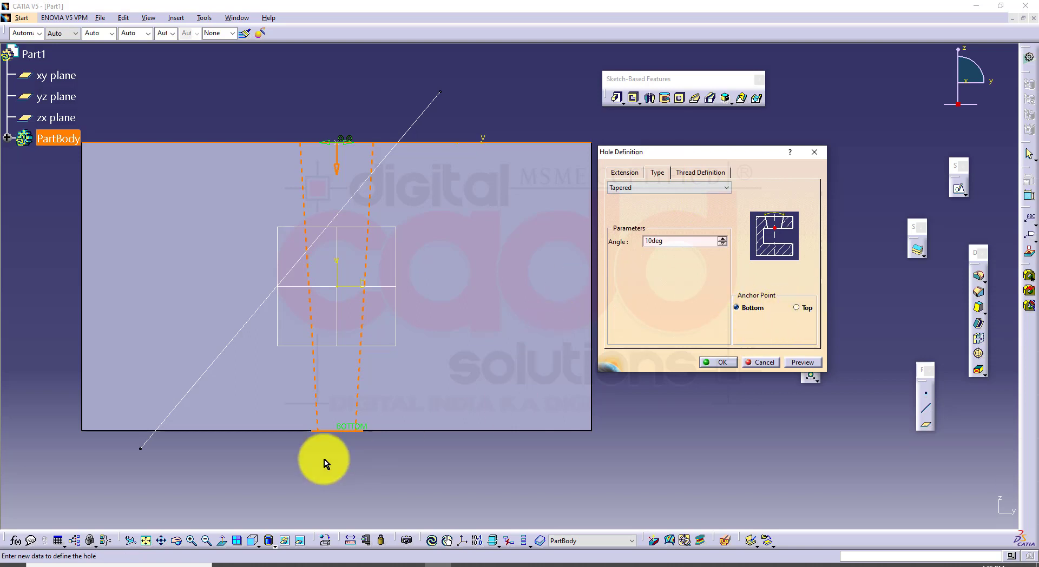
Change the hole type to Counterbored in isometric view
{"action": "left_click", "coordinate": [258, 545]}
{"action": "left_click", "coordinate": [259, 538]}
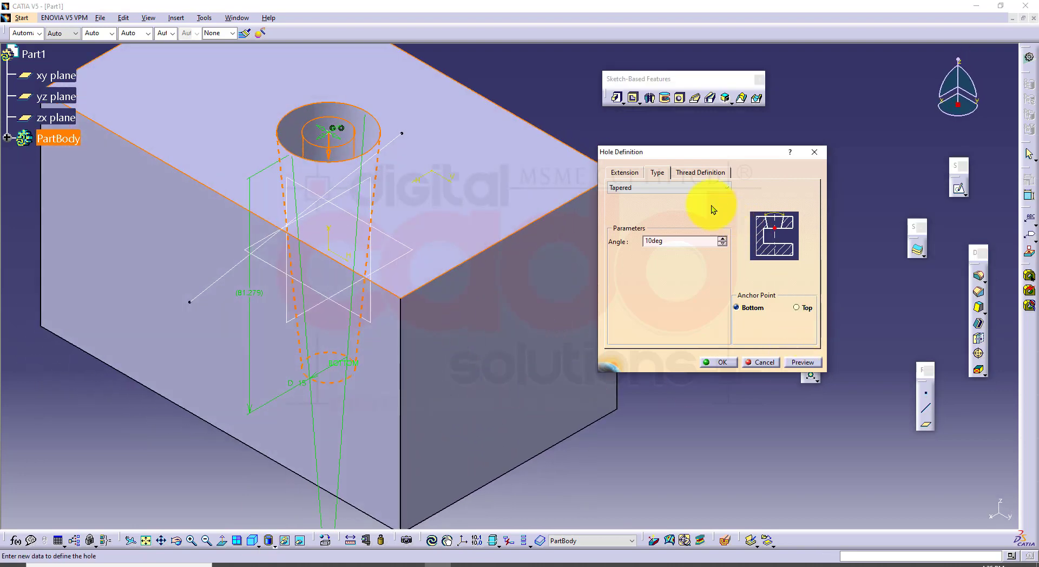
{"action": "left_click", "coordinate": [670, 187]}
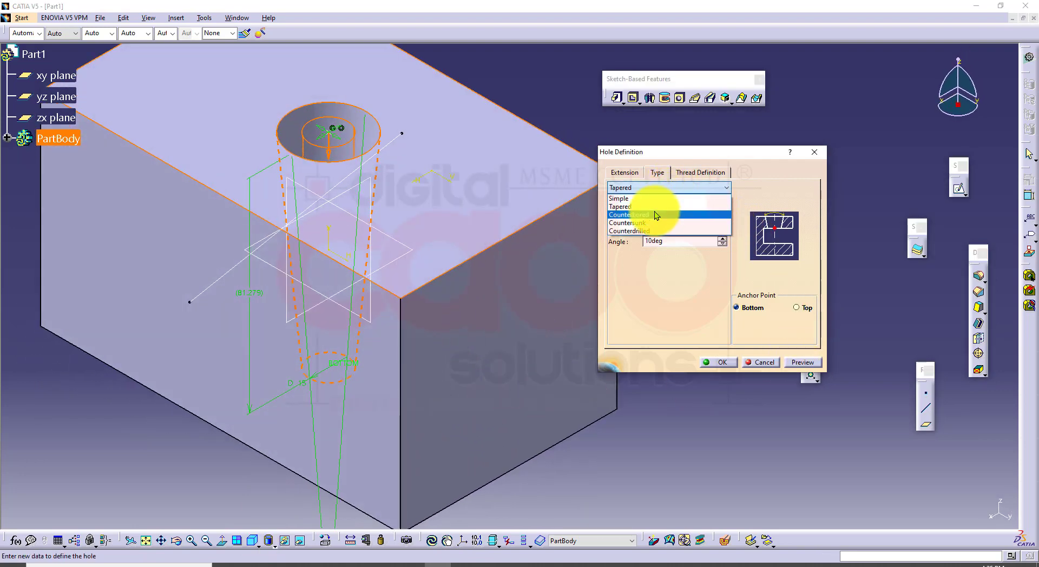
{"action": "left_click", "coordinate": [654, 215]}
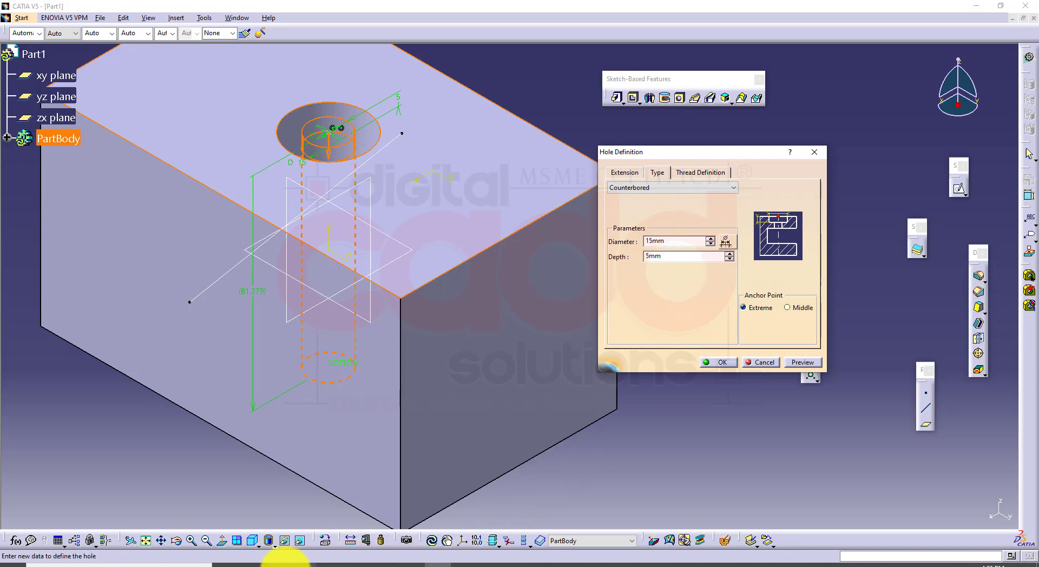
Switch to the CATIA V5-6 PDF book in the browser and examine Figure 6-6, the sectional view of a counterbore hole
{"action": "left_click", "coordinate": [283, 564]}
{"action": "scroll", "coordinate": [466, 463], "scroll_direction": "down", "scroll_amount": 10}
{"action": "scroll", "coordinate": [471, 457], "scroll_direction": "down", "scroll_amount": 15}
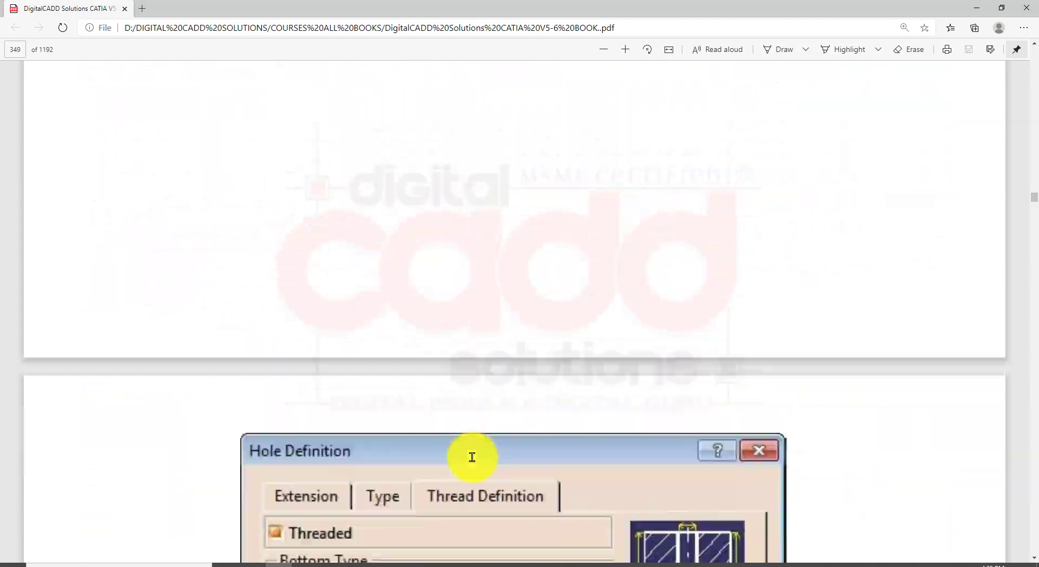
{"action": "scroll", "coordinate": [490, 443], "scroll_direction": "down", "scroll_amount": 15}
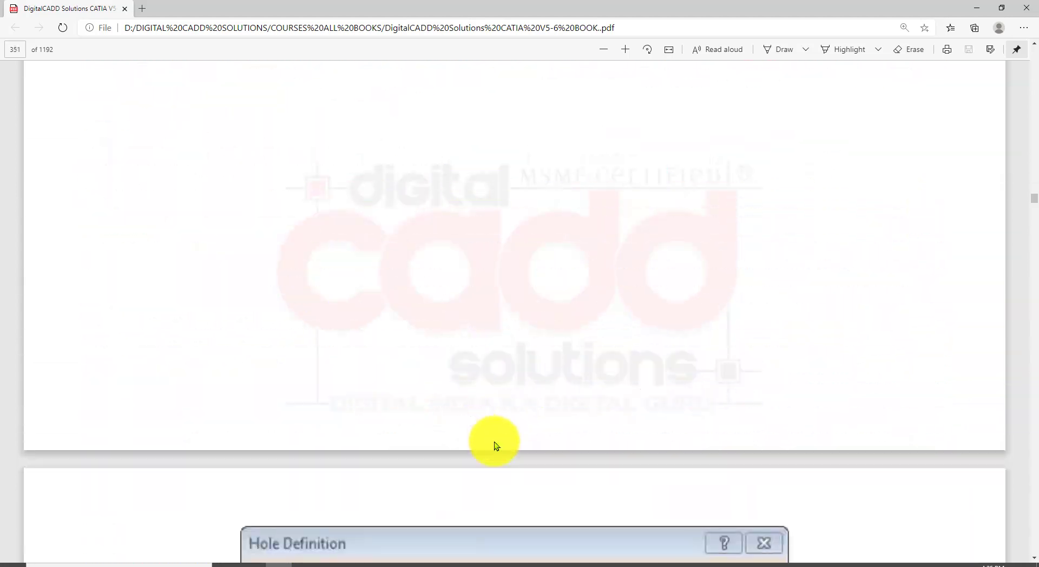
{"action": "scroll", "coordinate": [498, 432], "scroll_direction": "down", "scroll_amount": 5}
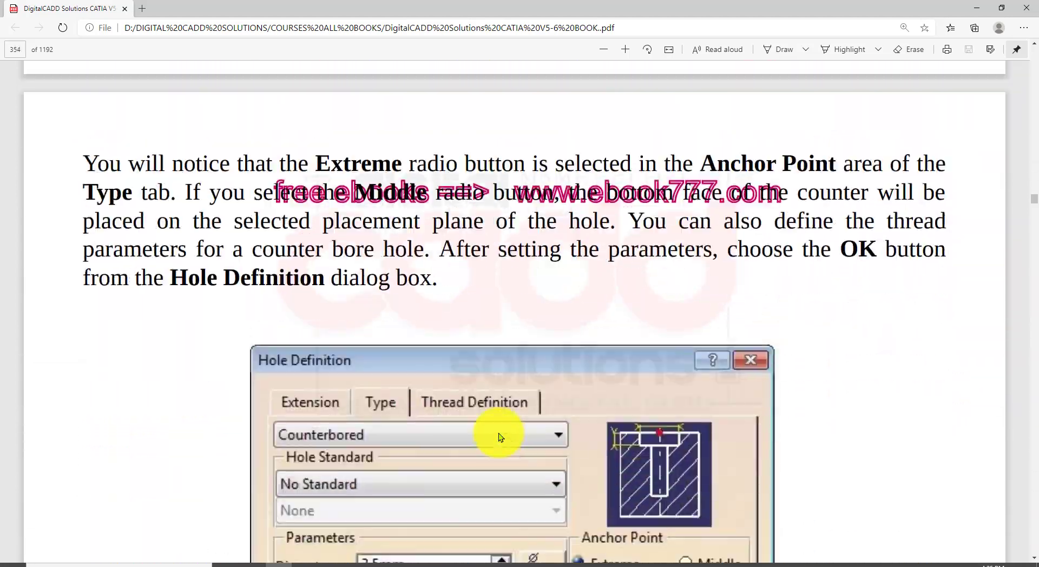
{"action": "scroll", "coordinate": [498, 433], "scroll_direction": "up", "scroll_amount": 15}
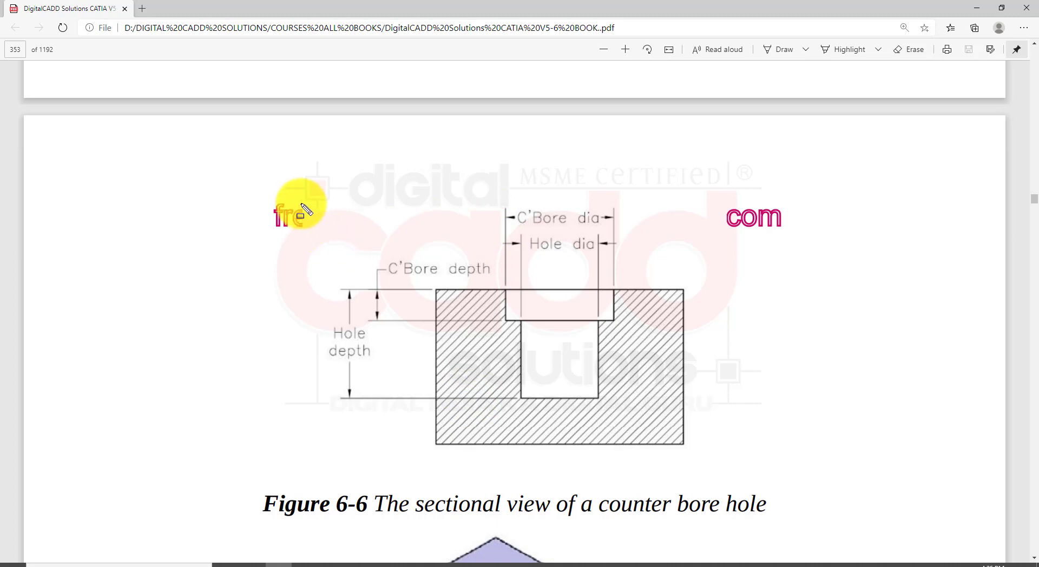
{"action": "mouse_move", "coordinate": [287, 186]}
{"action": "left_mouse_down"}
{"action": "mouse_move", "coordinate": [408, 352]}
{"action": "mouse_move", "coordinate": [729, 464]}
{"action": "left_mouse_up"}
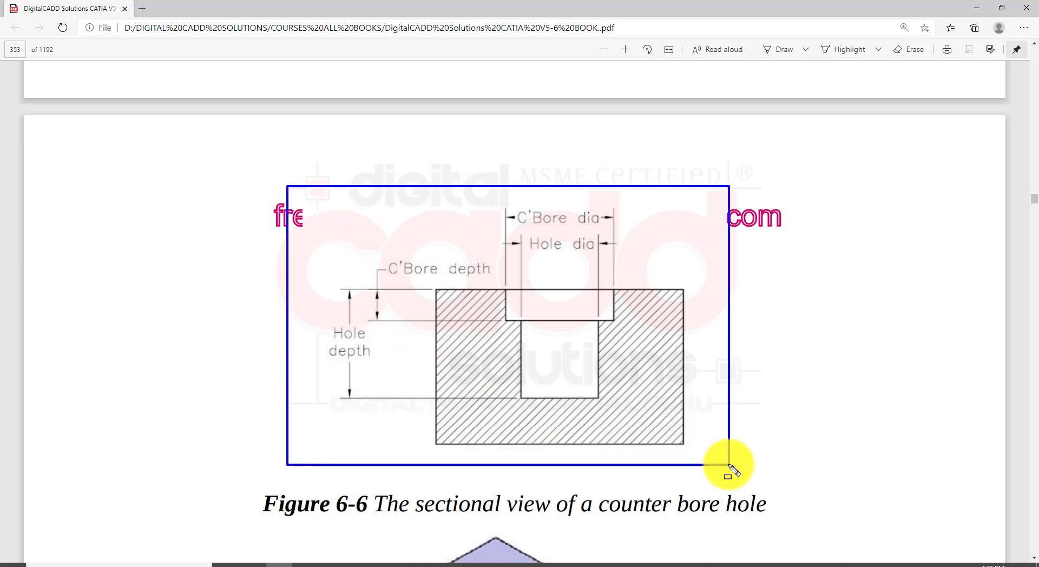
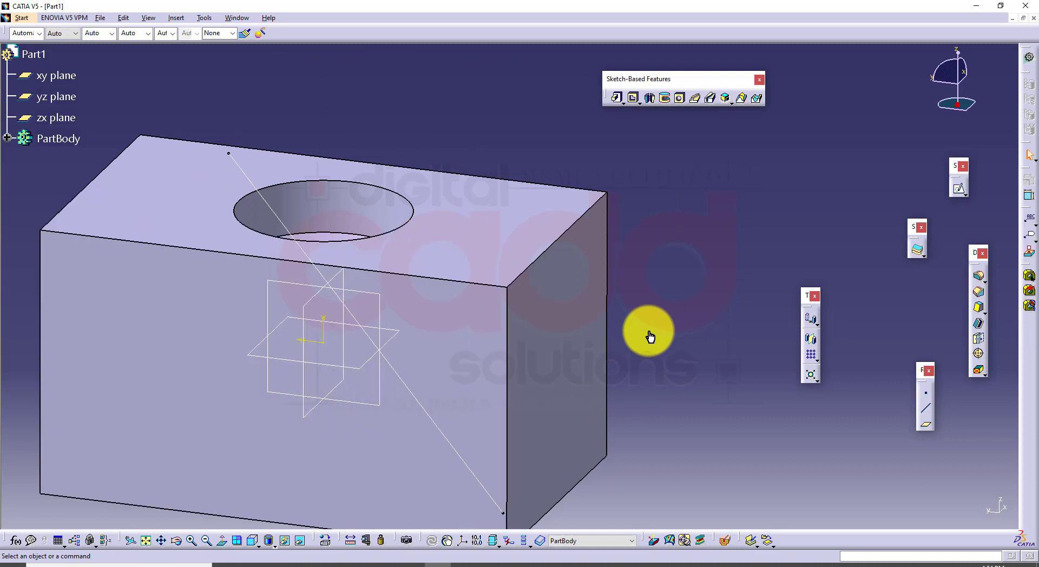
Delete the existing hole and its leftover positioning sketch from the block in isometric view
{"action": "middle_click_drag", "start_coordinate": [620, 355], "coordinate": [606, 310]}
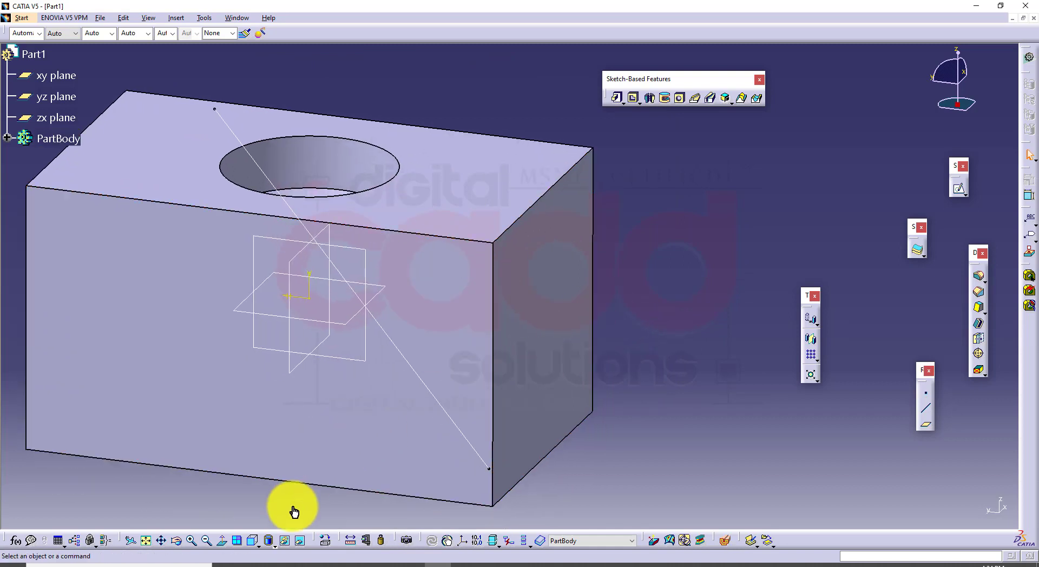
{"action": "left_click", "coordinate": [260, 545]}
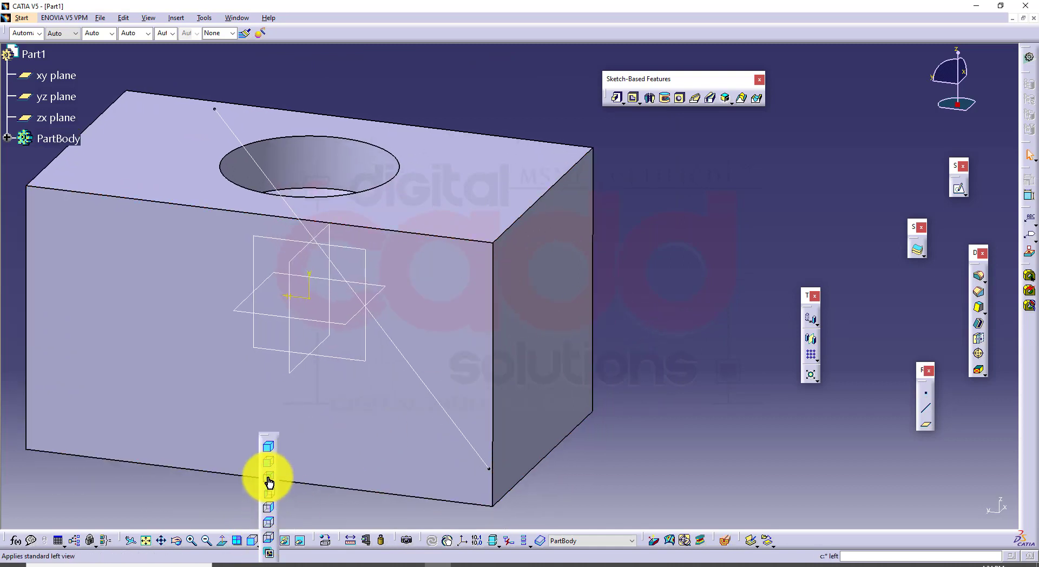
{"action": "left_click", "coordinate": [265, 450]}
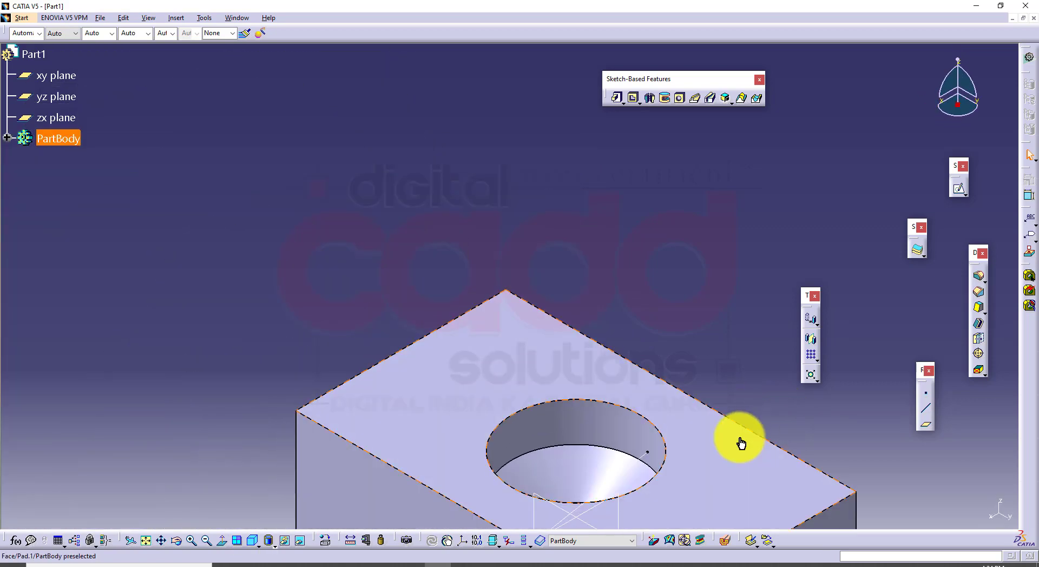
{"action": "mouse_move", "coordinate": [781, 415]}
{"action": "middle_mouse_down"}
{"action": "mouse_move", "coordinate": [733, 359]}
{"action": "mouse_move", "coordinate": [741, 350]}
{"action": "middle_mouse_up"}
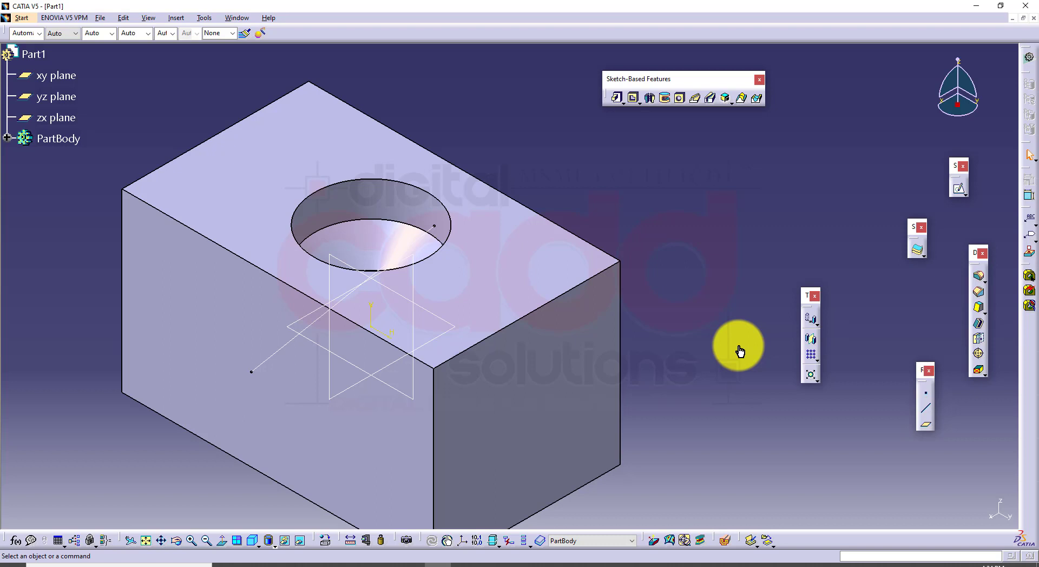
{"action": "left_click", "coordinate": [393, 218]}
{"action": "key", "text": "Delete"}
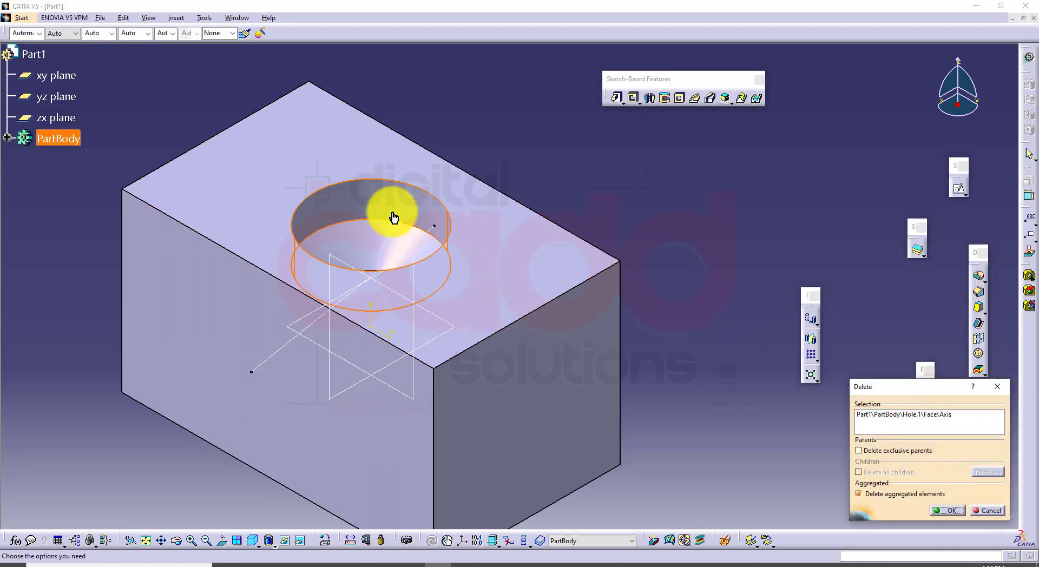
{"action": "key", "text": "Return"}
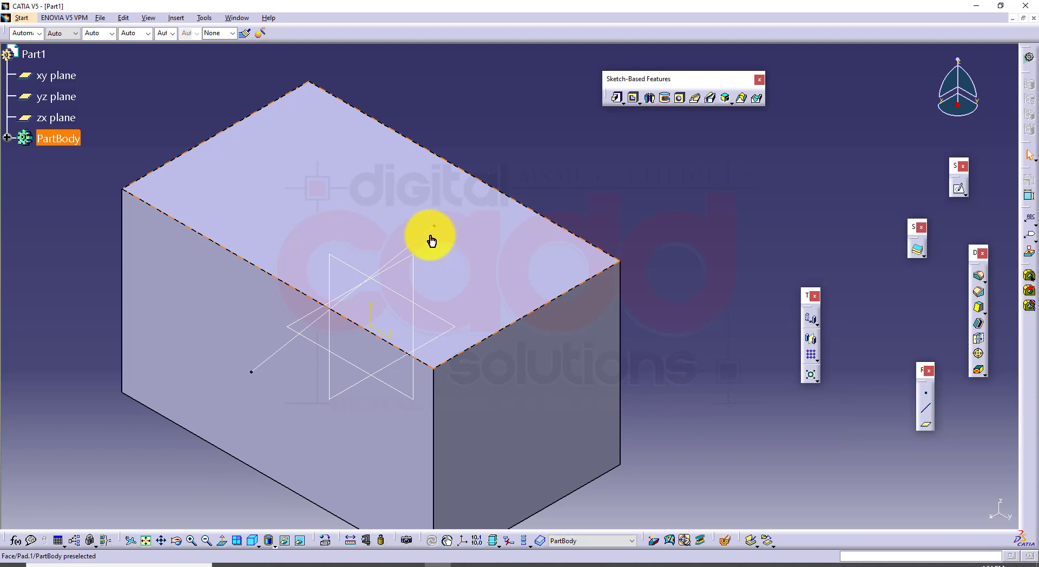
{"action": "key", "text": "Delete"}
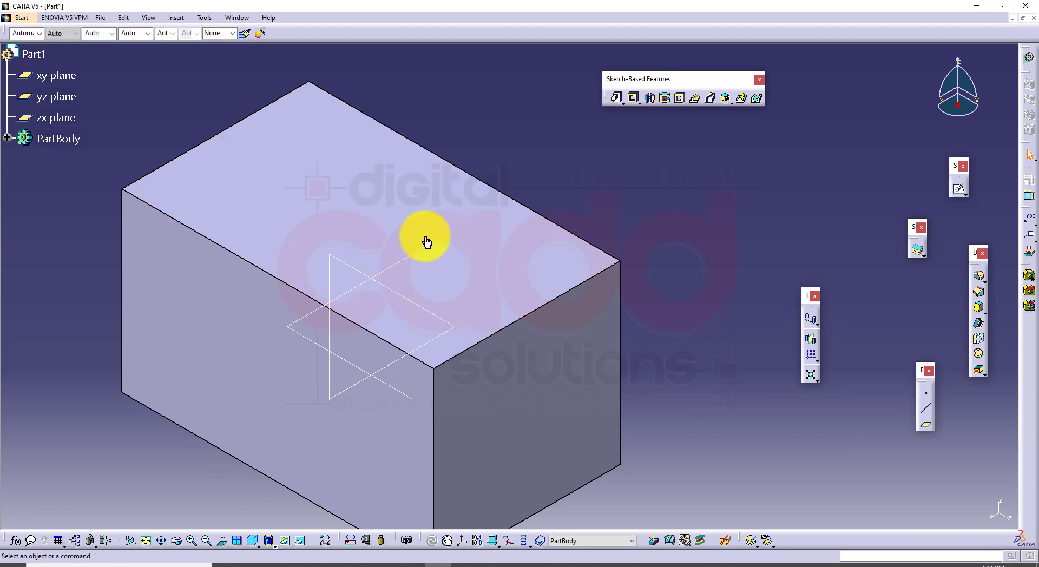
Round the vertical edge at the block's far right corner with an edge fillet in Tangency mode
{"action": "middle_click_drag", "start_coordinate": [448, 315], "coordinate": [464, 291]}
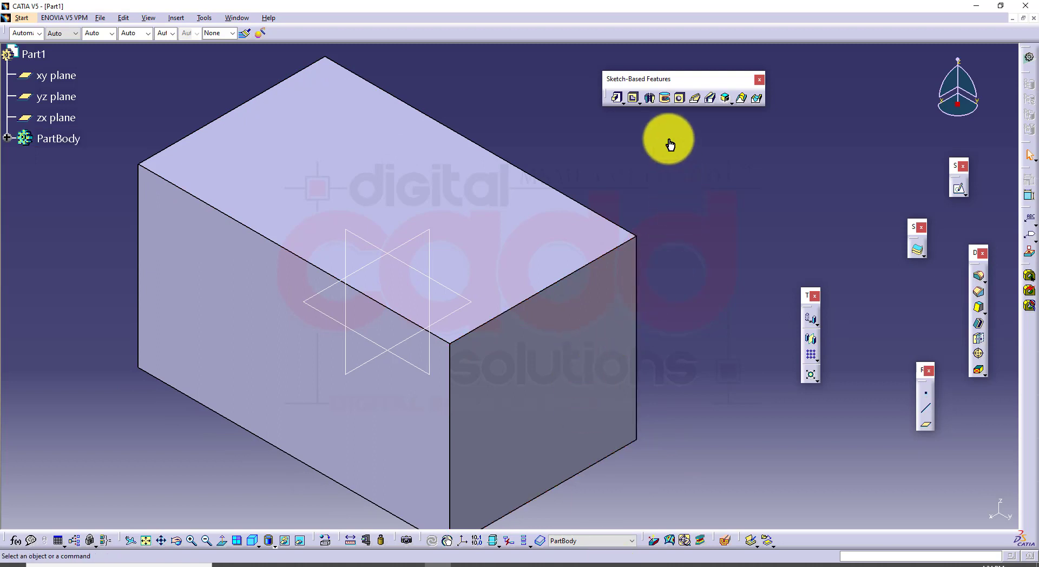
{"action": "left_click", "coordinate": [682, 97]}
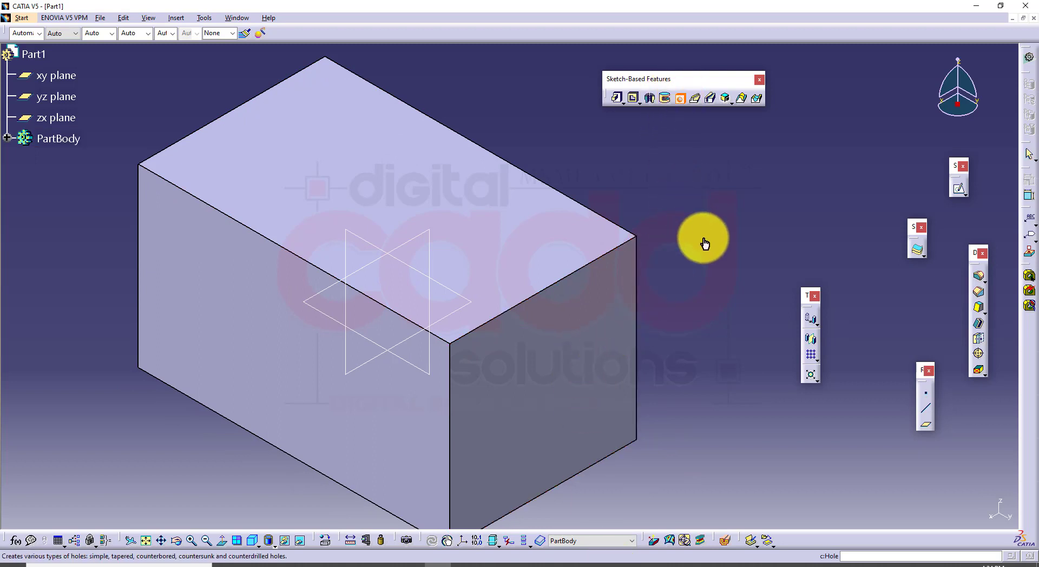
{"action": "left_click", "coordinate": [681, 99]}
{"action": "middle_click_drag", "start_coordinate": [708, 314], "coordinate": [682, 262]}
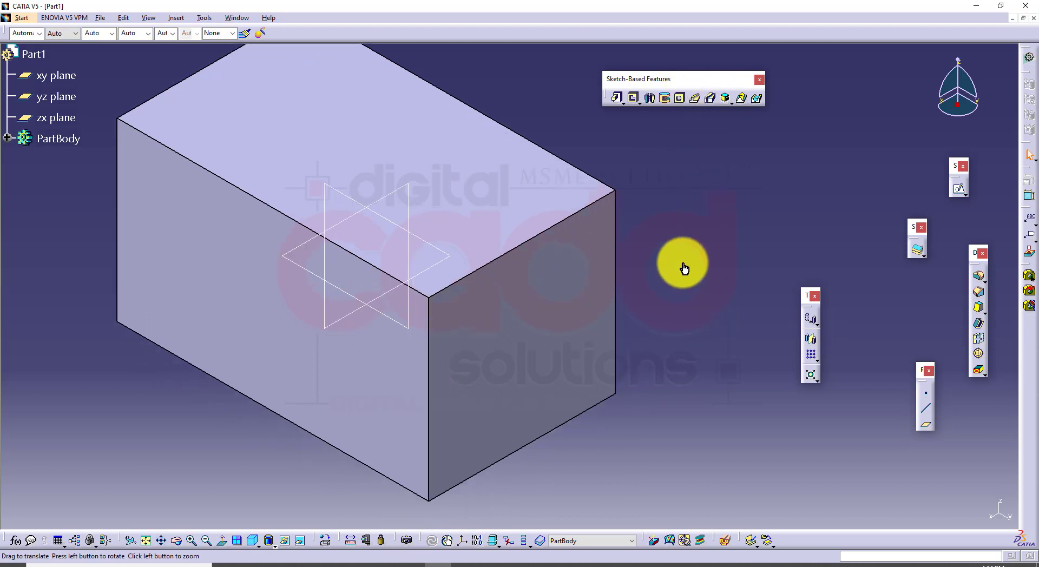
{"action": "left_click", "coordinate": [977, 276]}
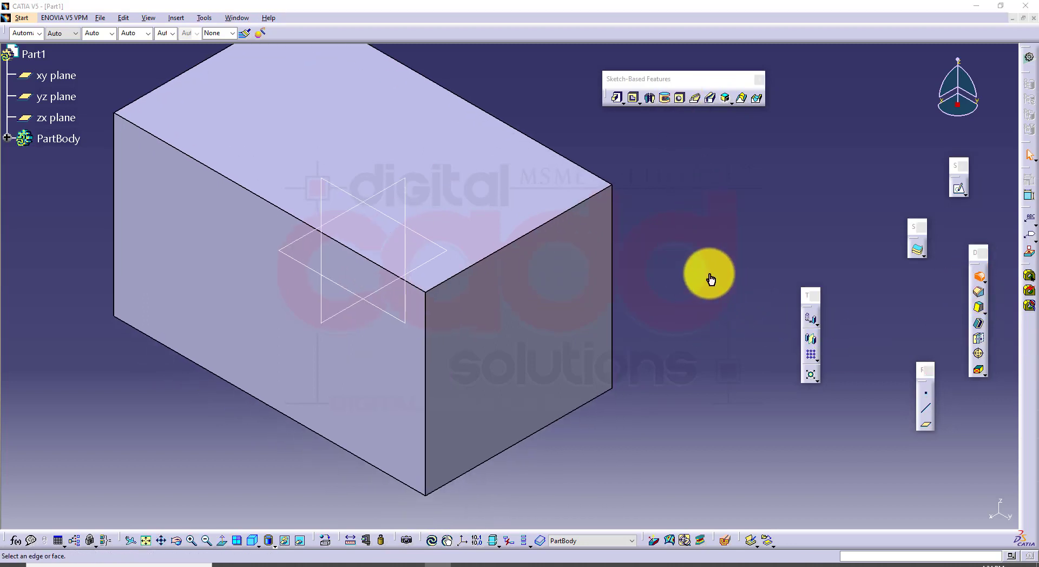
{"action": "left_click", "coordinate": [612, 243]}
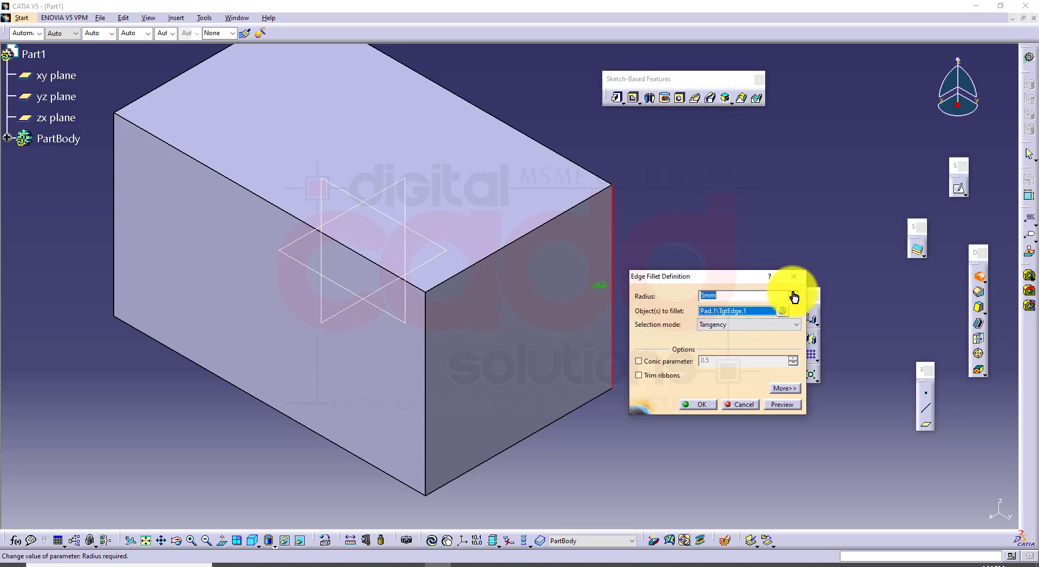
{"action": "left_click", "coordinate": [793, 296]}
{"action": "left_click", "coordinate": [701, 405]}
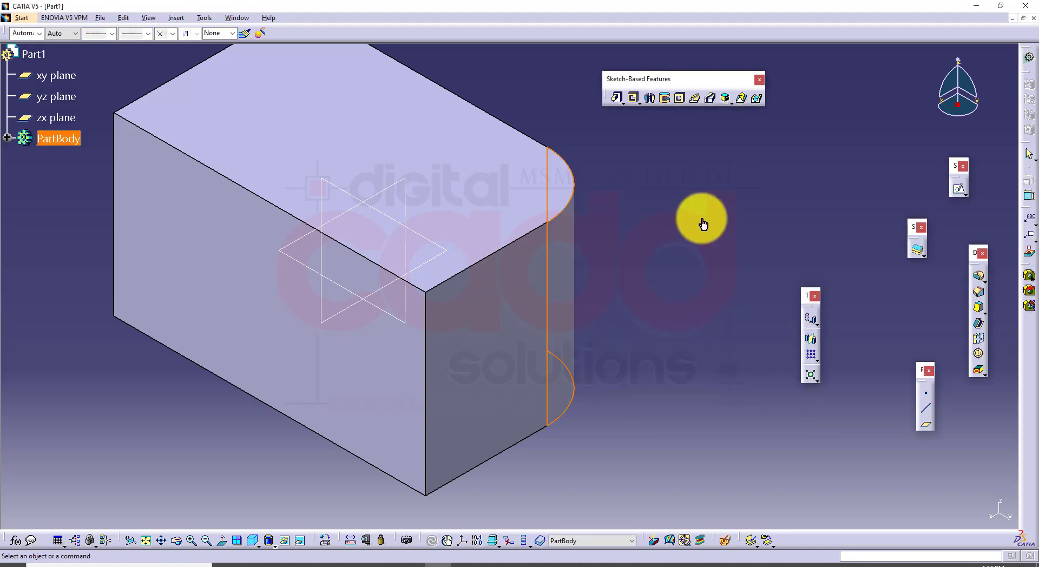
Create a 20 mm blind counterdrilled hole, 65 mm deep with a 120deg V-Bottom, on the top face concentric with the rounded edge
{"action": "left_click", "coordinate": [678, 98]}
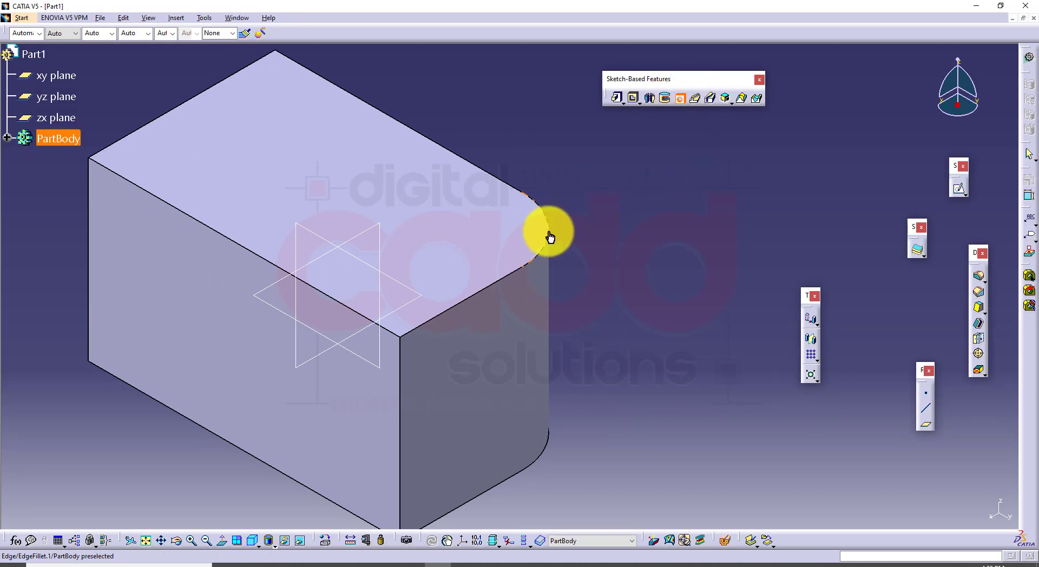
{"action": "left_click", "coordinate": [507, 225]}
{"action": "middle_click_drag", "start_coordinate": [533, 377], "coordinate": [512, 354]}
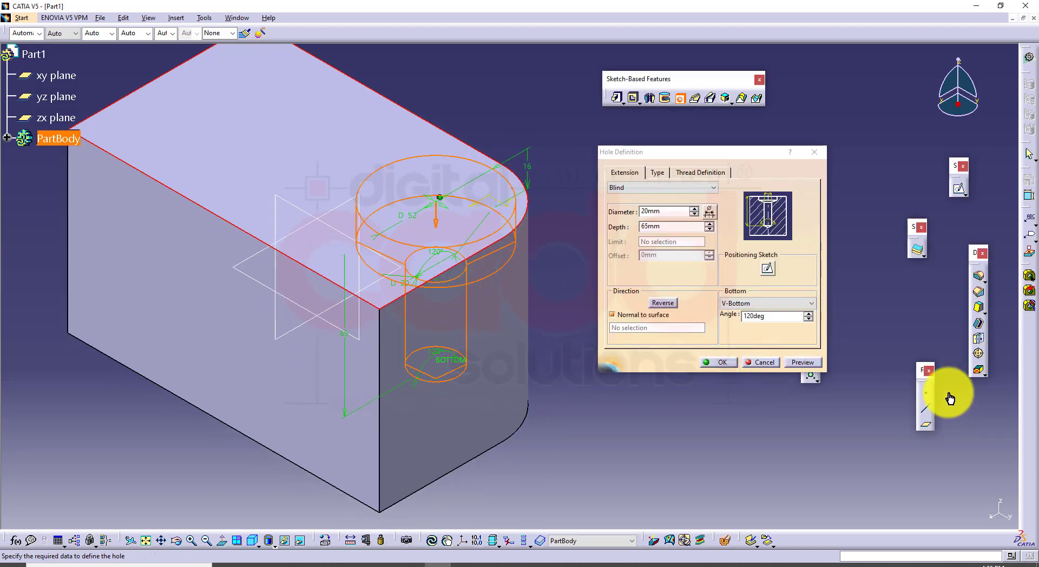
{"action": "left_click", "coordinate": [786, 362]}
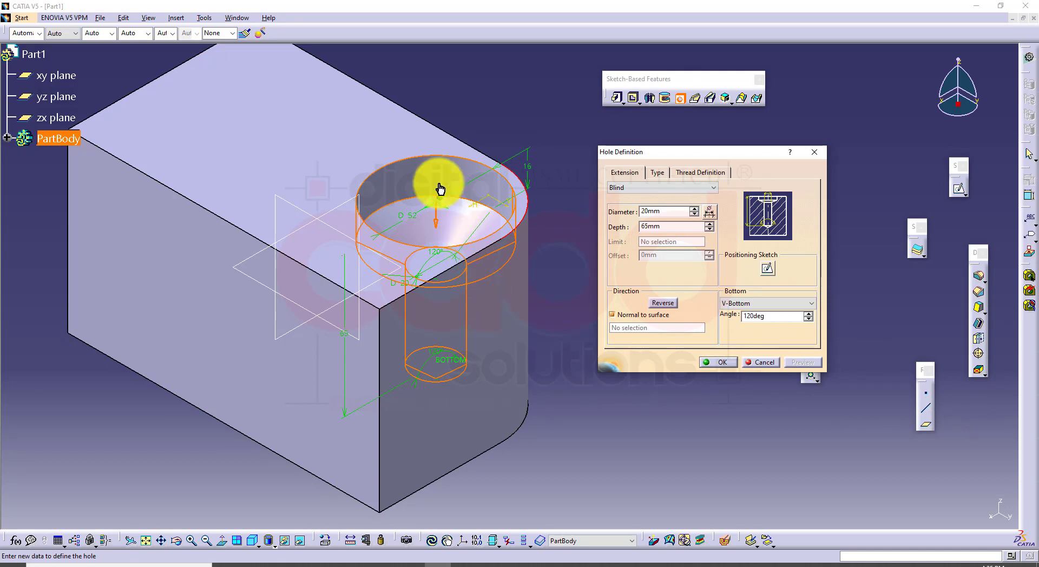
{"action": "left_click", "coordinate": [710, 367]}
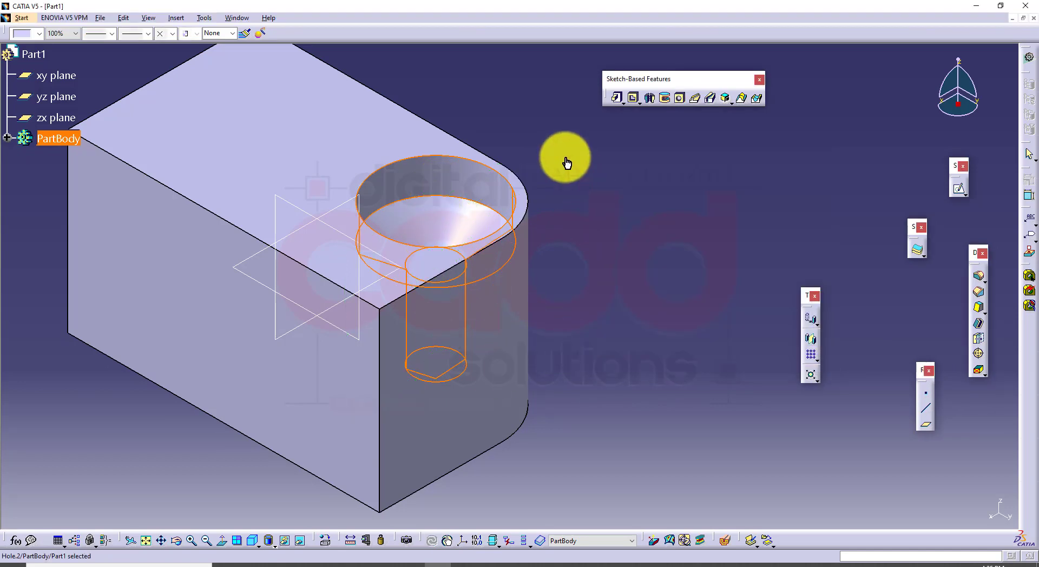
Inspect the counterdrilled hole's alignment with the block's rounded edge from several angles and in isometric view
{"action": "middle_click_drag", "start_coordinate": [563, 161], "coordinate": [540, 148]}
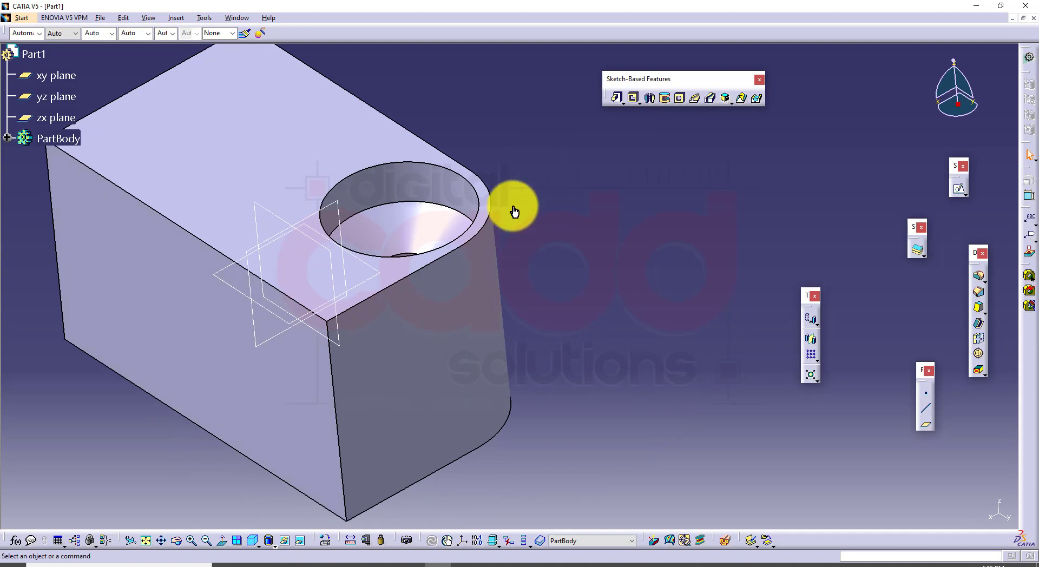
{"action": "left_click", "coordinate": [491, 199]}
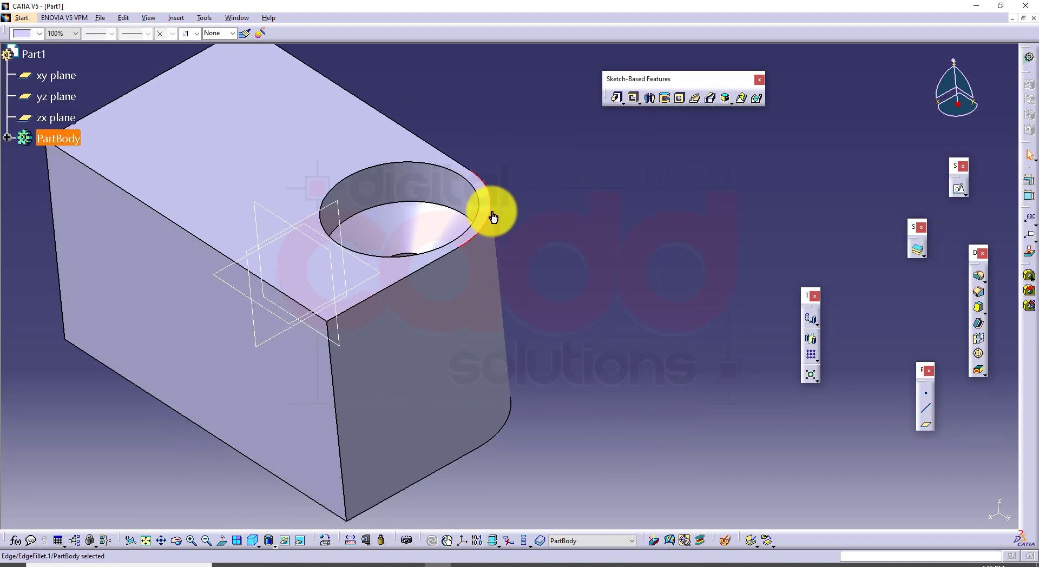
{"action": "middle_click_drag", "start_coordinate": [514, 253], "coordinate": [551, 222]}
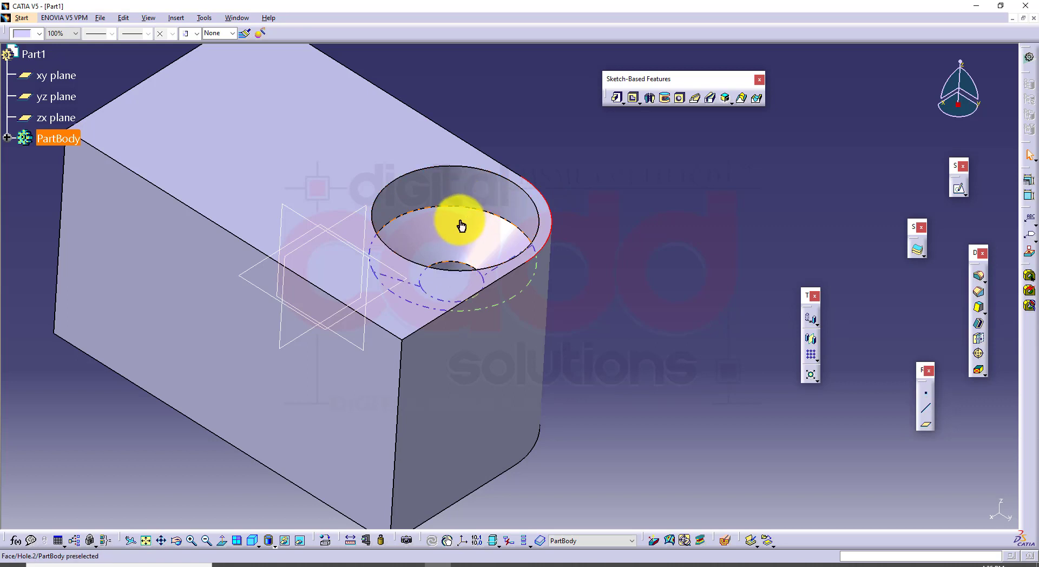
{"action": "left_click", "coordinate": [592, 280]}
{"action": "middle_click_drag", "start_coordinate": [615, 347], "coordinate": [544, 377]}
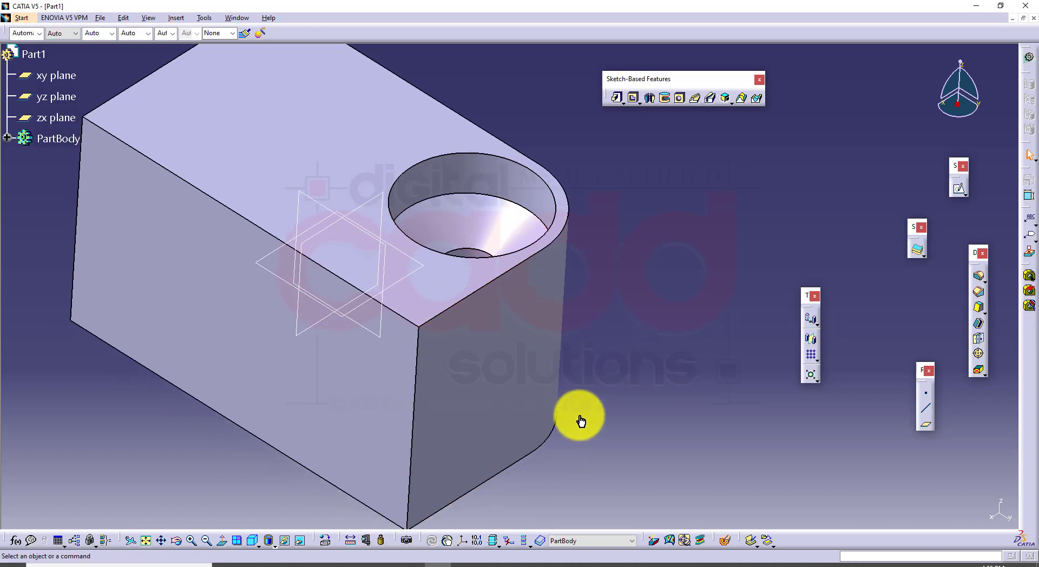
{"action": "left_click", "coordinate": [252, 542]}
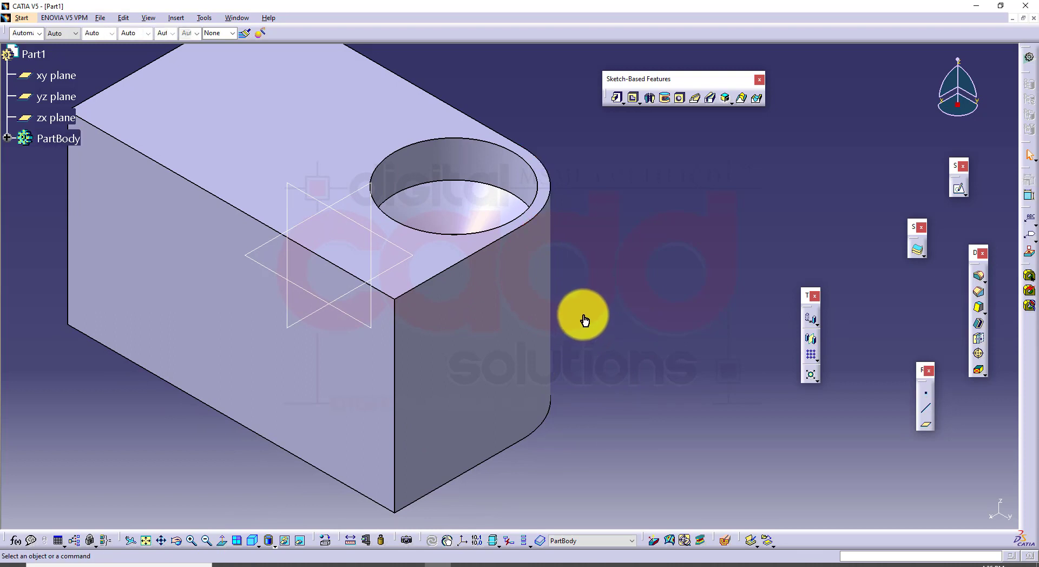
Undo the counterdrilled hole and the edge fillet to restore the plain block
{"action": "key", "text": "ctrl+z"}
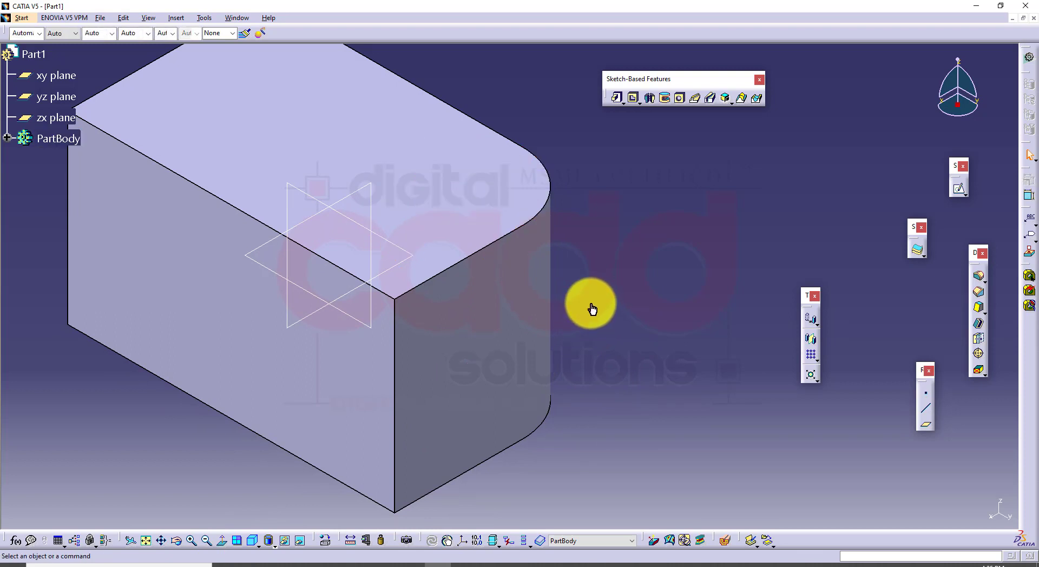
{"action": "key", "text": "ctrl+z"}
{"action": "middle_click_drag", "start_coordinate": [733, 307], "coordinate": [732, 324]}
{"action": "middle_click_drag", "start_coordinate": [699, 285], "coordinate": [690, 306]}
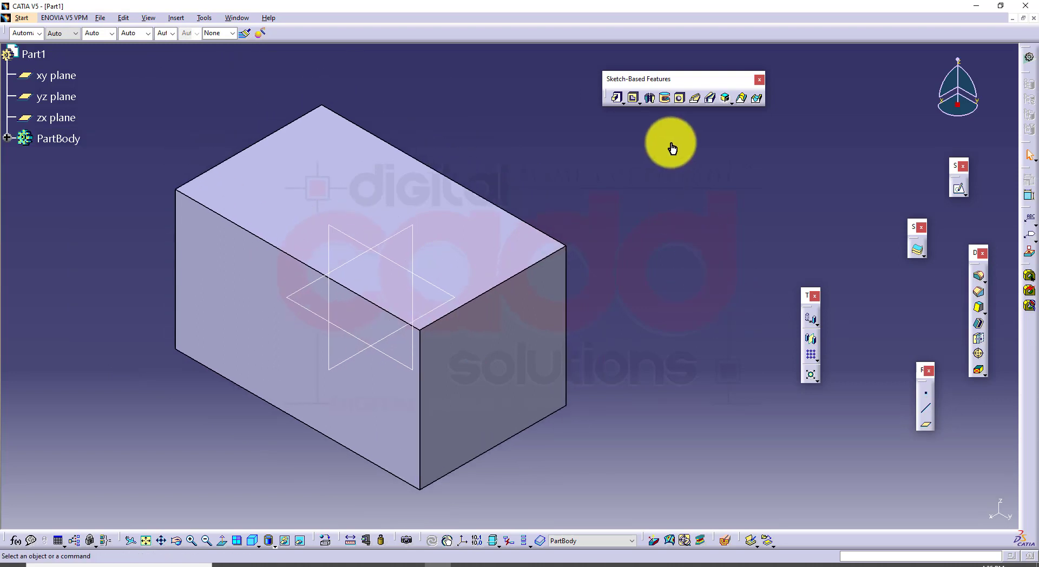
Start a new hole near the middle of the block's top face and set its type to Simple
{"action": "left_click", "coordinate": [680, 98]}
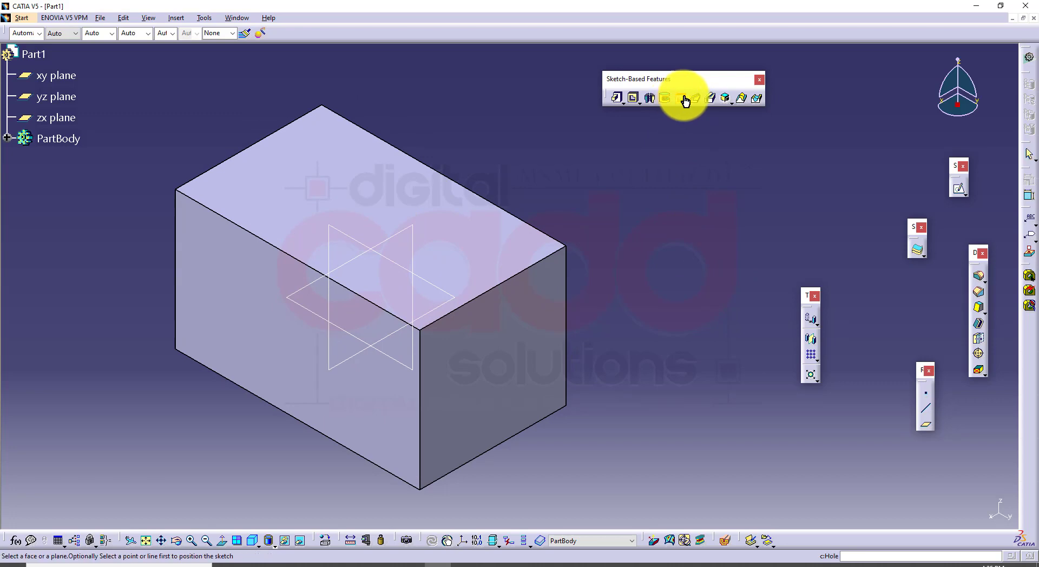
{"action": "left_click", "coordinate": [389, 215]}
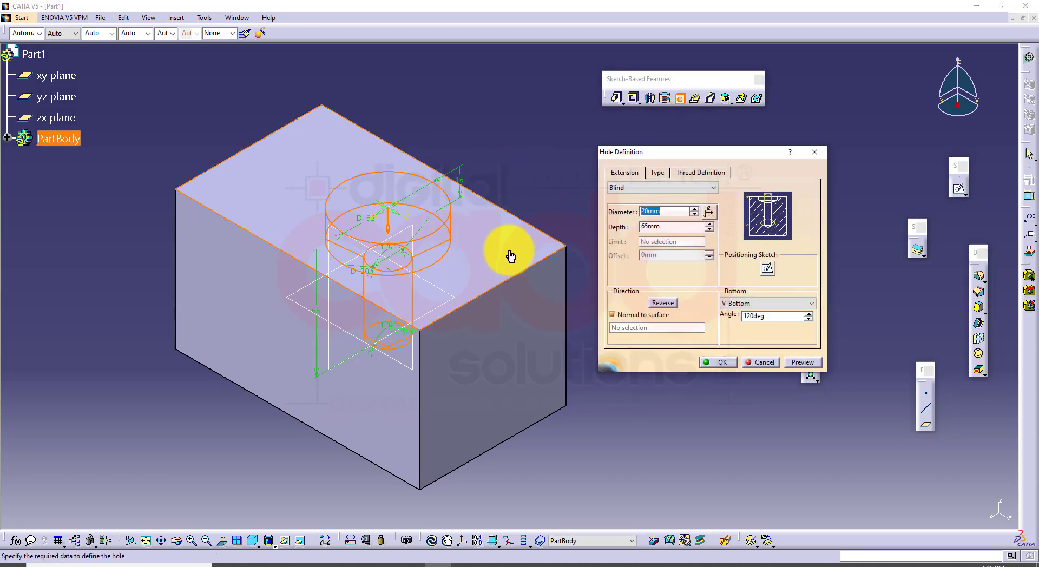
{"action": "left_click", "coordinate": [658, 173]}
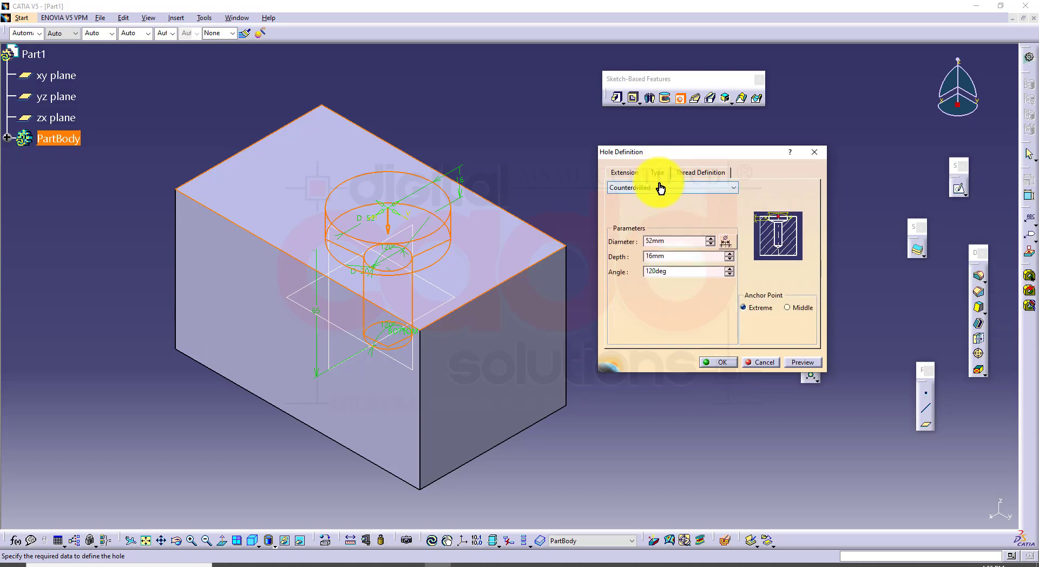
{"action": "left_click", "coordinate": [654, 188]}
{"action": "left_click", "coordinate": [647, 200]}
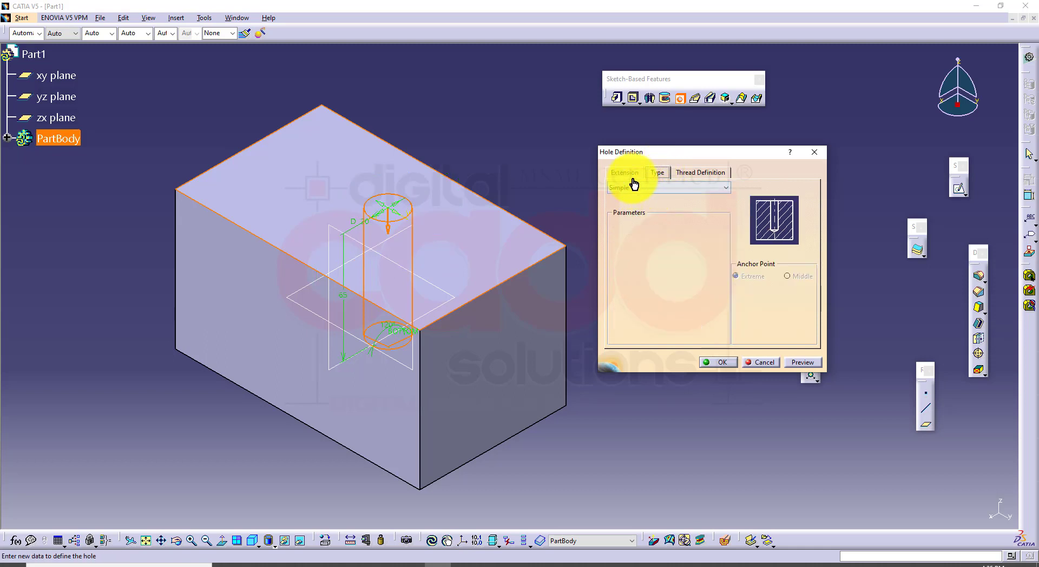
Review the blind hole's diameter and depth settings, and set its bottom to Flat
{"action": "left_click", "coordinate": [621, 173]}
{"action": "double_click", "coordinate": [671, 214]}
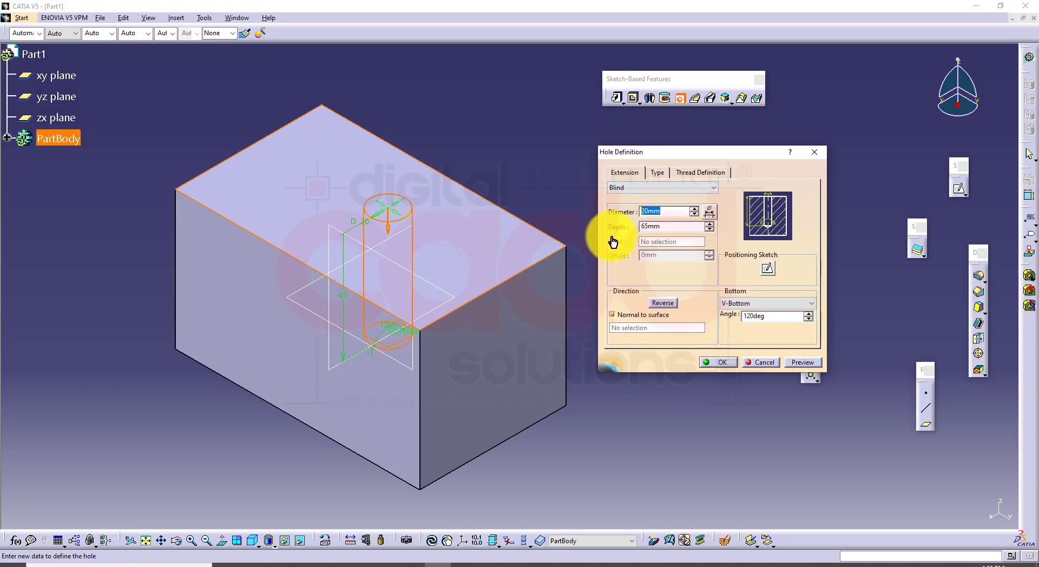
{"action": "left_click_drag", "start_coordinate": [670, 227], "coordinate": [602, 214]}
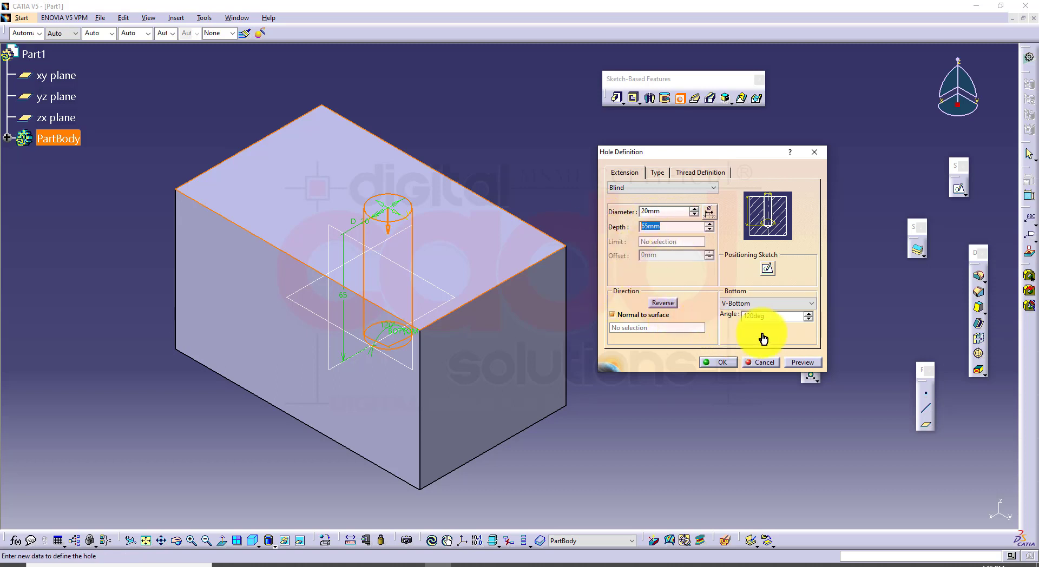
{"action": "left_click", "coordinate": [773, 307]}
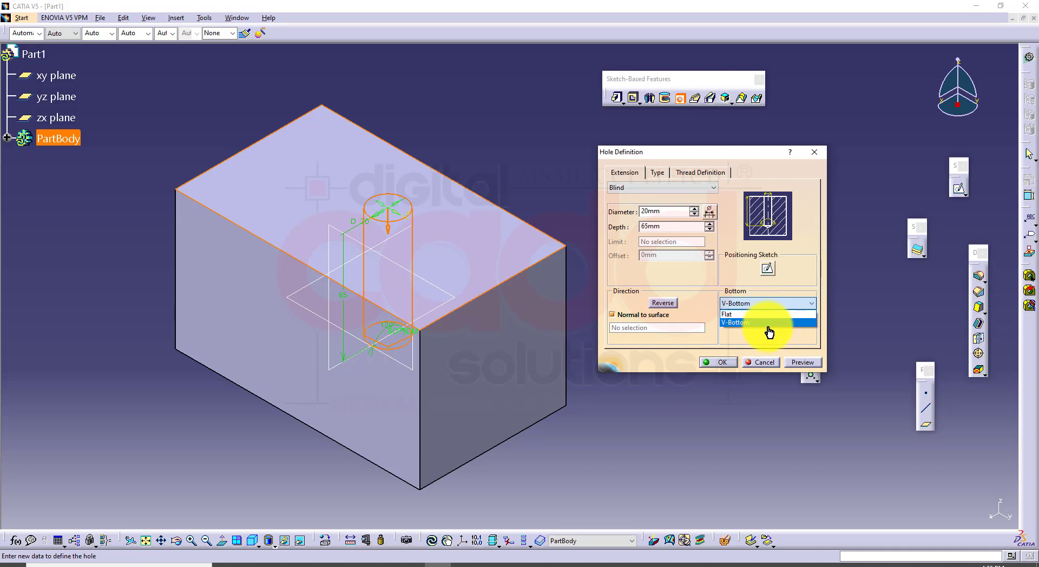
{"action": "left_click", "coordinate": [774, 314]}
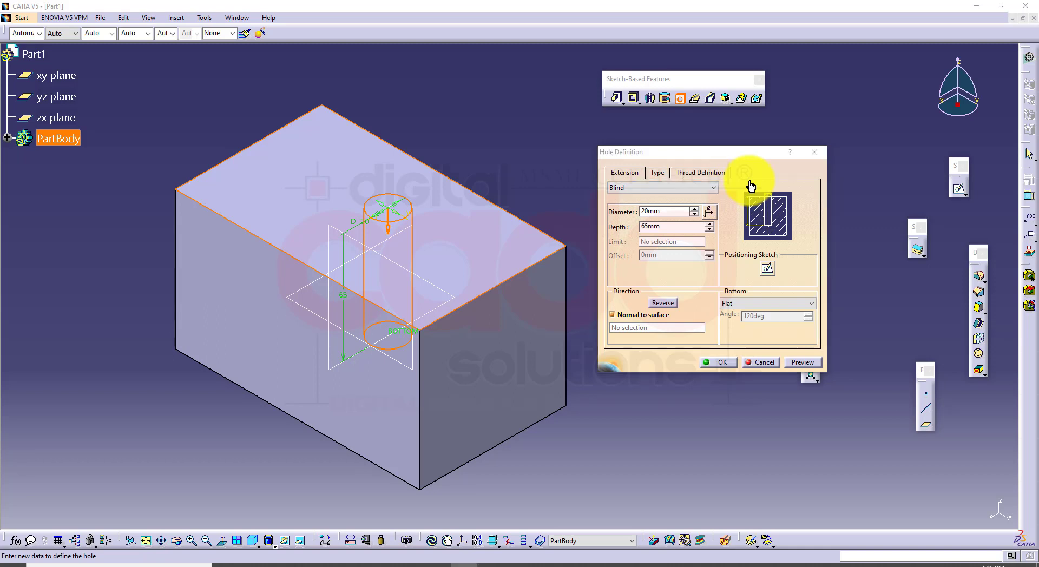
Make the hole threaded and review its bottom type and thread definition settings
{"action": "left_click", "coordinate": [720, 175]}
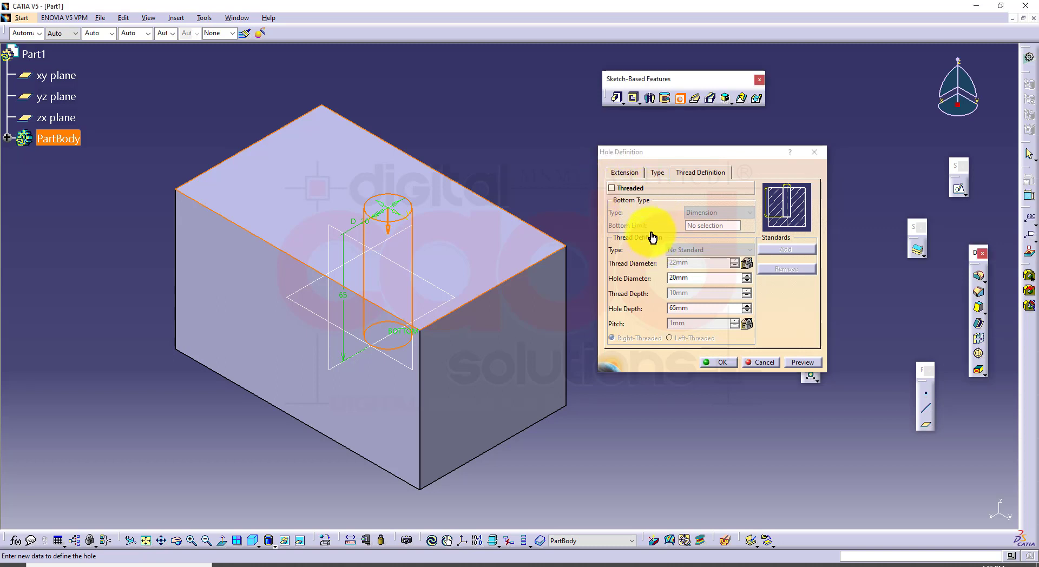
{"action": "left_click", "coordinate": [612, 189]}
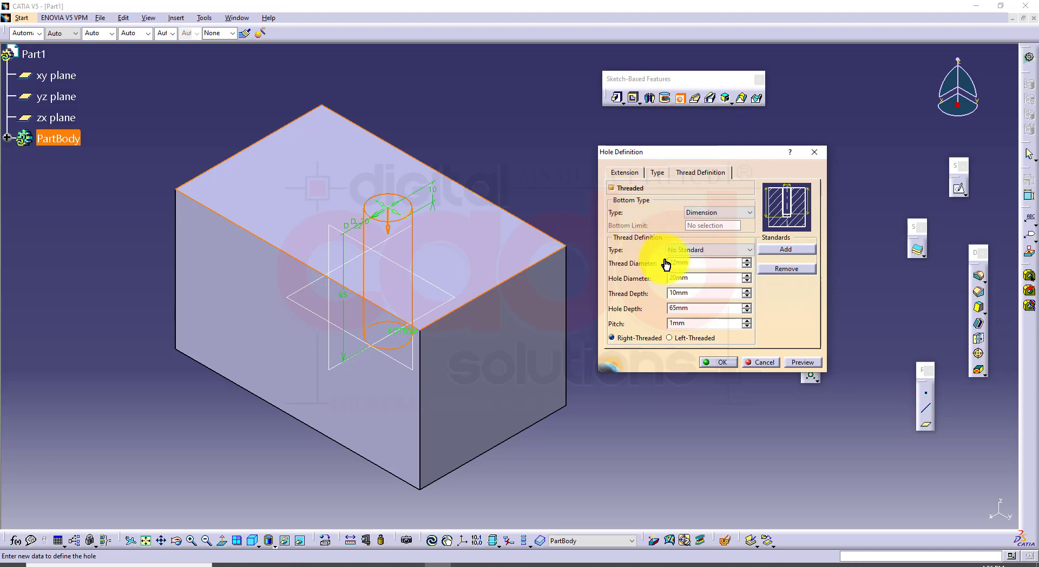
{"action": "left_click", "coordinate": [719, 251]}
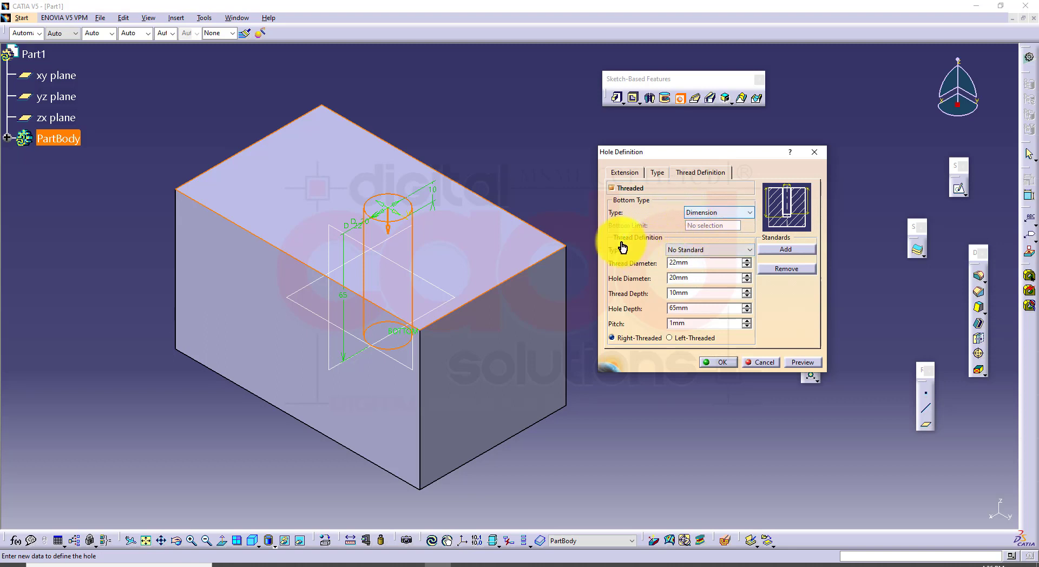
{"action": "mouse_move", "coordinate": [603, 229]}
{"action": "left_mouse_down"}
{"action": "mouse_move", "coordinate": [657, 294]}
{"action": "mouse_move", "coordinate": [767, 352]}
{"action": "mouse_move", "coordinate": [760, 361]}
{"action": "left_mouse_up"}
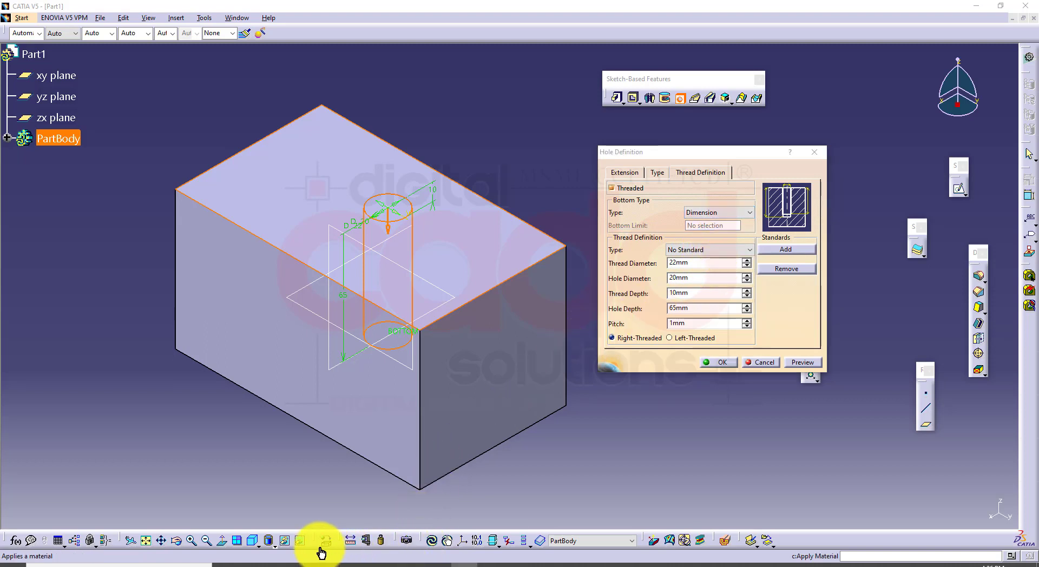
Switch to the assignments PDF and examine the M-6 tapped, M-16 x 2 and countersunk hole callouts in the drawing
{"action": "left_click", "coordinate": [281, 565]}
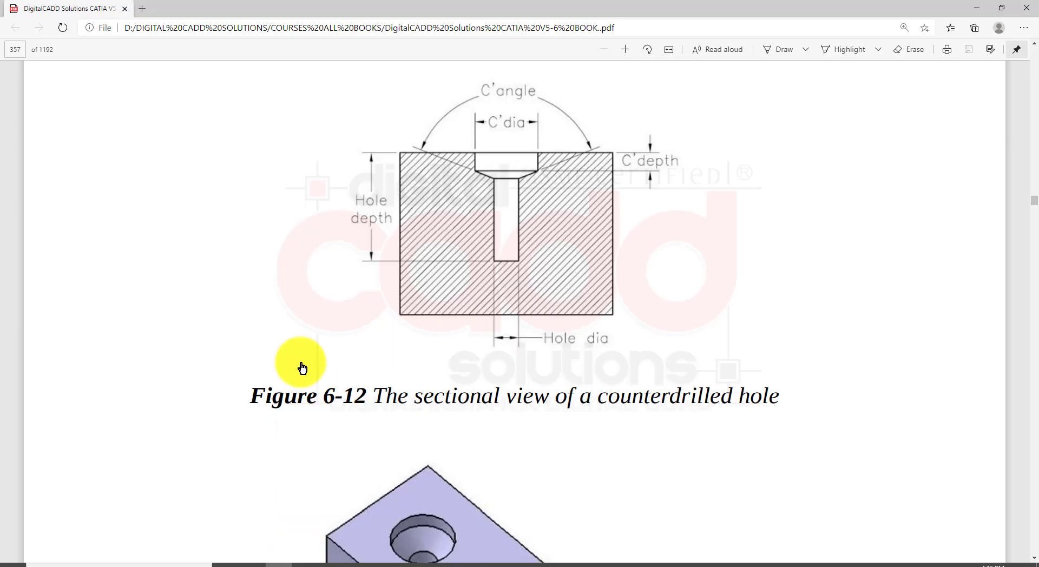
{"action": "left_click", "coordinate": [974, 9]}
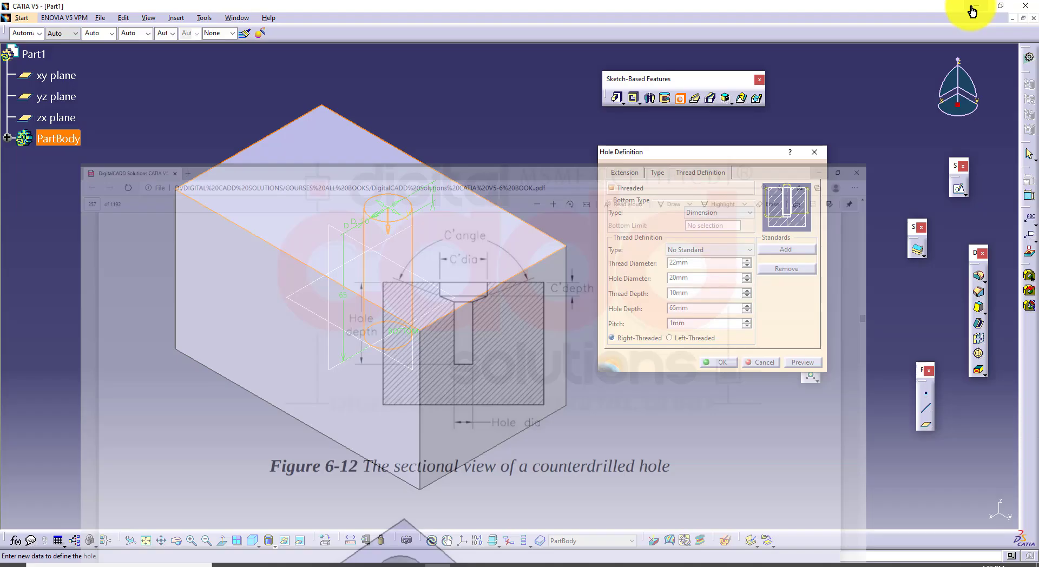
{"action": "scroll", "coordinate": [579, 381], "scroll_direction": "down", "scroll_amount": 2}
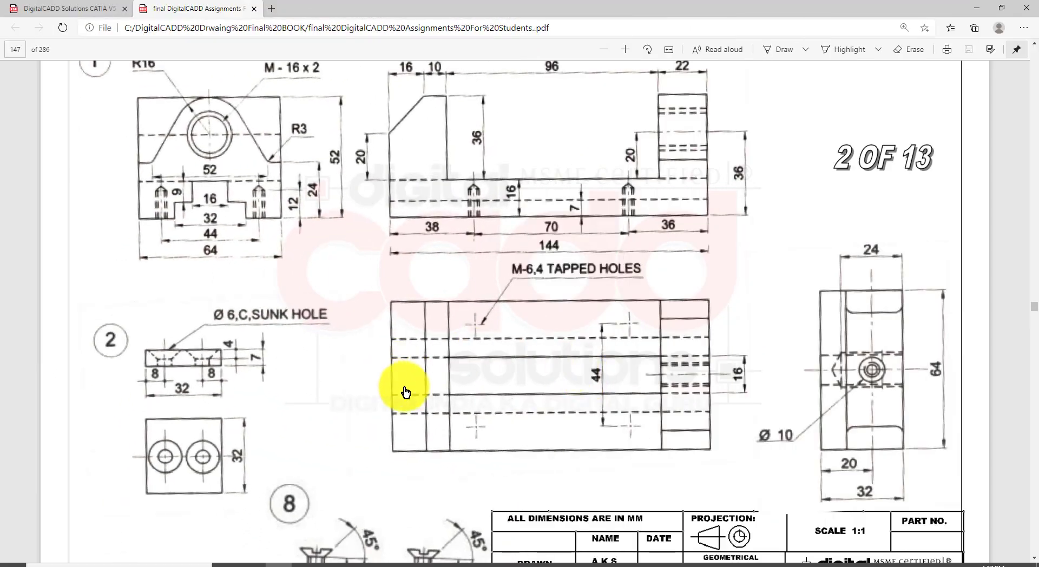
{"action": "left_click_drag", "start_coordinate": [493, 250], "coordinate": [655, 284]}
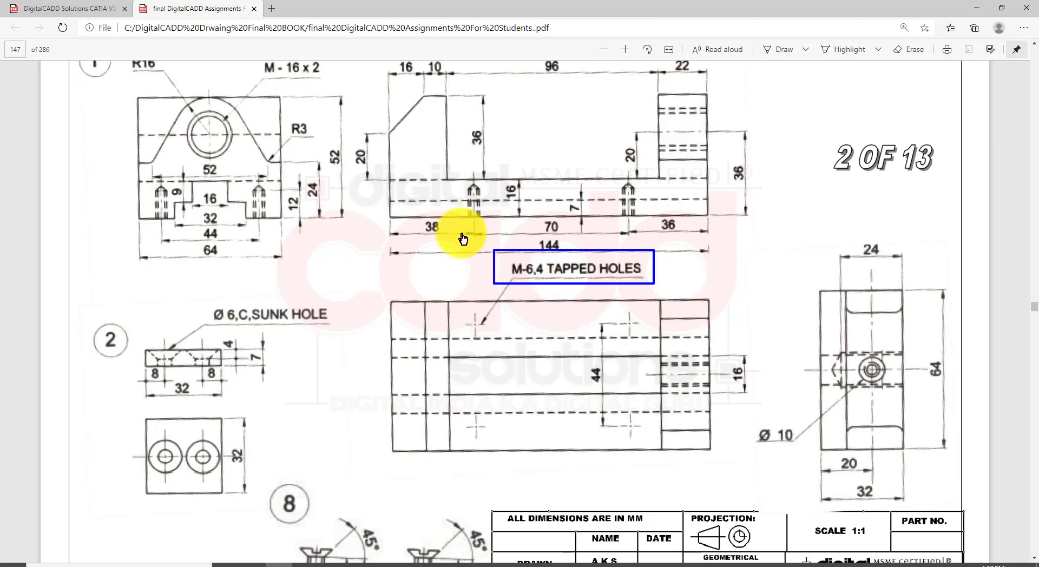
{"action": "left_click_drag", "start_coordinate": [253, 54], "coordinate": [345, 92]}
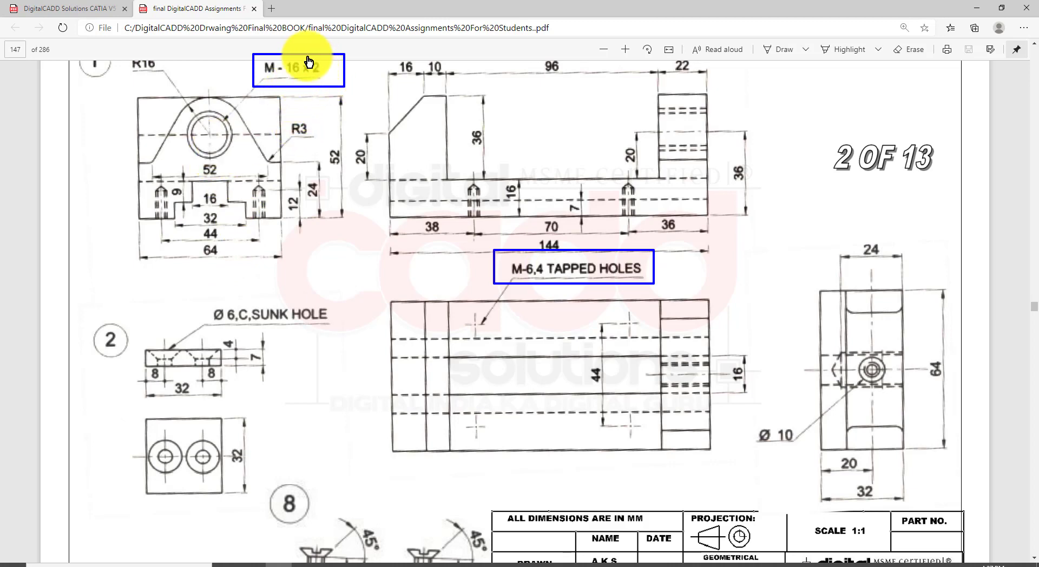
{"action": "left_click_drag", "start_coordinate": [308, 61], "coordinate": [328, 80]}
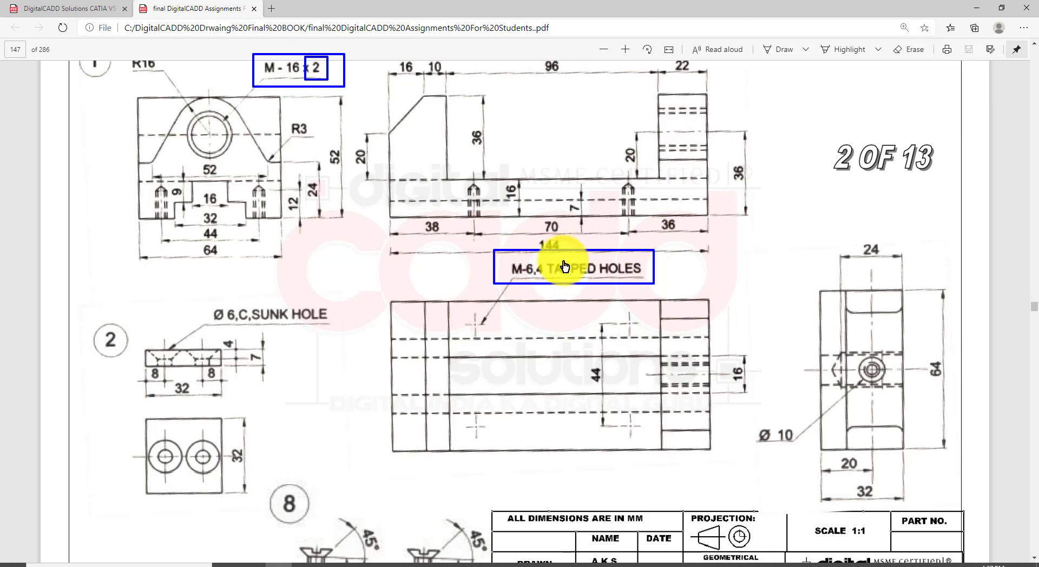
{"action": "mouse_move", "coordinate": [204, 295]}
{"action": "left_mouse_down"}
{"action": "mouse_move", "coordinate": [234, 321]}
{"action": "mouse_move", "coordinate": [341, 347]}
{"action": "mouse_move", "coordinate": [357, 331]}
{"action": "left_mouse_up"}
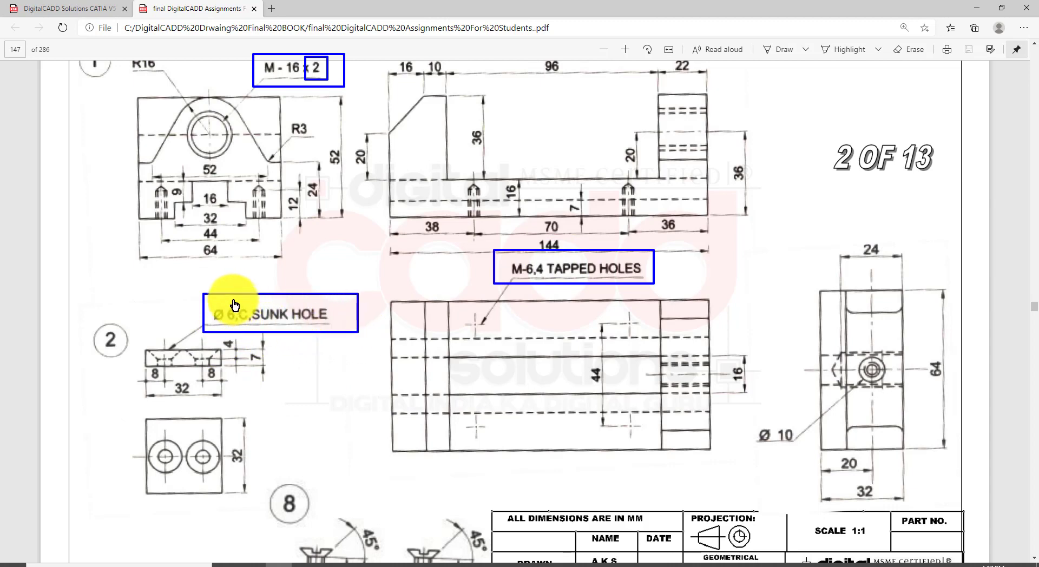
{"action": "mouse_move", "coordinate": [234, 300]}
{"action": "left_mouse_down"}
{"action": "mouse_move", "coordinate": [254, 332]}
{"action": "mouse_move", "coordinate": [246, 327]}
{"action": "mouse_move", "coordinate": [330, 328]}
{"action": "left_mouse_up"}
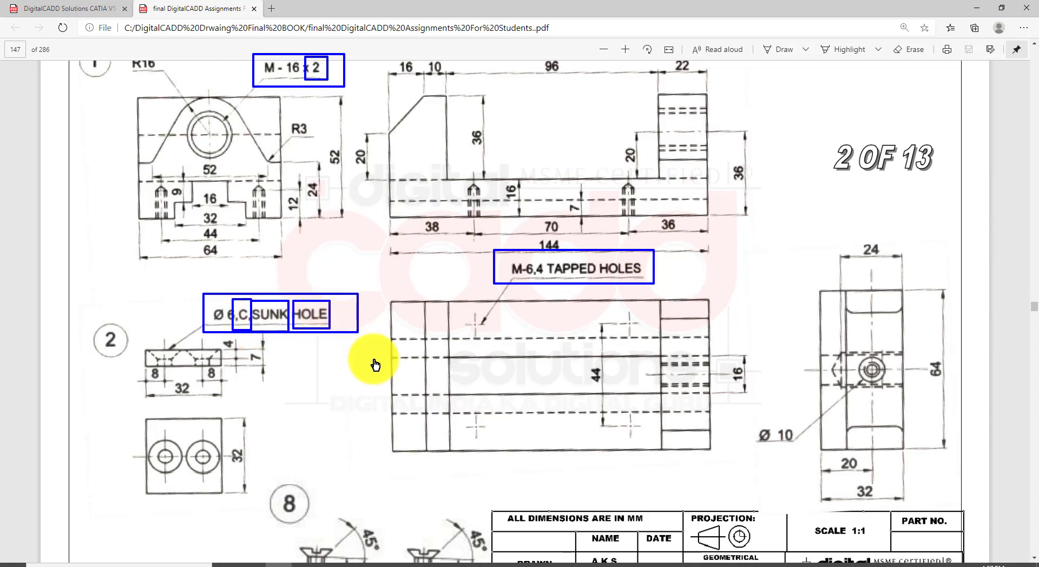
{"action": "key", "text": "Escape"}
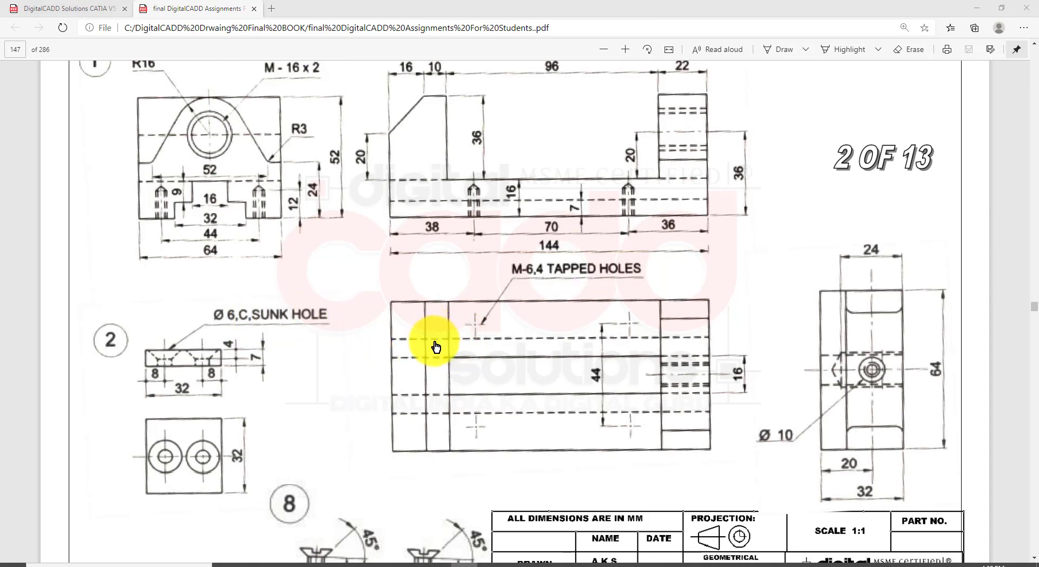
Compare the tapped hole callout with the M-16 x 2 thread and pitch callout, and return to CATIA
{"action": "left_click_drag", "start_coordinate": [498, 251], "coordinate": [662, 292]}
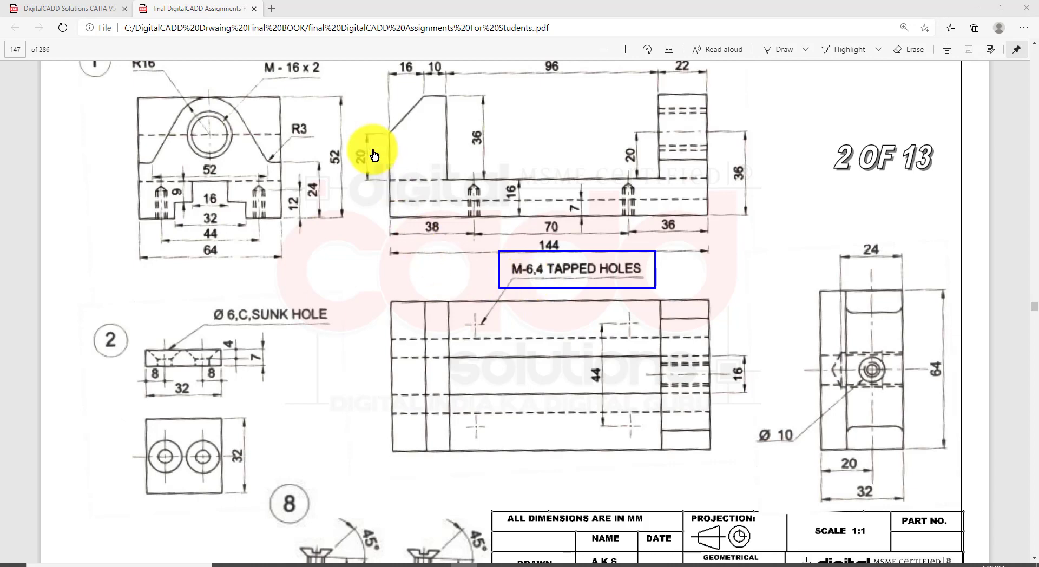
{"action": "mouse_move", "coordinate": [258, 51]}
{"action": "left_mouse_down"}
{"action": "mouse_move", "coordinate": [320, 87]}
{"action": "mouse_move", "coordinate": [331, 84]}
{"action": "left_mouse_up"}
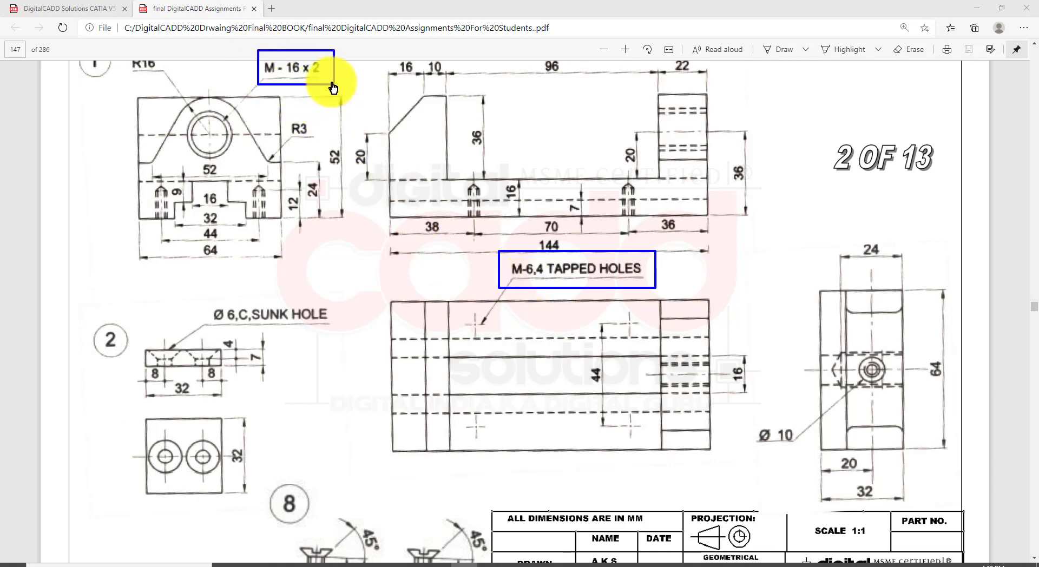
{"action": "left_click_drag", "start_coordinate": [305, 53], "coordinate": [333, 67]}
{"action": "key", "text": "Escape"}
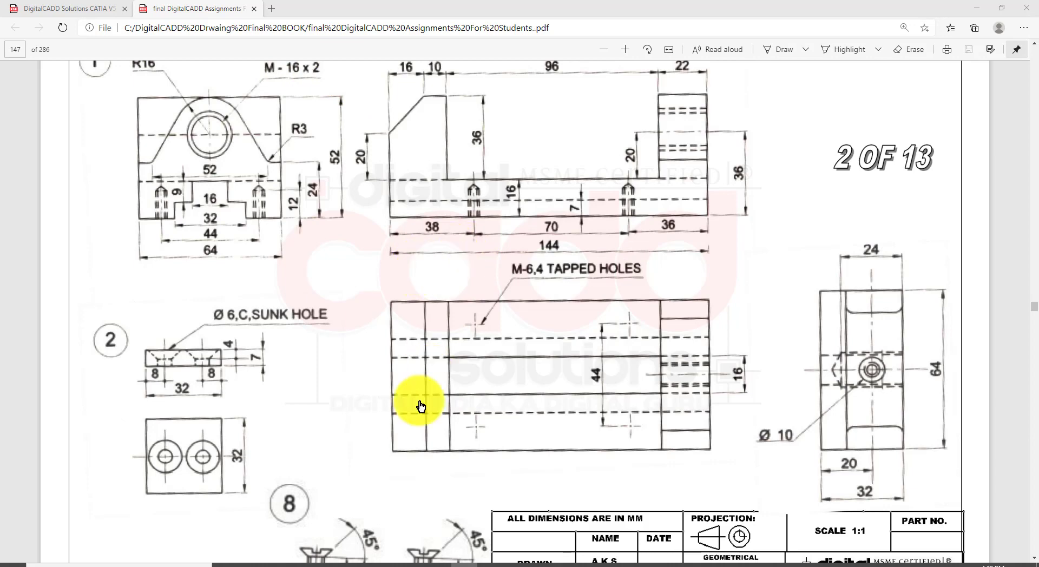
{"action": "left_click", "coordinate": [448, 549]}
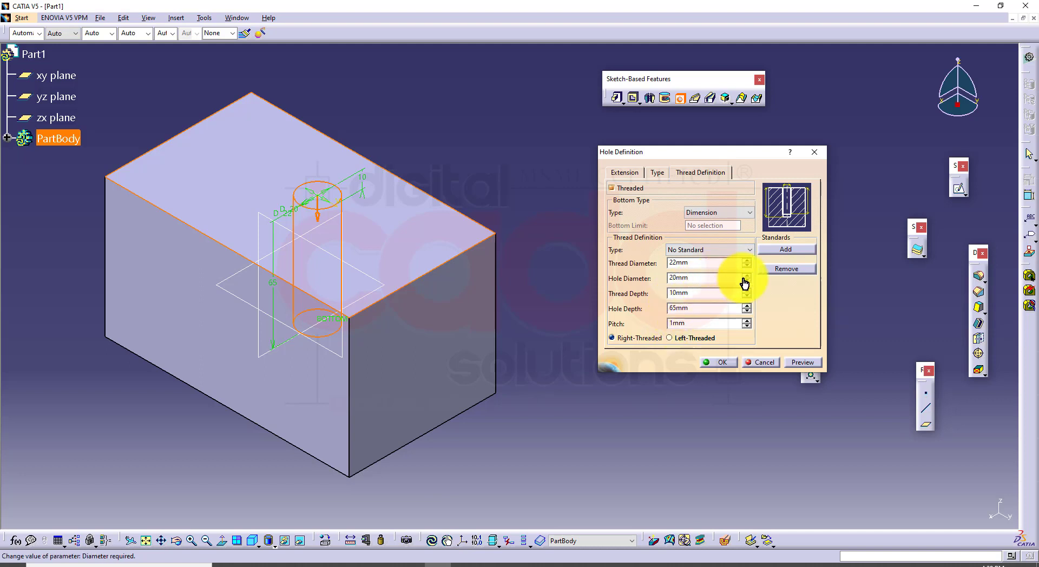
Set the thread type to Metric Thin Pitch and review the thread descriptions it offers
{"action": "left_click", "coordinate": [725, 250]}
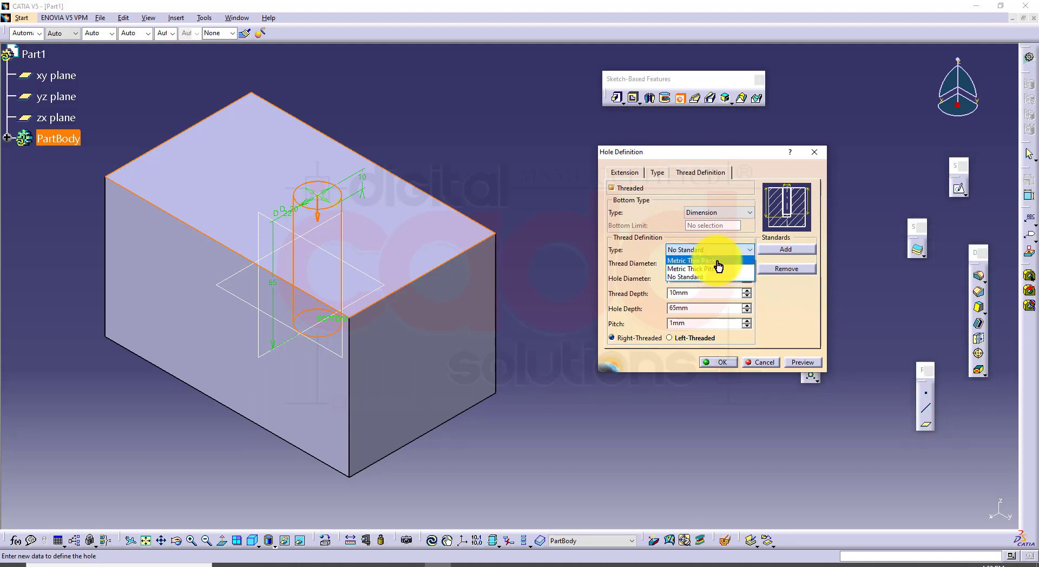
{"action": "left_click", "coordinate": [717, 261]}
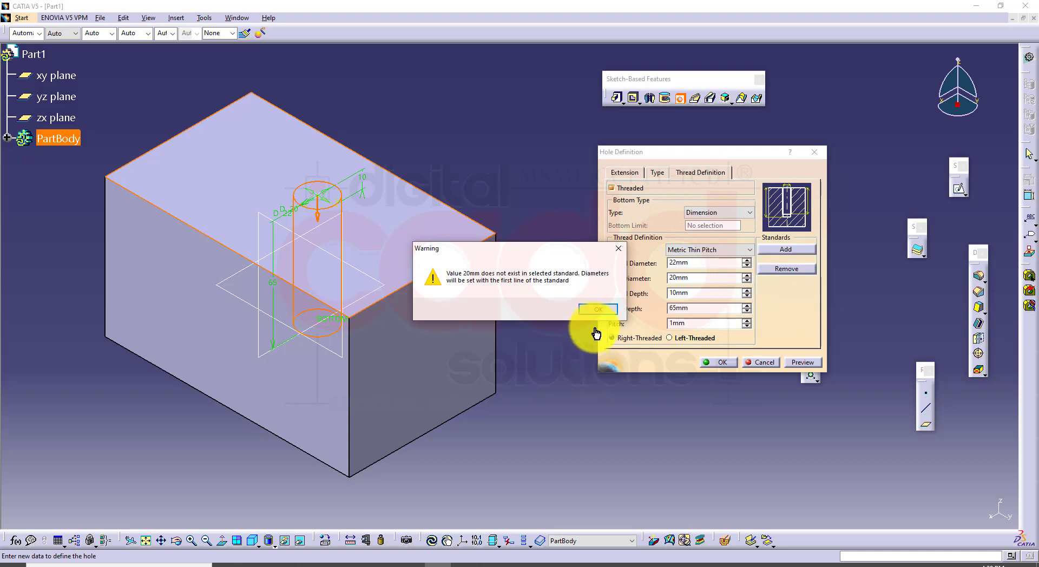
{"action": "left_click", "coordinate": [600, 311]}
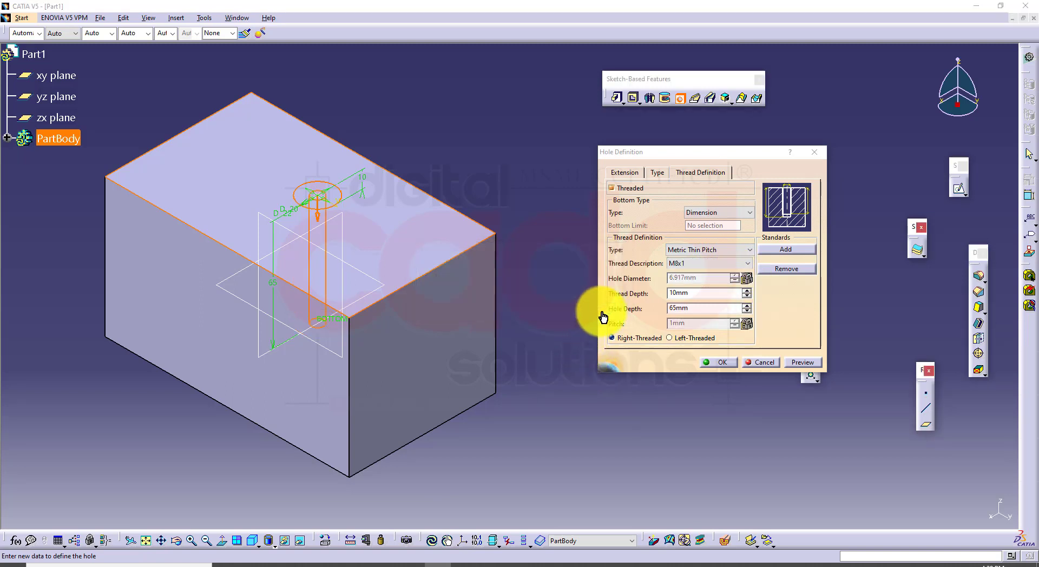
{"action": "left_click", "coordinate": [703, 264]}
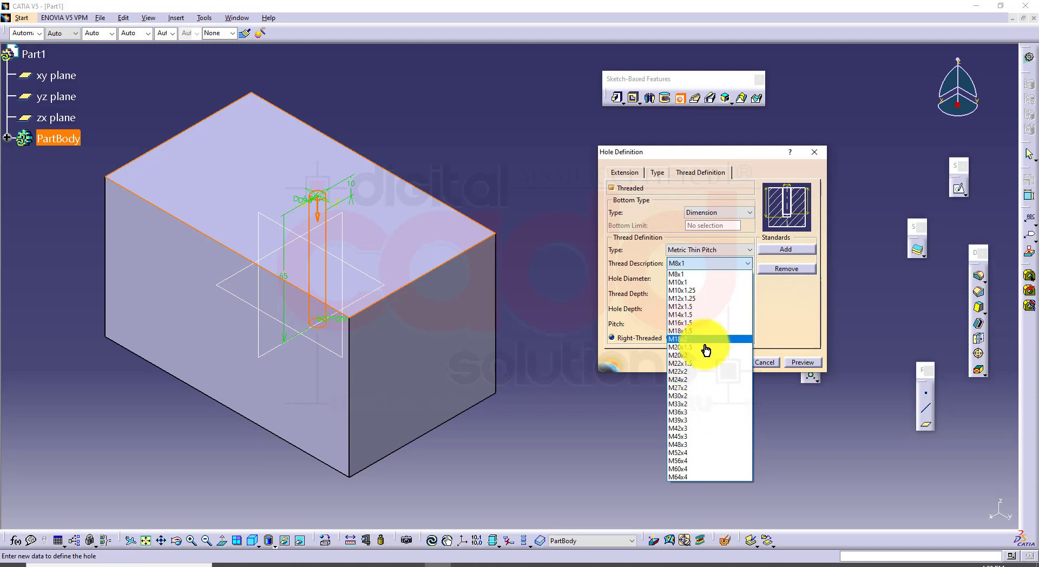
{"action": "left_click", "coordinate": [781, 310]}
Set the thread type to Metric Thick Pitch and choose the M16 thread description
{"action": "left_click", "coordinate": [712, 251]}
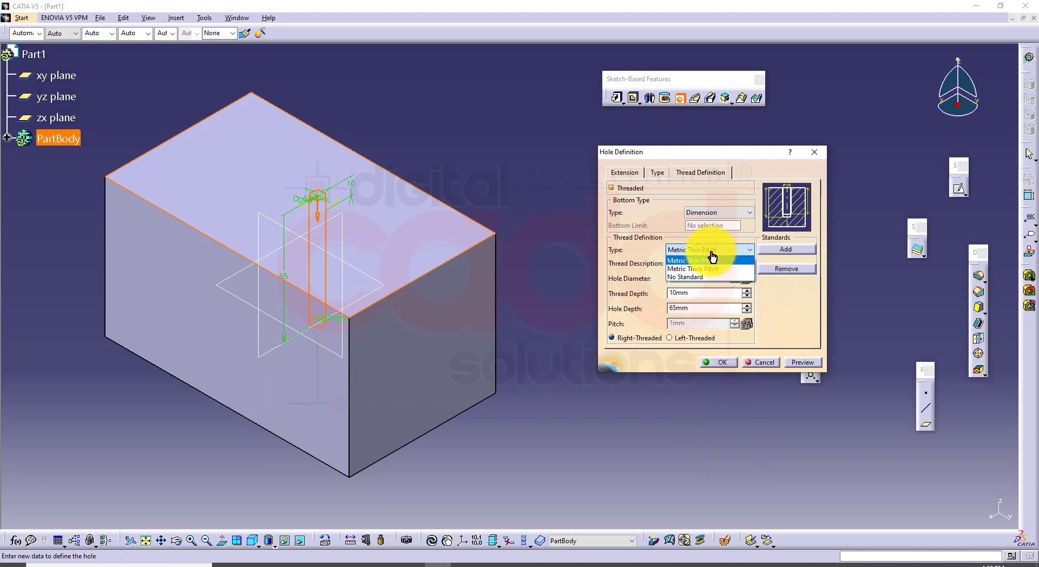
{"action": "left_click", "coordinate": [713, 269]}
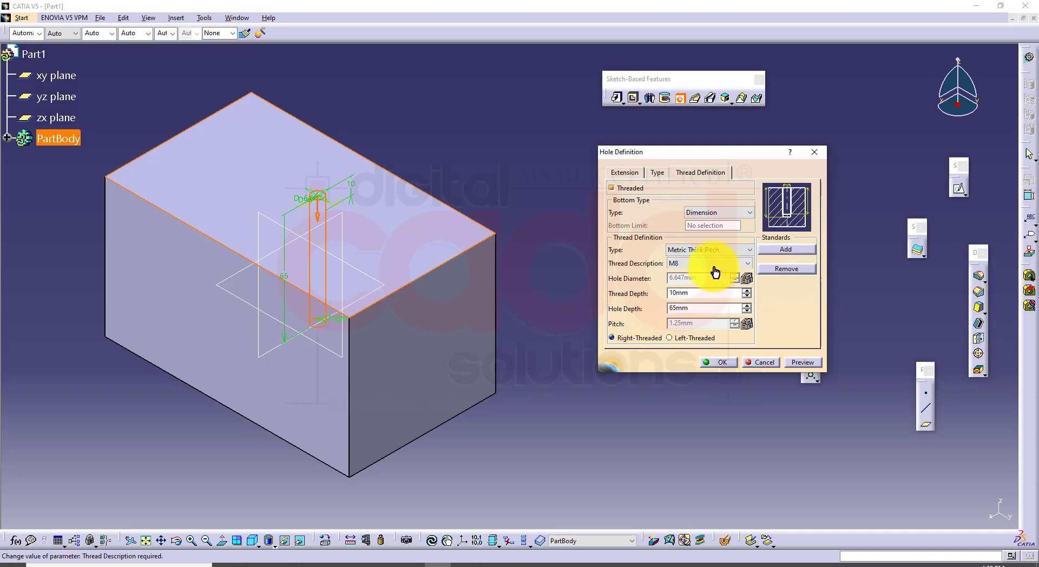
{"action": "left_click", "coordinate": [712, 265]}
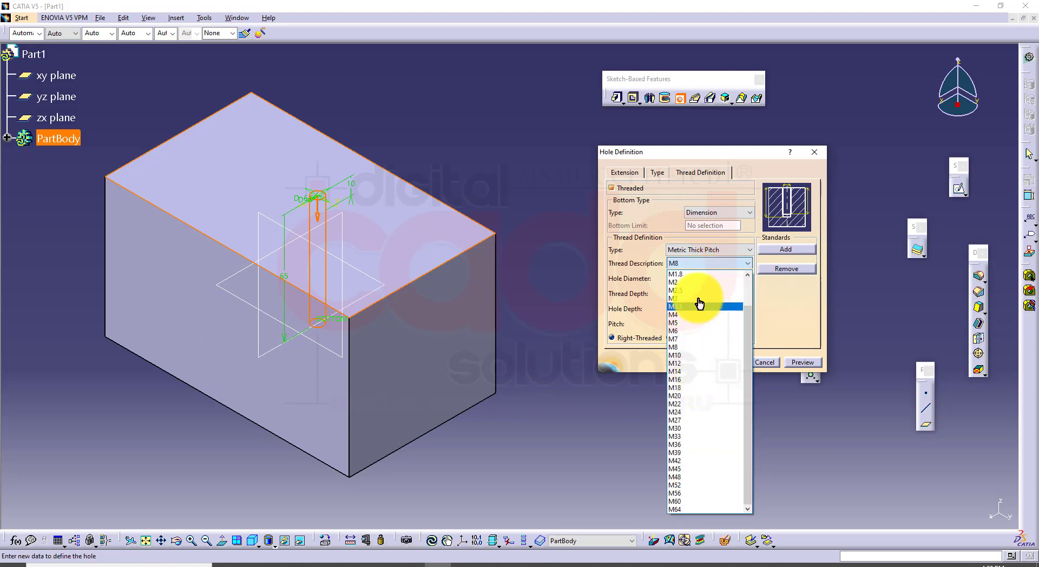
{"action": "left_click_drag", "start_coordinate": [747, 335], "coordinate": [750, 293]}
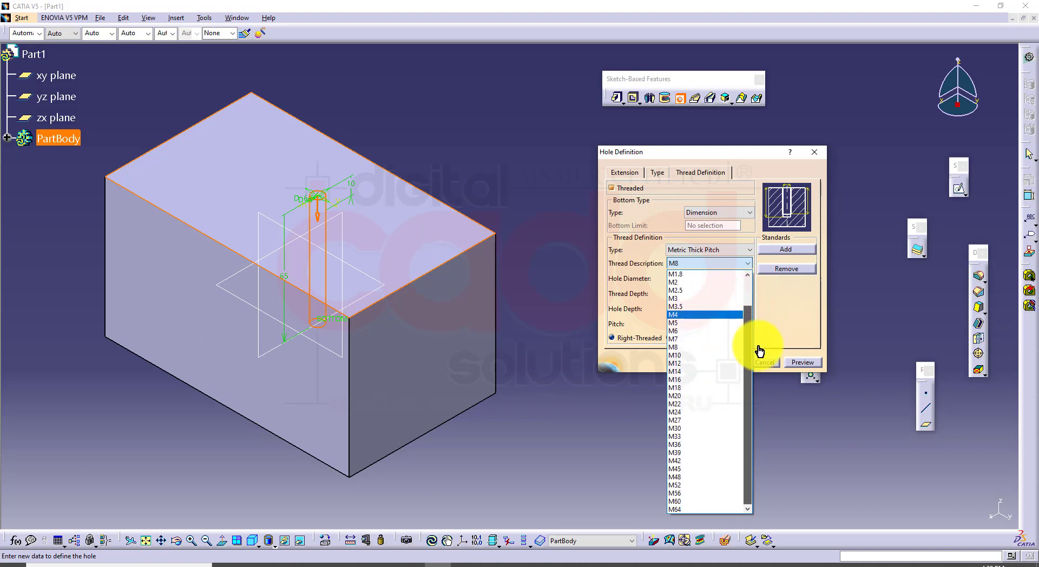
{"action": "scroll", "coordinate": [733, 456], "scroll_direction": "down", "scroll_amount": 1}
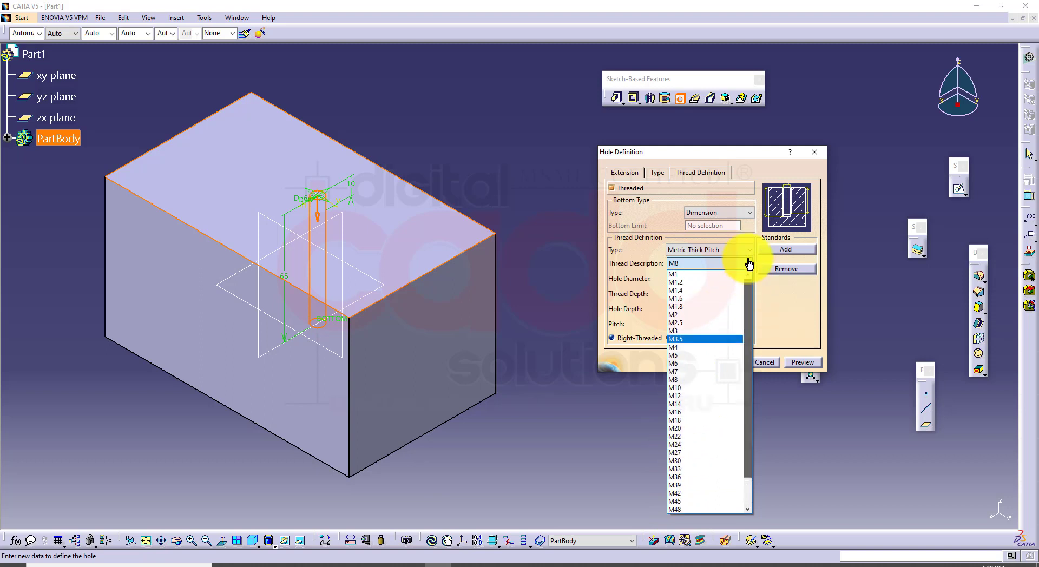
{"action": "scroll", "coordinate": [719, 270], "scroll_direction": "up", "scroll_amount": 2}
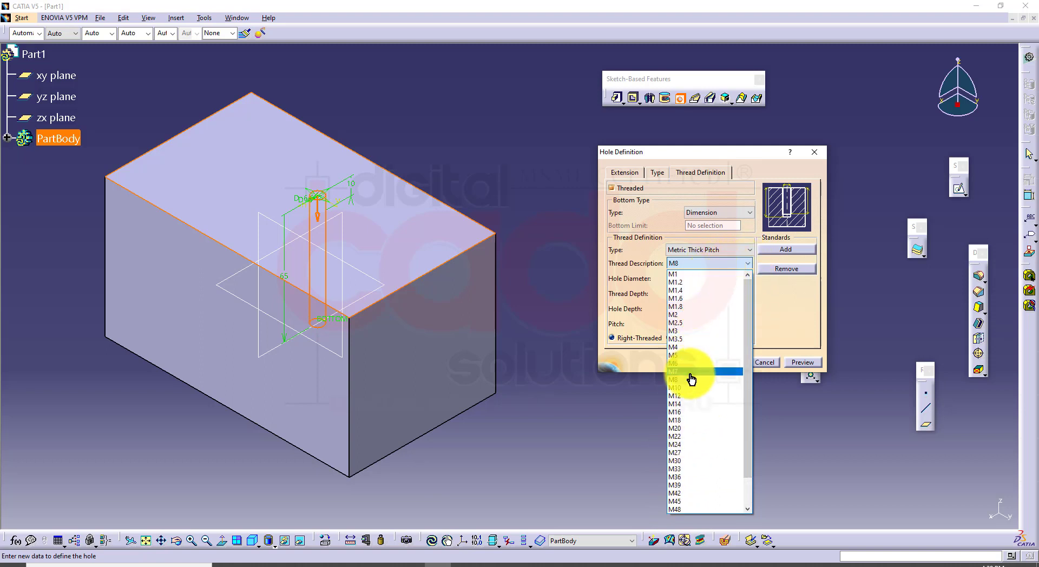
{"action": "left_click", "coordinate": [687, 413]}
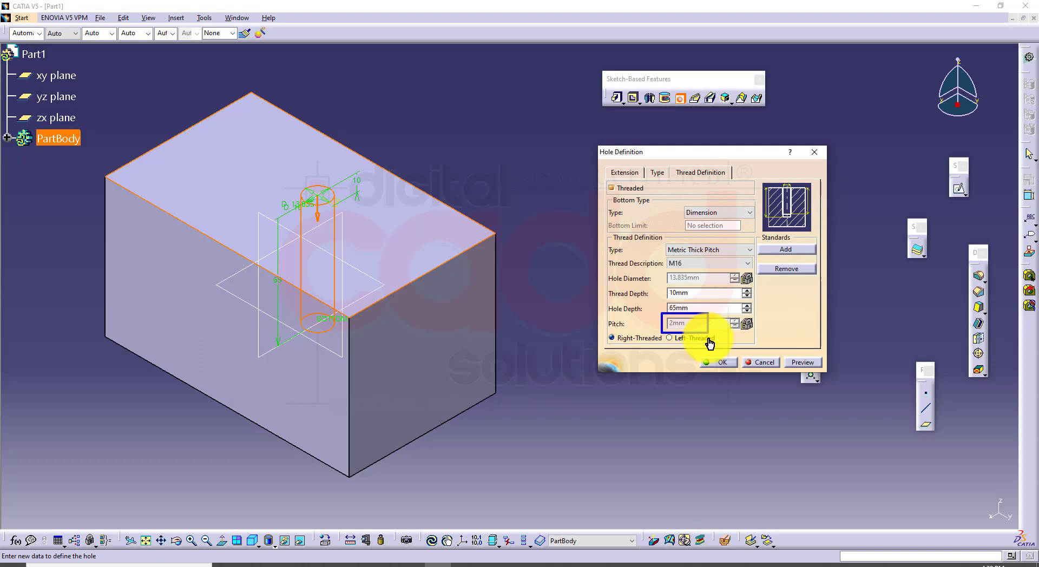
Change the thread type to Metric Thin Pitch with the M16x1.5 thread description
{"action": "left_click", "coordinate": [730, 250]}
{"action": "left_click", "coordinate": [720, 262]}
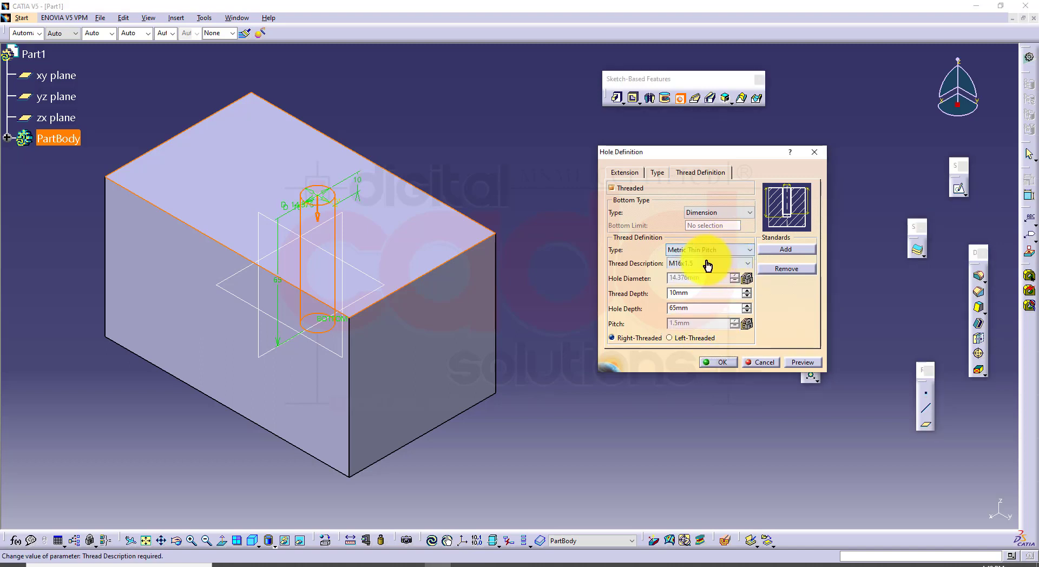
{"action": "left_click", "coordinate": [713, 265]}
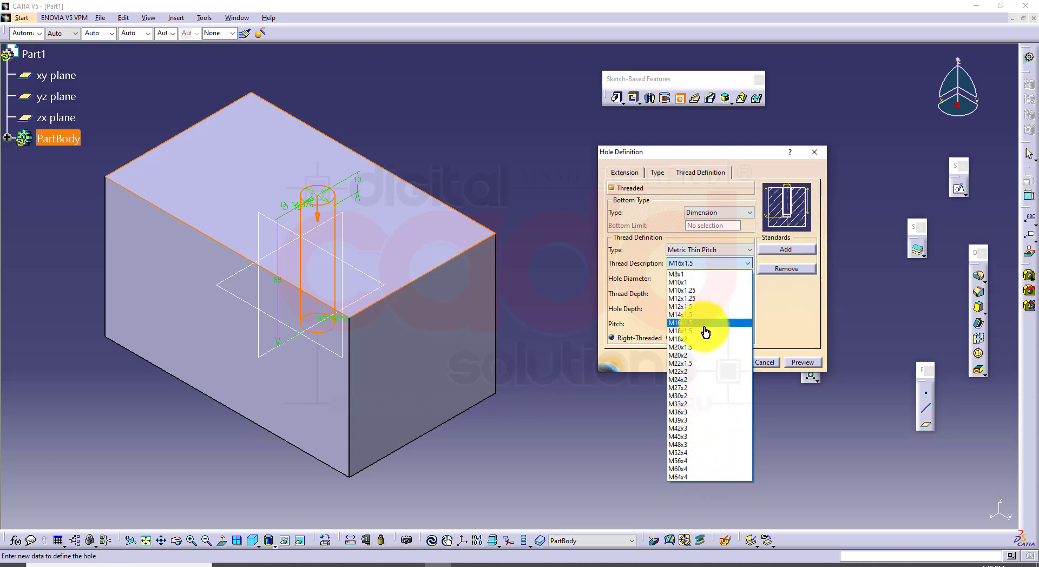
{"action": "left_click", "coordinate": [704, 323]}
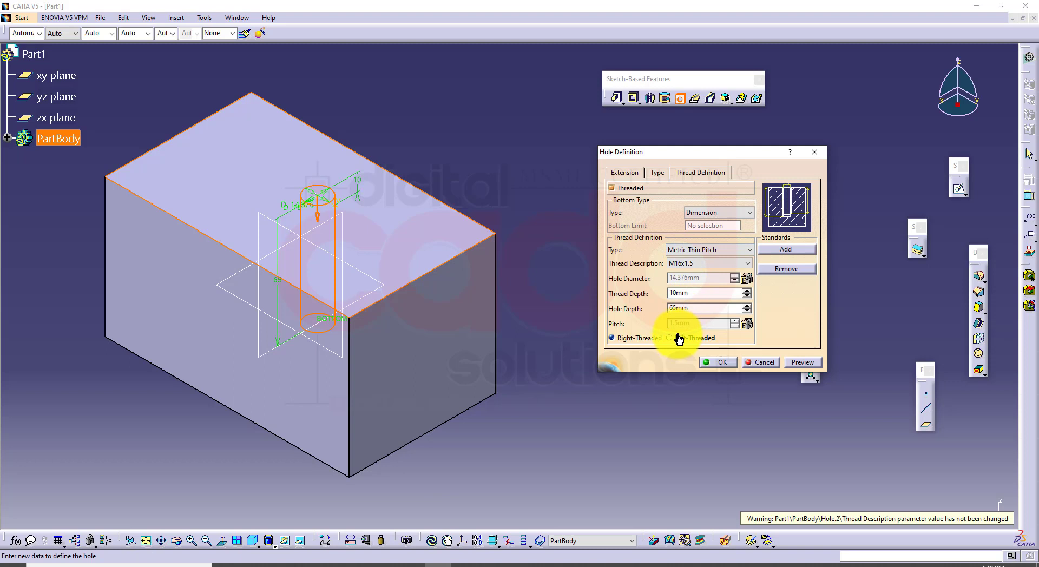
Set the thread type to No Standard and review the editable diameter, depth and pitch values
{"action": "left_click", "coordinate": [719, 249]}
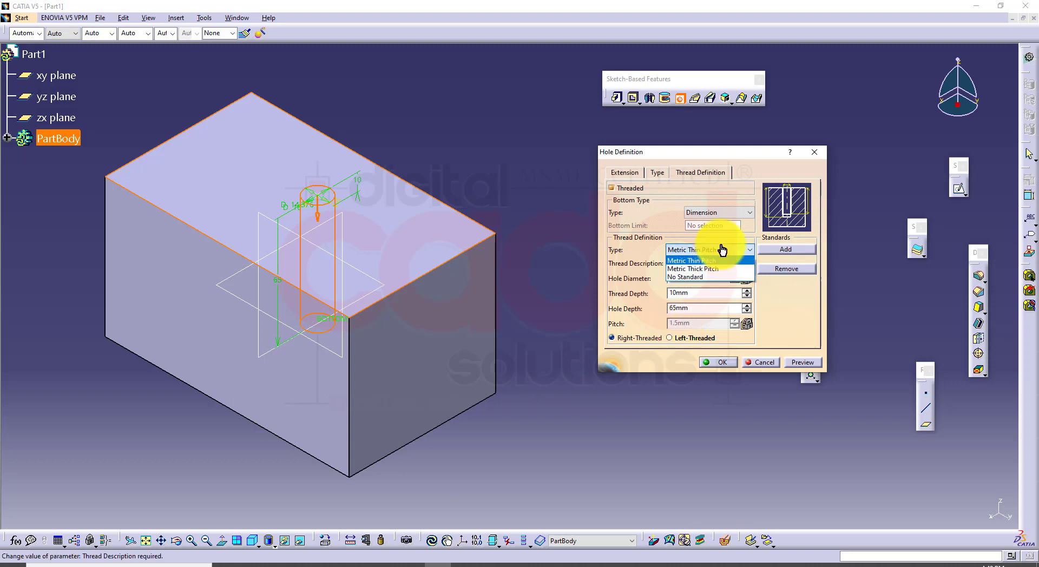
{"action": "left_click", "coordinate": [716, 277]}
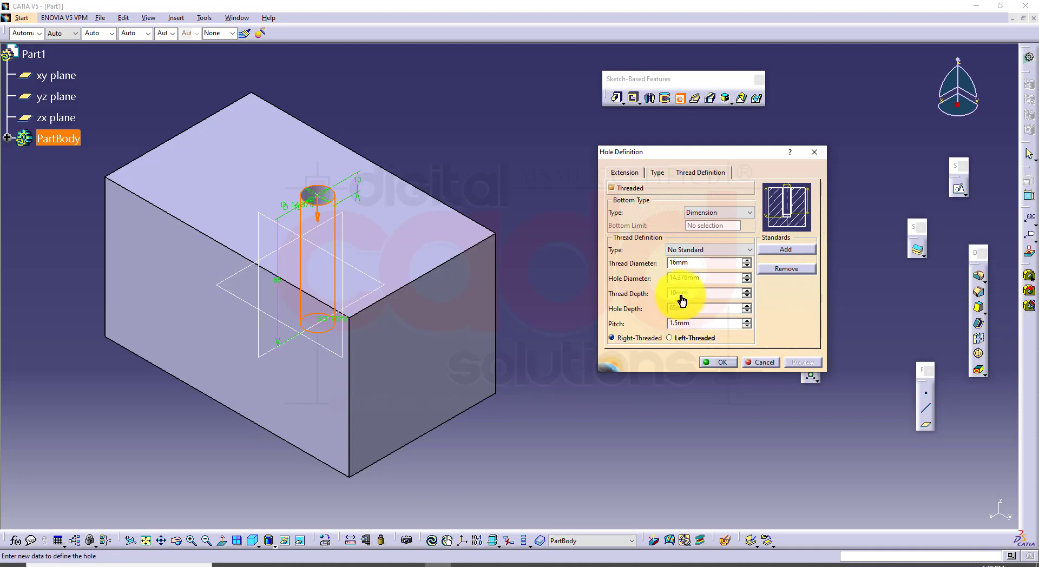
{"action": "double_click", "coordinate": [702, 324]}
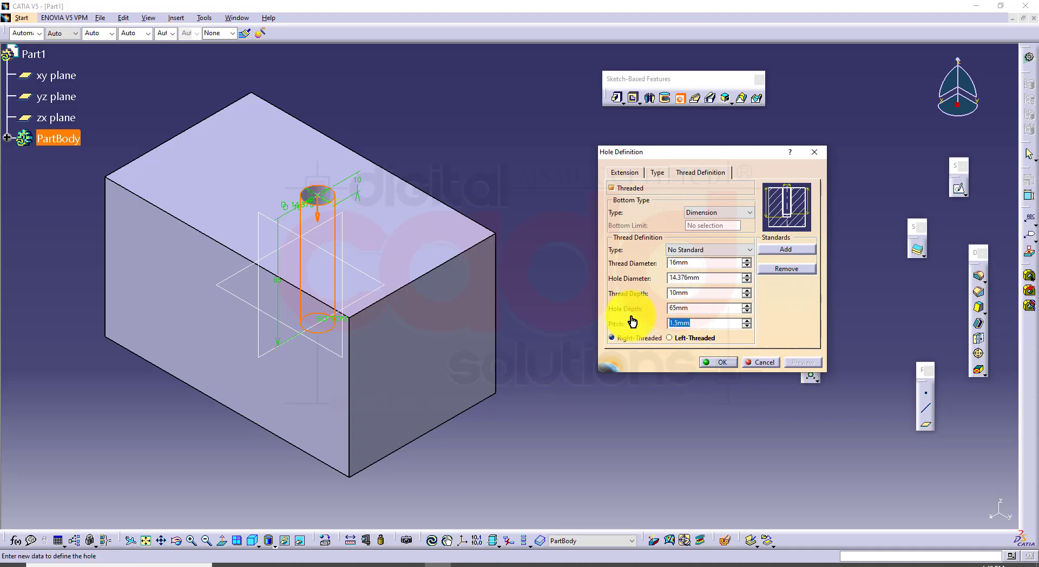
{"action": "left_click_drag", "start_coordinate": [705, 310], "coordinate": [616, 302]}
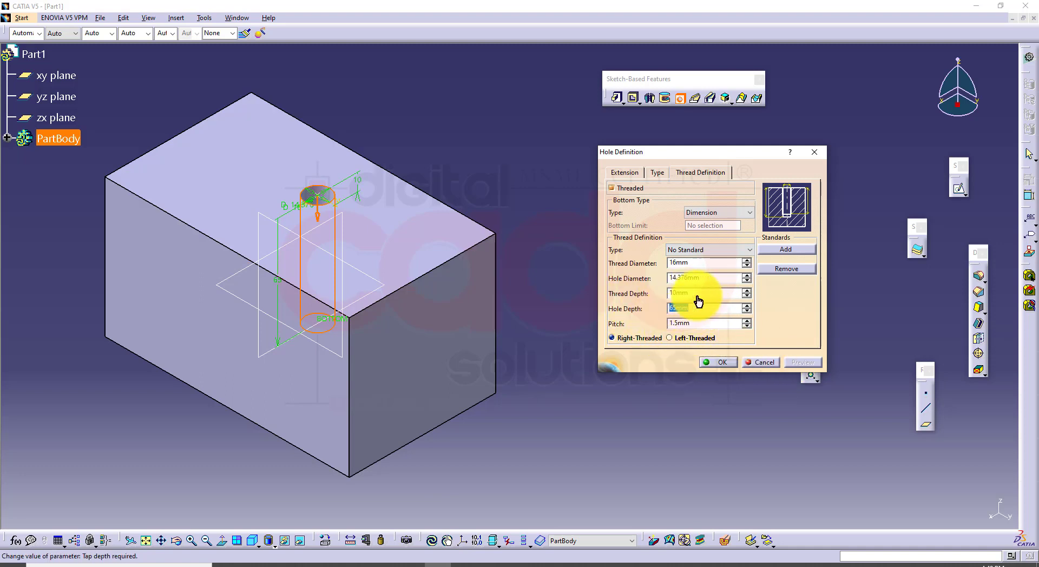
{"action": "left_click_drag", "start_coordinate": [700, 324], "coordinate": [597, 312]}
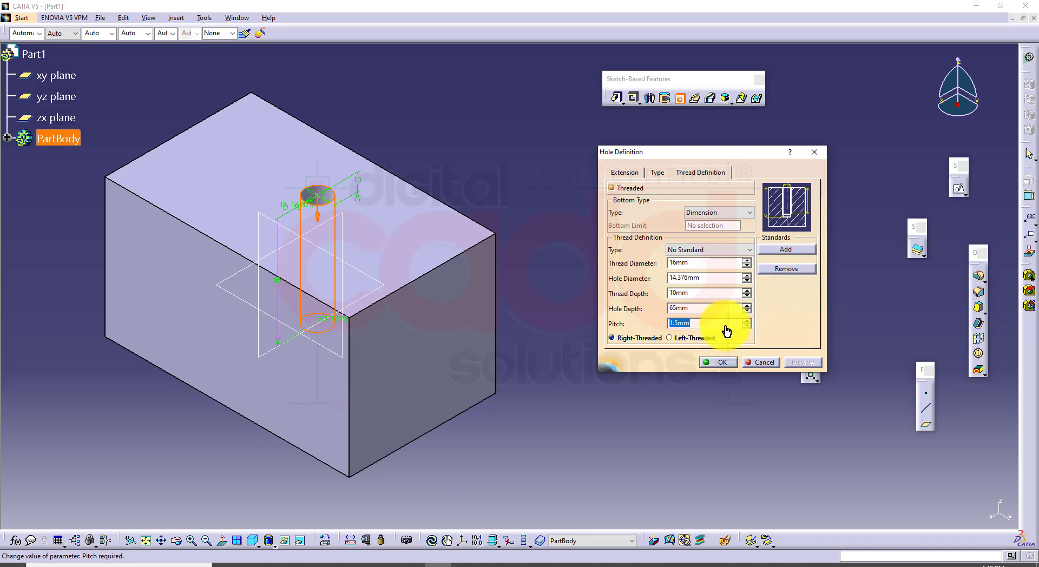
{"action": "left_click", "coordinate": [707, 249]}
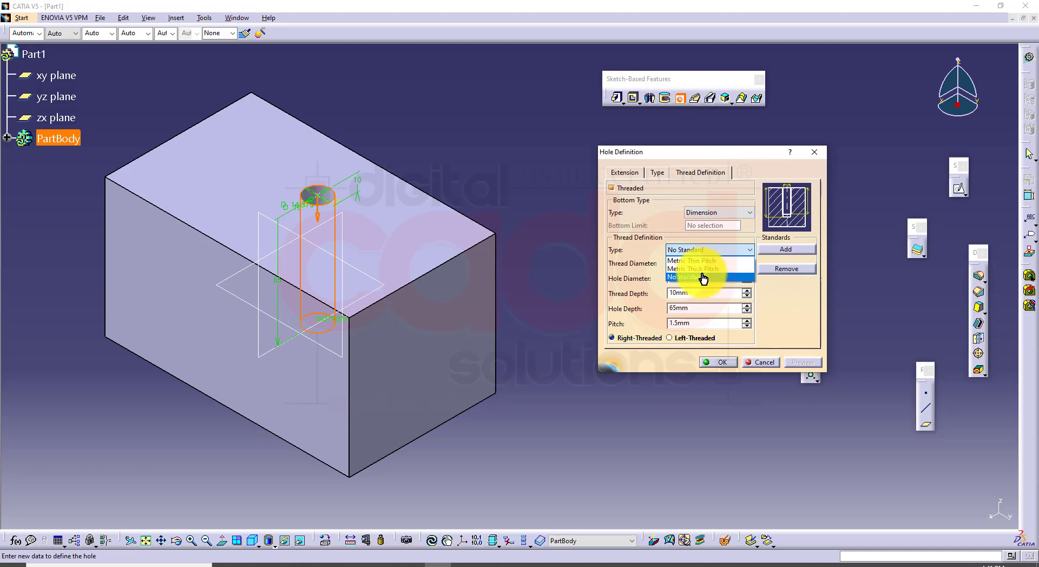
{"action": "left_click", "coordinate": [703, 278]}
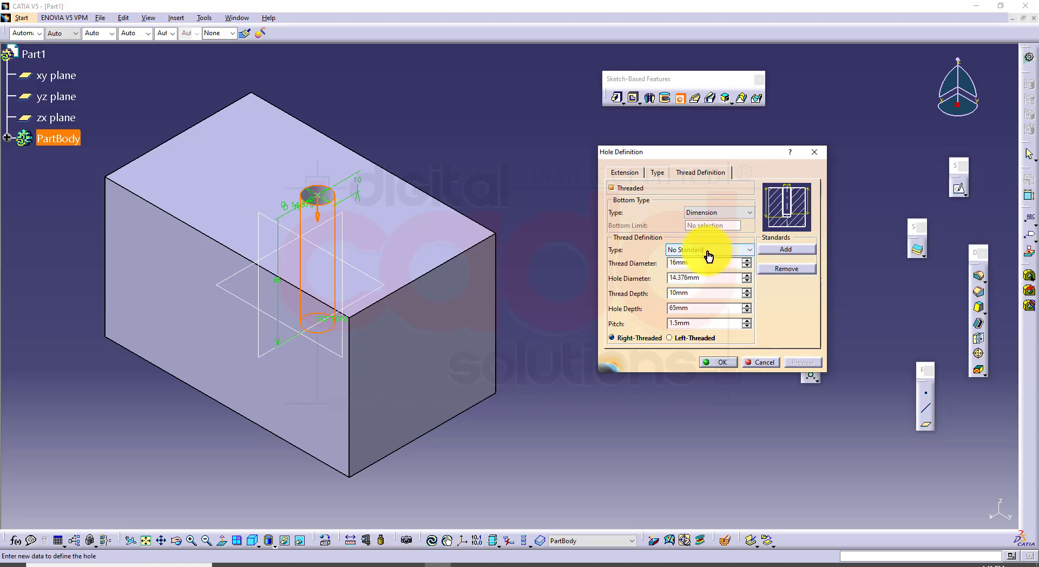
{"action": "left_click_drag", "start_coordinate": [714, 278], "coordinate": [646, 279]}
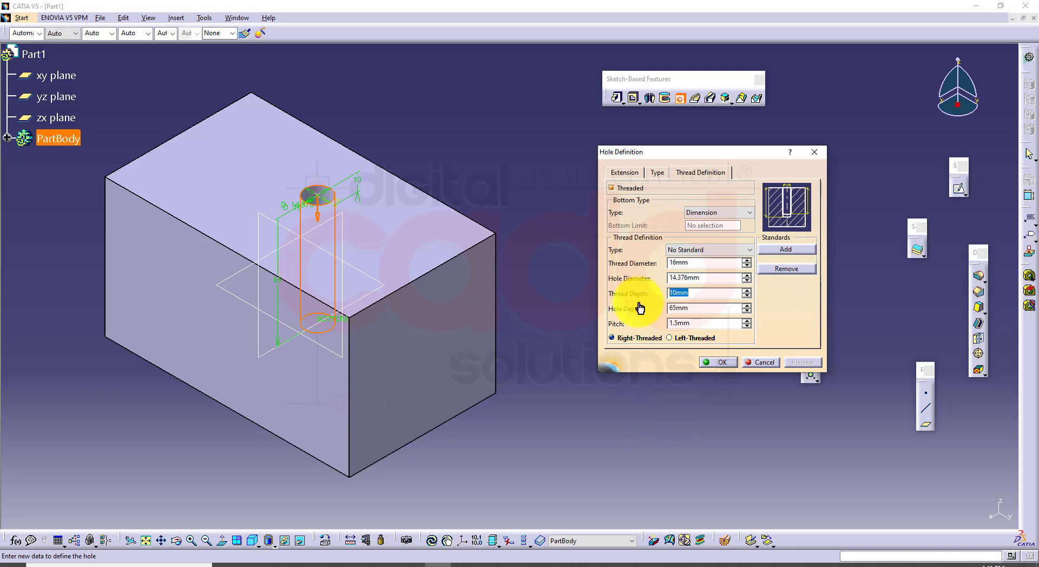
{"action": "double_click", "coordinate": [695, 307]}
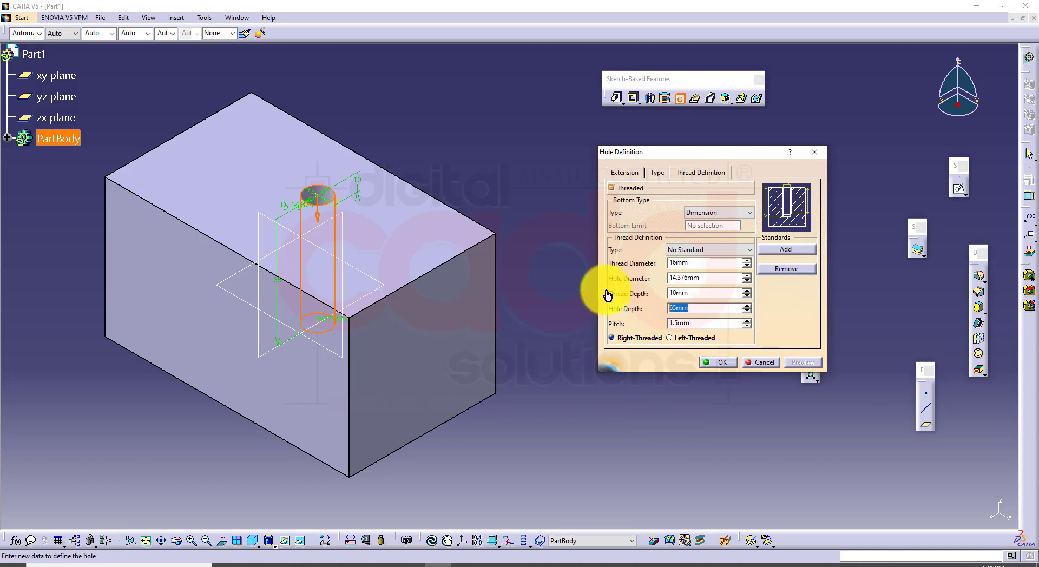
{"action": "double_click", "coordinate": [694, 323]}
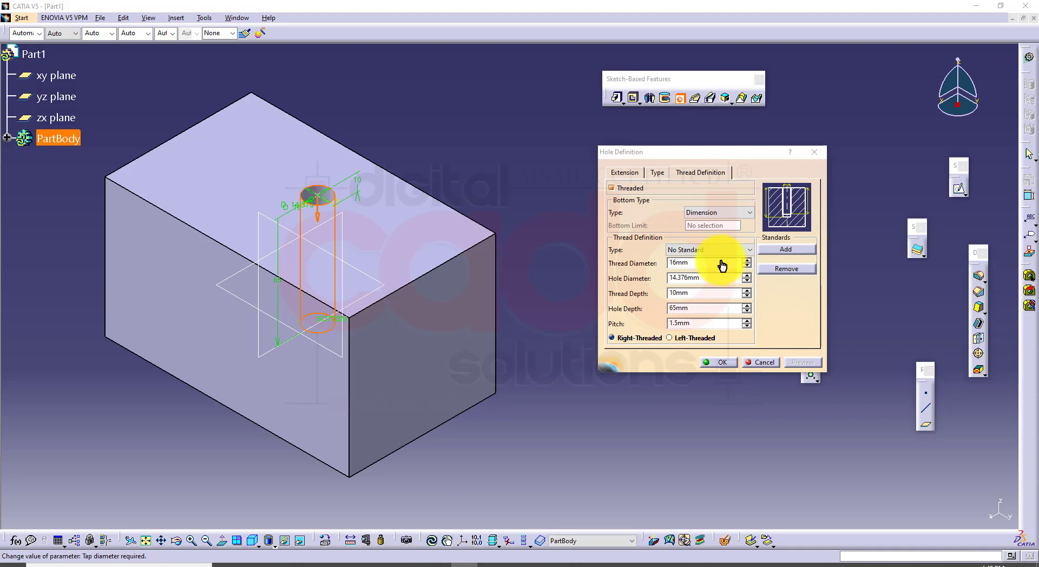
Set the thread type back to Metric Thin Pitch and finish the threaded hole
{"action": "left_click", "coordinate": [719, 249]}
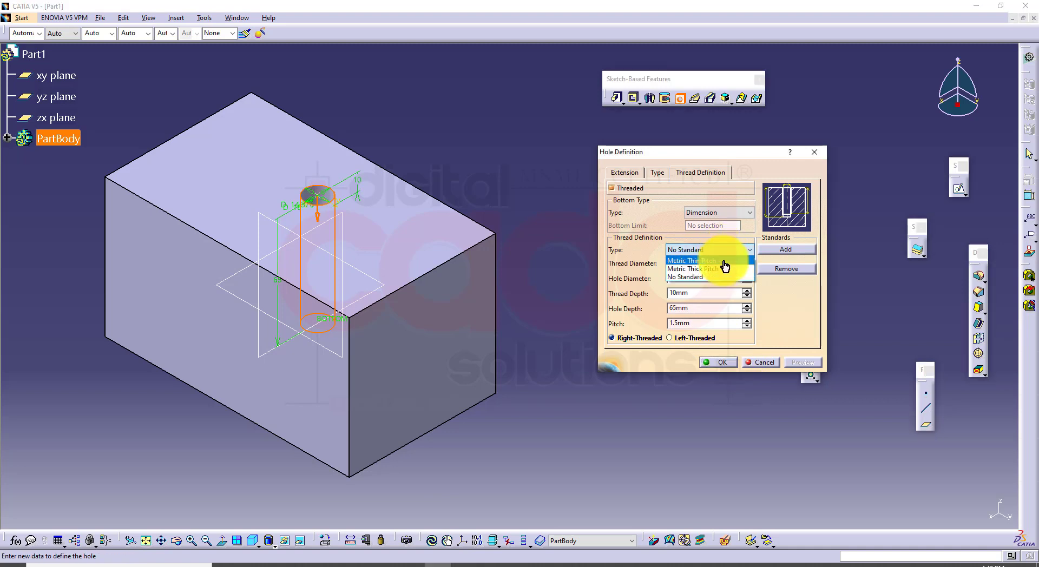
{"action": "left_click", "coordinate": [724, 261]}
{"action": "left_click", "coordinate": [725, 363]}
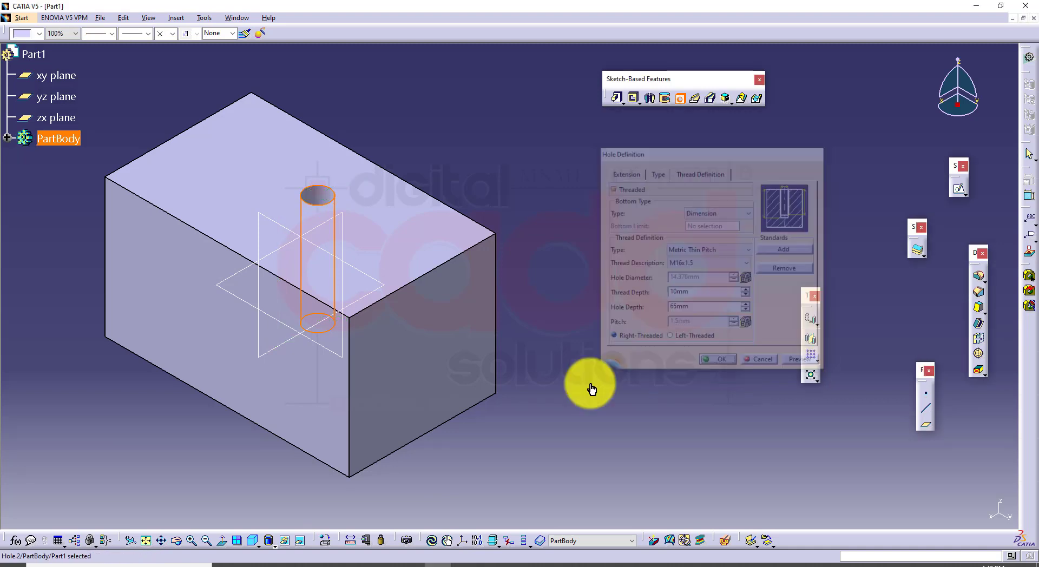
Examine the finished hole on the block's top face from an isometric view
{"action": "left_click", "coordinate": [521, 411]}
{"action": "middle_click_drag", "start_coordinate": [550, 341], "coordinate": [493, 485]}
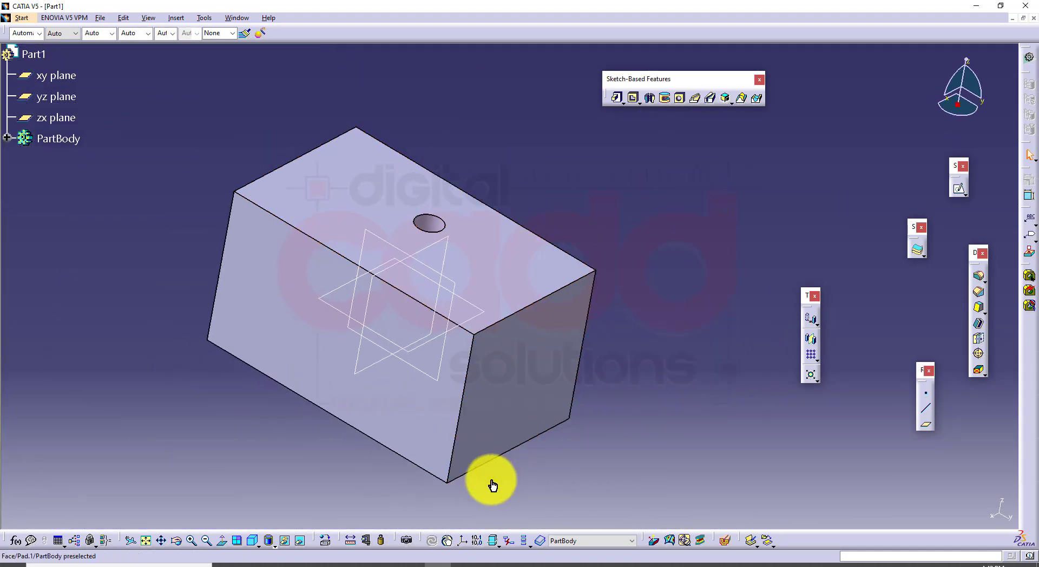
{"action": "left_click", "coordinate": [254, 544]}
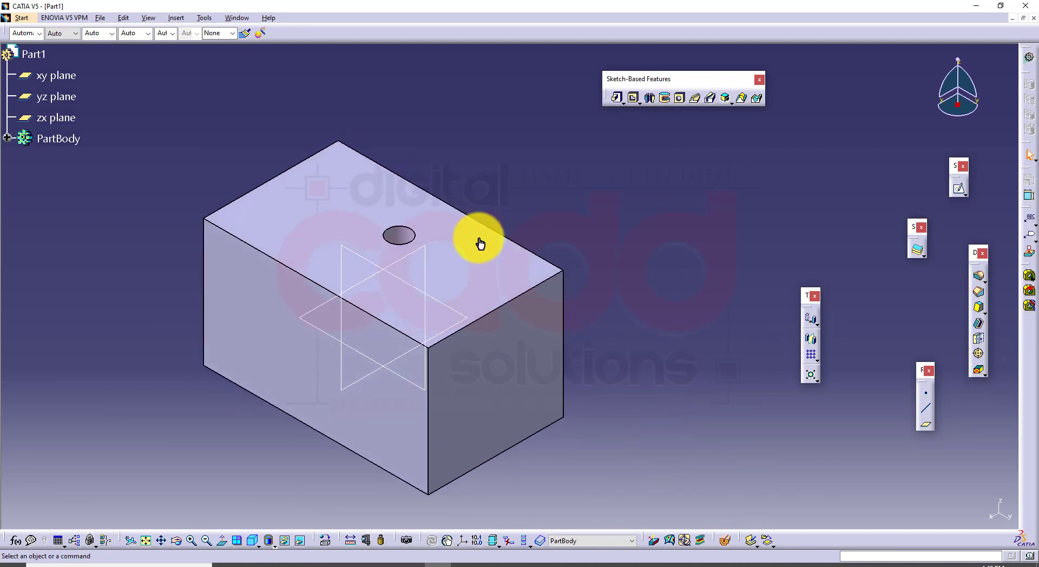
{"action": "middle_click_drag", "start_coordinate": [424, 387], "coordinate": [440, 320]}
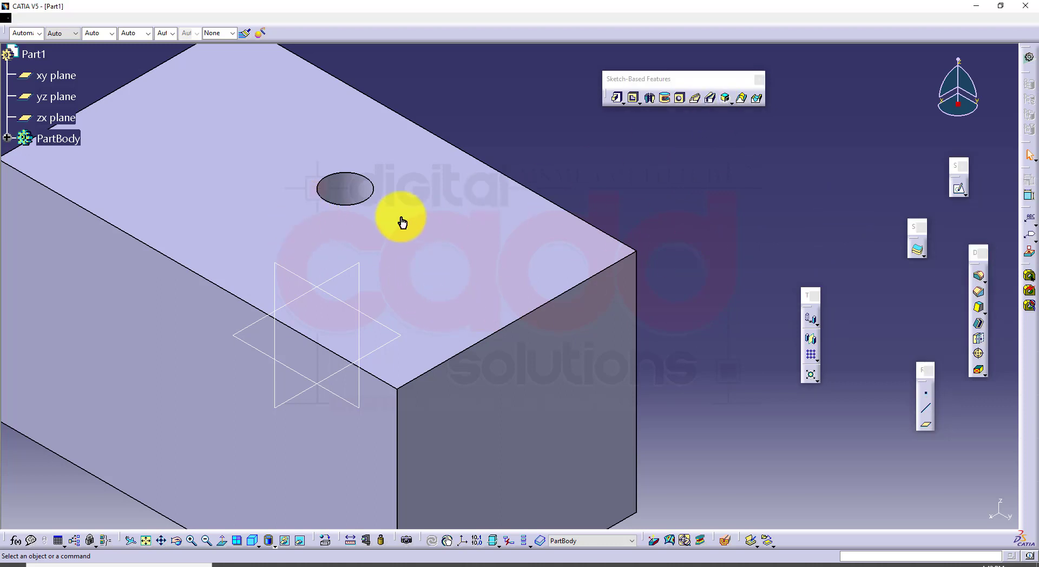
{"action": "left_click", "coordinate": [361, 198]}
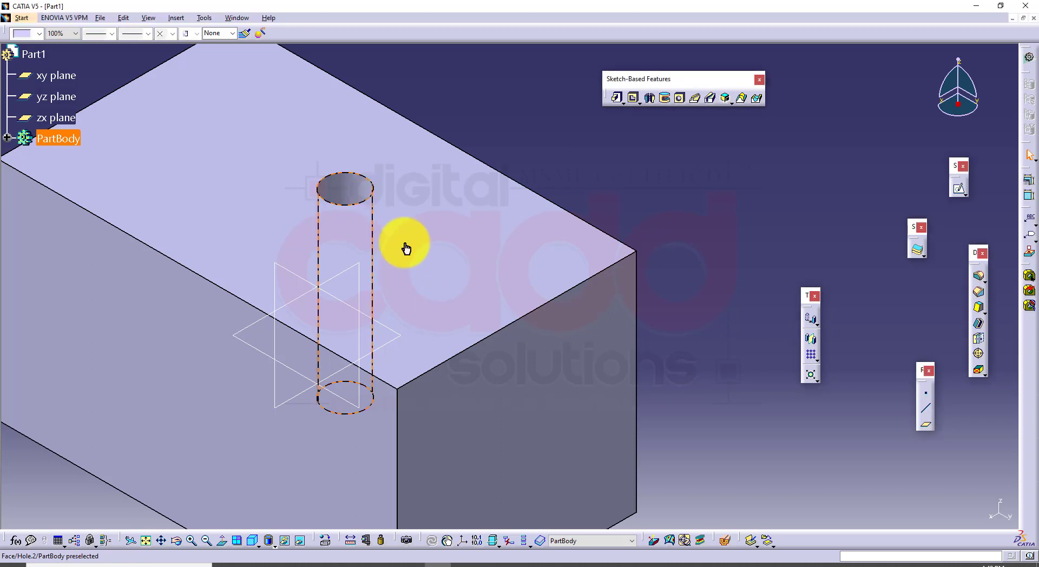
{"action": "middle_click_drag", "start_coordinate": [503, 400], "coordinate": [599, 404]}
{"action": "left_click", "coordinate": [697, 351]}
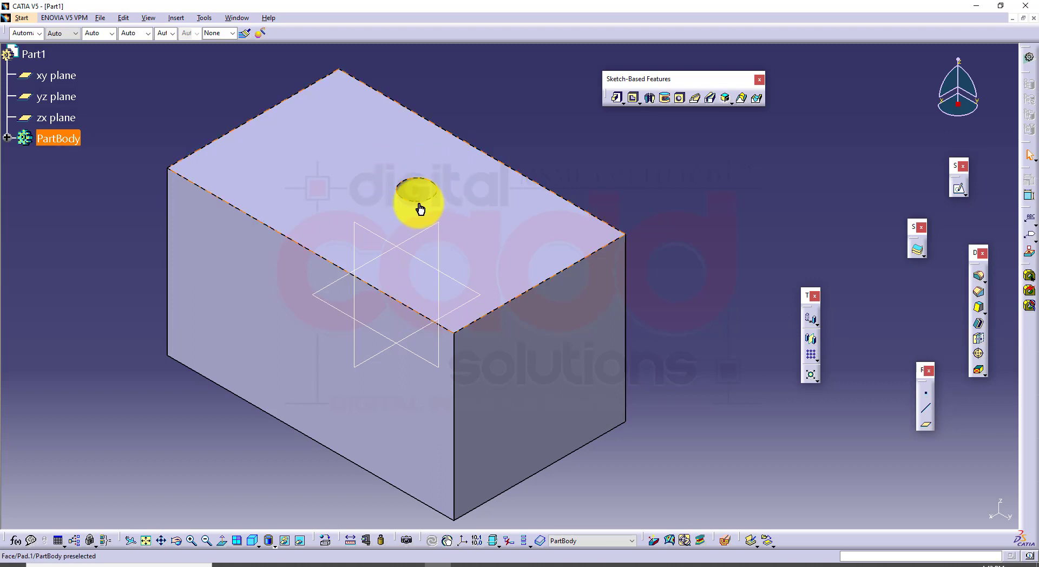
Create a new drawing in the Drafting workbench and generate a front view from the block's long side face
{"action": "left_click", "coordinate": [26, 20]}
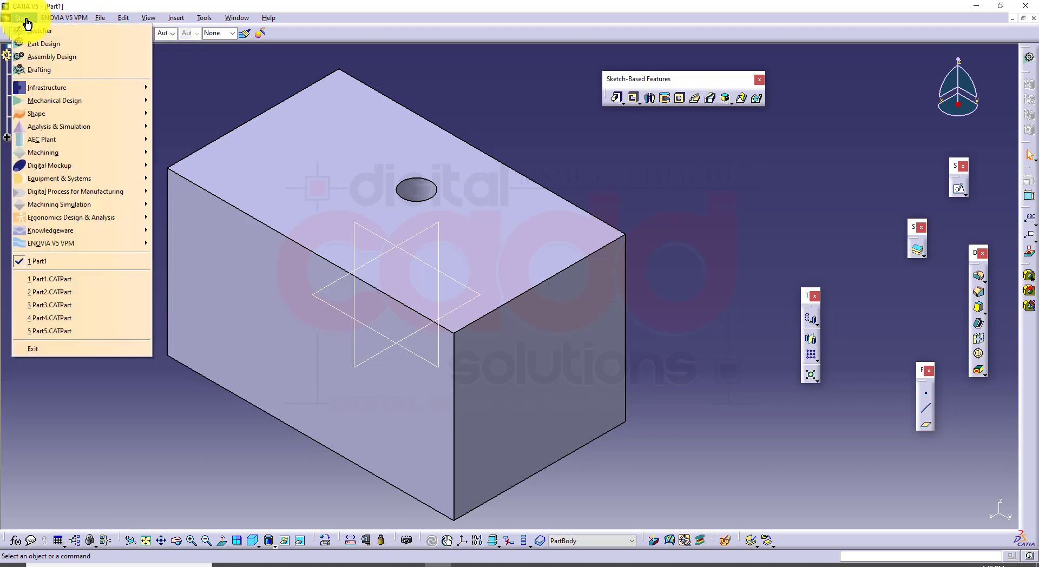
{"action": "left_click", "coordinate": [66, 73]}
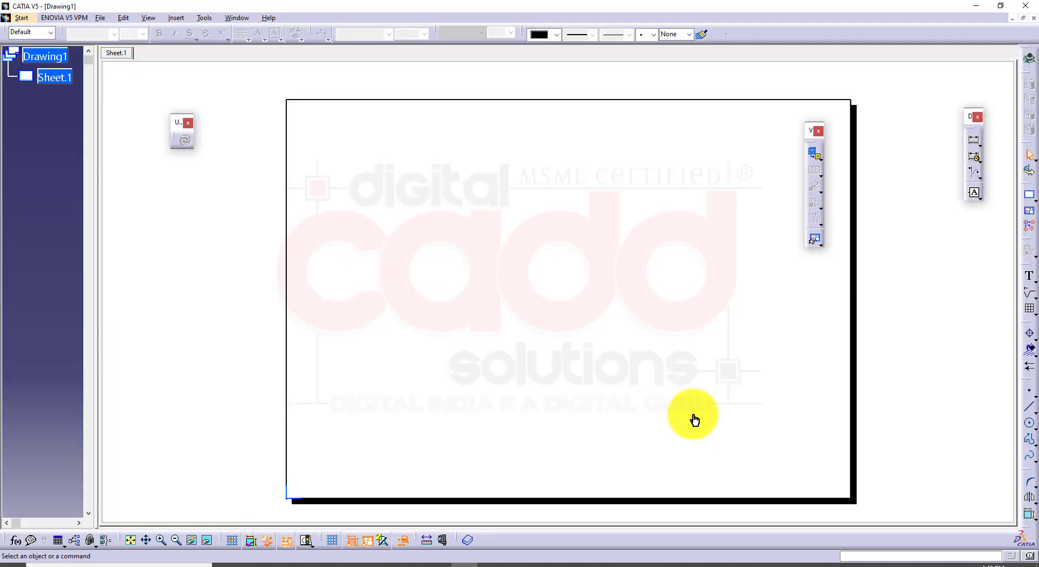
{"action": "left_click", "coordinate": [815, 161]}
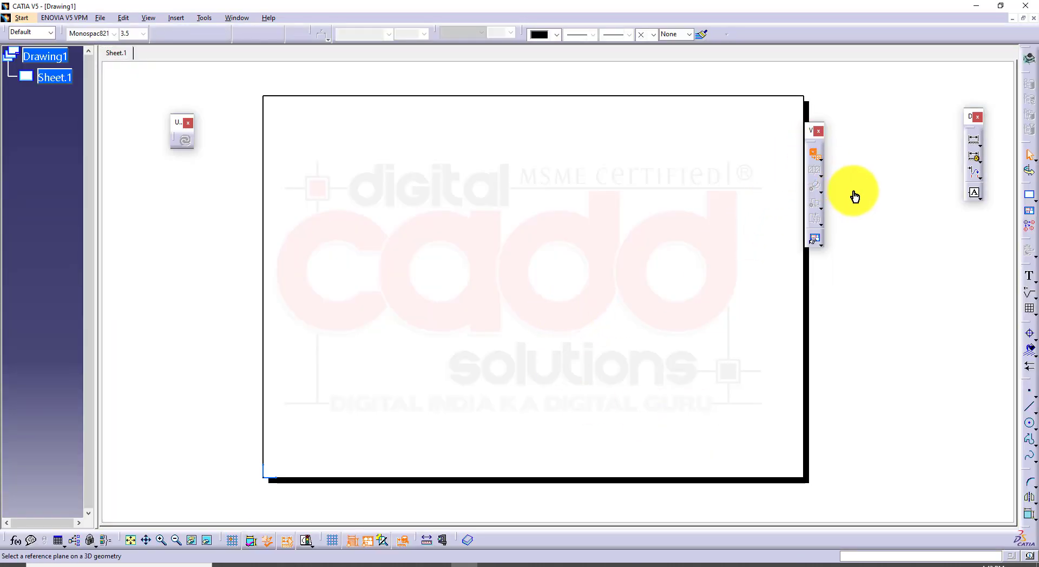
{"action": "left_click", "coordinate": [239, 20]}
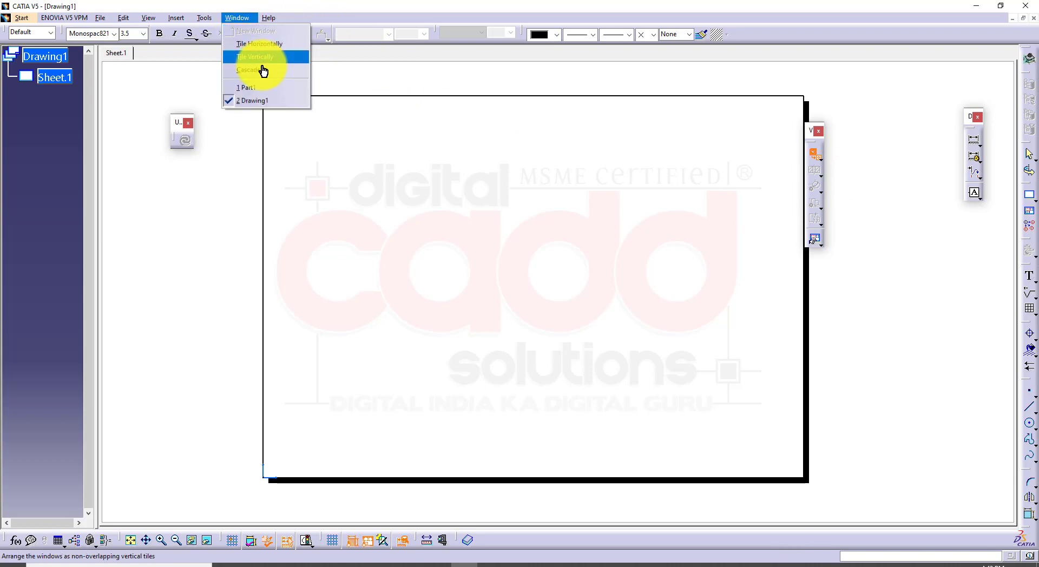
{"action": "left_click", "coordinate": [267, 90]}
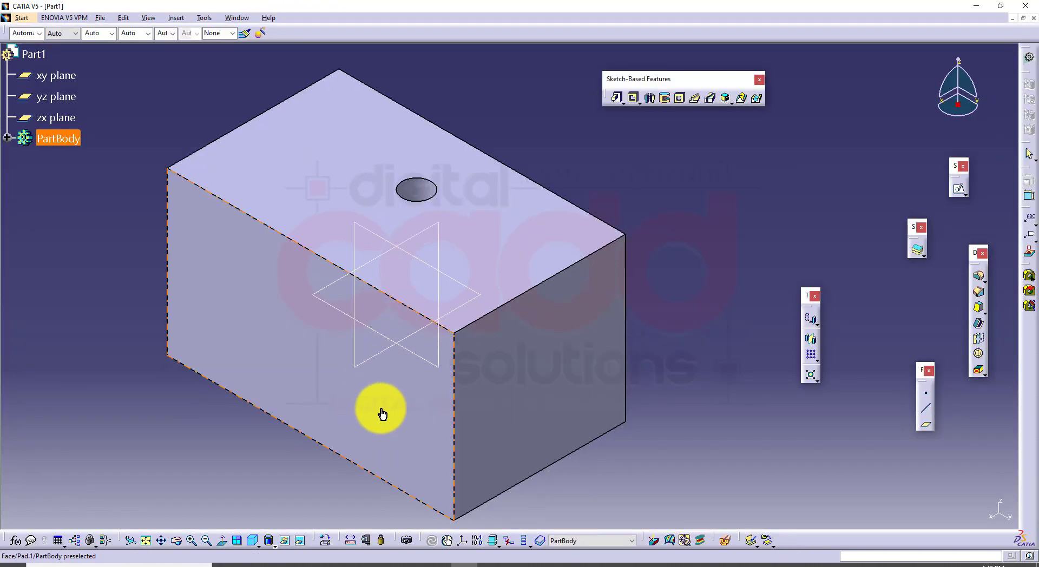
{"action": "left_click", "coordinate": [379, 404]}
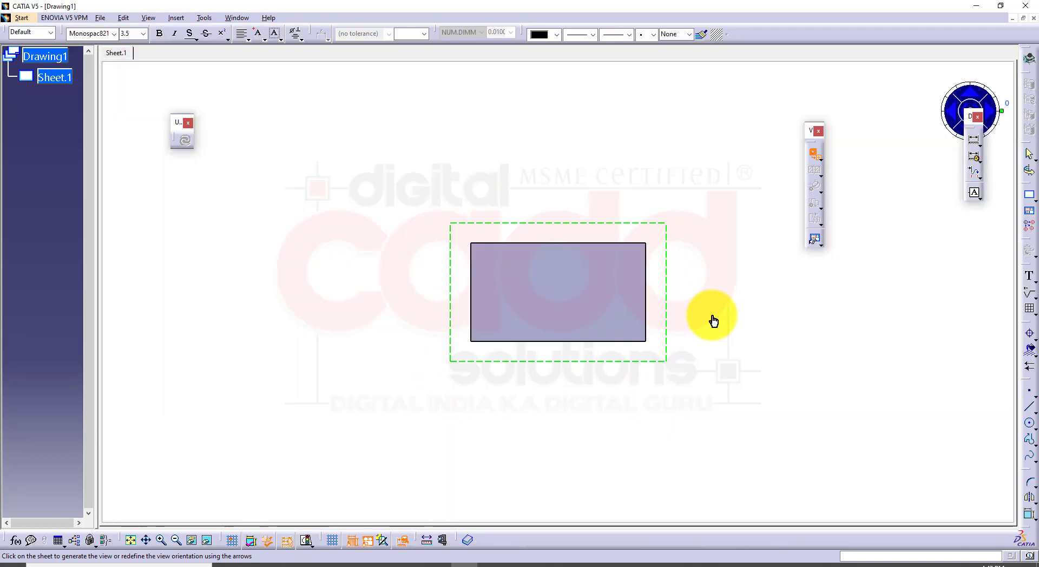
{"action": "left_click", "coordinate": [713, 320]}
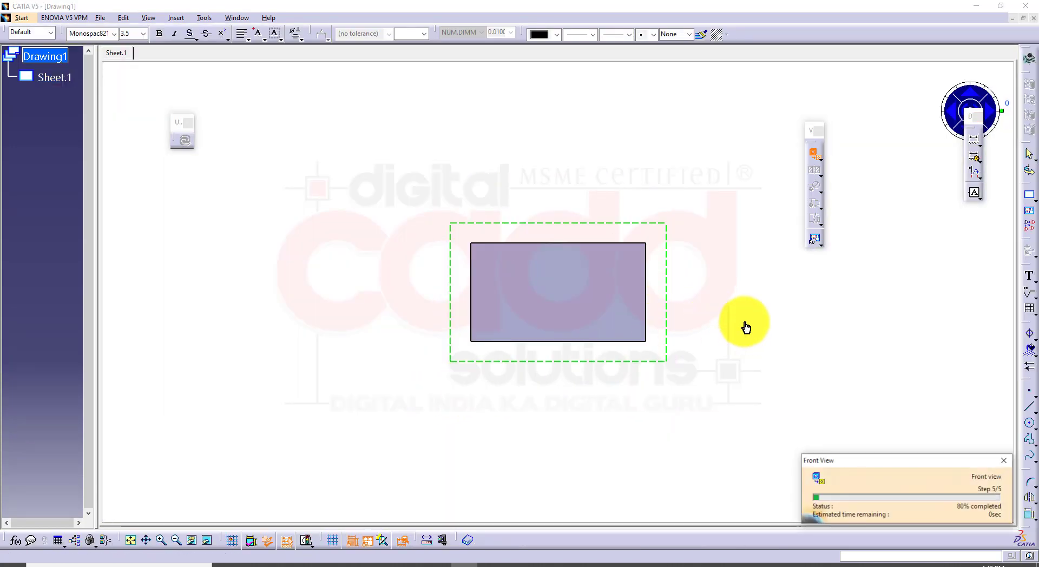
{"action": "middle_click_drag", "start_coordinate": [745, 325], "coordinate": [670, 287]}
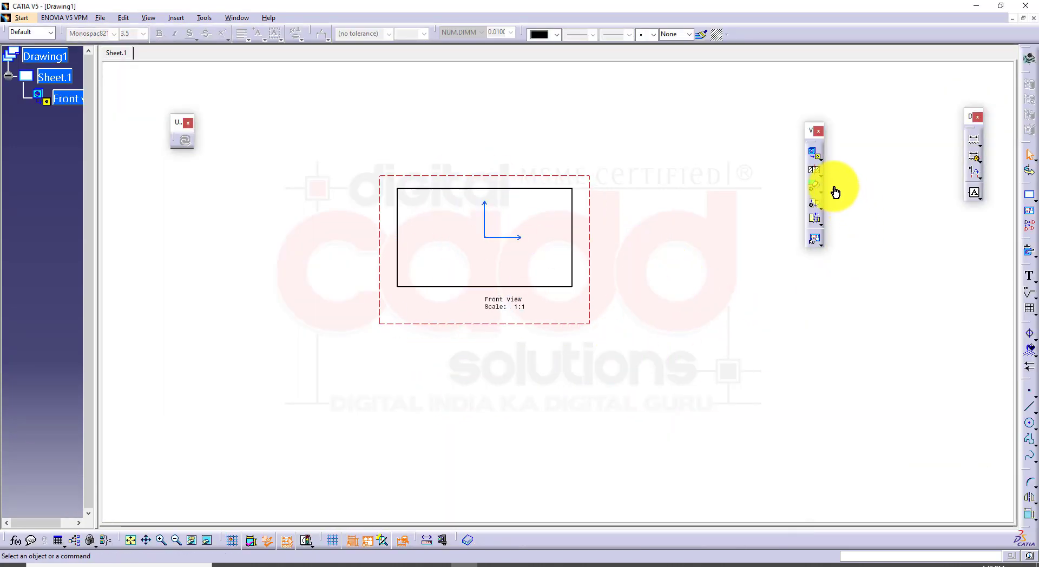
Project a top view of the block and place it below the front view
{"action": "left_click", "coordinate": [821, 158]}
{"action": "left_click", "coordinate": [885, 167]}
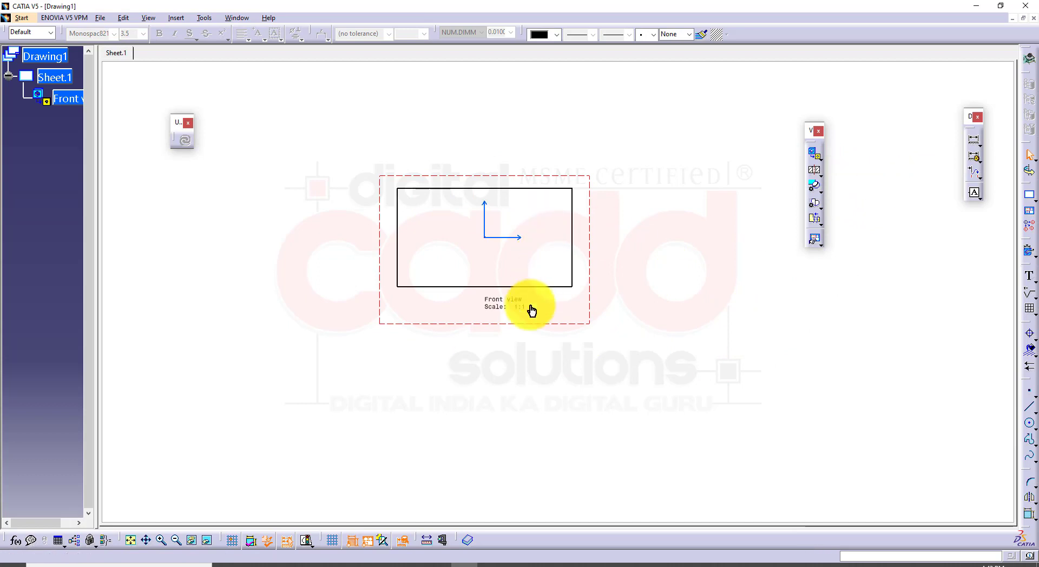
{"action": "left_click", "coordinate": [541, 417]}
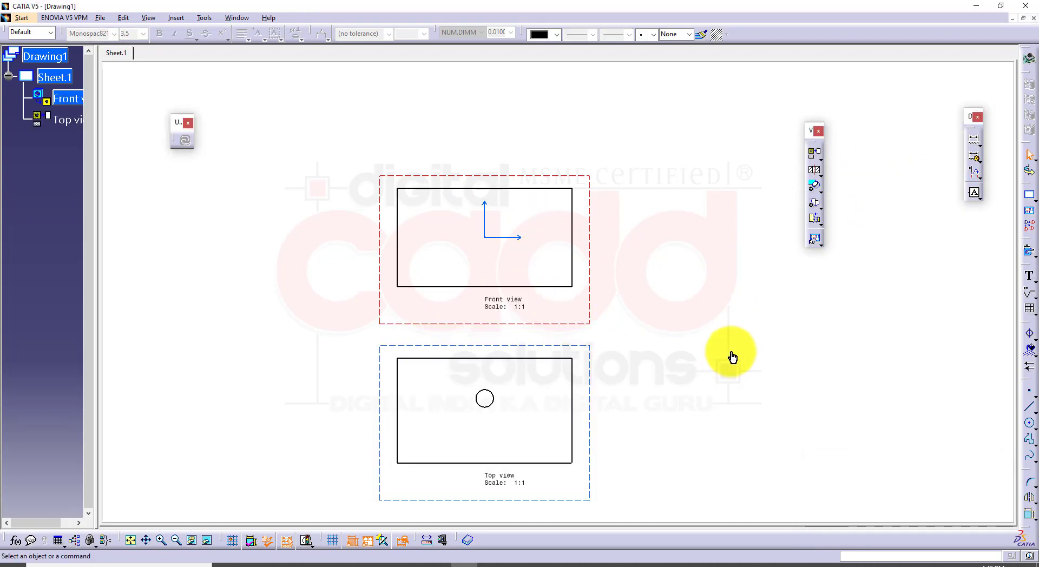
Enable hidden lines and thread display for the front view and inspect the hole's thread representation
{"action": "right_click", "coordinate": [592, 323]}
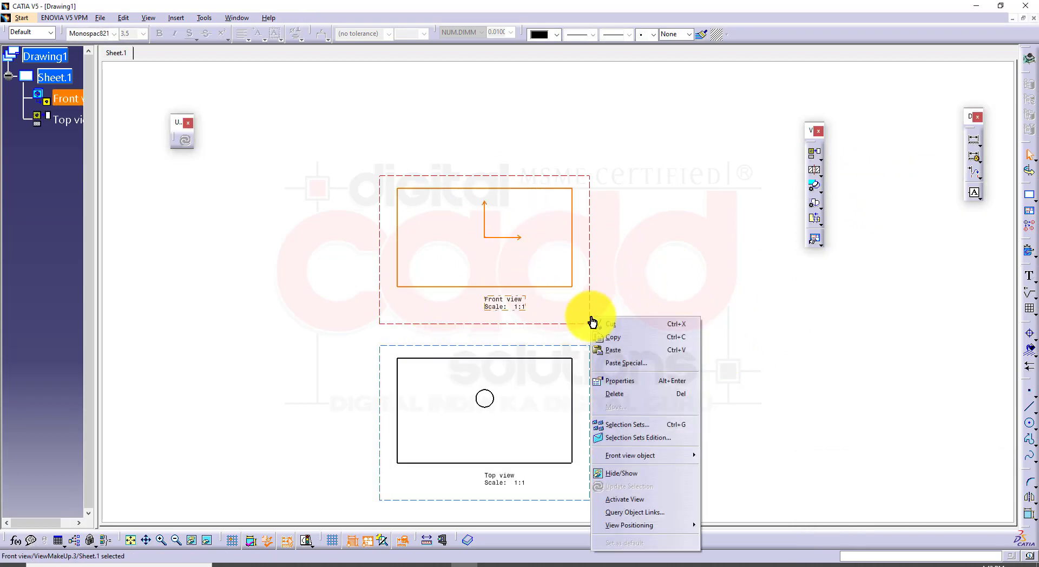
{"action": "left_click", "coordinate": [618, 382]}
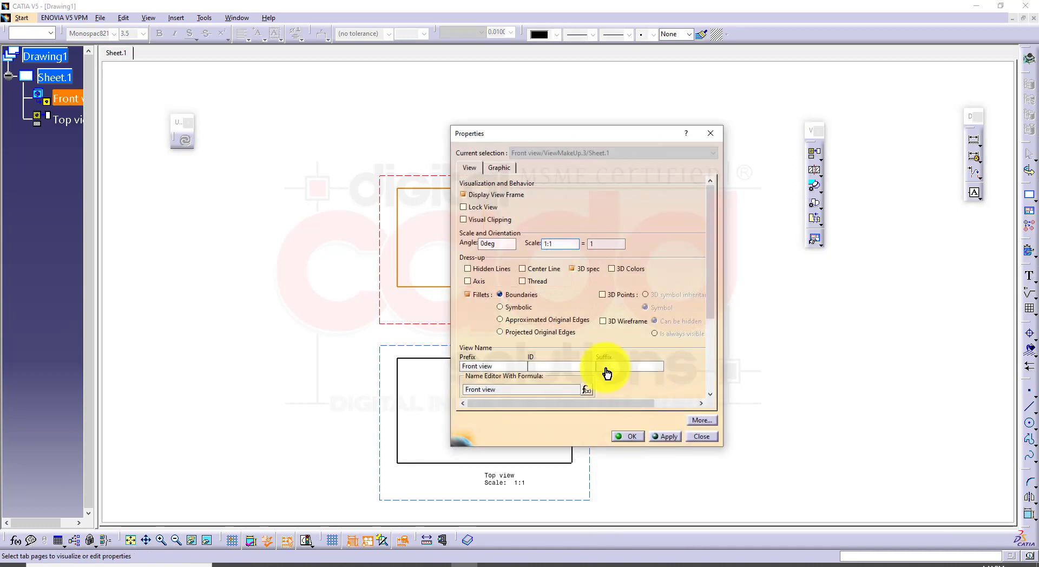
{"action": "left_click", "coordinate": [468, 269]}
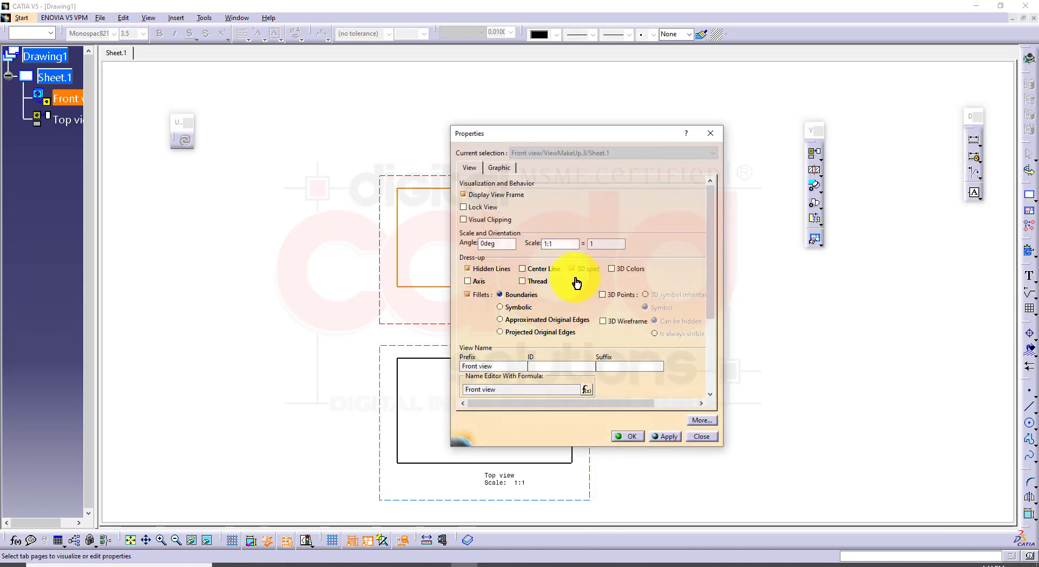
{"action": "left_click", "coordinate": [522, 280]}
{"action": "left_click", "coordinate": [665, 436]}
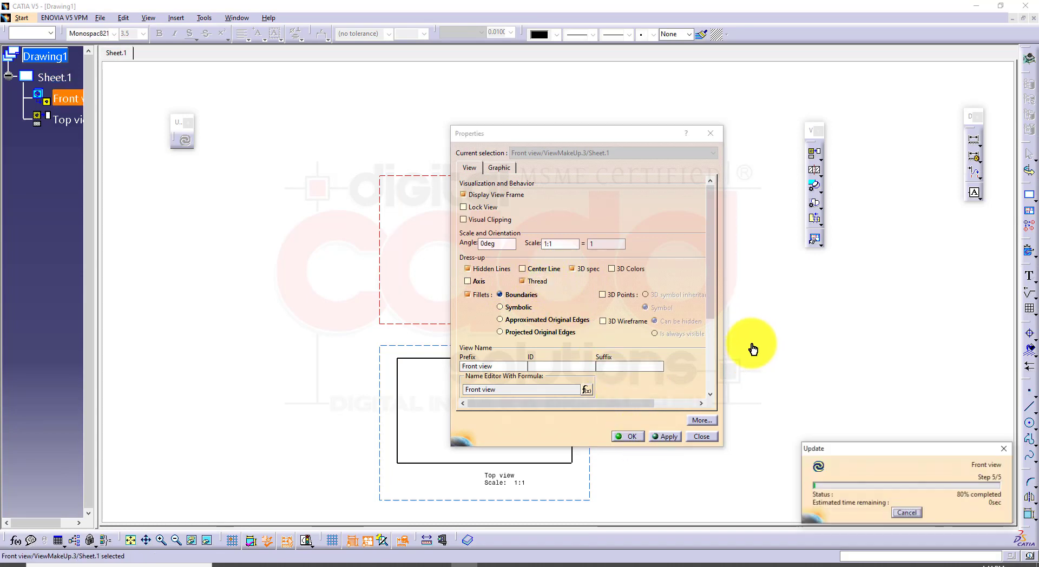
{"action": "left_click", "coordinate": [759, 344]}
{"action": "mouse_move", "coordinate": [674, 377]}
{"action": "middle_mouse_down"}
{"action": "mouse_move", "coordinate": [715, 363]}
{"action": "mouse_move", "coordinate": [614, 206]}
{"action": "mouse_move", "coordinate": [613, 485]}
{"action": "middle_mouse_up"}
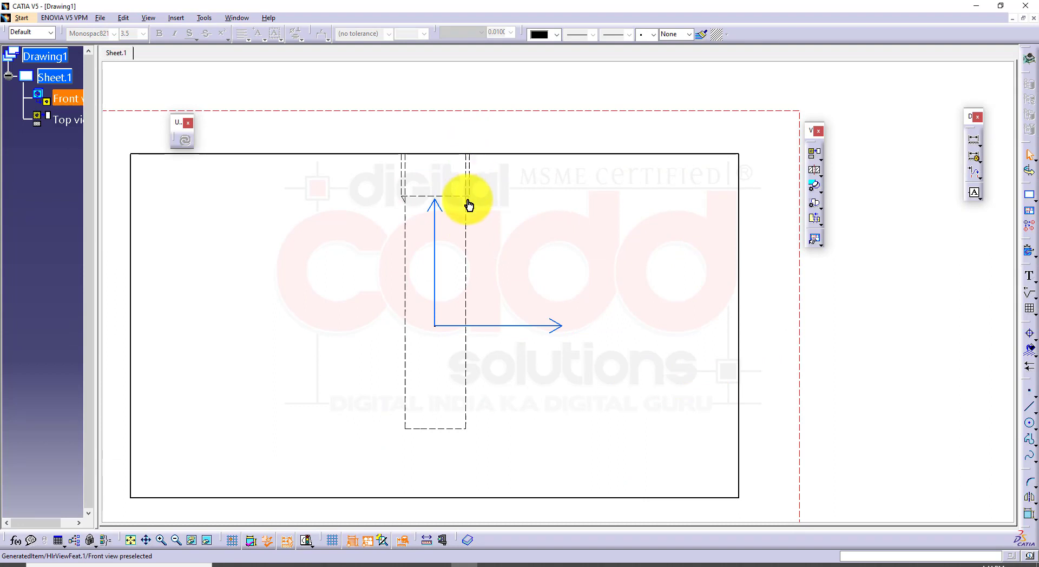
{"action": "mouse_move", "coordinate": [486, 209]}
{"action": "middle_mouse_down"}
{"action": "mouse_move", "coordinate": [529, 234]}
{"action": "mouse_move", "coordinate": [456, 155]}
{"action": "middle_mouse_up"}
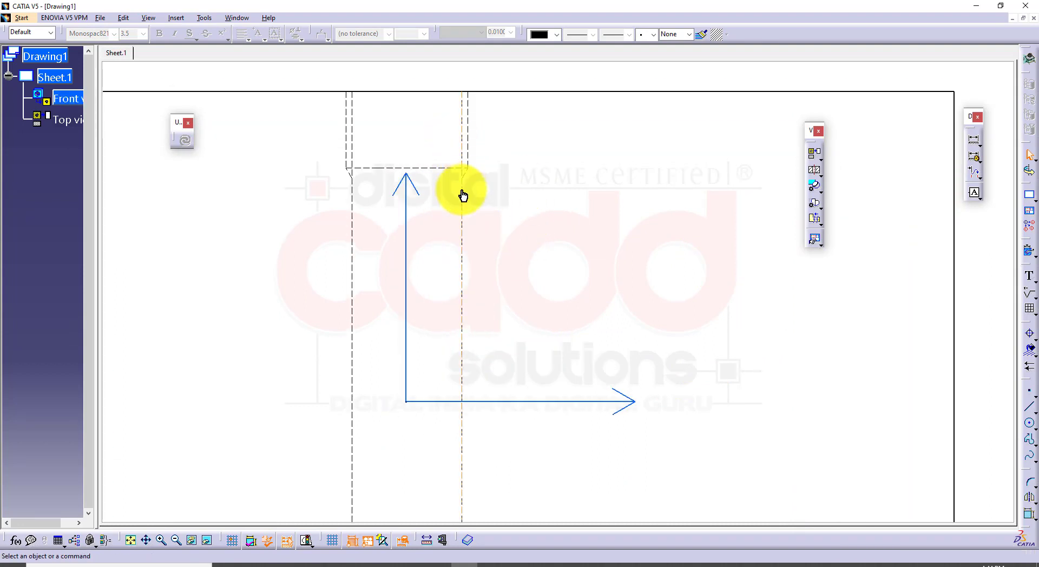
Enable hidden lines and thread display for the top view and inspect the hole's thread representation
{"action": "mouse_move", "coordinate": [471, 262]}
{"action": "middle_mouse_down"}
{"action": "mouse_move", "coordinate": [389, 92]}
{"action": "mouse_move", "coordinate": [398, 206]}
{"action": "mouse_move", "coordinate": [355, 98]}
{"action": "middle_mouse_up"}
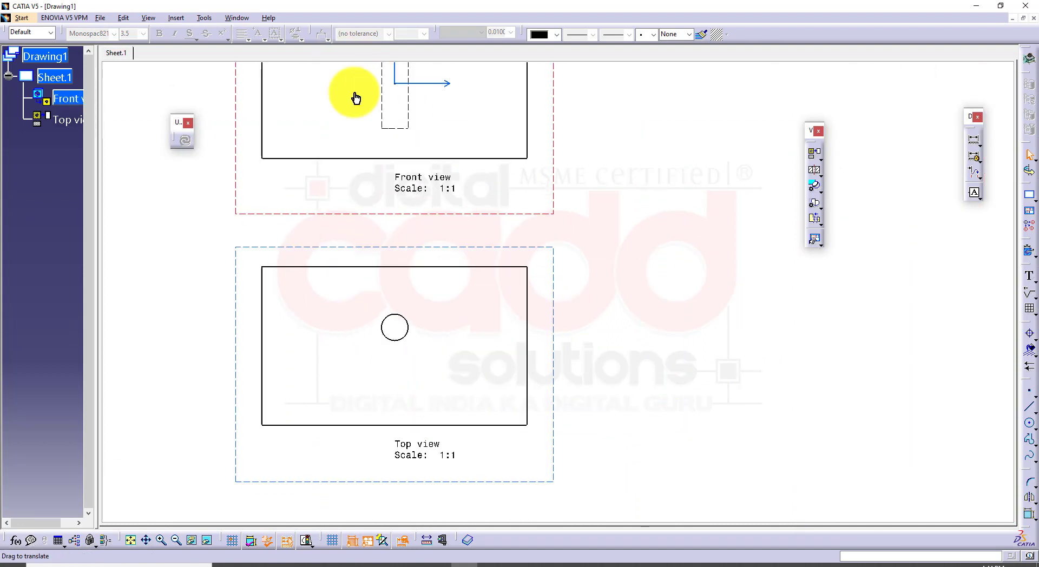
{"action": "right_click", "coordinate": [554, 252]}
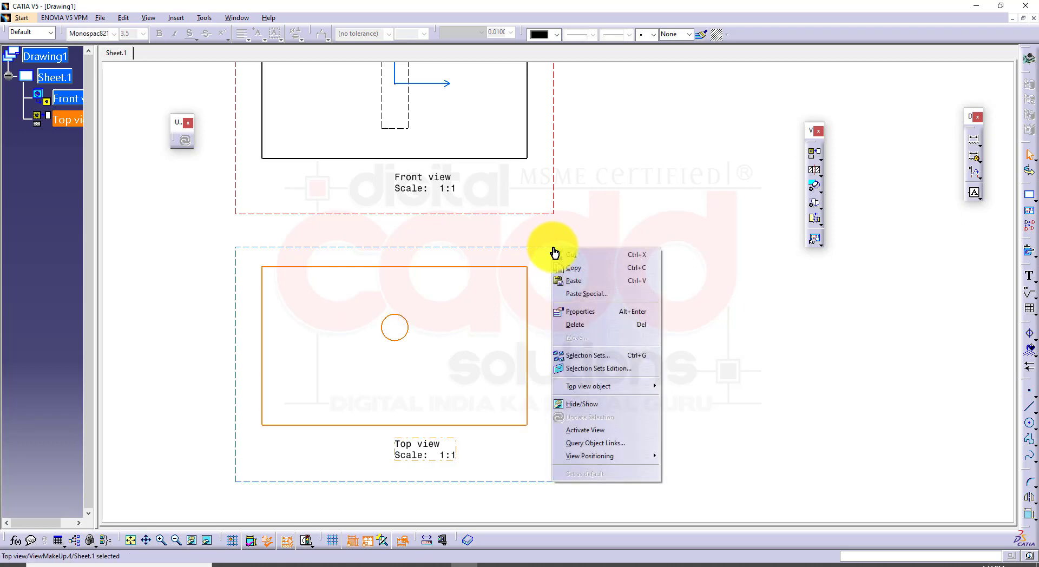
{"action": "left_click", "coordinate": [573, 311]}
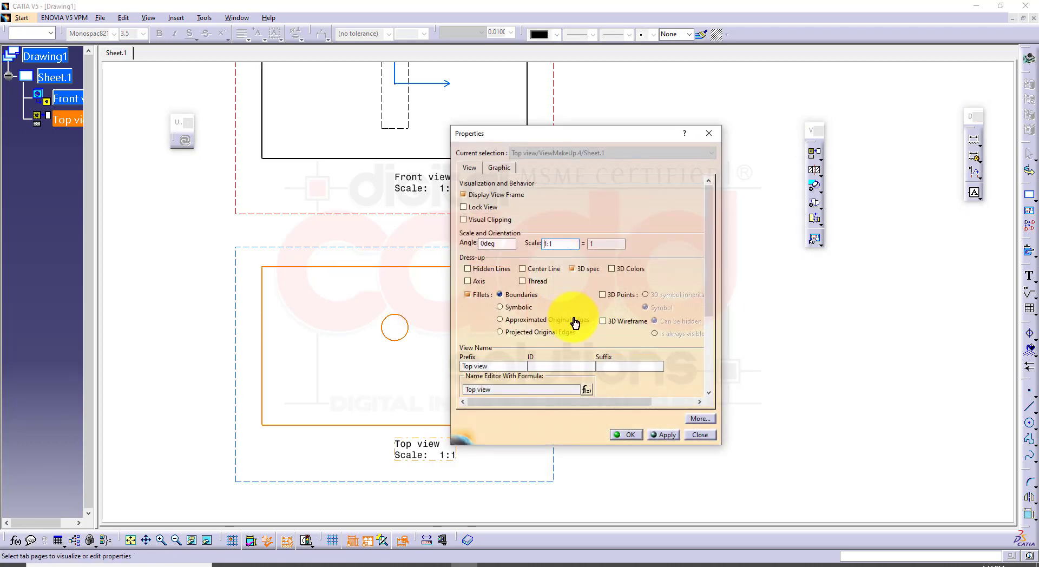
{"action": "left_click", "coordinate": [469, 269]}
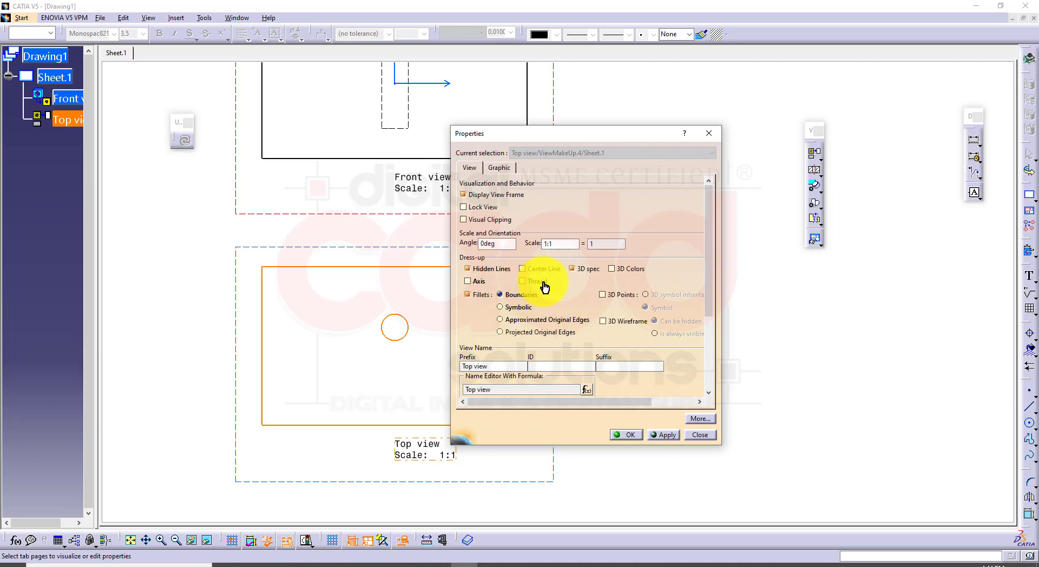
{"action": "left_click", "coordinate": [628, 436]}
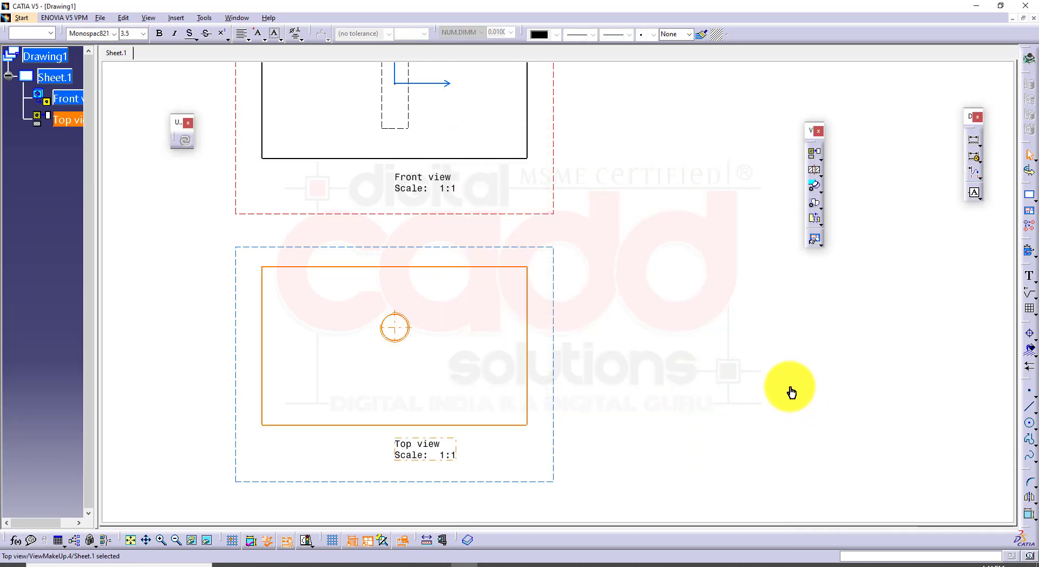
{"action": "left_click", "coordinate": [612, 373]}
{"action": "mouse_move", "coordinate": [554, 367]}
{"action": "middle_mouse_down"}
{"action": "mouse_move", "coordinate": [595, 336]}
{"action": "mouse_move", "coordinate": [612, 229]}
{"action": "mouse_move", "coordinate": [609, 165]}
{"action": "middle_mouse_up"}
{"action": "middle_click_drag", "start_coordinate": [491, 280], "coordinate": [557, 430]}
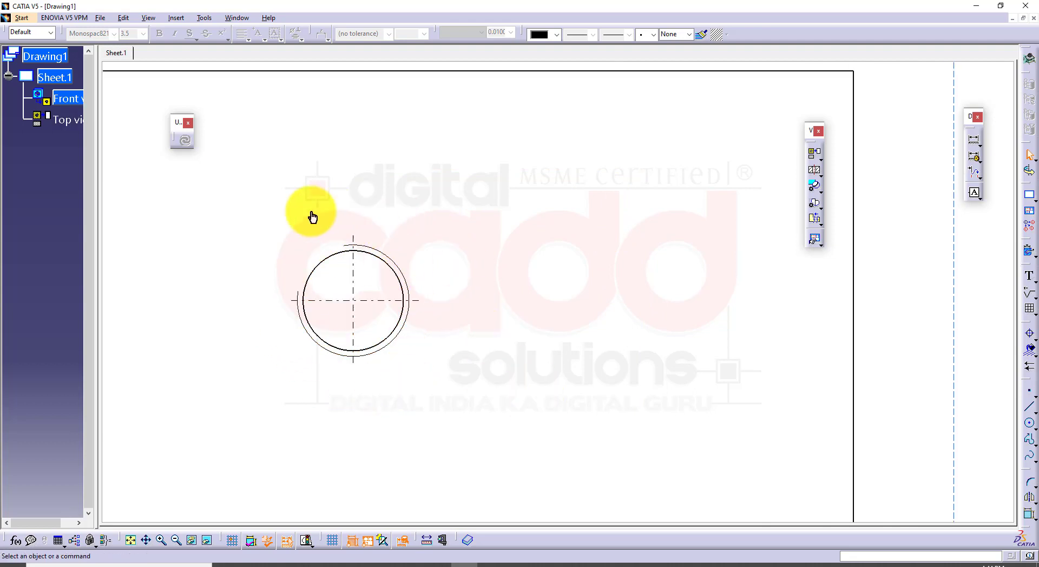
{"action": "mouse_move", "coordinate": [437, 323]}
{"action": "middle_mouse_down"}
{"action": "mouse_move", "coordinate": [406, 223]}
{"action": "mouse_move", "coordinate": [413, 342]}
{"action": "mouse_move", "coordinate": [480, 282]}
{"action": "mouse_move", "coordinate": [547, 338]}
{"action": "mouse_move", "coordinate": [699, 280]}
{"action": "middle_mouse_up"}
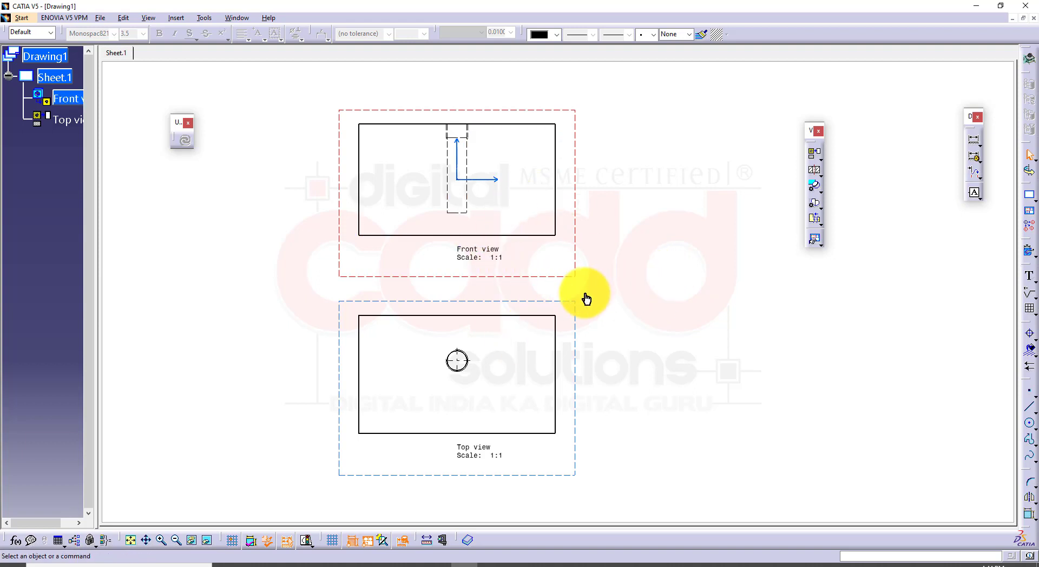
{"action": "mouse_move", "coordinate": [585, 317]}
{"action": "middle_mouse_down", "text": "ctrl"}
{"action": "mouse_move", "coordinate": [564, 250]}
{"action": "mouse_move", "coordinate": [563, 319]}
{"action": "mouse_move", "coordinate": [537, 261]}
{"action": "mouse_move", "coordinate": [541, 233]}
{"action": "mouse_move", "coordinate": [561, 208]}
{"action": "mouse_move", "coordinate": [555, 288]}
{"action": "mouse_move", "coordinate": [541, 251]}
{"action": "mouse_move", "coordinate": [511, 283]}
{"action": "mouse_move", "coordinate": [540, 292]}
{"action": "mouse_move", "coordinate": [486, 299]}
{"action": "middle_mouse_up", "text": "ctrl"}
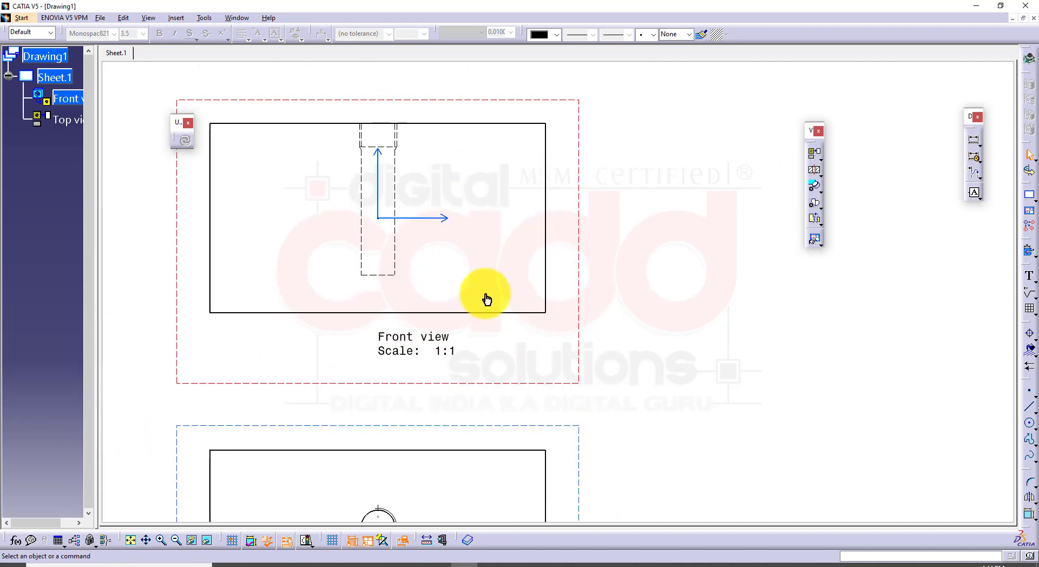
Return to the Part1 model and set the hole's Metric Thin Pitch thread description to M27x2
{"action": "left_click", "coordinate": [241, 23]}
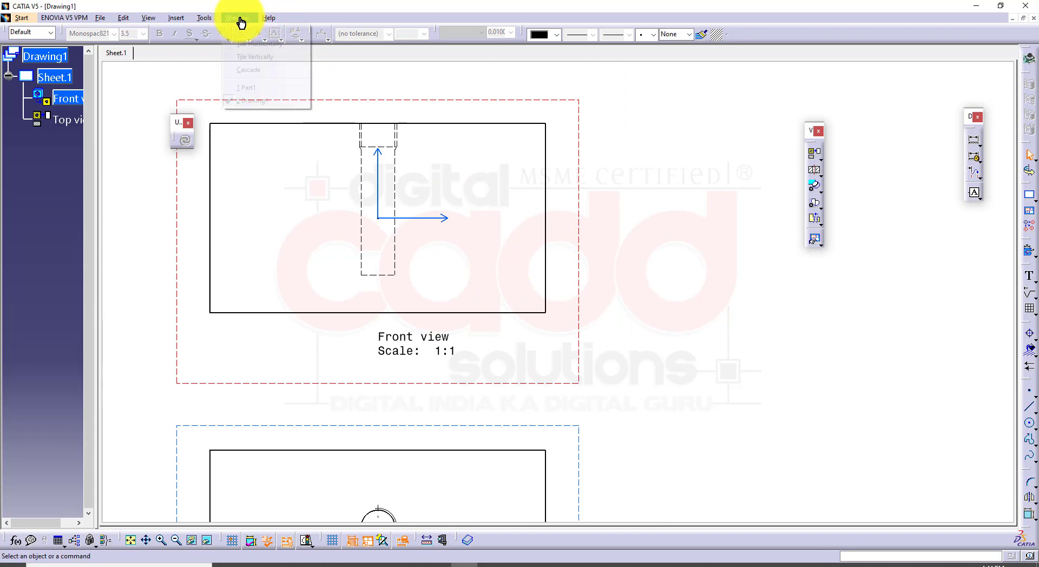
{"action": "left_click", "coordinate": [268, 88]}
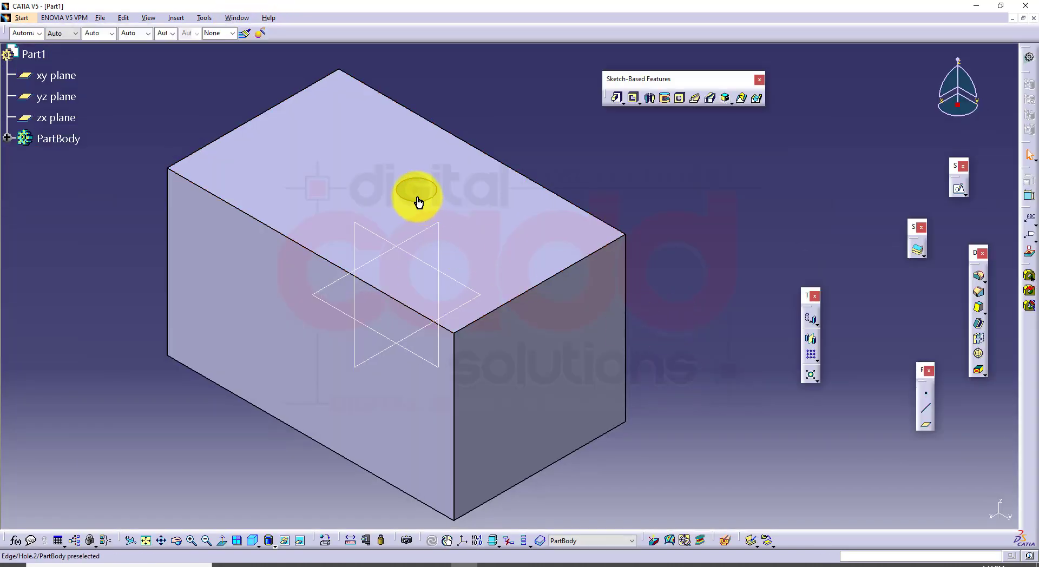
{"action": "double_click", "coordinate": [417, 198]}
{"action": "double_click", "coordinate": [721, 293]}
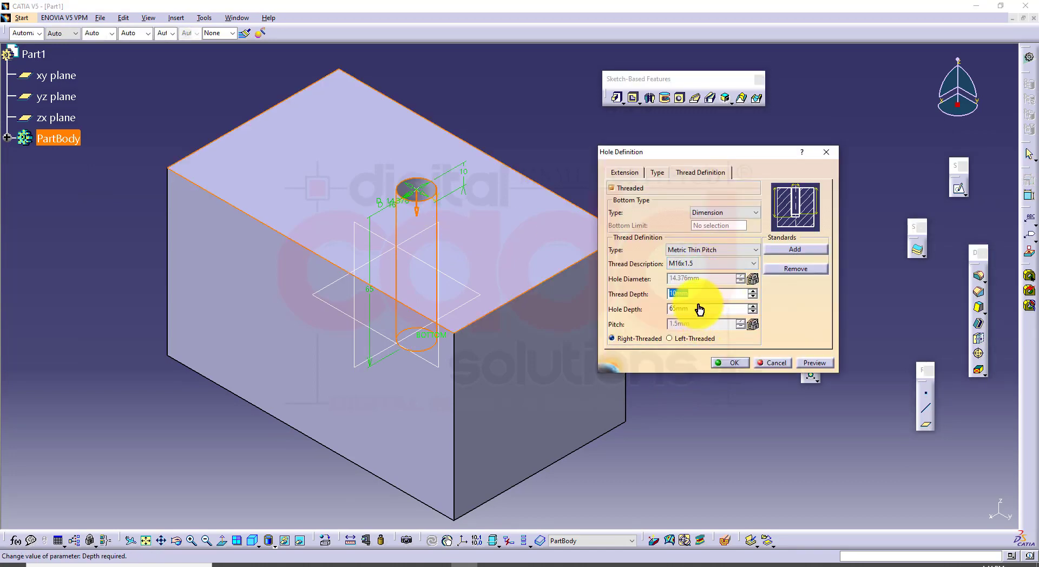
{"action": "left_click", "coordinate": [711, 266]}
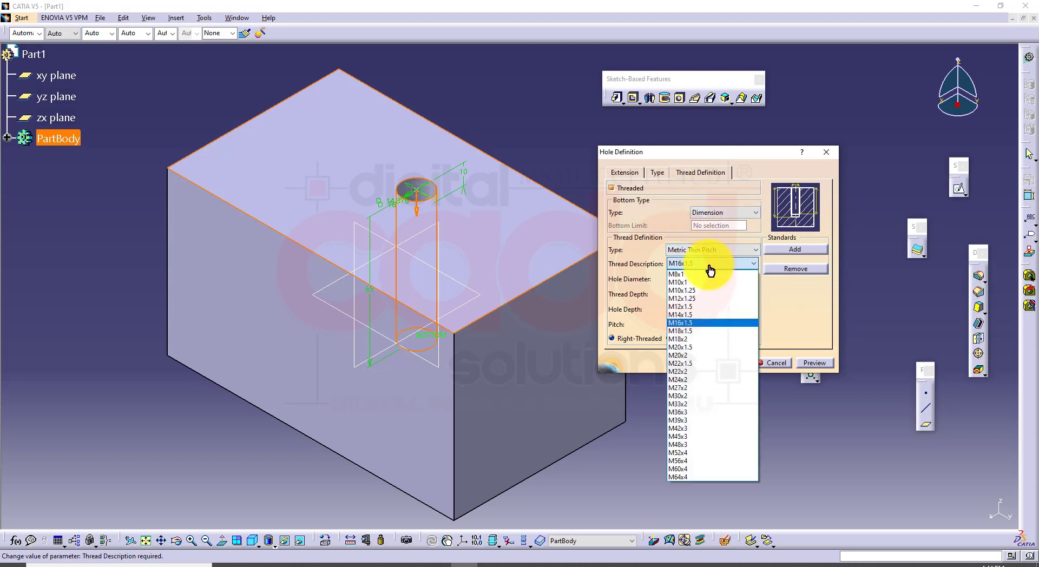
{"action": "left_click", "coordinate": [694, 388]}
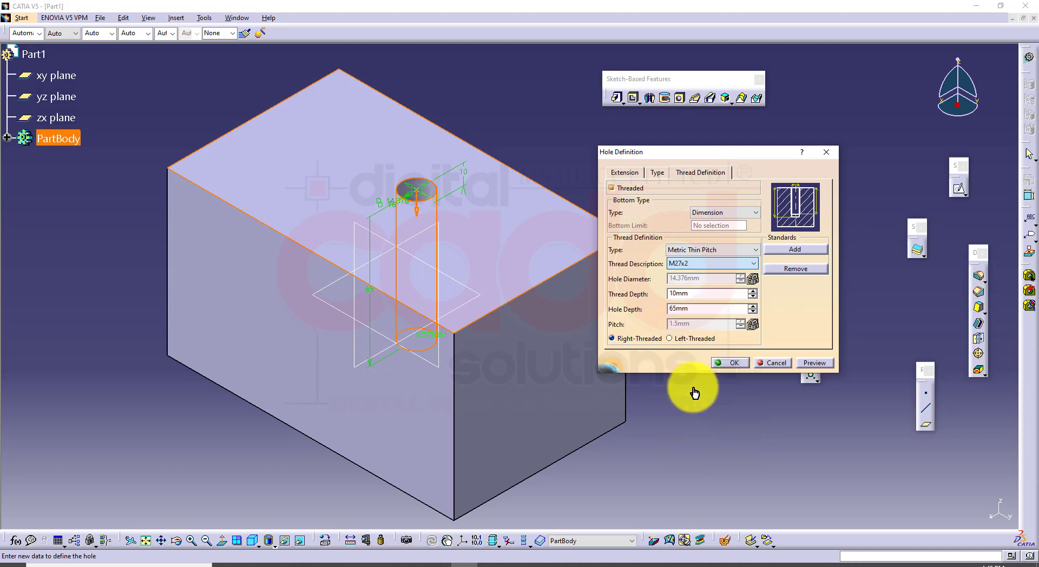
{"action": "left_click", "coordinate": [813, 364]}
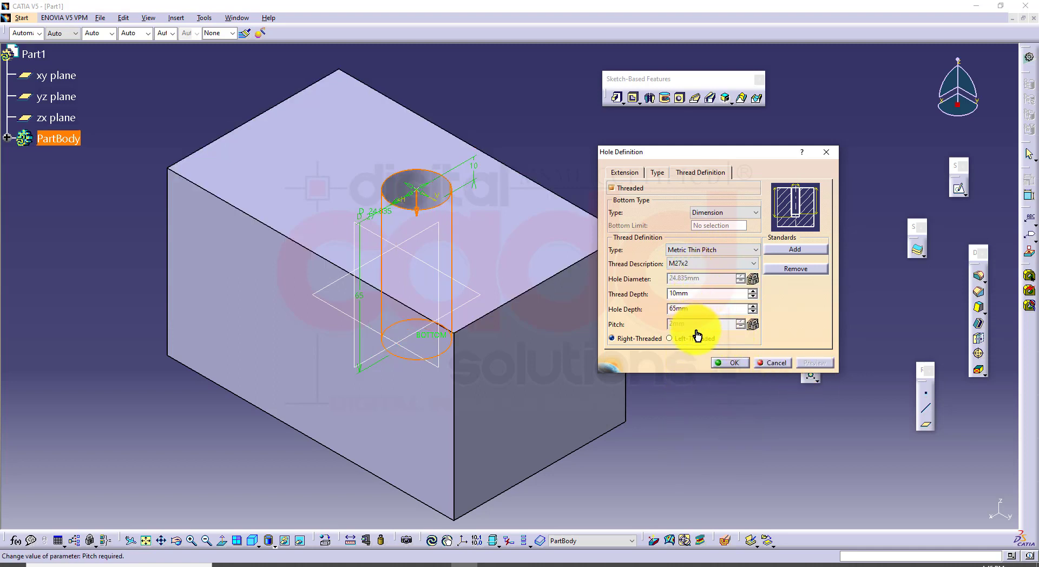
{"action": "left_click", "coordinate": [733, 362]}
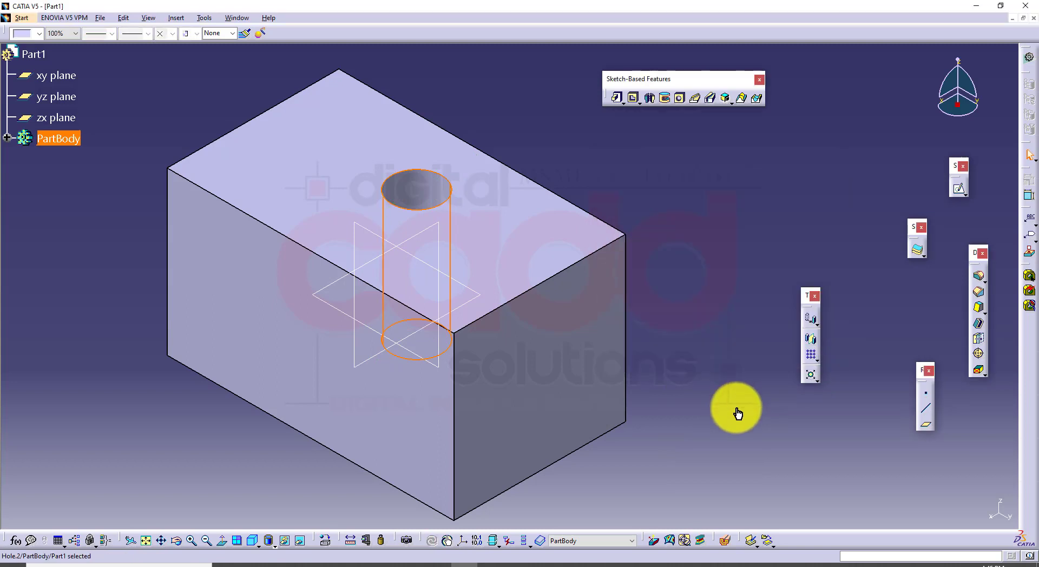
Return to Drawing1 and update the front and top views to the modified hole
{"action": "left_click", "coordinate": [241, 20]}
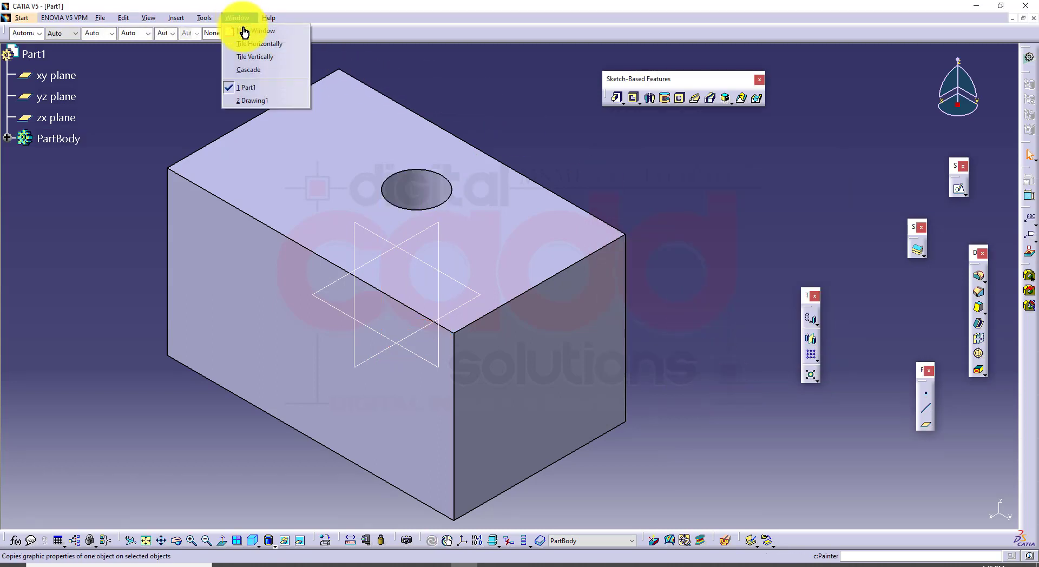
{"action": "left_click", "coordinate": [269, 102]}
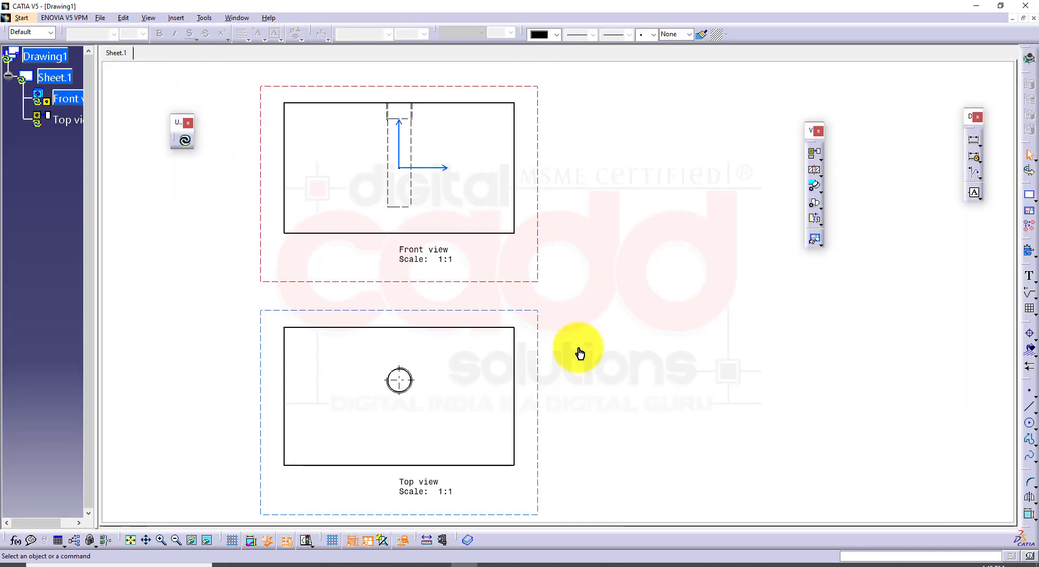
{"action": "left_click", "coordinate": [186, 144]}
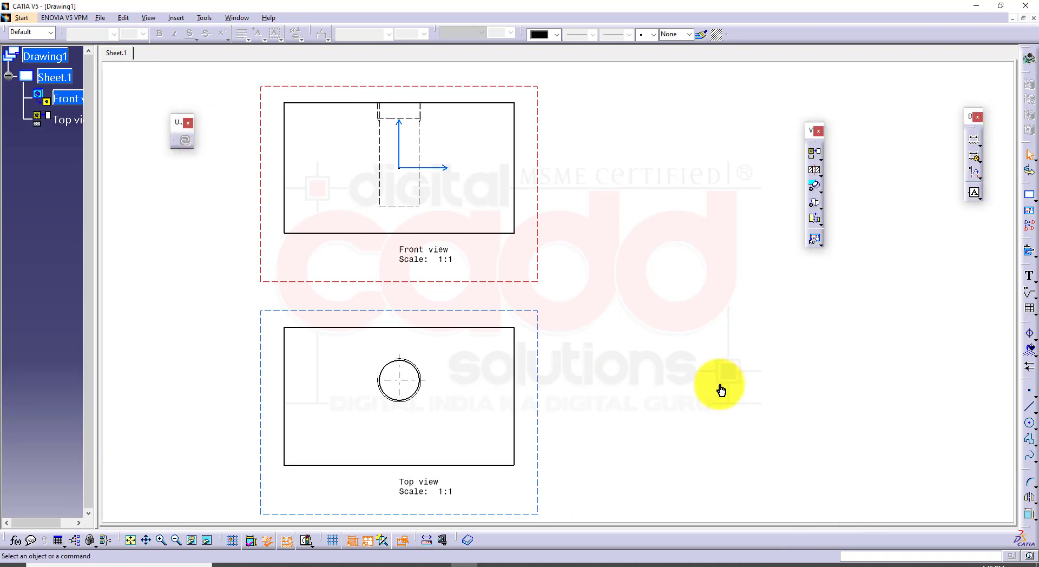
{"action": "mouse_move", "coordinate": [696, 323]}
{"action": "middle_mouse_down"}
{"action": "mouse_move", "coordinate": [743, 453]}
{"action": "mouse_move", "coordinate": [470, 290]}
{"action": "mouse_move", "coordinate": [250, 225]}
{"action": "mouse_move", "coordinate": [540, 266]}
{"action": "mouse_move", "coordinate": [550, 336]}
{"action": "mouse_move", "coordinate": [531, 363]}
{"action": "mouse_move", "coordinate": [485, 389]}
{"action": "mouse_move", "coordinate": [514, 372]}
{"action": "mouse_move", "coordinate": [517, 325]}
{"action": "mouse_move", "coordinate": [548, 349]}
{"action": "middle_mouse_up"}
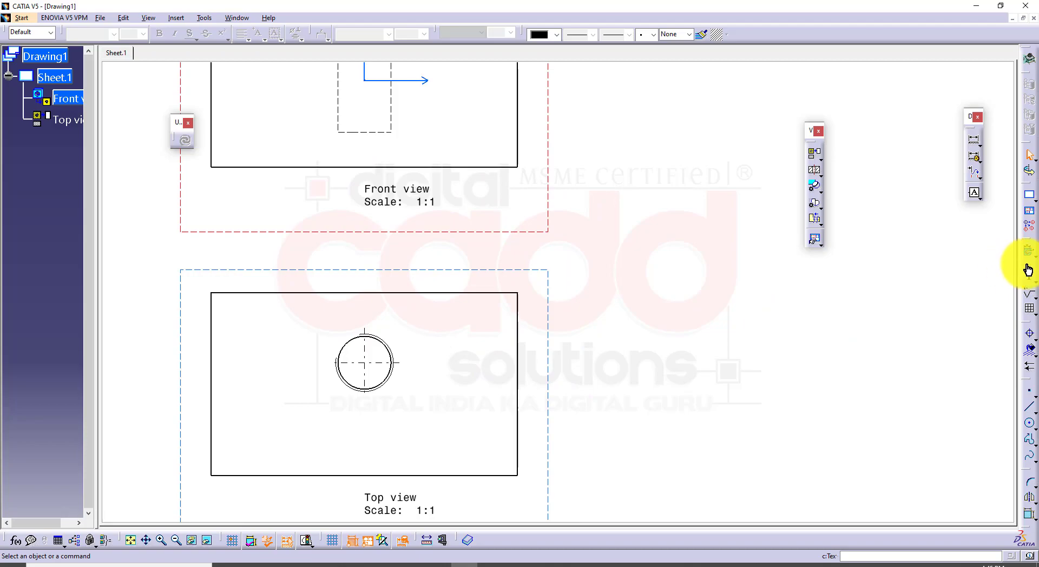
{"action": "left_click_drag", "start_coordinate": [1028, 269], "coordinate": [898, 222]}
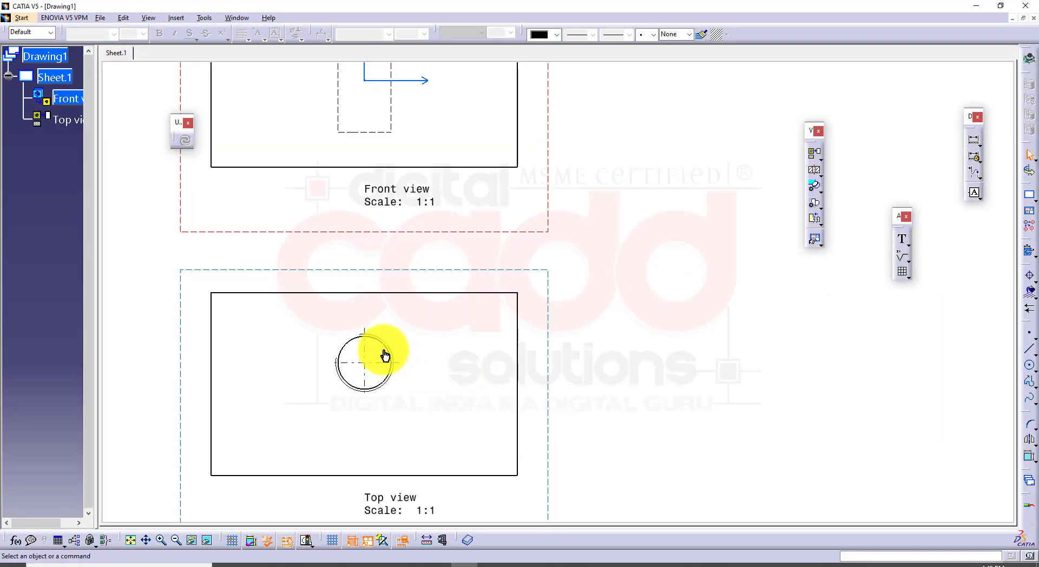
{"action": "left_click", "coordinate": [909, 246]}
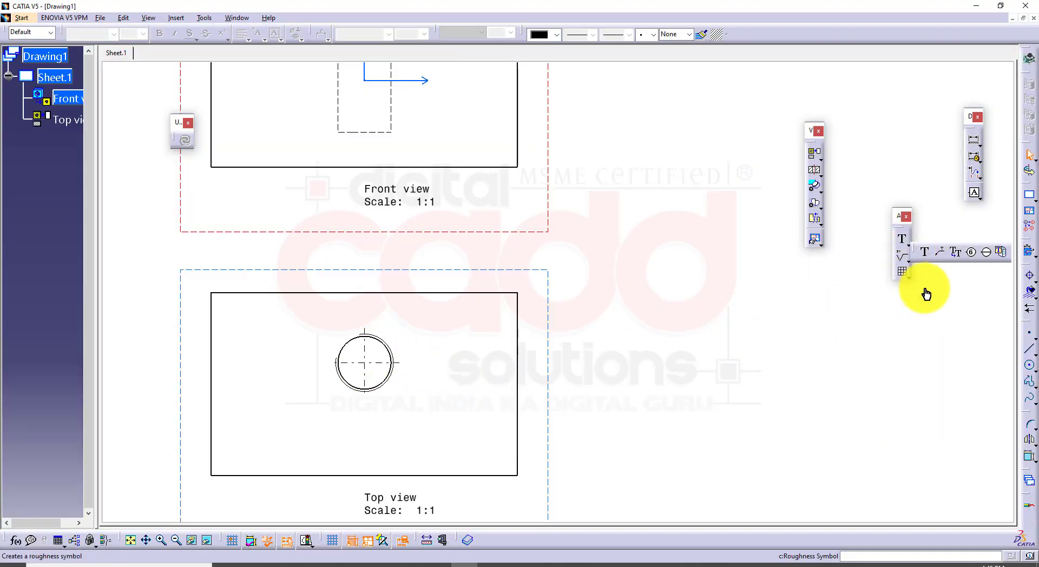
{"action": "left_click", "coordinate": [938, 248]}
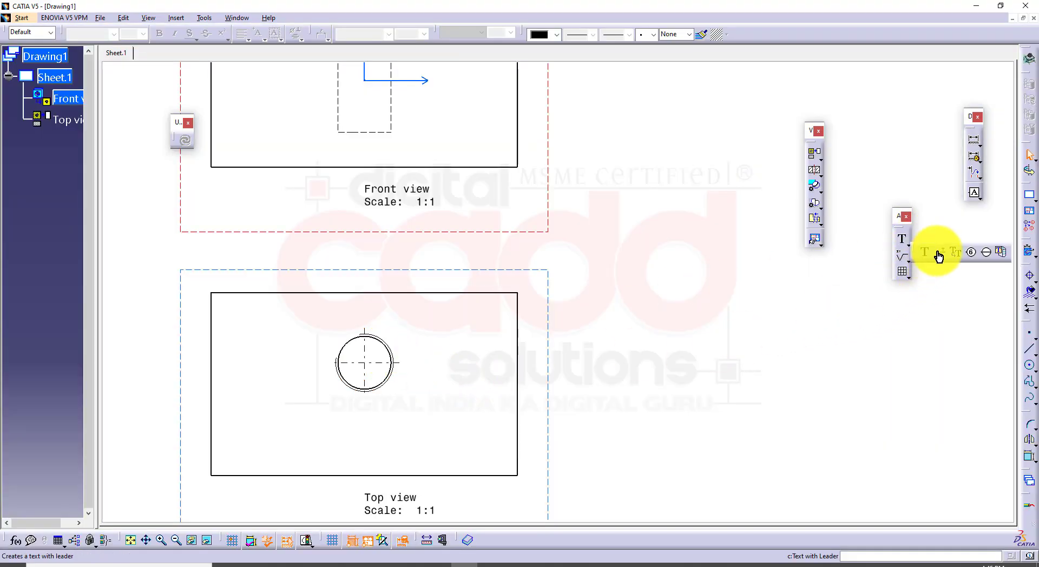
{"action": "left_click", "coordinate": [393, 353]}
{"action": "left_click", "coordinate": [544, 278]}
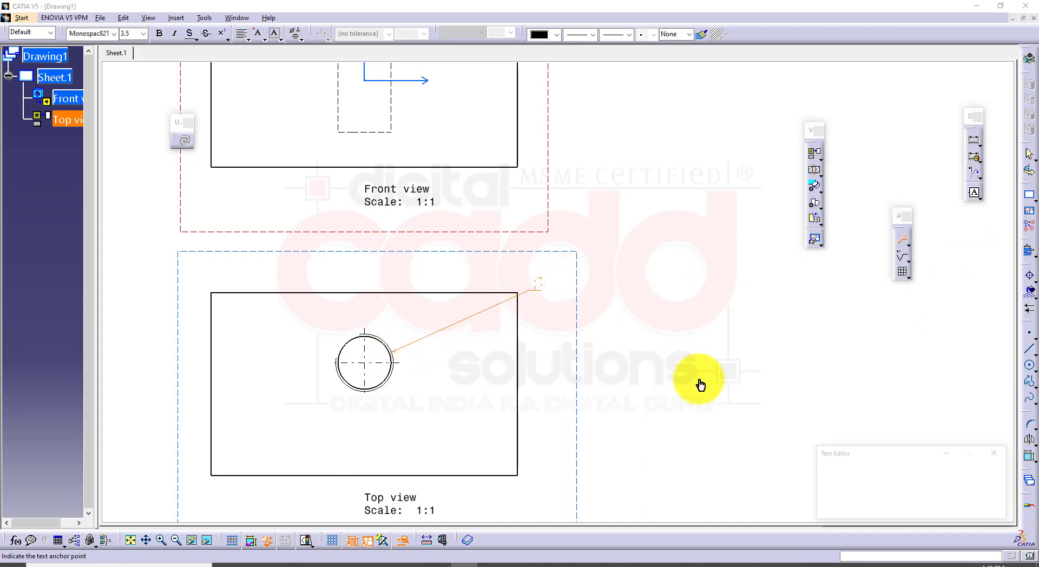
{"action": "left_click", "coordinate": [986, 509]}
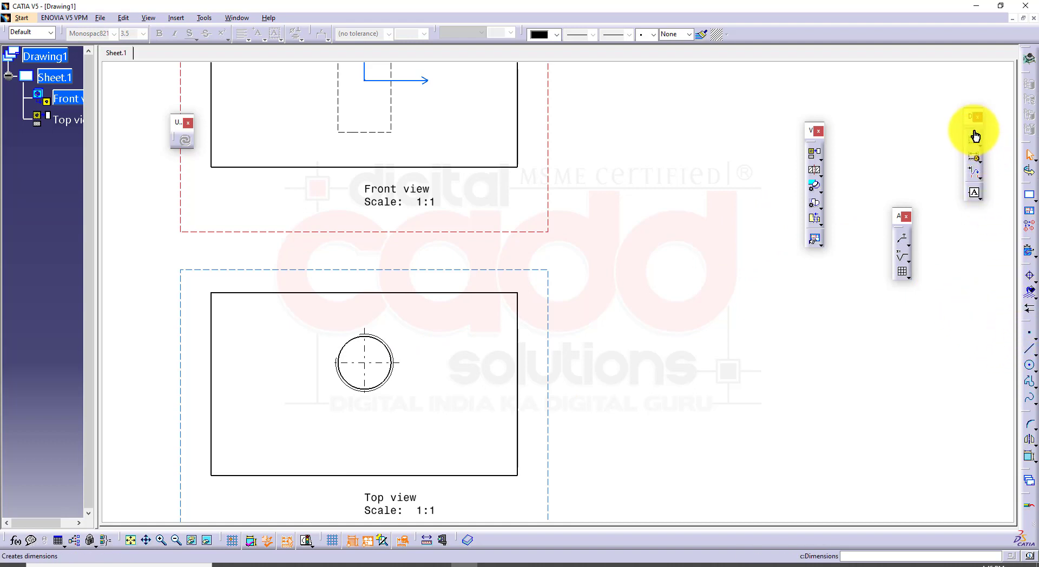
Preview a diameter dimension on the hole's outer thread circle in the top view without placing it
{"action": "left_click_drag", "start_coordinate": [969, 128], "coordinate": [695, 115]}
{"action": "left_click", "coordinate": [704, 146]}
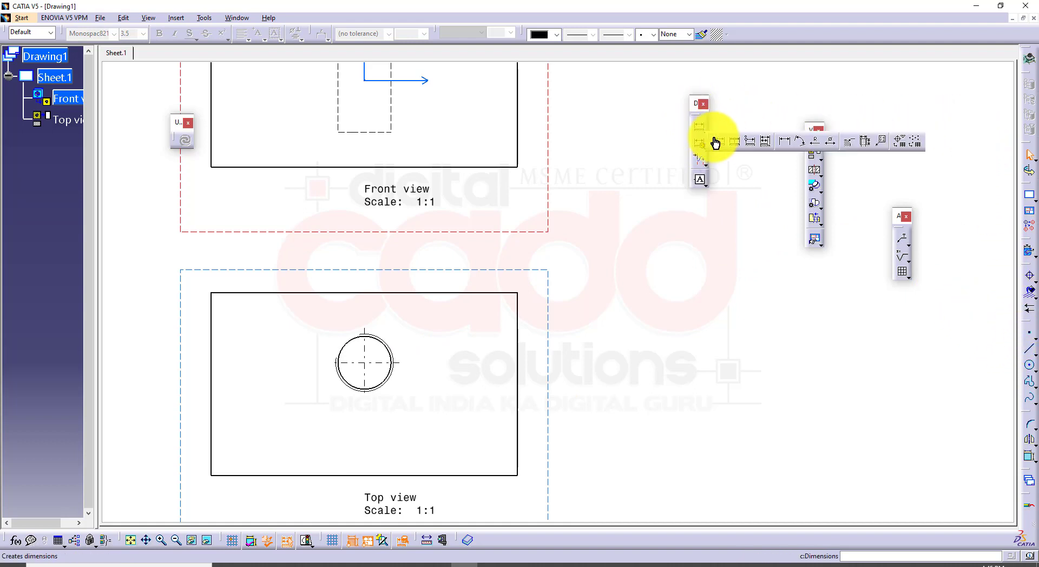
{"action": "left_click", "coordinate": [833, 150]}
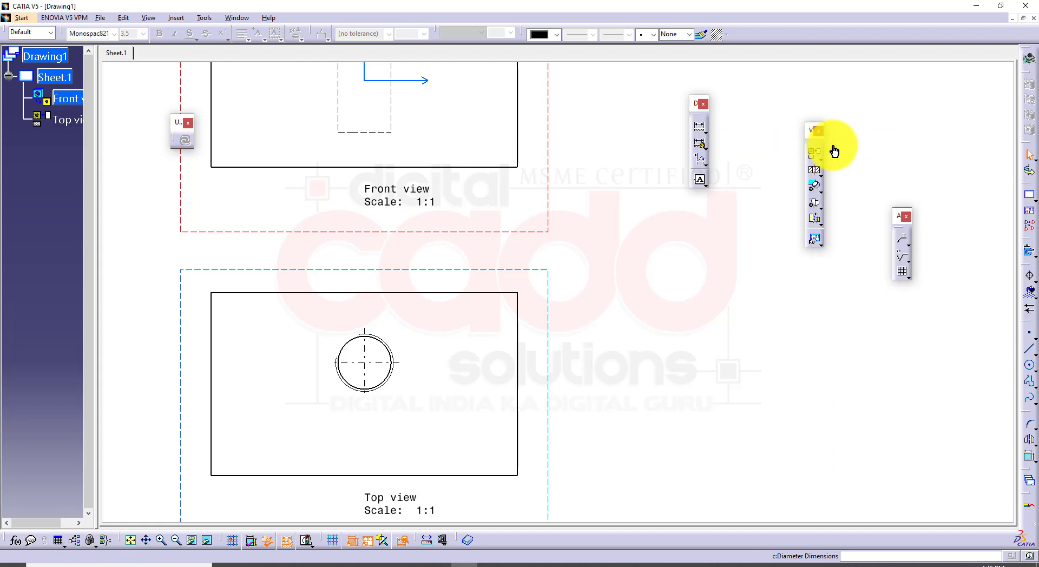
{"action": "left_click", "coordinate": [393, 350]}
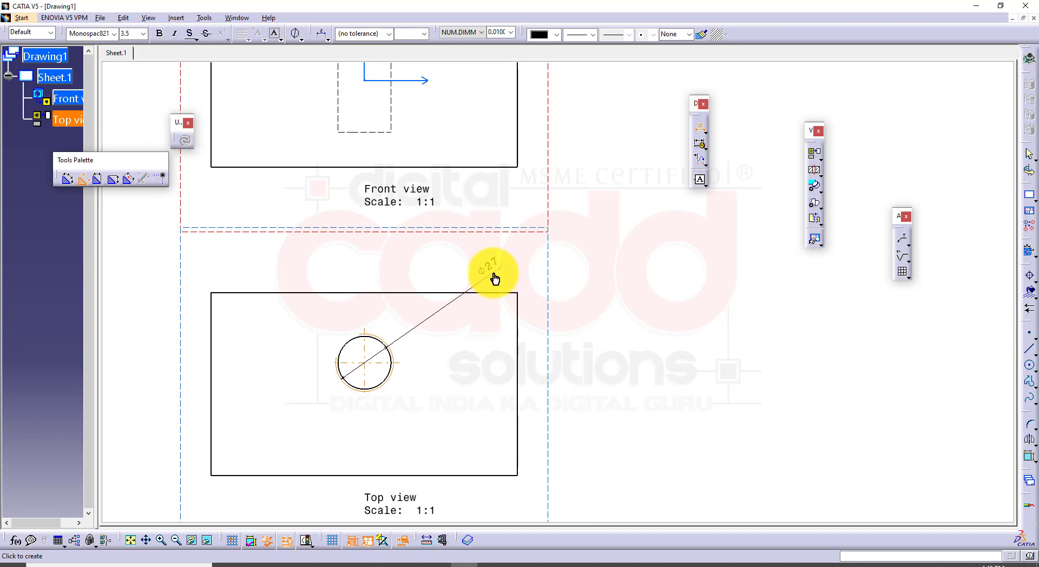
{"action": "key", "text": "Escape"}
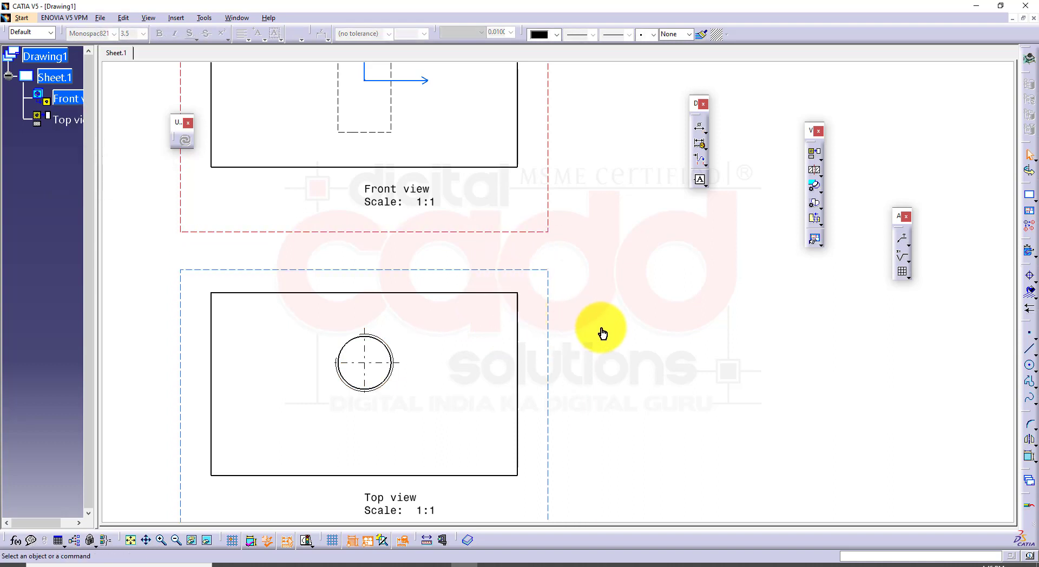
{"action": "middle_click_drag", "start_coordinate": [592, 295], "coordinate": [579, 387]}
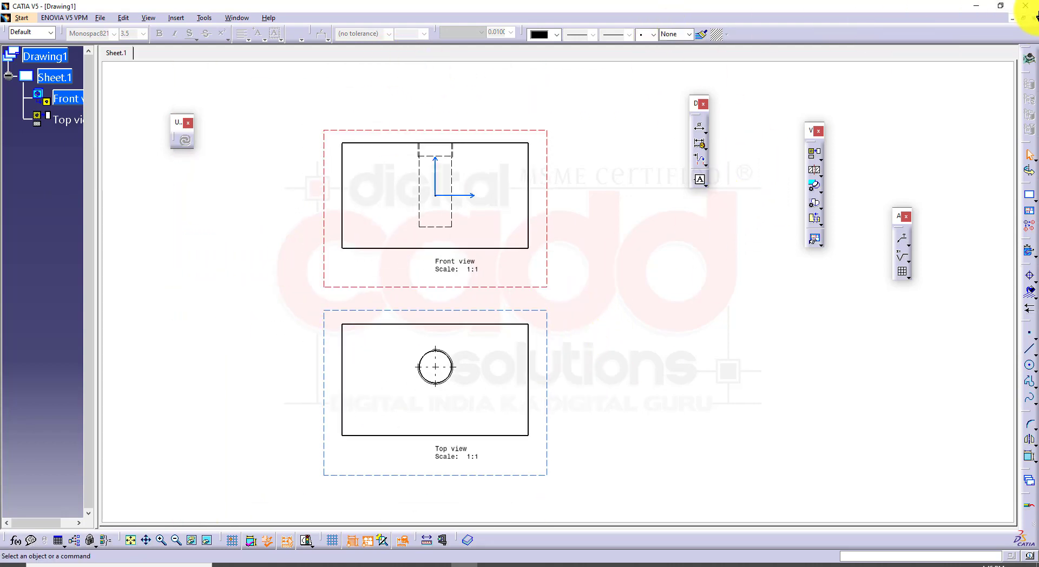
Look at the assignment PDF's tapped-hole drawing, then return to Part1 and review the hole's thread definition
{"action": "left_click", "coordinate": [984, 10]}
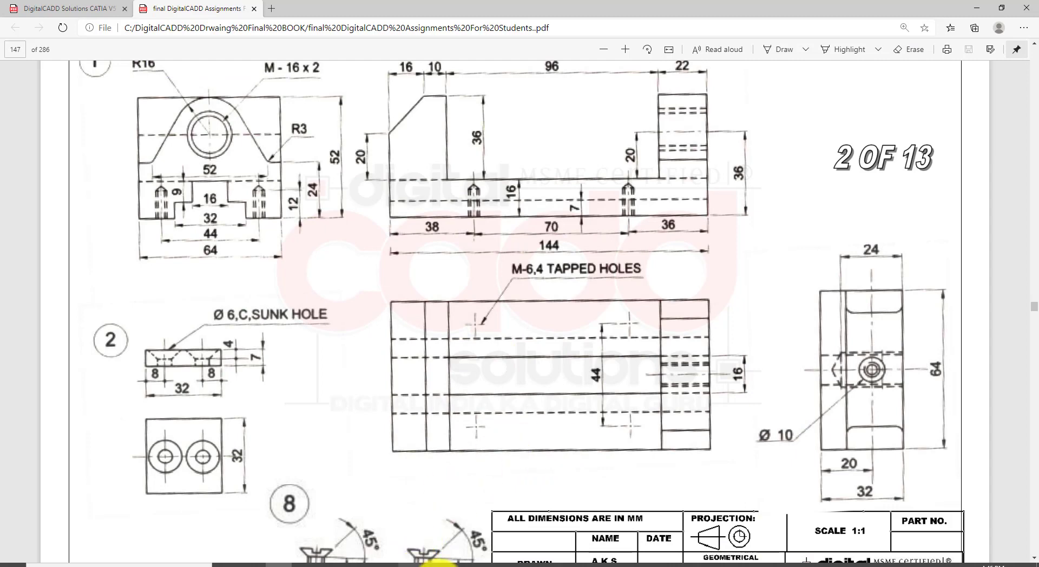
{"action": "left_click", "coordinate": [459, 563]}
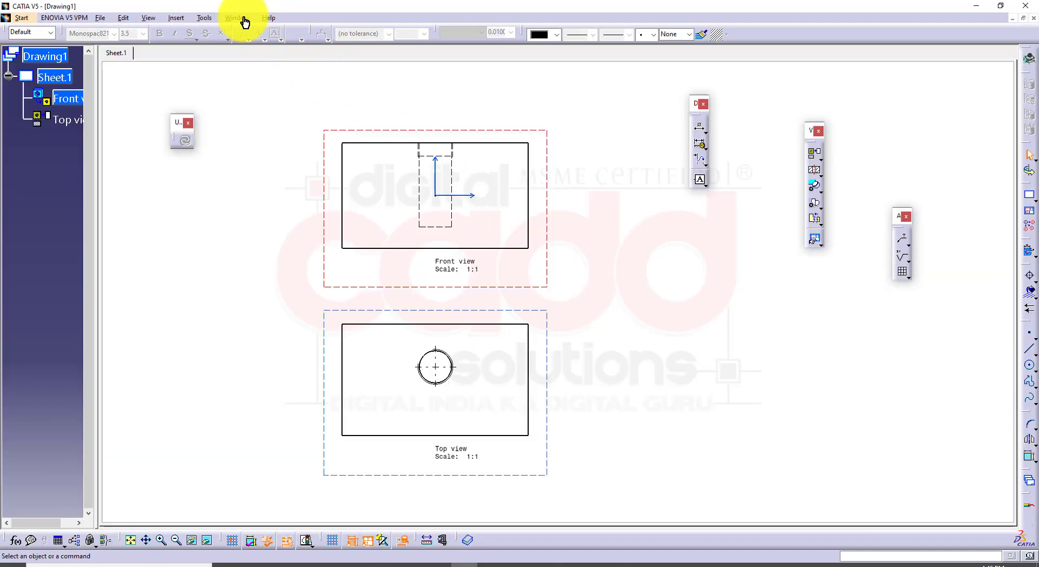
{"action": "left_click", "coordinate": [238, 18]}
{"action": "left_click", "coordinate": [265, 89]}
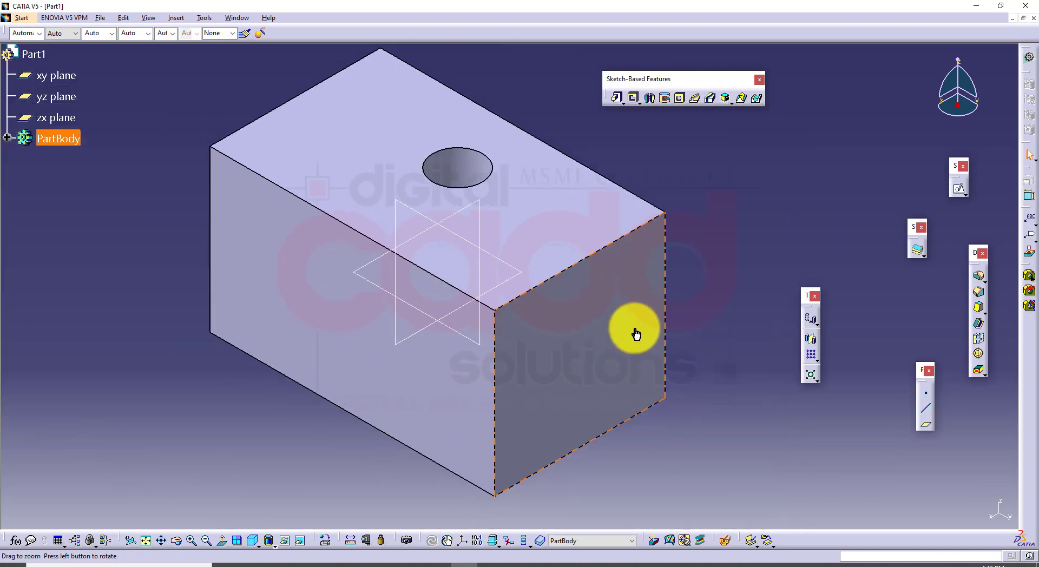
{"action": "double_click", "coordinate": [450, 174]}
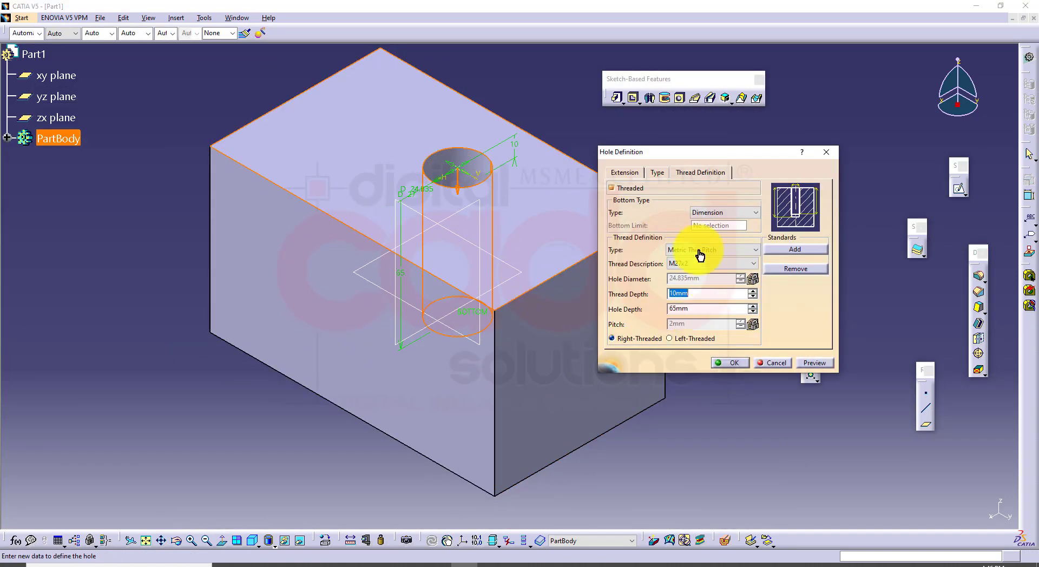
{"action": "left_click_drag", "start_coordinate": [737, 153], "coordinate": [703, 156]}
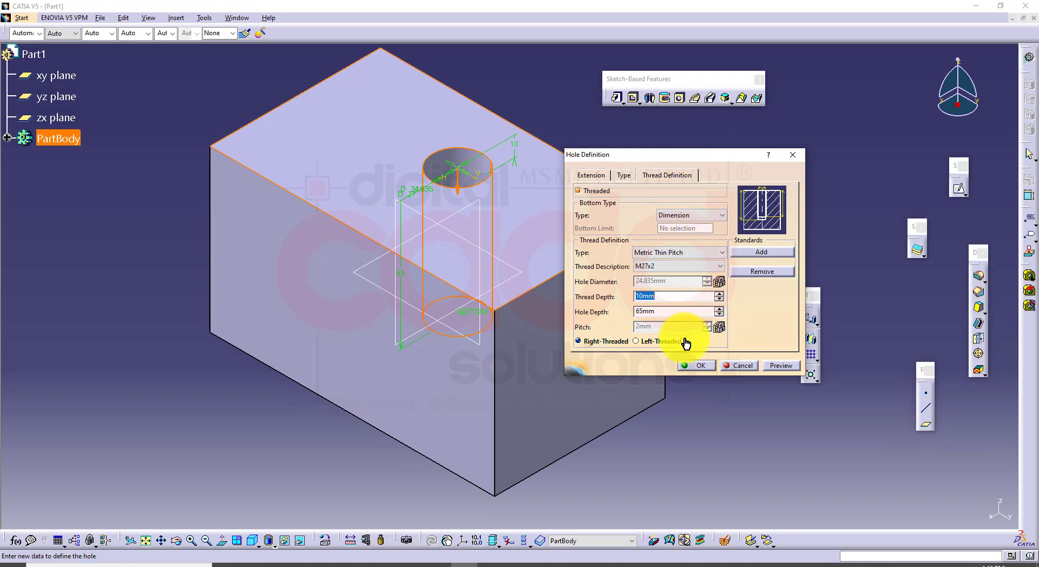
{"action": "left_click", "coordinate": [697, 369]}
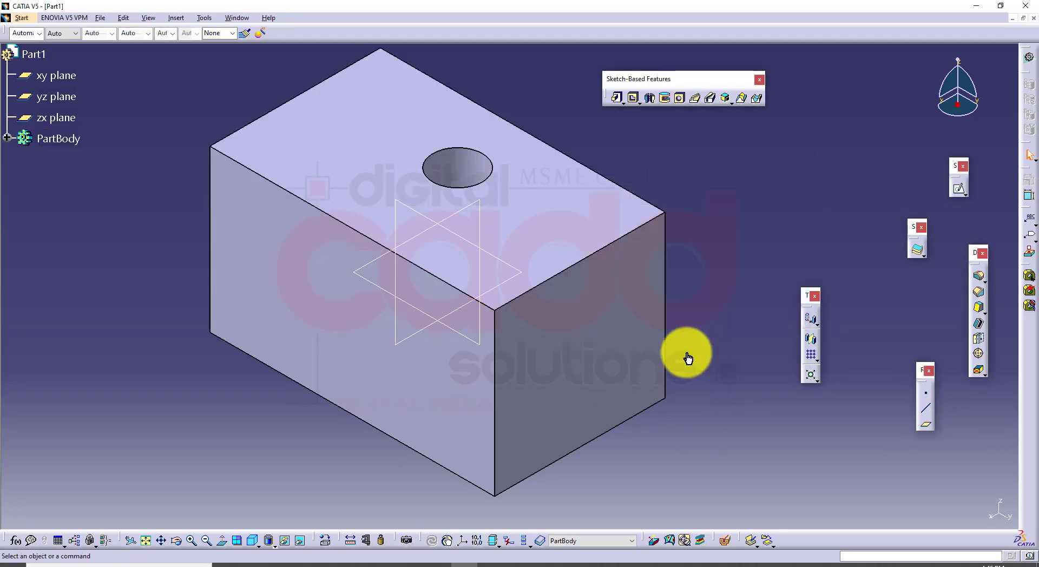
{"action": "middle_click_drag", "start_coordinate": [686, 355], "coordinate": [618, 346]}
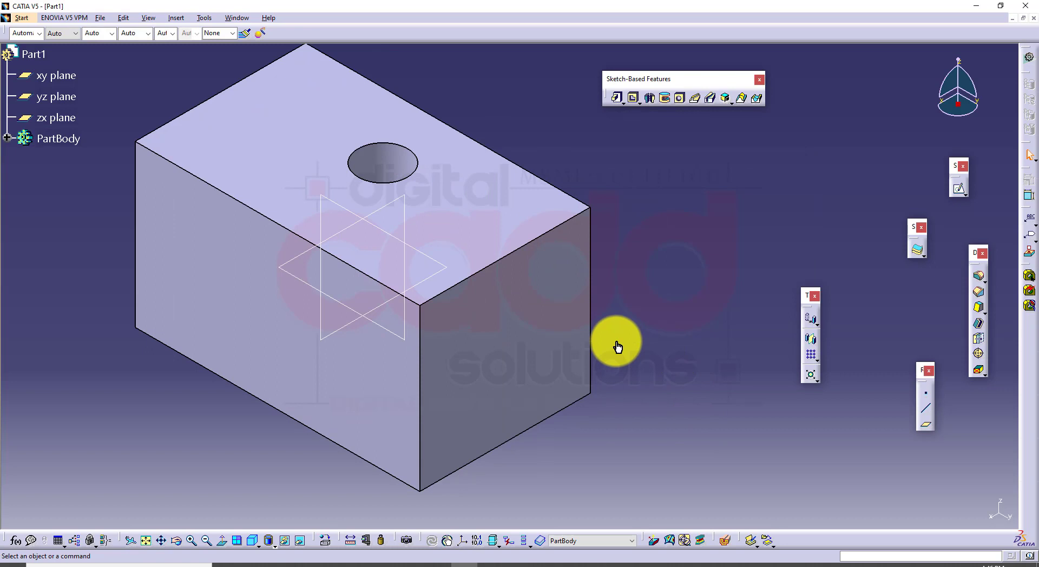
{"action": "middle_click_drag", "start_coordinate": [591, 377], "coordinate": [648, 414]}
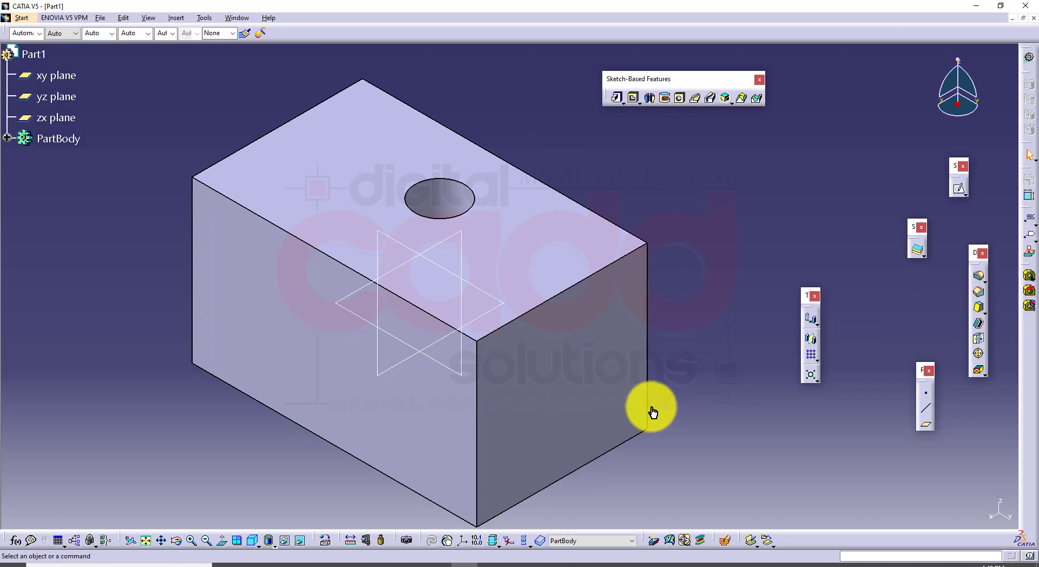
{"action": "middle_click_drag", "start_coordinate": [556, 386], "coordinate": [573, 403]}
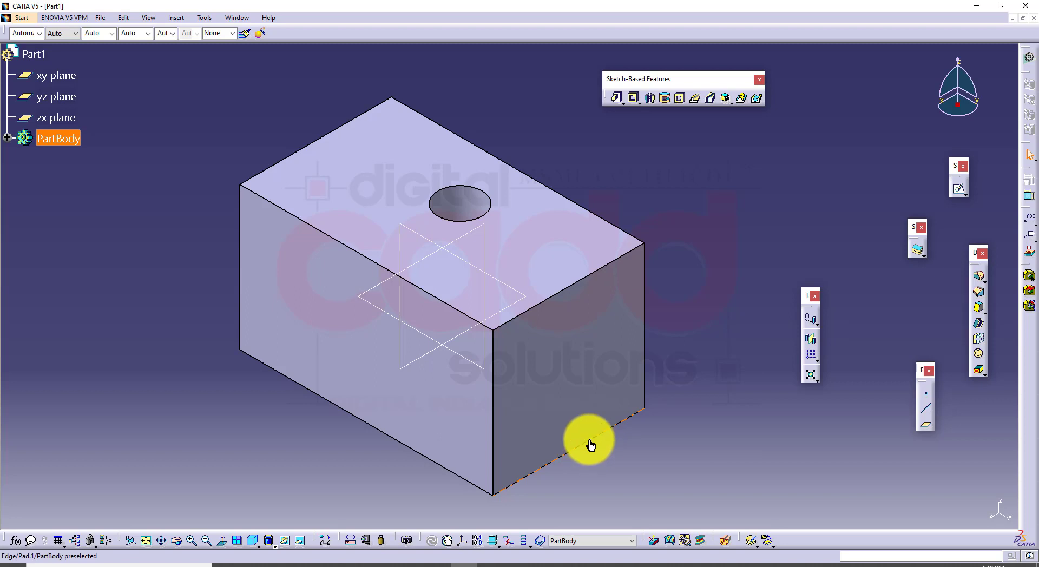
Close the assignment PDF and read the edge fillet section of the CATIA book, including Figure 6-17
{"action": "left_click", "coordinate": [275, 565]}
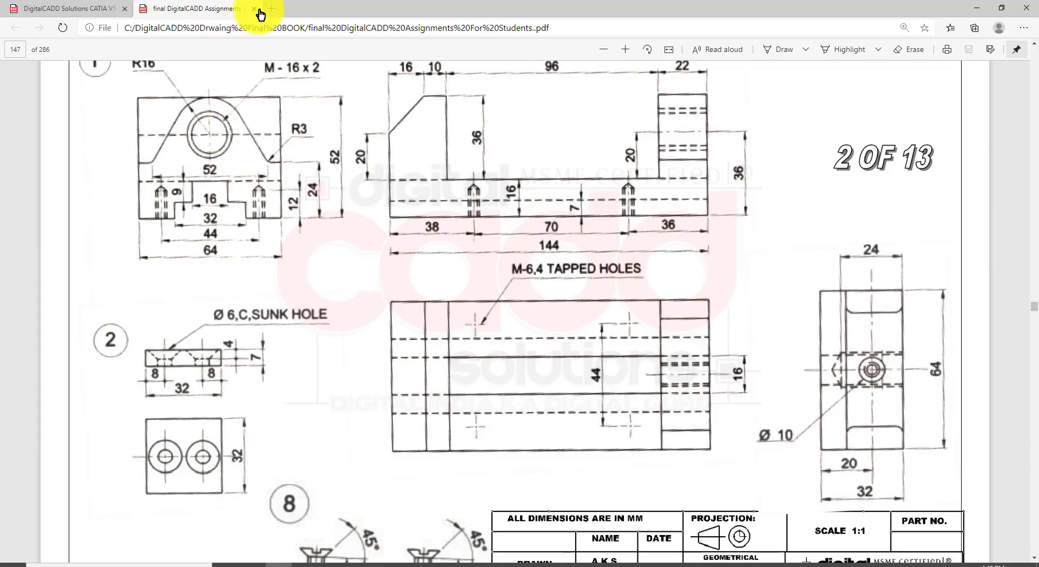
{"action": "left_click", "coordinate": [254, 9]}
{"action": "scroll", "coordinate": [501, 317], "scroll_direction": "down", "scroll_amount": 15}
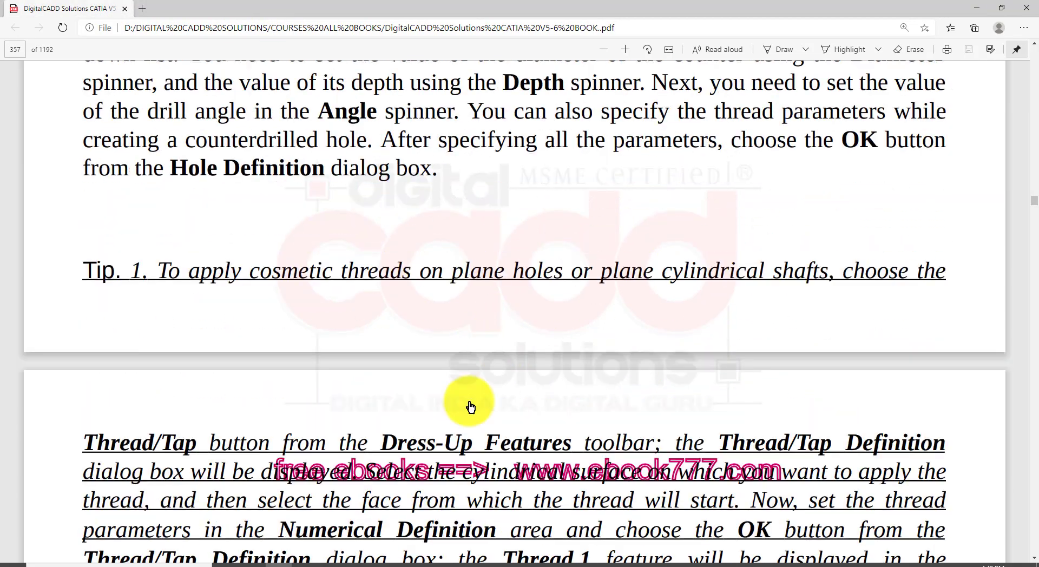
{"action": "scroll", "coordinate": [460, 401], "scroll_direction": "down", "scroll_amount": 20}
{"action": "scroll", "coordinate": [450, 394], "scroll_direction": "up", "scroll_amount": 15}
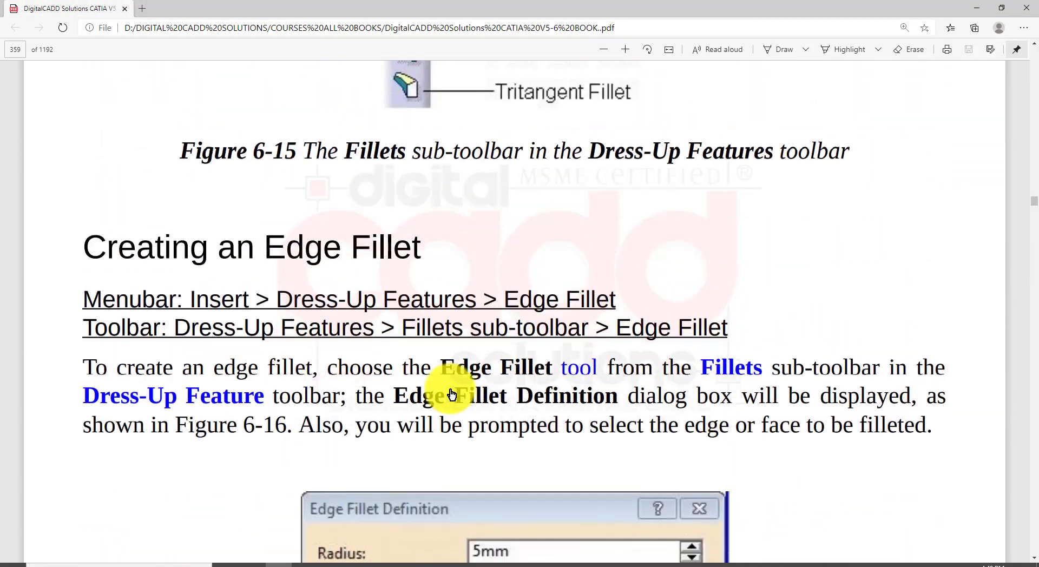
{"action": "scroll", "coordinate": [450, 389], "scroll_direction": "up", "scroll_amount": 1}
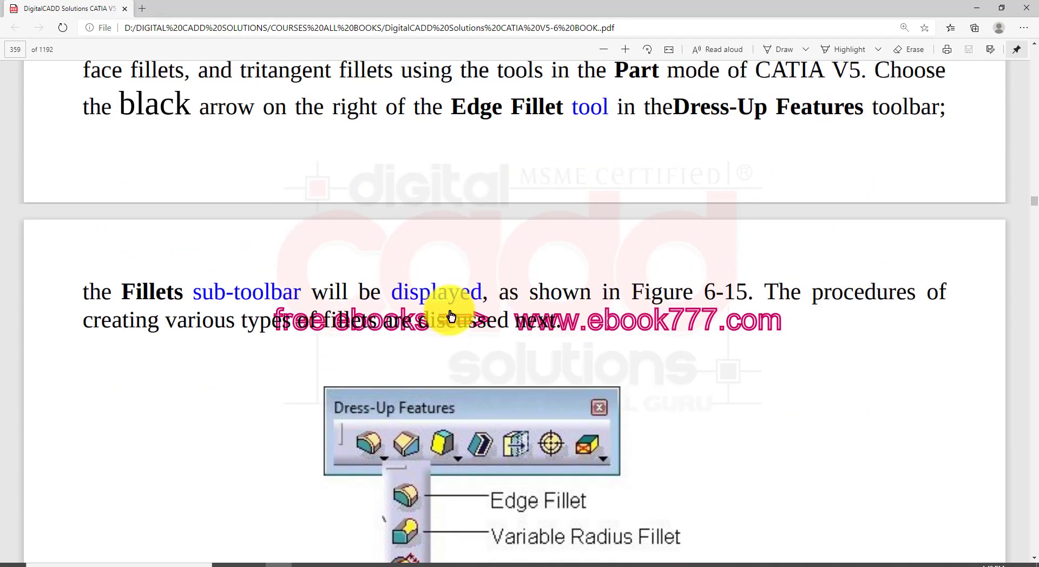
{"action": "scroll", "coordinate": [480, 342], "scroll_direction": "down", "scroll_amount": 15}
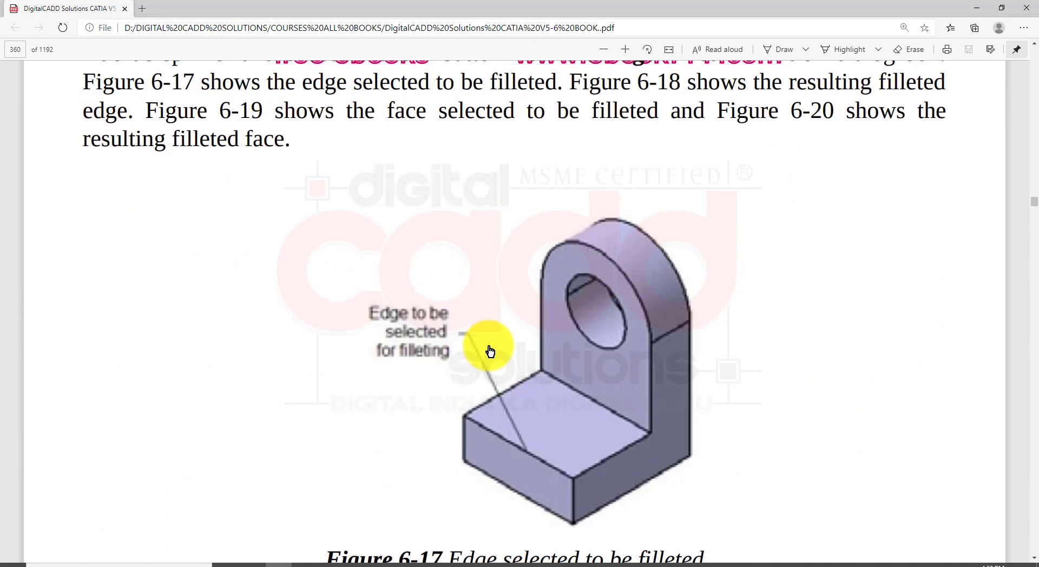
{"action": "scroll", "coordinate": [489, 350], "scroll_direction": "down", "scroll_amount": 14}
{"action": "scroll", "coordinate": [487, 347], "scroll_direction": "up", "scroll_amount": 7}
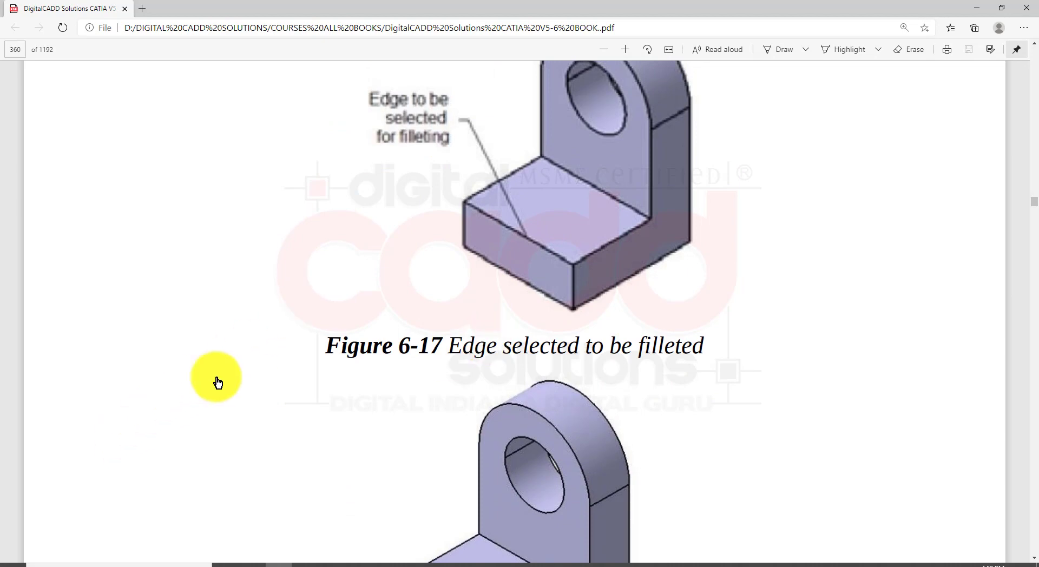
{"action": "scroll", "coordinate": [565, 372], "scroll_direction": "up", "scroll_amount": 2}
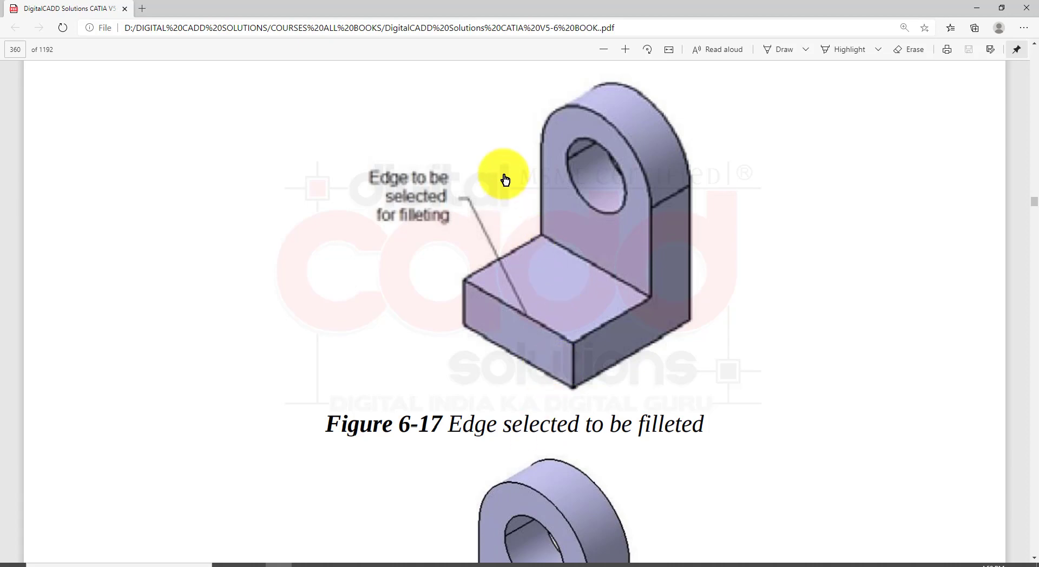
{"action": "left_click_drag", "start_coordinate": [426, 58], "coordinate": [735, 399]}
Switch back to CATIA and close both Part1 and Drawing1 without saving the changes
{"action": "left_click", "coordinate": [466, 564]}
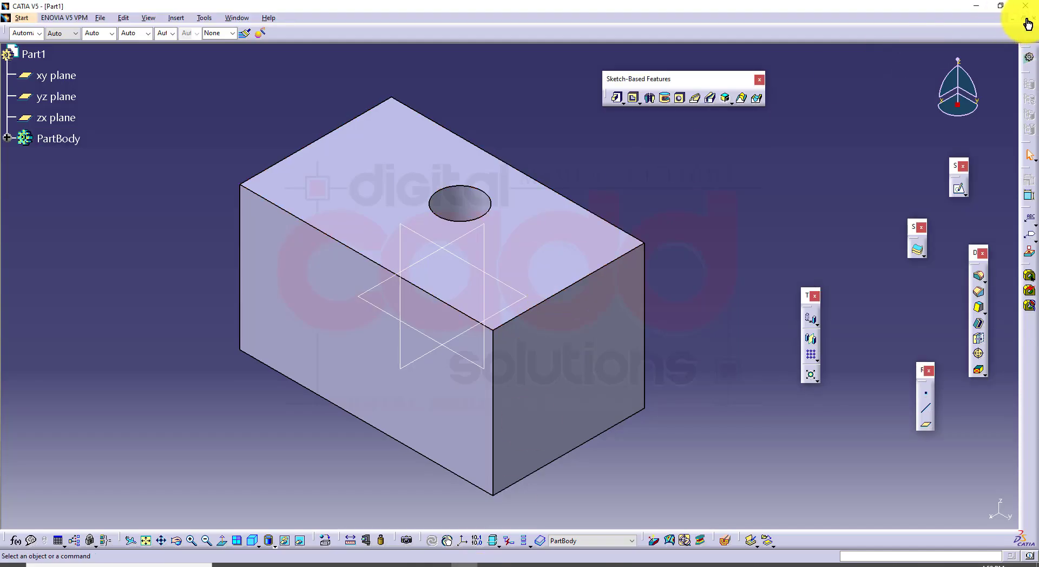
{"action": "left_click", "coordinate": [1033, 21]}
{"action": "left_click", "coordinate": [543, 312]}
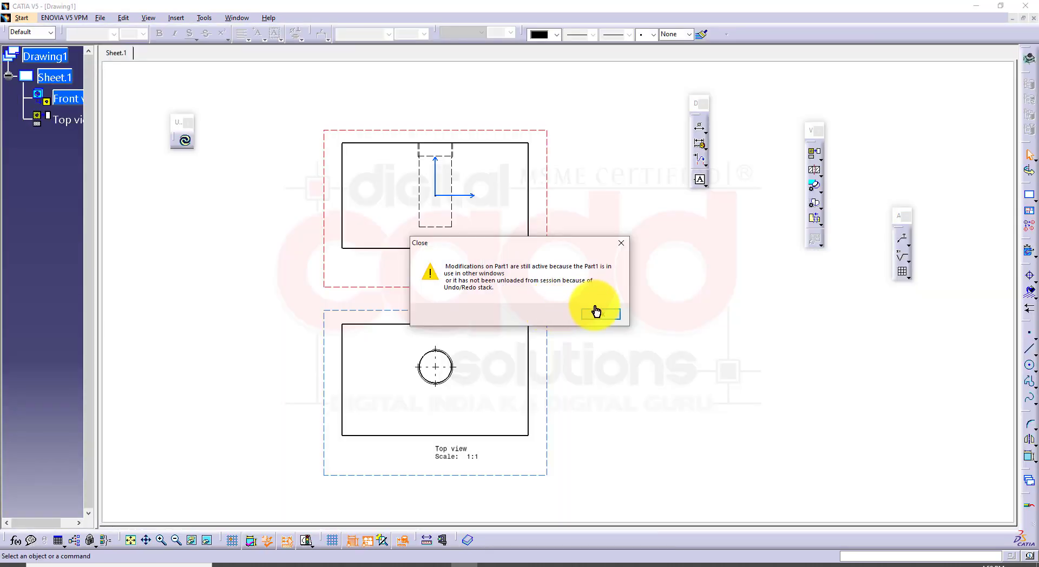
{"action": "left_click", "coordinate": [599, 314]}
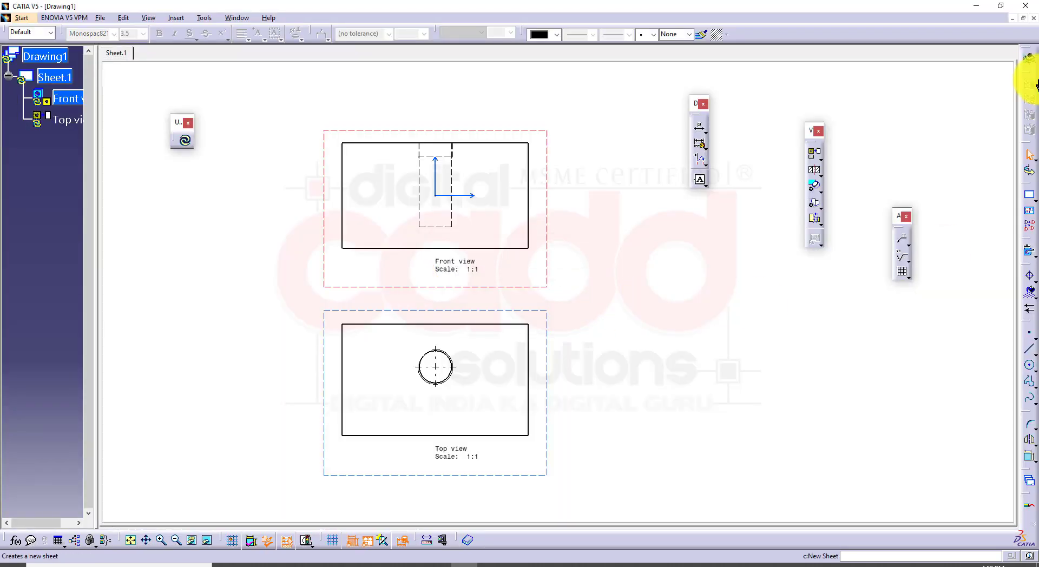
{"action": "left_click", "coordinate": [1033, 17]}
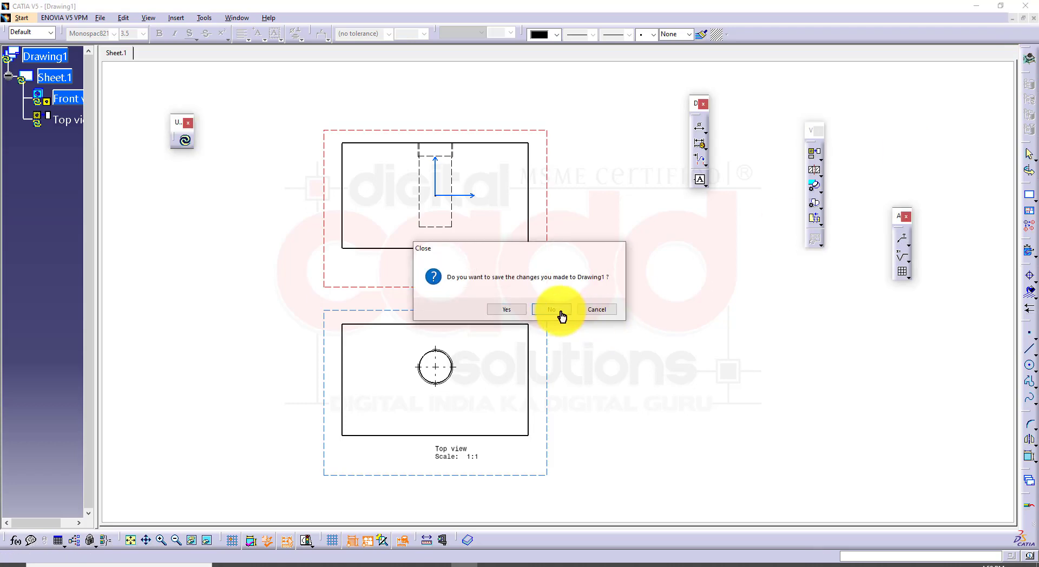
{"action": "left_click", "coordinate": [559, 313]}
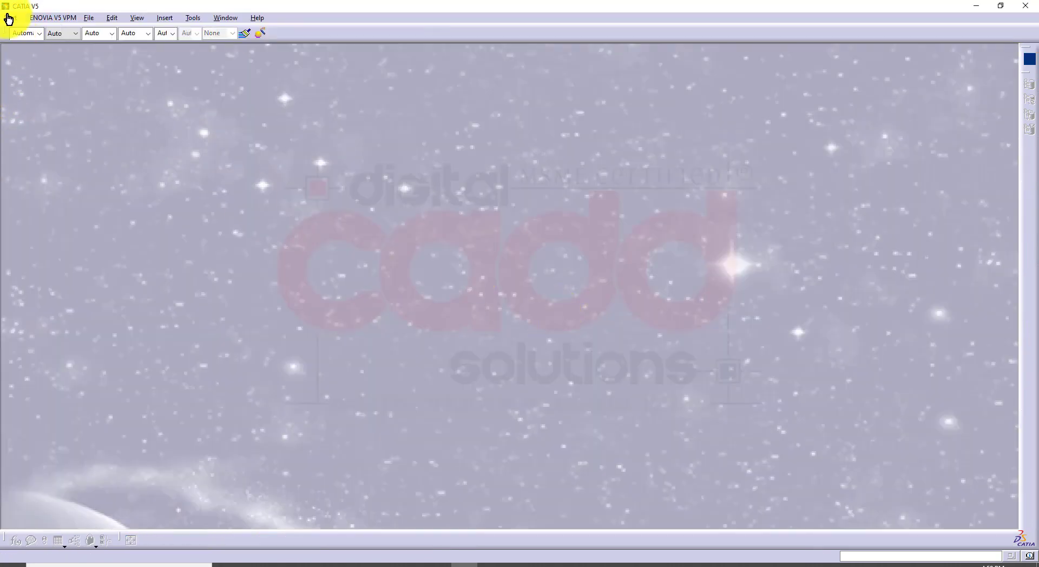
Create a new part named Part1 in the Part Design workbench
{"action": "left_click", "coordinate": [9, 18]}
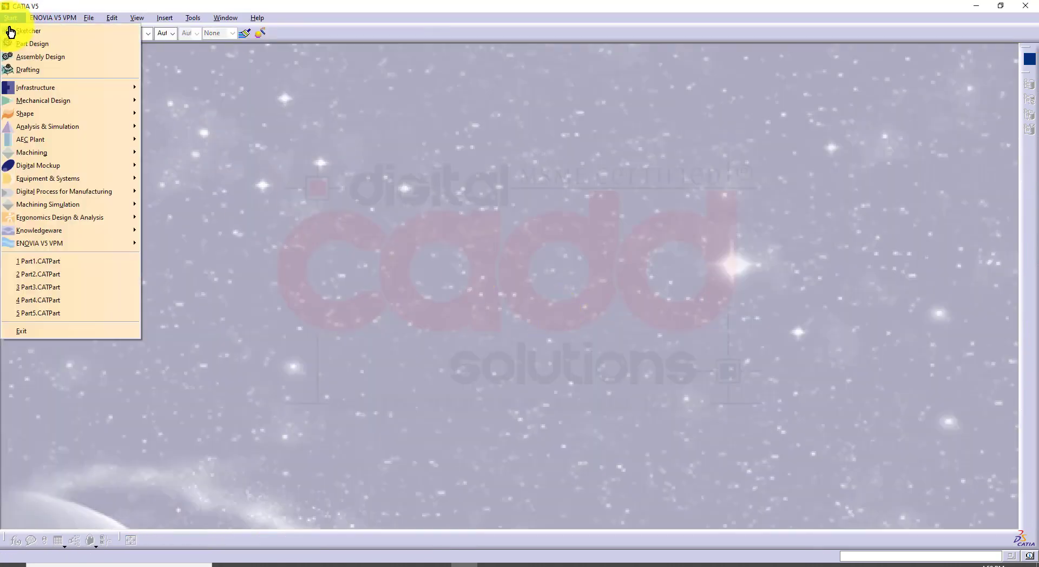
{"action": "left_click", "coordinate": [52, 49]}
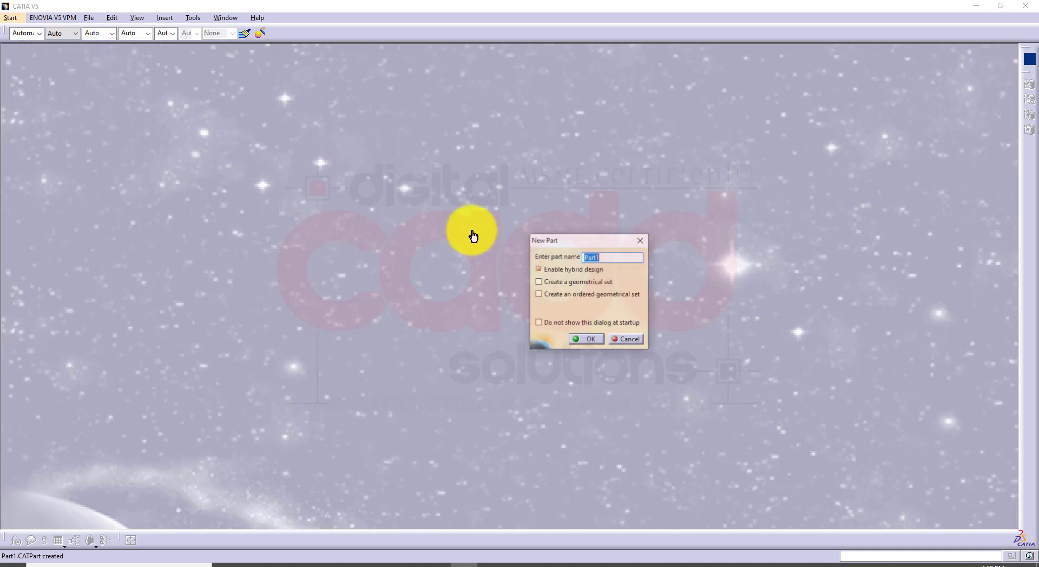
{"action": "left_click", "coordinate": [591, 340]}
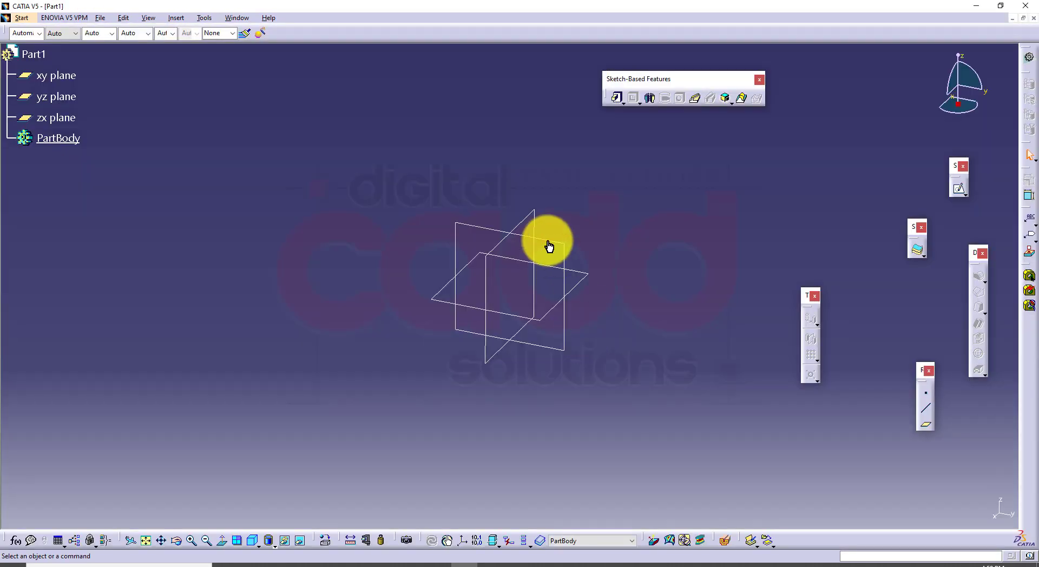
Sketch a closed L-shaped profile on the zx plane from the origin, about 95 mm tall and 70 mm wide, with an upright about 23 mm wide
{"action": "left_click", "coordinate": [536, 213]}
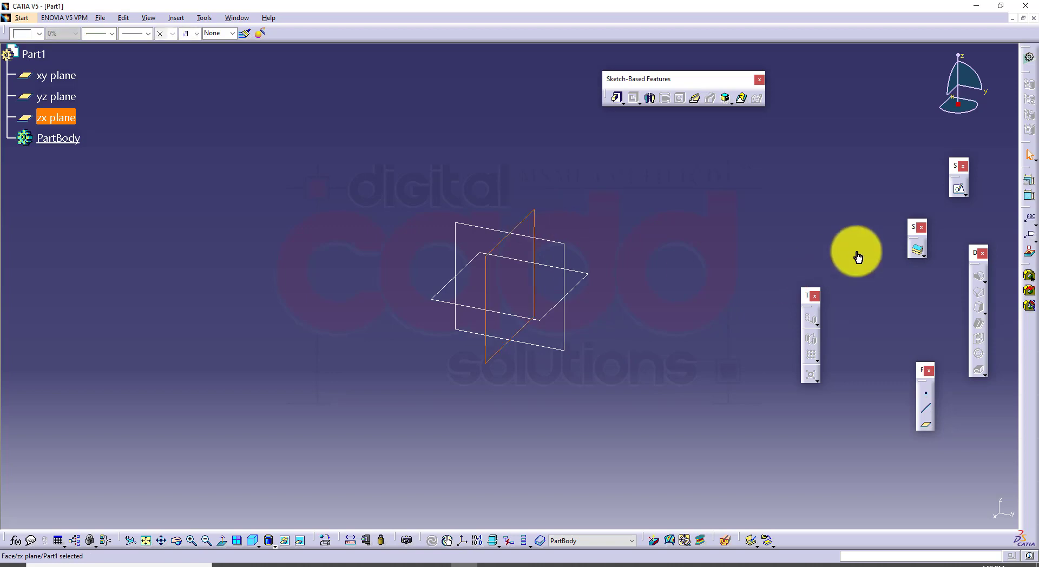
{"action": "left_click", "coordinate": [963, 193]}
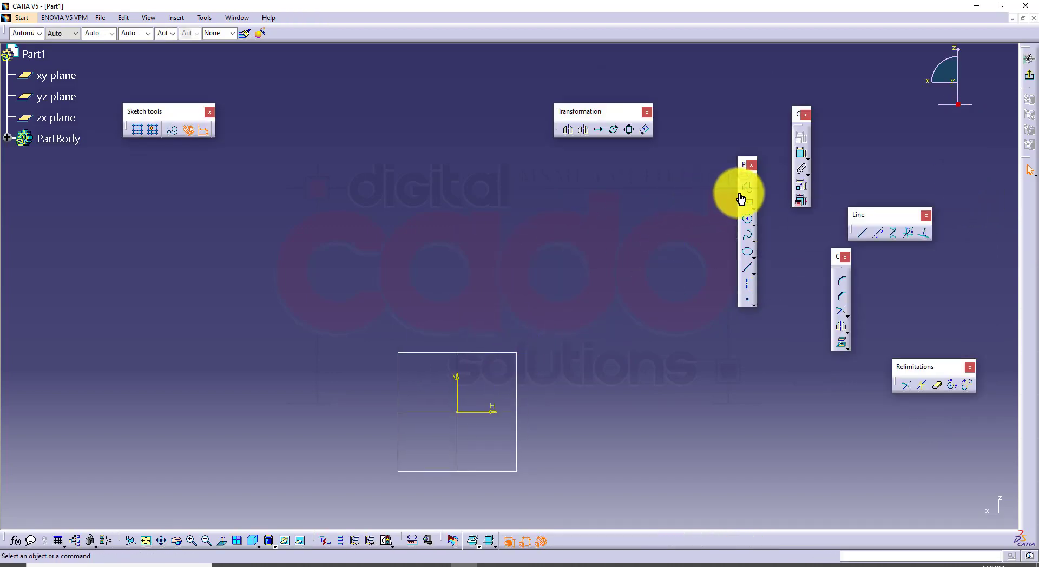
{"action": "left_click", "coordinate": [743, 191]}
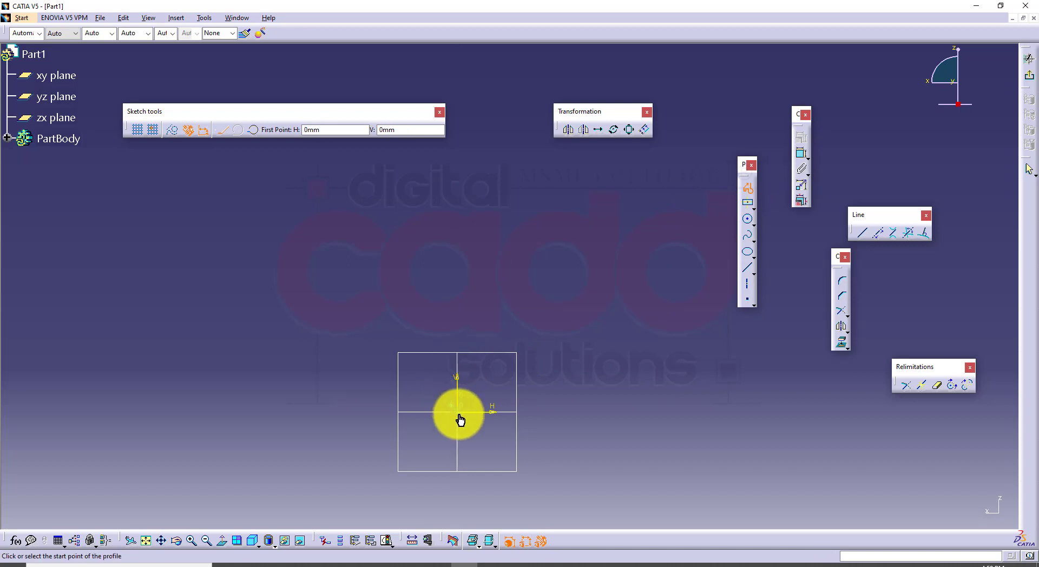
{"action": "left_click", "coordinate": [460, 419]}
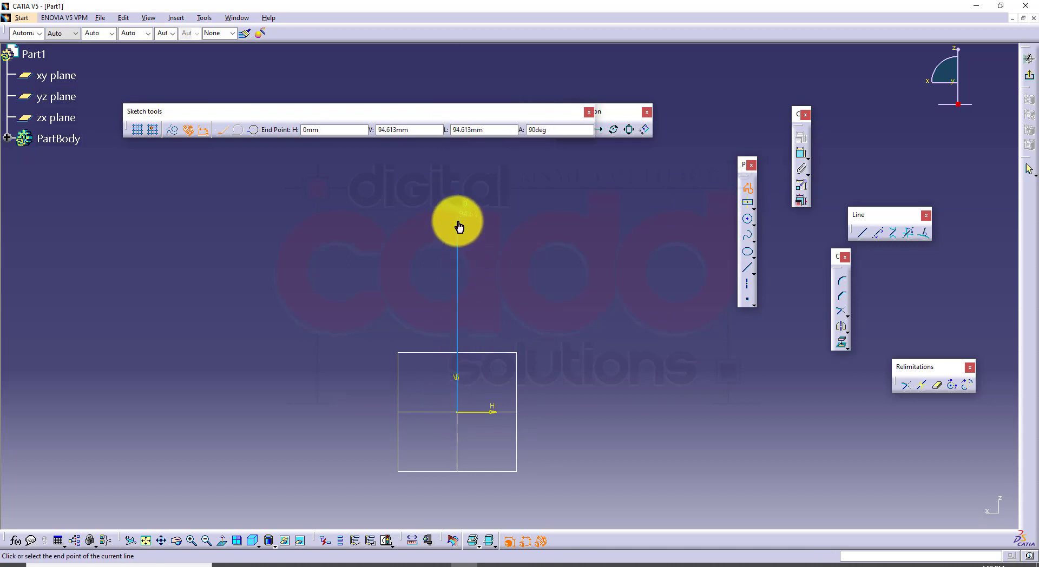
{"action": "left_click", "coordinate": [457, 222]}
{"action": "left_click", "coordinate": [412, 221]}
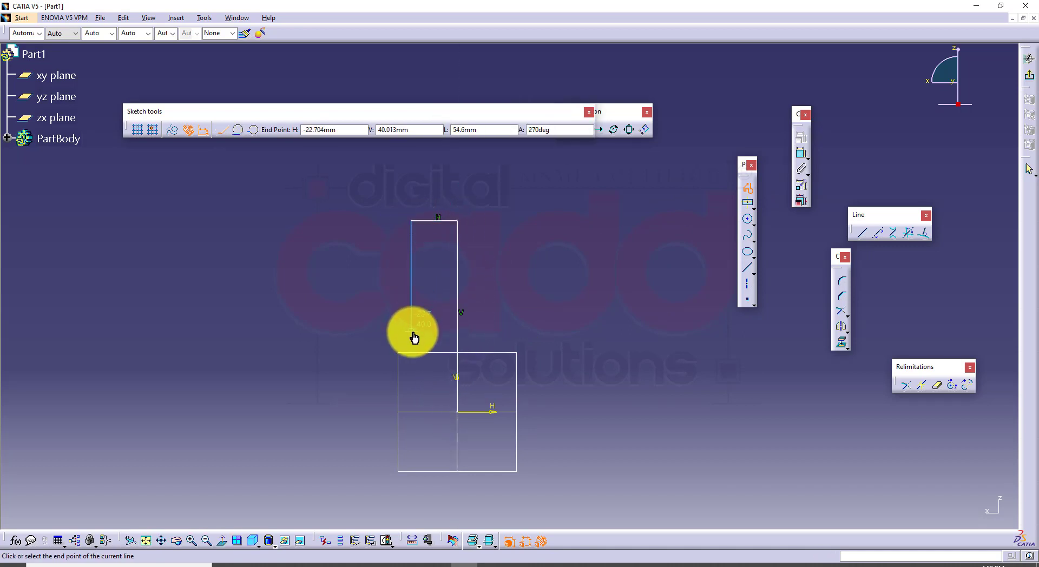
{"action": "left_click", "coordinate": [411, 330]}
{"action": "left_click", "coordinate": [316, 331]}
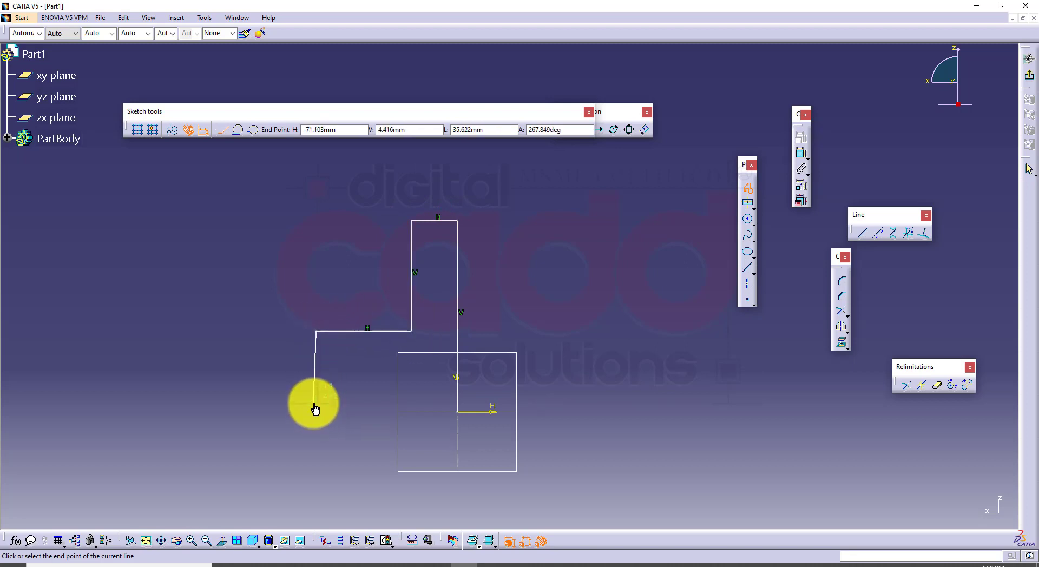
{"action": "left_click", "coordinate": [318, 415]}
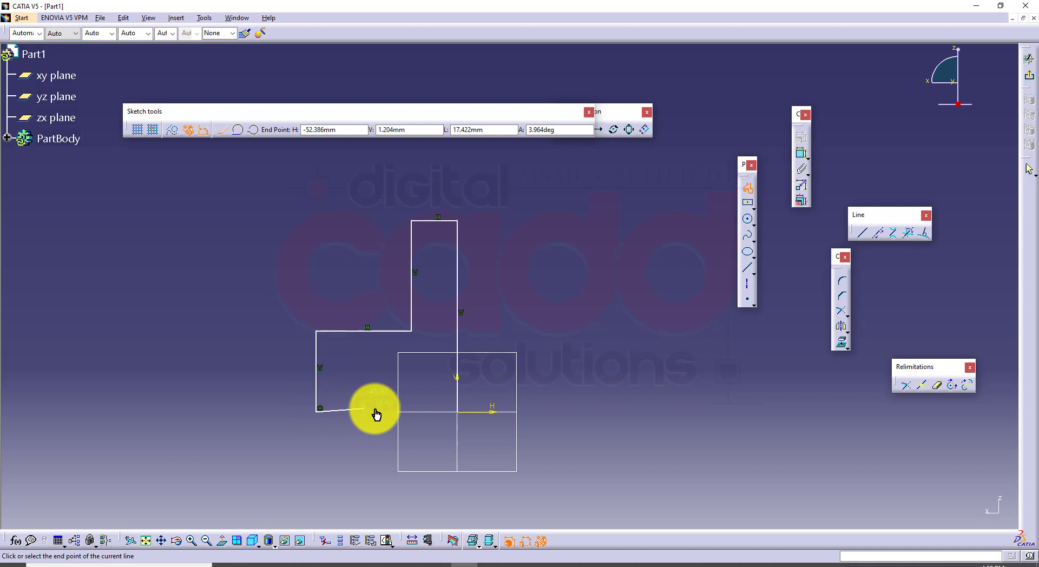
{"action": "left_click", "coordinate": [458, 413]}
Reshape the L-shaped profile by lowering the foot's upper edge and lengthening the foot, and exit the sketch
{"action": "left_click_drag", "start_coordinate": [400, 333], "coordinate": [389, 376]}
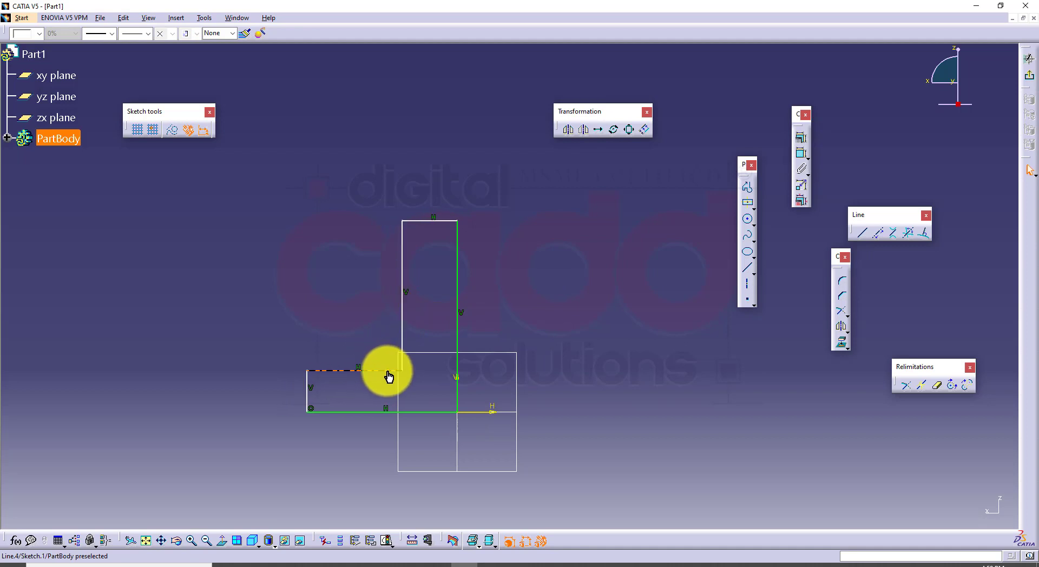
{"action": "left_click_drag", "start_coordinate": [308, 399], "coordinate": [251, 395]}
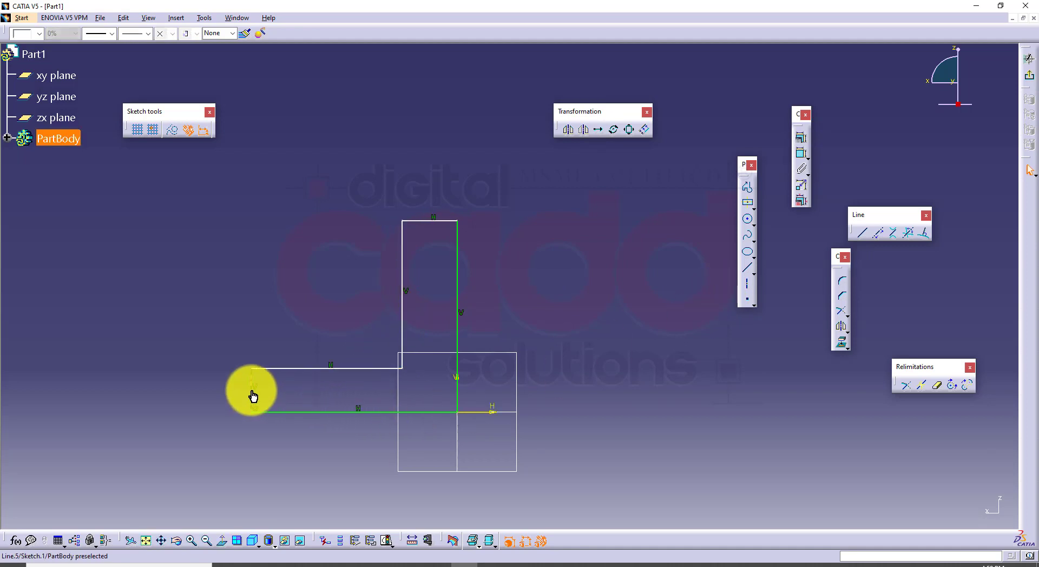
{"action": "left_click", "coordinate": [1034, 75]}
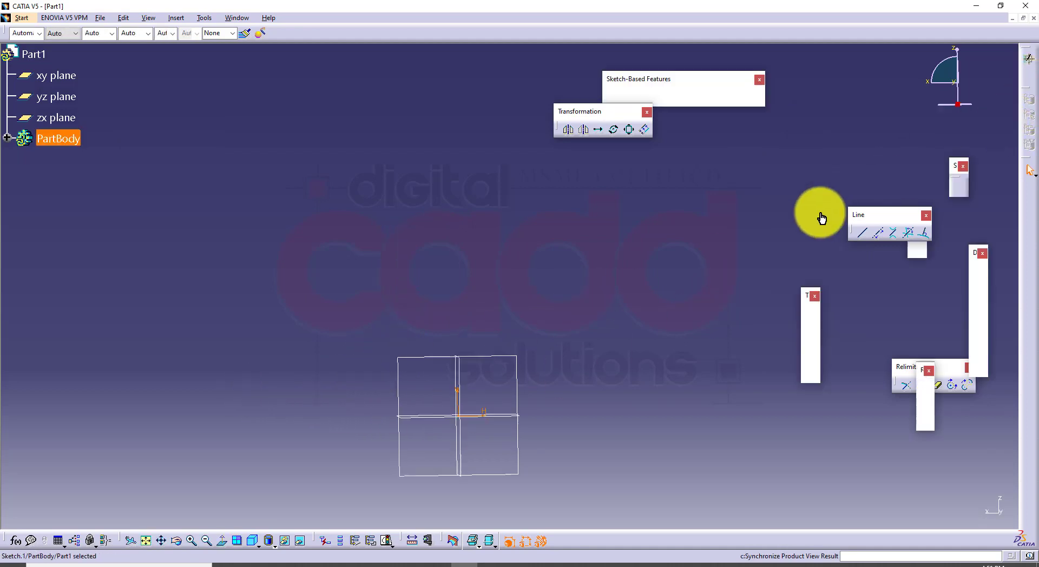
Pad the L-shaped sketch with a length of 33 mm and mirrored extent
{"action": "left_click", "coordinate": [617, 98]}
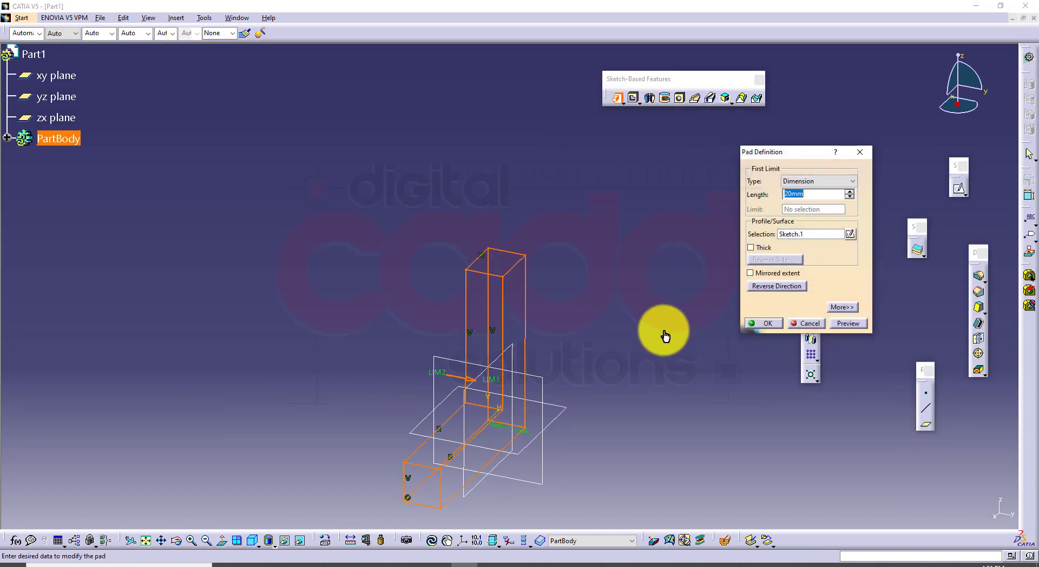
{"action": "left_click", "coordinate": [751, 273]}
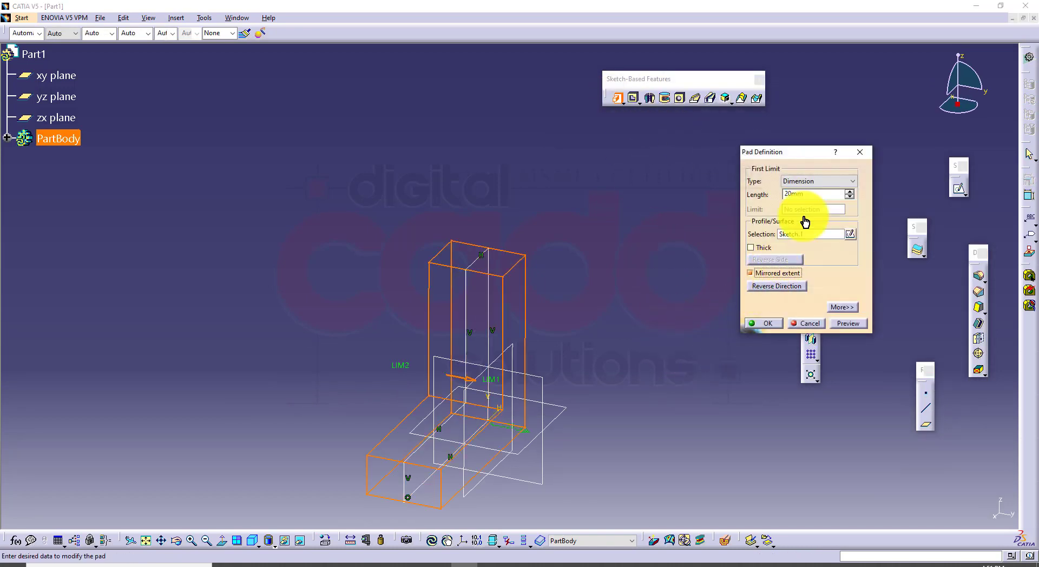
{"action": "left_click", "coordinate": [851, 192]}
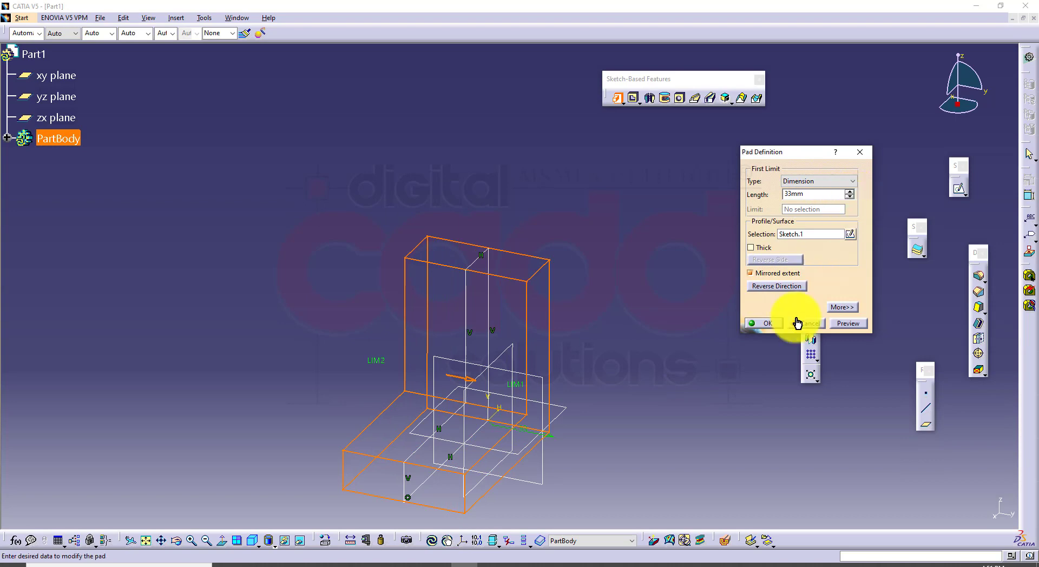
{"action": "left_click", "coordinate": [763, 324]}
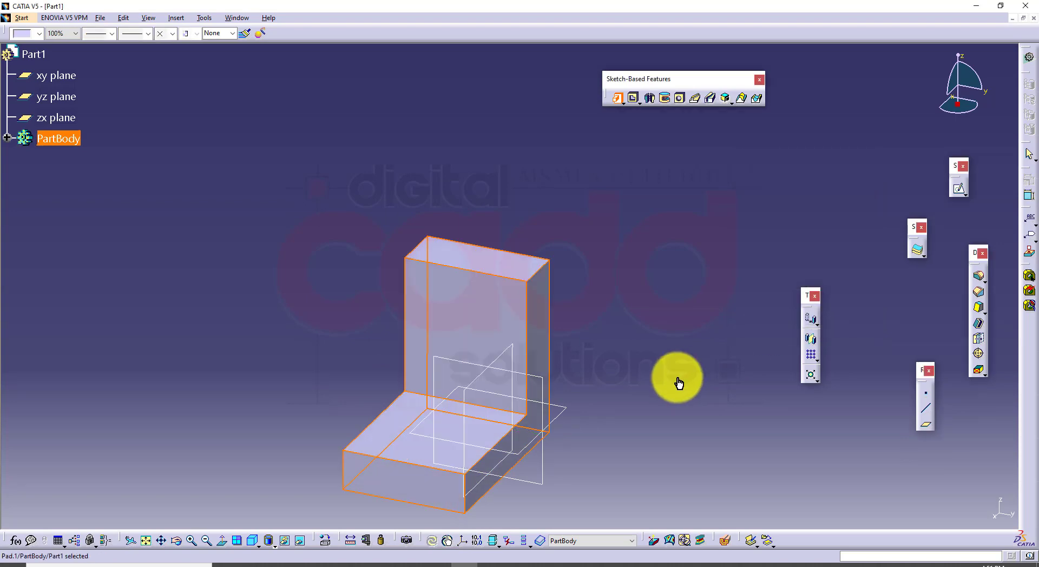
Round the upright's end with a tritangent fillet between the L-shaped part's two side faces, removing the upright's top face
{"action": "left_click", "coordinate": [252, 540]}
{"action": "mouse_move", "coordinate": [587, 326]}
{"action": "middle_mouse_down"}
{"action": "mouse_move", "coordinate": [582, 287]}
{"action": "mouse_move", "coordinate": [591, 262]}
{"action": "mouse_move", "coordinate": [604, 260]}
{"action": "middle_mouse_up"}
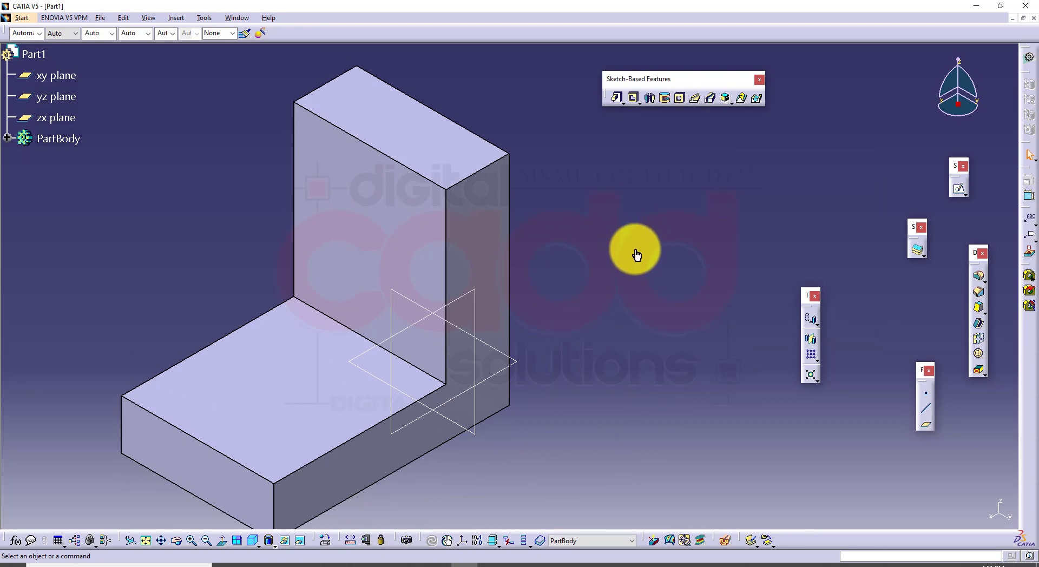
{"action": "left_click_drag", "start_coordinate": [973, 255], "coordinate": [669, 192]}
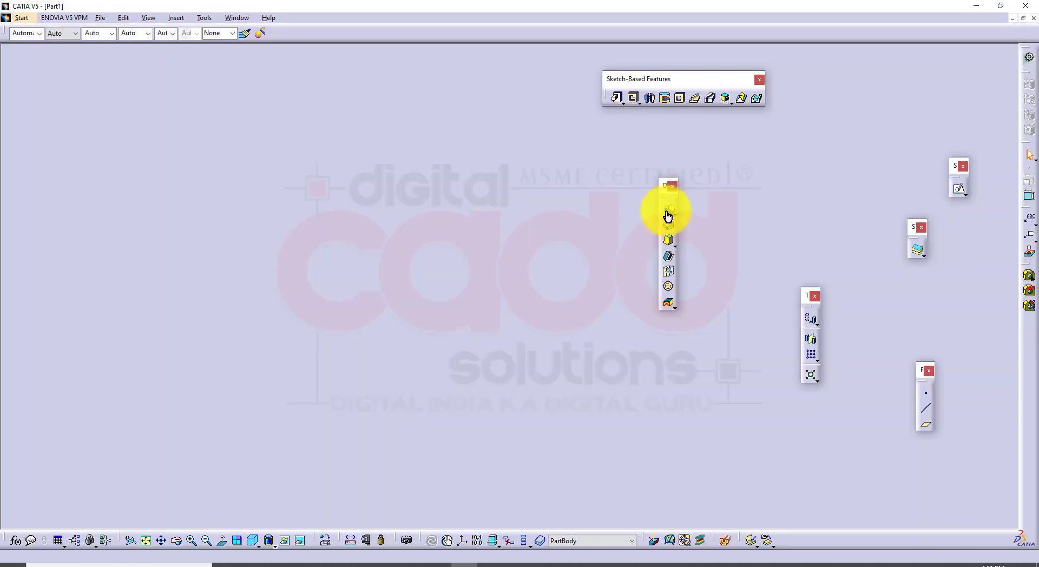
{"action": "left_click", "coordinate": [676, 214]}
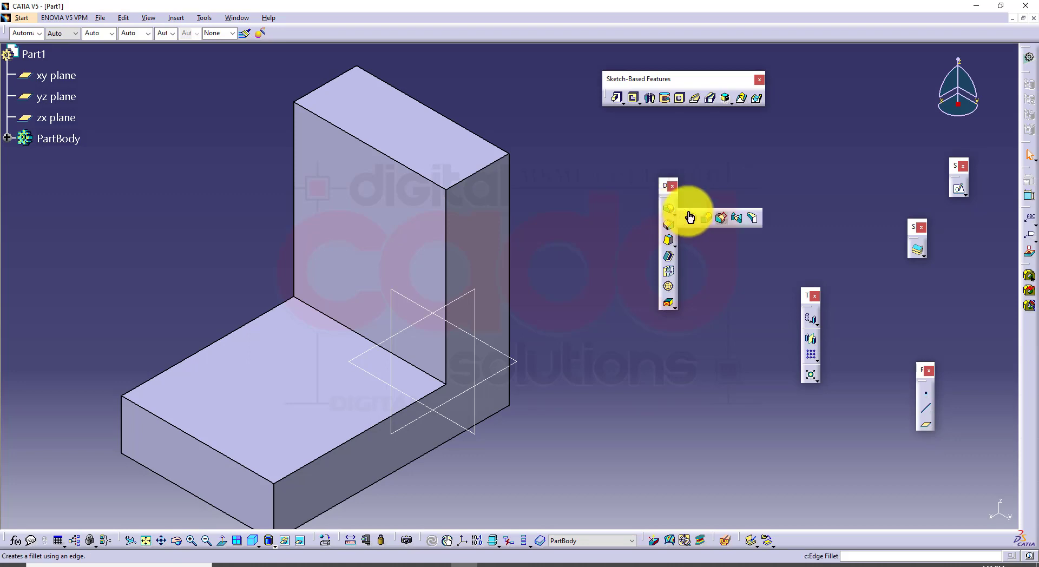
{"action": "left_click", "coordinate": [753, 226]}
{"action": "left_click", "coordinate": [481, 246]}
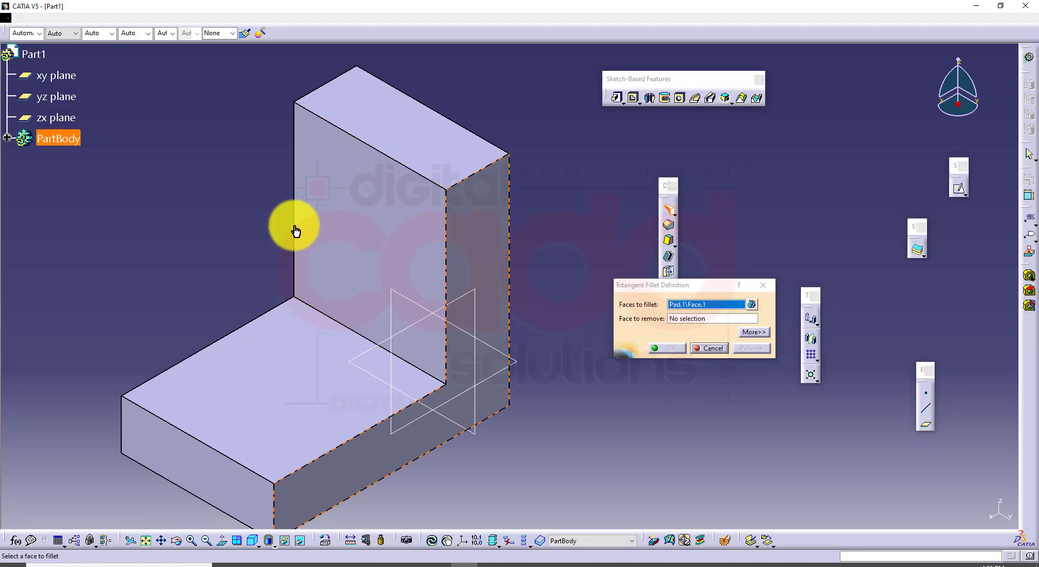
{"action": "middle_click_drag", "start_coordinate": [295, 231], "coordinate": [445, 255]}
{"action": "left_click", "coordinate": [503, 239]}
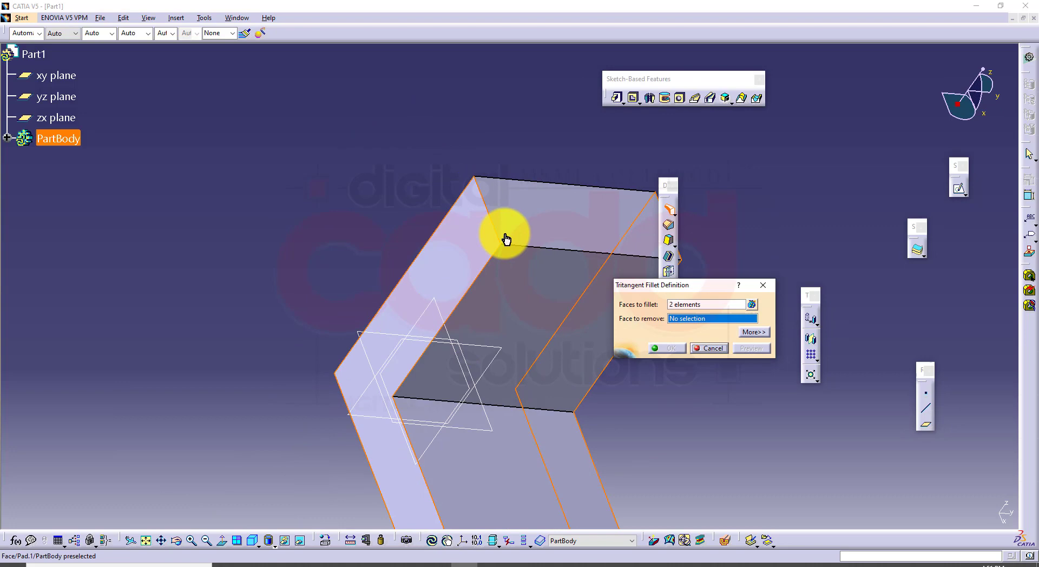
{"action": "left_click", "coordinate": [567, 279]}
{"action": "left_click", "coordinate": [671, 348]}
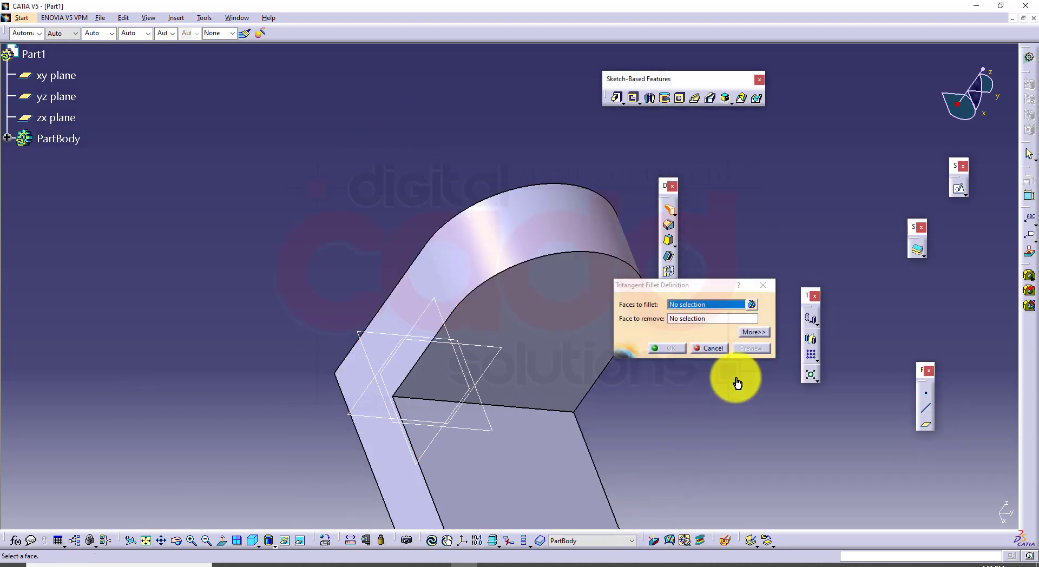
{"action": "left_click", "coordinate": [708, 347]}
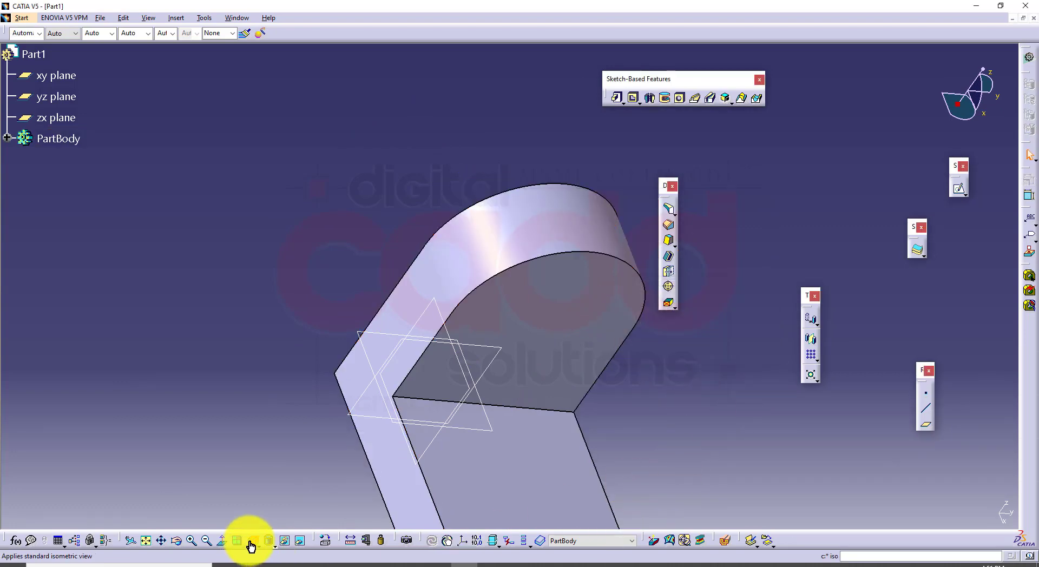
Create a 20 mm diameter hole with Up To Next extension on the upright's inner face near its rounded end, in isometric view
{"action": "left_click", "coordinate": [251, 541]}
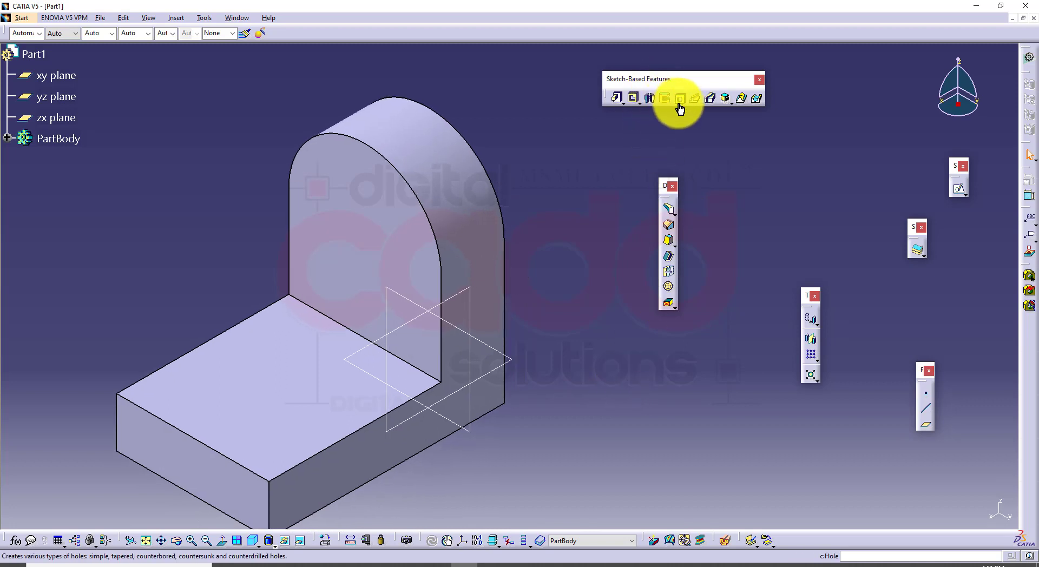
{"action": "left_click", "coordinate": [684, 100]}
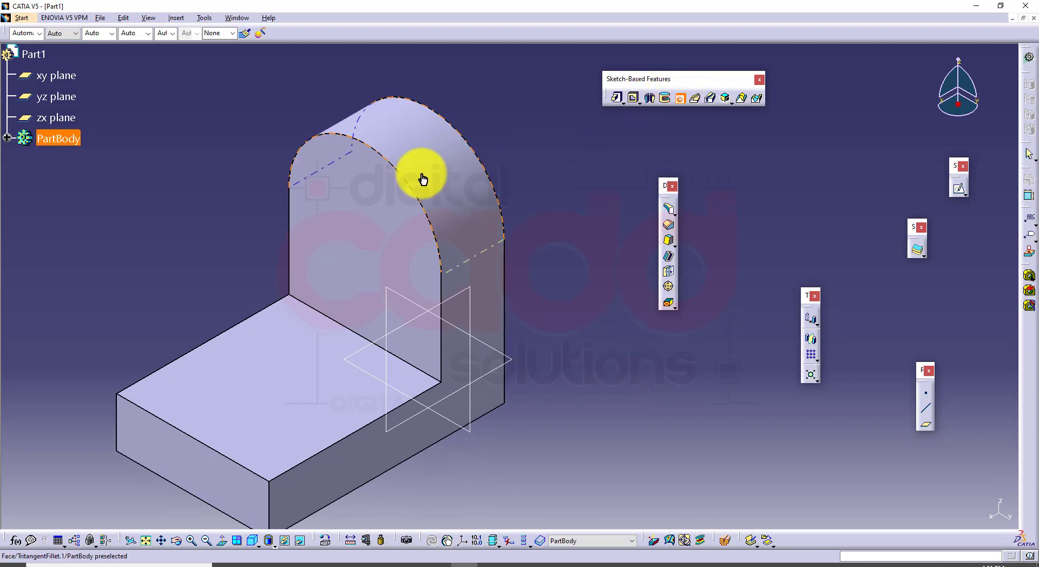
{"action": "left_click", "coordinate": [373, 228]}
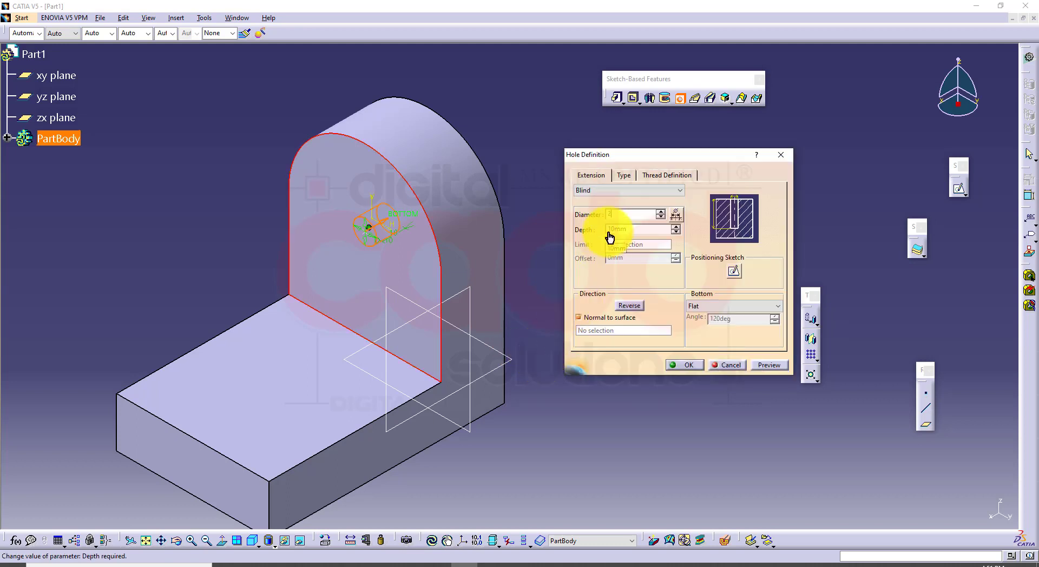
{"action": "left_click", "coordinate": [615, 191]}
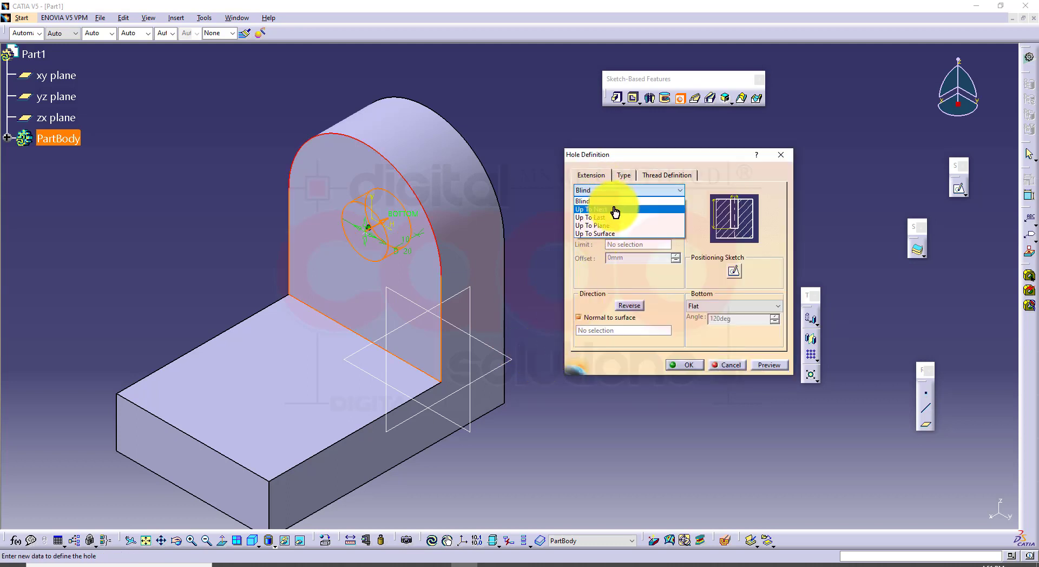
{"action": "left_click", "coordinate": [614, 207]}
{"action": "left_click", "coordinate": [688, 369]}
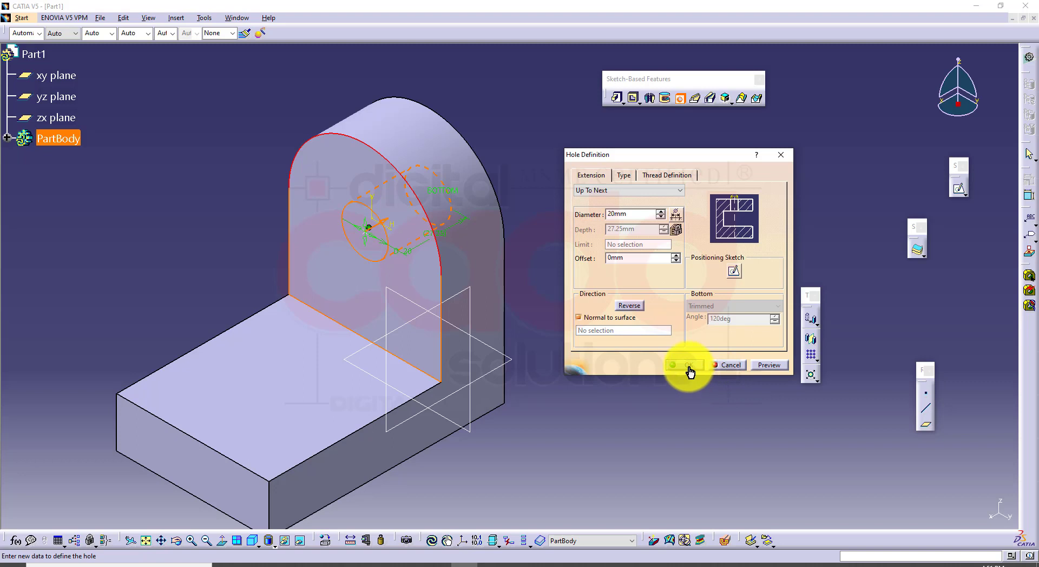
{"action": "left_click", "coordinate": [667, 402]}
{"action": "middle_click_drag", "start_coordinate": [531, 374], "coordinate": [552, 359]}
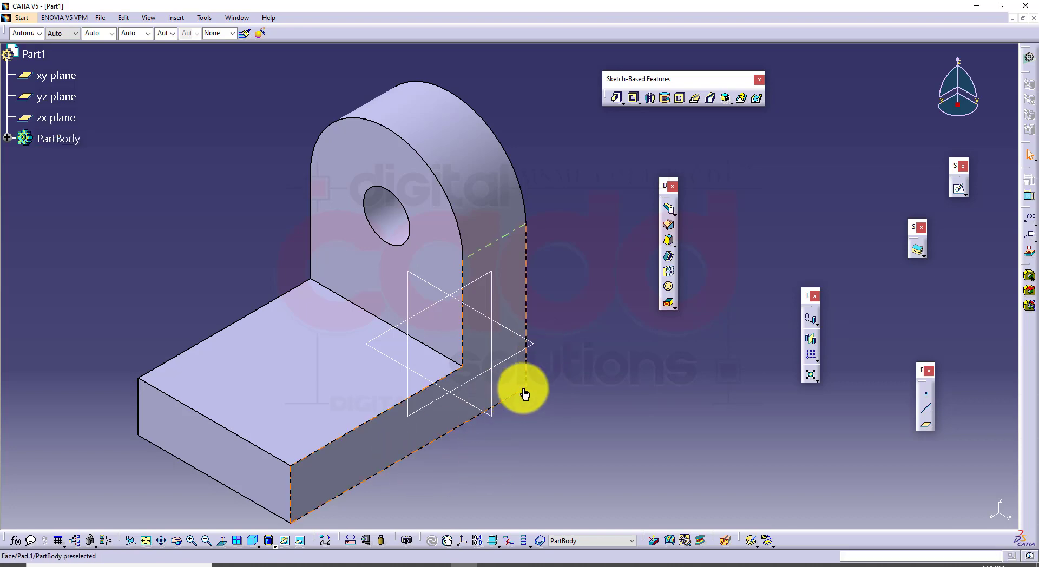
{"action": "mouse_move", "coordinate": [523, 380]}
{"action": "middle_mouse_down"}
{"action": "mouse_move", "coordinate": [521, 364]}
{"action": "mouse_move", "coordinate": [534, 377]}
{"action": "middle_mouse_up"}
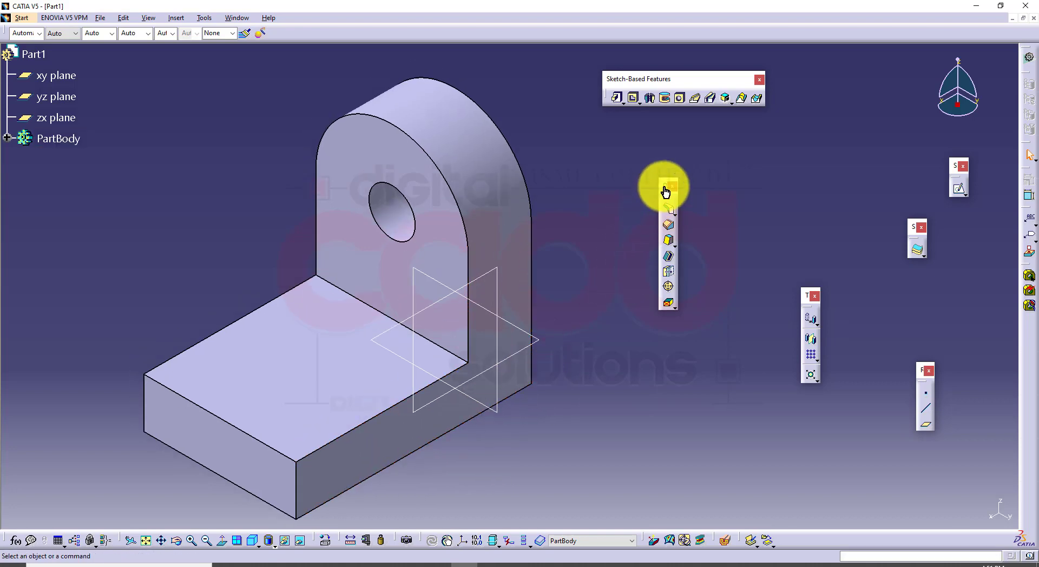
Lay the Dress-Up Features toolbar out horizontally with the detached Fillets toolbar beside it, and open the Edge Fillet definition
{"action": "left_click_drag", "start_coordinate": [665, 190], "coordinate": [727, 156]}
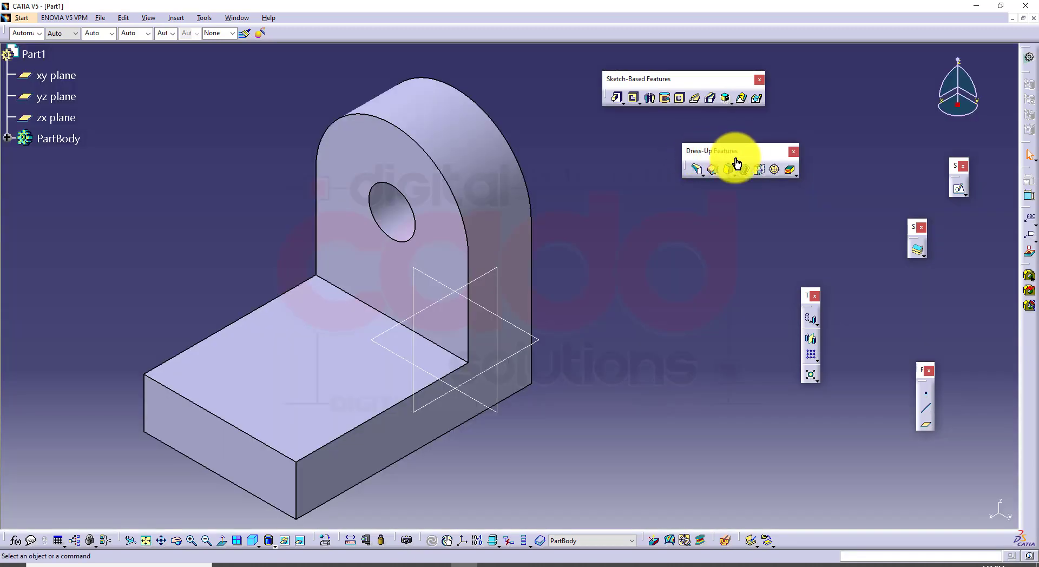
{"action": "left_click", "coordinate": [702, 174]}
{"action": "left_click_drag", "start_coordinate": [678, 259], "coordinate": [690, 251]}
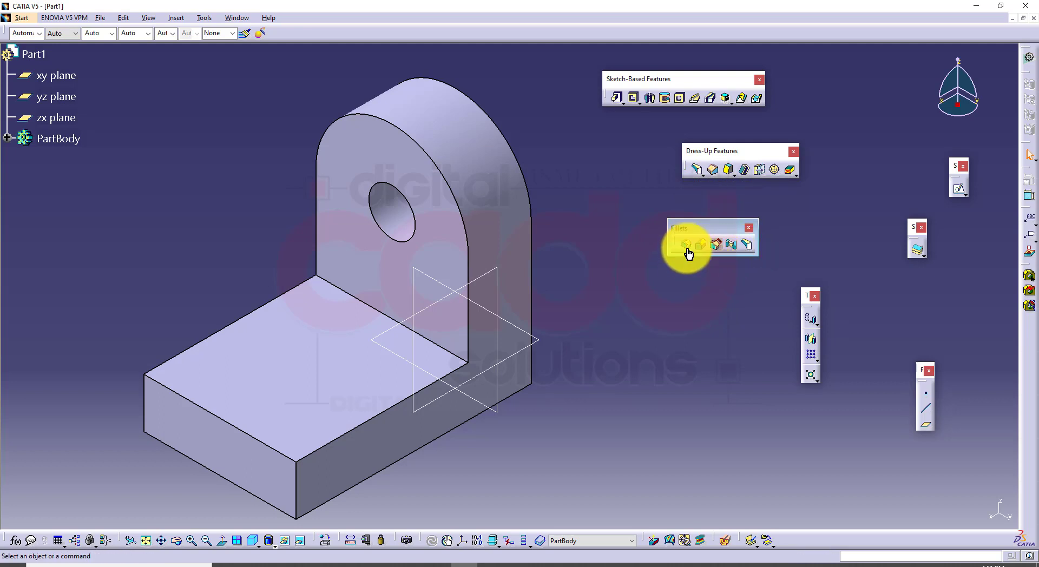
{"action": "left_click", "coordinate": [686, 246]}
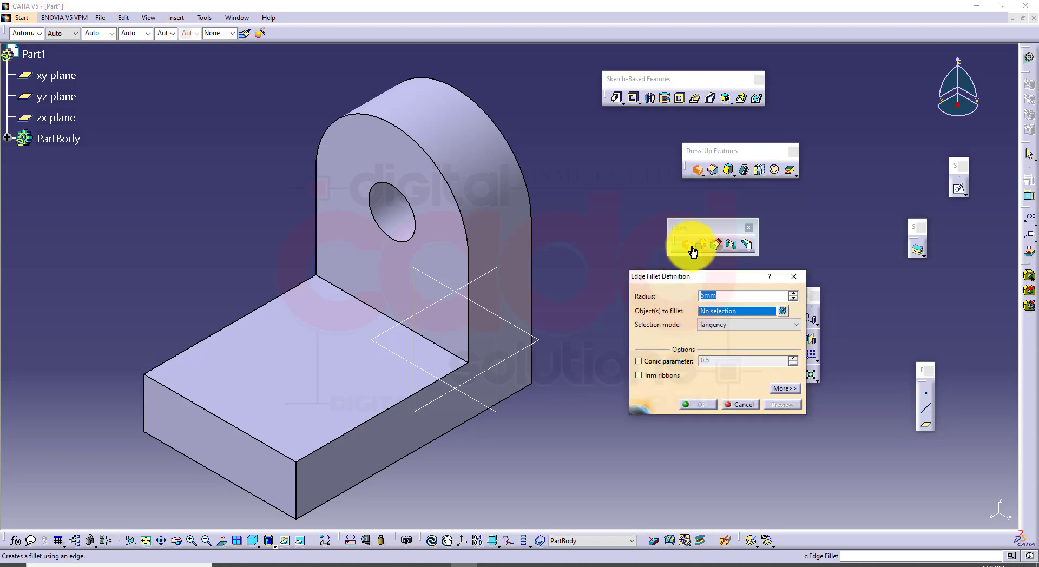
{"action": "left_click_drag", "start_coordinate": [695, 235], "coordinate": [831, 157]}
{"action": "left_click_drag", "start_coordinate": [731, 277], "coordinate": [702, 238]}
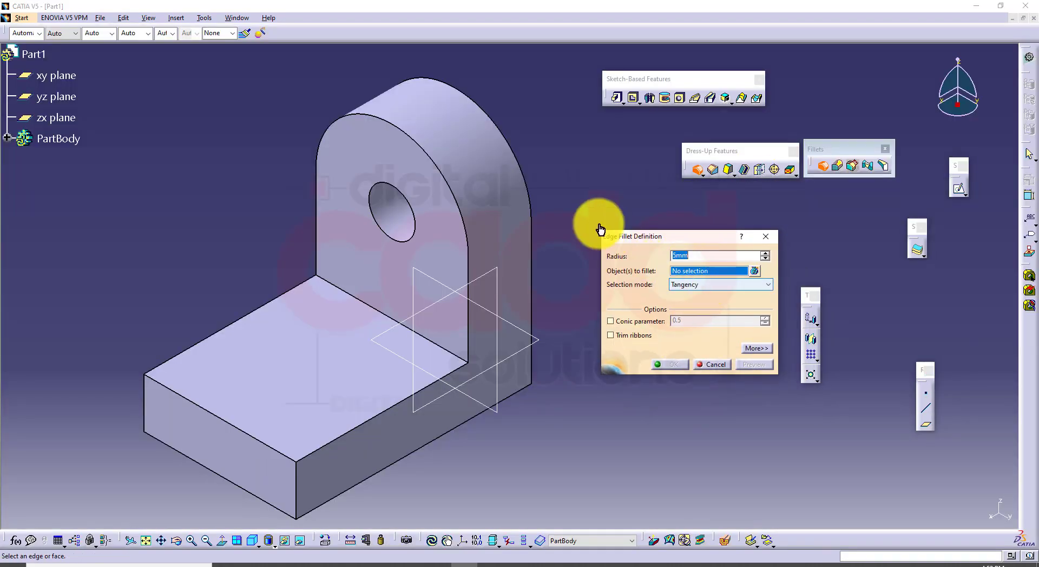
{"action": "left_click_drag", "start_coordinate": [598, 222], "coordinate": [783, 387]}
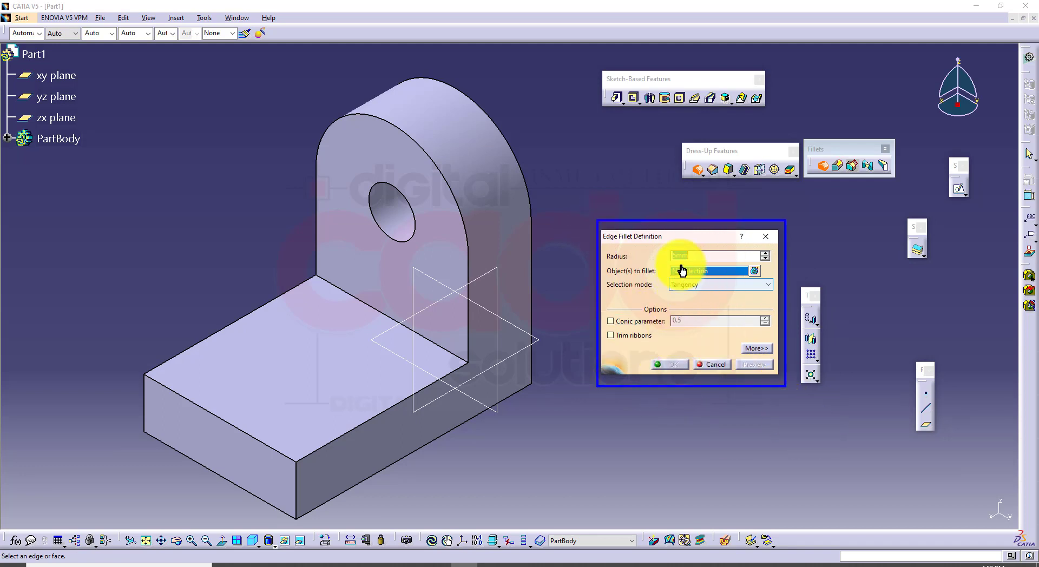
{"action": "left_click_drag", "start_coordinate": [665, 244], "coordinate": [777, 263]}
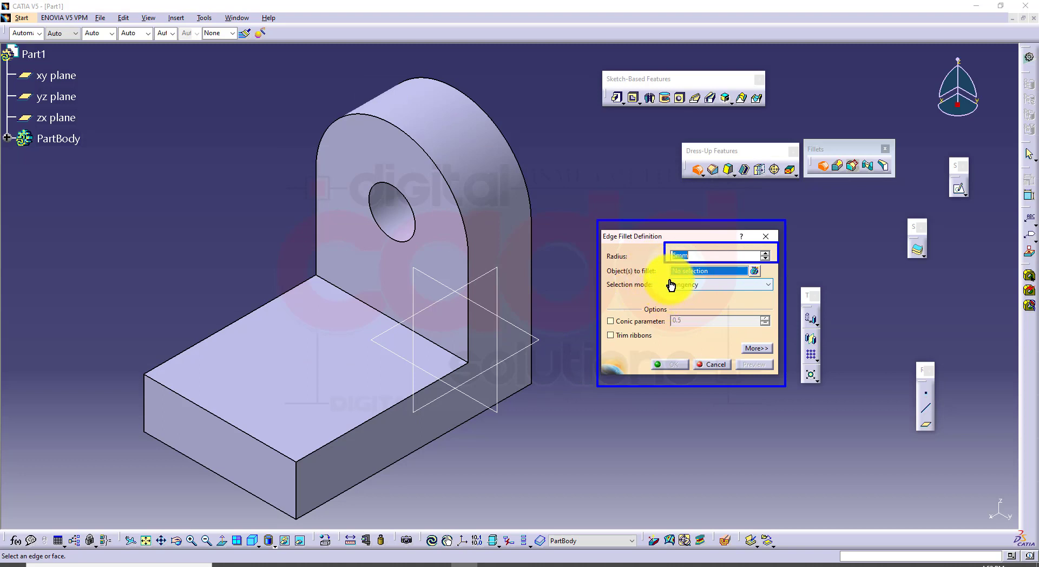
{"action": "left_click_drag", "start_coordinate": [670, 280], "coordinate": [779, 298]}
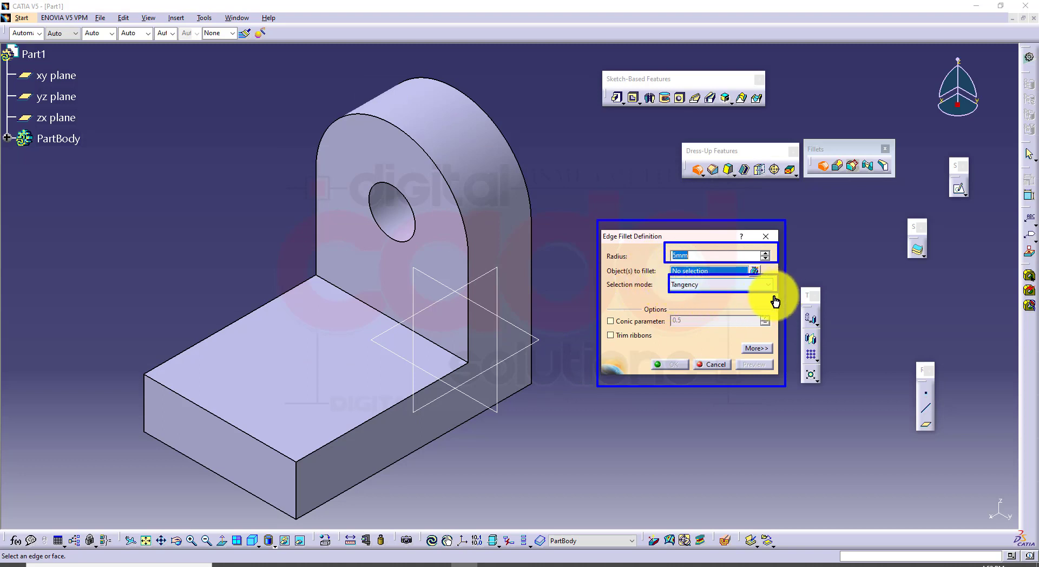
{"action": "left_click", "coordinate": [765, 287]}
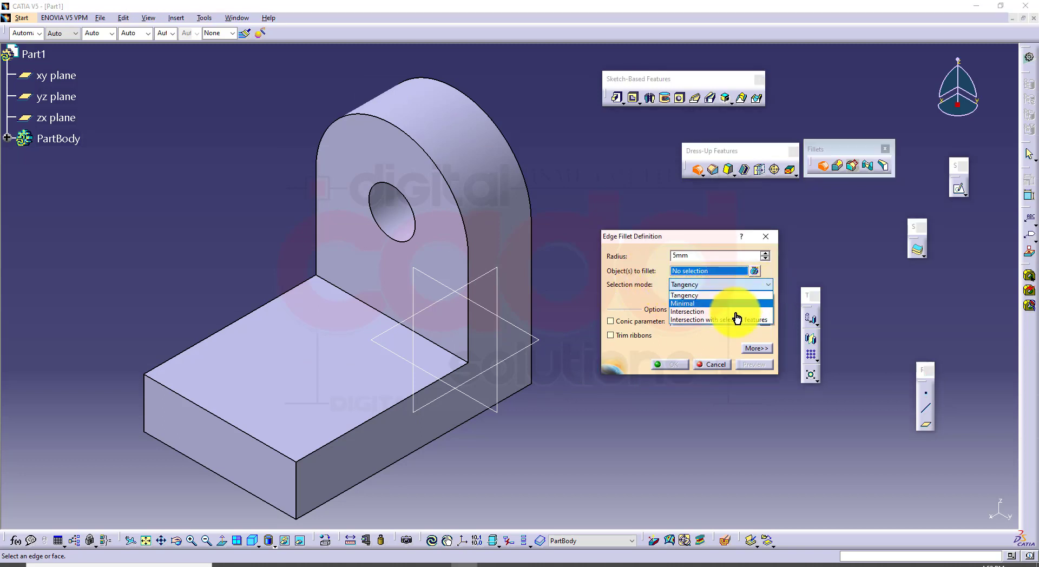
{"action": "left_click", "coordinate": [714, 330]}
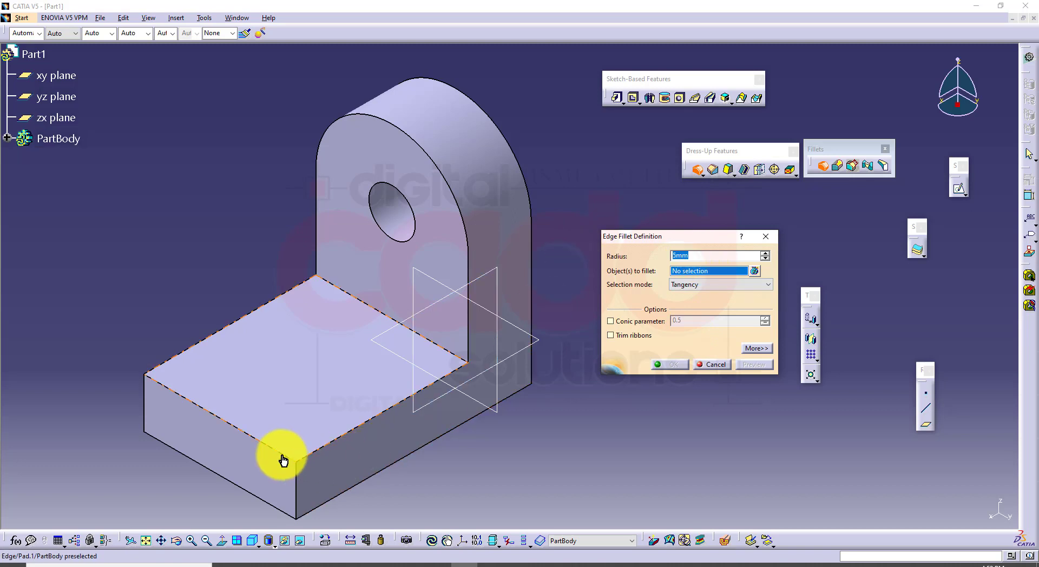
Fillet the foot's upper front edge with a 10 mm radius in Tangency mode and set the display to Shading with Edges
{"action": "left_click", "coordinate": [278, 458]}
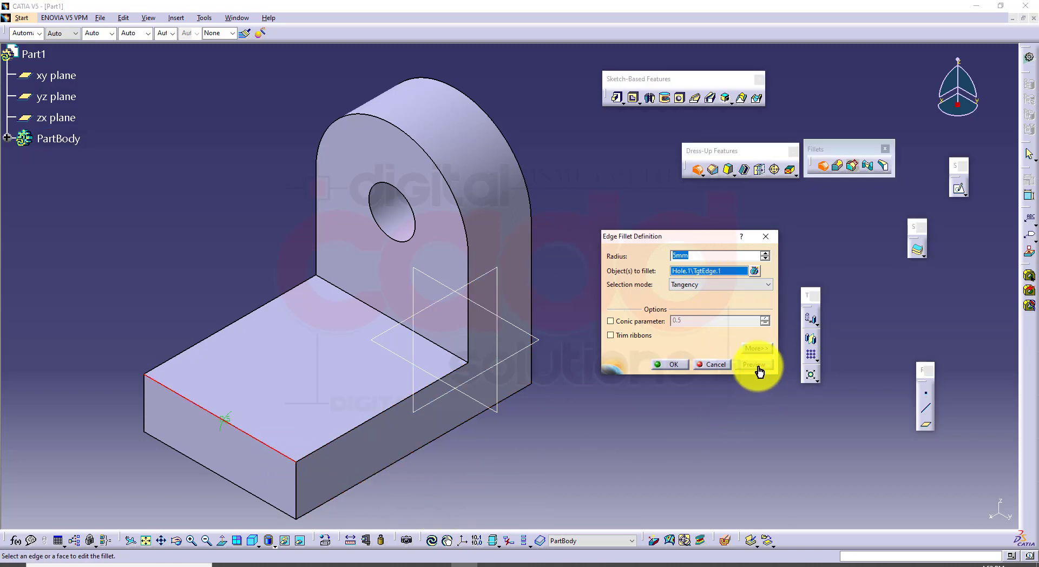
{"action": "left_click", "coordinate": [756, 366]}
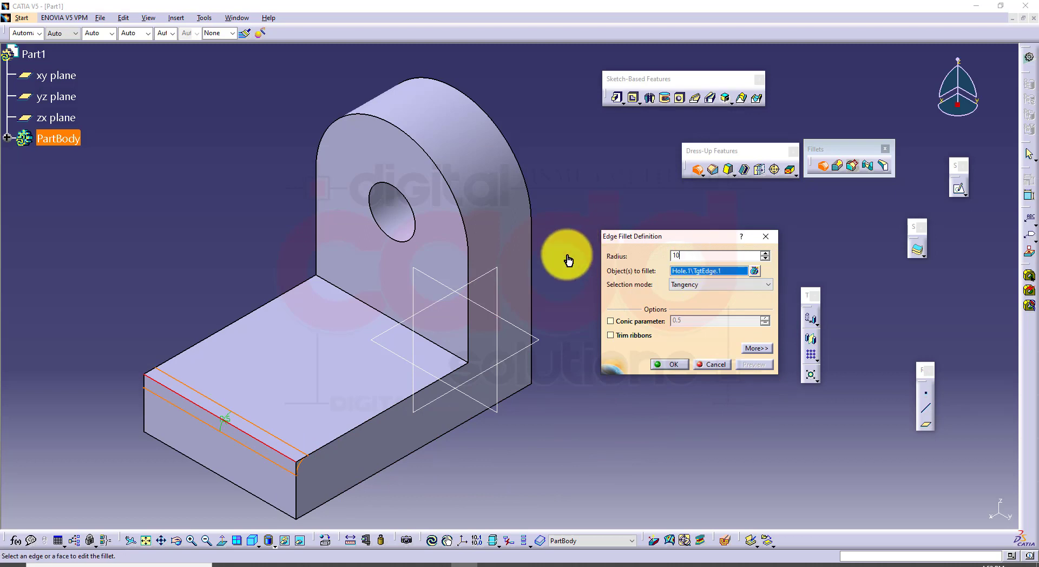
{"action": "key", "text": "Return"}
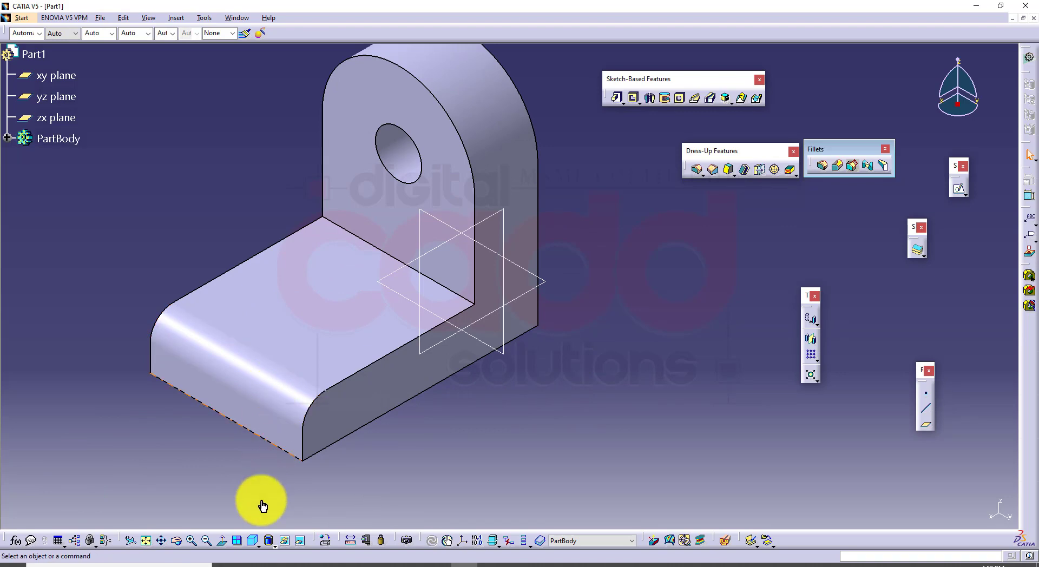
{"action": "left_click", "coordinate": [274, 545]}
{"action": "left_click", "coordinate": [279, 482]}
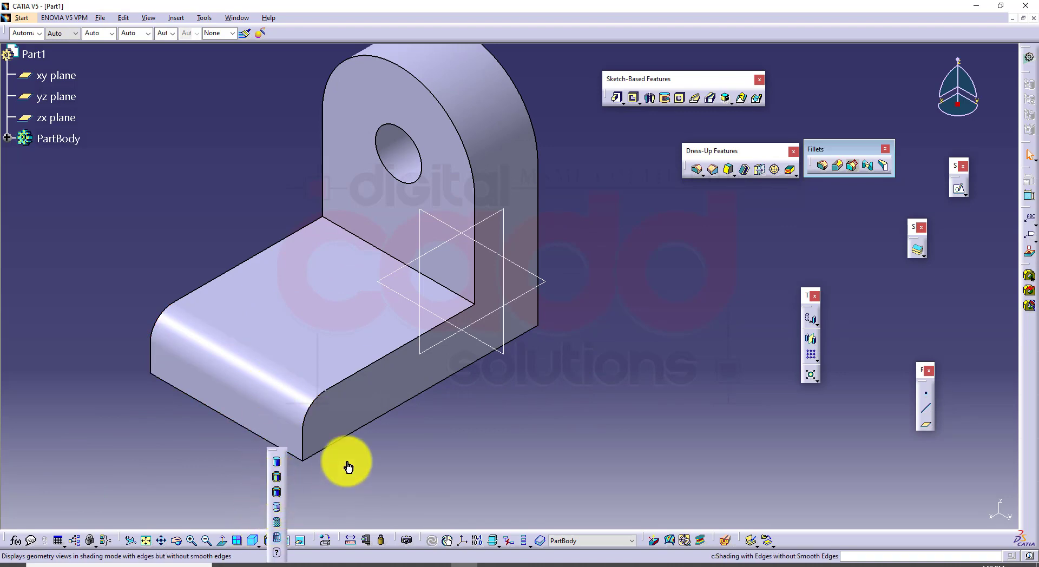
Check the Google Meet presentation window, return to the CATIA part, and dismiss the presenting notification
{"action": "mouse_move", "coordinate": [413, 557]}
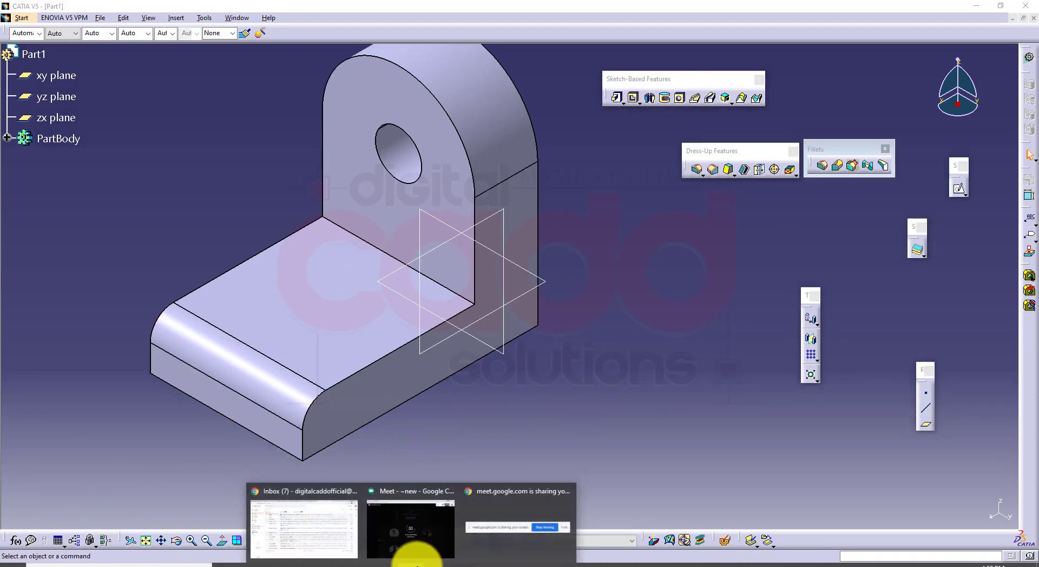
{"action": "left_click", "coordinate": [416, 538]}
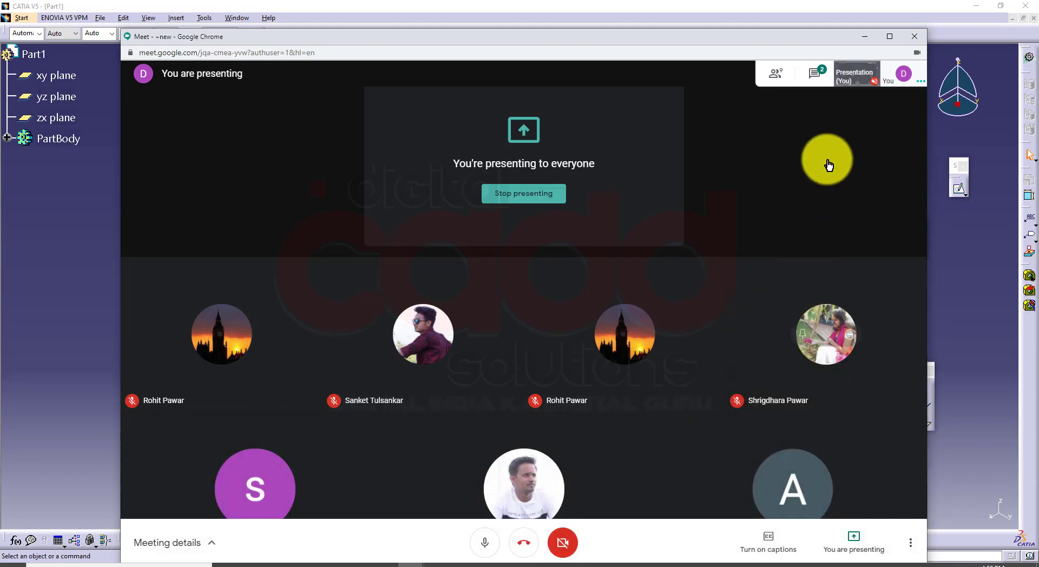
{"action": "left_click", "coordinate": [865, 38]}
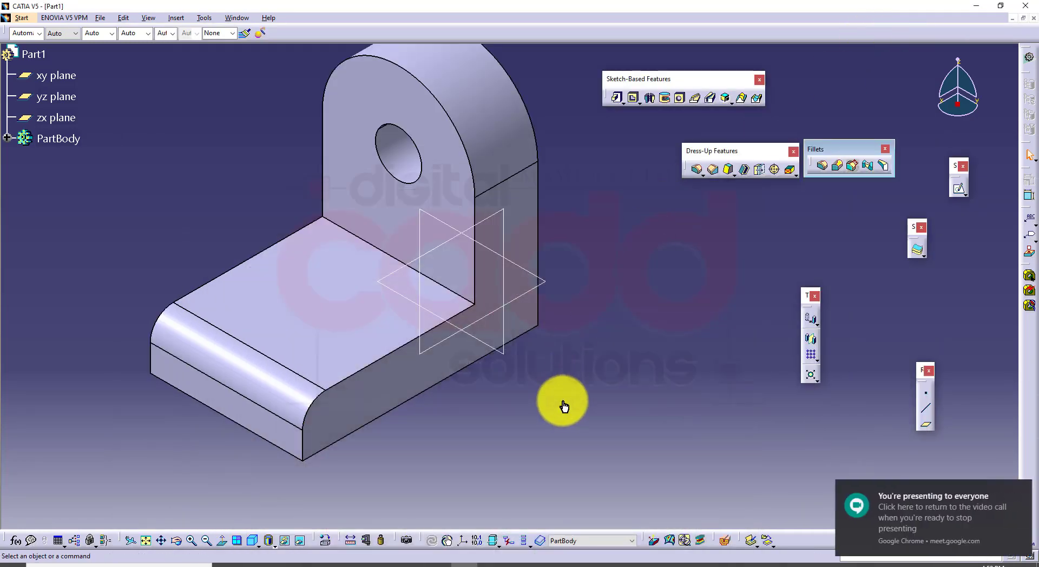
{"action": "left_click", "coordinate": [1013, 491]}
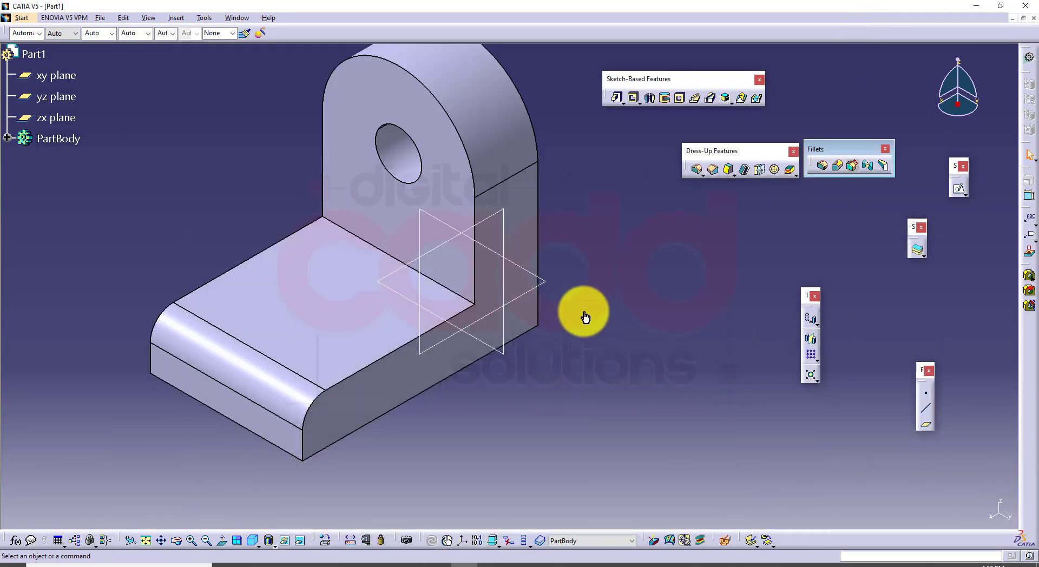
Set the foot's front edge fillet radius to 8 mm and switch to the CATIA V5-6 book PDF in the browser
{"action": "middle_click_drag", "start_coordinate": [585, 318], "coordinate": [585, 337]}
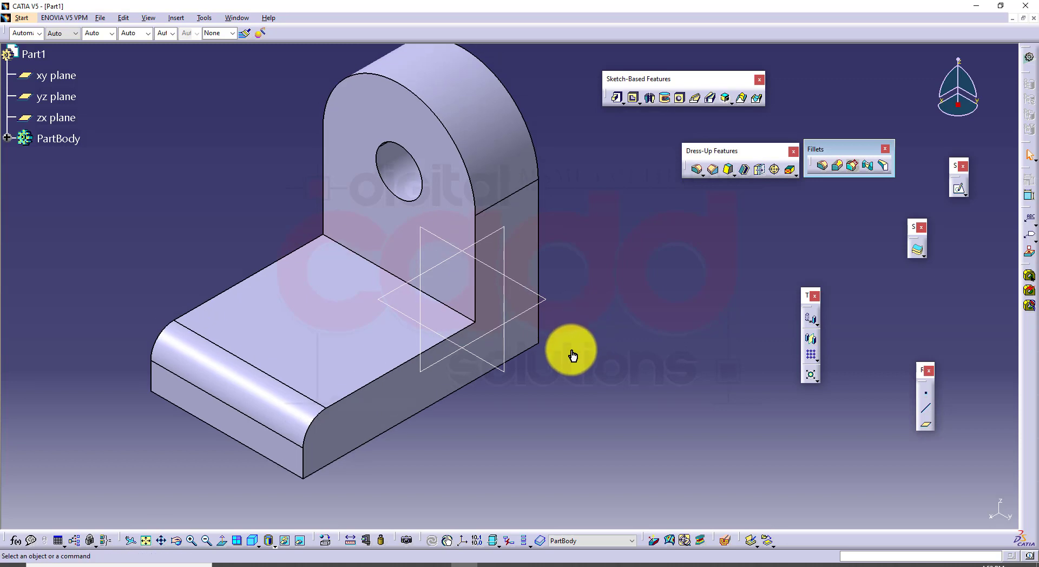
{"action": "double_click", "coordinate": [294, 420]}
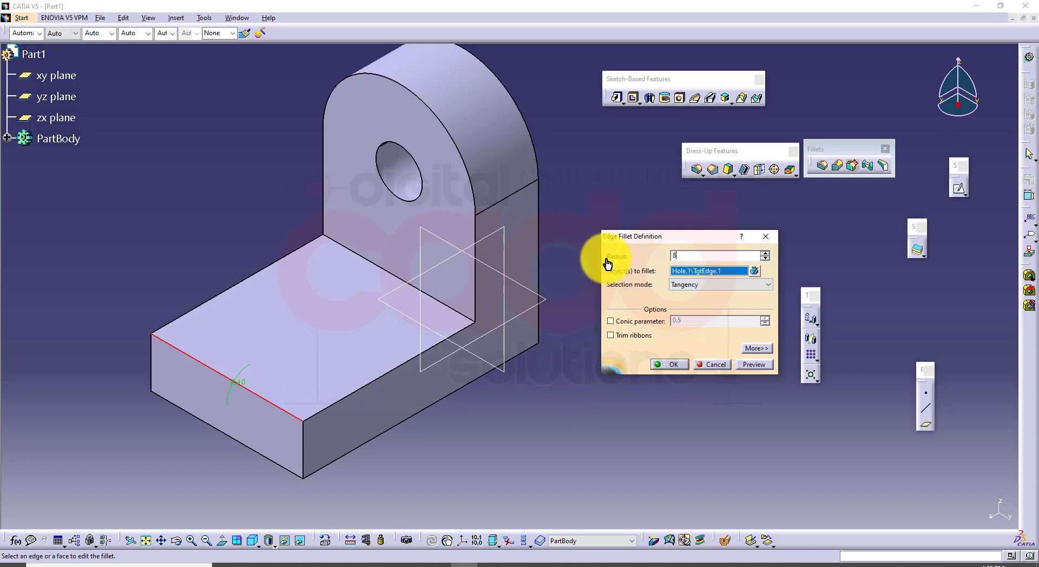
{"action": "type", "text": "8"}
{"action": "key", "text": "Return"}
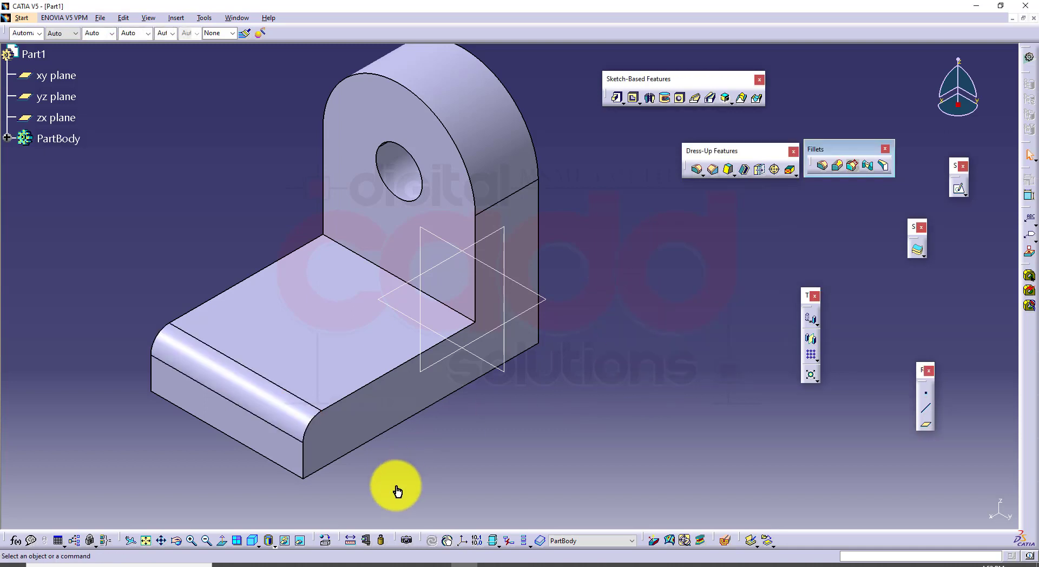
{"action": "left_click", "coordinate": [267, 561]}
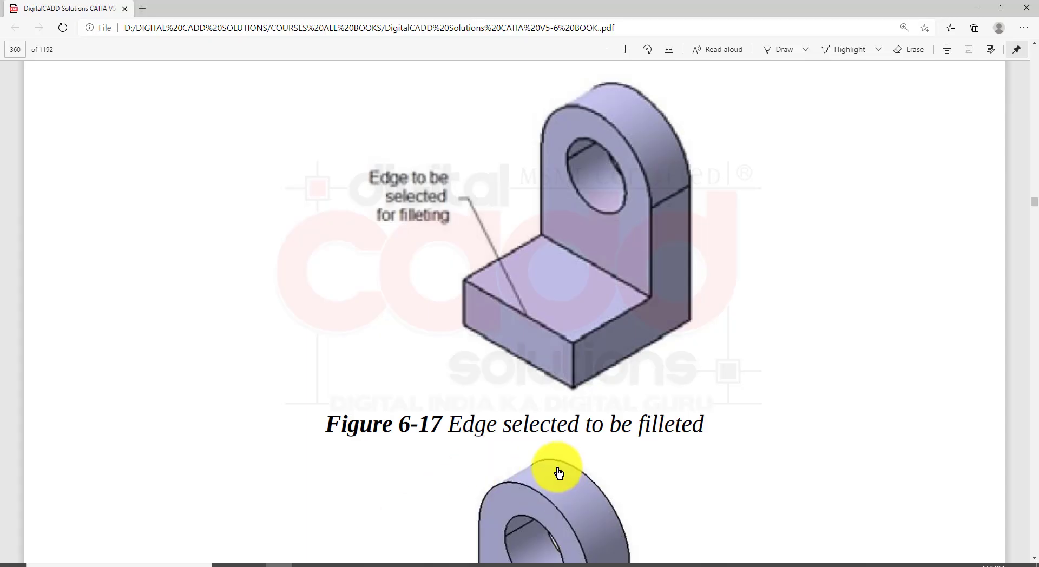
Check Figure 6-19 in the book PDF, return to CATIA and undo the foot's front edge fillet
{"action": "scroll", "coordinate": [603, 447], "scroll_direction": "down", "scroll_amount": 10}
{"action": "scroll", "coordinate": [611, 448], "scroll_direction": "down", "scroll_amount": 5}
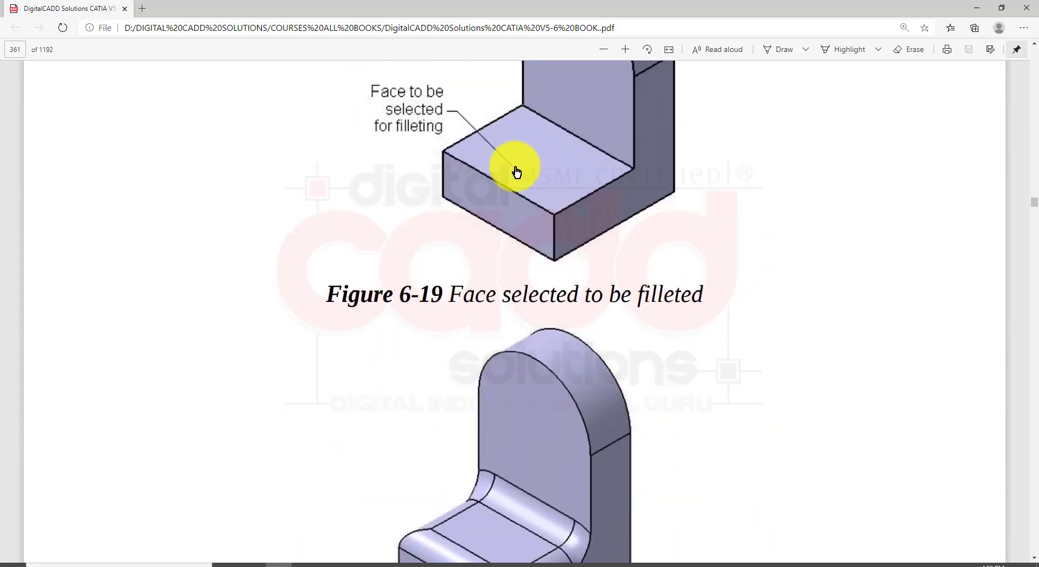
{"action": "scroll", "coordinate": [544, 234], "scroll_direction": "up", "scroll_amount": 1}
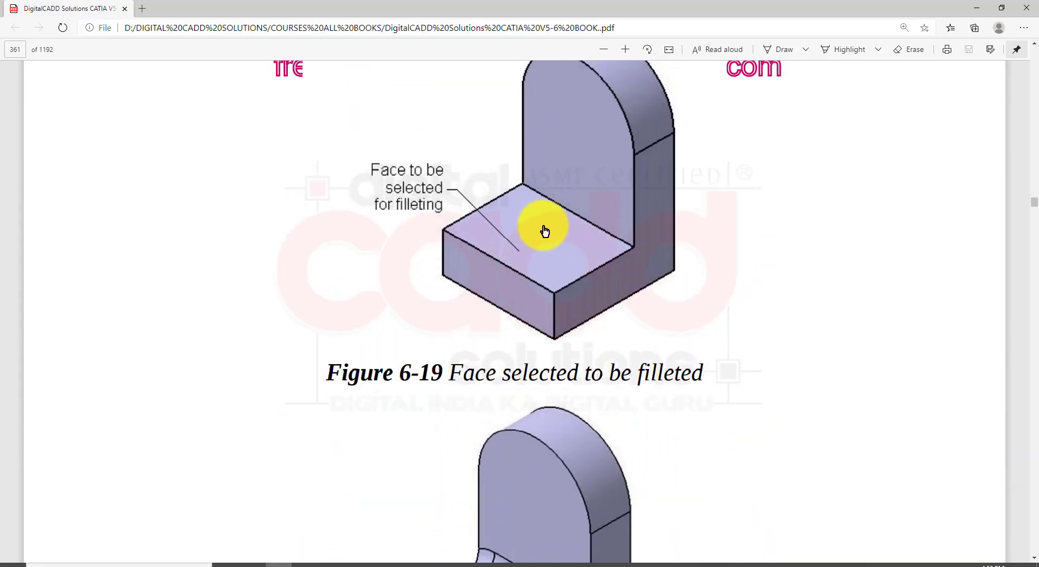
{"action": "left_click", "coordinate": [450, 563]}
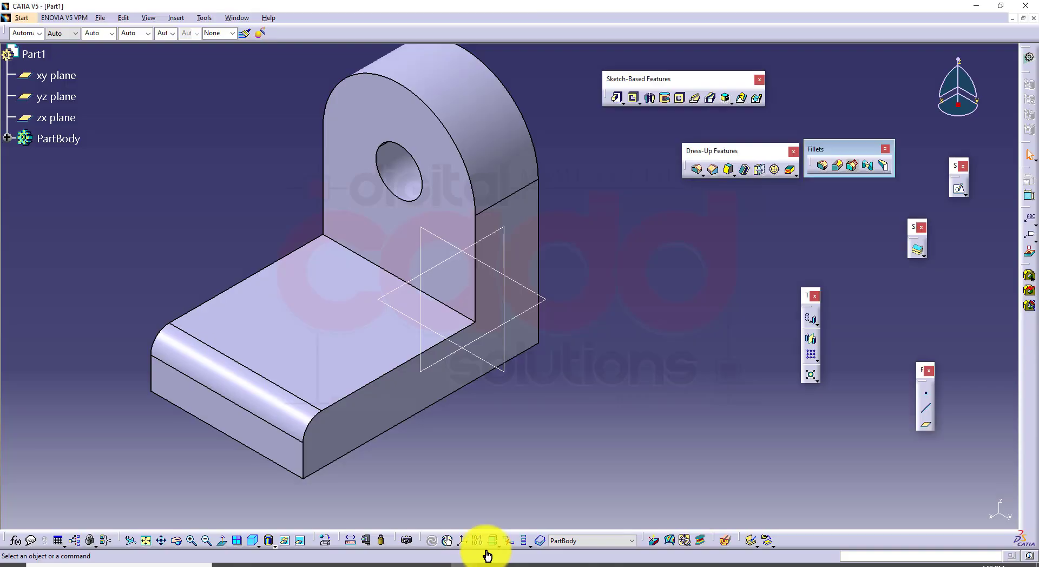
{"action": "key", "text": "ctrl+z"}
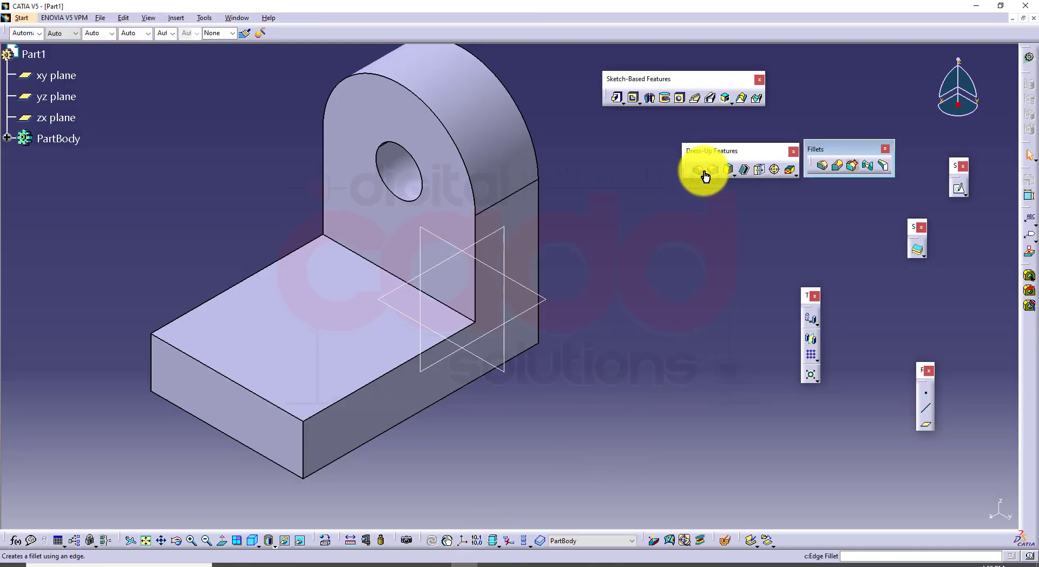
Fillet the foot's top face with a 5 mm radius in Tangency mode, then edit the fillet to a larger radius
{"action": "left_click", "coordinate": [697, 170]}
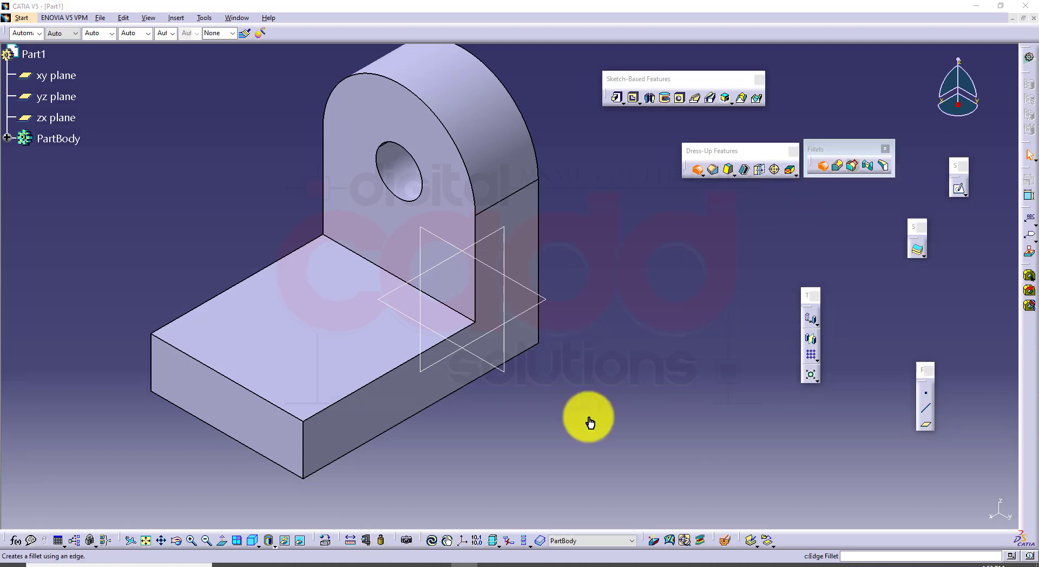
{"action": "left_click", "coordinate": [287, 343]}
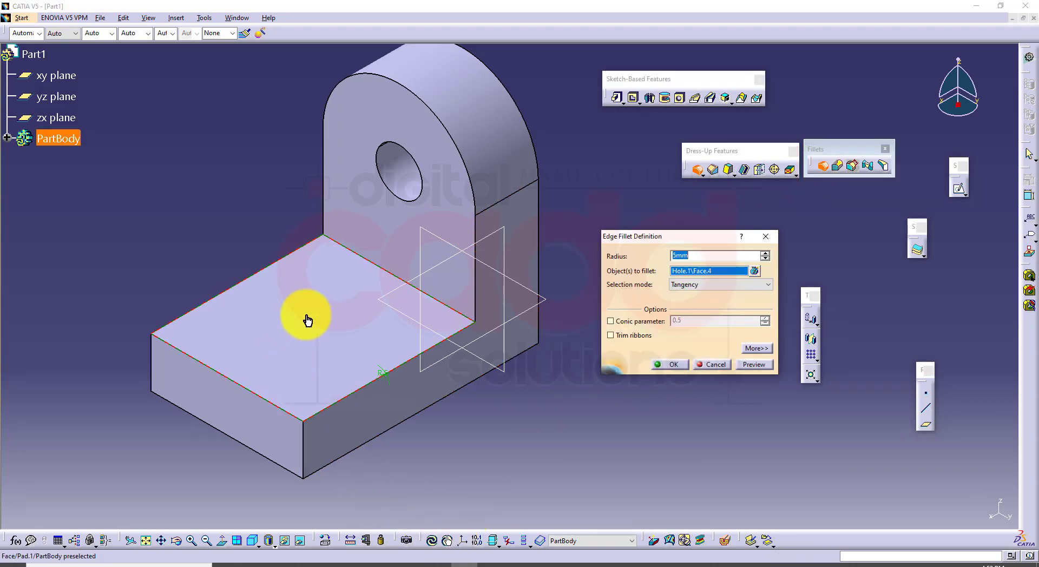
{"action": "left_click", "coordinate": [751, 371]}
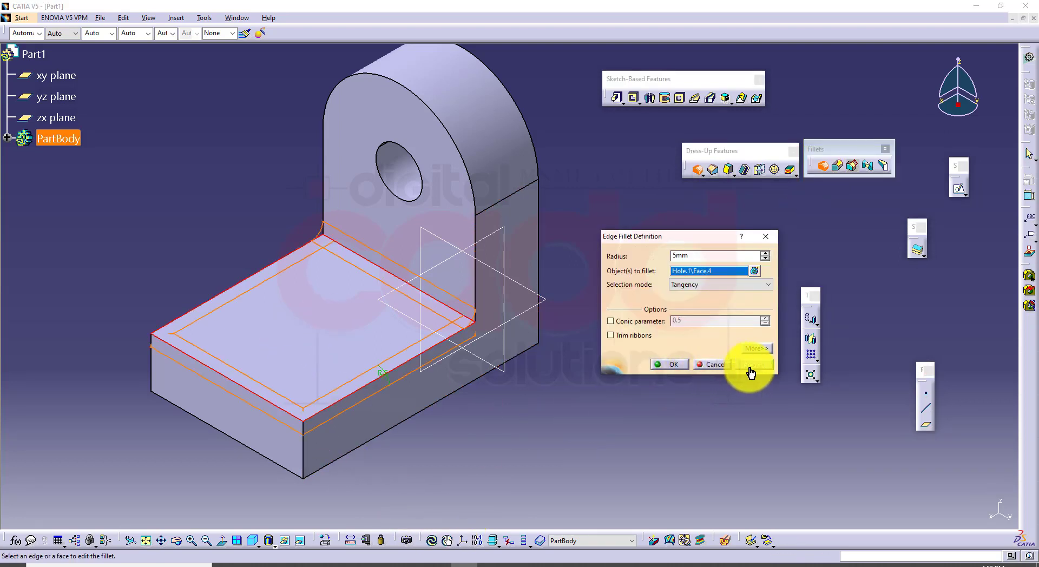
{"action": "left_click", "coordinate": [673, 364]}
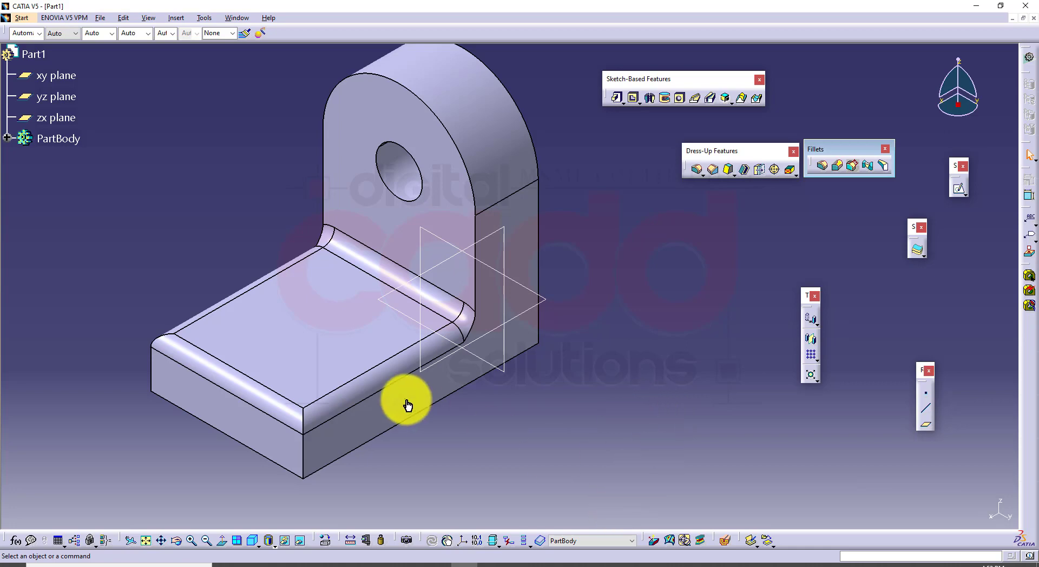
{"action": "double_click", "coordinate": [382, 387]}
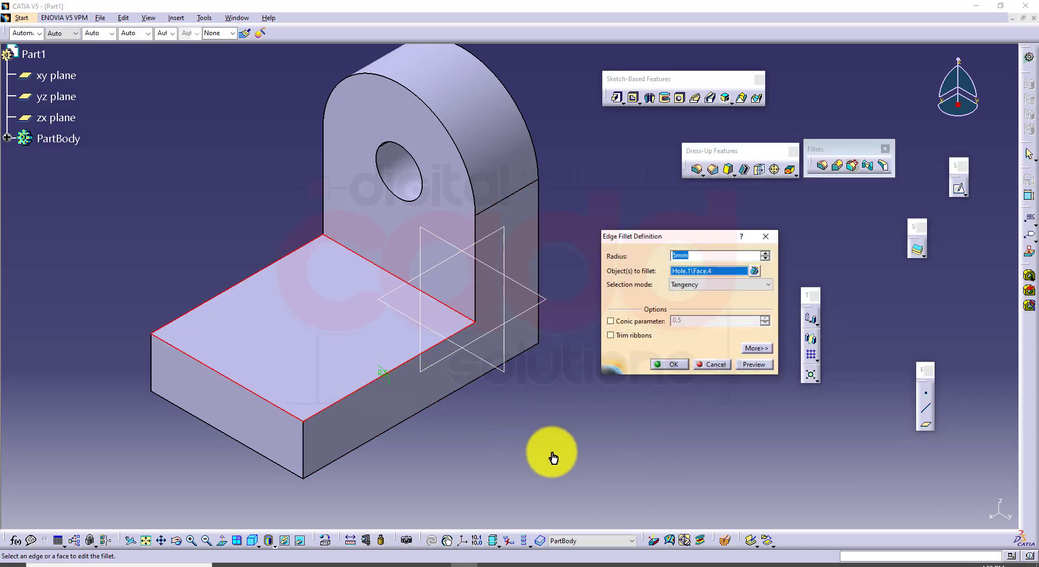
{"action": "key", "text": "Return"}
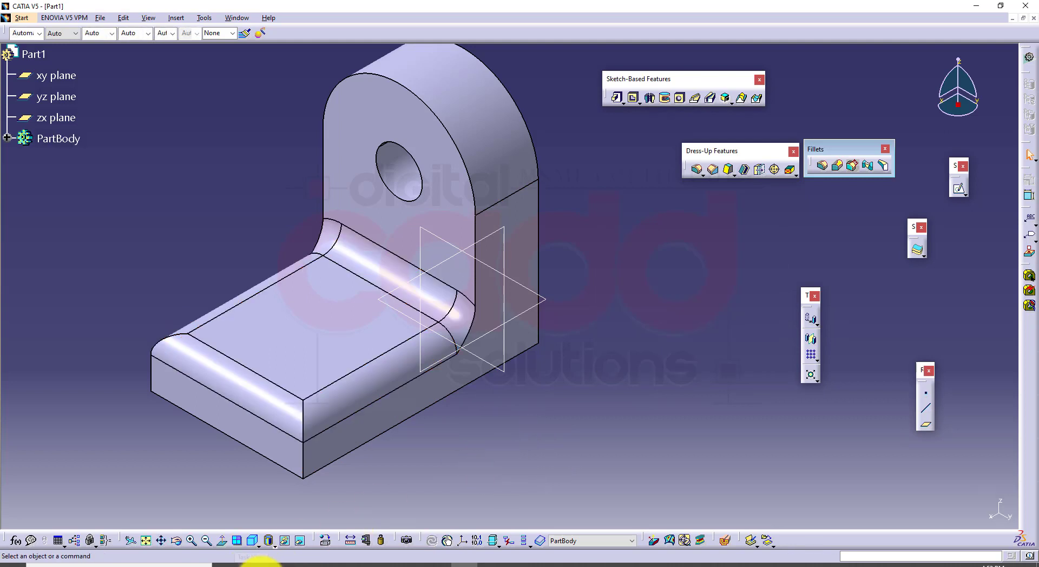
Check Figure 6-21 in the book PDF, return to CATIA and undo the fillet on the foot's top face
{"action": "left_click", "coordinate": [271, 560]}
{"action": "scroll", "coordinate": [478, 427], "scroll_direction": "down", "scroll_amount": 6}
{"action": "scroll", "coordinate": [473, 432], "scroll_direction": "down", "scroll_amount": 15}
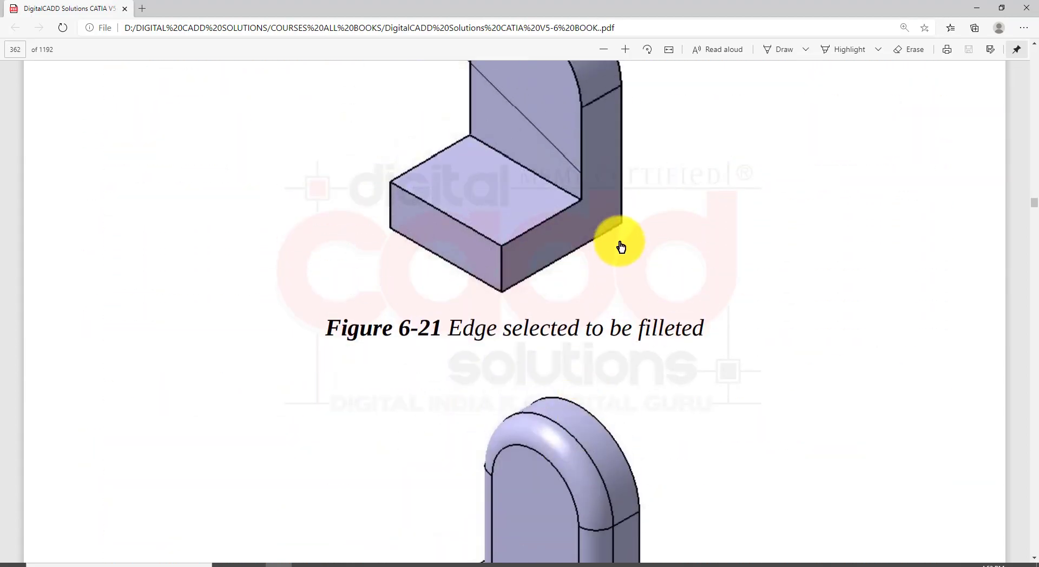
{"action": "scroll", "coordinate": [606, 265], "scroll_direction": "up", "scroll_amount": 3}
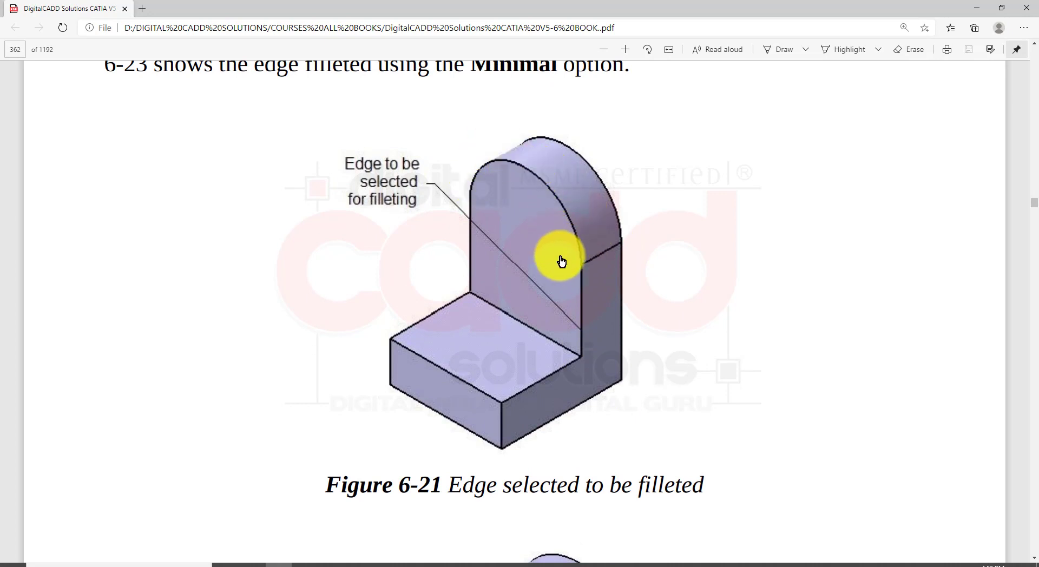
{"action": "left_click", "coordinate": [459, 562]}
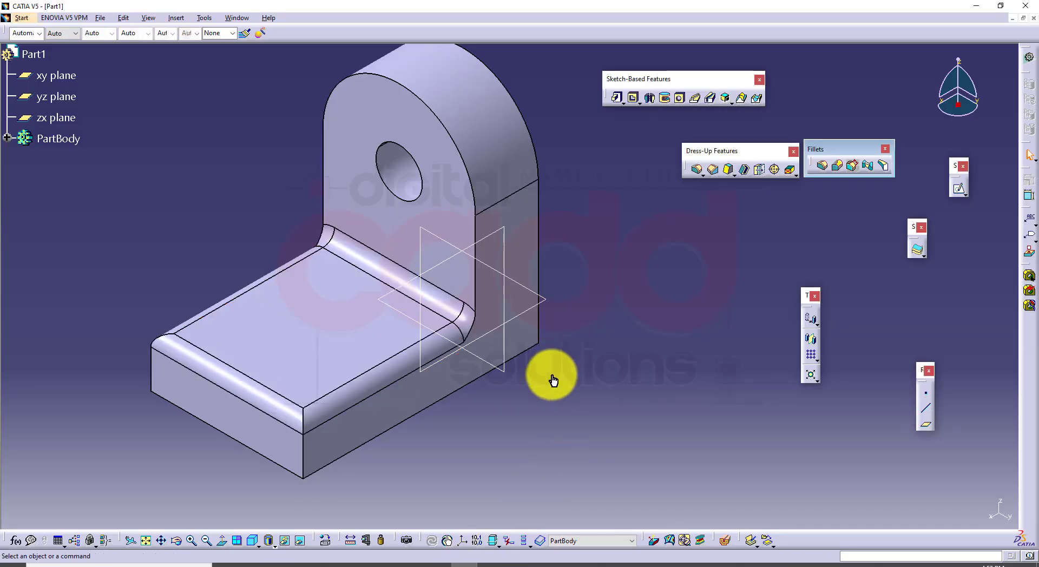
{"action": "key", "text": "ctrl+z"}
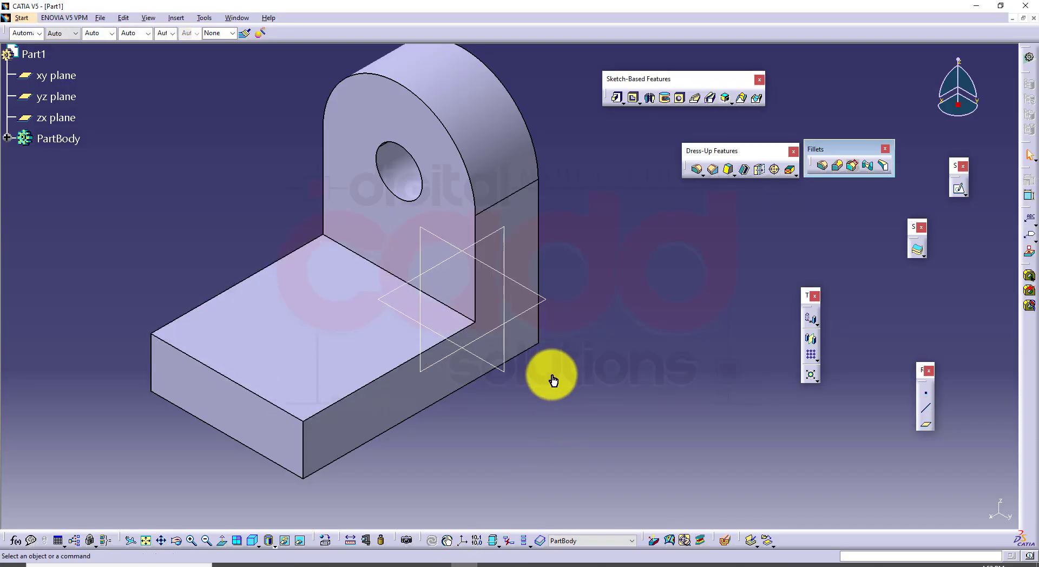
Fillet the upright's front outline edge with a 5 mm radius in Tangency mode
{"action": "left_click", "coordinate": [822, 172]}
{"action": "middle_click_drag", "start_coordinate": [498, 327], "coordinate": [475, 357]}
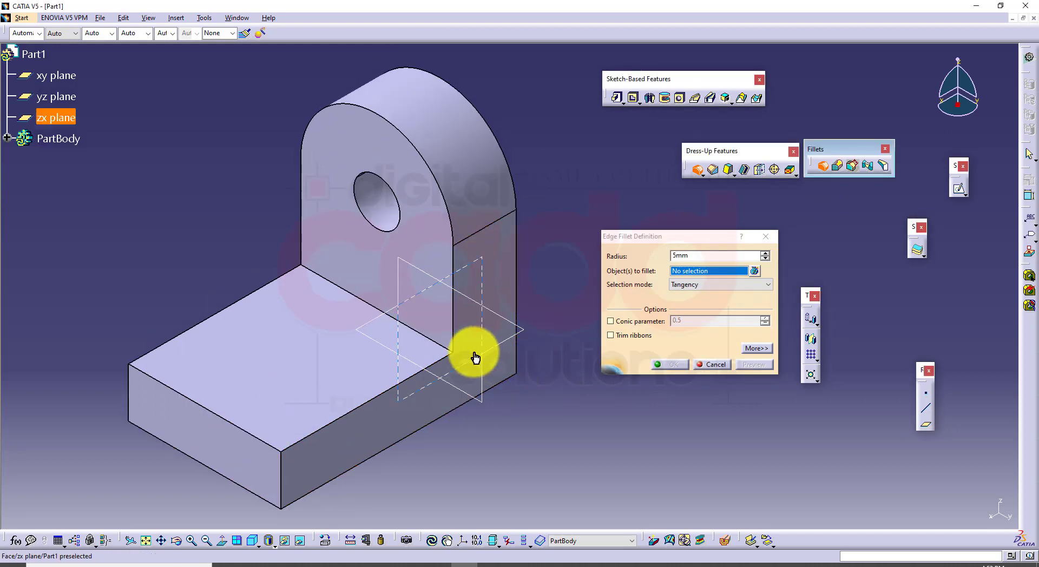
{"action": "left_click", "coordinate": [453, 343]}
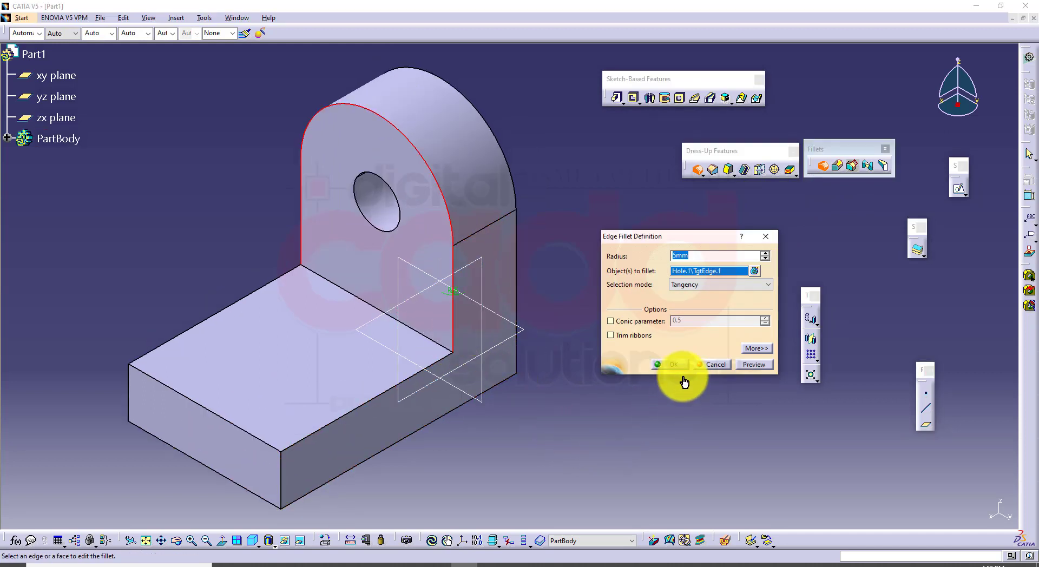
{"action": "left_click", "coordinate": [740, 368]}
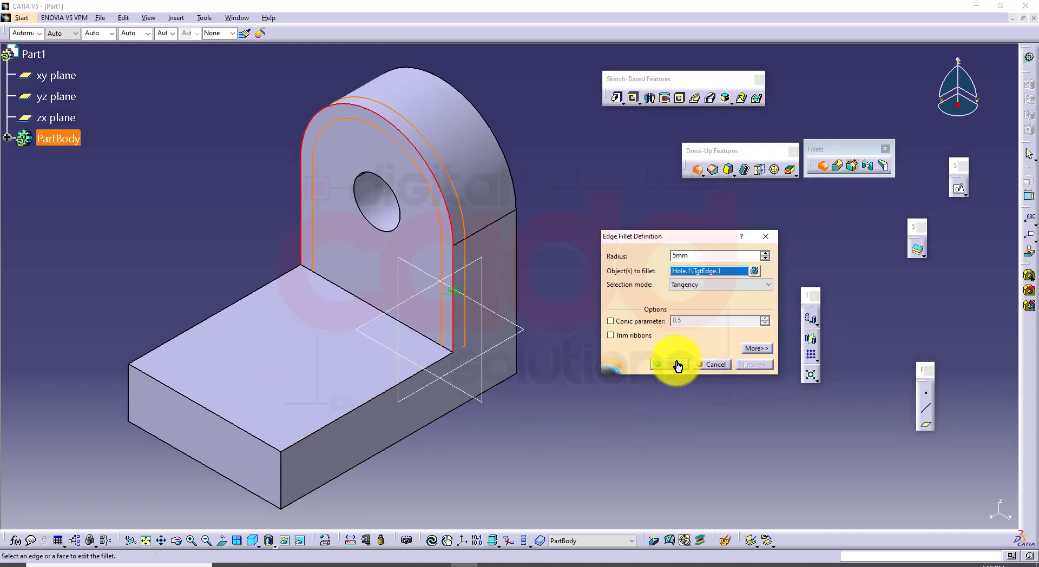
{"action": "left_click", "coordinate": [676, 365]}
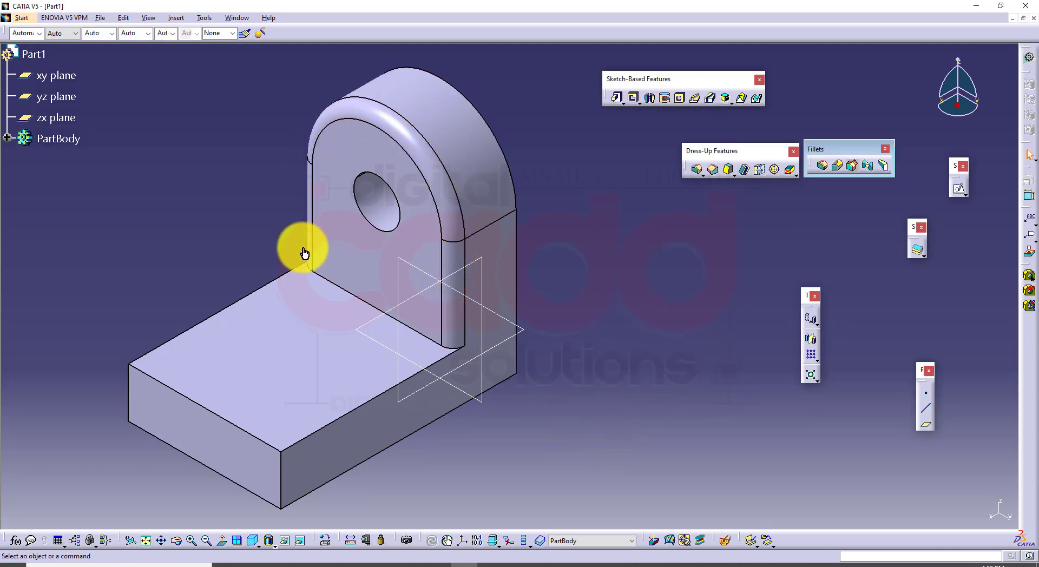
Change the upright's edge fillet to Minimal selection mode, accepting the replacement of tangent edges by normal edges
{"action": "double_click", "coordinate": [449, 330]}
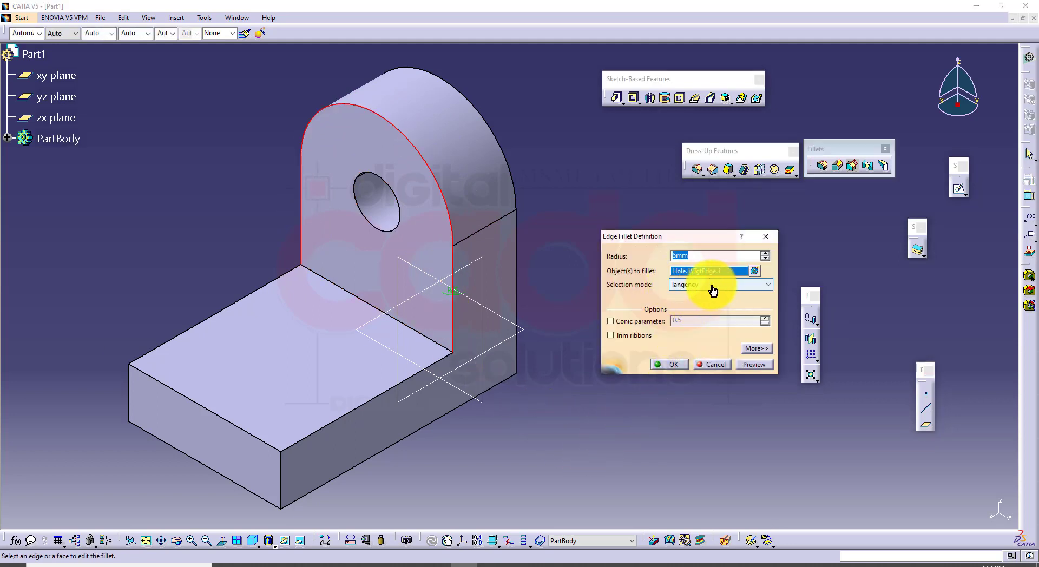
{"action": "left_click", "coordinate": [711, 287]}
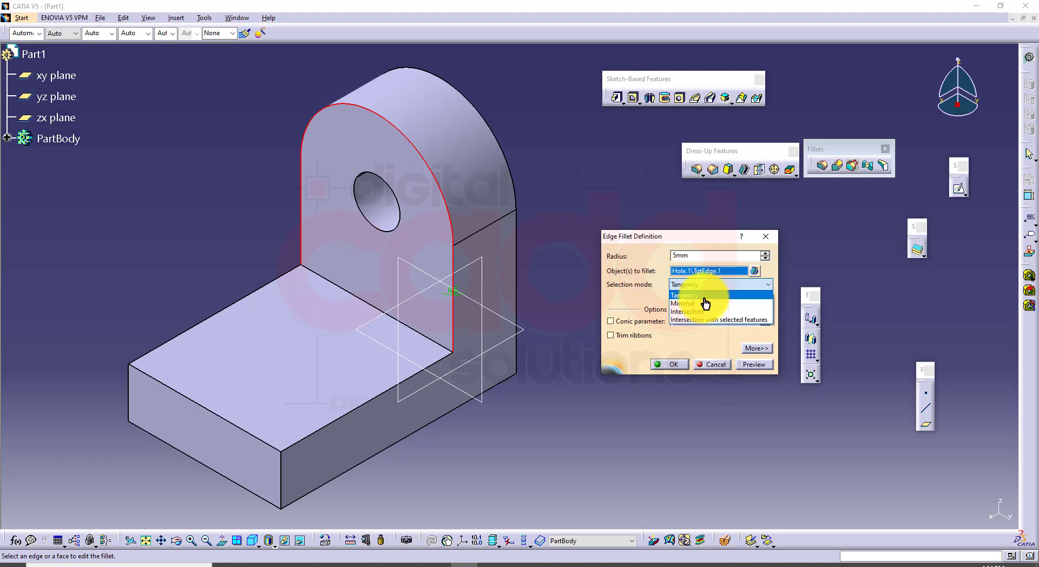
{"action": "left_click", "coordinate": [704, 297]}
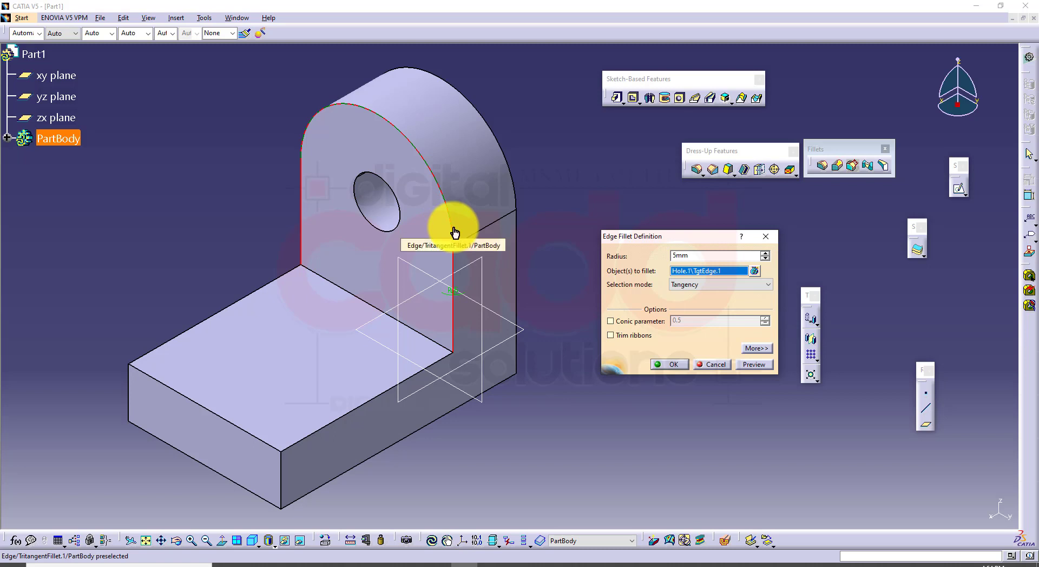
{"action": "left_click", "coordinate": [454, 232]}
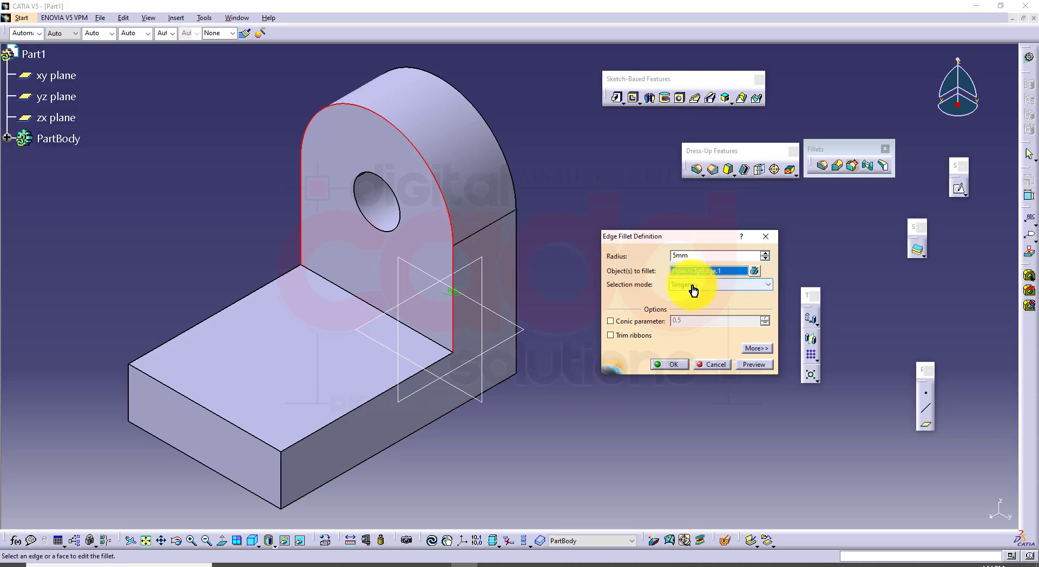
{"action": "left_click", "coordinate": [694, 285]}
{"action": "left_click", "coordinate": [695, 304]}
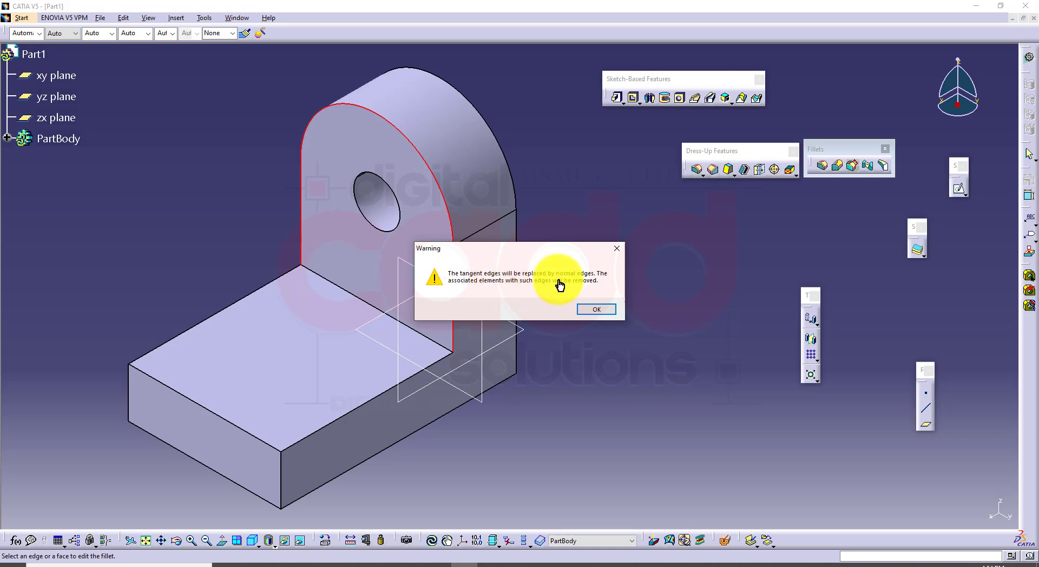
{"action": "left_click", "coordinate": [609, 311]}
{"action": "left_click", "coordinate": [753, 365]}
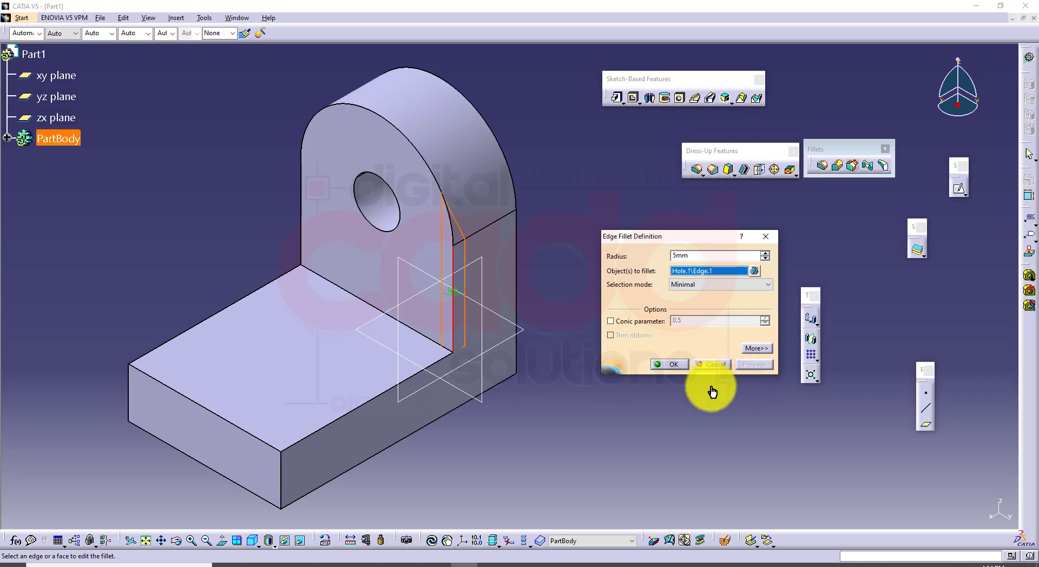
{"action": "left_click", "coordinate": [672, 364]}
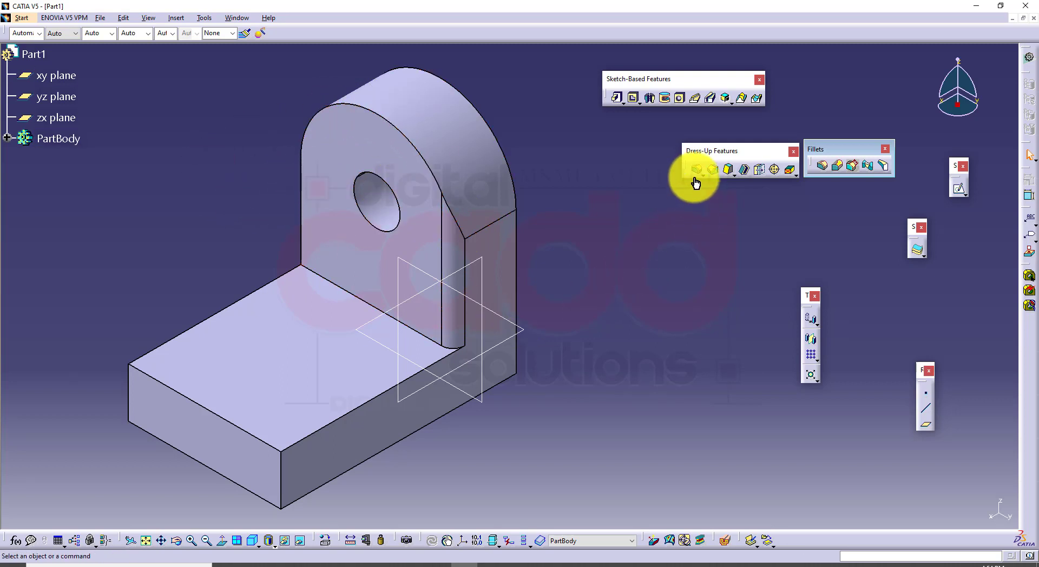
Fillet the upright's opposite front vertical edge with a 5 mm radius in Tangency mode and dismiss the ribbon warning
{"action": "left_click", "coordinate": [822, 165]}
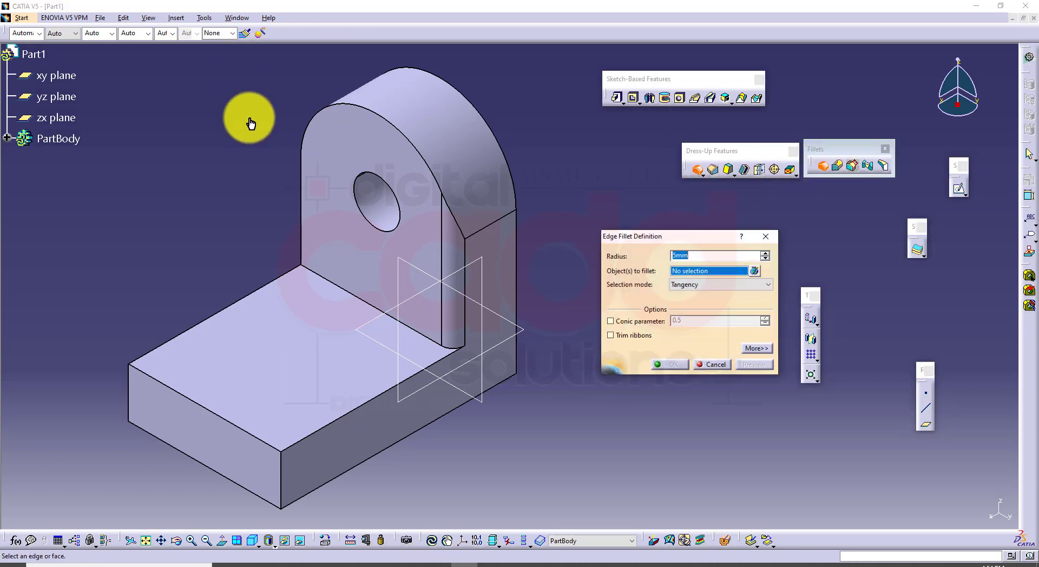
{"action": "left_click", "coordinate": [301, 206]}
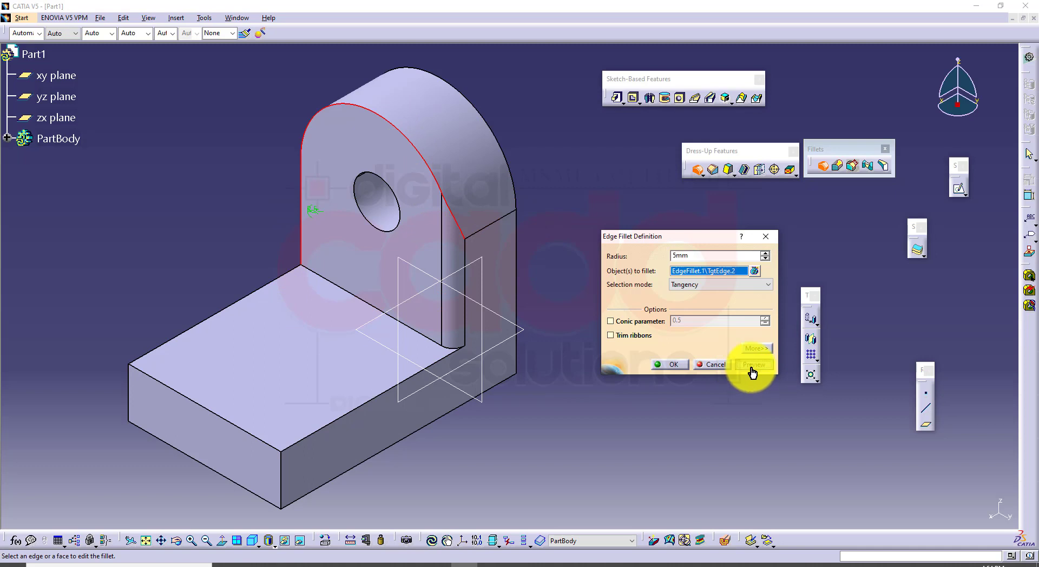
{"action": "left_click", "coordinate": [752, 365]}
{"action": "left_click", "coordinate": [996, 515]}
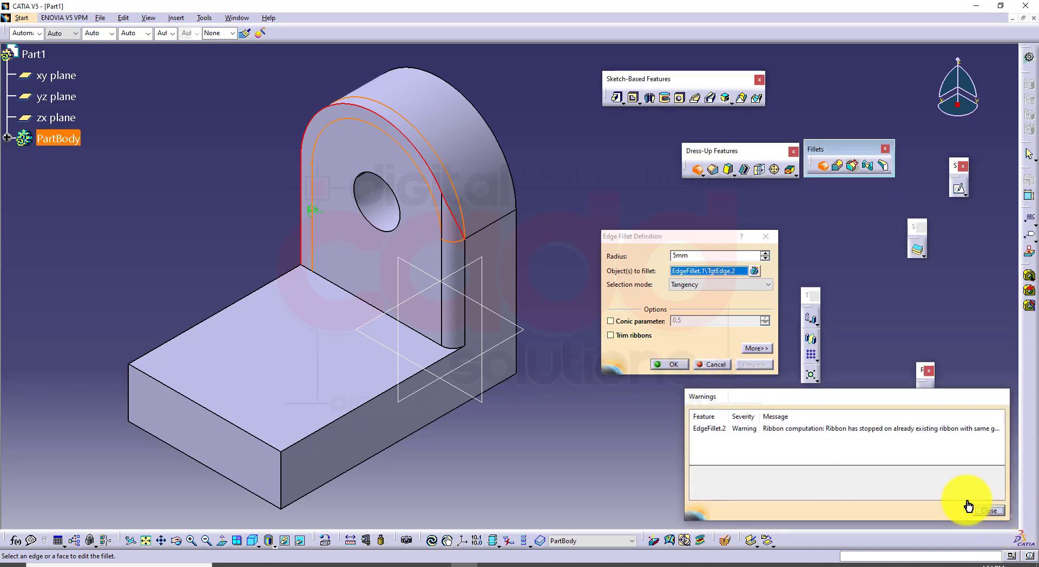
{"action": "left_click", "coordinate": [672, 364]}
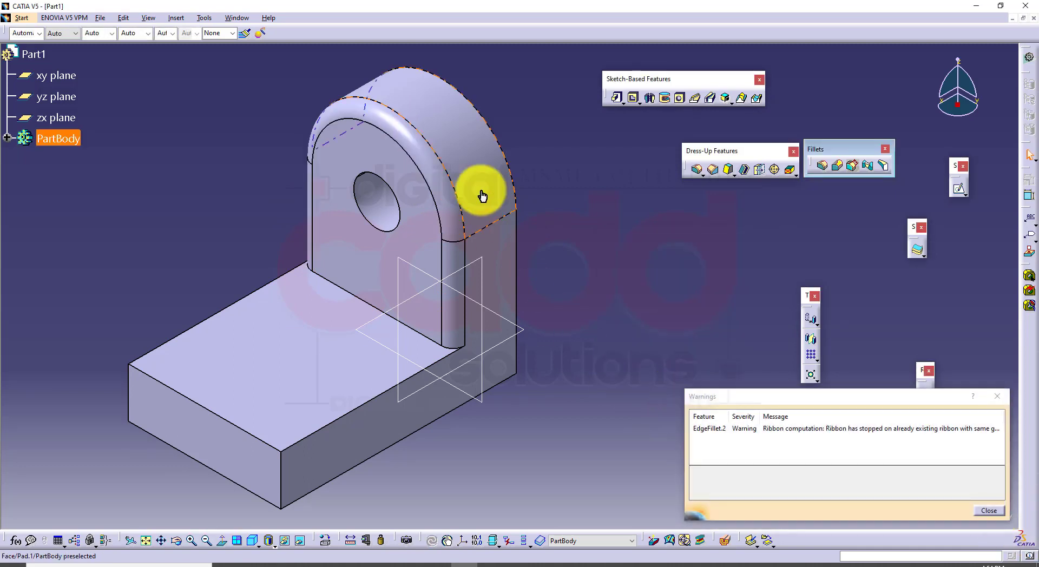
{"action": "left_click", "coordinate": [1001, 511]}
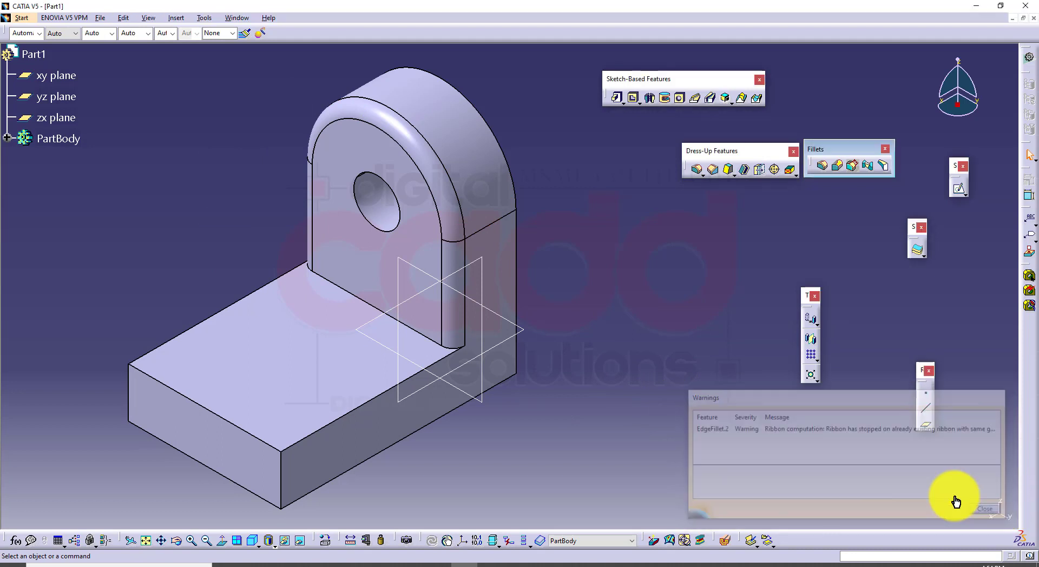
Switch the second upright fillet to Minimal selection mode, inspect it from the other side, and restore the isometric view
{"action": "double_click", "coordinate": [419, 152]}
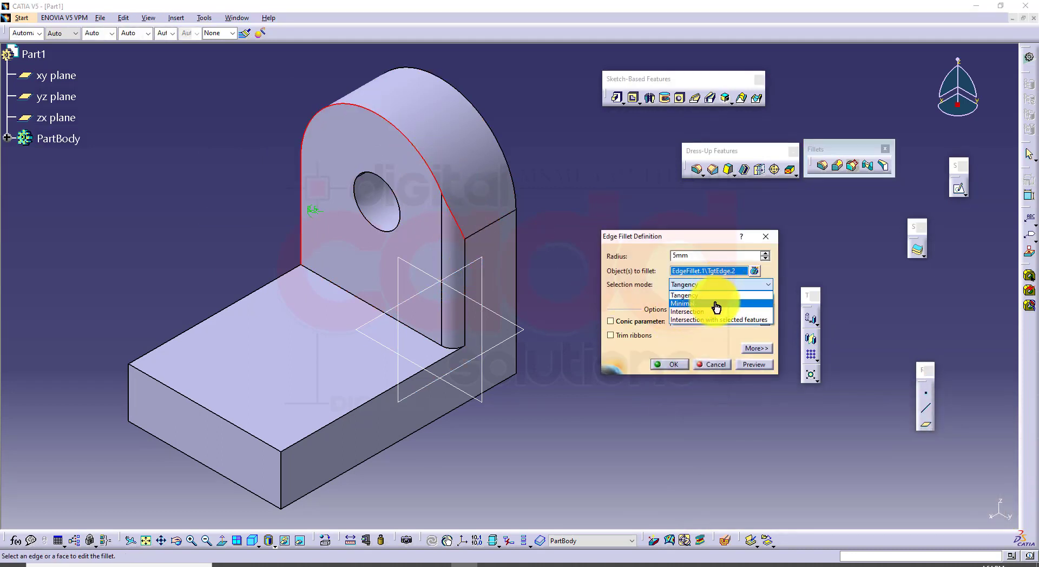
{"action": "left_click", "coordinate": [715, 303]}
{"action": "left_click", "coordinate": [601, 311]}
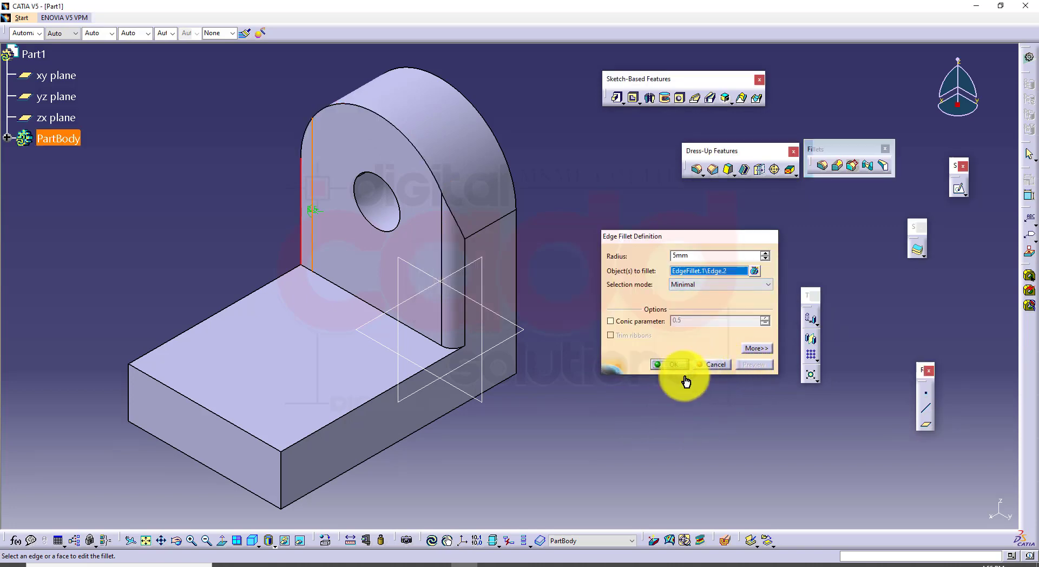
{"action": "left_click", "coordinate": [671, 365]}
{"action": "middle_click_drag", "start_coordinate": [427, 422], "coordinate": [678, 404]}
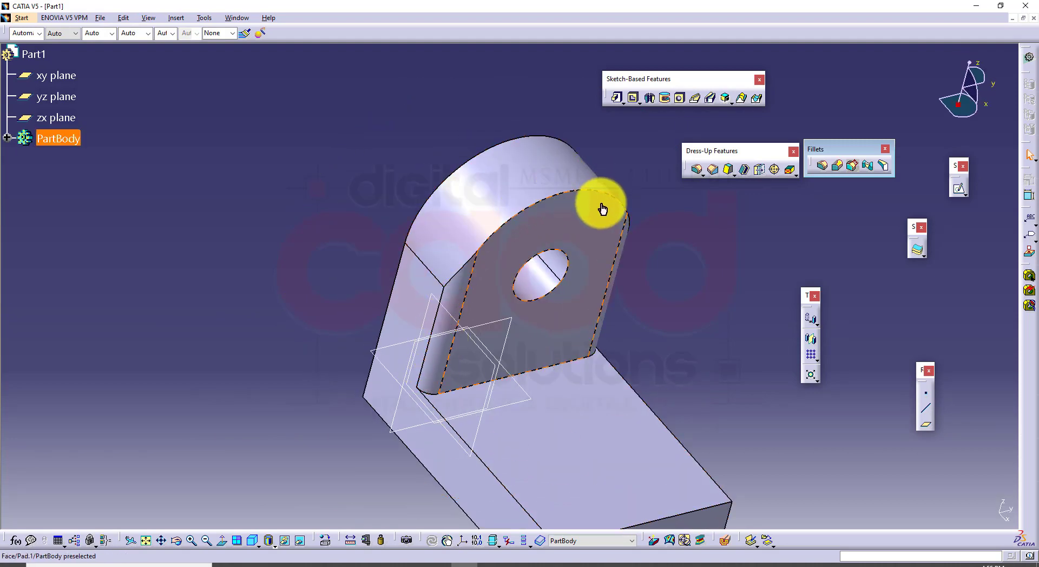
{"action": "left_click", "coordinate": [252, 542]}
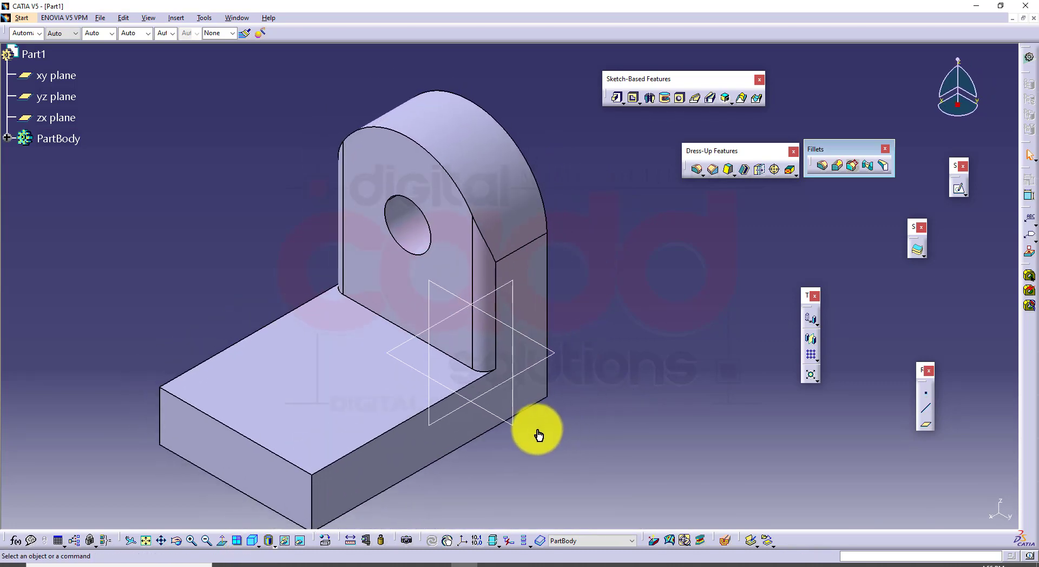
Undo both 5 mm fillets on the upright's front vertical edges
{"action": "key", "text": "ctrl+z"}
{"action": "key", "text": "ctrl+z"}
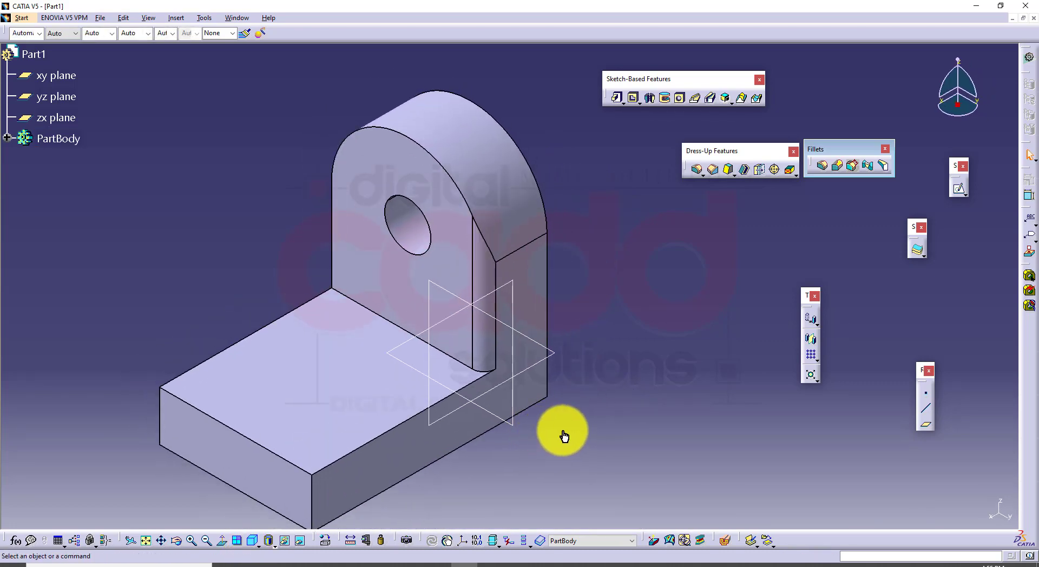
{"action": "key", "text": "ctrl+z"}
{"action": "key", "text": "ctrl+z"}
Switch to the book PDF and examine Figure 6-24, the fillet created using the Intersection option
{"action": "left_click", "coordinate": [284, 566]}
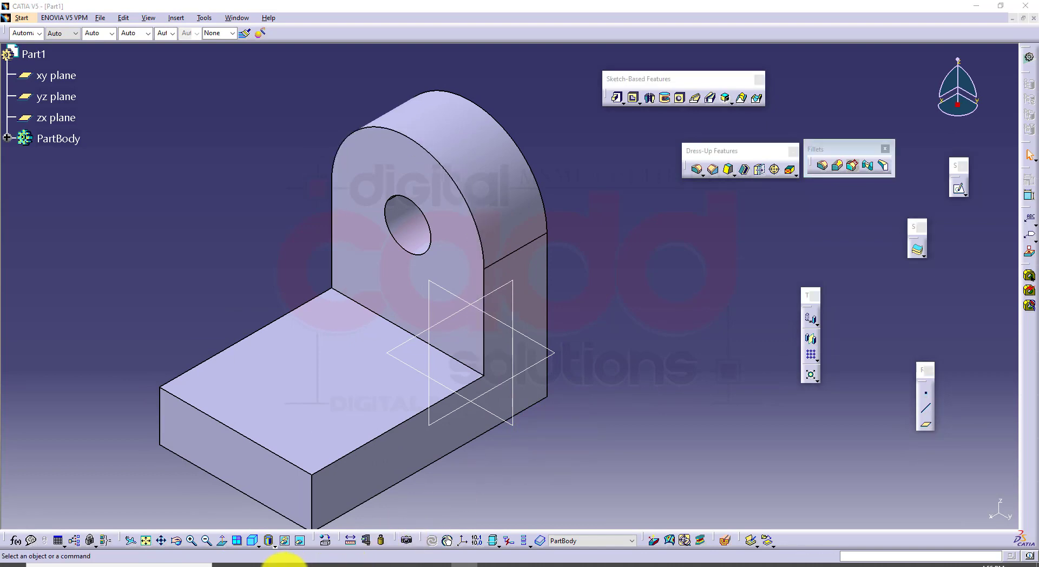
{"action": "scroll", "coordinate": [637, 381], "scroll_direction": "down", "scroll_amount": 15}
{"action": "scroll", "coordinate": [628, 400], "scroll_direction": "down", "scroll_amount": 15}
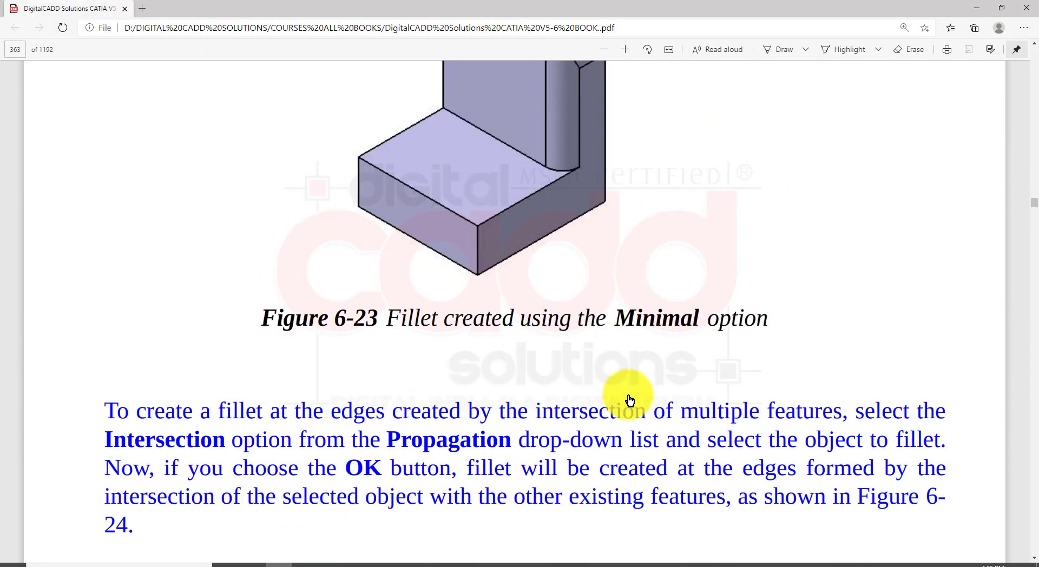
{"action": "scroll", "coordinate": [621, 399], "scroll_direction": "up", "scroll_amount": 5}
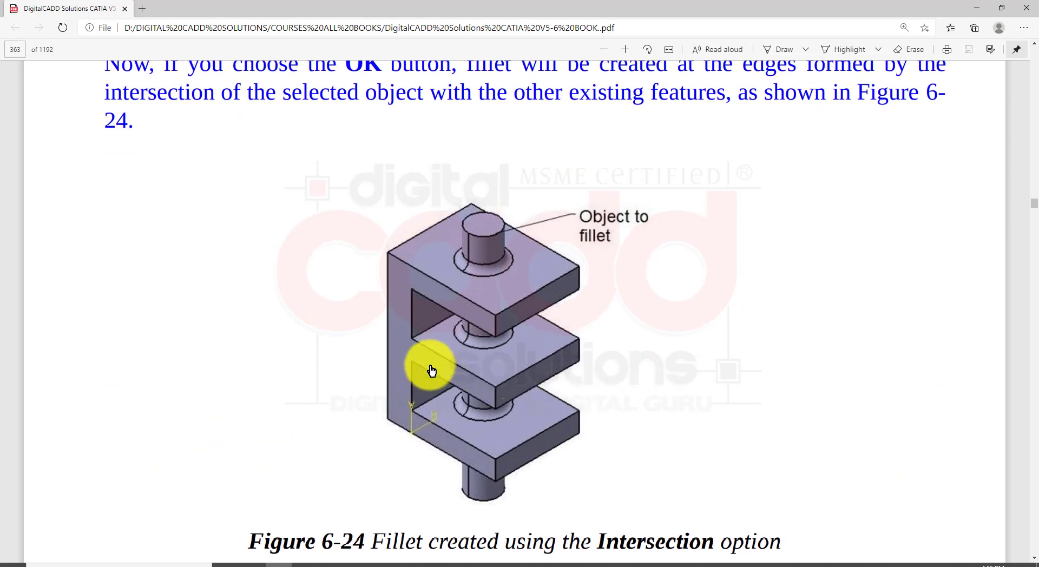
{"action": "mouse_move", "coordinate": [341, 176]}
{"action": "left_mouse_down"}
{"action": "mouse_move", "coordinate": [664, 487]}
{"action": "mouse_move", "coordinate": [691, 533]}
{"action": "mouse_move", "coordinate": [686, 523]}
{"action": "left_mouse_up"}
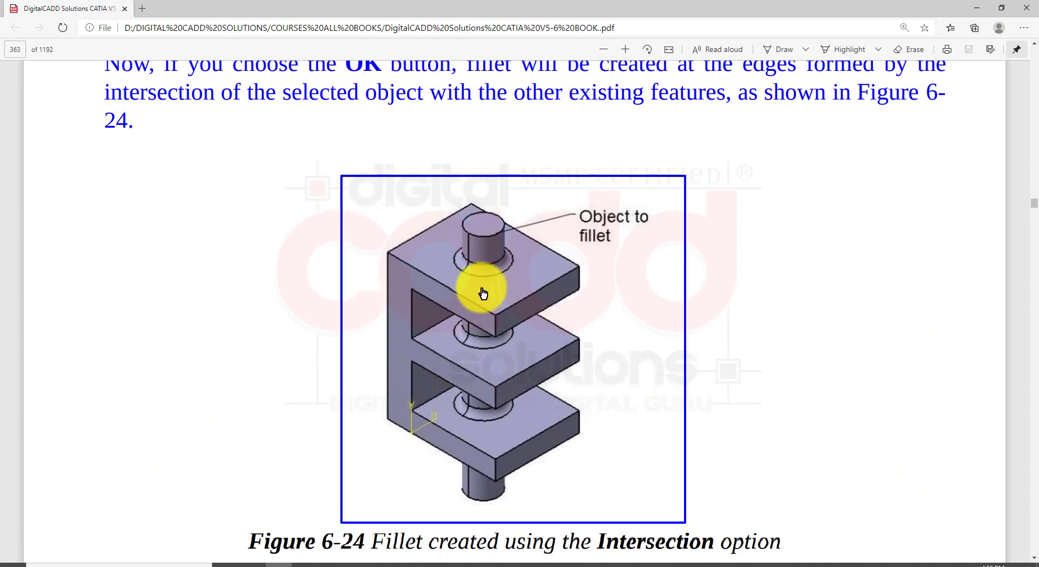
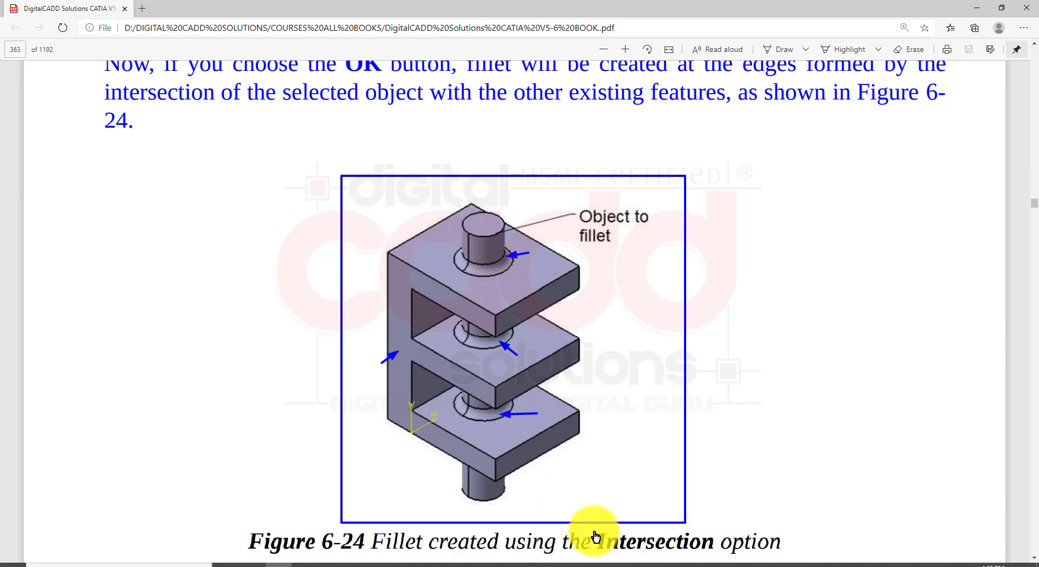
{"action": "left_click_drag", "start_coordinate": [585, 520], "coordinate": [647, 552]}
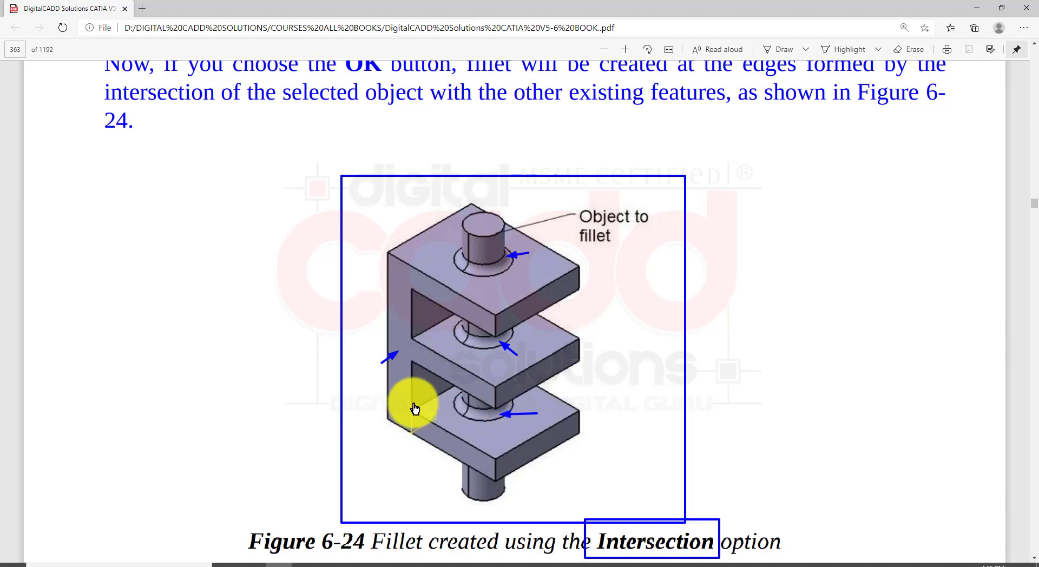
{"action": "key", "text": "Escape"}
{"action": "left_click", "coordinate": [441, 563]}
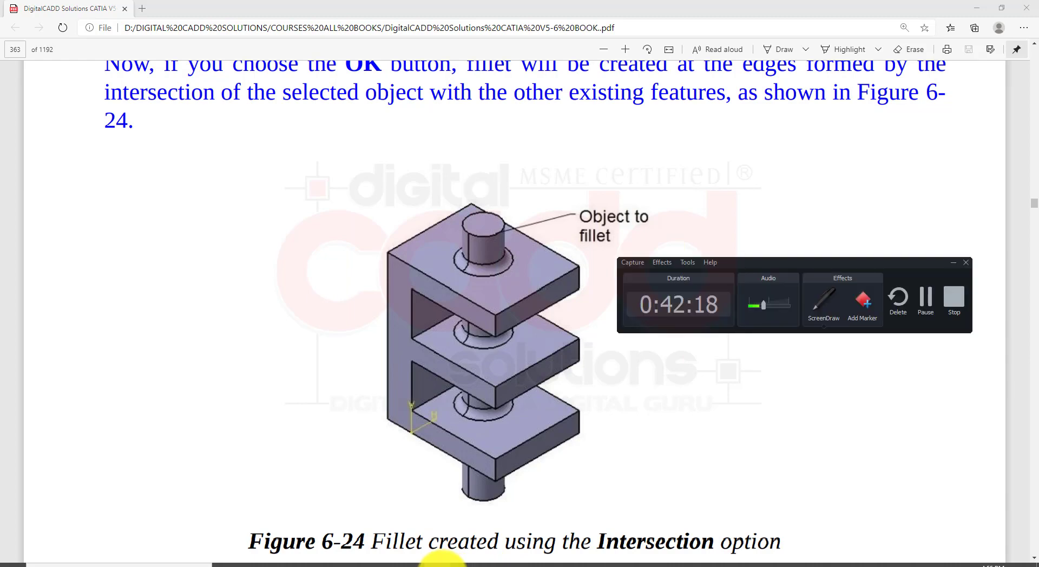
{"action": "left_click", "coordinate": [441, 564]}
{"action": "left_click", "coordinate": [441, 563]}
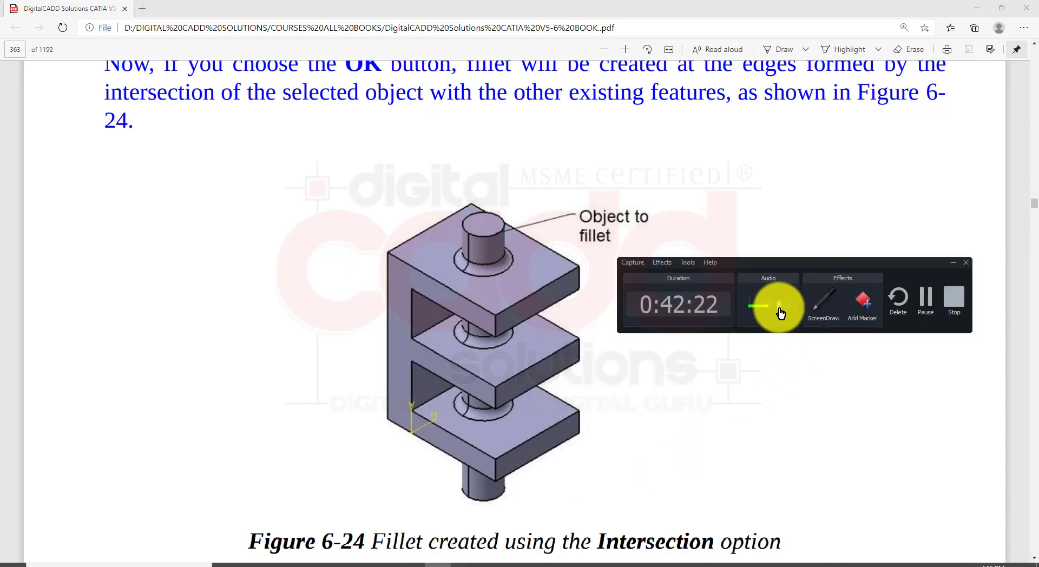
{"action": "left_click", "coordinate": [952, 262]}
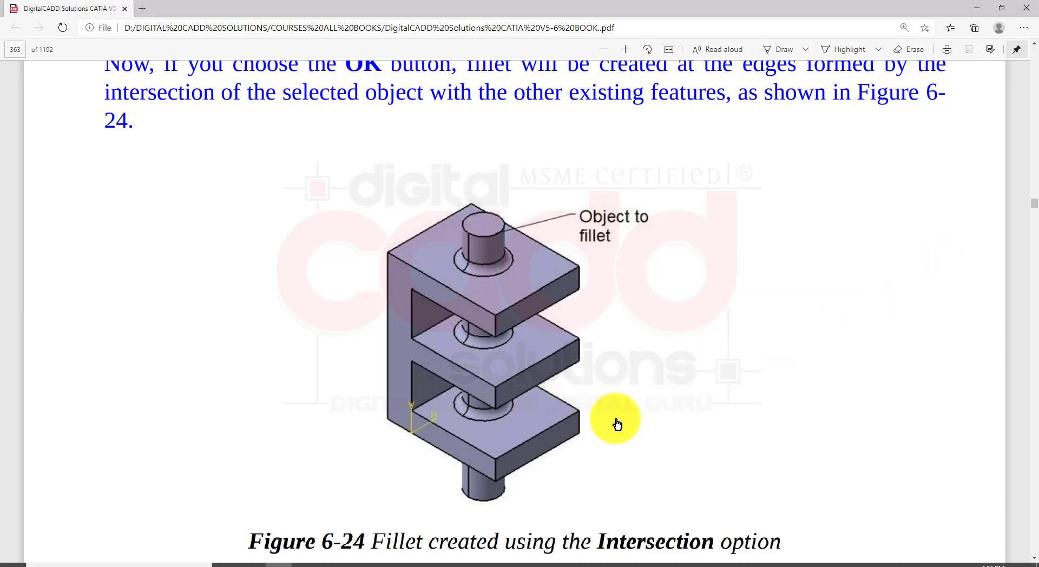
Switch to CATIA and create a new part in the Part Design workbench
{"action": "left_click", "coordinate": [471, 562]}
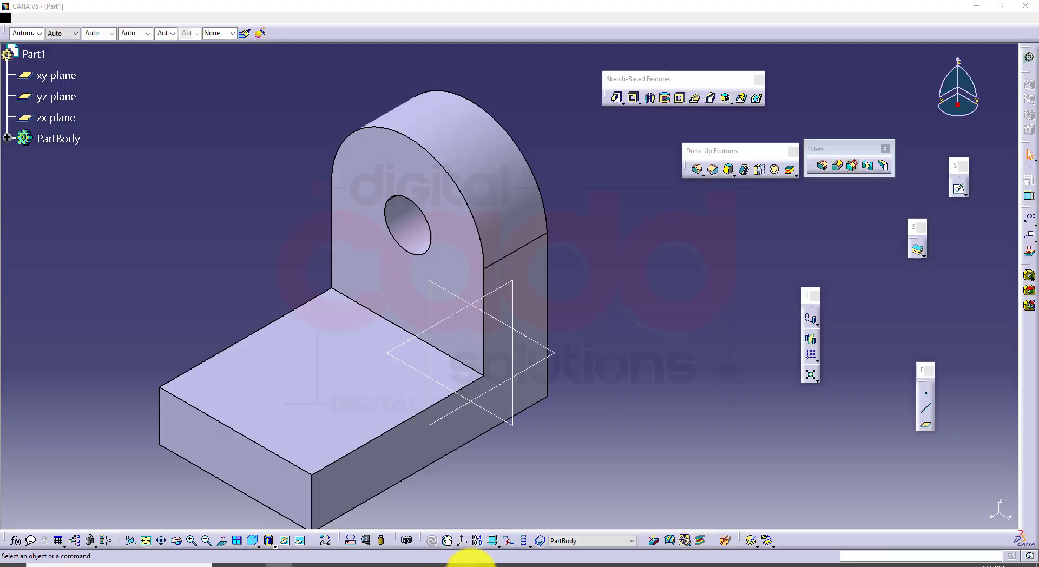
{"action": "left_click", "coordinate": [20, 18]}
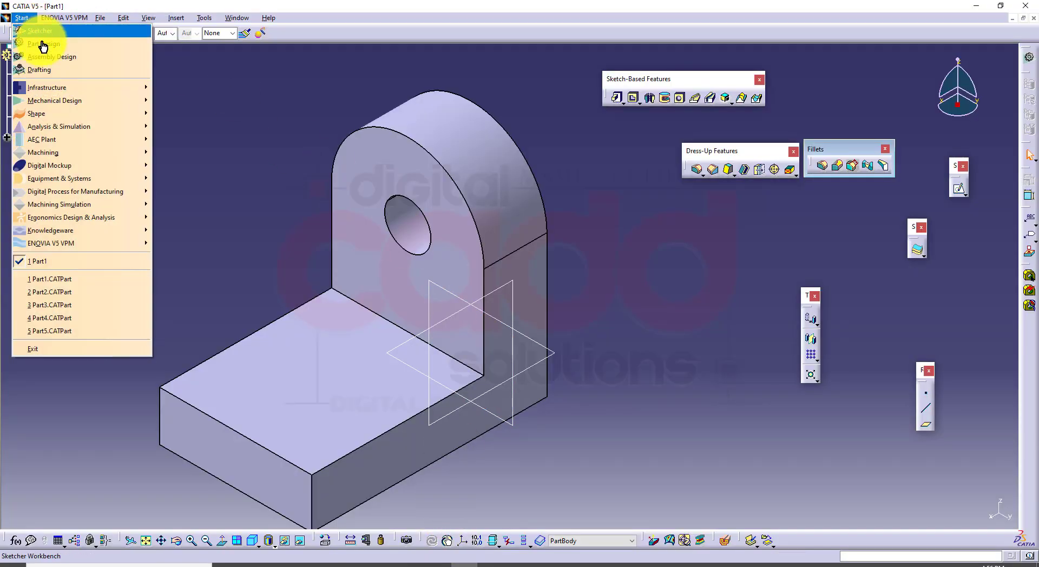
{"action": "left_click", "coordinate": [43, 46]}
{"action": "left_click", "coordinate": [590, 340]}
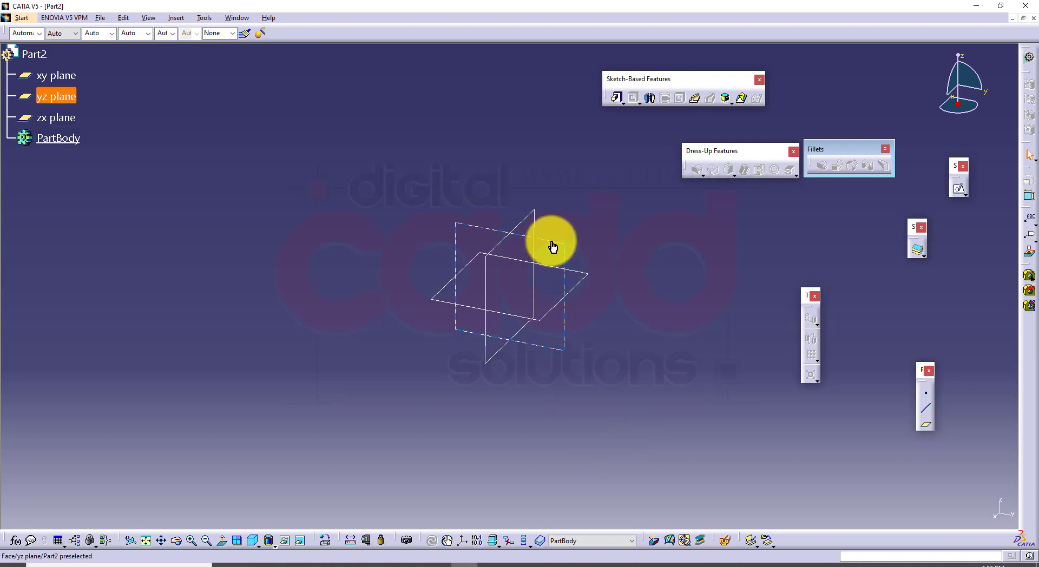
Start a sketch on the yz plane and draw the profile's vertical back from the origin and its uppermost horizontal arm
{"action": "left_click", "coordinate": [553, 247]}
{"action": "left_click", "coordinate": [963, 204]}
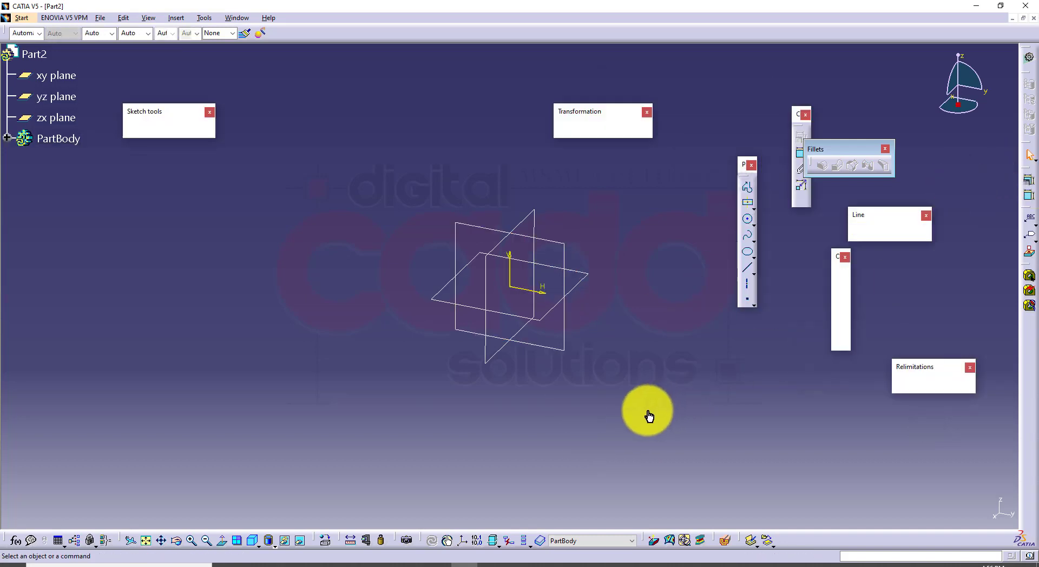
{"action": "left_click", "coordinate": [749, 190]}
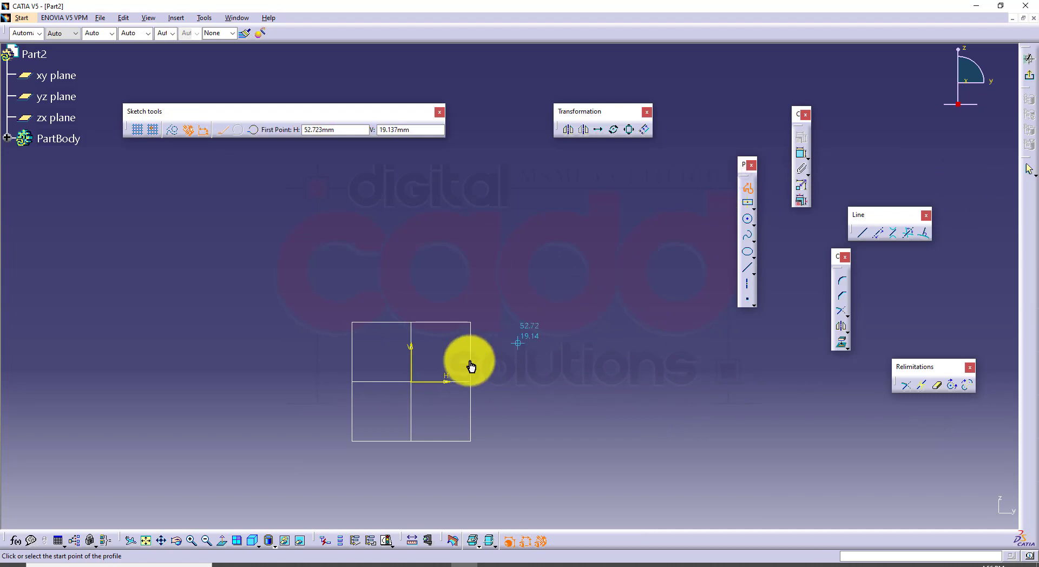
{"action": "left_click", "coordinate": [413, 384]}
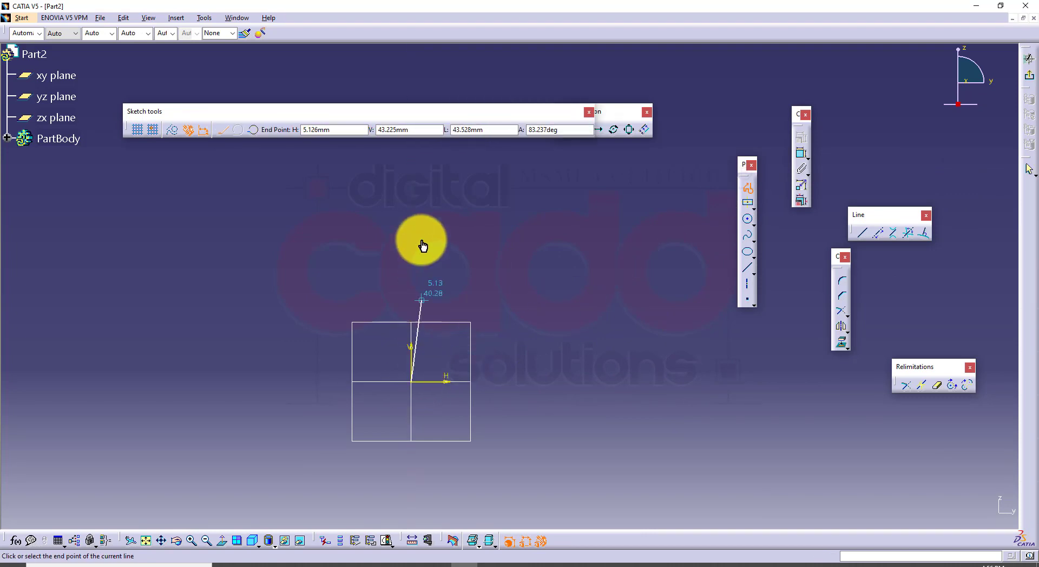
{"action": "left_click", "coordinate": [412, 156]}
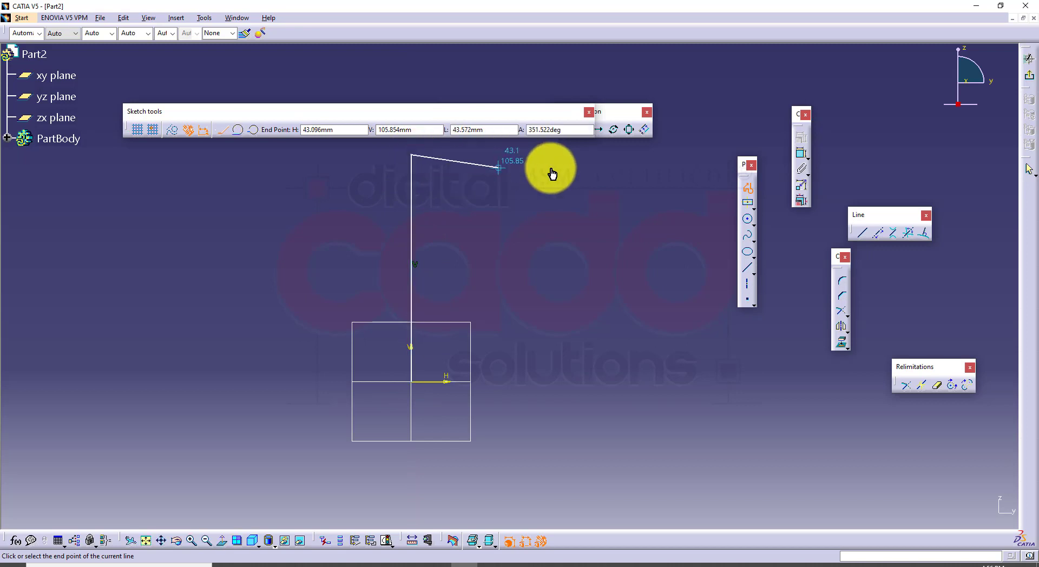
{"action": "left_click", "coordinate": [602, 166]}
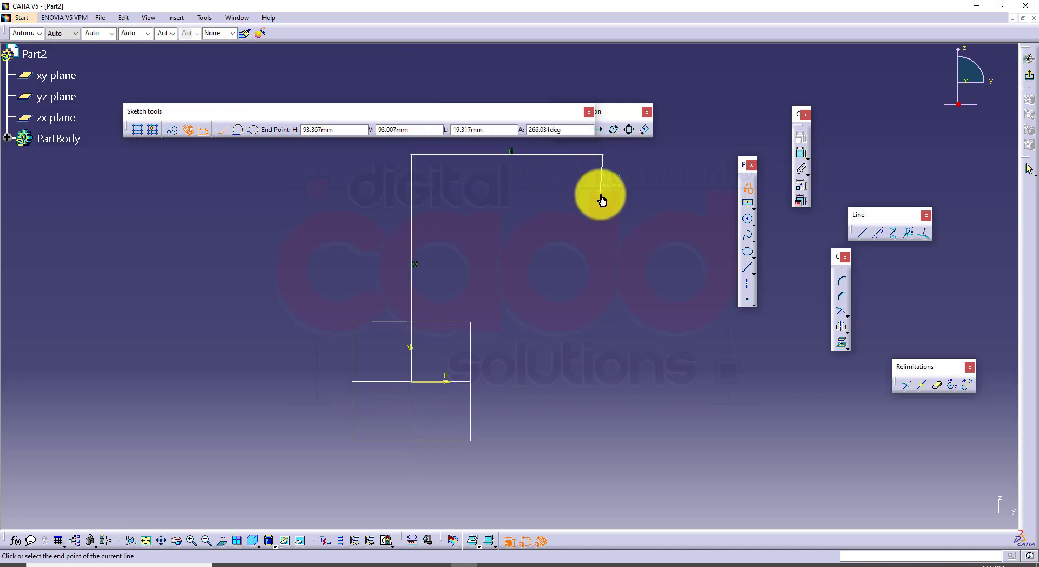
{"action": "left_click", "coordinate": [603, 190]}
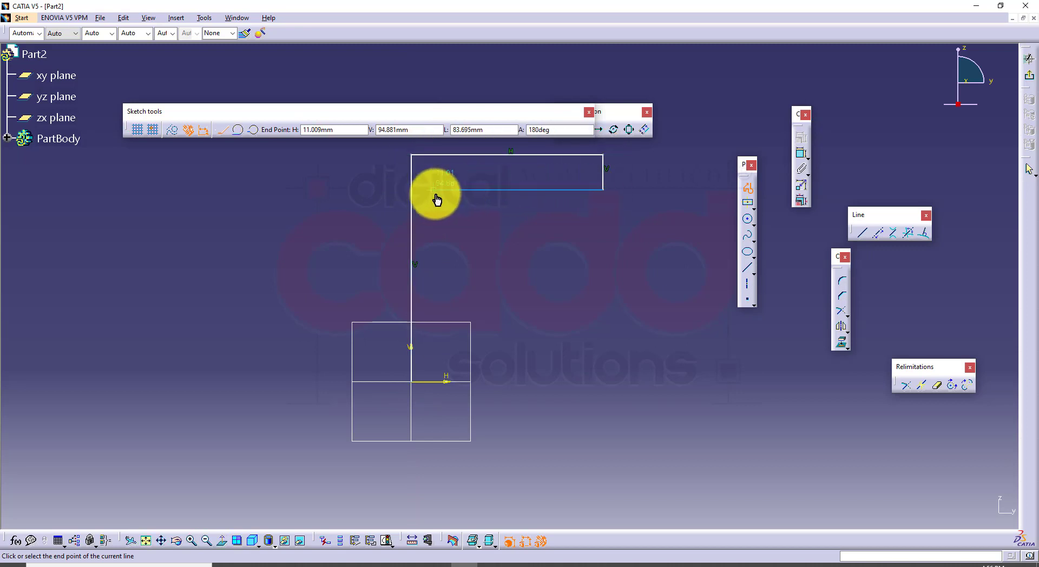
{"action": "left_click", "coordinate": [455, 190]}
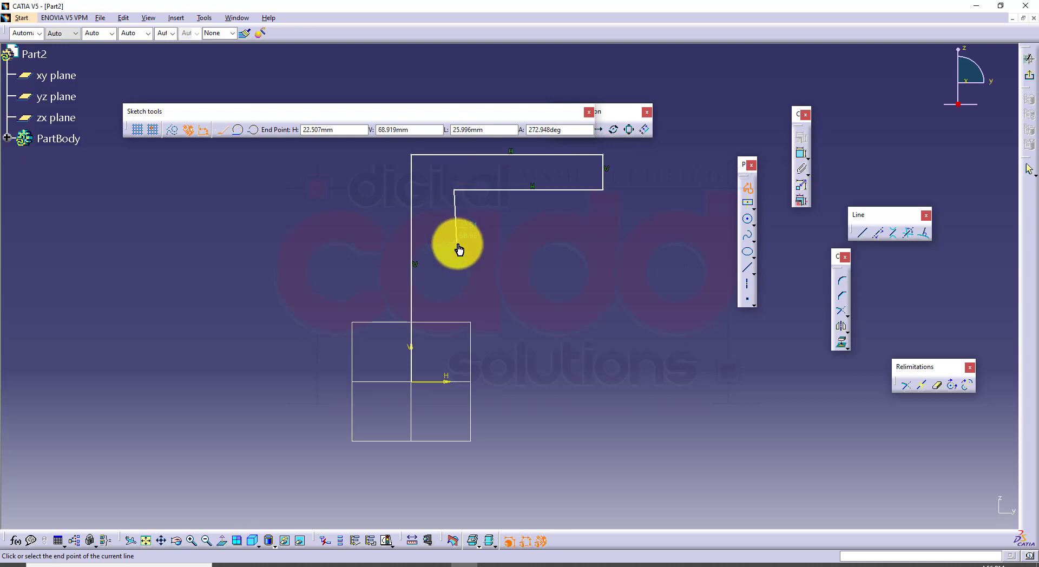
Continue the profile with the upper gap's inner wall, the middle arm and the lower gap's inner wall
{"action": "left_click", "coordinate": [454, 234]}
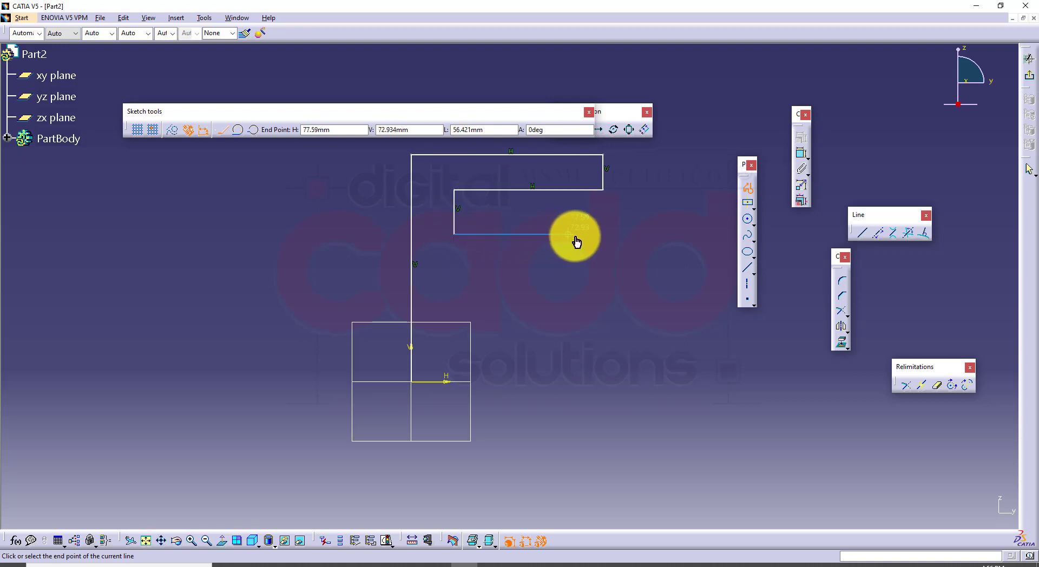
{"action": "left_click", "coordinate": [598, 234]}
{"action": "left_click", "coordinate": [598, 279]}
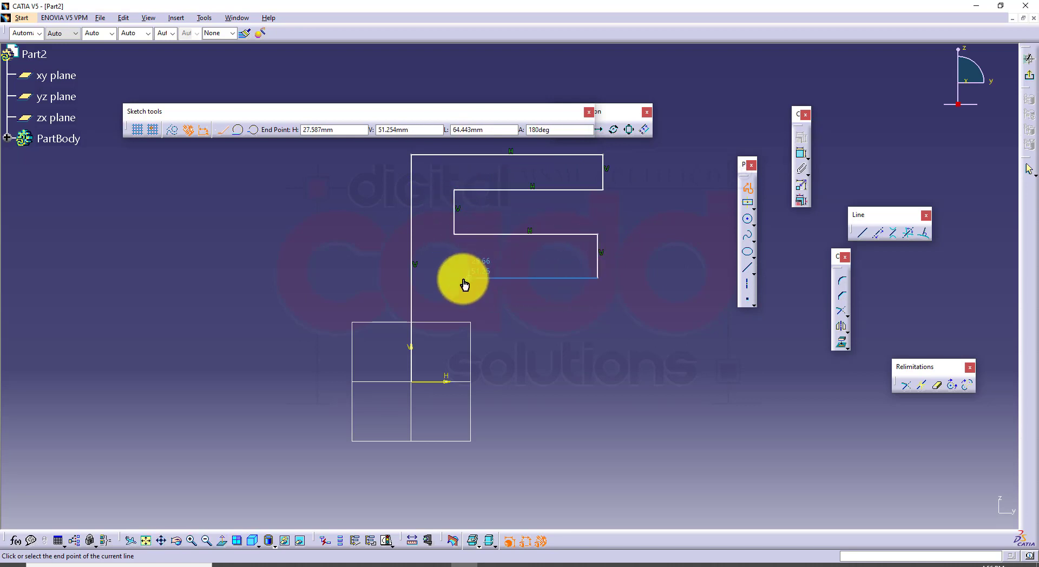
{"action": "left_click", "coordinate": [454, 278]}
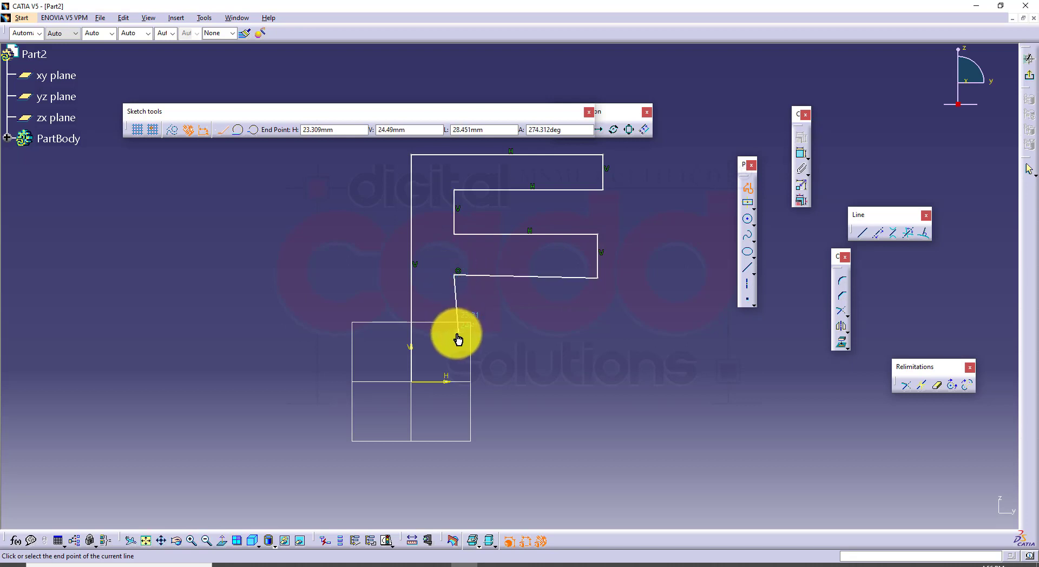
{"action": "left_click", "coordinate": [454, 336]}
Give the lowest arm a convex three-point arc top, close the profile along the horizontal axis about 91 mm wide, and exit the sketch
{"action": "left_click", "coordinate": [252, 130]}
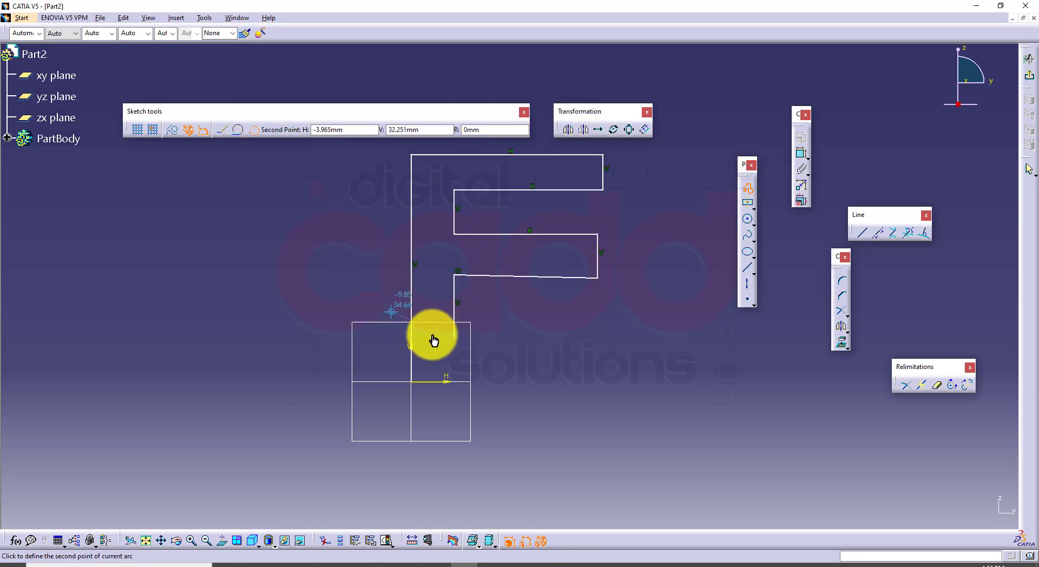
{"action": "left_click", "coordinate": [519, 323]}
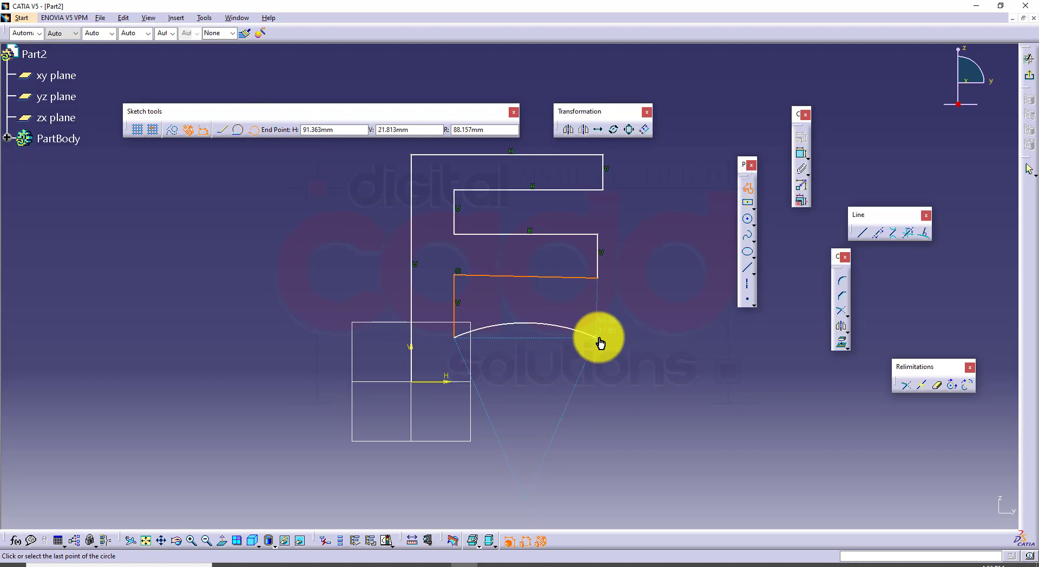
{"action": "left_click", "coordinate": [595, 338]}
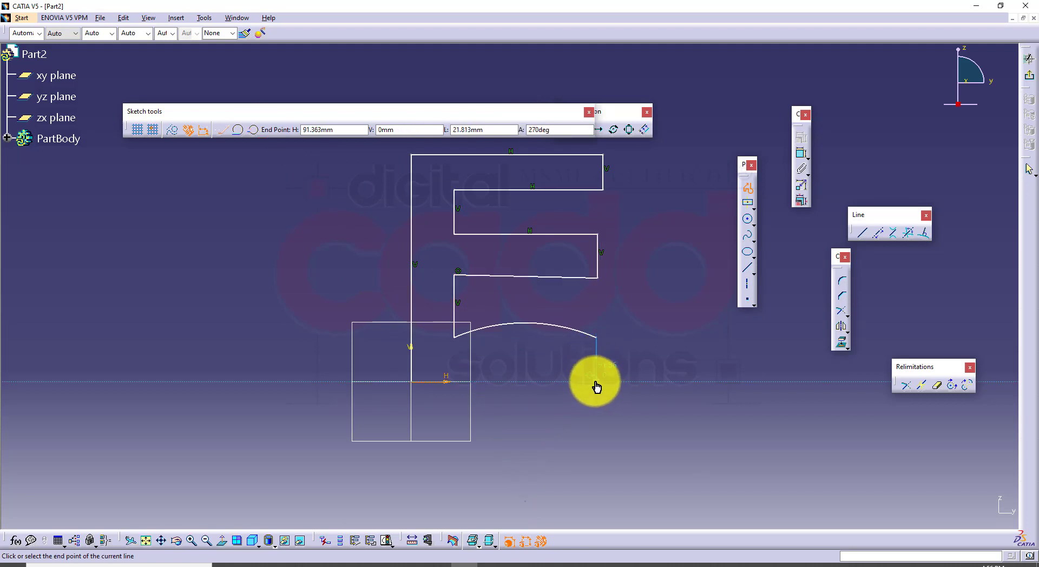
{"action": "left_click", "coordinate": [596, 382]}
{"action": "left_click", "coordinate": [411, 383]}
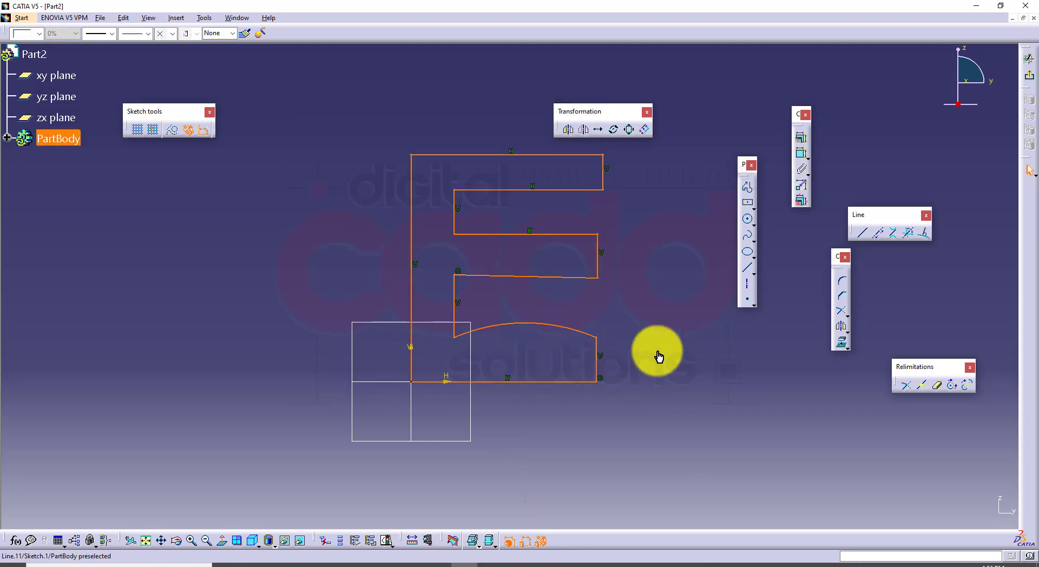
{"action": "left_click", "coordinate": [1027, 82]}
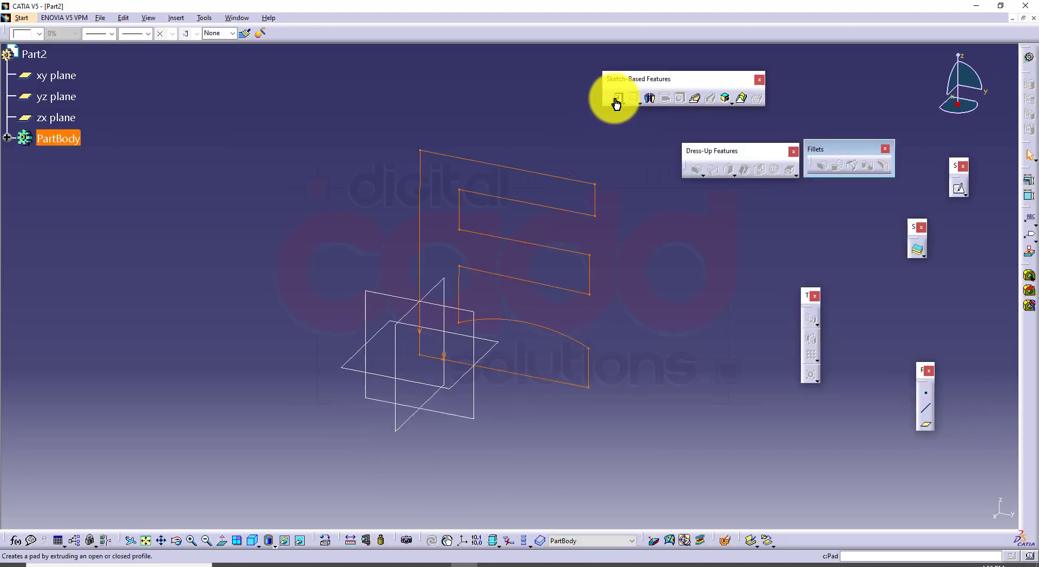
Pad the three-armed profile with a 46 mm length and mirrored extent
{"action": "left_click", "coordinate": [616, 99]}
{"action": "left_click", "coordinate": [750, 274]}
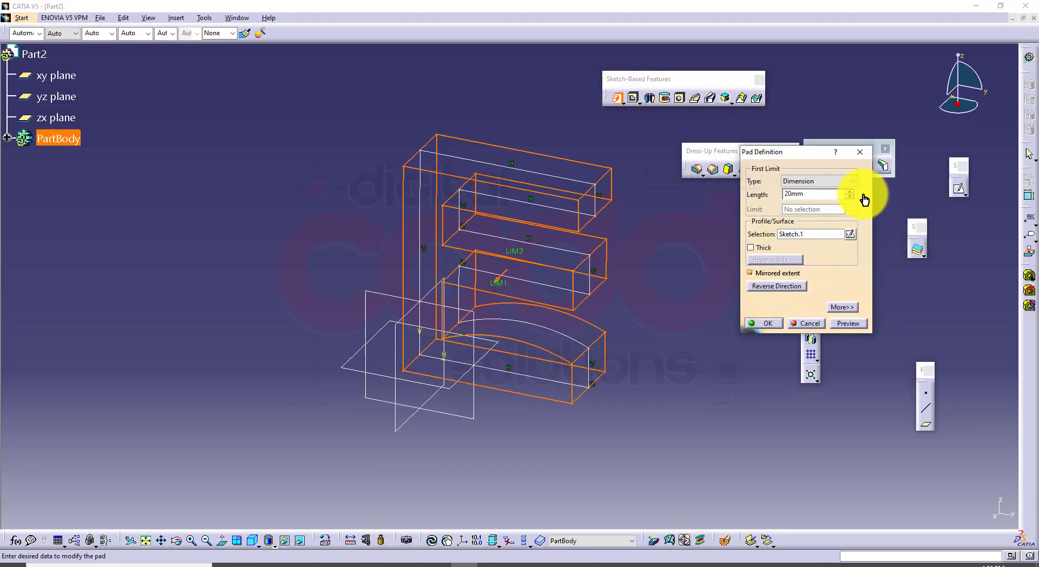
{"action": "left_click_drag", "start_coordinate": [848, 194], "coordinate": [848, 194]}
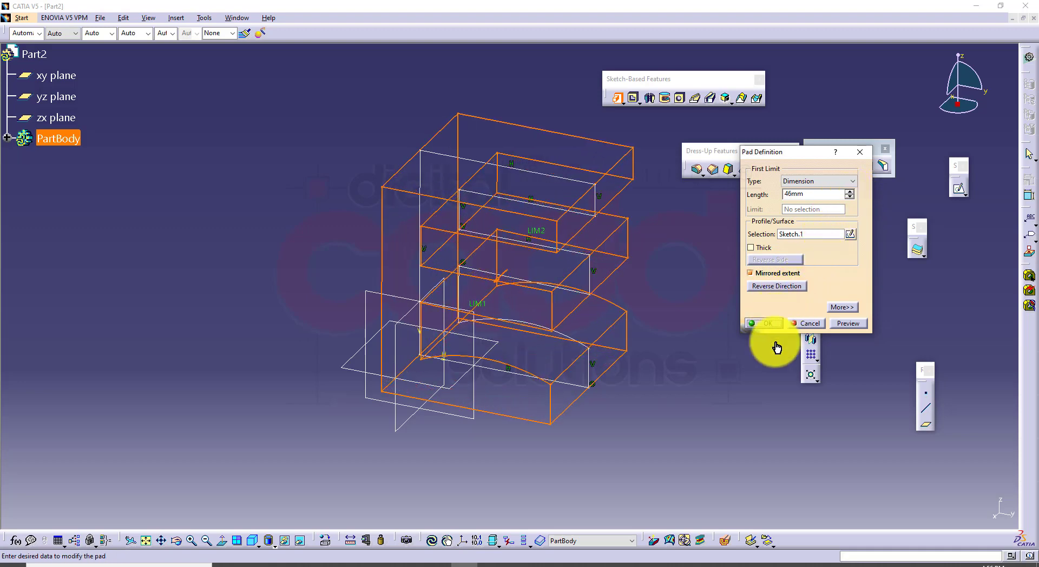
{"action": "left_click", "coordinate": [764, 323]}
Sketch a circle on the part's top face, centred on the vertical axis about 46 mm from the origin, and exit the sketch
{"action": "left_click", "coordinate": [252, 541]}
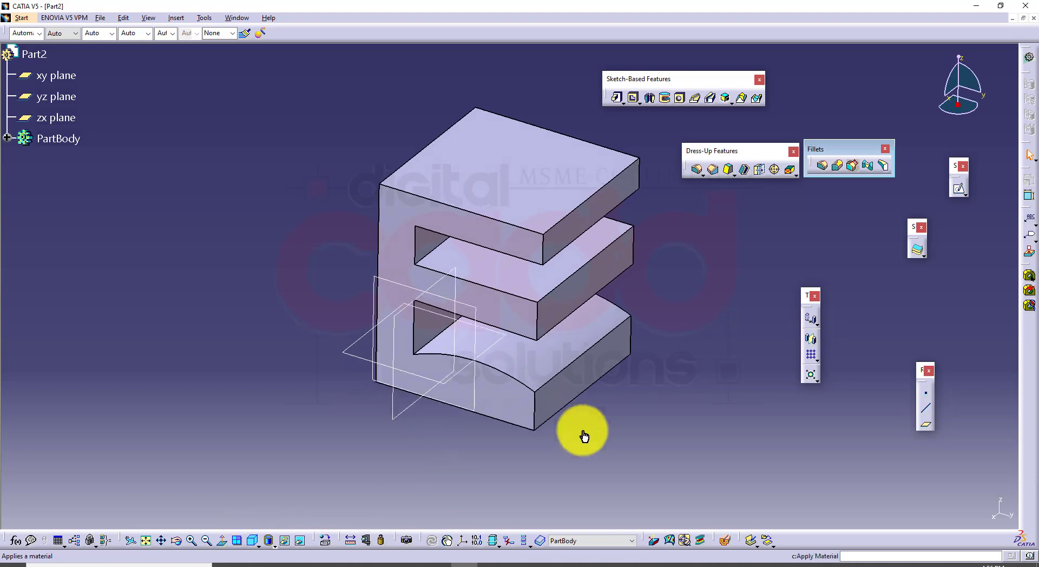
{"action": "left_click", "coordinate": [410, 247]}
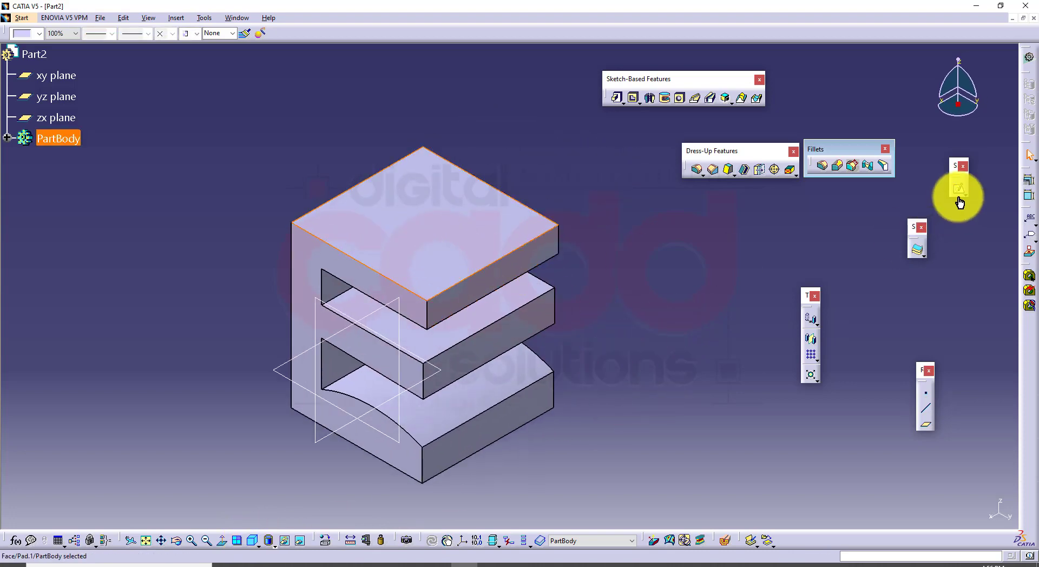
{"action": "left_click", "coordinate": [958, 188]}
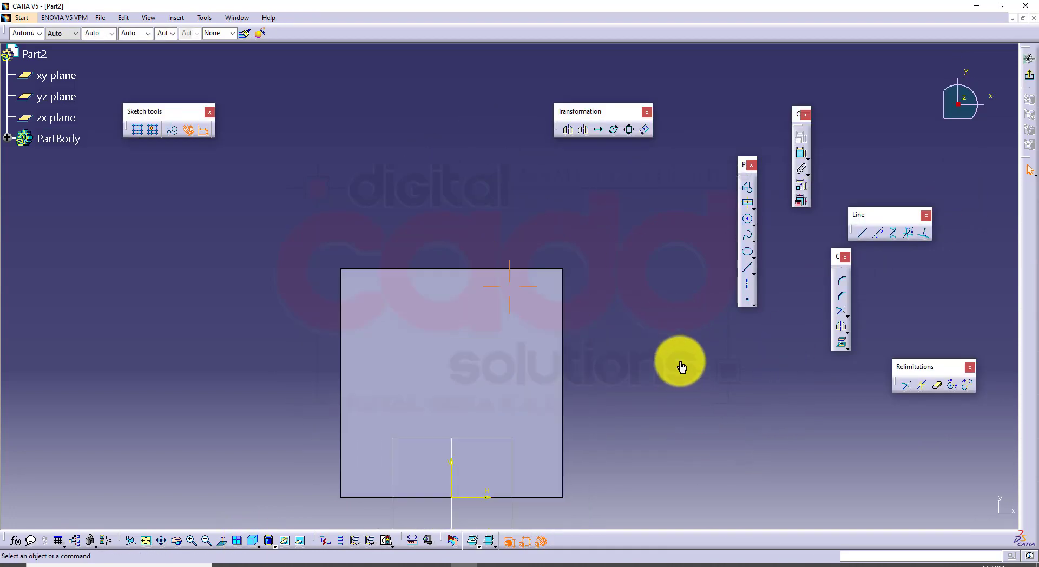
{"action": "left_click", "coordinate": [748, 219]}
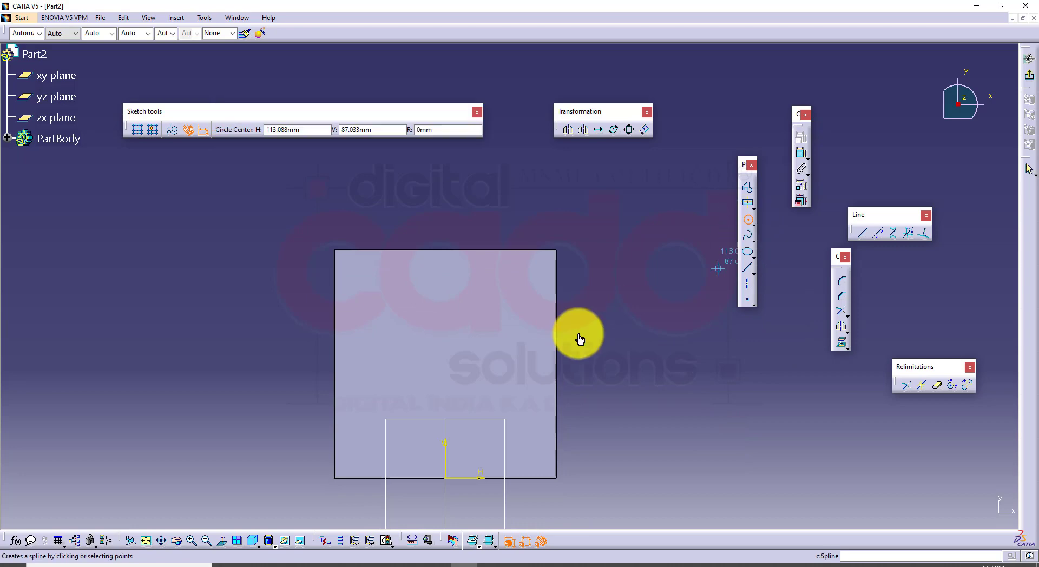
{"action": "left_click", "coordinate": [449, 363]}
{"action": "left_click", "coordinate": [482, 384]}
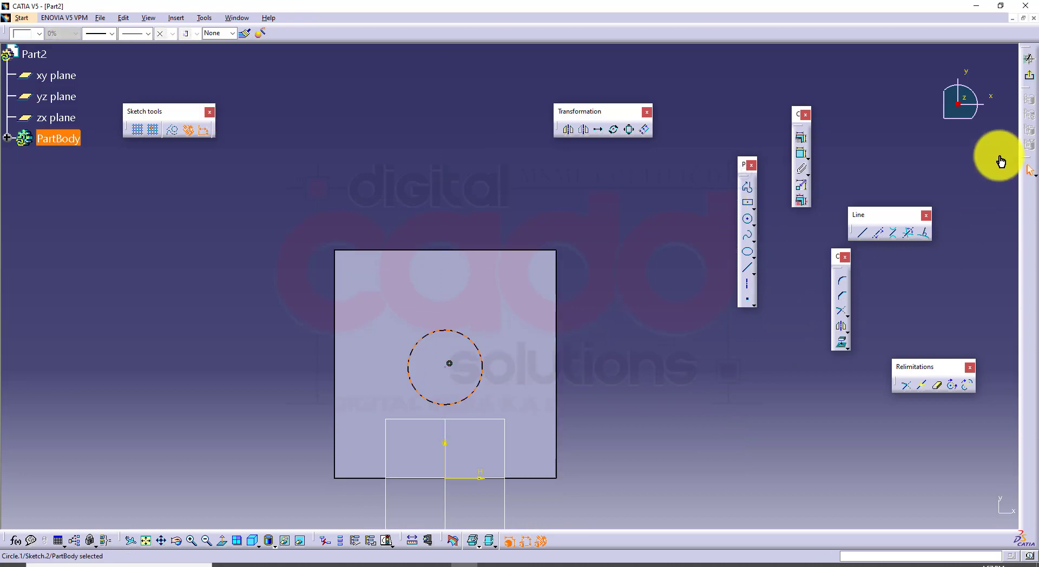
{"action": "left_click", "coordinate": [1029, 86]}
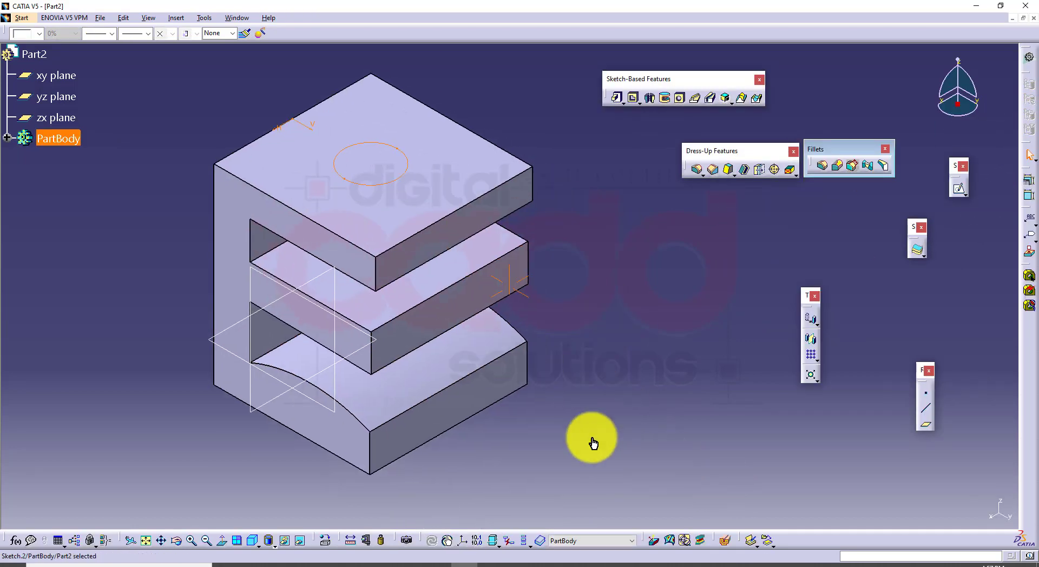
Pad the circle with a 46 mm first limit and a second limit of about 174 mm down through all three arms
{"action": "left_click", "coordinate": [616, 98]}
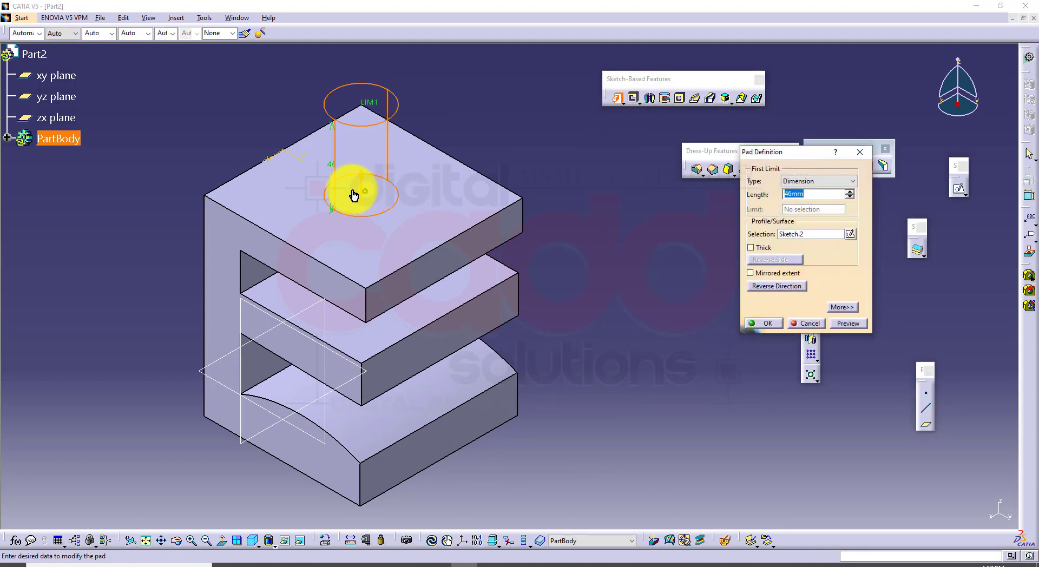
{"action": "mouse_move", "coordinate": [353, 195]}
{"action": "left_mouse_down"}
{"action": "mouse_move", "coordinate": [364, 393]}
{"action": "mouse_move", "coordinate": [387, 540]}
{"action": "left_mouse_up"}
{"action": "left_click", "coordinate": [852, 323]}
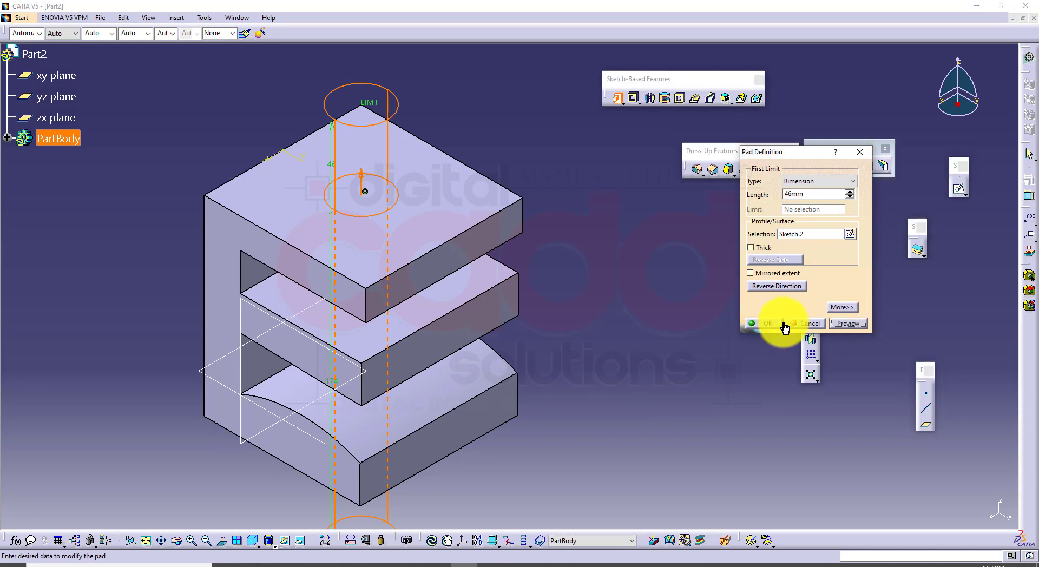
{"action": "middle_click_drag", "start_coordinate": [520, 327], "coordinate": [564, 336]}
{"action": "middle_click_drag", "start_coordinate": [452, 222], "coordinate": [484, 139]}
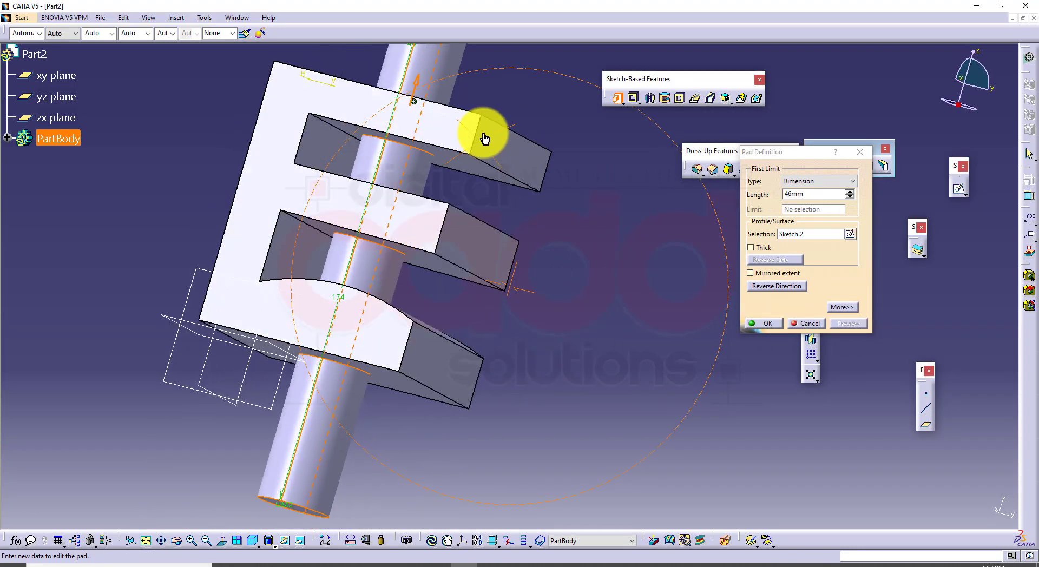
{"action": "middle_click_drag", "start_coordinate": [452, 190], "coordinate": [440, 245]}
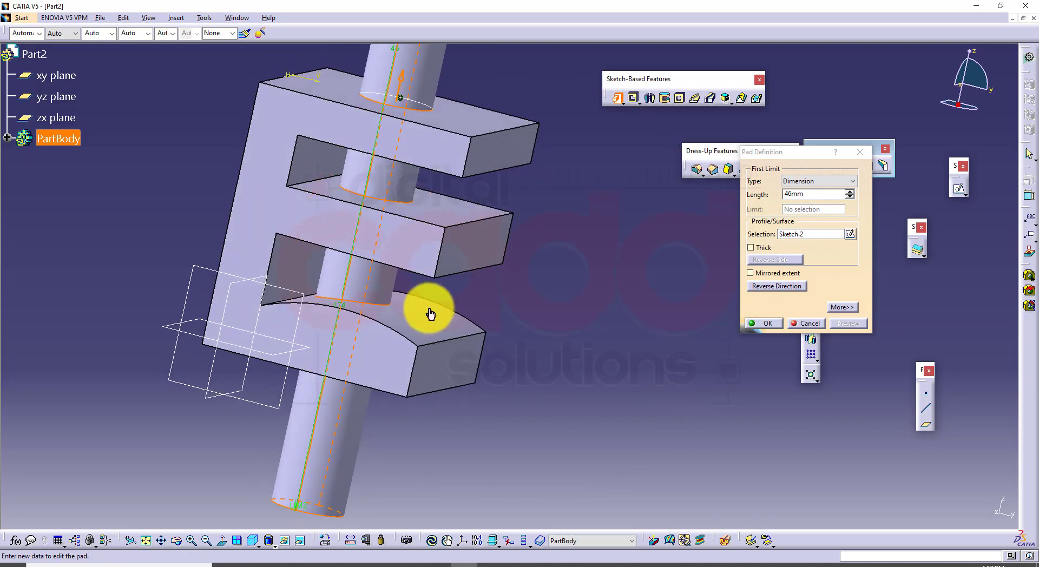
{"action": "middle_click_drag", "start_coordinate": [430, 314], "coordinate": [285, 386]}
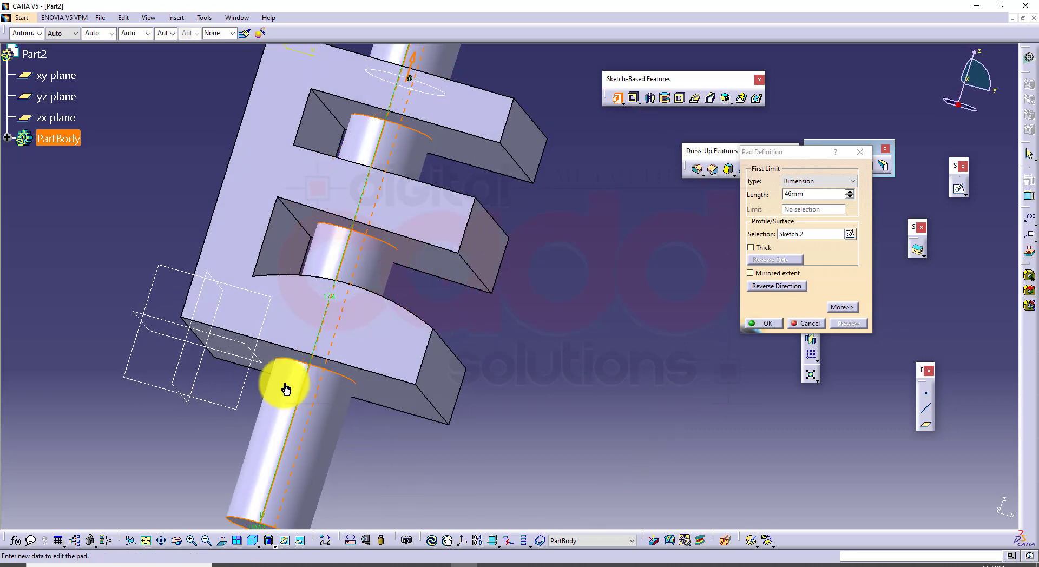
{"action": "left_click", "coordinate": [778, 324]}
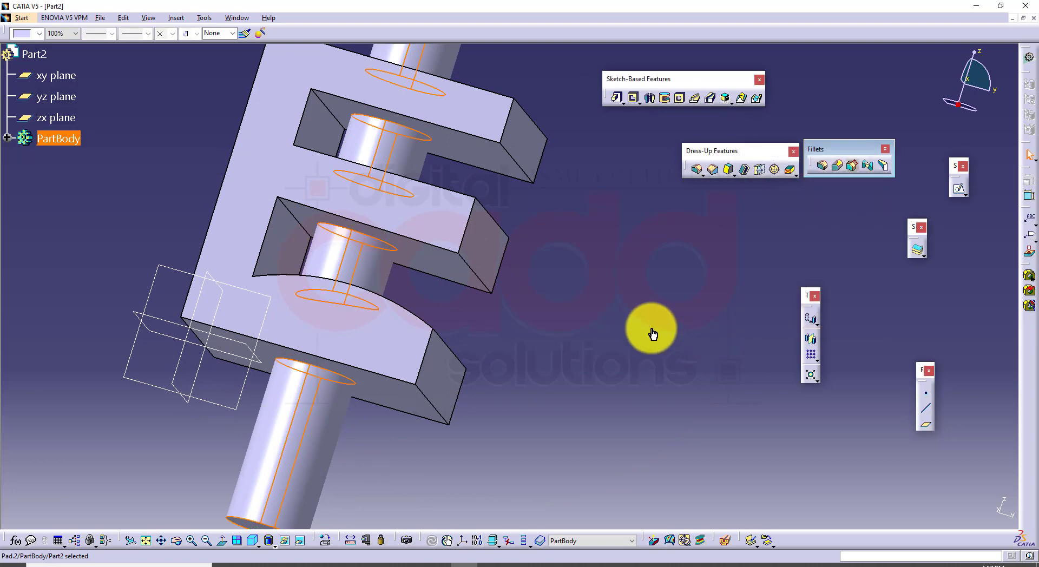
Edge-fillet the cylinder pad where it meets the arms with a 5 mm radius, using the Intersection selection mode
{"action": "left_click", "coordinate": [251, 543]}
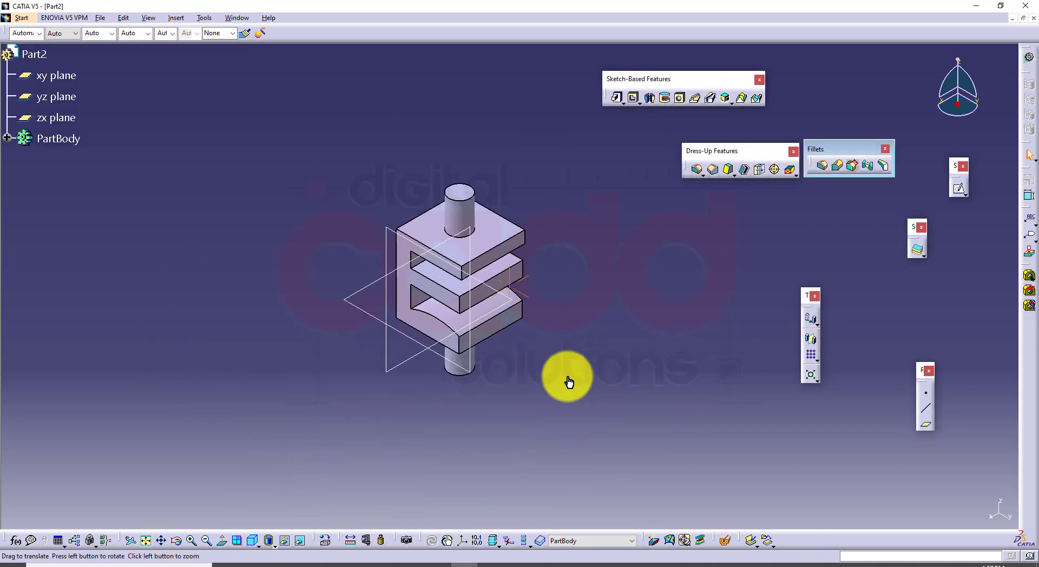
{"action": "middle_click_drag", "start_coordinate": [568, 381], "coordinate": [566, 313], "text": "ctrl"}
{"action": "middle_click_drag", "start_coordinate": [587, 277], "coordinate": [593, 335]}
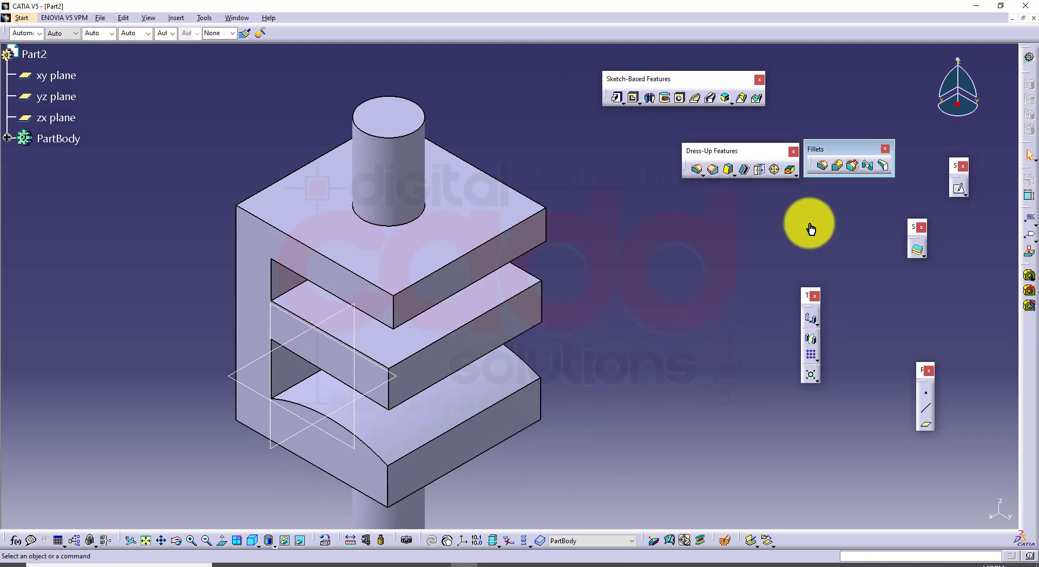
{"action": "left_click", "coordinate": [821, 166]}
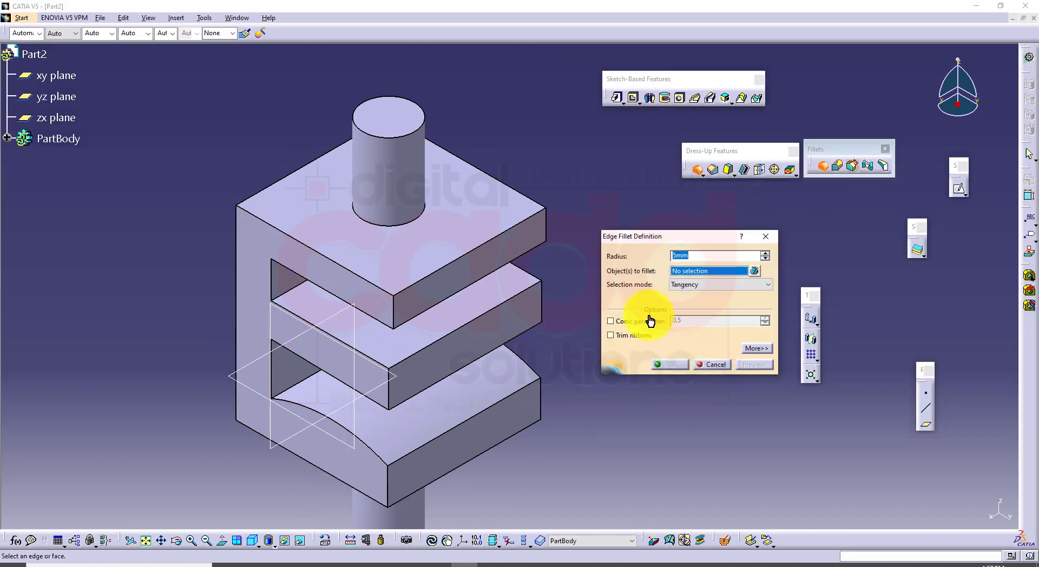
{"action": "left_click", "coordinate": [710, 285]}
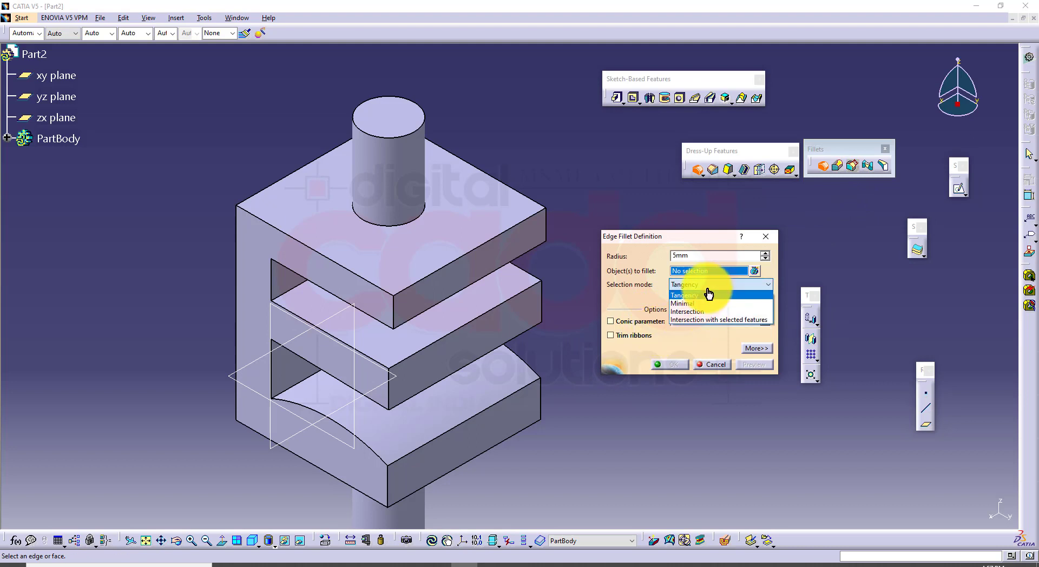
{"action": "left_click", "coordinate": [700, 312]}
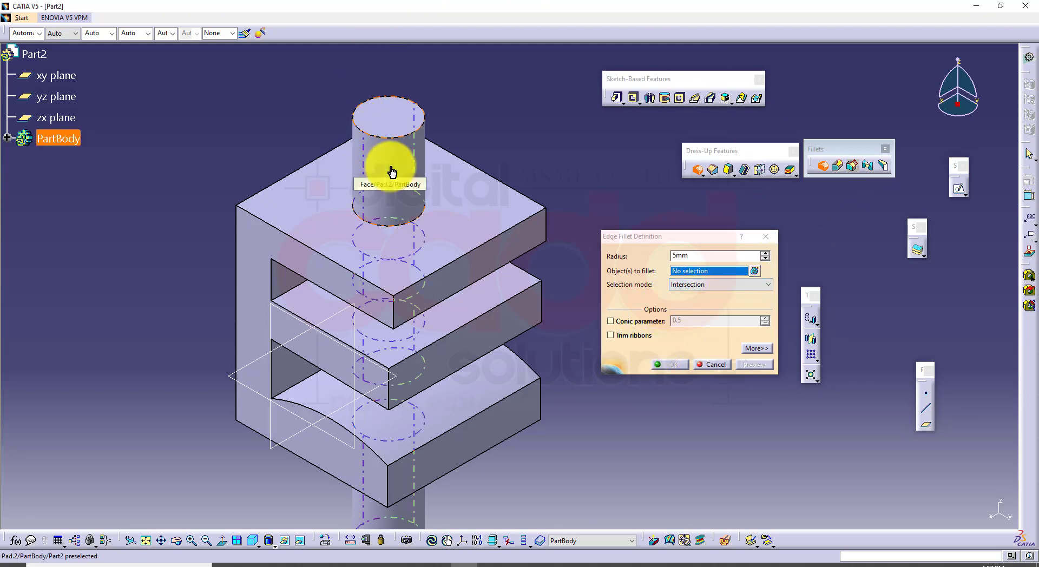
{"action": "left_click", "coordinate": [392, 172]}
{"action": "middle_click_drag", "start_coordinate": [390, 417], "coordinate": [491, 285]}
{"action": "middle_click_drag", "start_coordinate": [538, 386], "coordinate": [526, 358]}
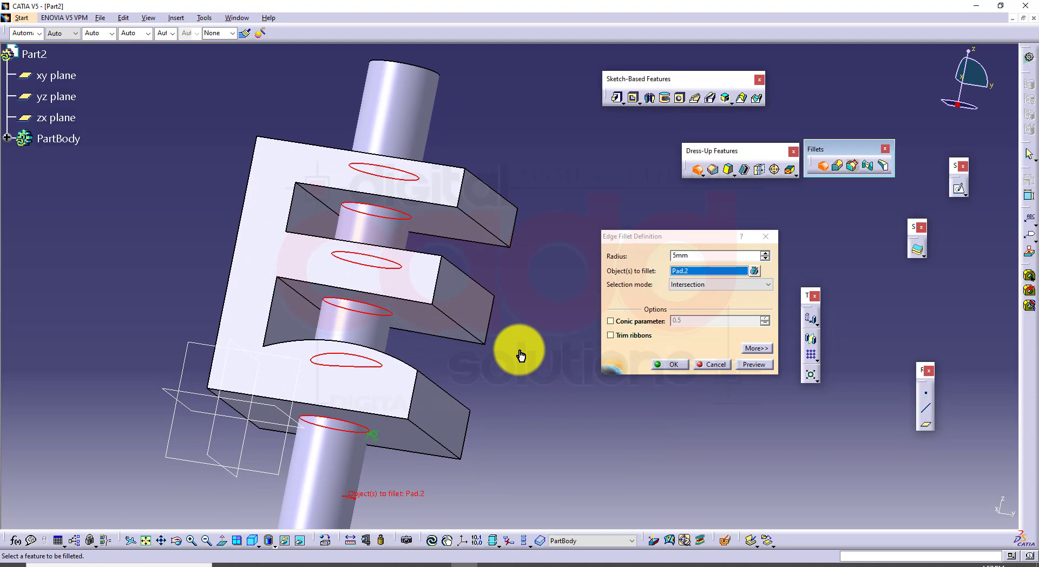
{"action": "middle_click_drag", "start_coordinate": [537, 393], "coordinate": [541, 303]}
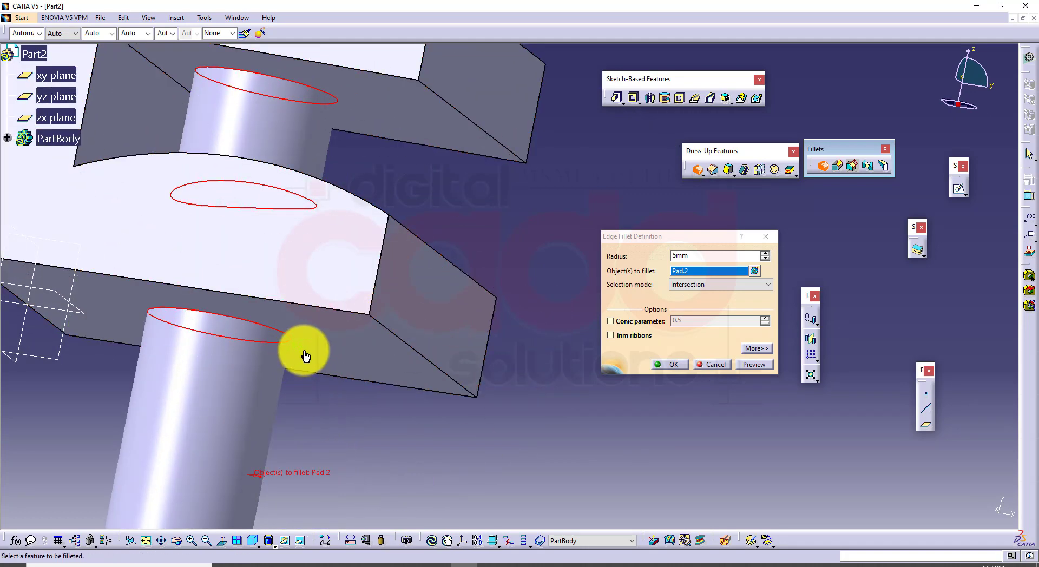
{"action": "left_click", "coordinate": [763, 365]}
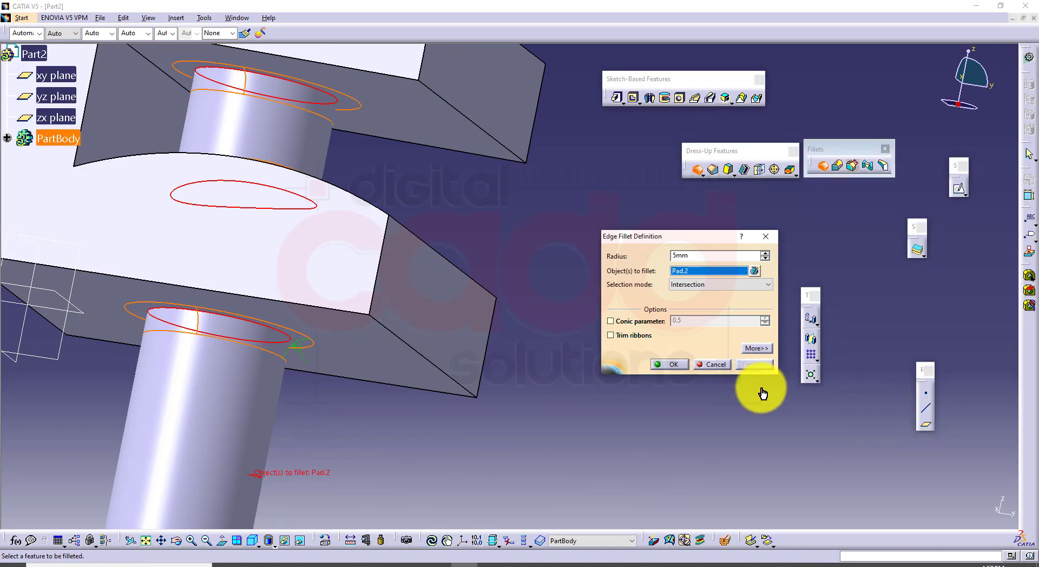
{"action": "left_click", "coordinate": [680, 368]}
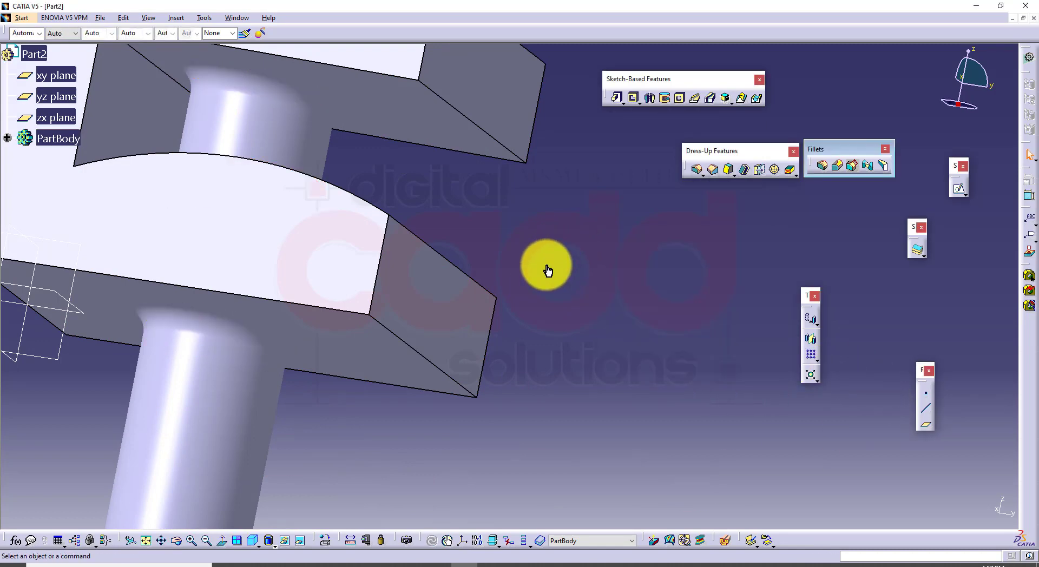
{"action": "middle_click_drag", "start_coordinate": [547, 271], "coordinate": [483, 181]}
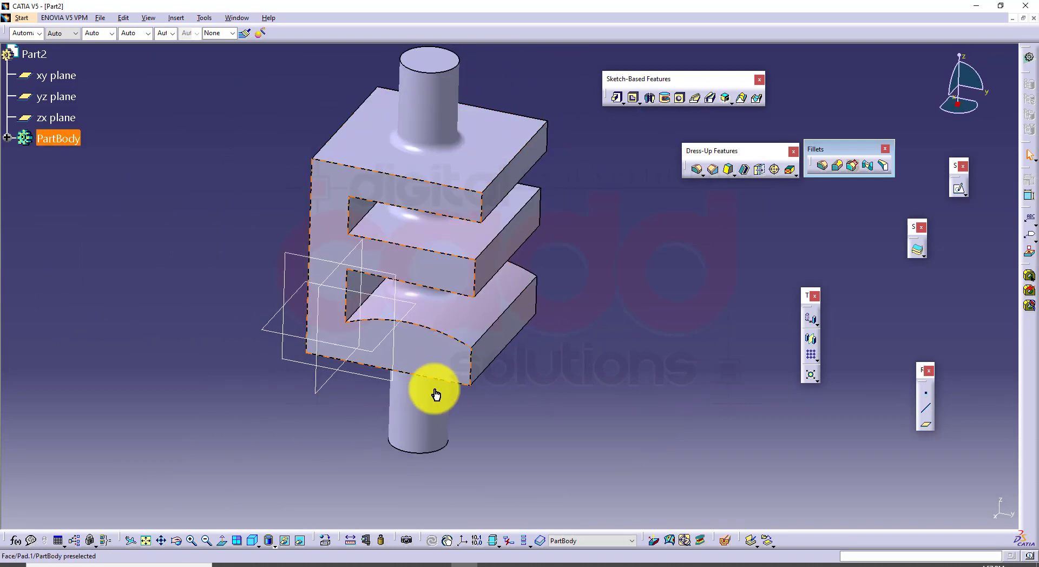
{"action": "middle_click_drag", "start_coordinate": [598, 352], "coordinate": [487, 335]}
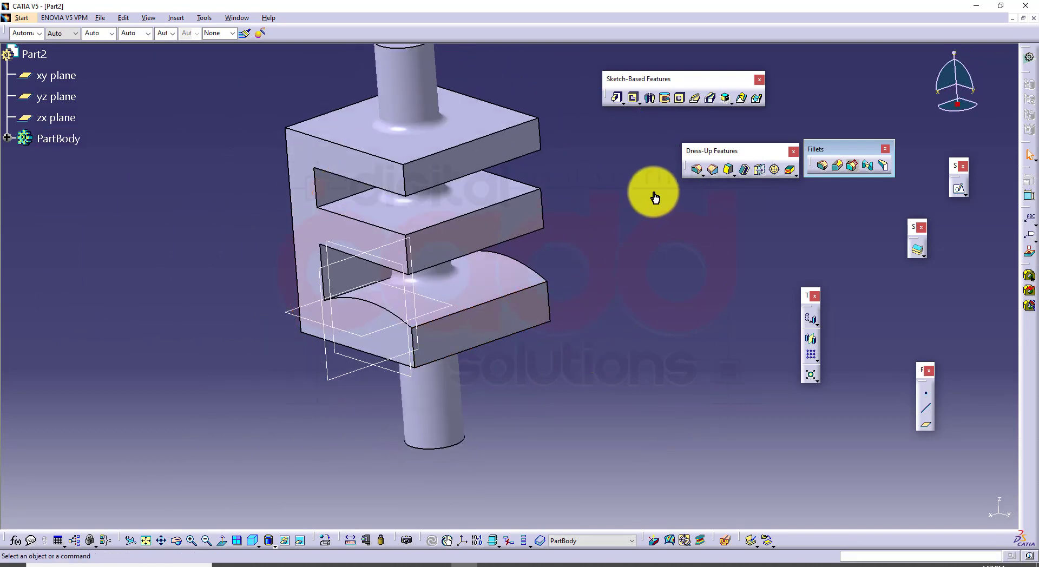
{"action": "left_click", "coordinate": [823, 172]}
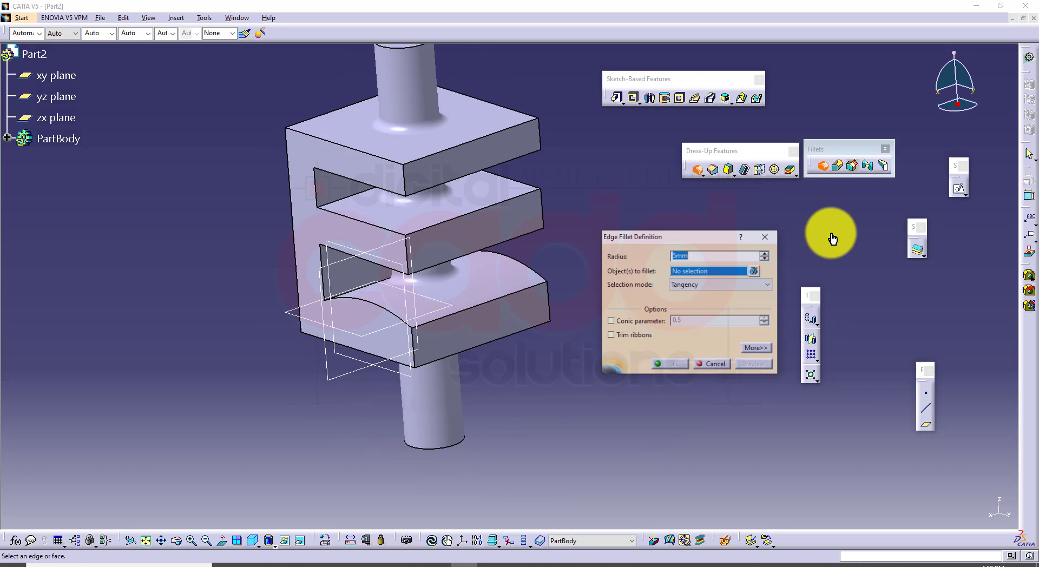
{"action": "left_click", "coordinate": [714, 285]}
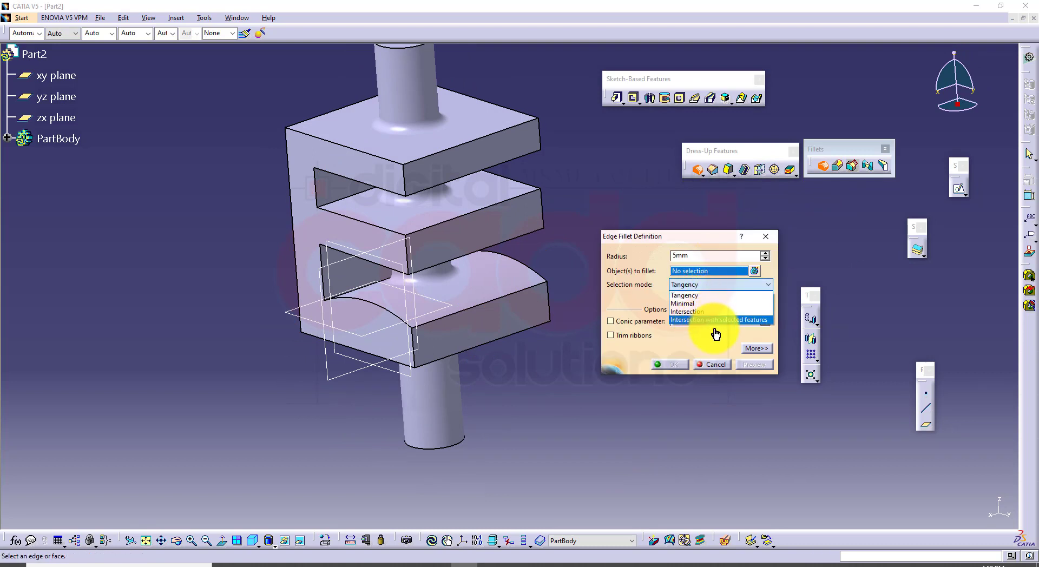
{"action": "left_click", "coordinate": [714, 339]}
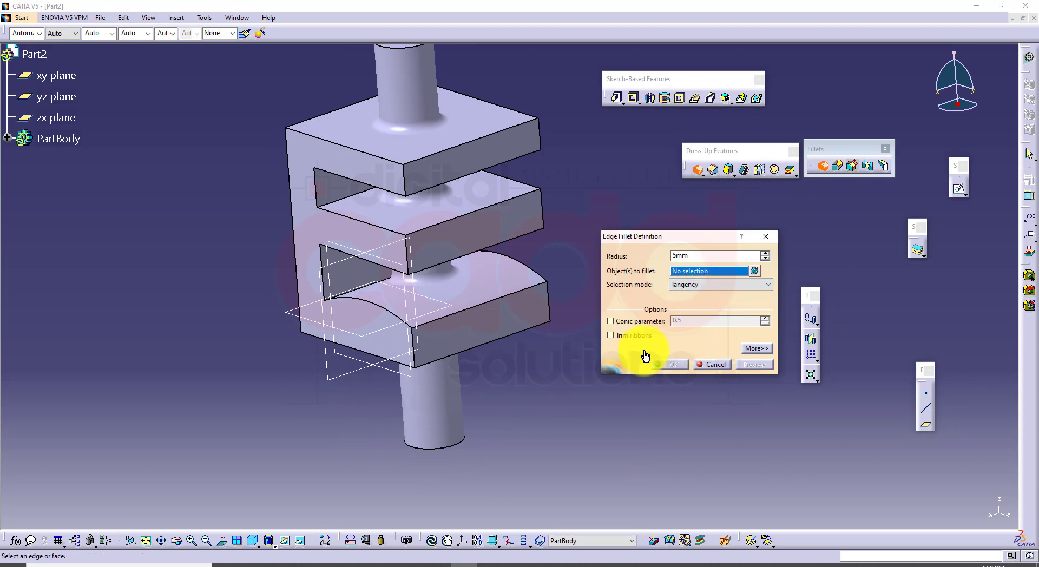
{"action": "left_click", "coordinate": [709, 365]}
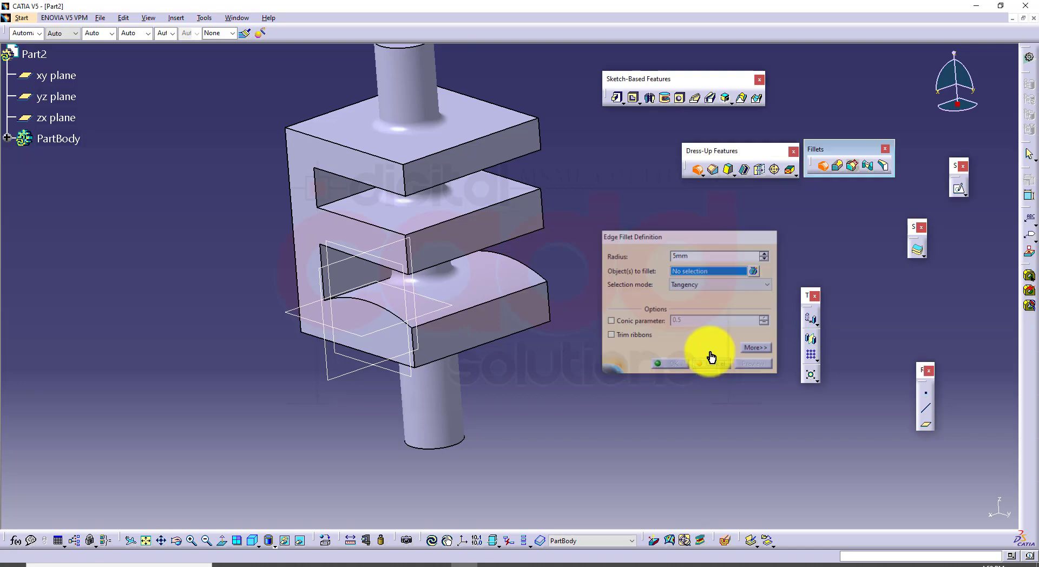
{"action": "left_click", "coordinate": [698, 172]}
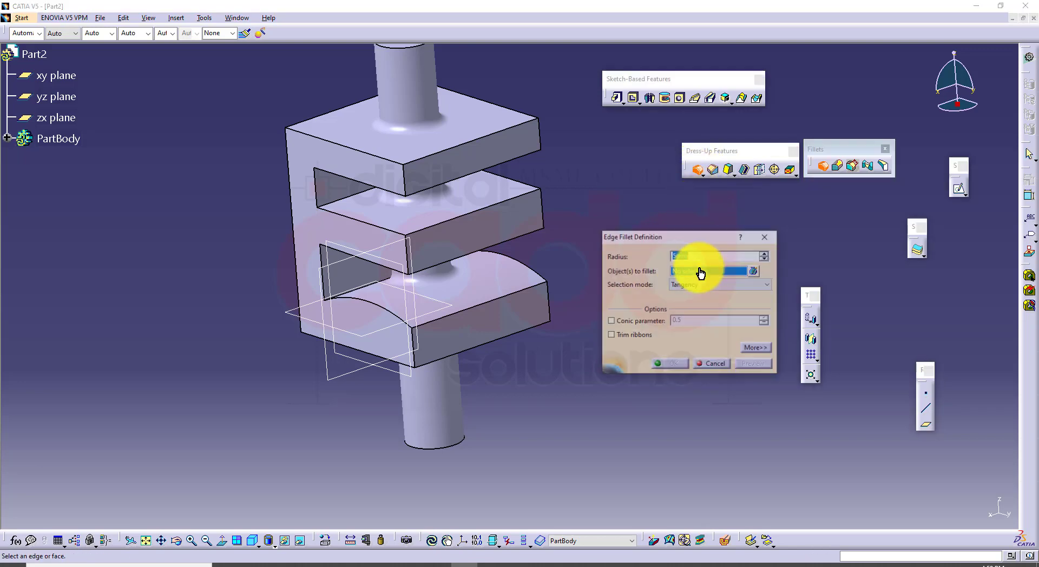
{"action": "left_click", "coordinate": [703, 370]}
Switch to the CATIA book PDF and read the Creating Conical Fillets section, examining the conic parameter examples in Figure 6-26
{"action": "middle_click_drag", "start_coordinate": [595, 350], "coordinate": [575, 413]}
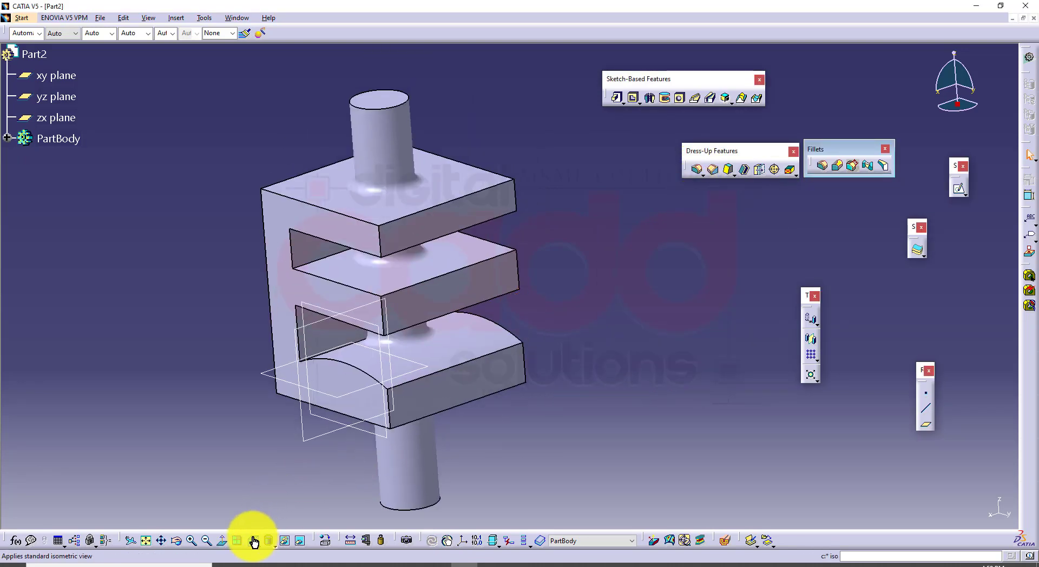
{"action": "left_click", "coordinate": [254, 541]}
{"action": "left_click", "coordinate": [277, 564]}
{"action": "scroll", "coordinate": [460, 463], "scroll_direction": "down", "scroll_amount": 14}
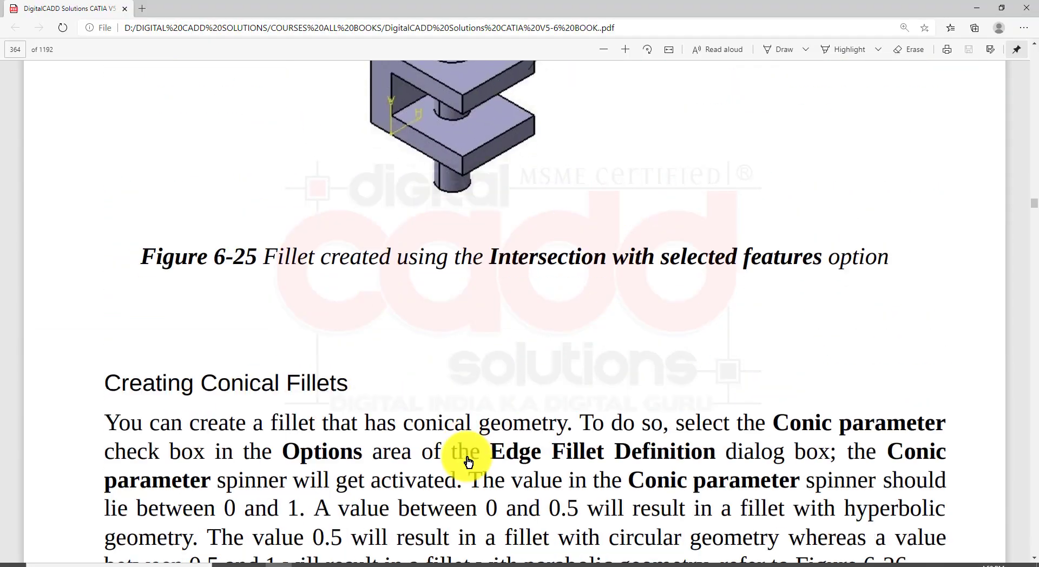
{"action": "scroll", "coordinate": [468, 462], "scroll_direction": "down", "scroll_amount": 14}
{"action": "scroll", "coordinate": [465, 460], "scroll_direction": "up", "scroll_amount": 8}
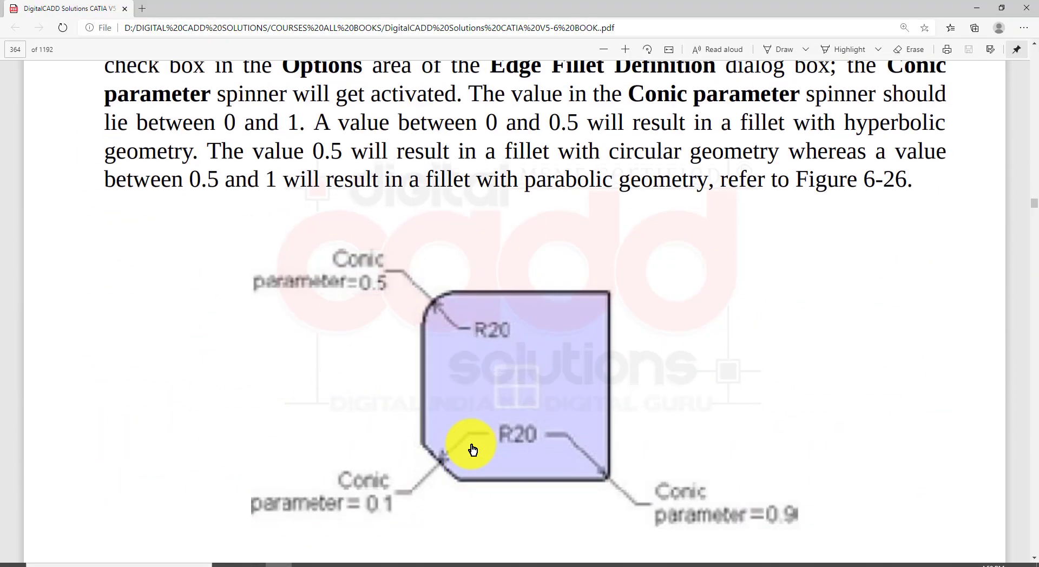
{"action": "scroll", "coordinate": [473, 448], "scroll_direction": "down", "scroll_amount": 3}
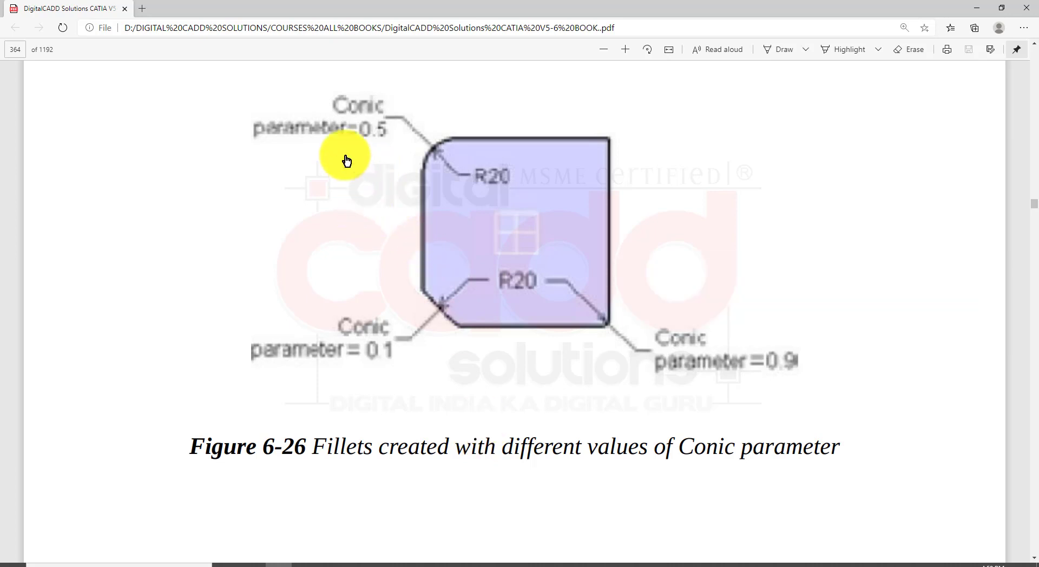
{"action": "left_click_drag", "start_coordinate": [265, 69], "coordinate": [813, 399]}
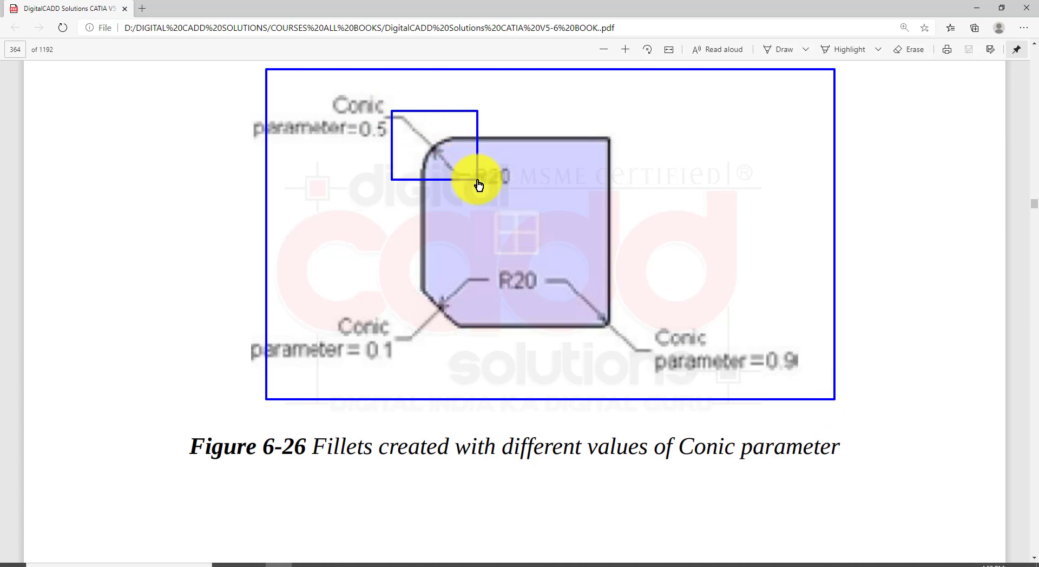
{"action": "left_click_drag", "start_coordinate": [401, 278], "coordinate": [487, 343]}
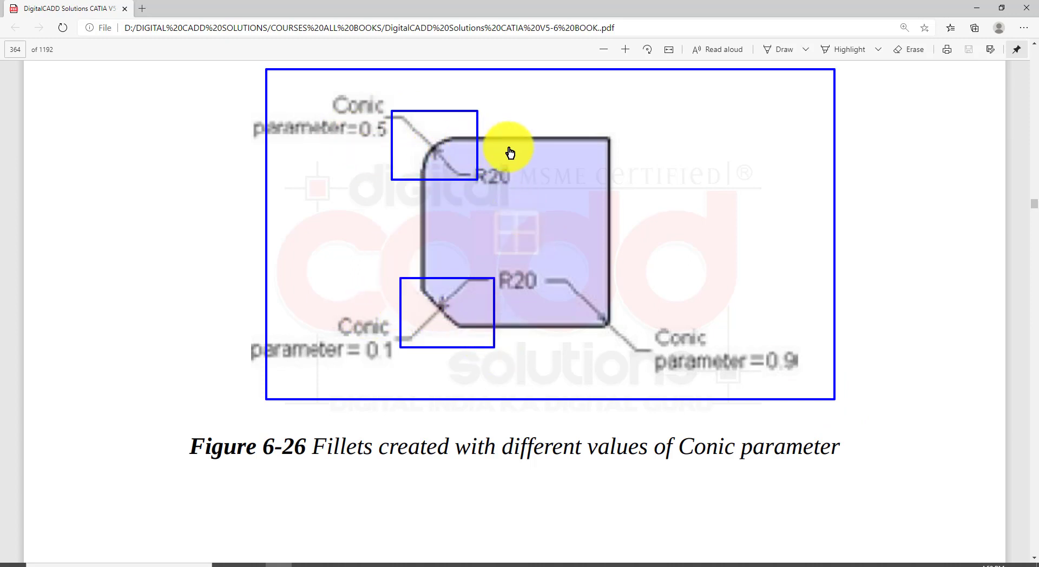
{"action": "key", "text": "Escape"}
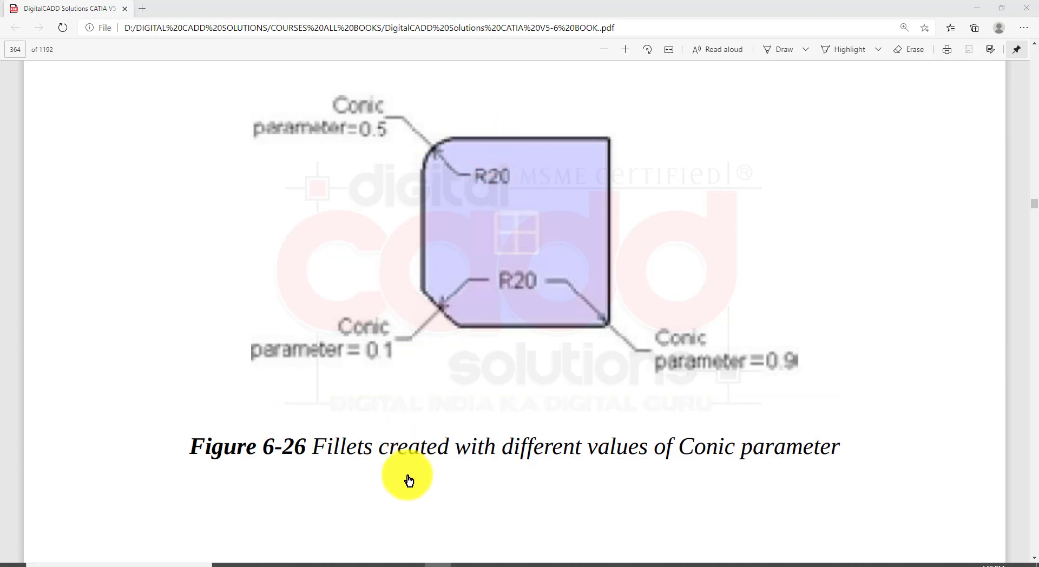
Switch back to CATIA and bring up the Part1 document with the L-shaped bracket
{"action": "left_click", "coordinate": [456, 566]}
{"action": "middle_click_drag", "start_coordinate": [556, 340], "coordinate": [576, 317]}
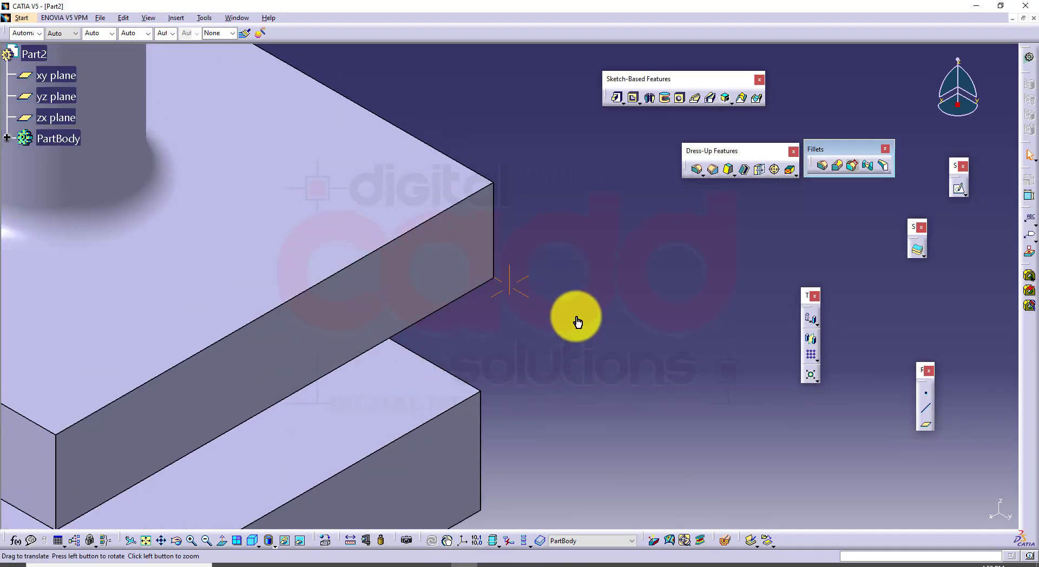
{"action": "left_click", "coordinate": [229, 20]}
{"action": "left_click", "coordinate": [255, 86]}
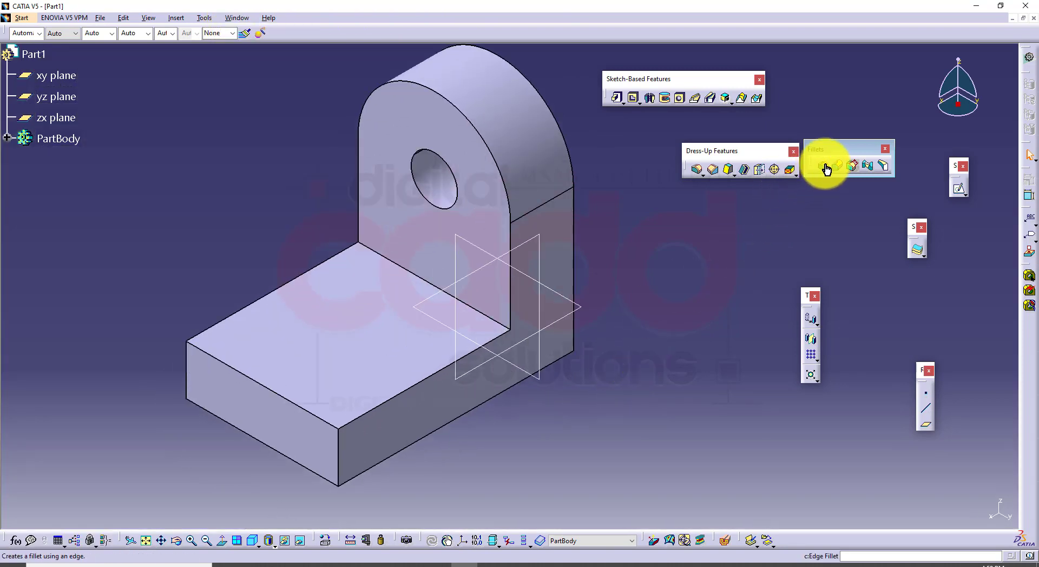
Edge-fillet the top edge at the free end of the bracket's base with a 10 mm radius in Tangency selection mode
{"action": "left_click", "coordinate": [827, 169]}
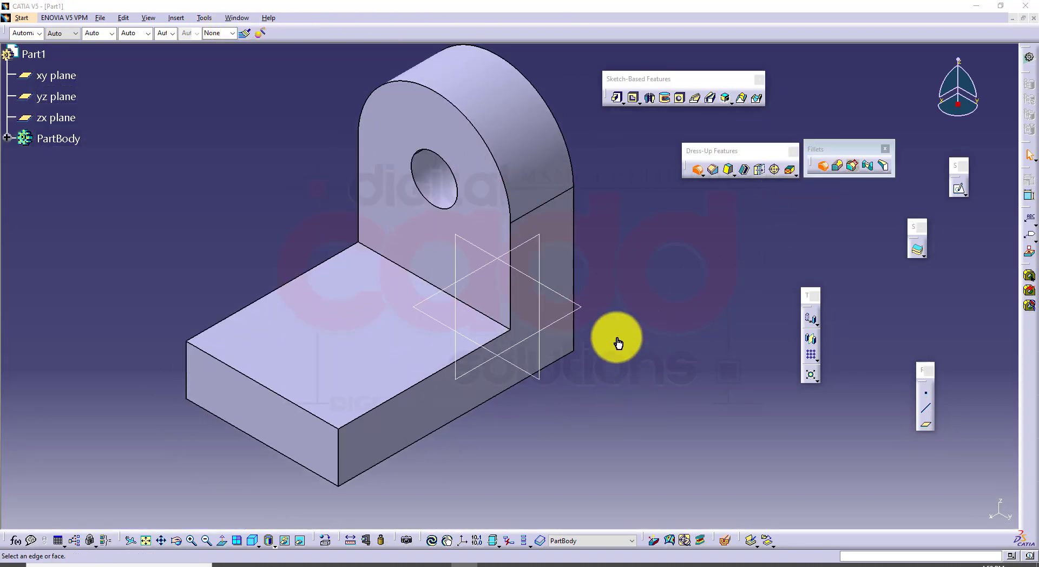
{"action": "left_click", "coordinate": [328, 425]}
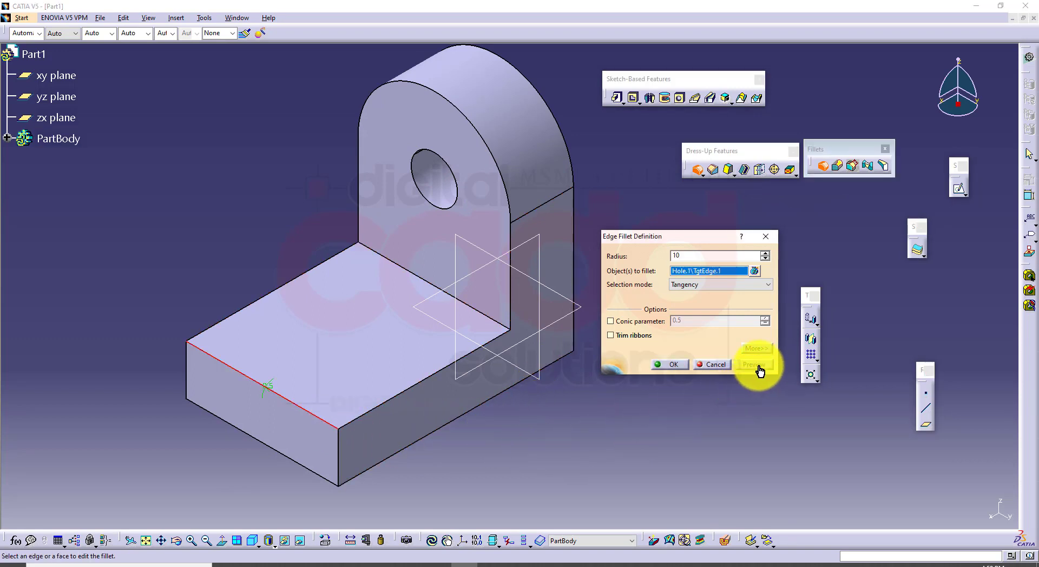
{"action": "left_click", "coordinate": [268, 540]}
{"action": "left_click", "coordinate": [271, 515]}
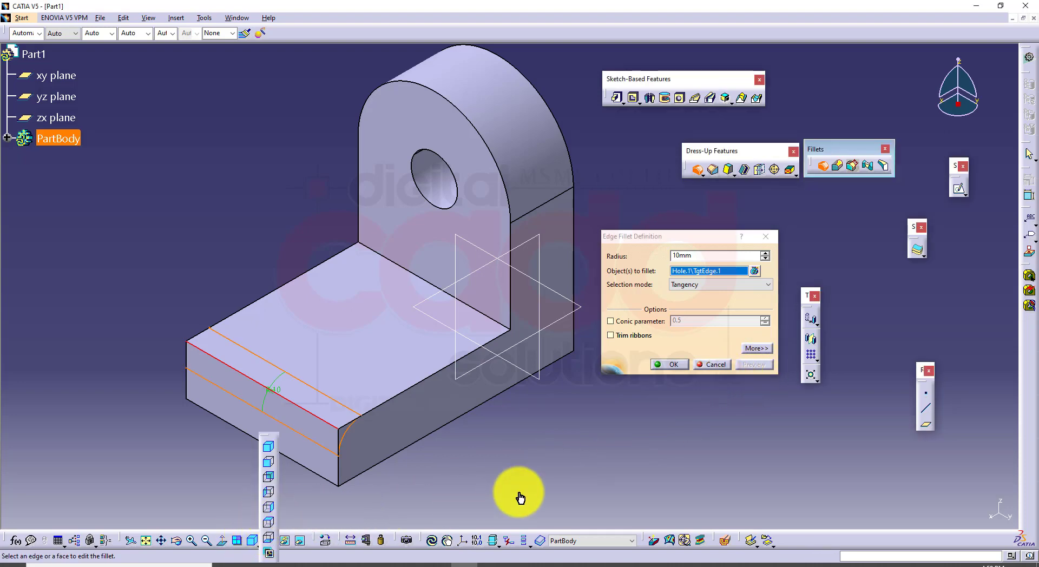
{"action": "middle_click_drag", "start_coordinate": [537, 404], "coordinate": [449, 307]}
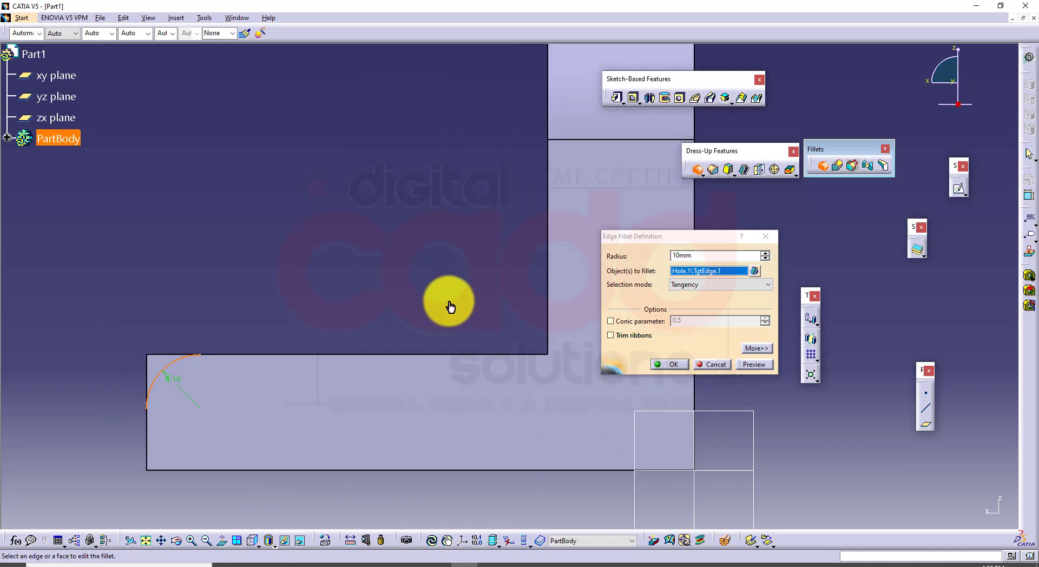
{"action": "left_click", "coordinate": [675, 365]}
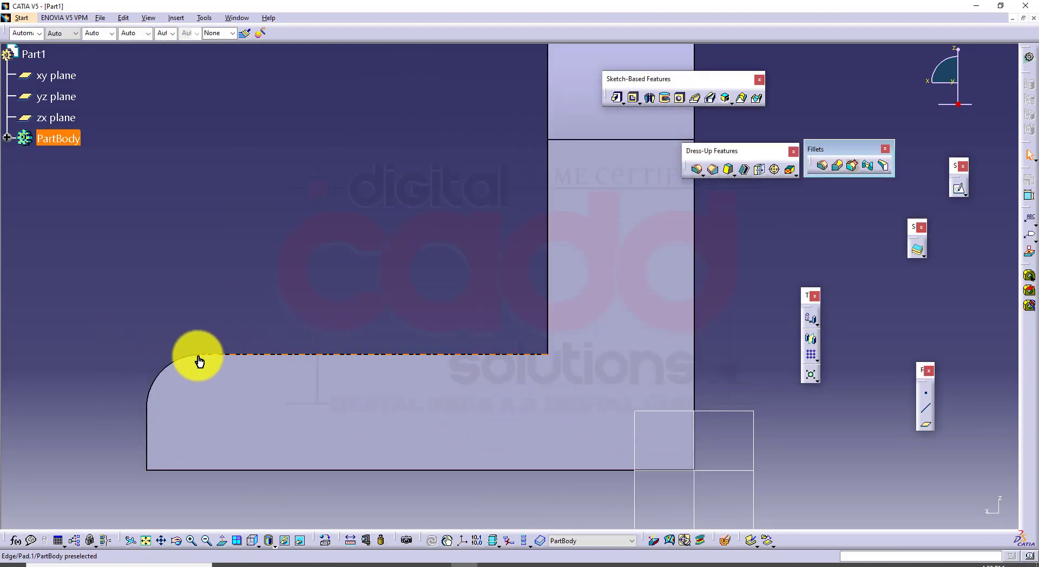
{"action": "left_click", "coordinate": [149, 433]}
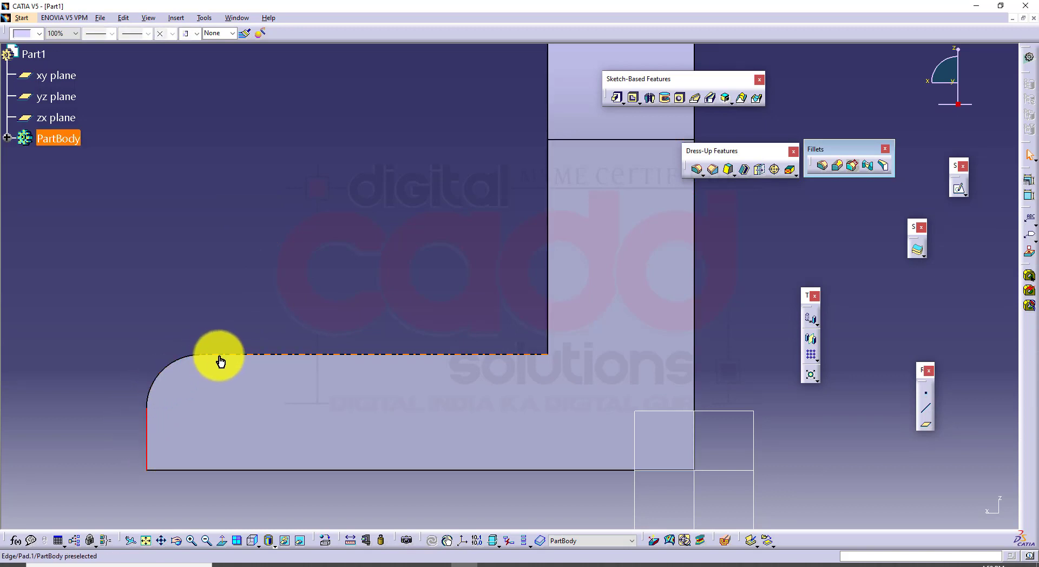
{"action": "left_click", "coordinate": [227, 271]}
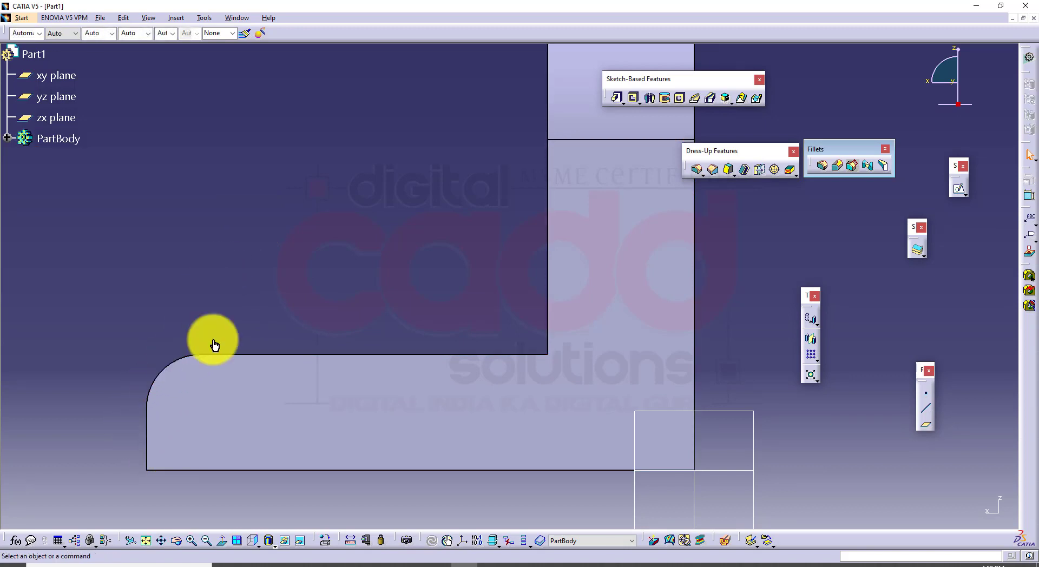
Enable the conic parameter on the base's edge fillet and set it to 0.9
{"action": "middle_click_drag", "start_coordinate": [498, 251], "coordinate": [538, 283]}
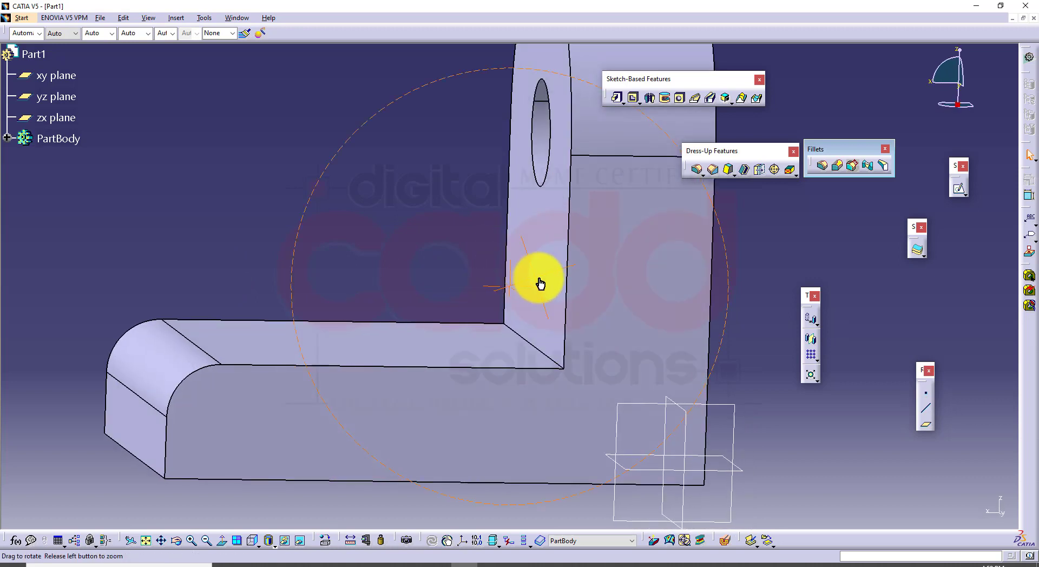
{"action": "double_click", "coordinate": [165, 359]}
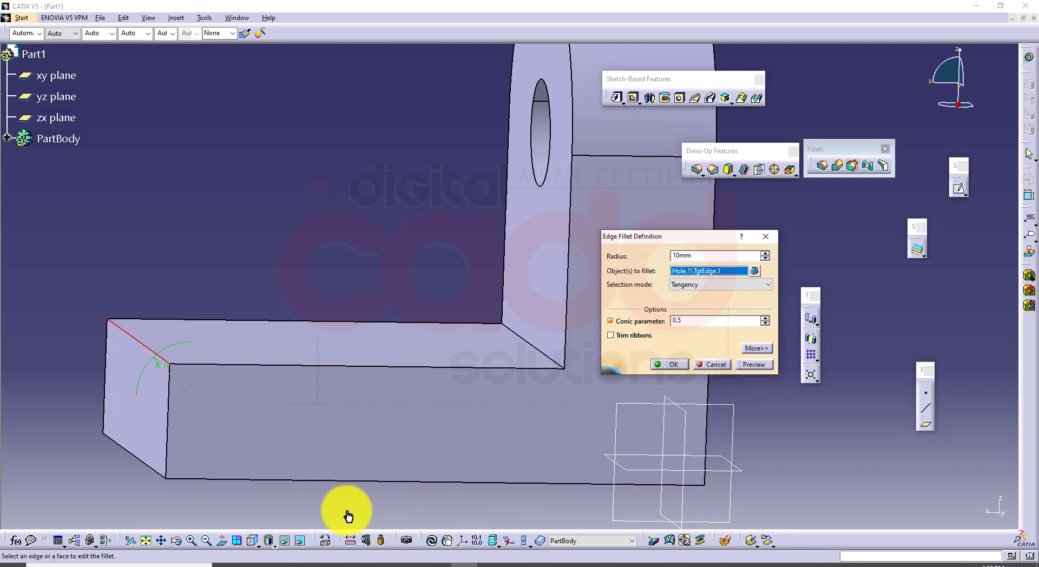
{"action": "left_click", "coordinate": [254, 541]}
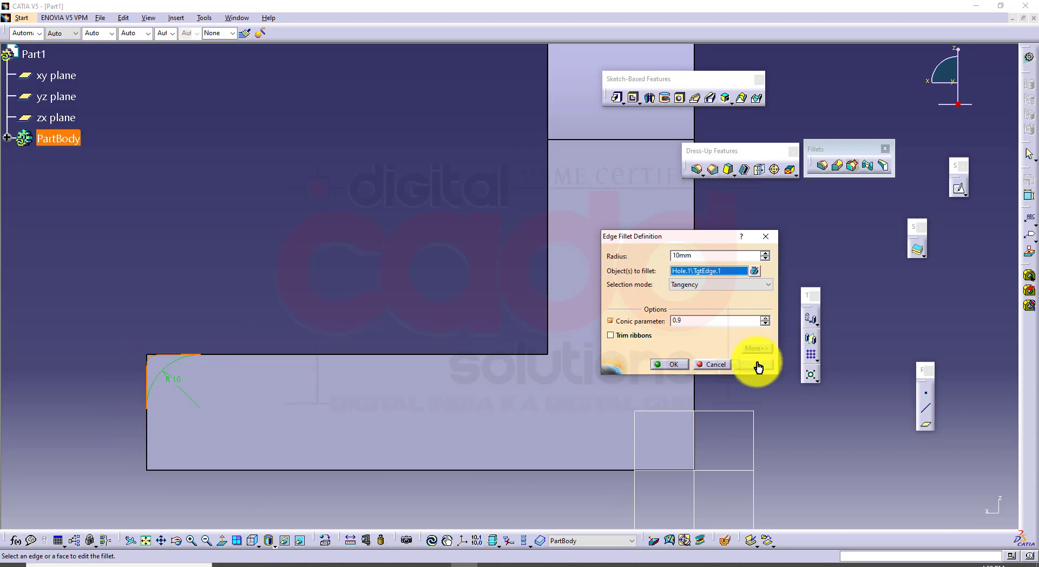
{"action": "left_click", "coordinate": [674, 366]}
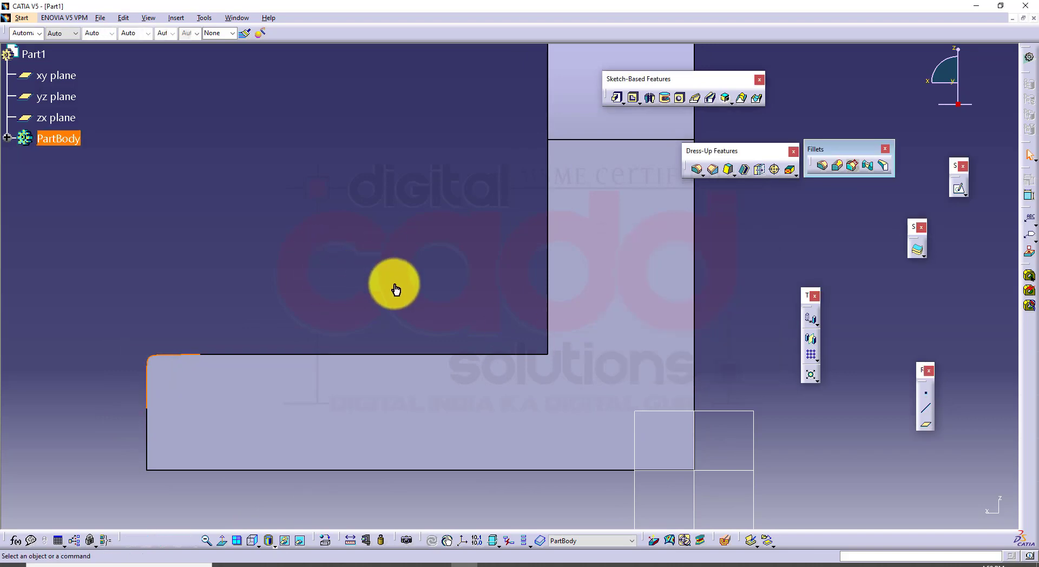
Change the conic parameter of the base's edge fillet to 0.1
{"action": "middle_click_drag", "start_coordinate": [394, 288], "coordinate": [443, 324]}
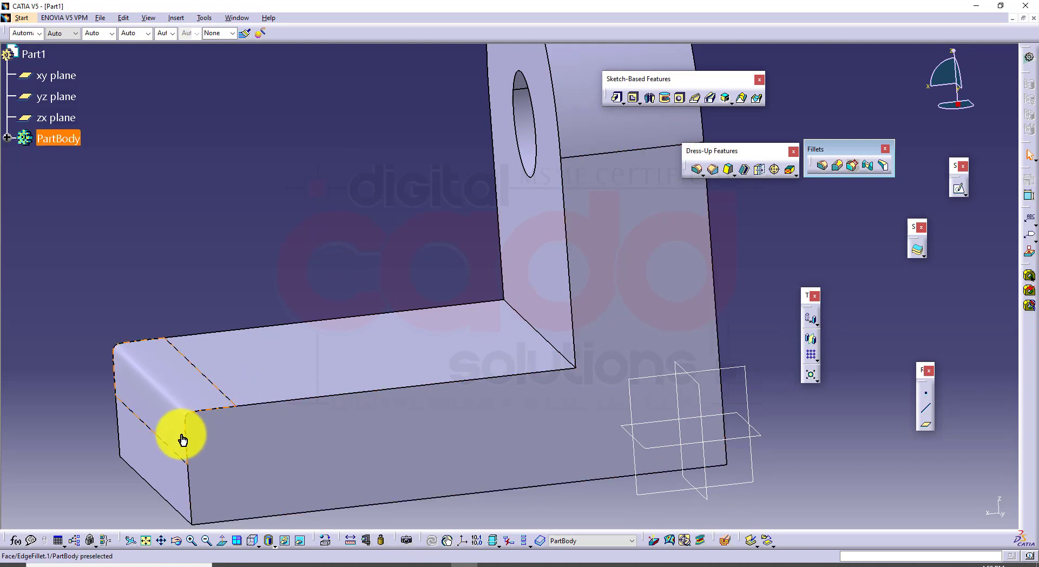
{"action": "double_click", "coordinate": [203, 399]}
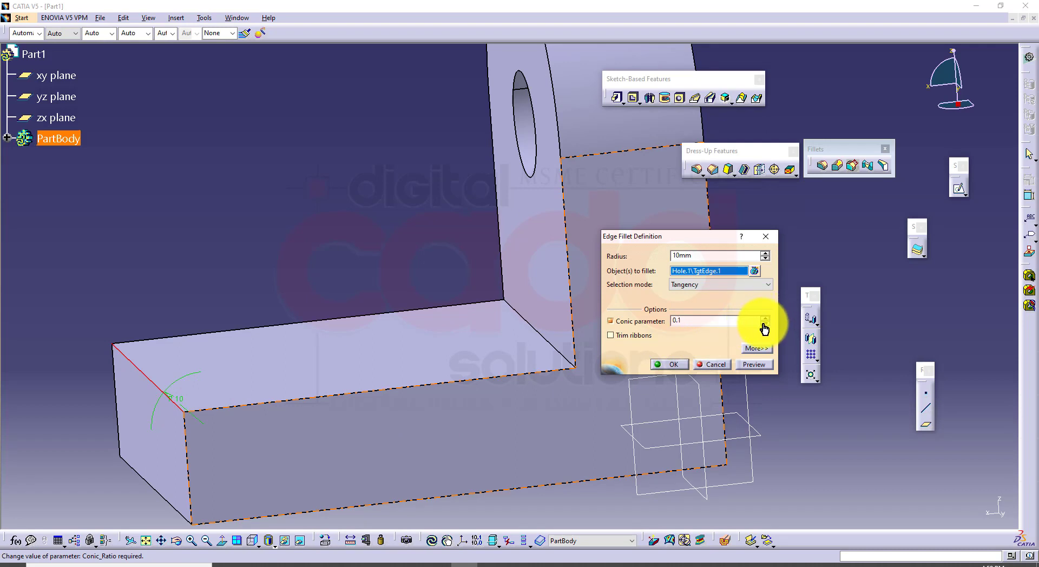
{"action": "left_click", "coordinate": [672, 364]}
{"action": "mouse_move", "coordinate": [427, 282]}
{"action": "middle_mouse_down"}
{"action": "mouse_move", "coordinate": [411, 247]}
{"action": "mouse_move", "coordinate": [418, 226]}
{"action": "mouse_move", "coordinate": [438, 251]}
{"action": "mouse_move", "coordinate": [413, 278]}
{"action": "middle_mouse_up"}
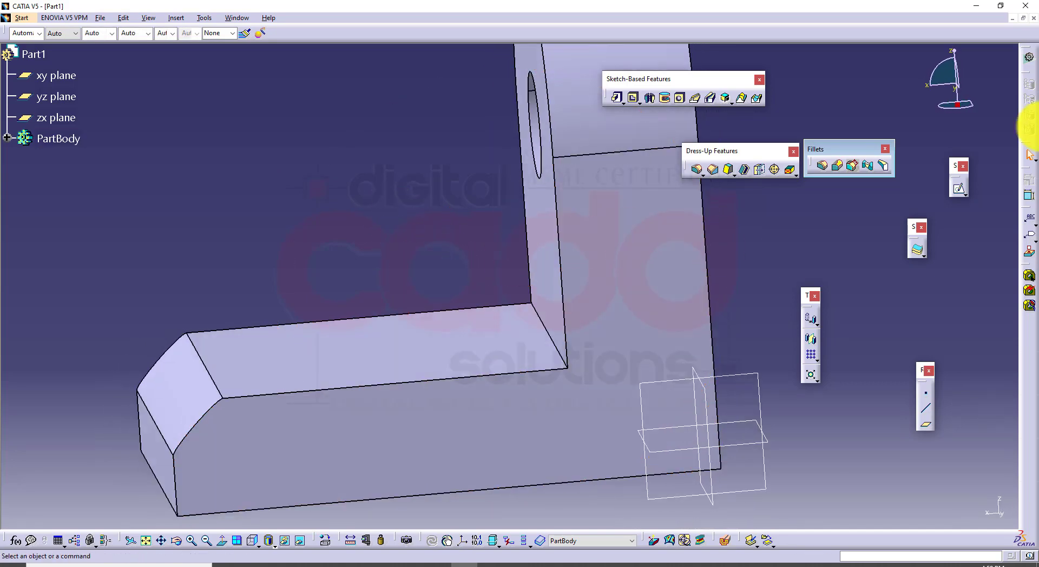
Examine the shape of the conic fillet on the base from several angles and in the isometric view
{"action": "middle_click_drag", "start_coordinate": [551, 329], "coordinate": [415, 355]}
{"action": "middle_click_drag", "start_coordinate": [436, 403], "coordinate": [505, 352]}
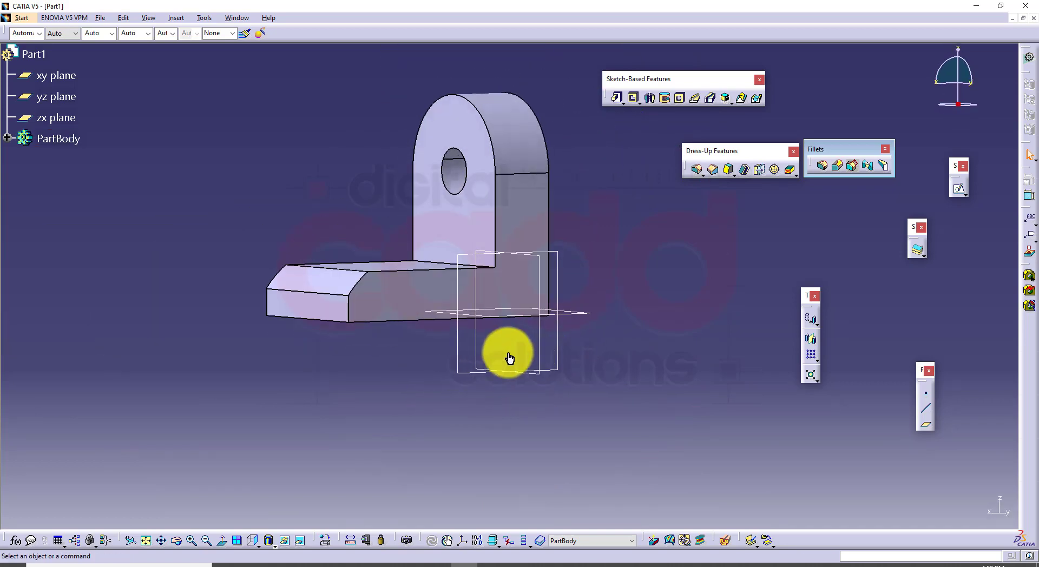
{"action": "left_click", "coordinate": [260, 542]}
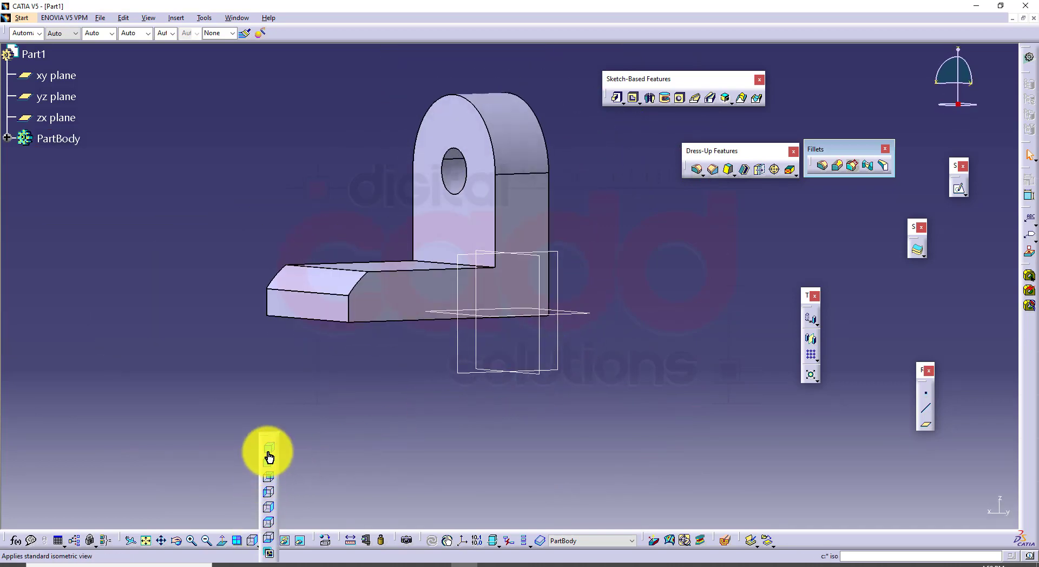
{"action": "left_click", "coordinate": [270, 458]}
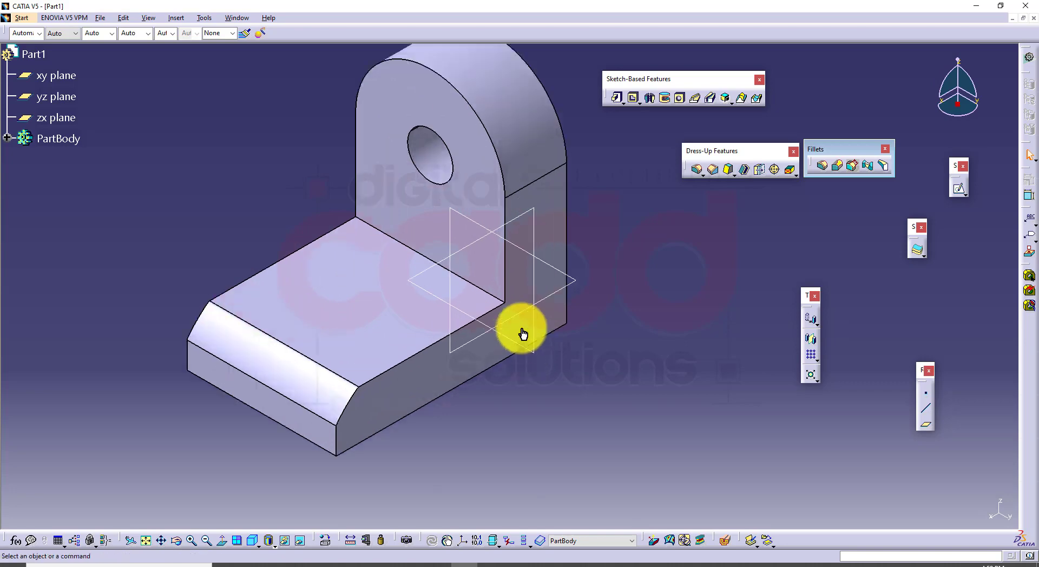
{"action": "middle_click_drag", "start_coordinate": [531, 344], "coordinate": [484, 303]}
{"action": "left_click", "coordinate": [253, 540]}
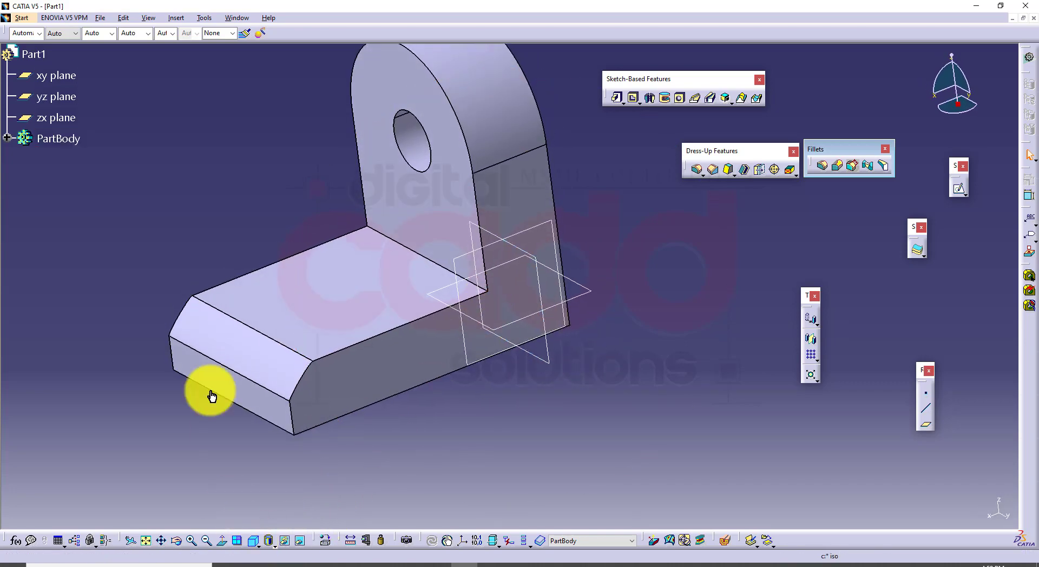
{"action": "middle_click_drag", "start_coordinate": [628, 417], "coordinate": [580, 387]}
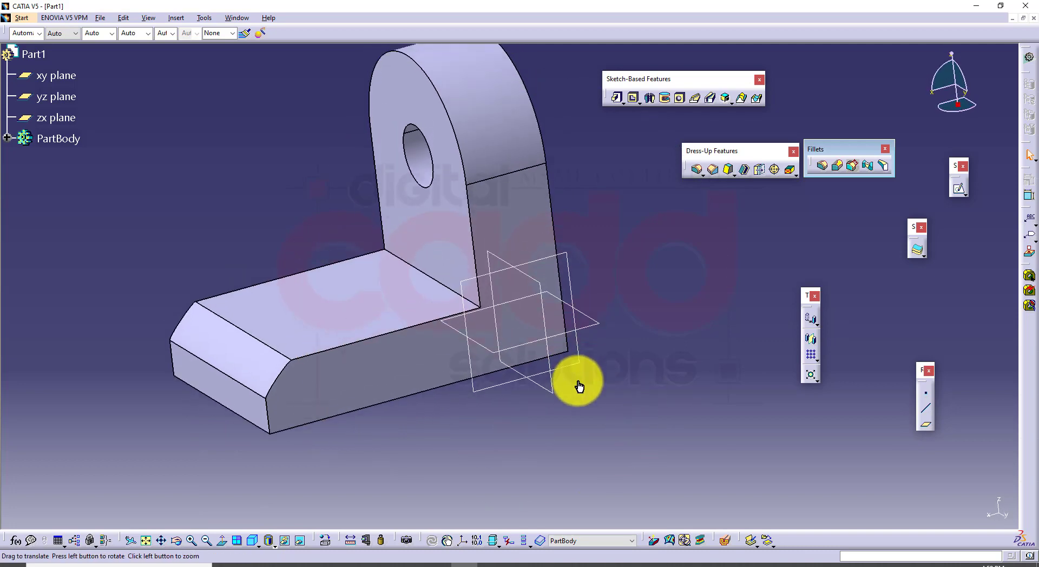
{"action": "left_click", "coordinate": [253, 540]}
{"action": "middle_click_drag", "start_coordinate": [507, 429], "coordinate": [533, 424]}
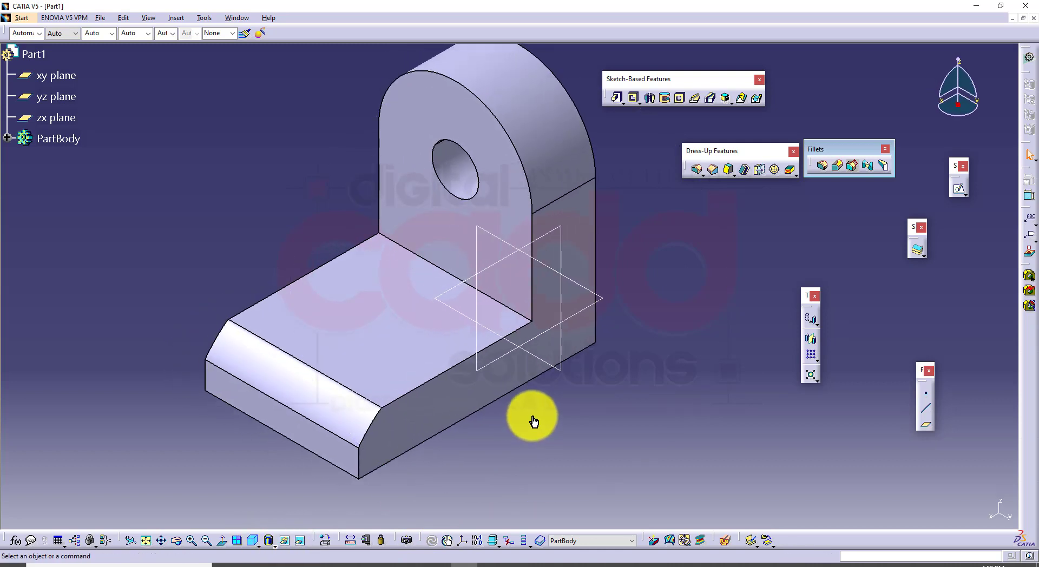
Switch to the CATIA book PDF and read about Trim ribbons and Edge(s) to keep, examining Figures 6-27 to 6-29
{"action": "left_click", "coordinate": [286, 563]}
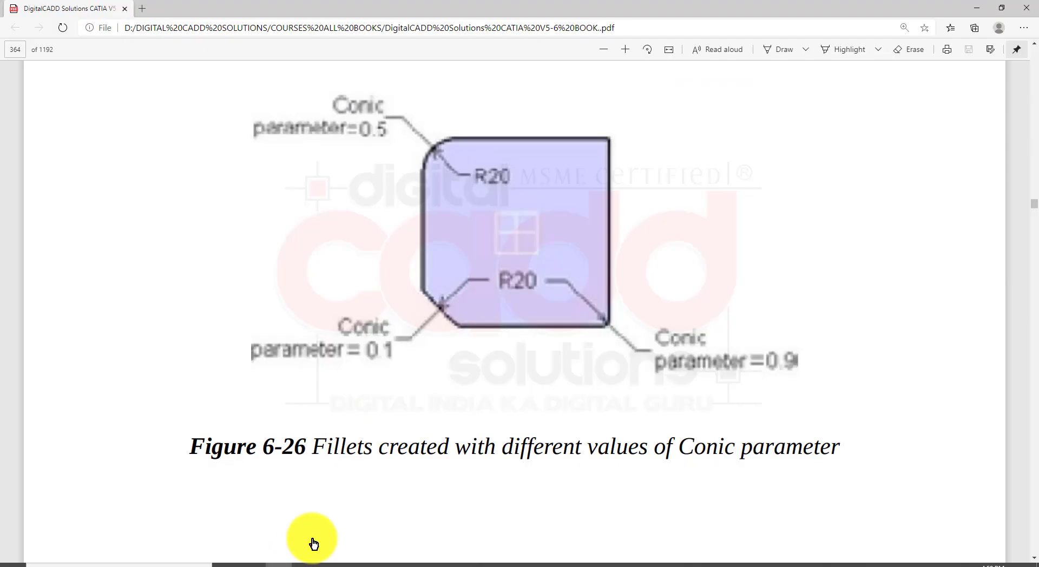
{"action": "scroll", "coordinate": [469, 463], "scroll_direction": "down", "scroll_amount": 15}
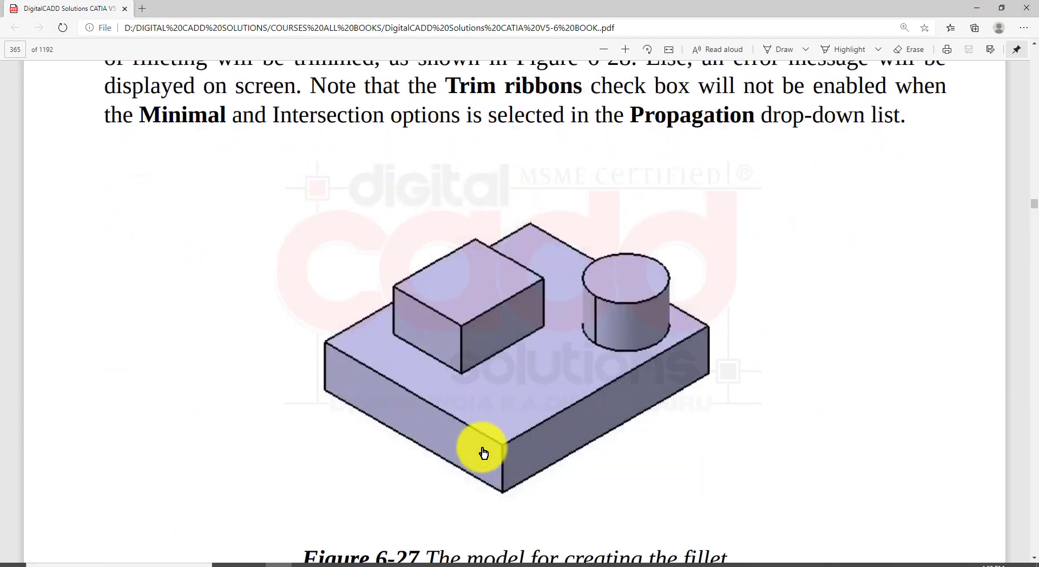
{"action": "scroll", "coordinate": [483, 448], "scroll_direction": "down", "scroll_amount": 5}
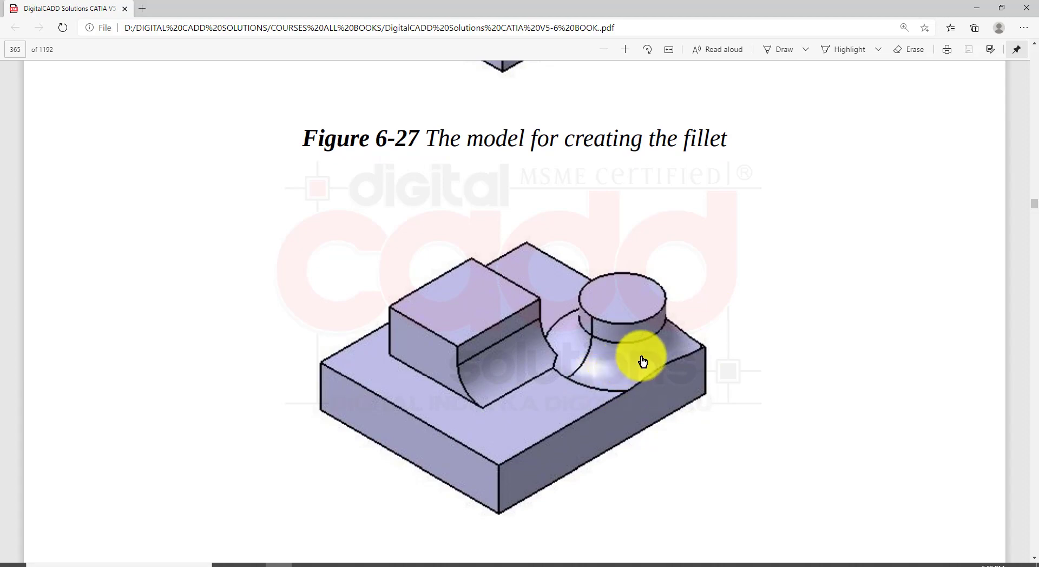
{"action": "scroll", "coordinate": [643, 361], "scroll_direction": "down", "scroll_amount": 20}
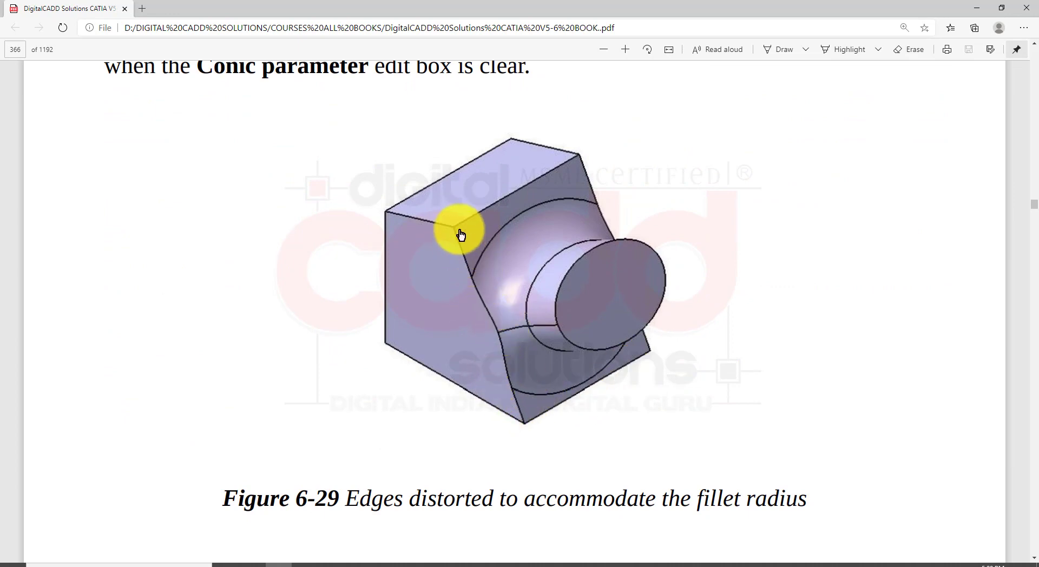
{"action": "scroll", "coordinate": [540, 353], "scroll_direction": "up", "scroll_amount": 2}
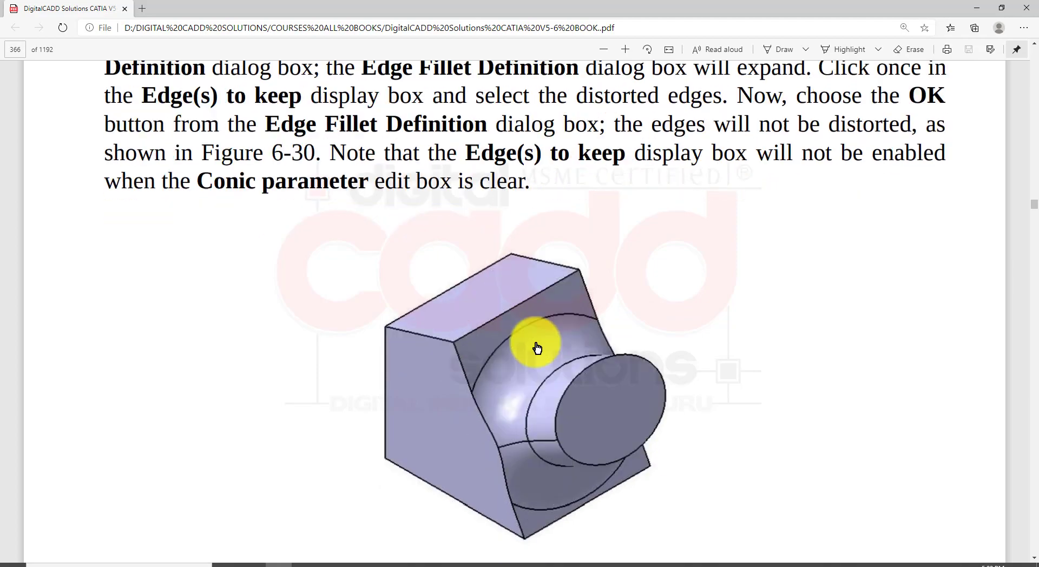
{"action": "scroll", "coordinate": [537, 348], "scroll_direction": "down", "scroll_amount": 2}
Switch back to CATIA and undo the conic parameter changes and the edge fillet on the base
{"action": "left_click", "coordinate": [467, 565]}
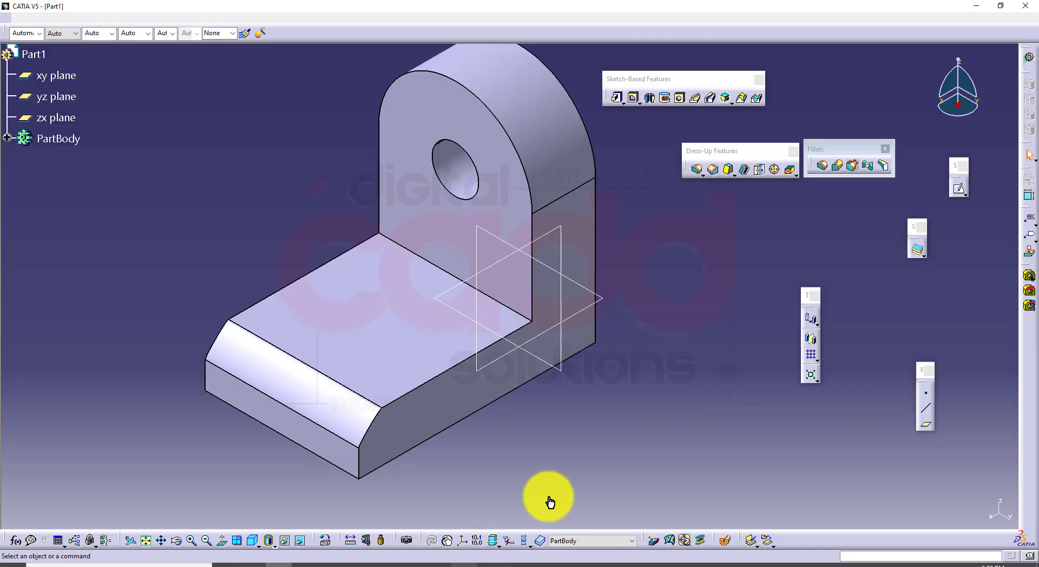
{"action": "middle_click_drag", "start_coordinate": [668, 309], "coordinate": [626, 335]}
{"action": "key", "text": "ctrl+z"}
{"action": "key", "text": "ctrl+z"}
{"action": "key", "text": "ctrl+z"}
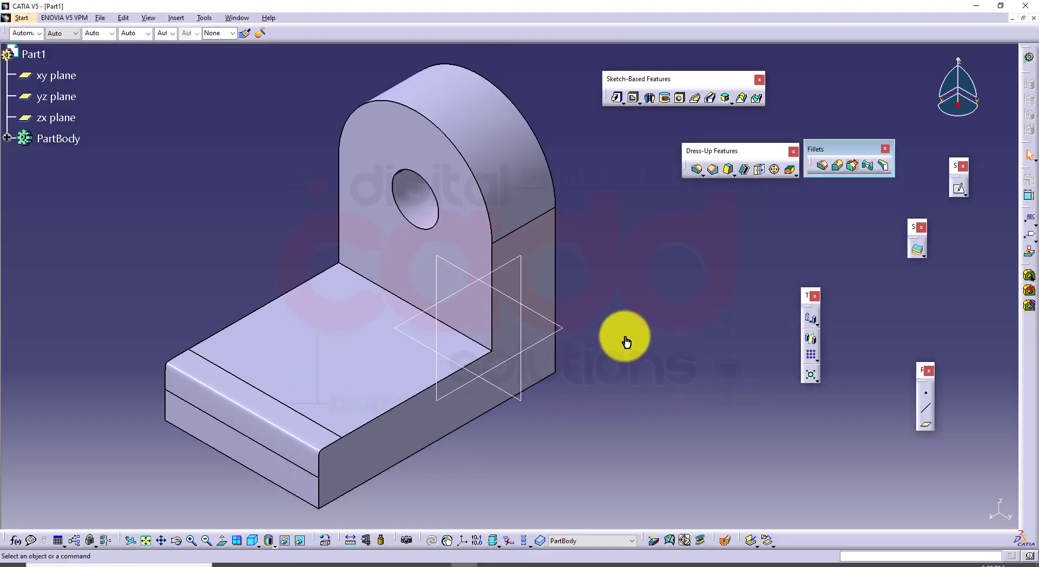
Sketch a circle on the top face of the bracket's base near its free end and exit the sketch
{"action": "left_click", "coordinate": [373, 411]}
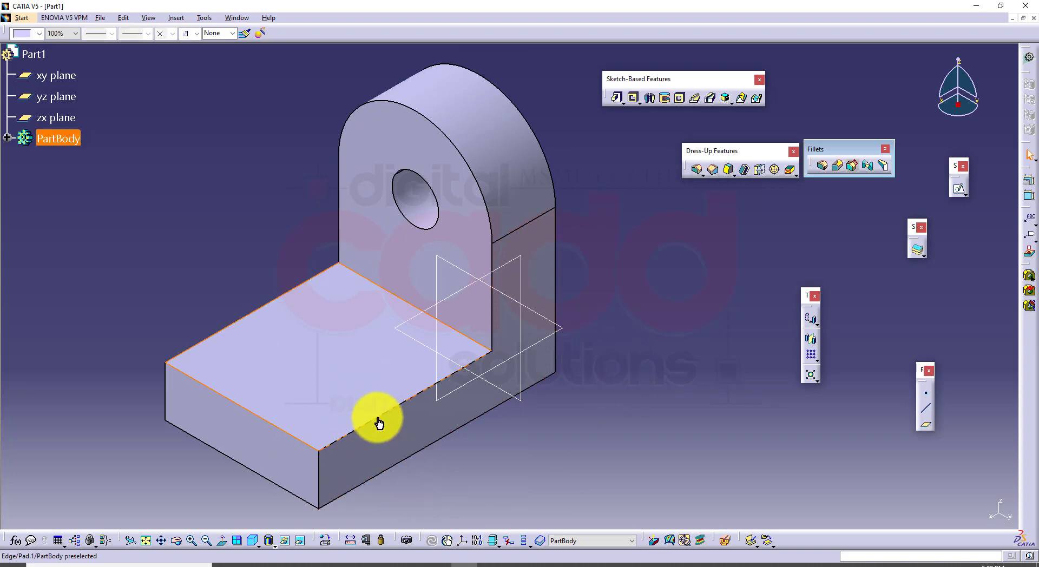
{"action": "left_click", "coordinate": [957, 192]}
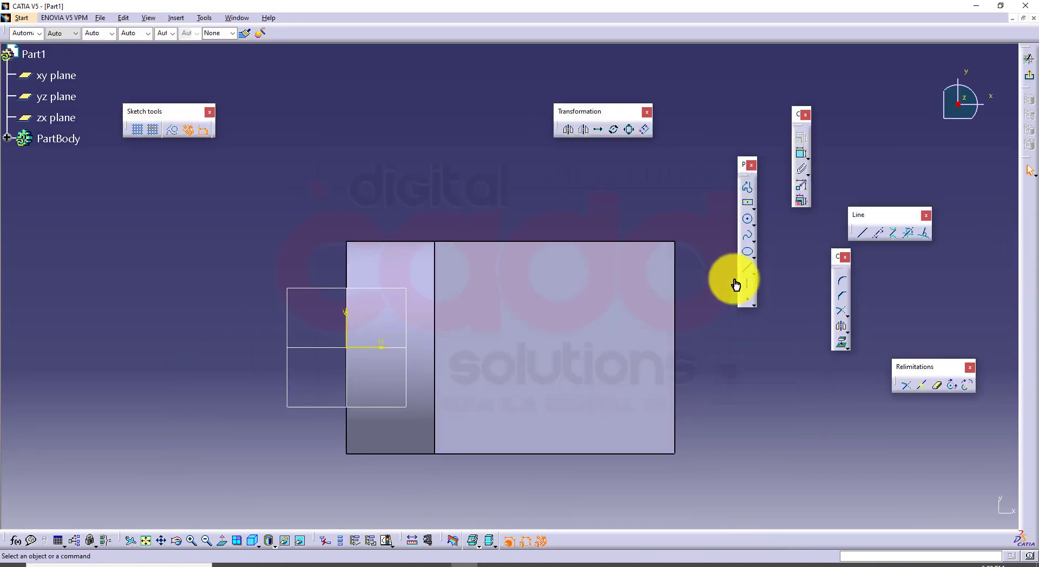
{"action": "left_click", "coordinate": [746, 221]}
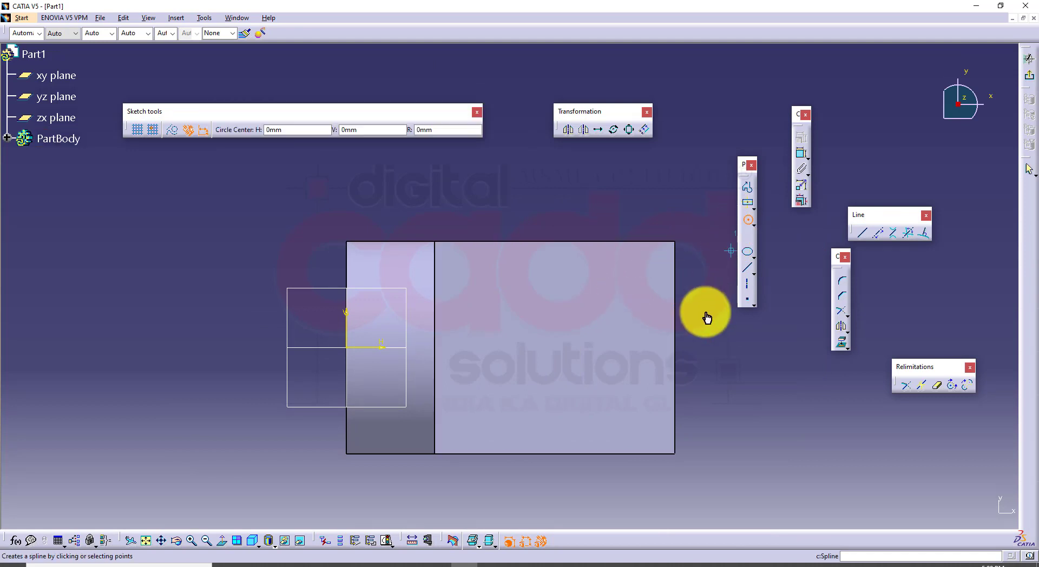
{"action": "left_click", "coordinate": [627, 427]}
{"action": "left_click", "coordinate": [738, 451]}
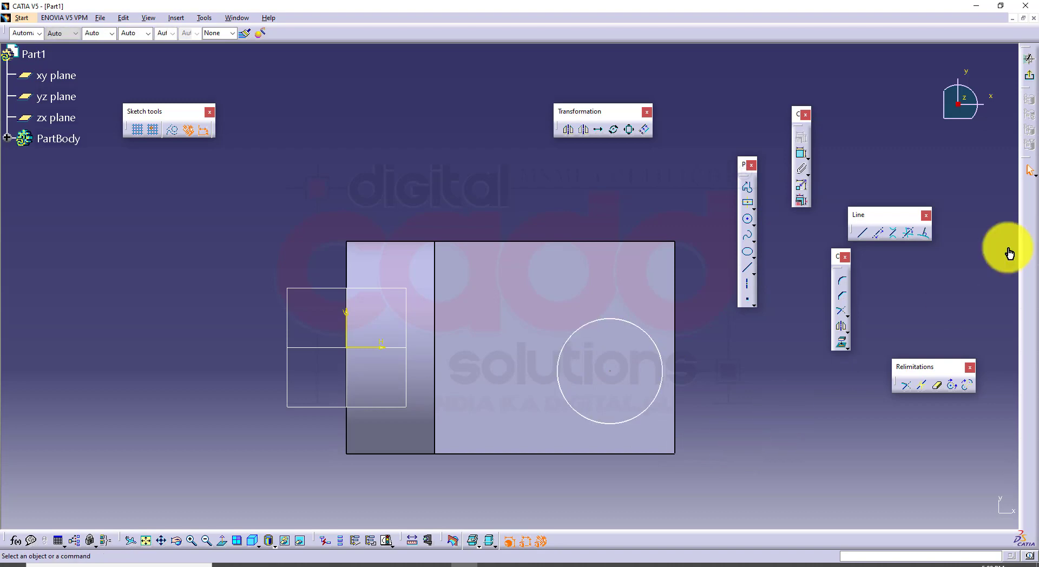
{"action": "left_click", "coordinate": [1030, 83]}
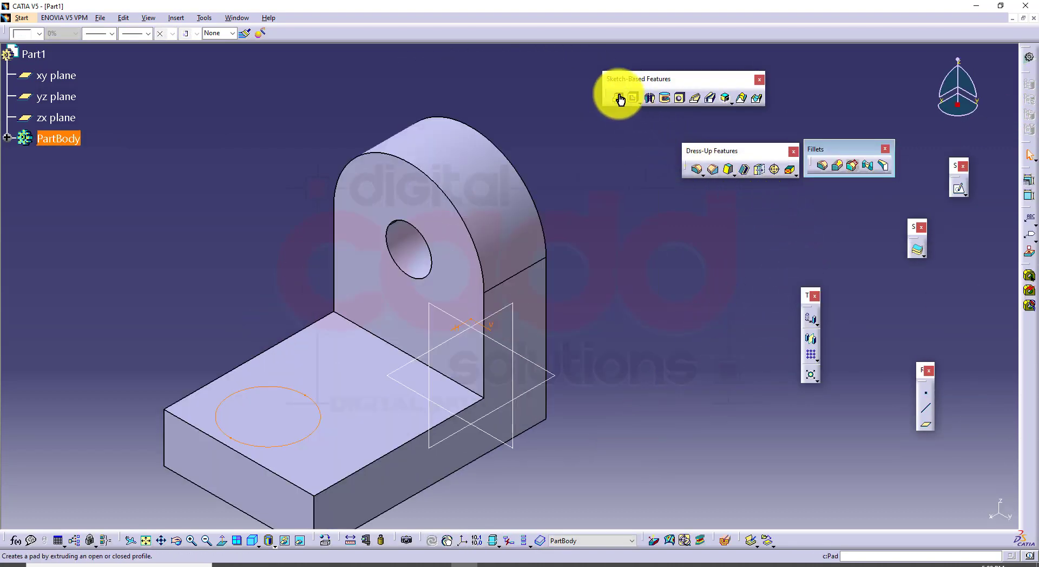
Pad the circle 50 mm upward from the base's top face
{"action": "left_click", "coordinate": [619, 98]}
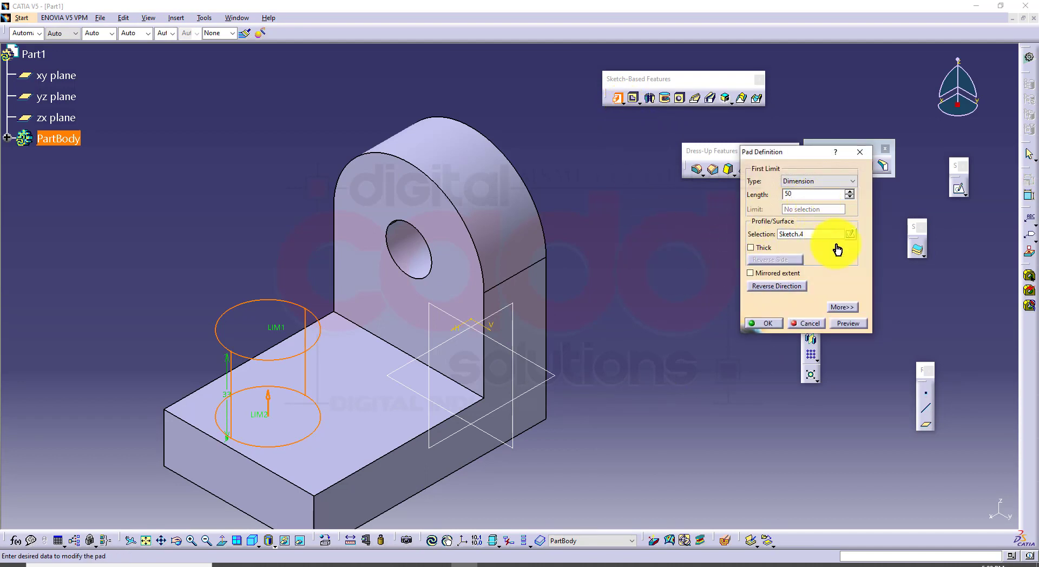
{"action": "left_click", "coordinate": [847, 323]}
{"action": "left_click", "coordinate": [769, 325]}
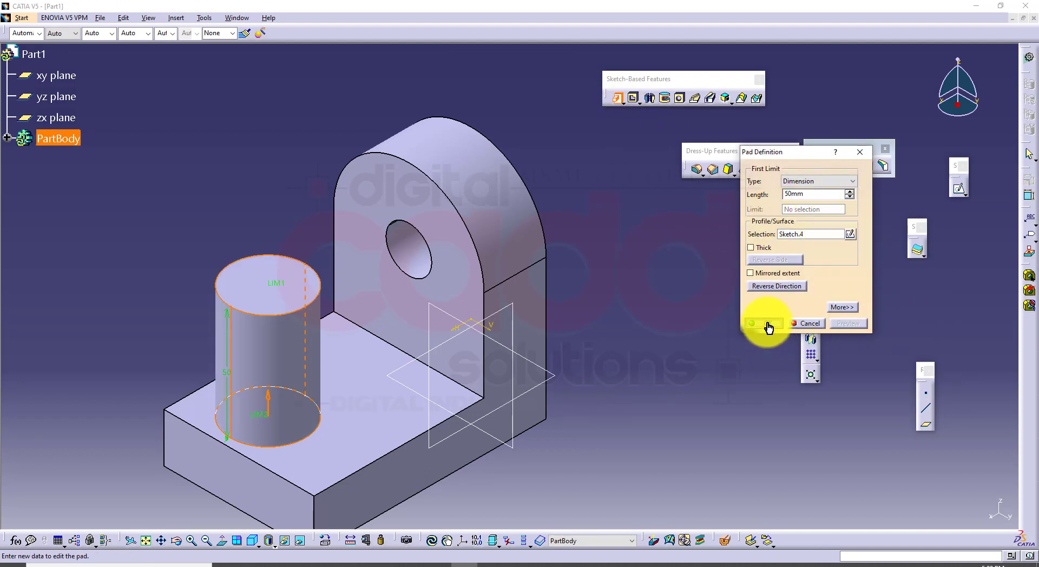
{"action": "left_click", "coordinate": [661, 379]}
{"action": "middle_click_drag", "start_coordinate": [662, 377], "coordinate": [678, 293]}
{"action": "left_click", "coordinate": [675, 325]}
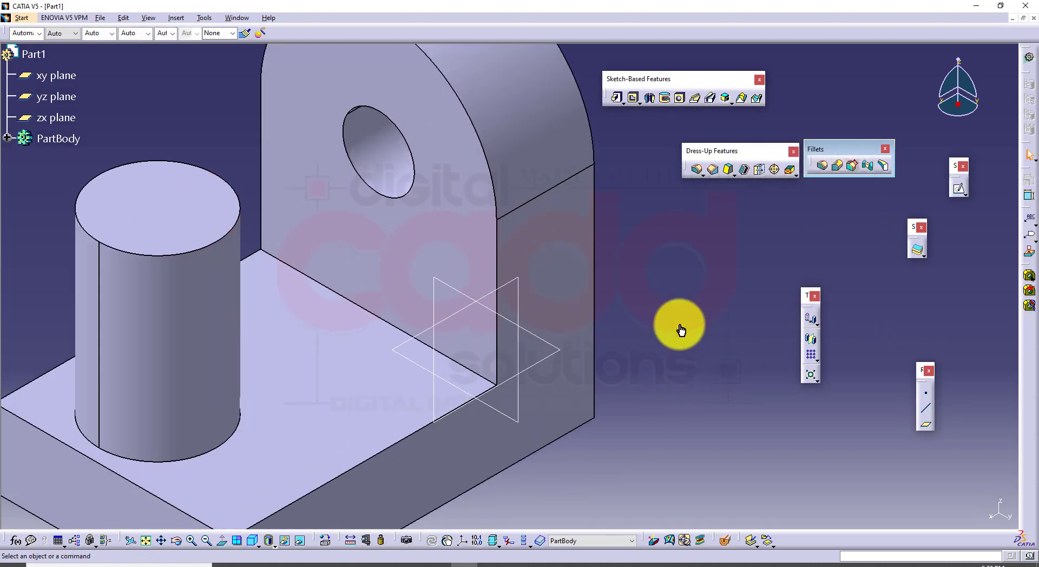
Fillet the cylinder's bottom edge, where it meets the base's top face, with a 15 mm radius
{"action": "middle_click_drag", "start_coordinate": [681, 330], "coordinate": [665, 364]}
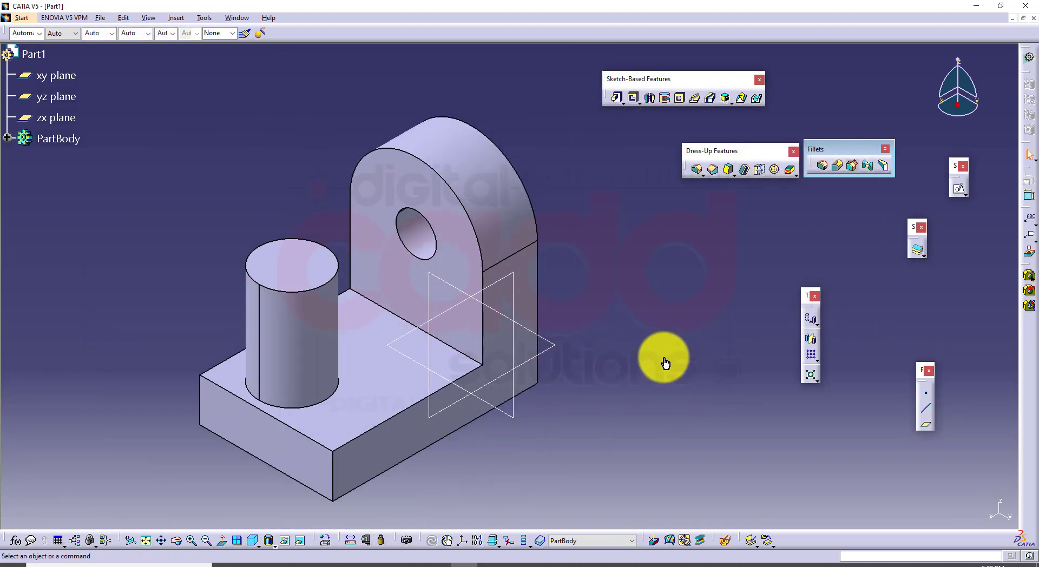
{"action": "left_click", "coordinate": [816, 181]}
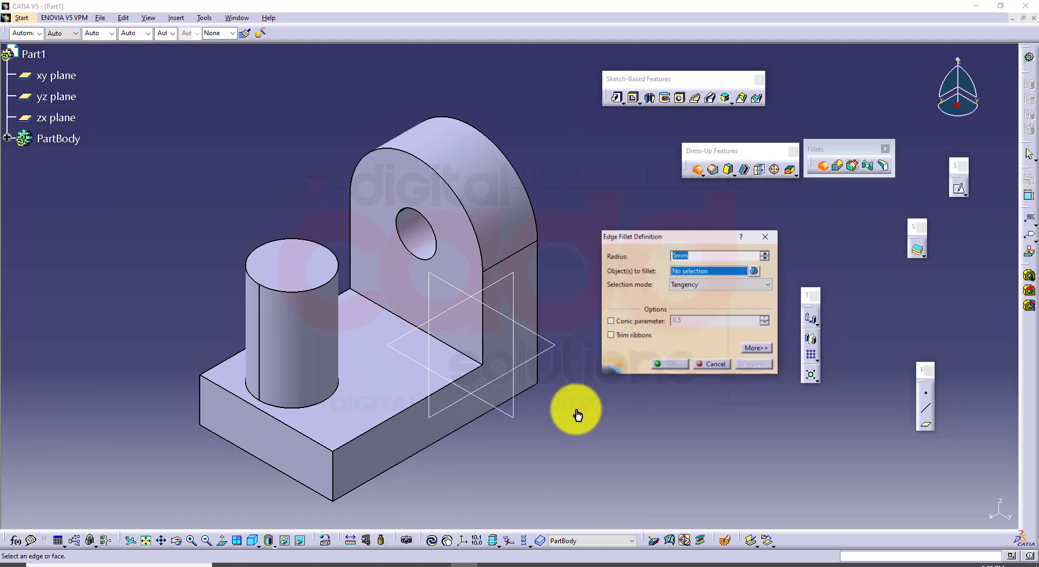
{"action": "left_click", "coordinate": [328, 404]}
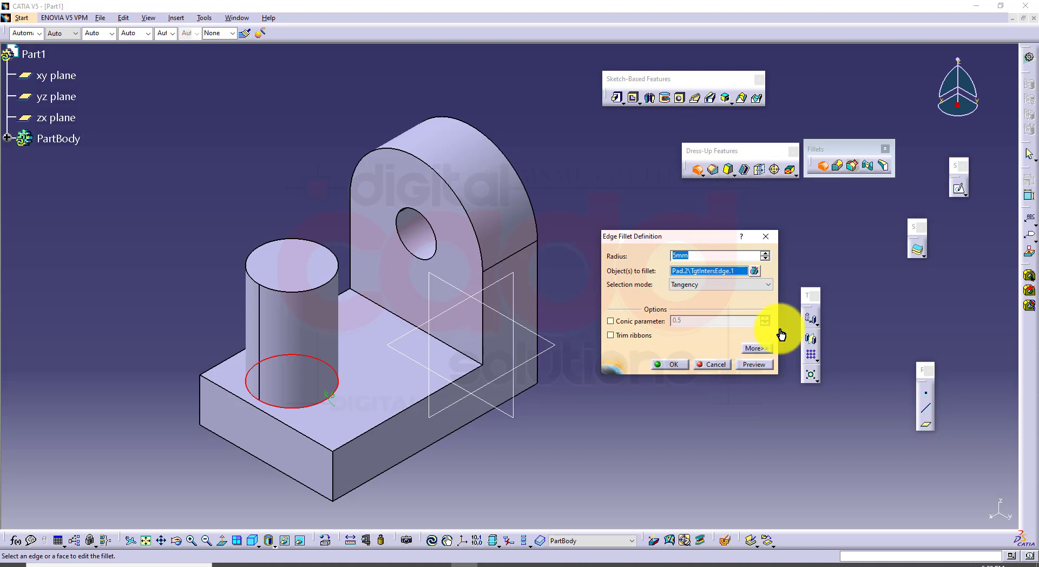
{"action": "left_click", "coordinate": [761, 368]}
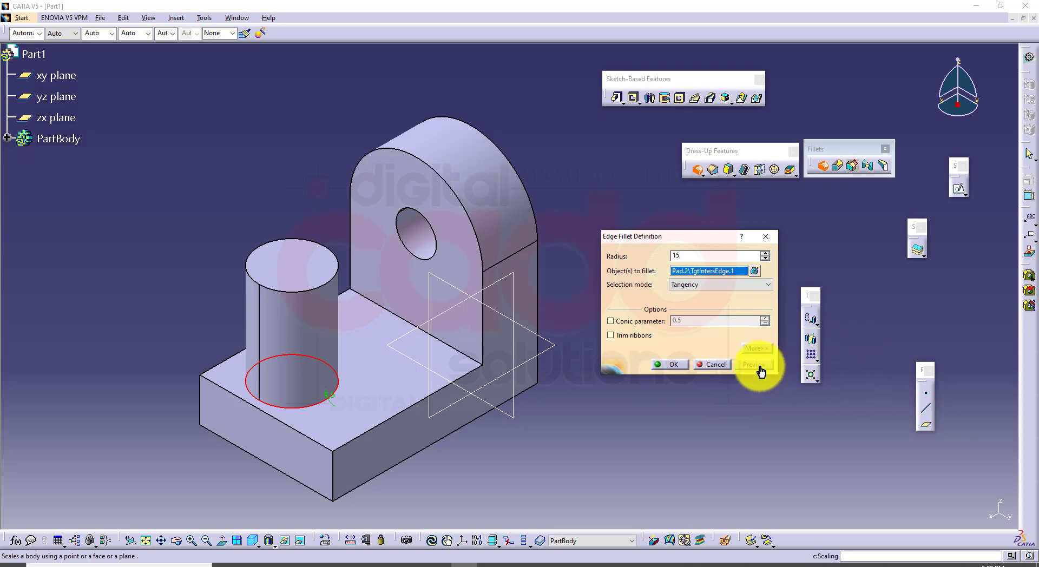
{"action": "left_click", "coordinate": [682, 367]}
Examine the fillet where it meets the base's outer edges from several sides, and display the model shaded with edges without smooth edges
{"action": "middle_click_drag", "start_coordinate": [541, 432], "coordinate": [644, 319]}
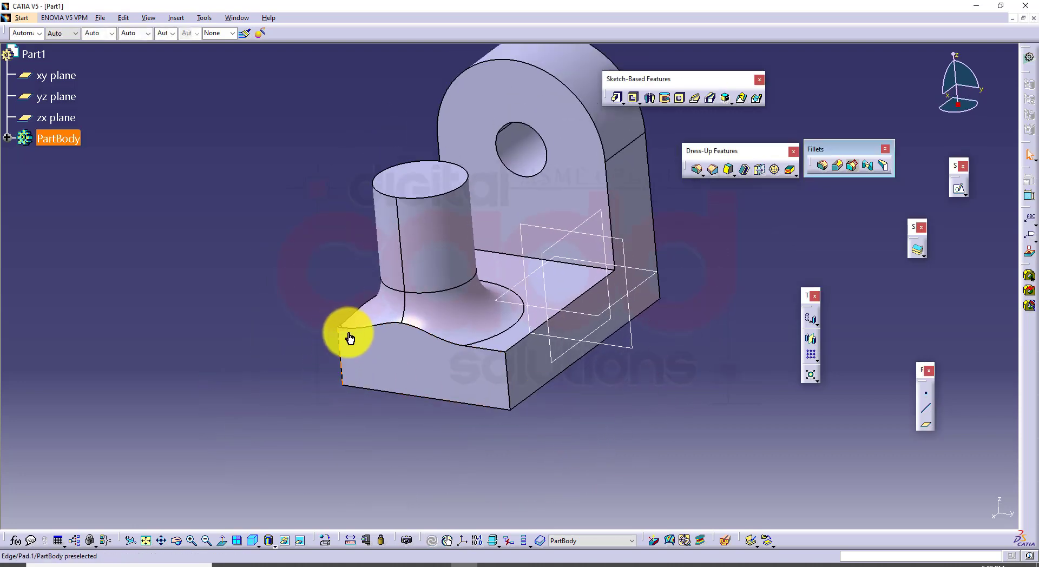
{"action": "middle_click_drag", "start_coordinate": [475, 326], "coordinate": [721, 431]}
{"action": "middle_click_drag", "start_coordinate": [461, 388], "coordinate": [586, 324]}
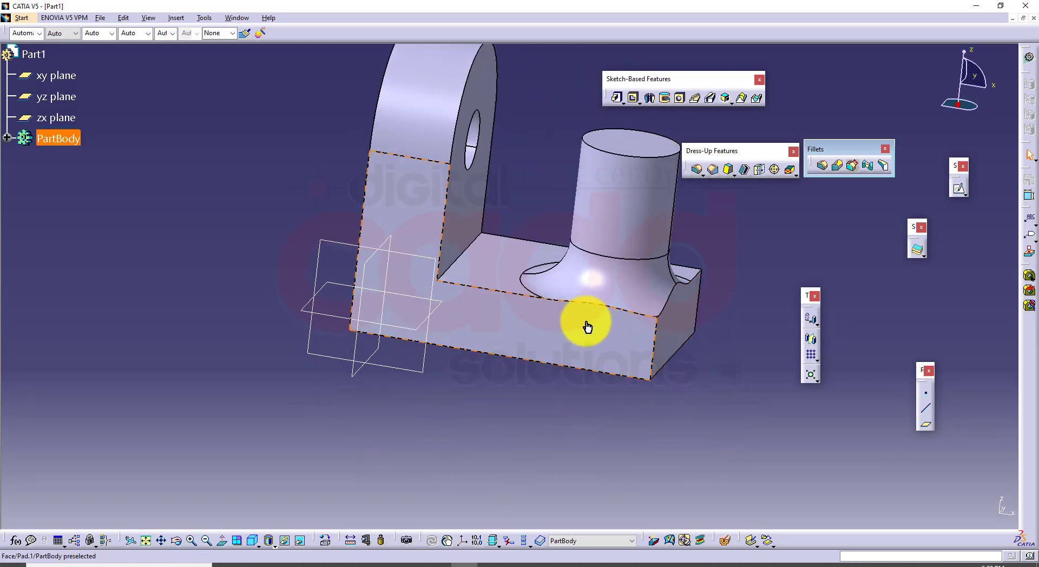
{"action": "middle_click_drag", "start_coordinate": [730, 359], "coordinate": [325, 330]}
{"action": "middle_click_drag", "start_coordinate": [580, 348], "coordinate": [470, 290]}
{"action": "middle_click_drag", "start_coordinate": [495, 291], "coordinate": [449, 359]}
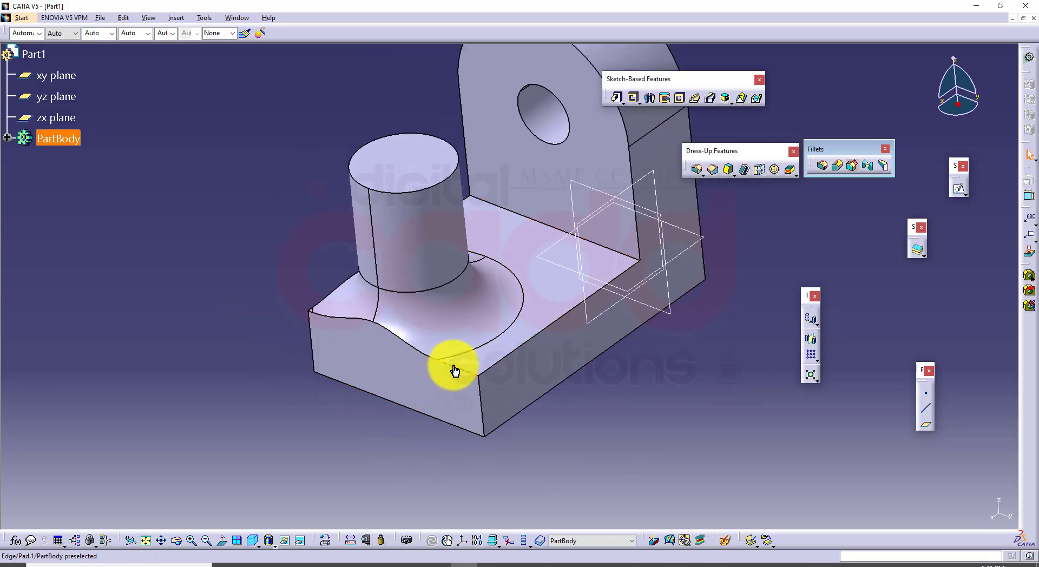
{"action": "left_click", "coordinate": [453, 366]}
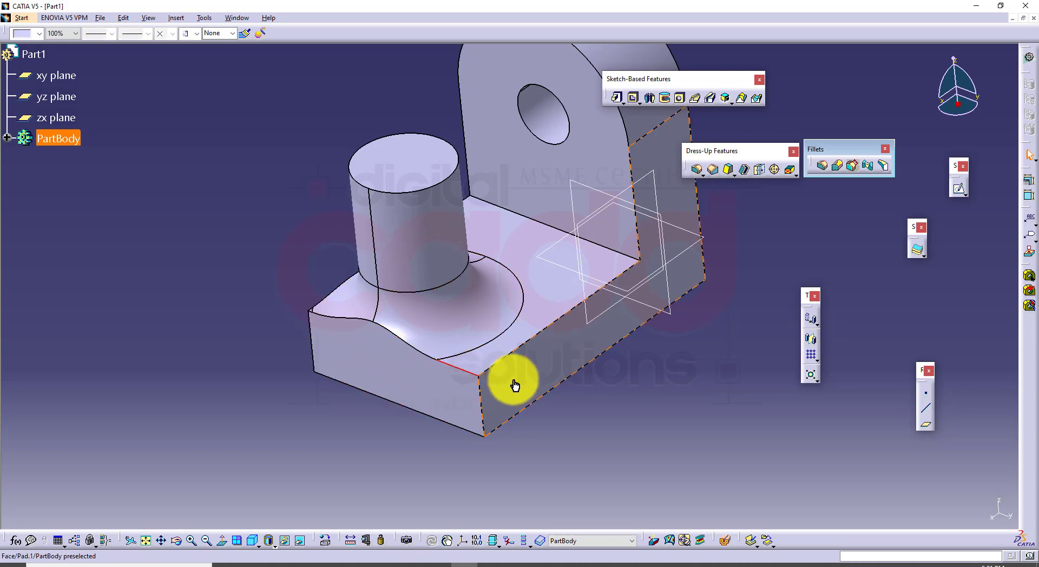
{"action": "left_click", "coordinate": [619, 385]}
{"action": "middle_click_drag", "start_coordinate": [641, 314], "coordinate": [589, 353]}
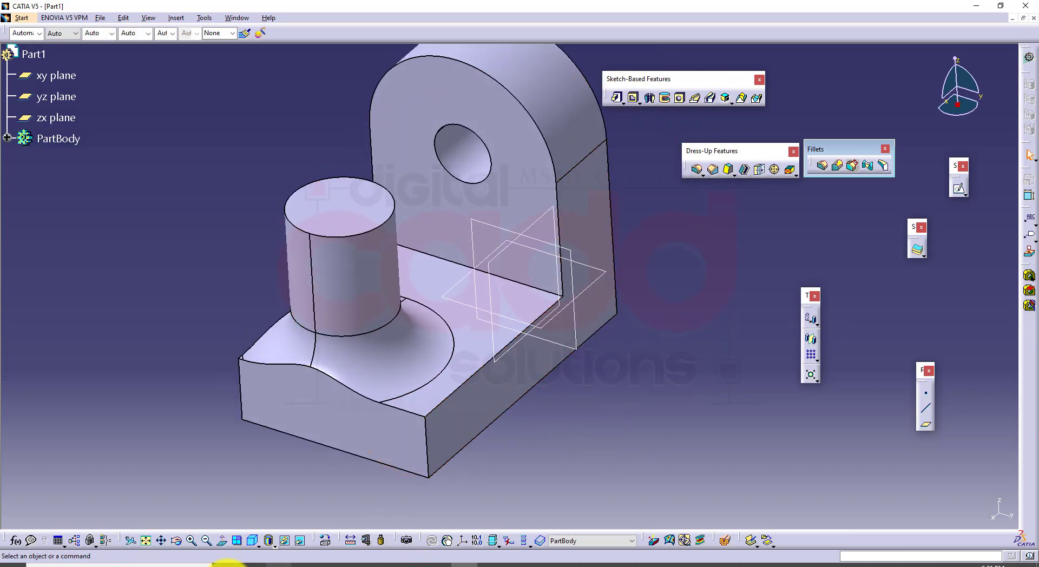
{"action": "left_click", "coordinate": [265, 547]}
{"action": "left_click", "coordinate": [280, 493]}
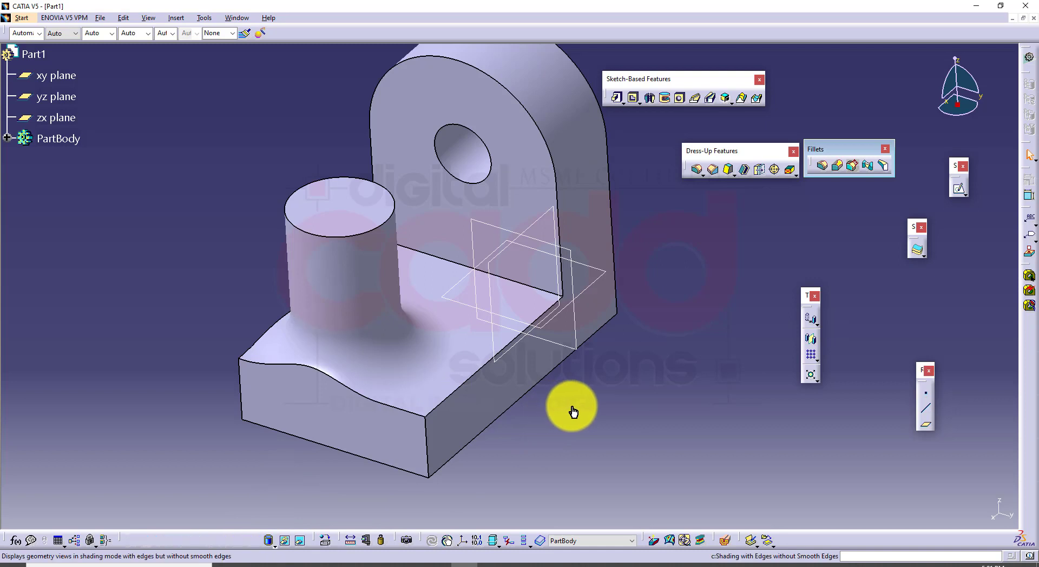
Edit the cylinder's fillet to keep the base's two outer top edges nearest the cylinder, the long side edge and the free-end edge
{"action": "double_click", "coordinate": [366, 338]}
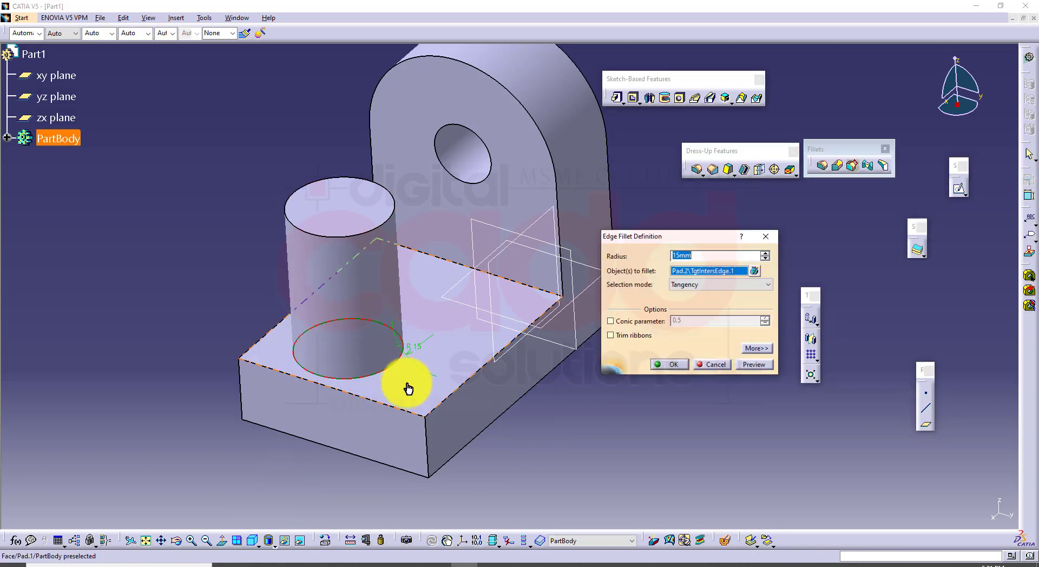
{"action": "left_click", "coordinate": [766, 354]}
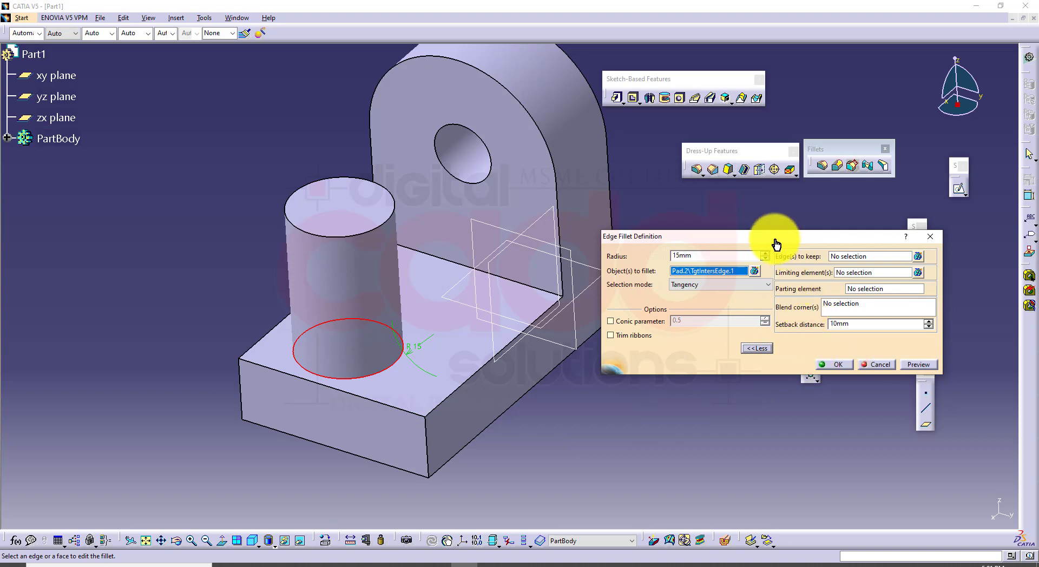
{"action": "left_click_drag", "start_coordinate": [775, 238], "coordinate": [719, 208]}
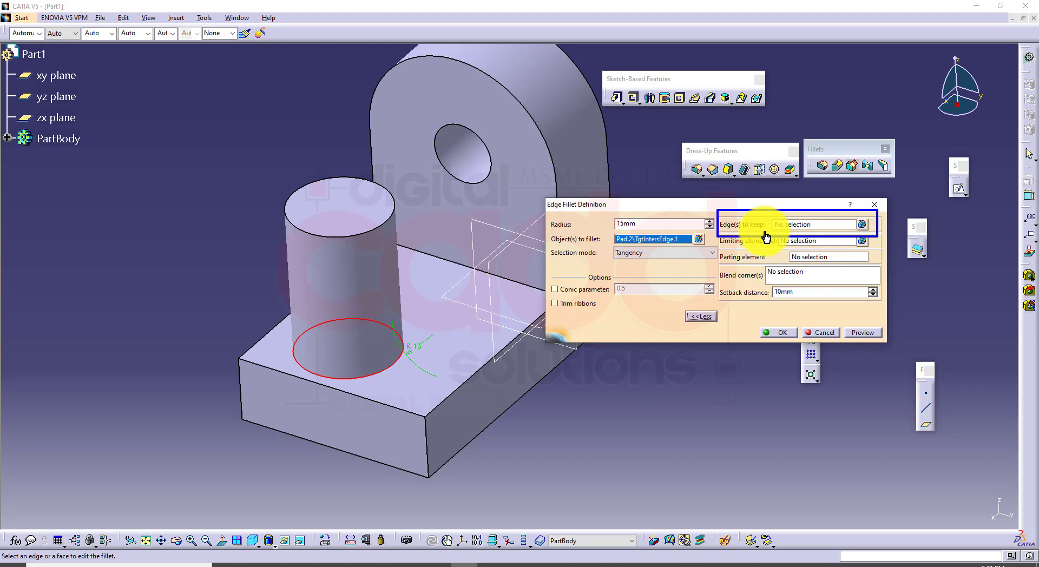
{"action": "left_click", "coordinate": [793, 225]}
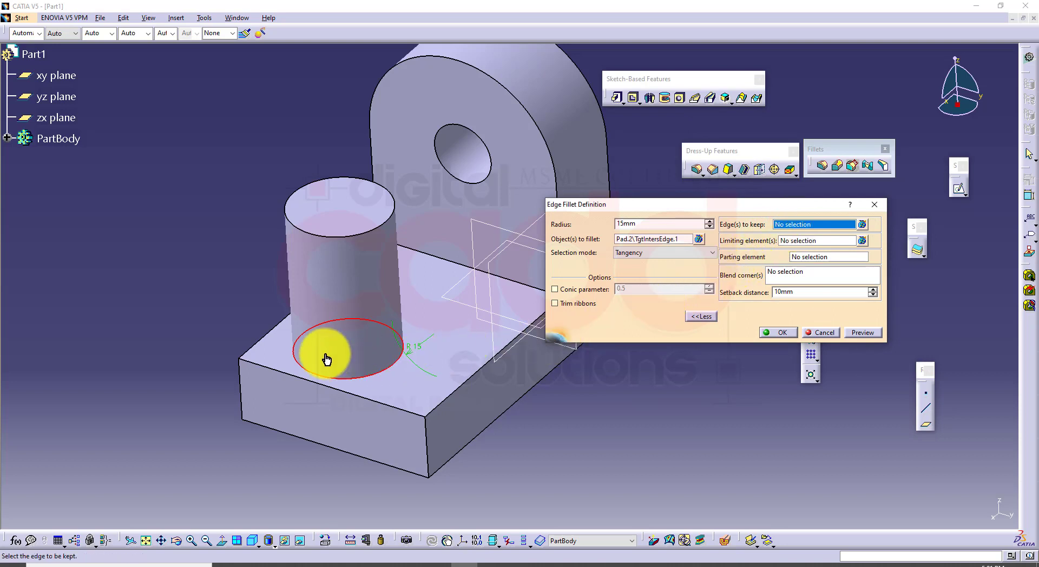
{"action": "left_click", "coordinate": [271, 337]}
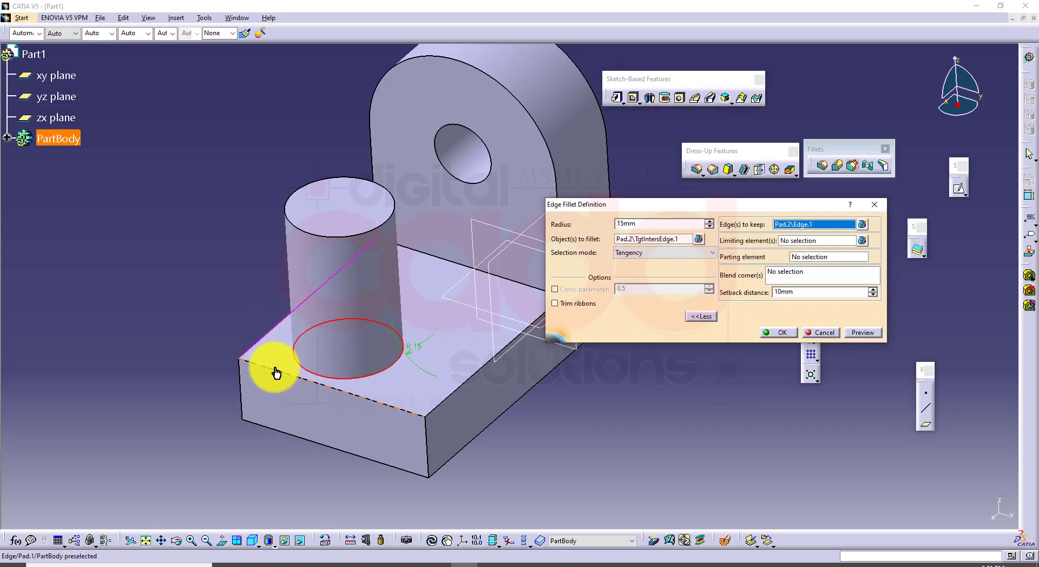
{"action": "left_click", "coordinate": [276, 373]}
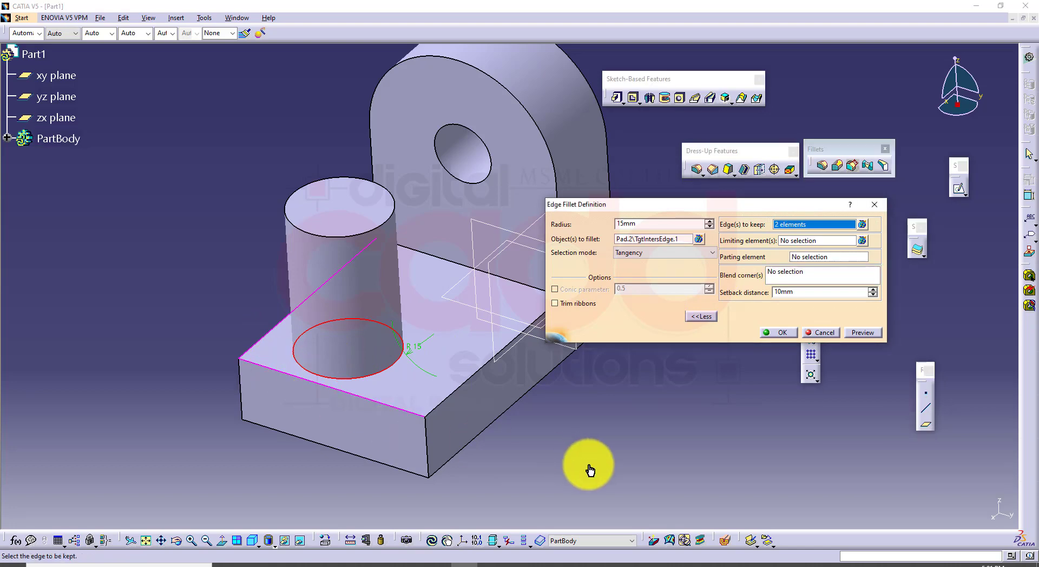
{"action": "left_click", "coordinate": [865, 334]}
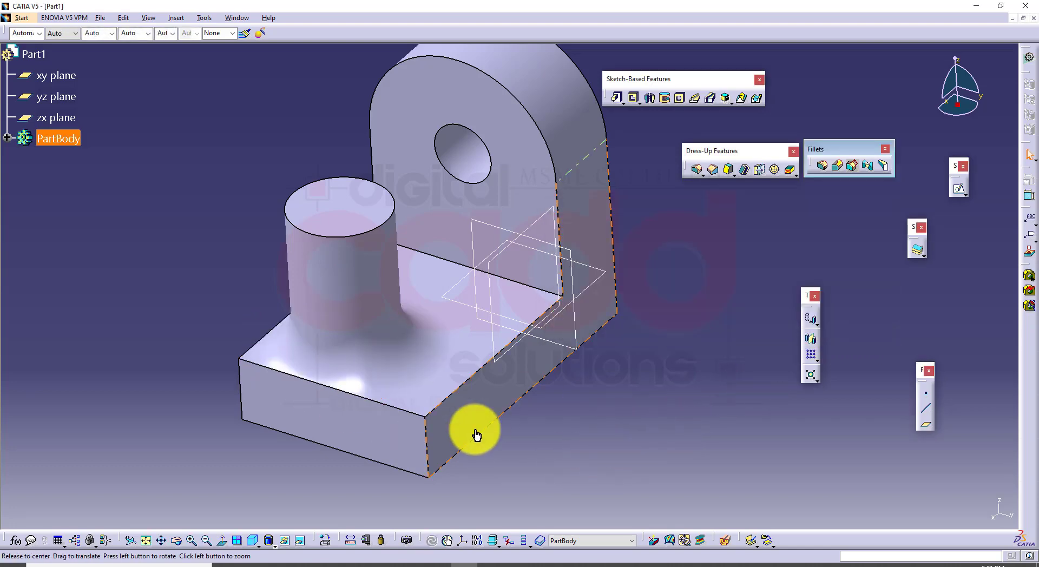
Examine the fillet with the kept edges from several sides, and restore the Shading with Edges display
{"action": "middle_click_drag", "start_coordinate": [476, 434], "coordinate": [277, 328]}
{"action": "middle_click_drag", "start_coordinate": [471, 317], "coordinate": [633, 345]}
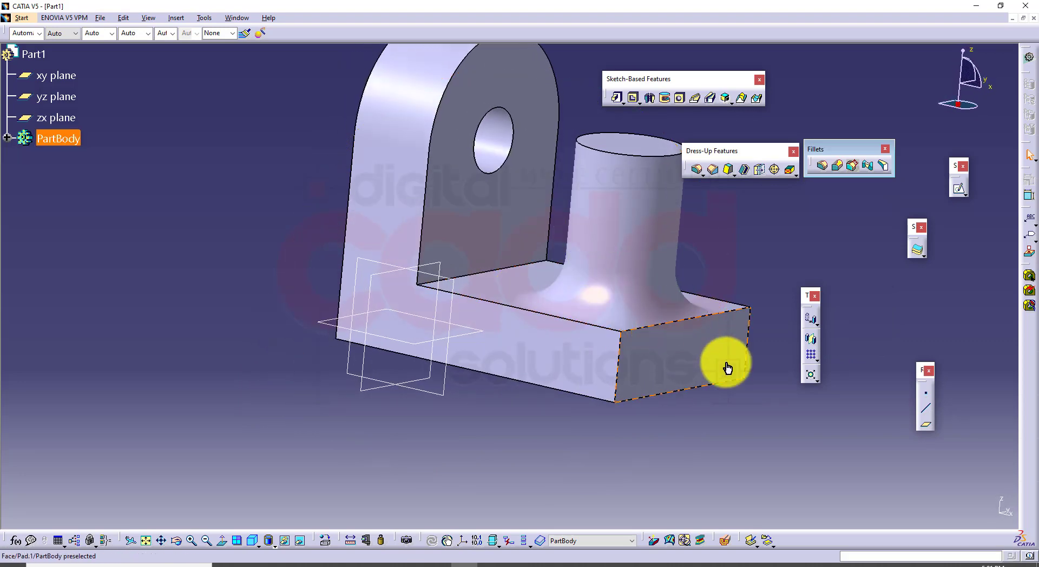
{"action": "middle_click_drag", "start_coordinate": [725, 366], "coordinate": [398, 421]}
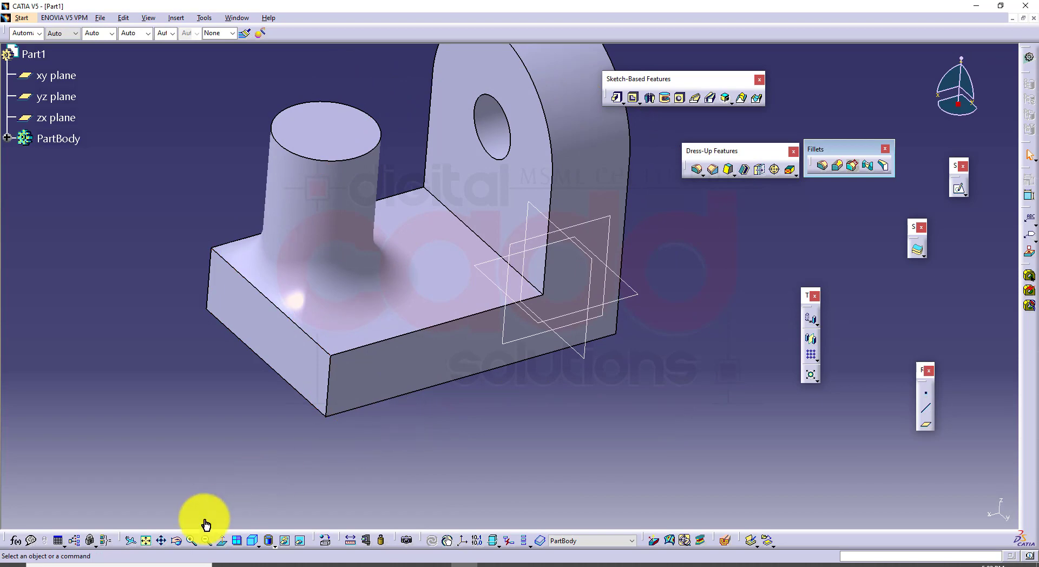
{"action": "left_click", "coordinate": [273, 543]}
{"action": "left_click", "coordinate": [277, 478]}
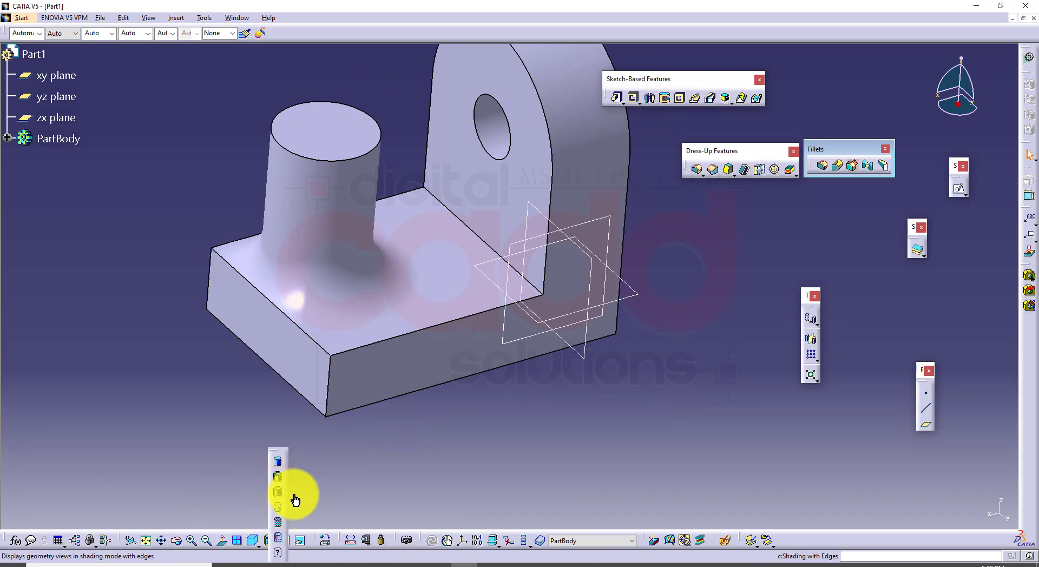
{"action": "middle_click_drag", "start_coordinate": [347, 303], "coordinate": [370, 268]}
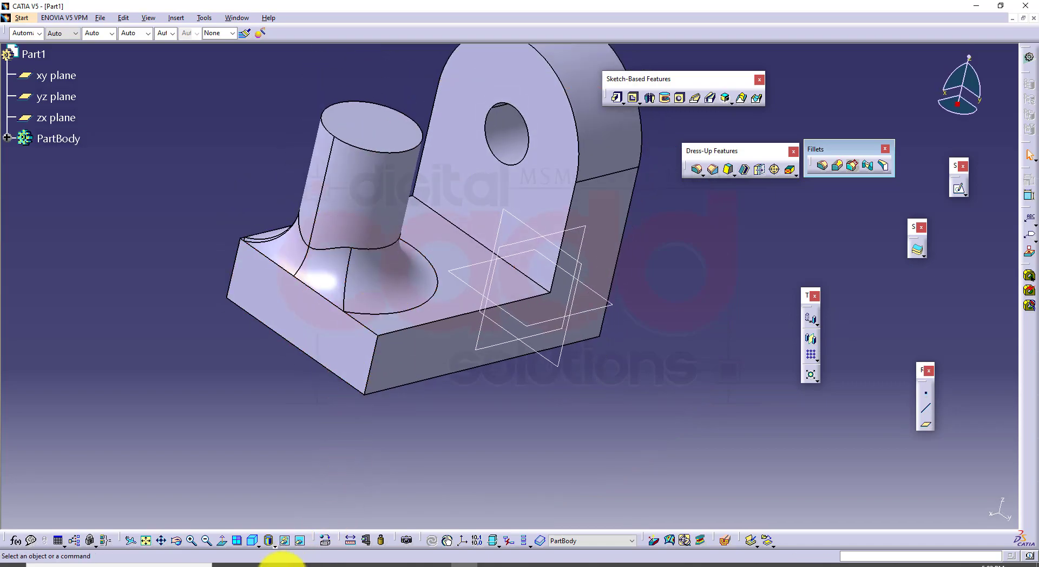
Switch to the CATIA book PDF and compare Figures 6-29 and 6-30 on distorted and retained edges
{"action": "left_click", "coordinate": [279, 563]}
{"action": "scroll", "coordinate": [541, 380], "scroll_direction": "down", "scroll_amount": 10}
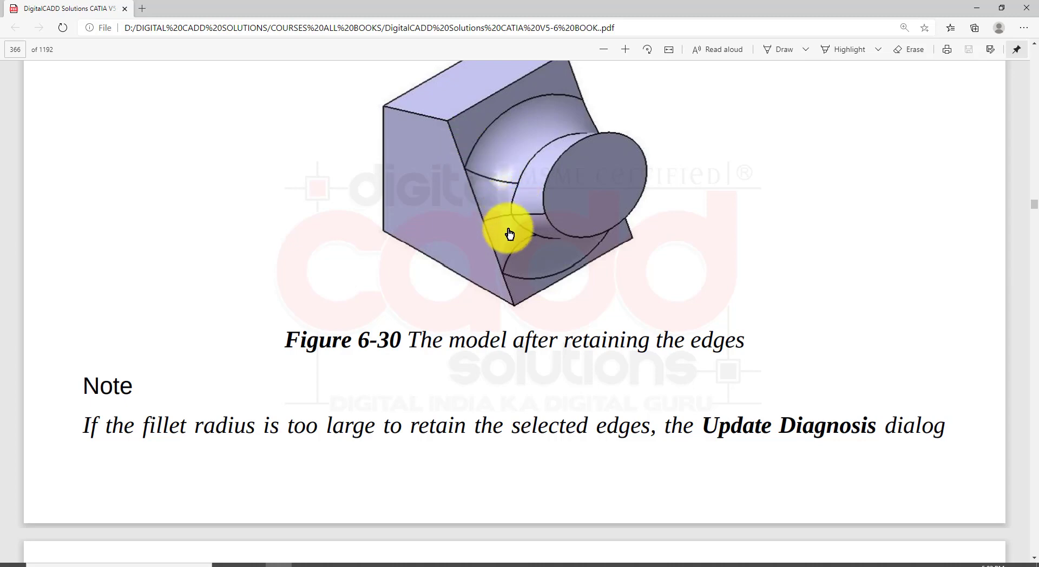
{"action": "scroll", "coordinate": [638, 465], "scroll_direction": "up", "scroll_amount": 10}
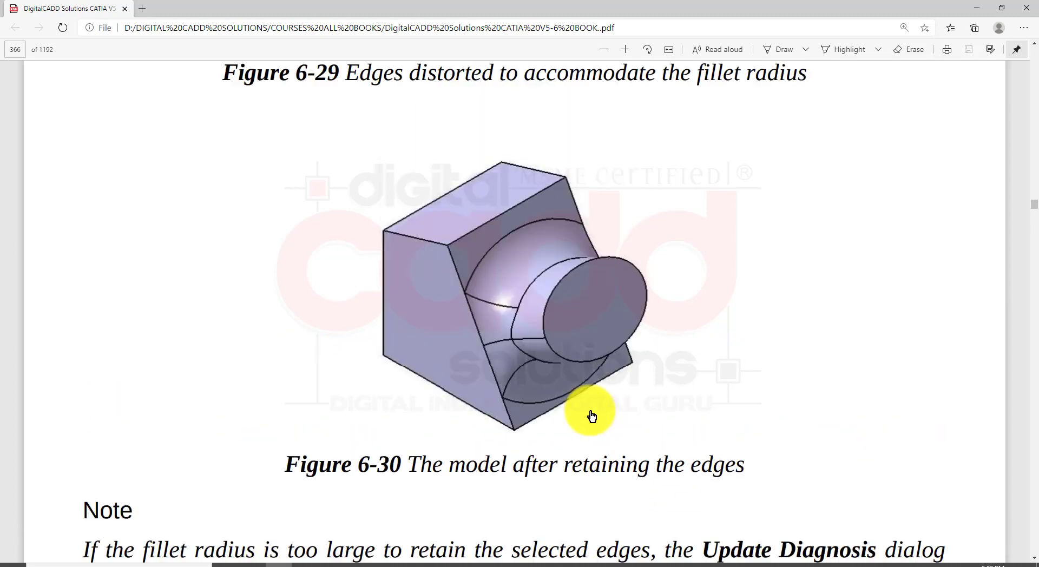
{"action": "scroll", "coordinate": [571, 428], "scroll_direction": "down", "scroll_amount": 3}
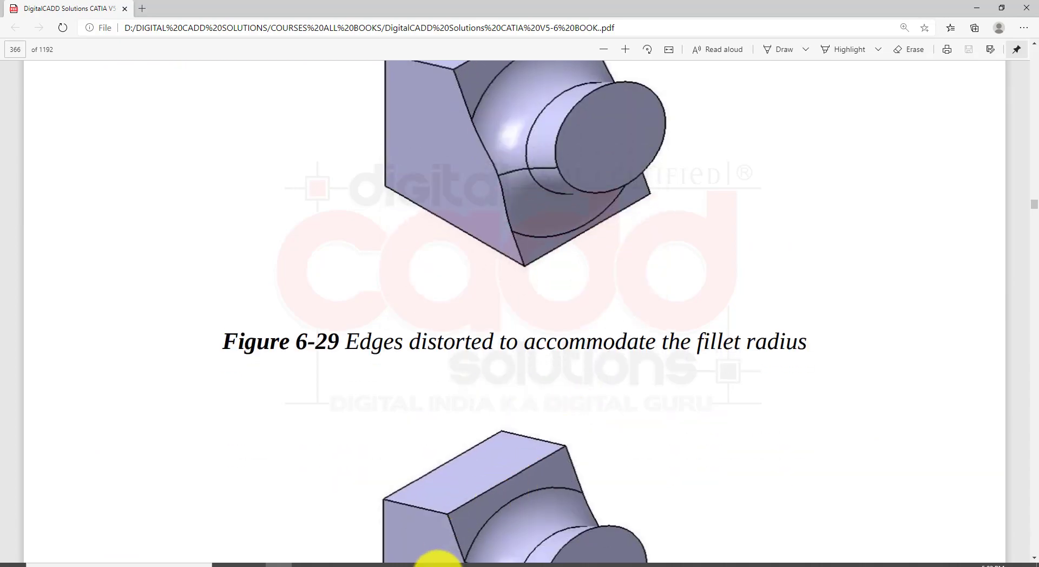
Switch back to CATIA, undo the cylinder's edge fillet, and return the model to the isometric view
{"action": "left_click", "coordinate": [457, 561]}
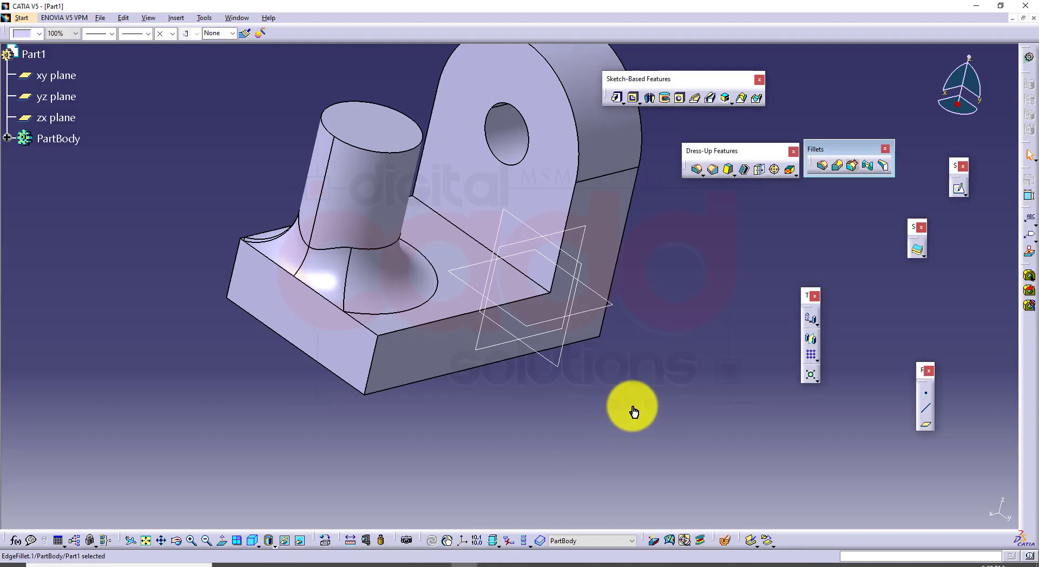
{"action": "key", "text": "ctrl+z"}
{"action": "middle_click_drag", "start_coordinate": [673, 348], "coordinate": [639, 343]}
{"action": "left_click", "coordinate": [254, 540]}
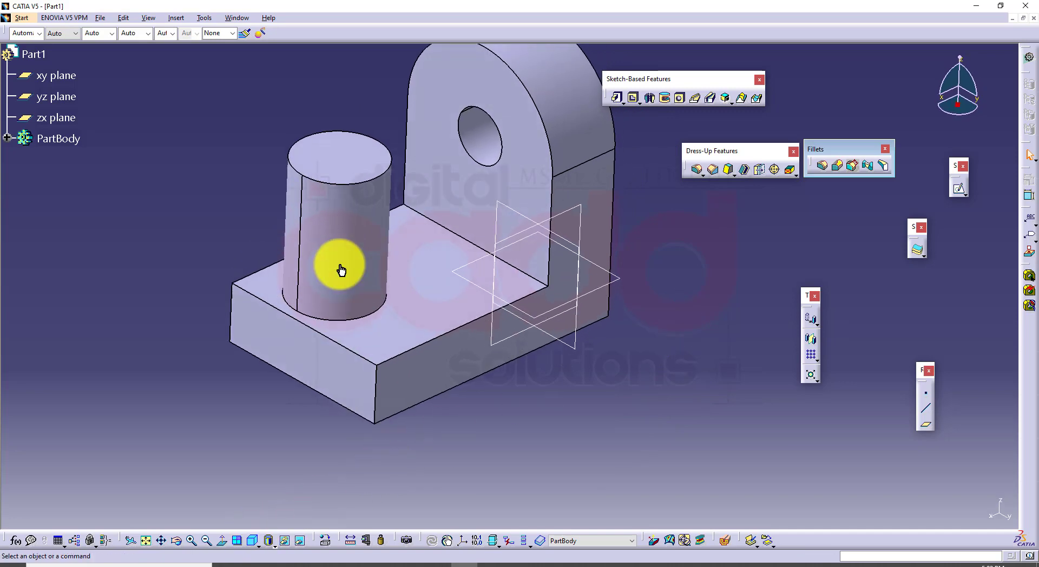
Define and preview a 20 mm edge fillet on the cylinder's bottom edge
{"action": "left_click", "coordinate": [697, 170]}
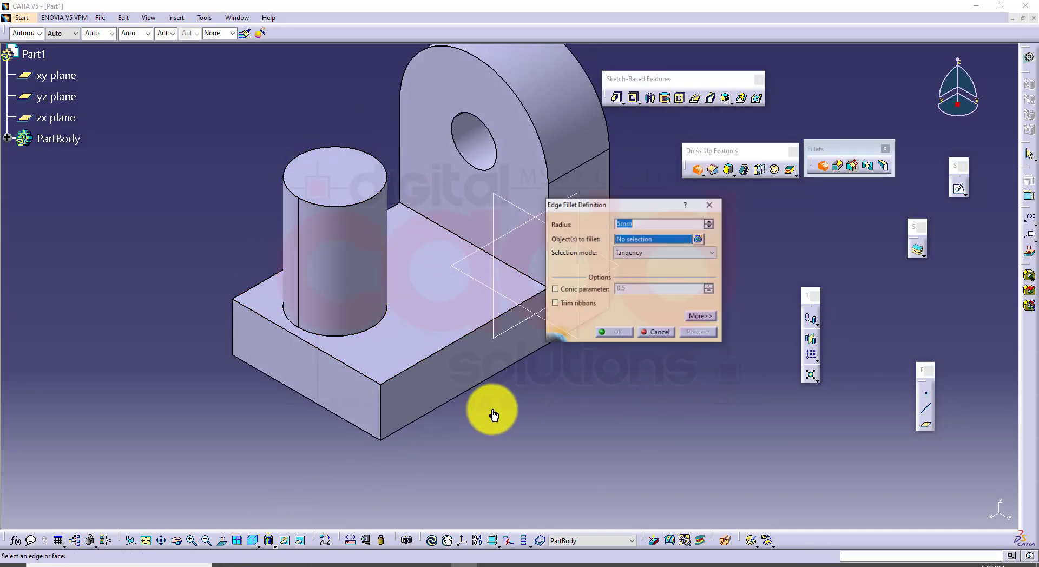
{"action": "middle_click_drag", "start_coordinate": [489, 413], "coordinate": [388, 340]}
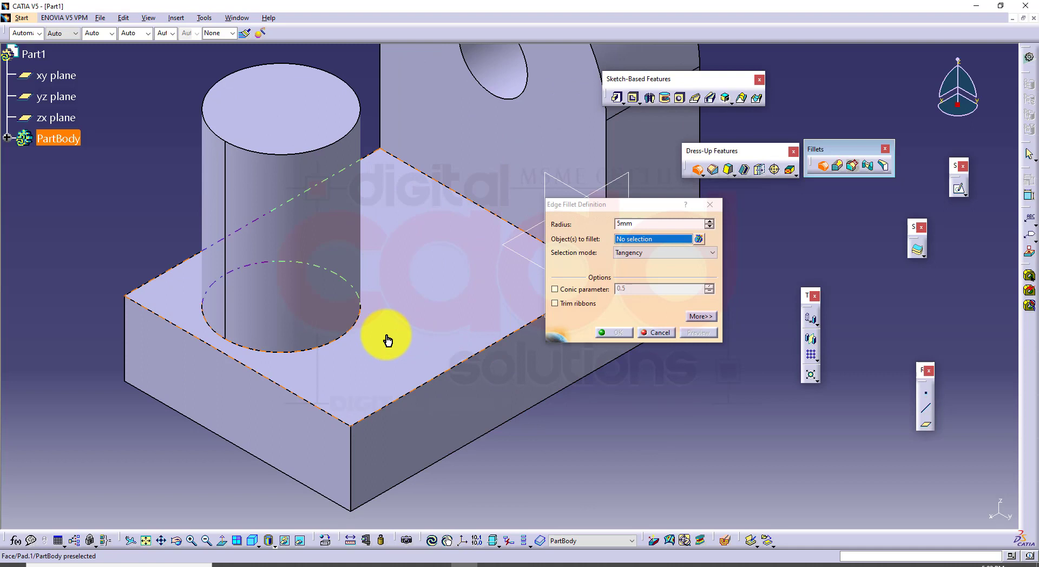
{"action": "left_click", "coordinate": [334, 345]}
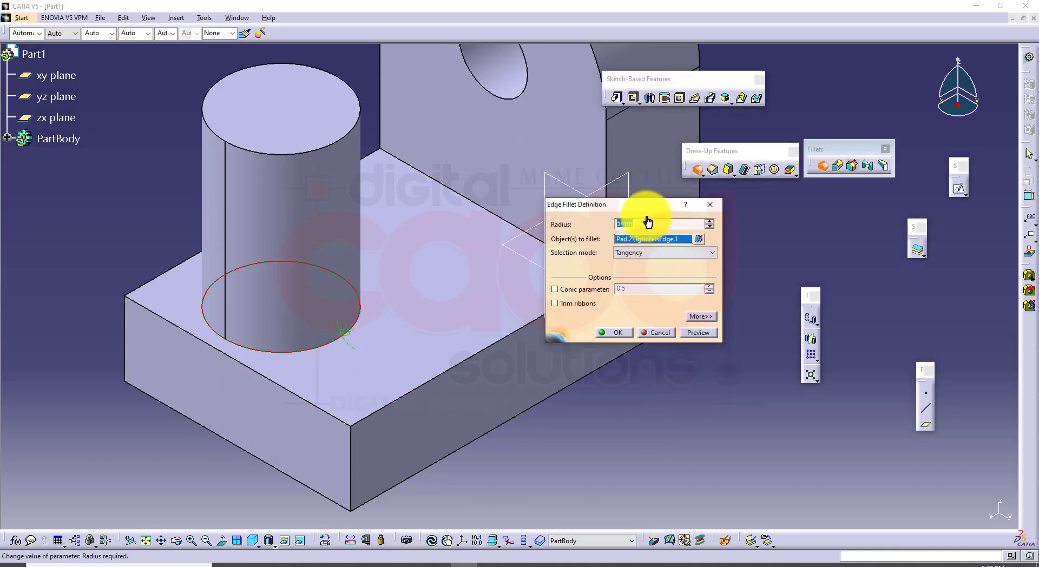
{"action": "left_click_drag", "start_coordinate": [647, 208], "coordinate": [721, 244]}
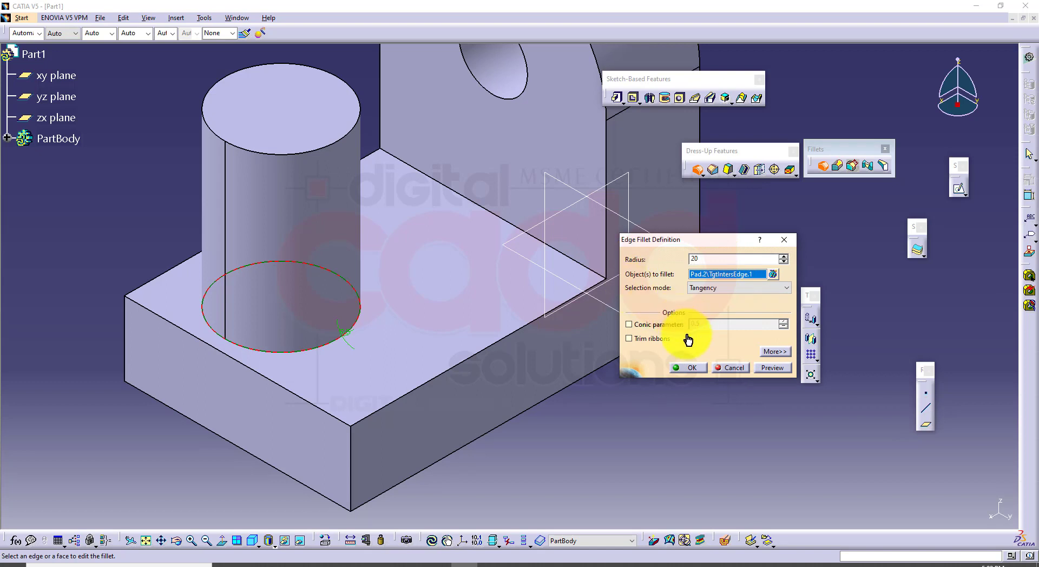
{"action": "left_click", "coordinate": [784, 368]}
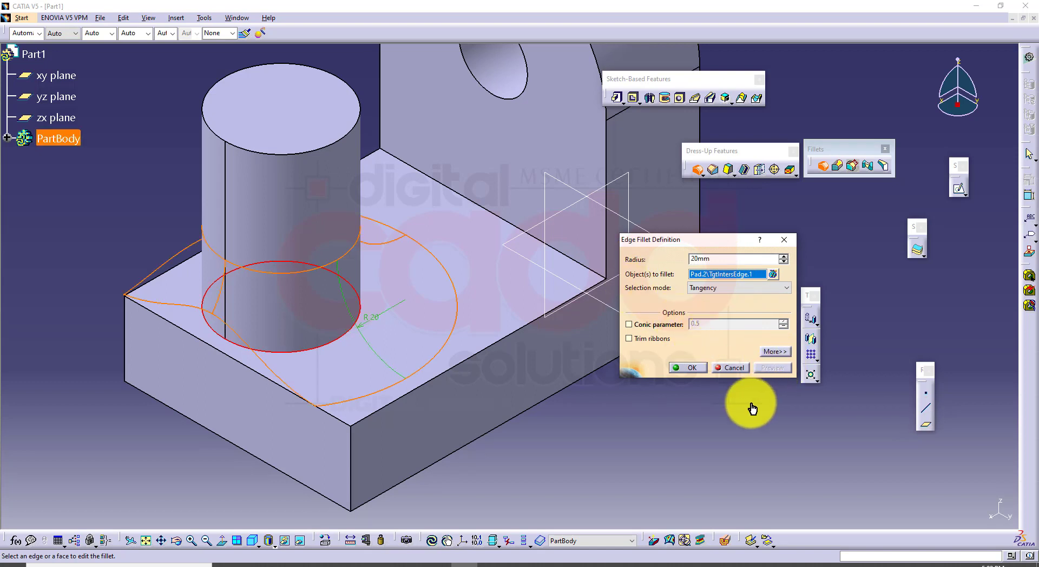
{"action": "left_click", "coordinate": [697, 369]}
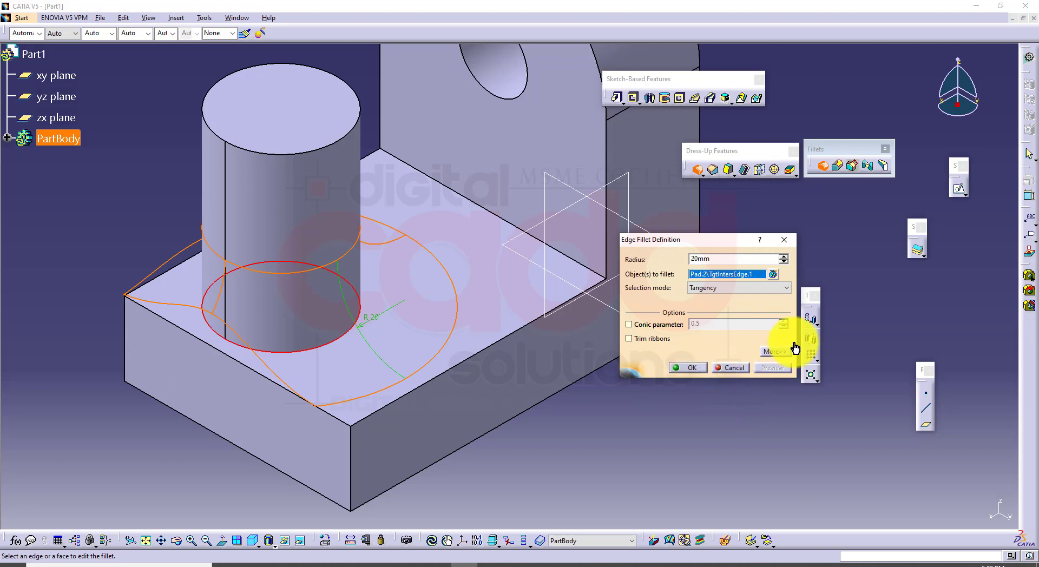
Keep the base's two upper edges adjoining the front-left corner, create the 20 mm cylinder fillet, and inspect it before restoring the isometric view
{"action": "left_click", "coordinate": [775, 351]}
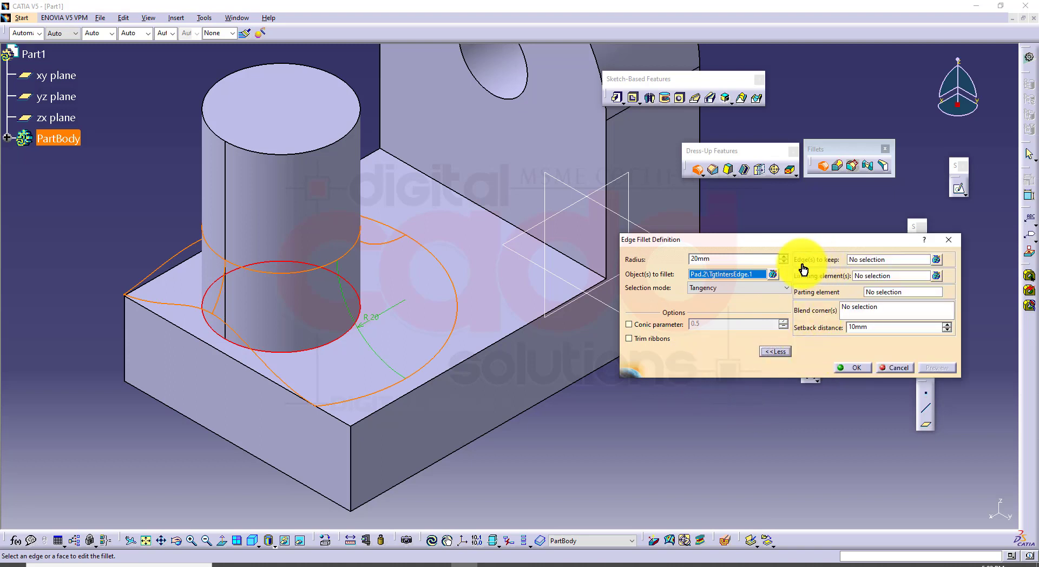
{"action": "left_click", "coordinate": [866, 262]}
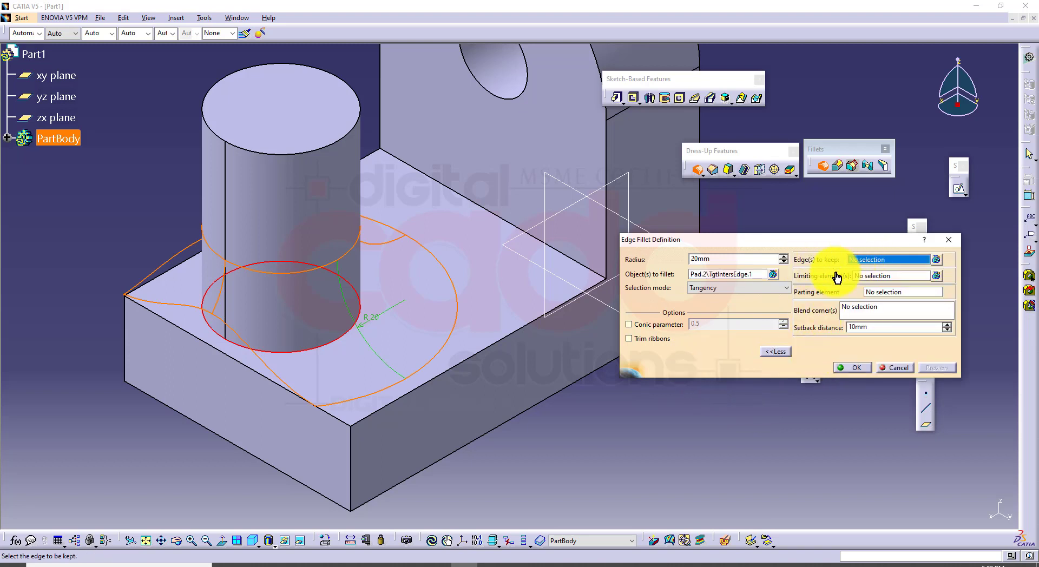
{"action": "left_click", "coordinate": [185, 270]}
{"action": "left_click", "coordinate": [200, 341]}
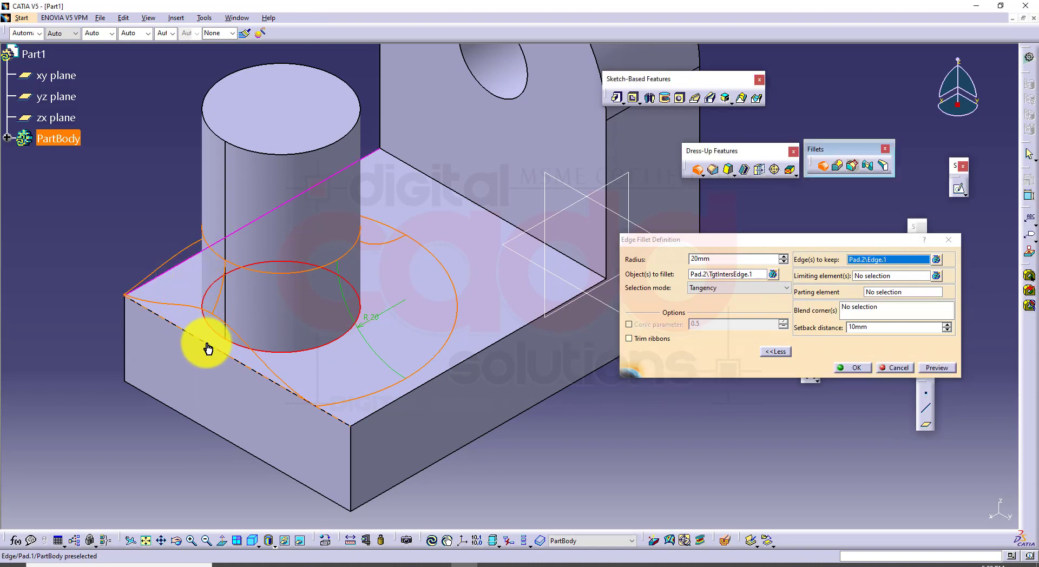
{"action": "left_click", "coordinate": [944, 370]}
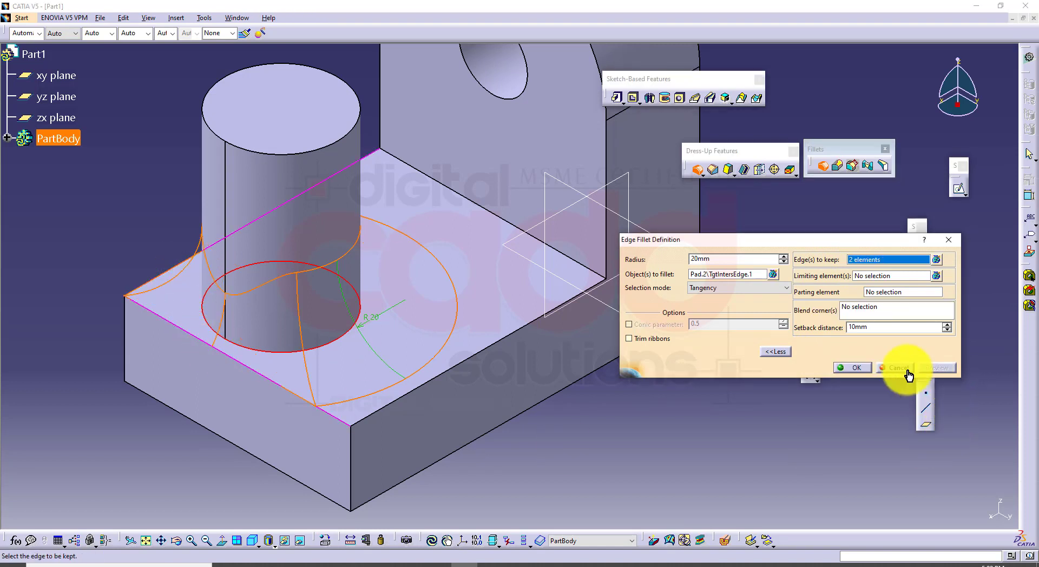
{"action": "left_click", "coordinate": [849, 370]}
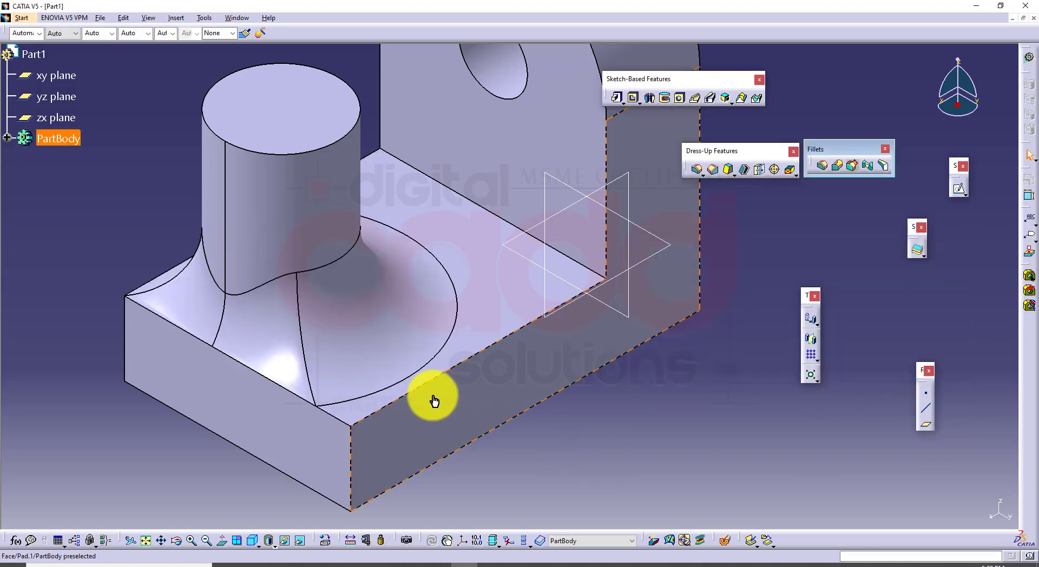
{"action": "middle_click_drag", "start_coordinate": [431, 401], "coordinate": [341, 237]}
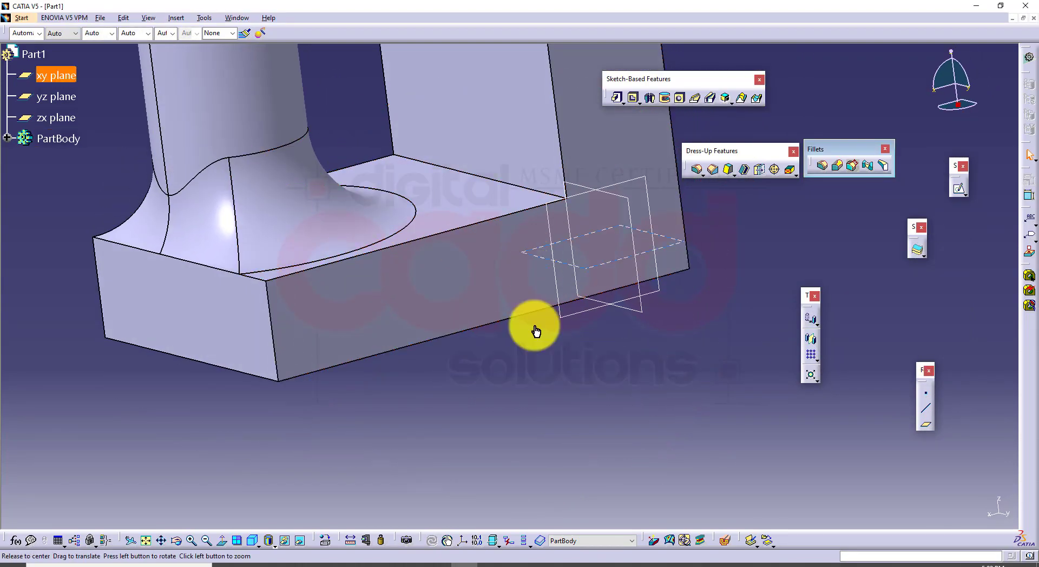
{"action": "middle_click_drag", "start_coordinate": [535, 331], "coordinate": [511, 406]}
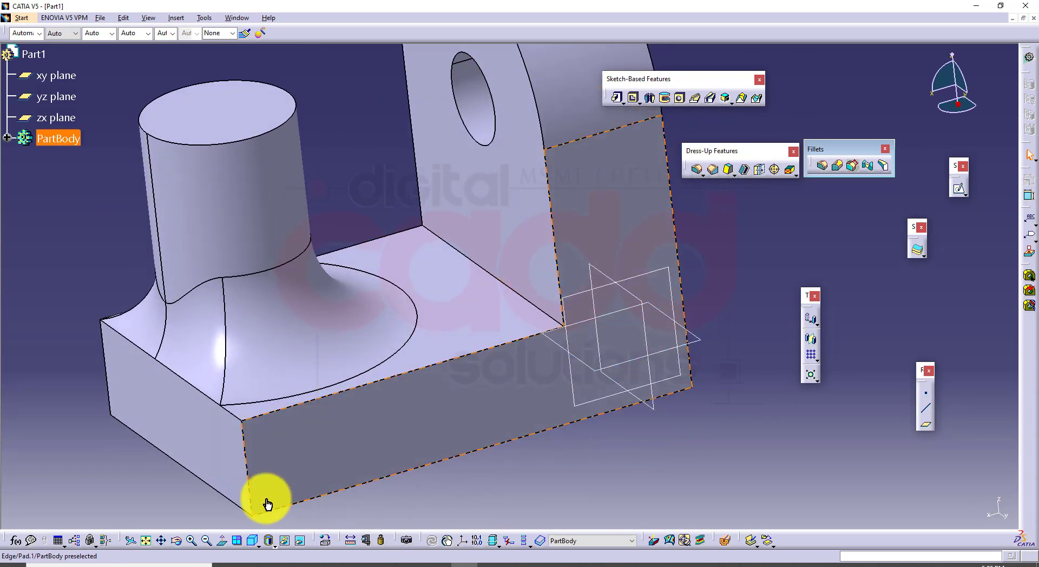
{"action": "left_click", "coordinate": [253, 541]}
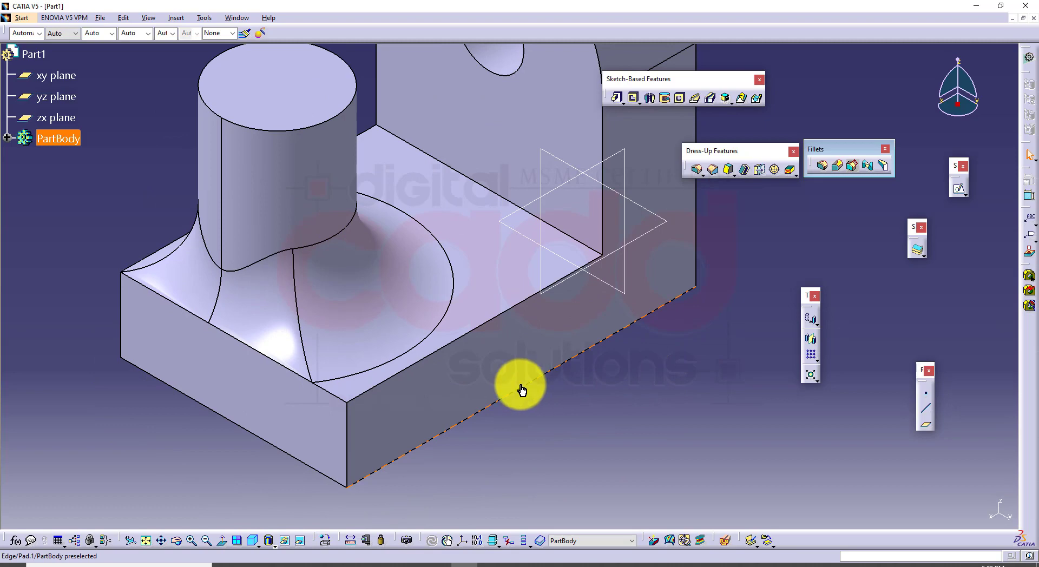
Switch to the CATIA book PDF and study Figure 6-31 and the following illustration on filleting with a limiting element
{"action": "left_click", "coordinate": [282, 564]}
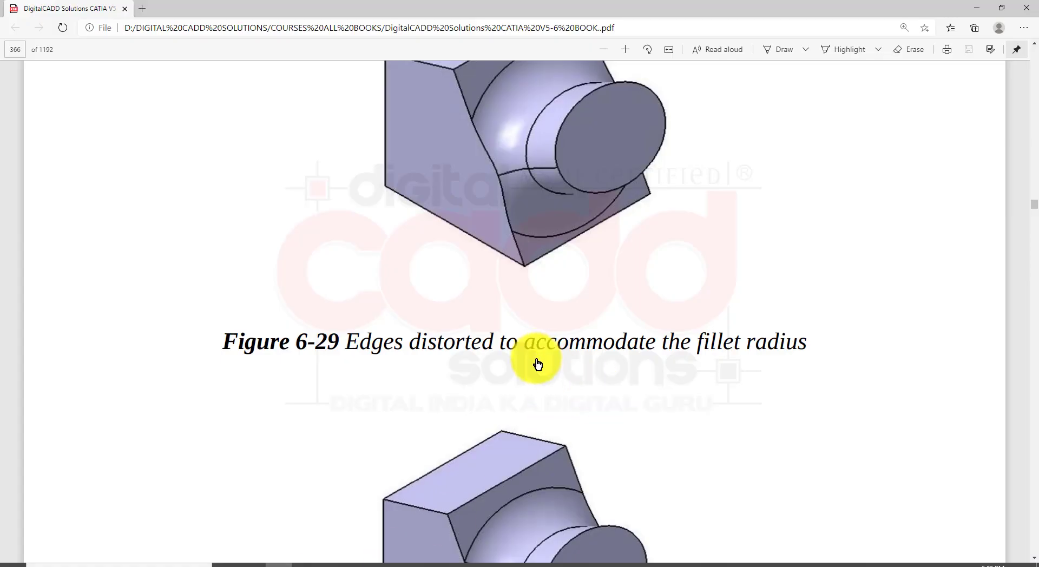
{"action": "scroll", "coordinate": [538, 365], "scroll_direction": "down", "scroll_amount": 10}
{"action": "scroll", "coordinate": [551, 354], "scroll_direction": "down", "scroll_amount": 15}
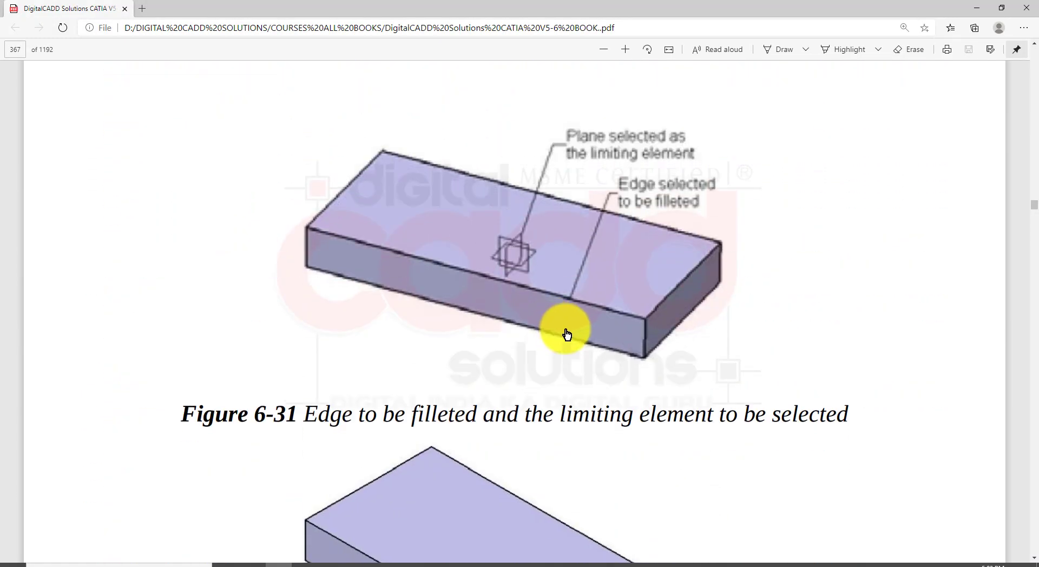
{"action": "scroll", "coordinate": [569, 335], "scroll_direction": "up", "scroll_amount": 1}
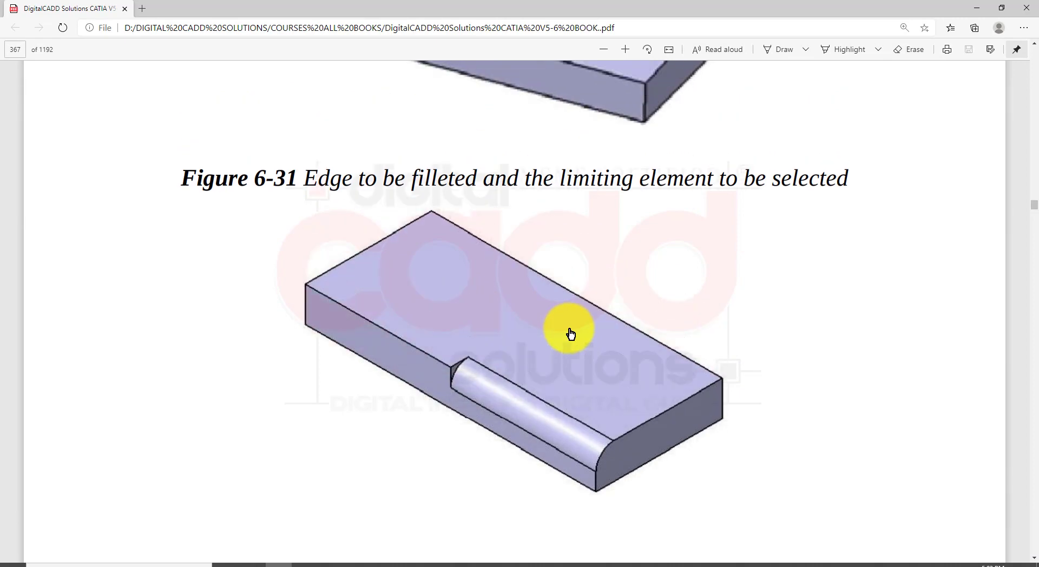
{"action": "scroll", "coordinate": [568, 336], "scroll_direction": "up", "scroll_amount": 3}
{"action": "scroll", "coordinate": [514, 383], "scroll_direction": "down", "scroll_amount": 3}
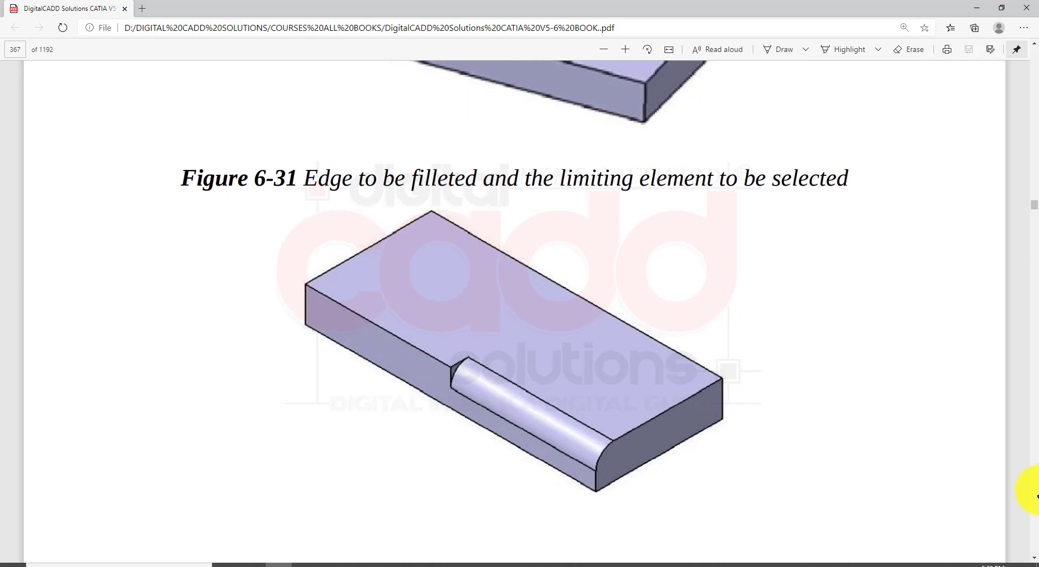
Switch back to CATIA and undo the cylinder's fillet, the cylinder pad and its circle sketch
{"action": "left_click", "coordinate": [463, 564]}
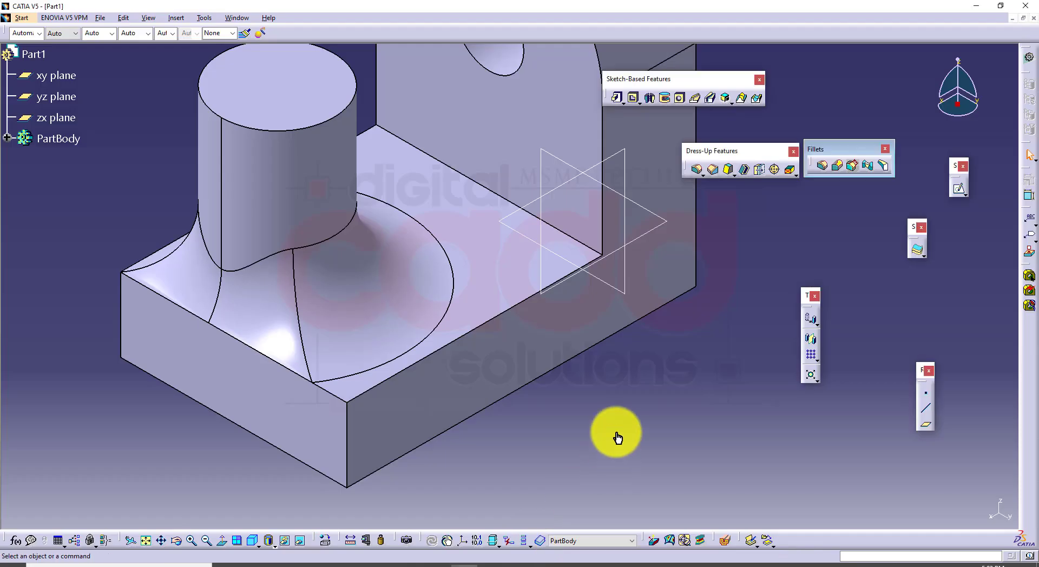
{"action": "key", "text": "ctrl+z"}
{"action": "key", "text": "ctrl+z"}
{"action": "key", "text": "ctrl+z"}
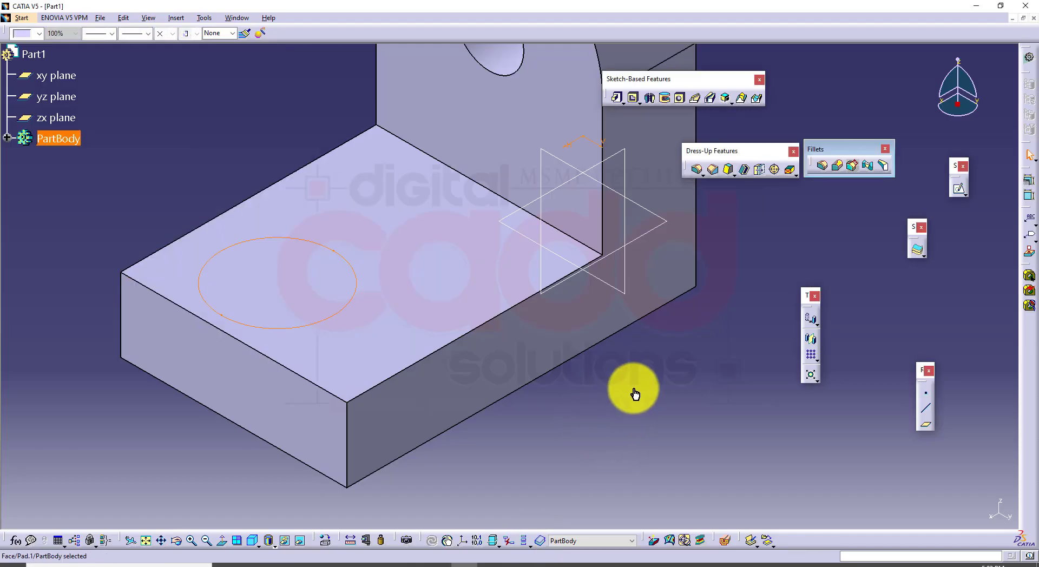
{"action": "key", "text": "ctrl+z"}
{"action": "middle_click_drag", "start_coordinate": [641, 394], "coordinate": [624, 379]}
{"action": "left_click", "coordinate": [622, 371]}
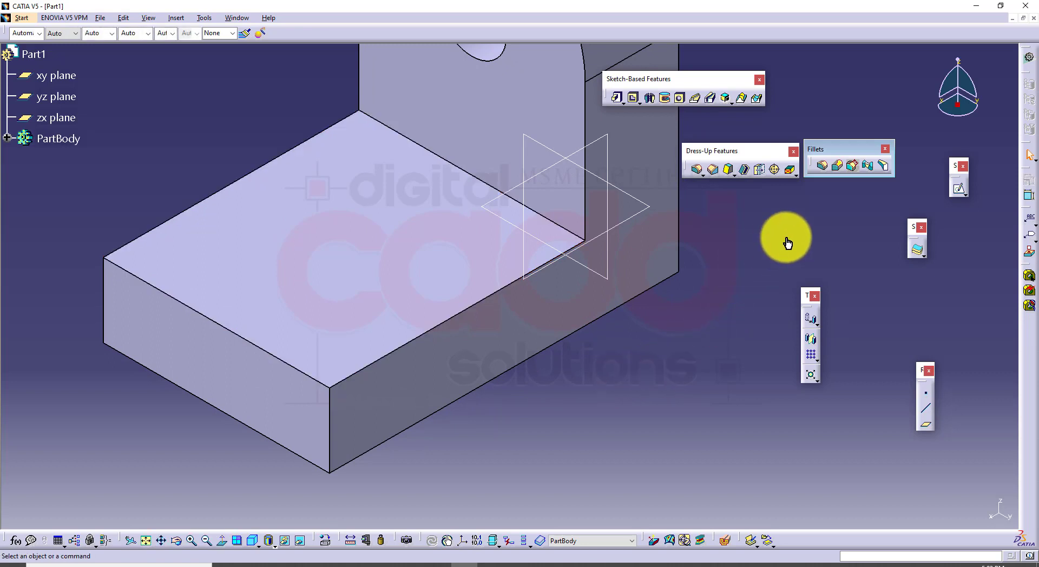
Create a 10 mm edge fillet along the front upper edge of the base
{"action": "left_click", "coordinate": [822, 171]}
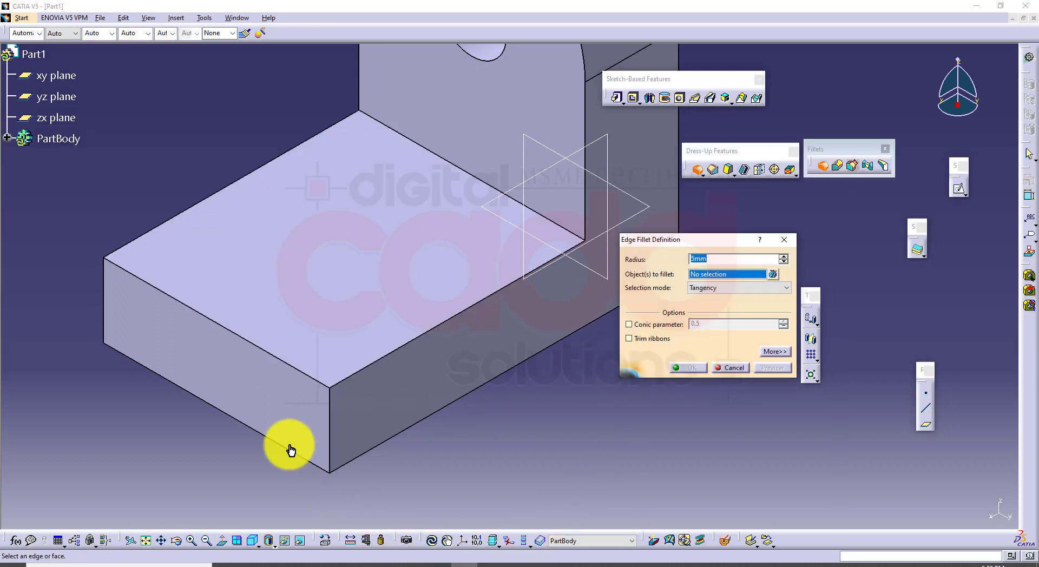
{"action": "left_click", "coordinate": [282, 368]}
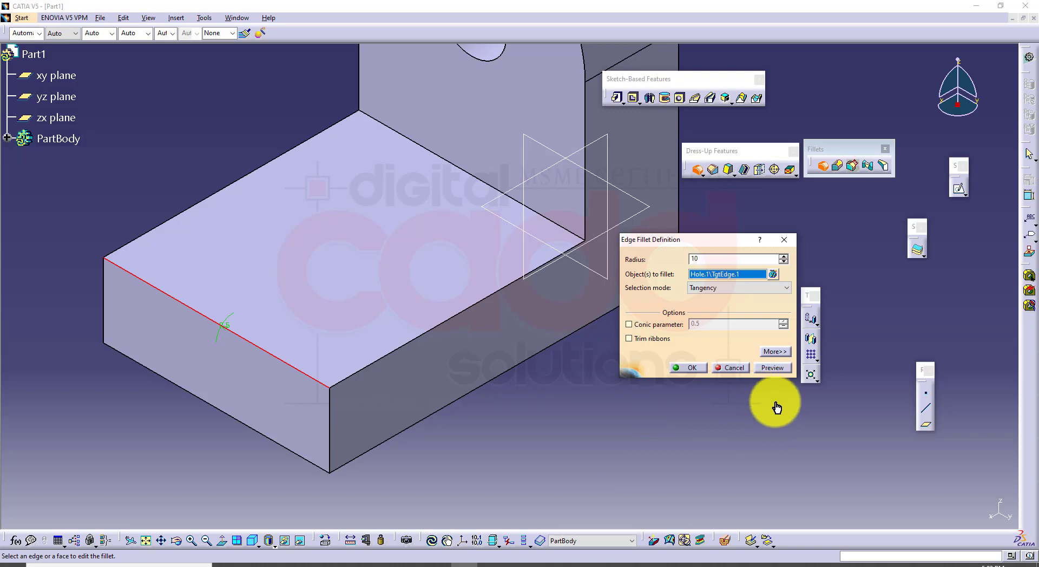
{"action": "type", "text": "10"}
{"action": "left_click", "coordinate": [769, 368]}
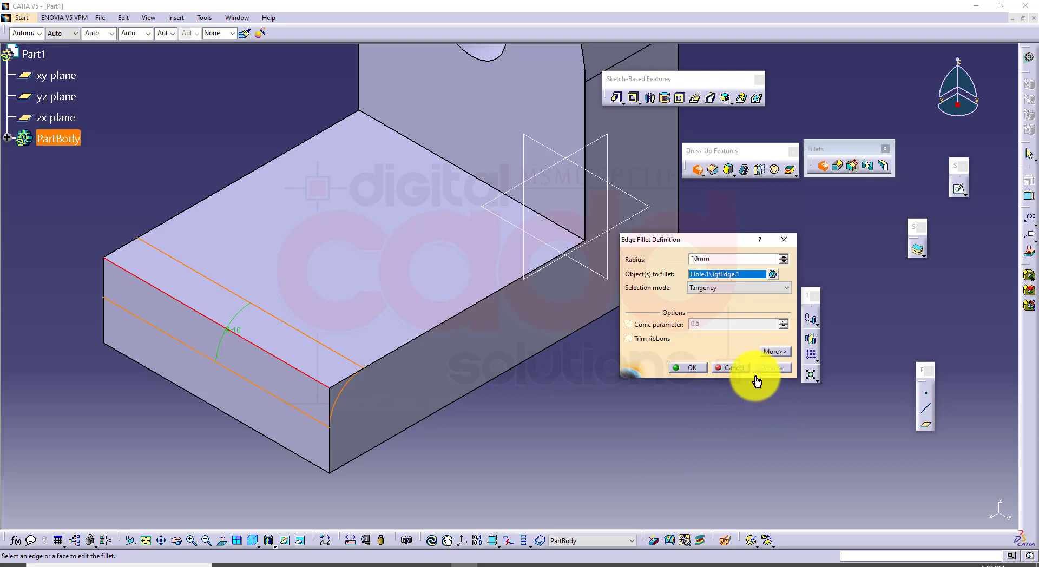
{"action": "left_click", "coordinate": [689, 369]}
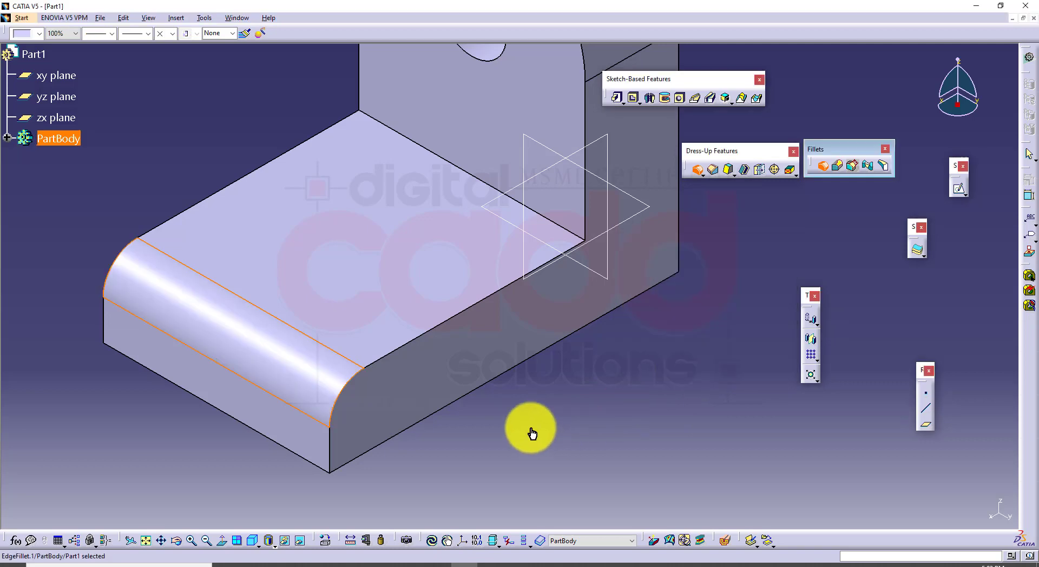
Edit the front edge fillet to use the zx plane as its limiting element, and preview and apply it
{"action": "middle_click_drag", "start_coordinate": [531, 429], "coordinate": [497, 418]}
{"action": "left_click", "coordinate": [485, 382]}
{"action": "middle_click_drag", "start_coordinate": [481, 355], "coordinate": [510, 302]}
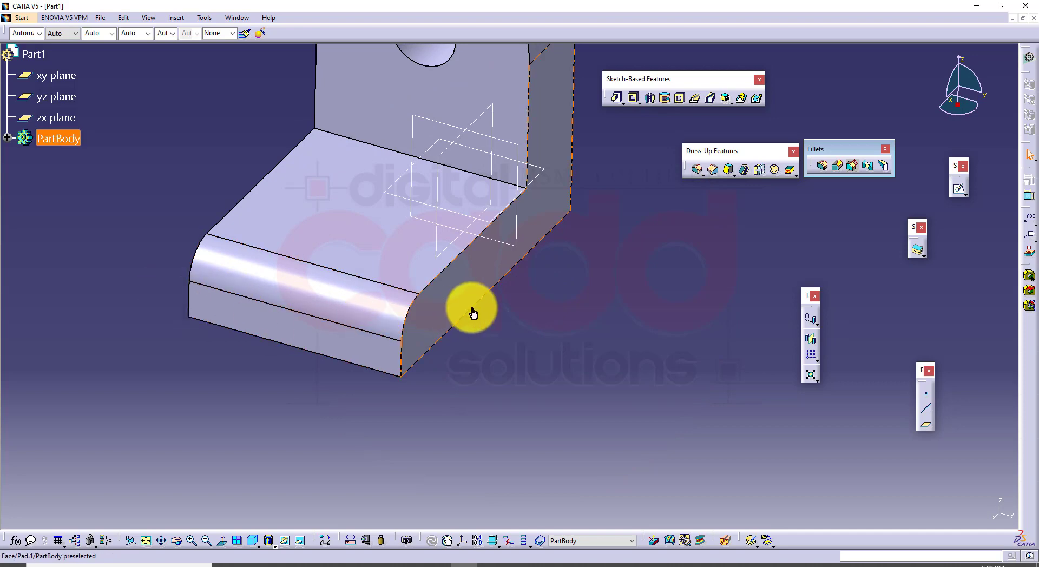
{"action": "middle_click_drag", "start_coordinate": [671, 276], "coordinate": [617, 330]}
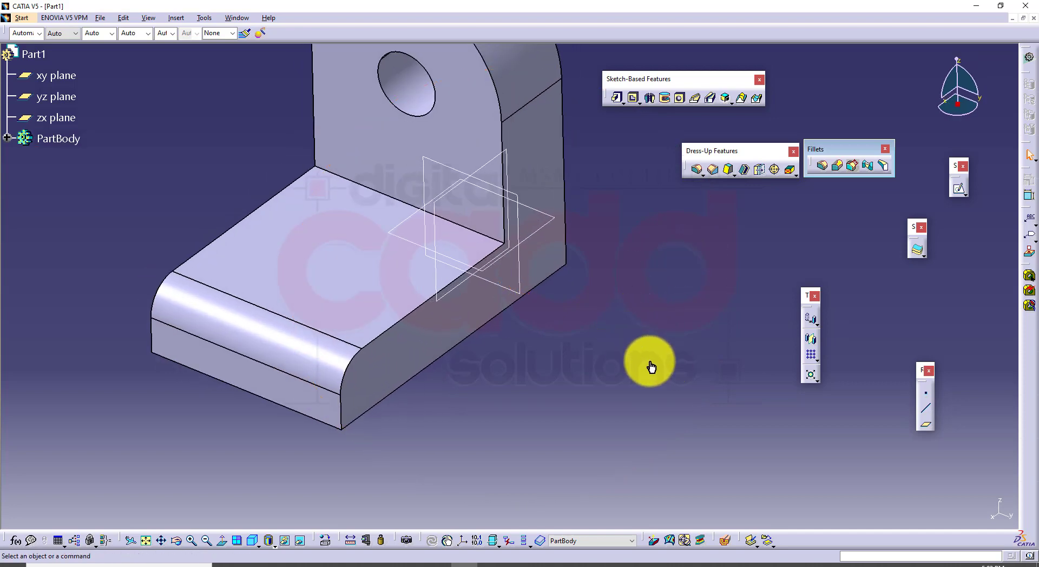
{"action": "middle_click_drag", "start_coordinate": [482, 375], "coordinate": [614, 301]}
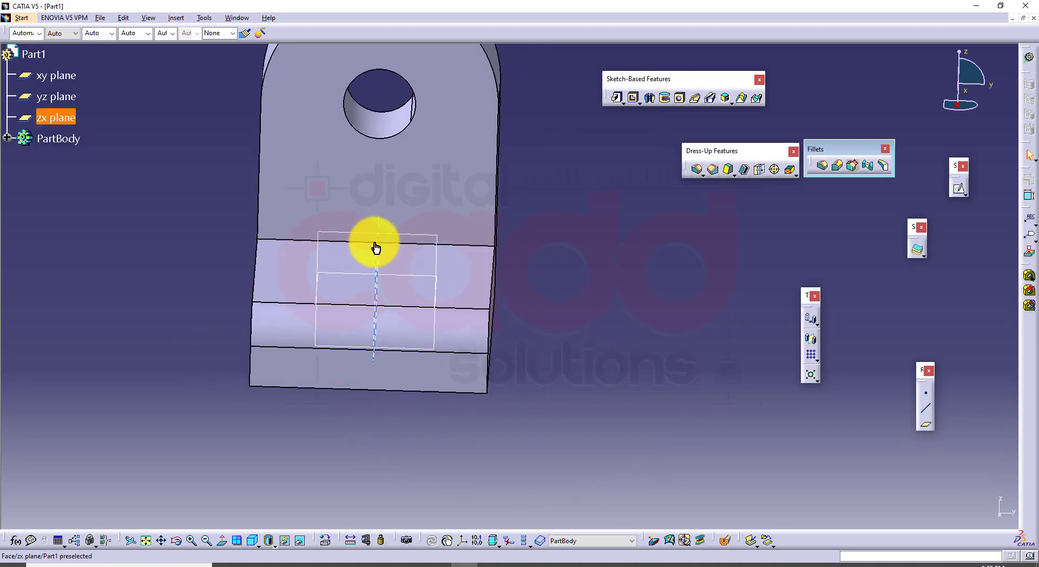
{"action": "middle_click_drag", "start_coordinate": [561, 297], "coordinate": [474, 368]}
{"action": "double_click", "coordinate": [312, 384]}
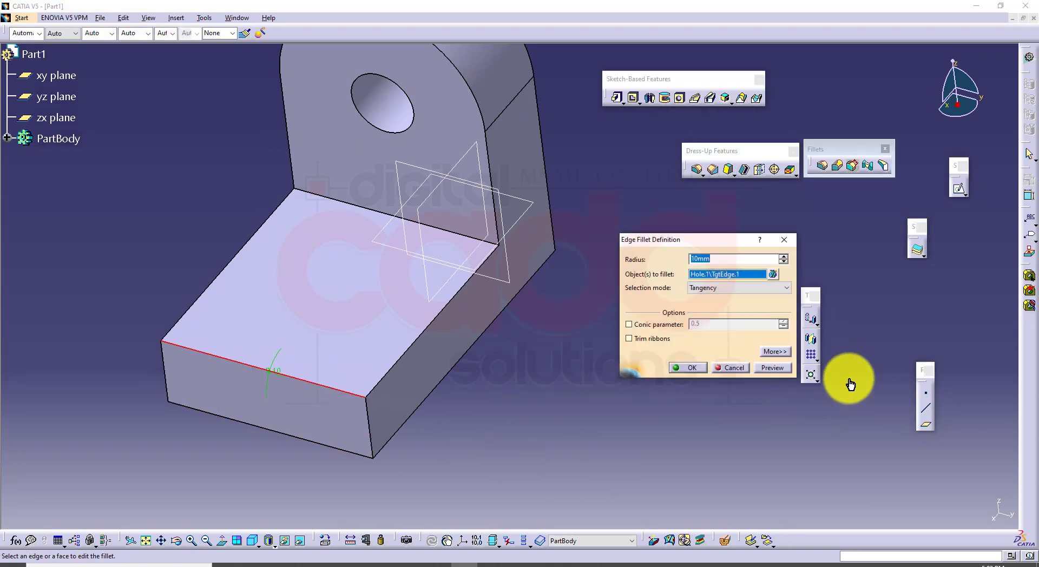
{"action": "left_click", "coordinate": [773, 352]}
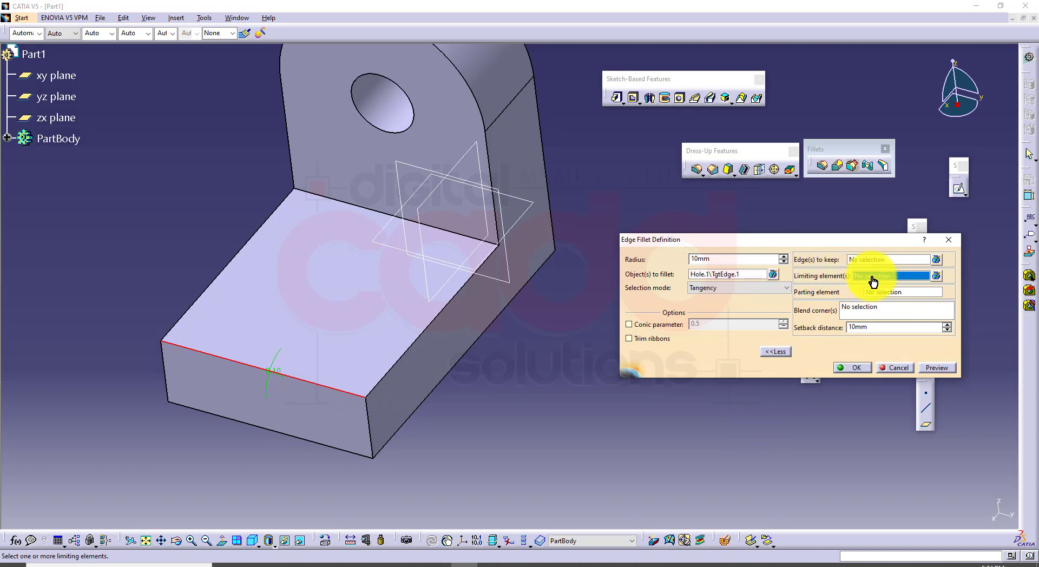
{"action": "left_click", "coordinate": [471, 154]}
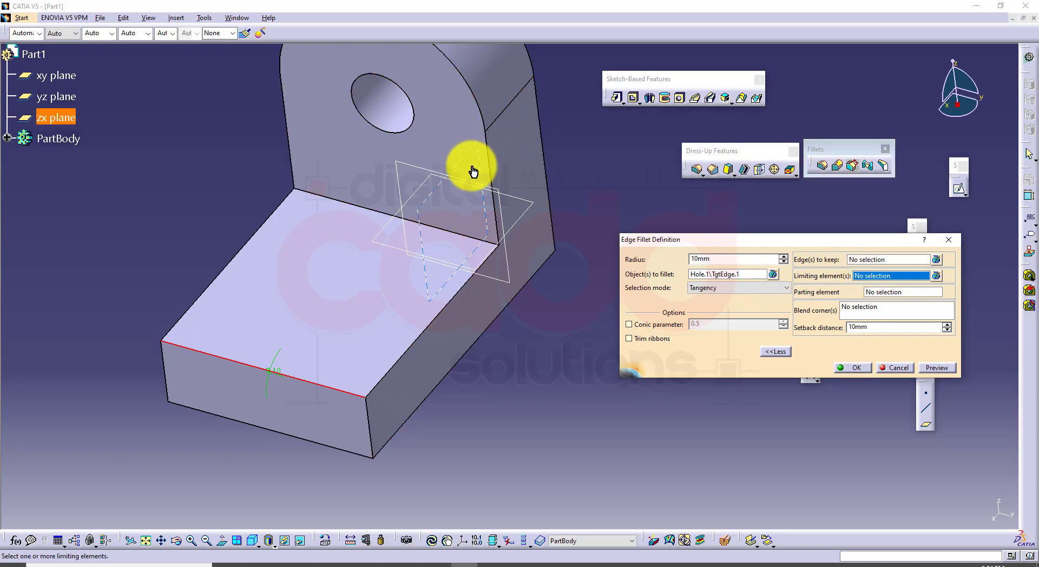
{"action": "middle_click_drag", "start_coordinate": [471, 375], "coordinate": [508, 325]}
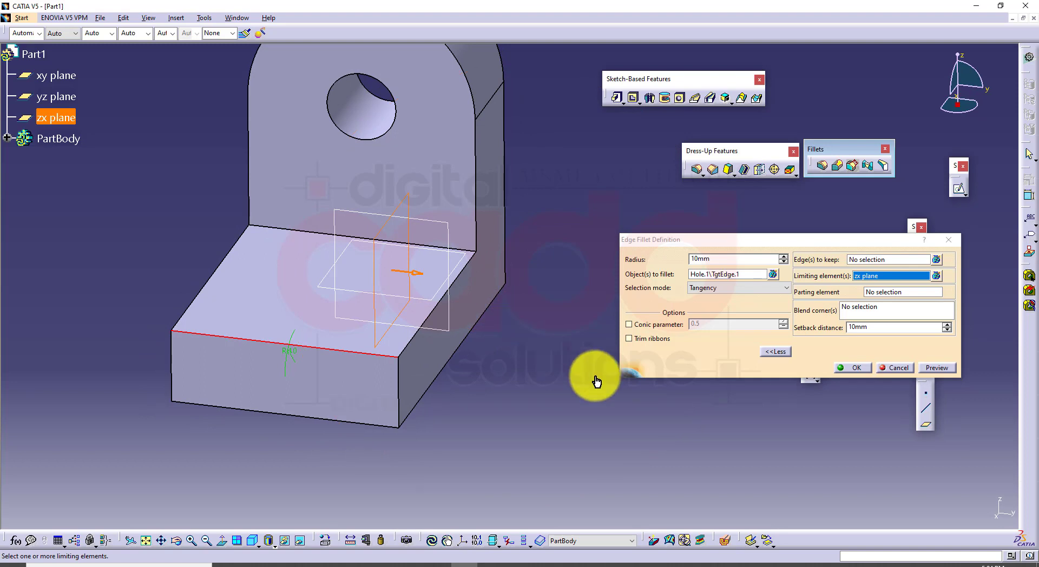
{"action": "left_click", "coordinate": [934, 368]}
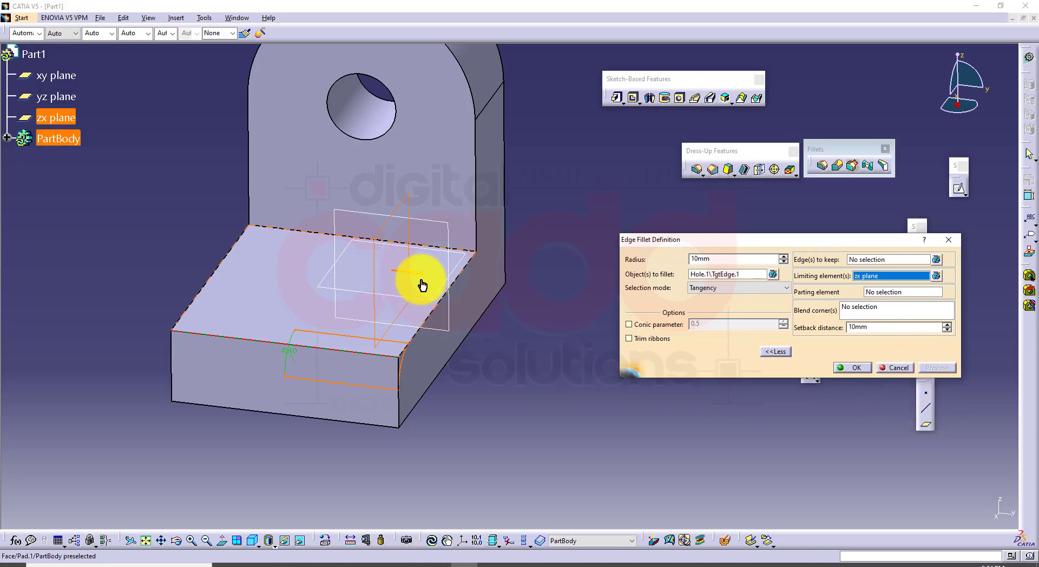
{"action": "left_click", "coordinate": [856, 368]}
Edit the limited fillet again and reverse the zx plane's limiting direction so the other half of the front edge is rounded
{"action": "middle_click_drag", "start_coordinate": [563, 306], "coordinate": [540, 377]}
{"action": "left_click", "coordinate": [292, 400]}
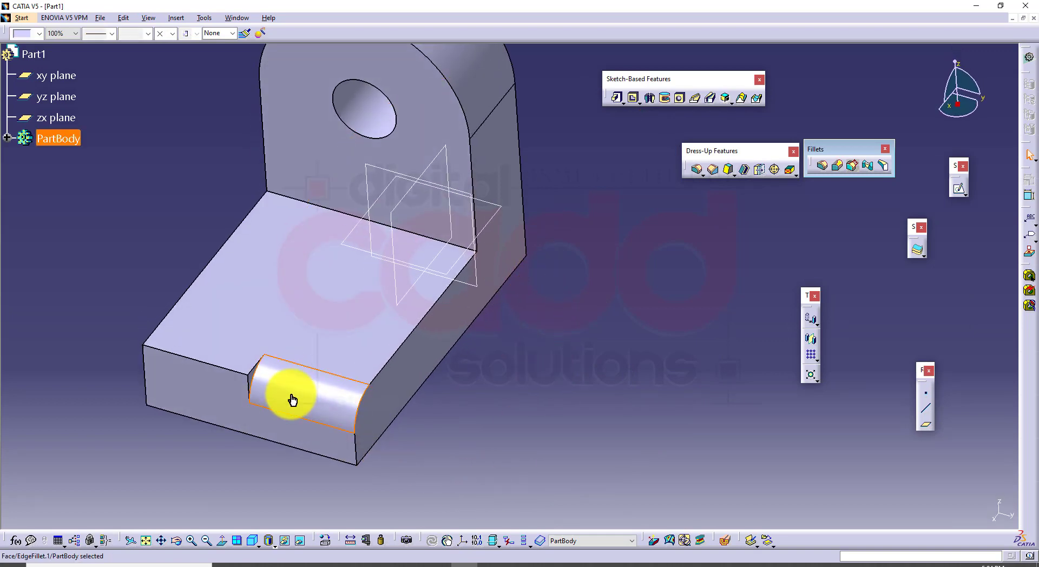
{"action": "double_click", "coordinate": [292, 399]}
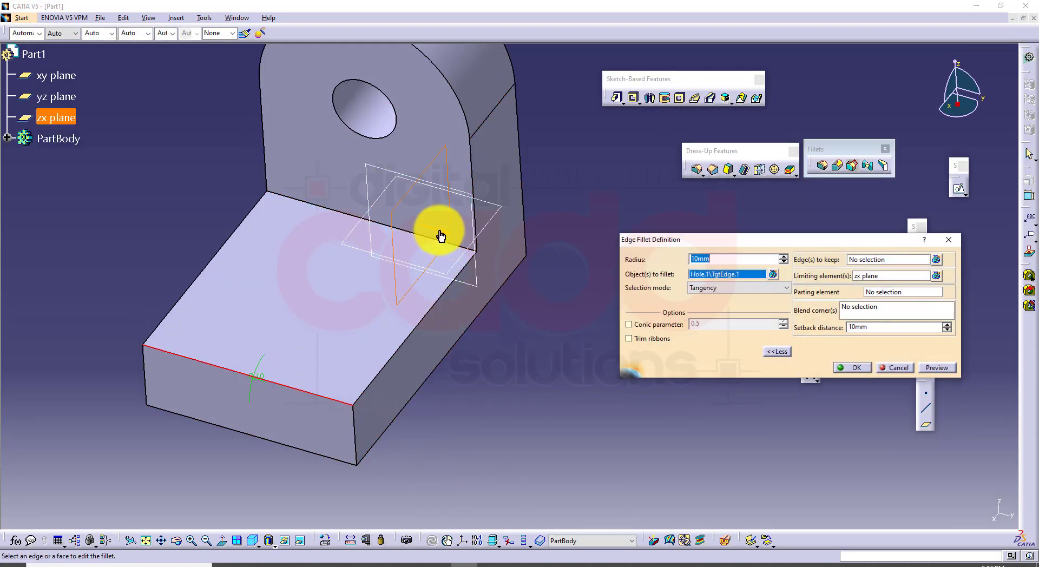
{"action": "left_click", "coordinate": [836, 371]}
{"action": "left_click", "coordinate": [839, 372]}
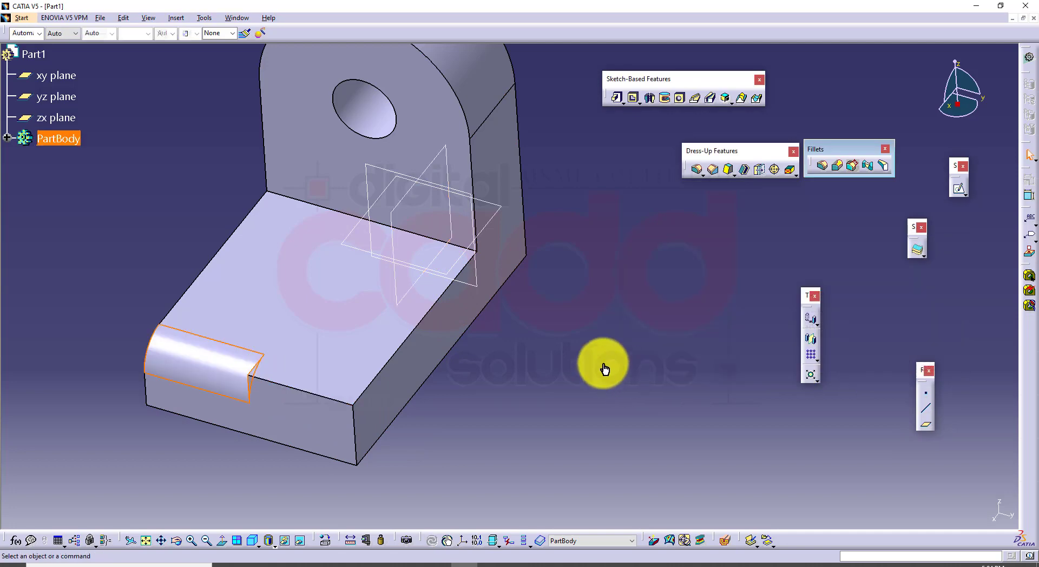
{"action": "middle_click_drag", "start_coordinate": [602, 366], "coordinate": [520, 334]}
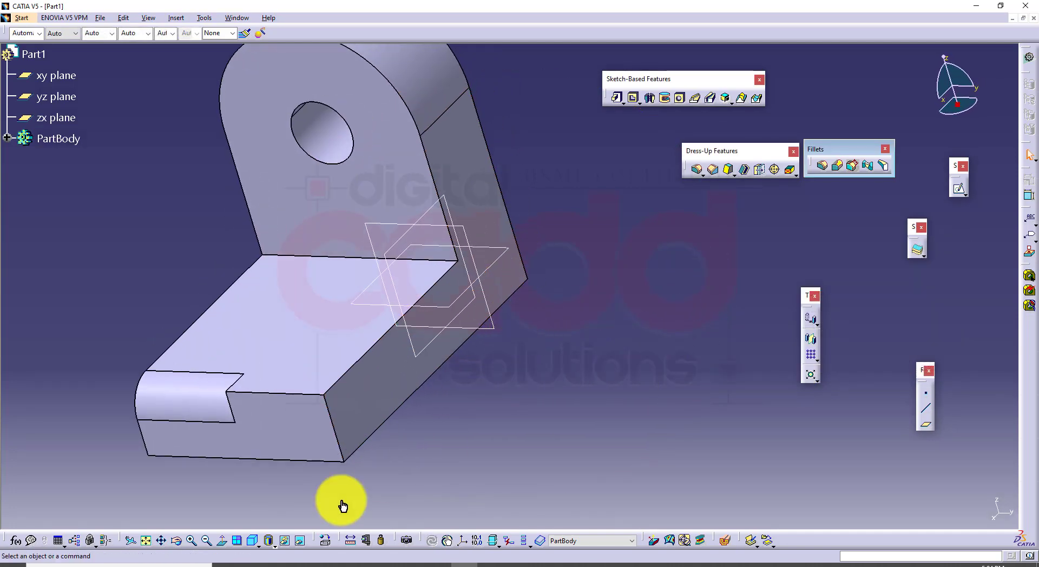
Edit the full-length 10 mm front edge fillet and apply it with the zx plane as its limiting element
{"action": "left_click", "coordinate": [255, 544]}
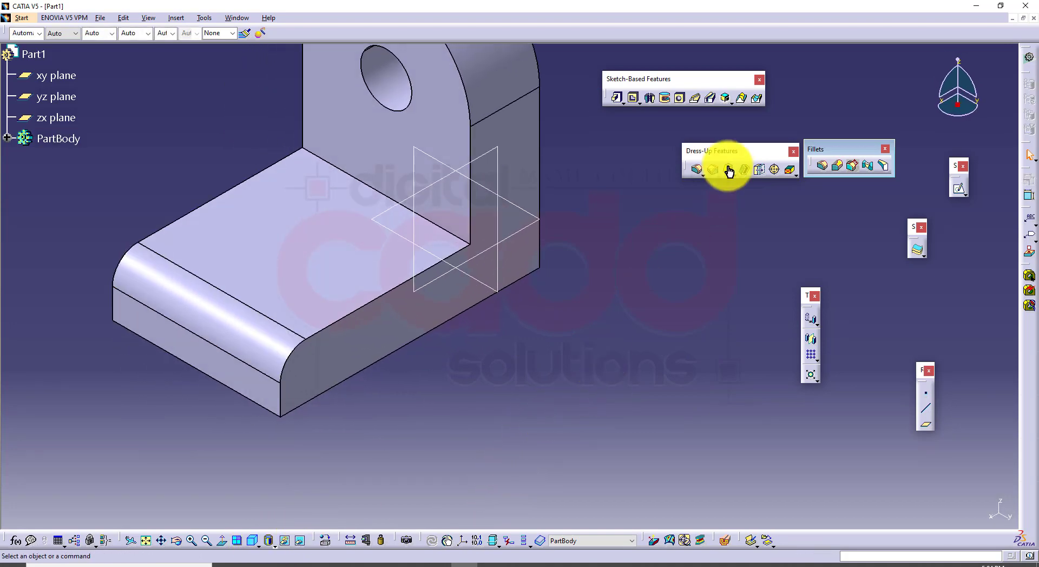
{"action": "double_click", "coordinate": [249, 340]}
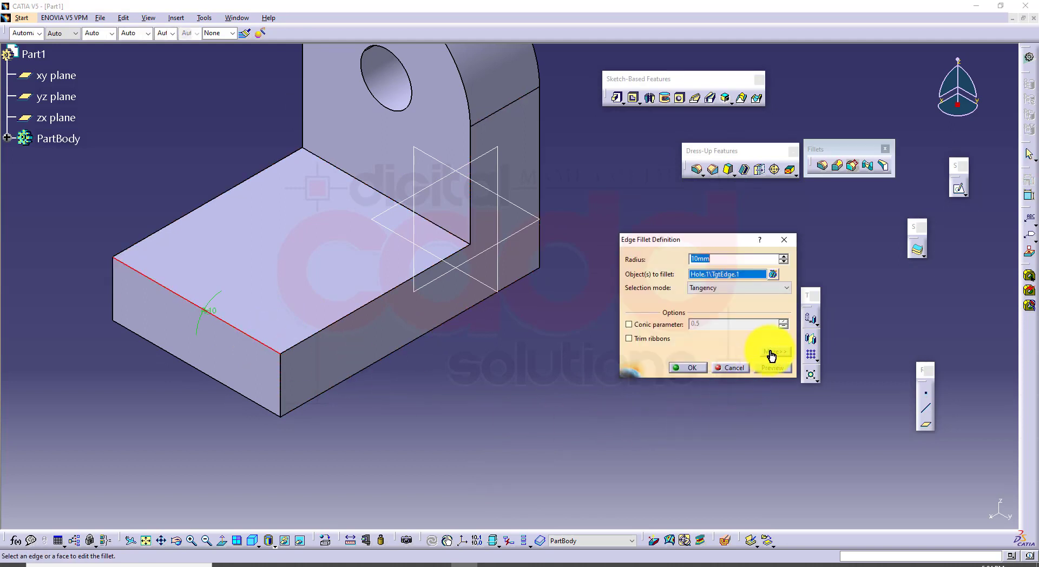
{"action": "left_click", "coordinate": [774, 352]}
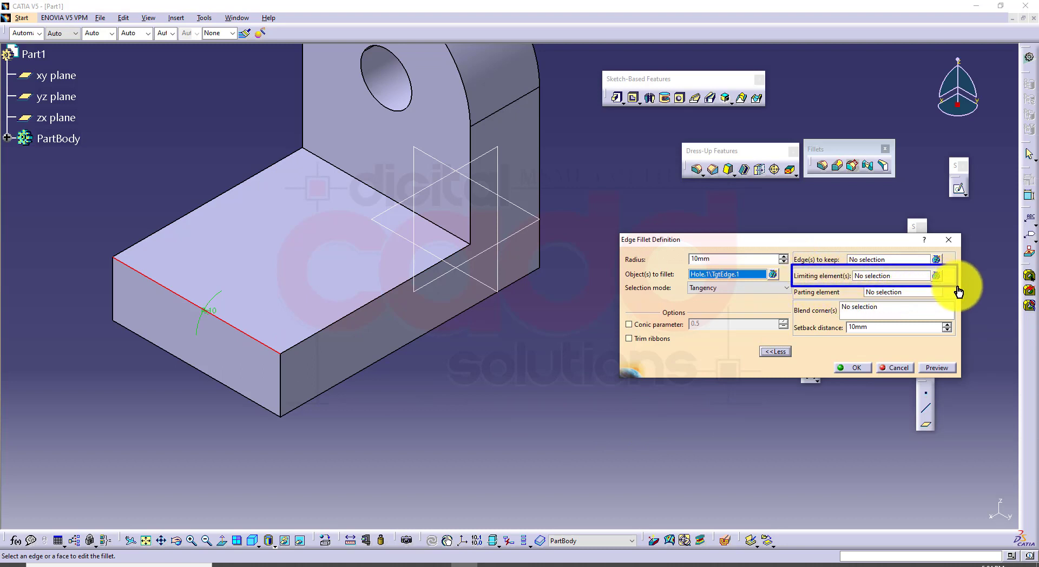
{"action": "left_click", "coordinate": [879, 283]}
{"action": "left_click", "coordinate": [881, 282]}
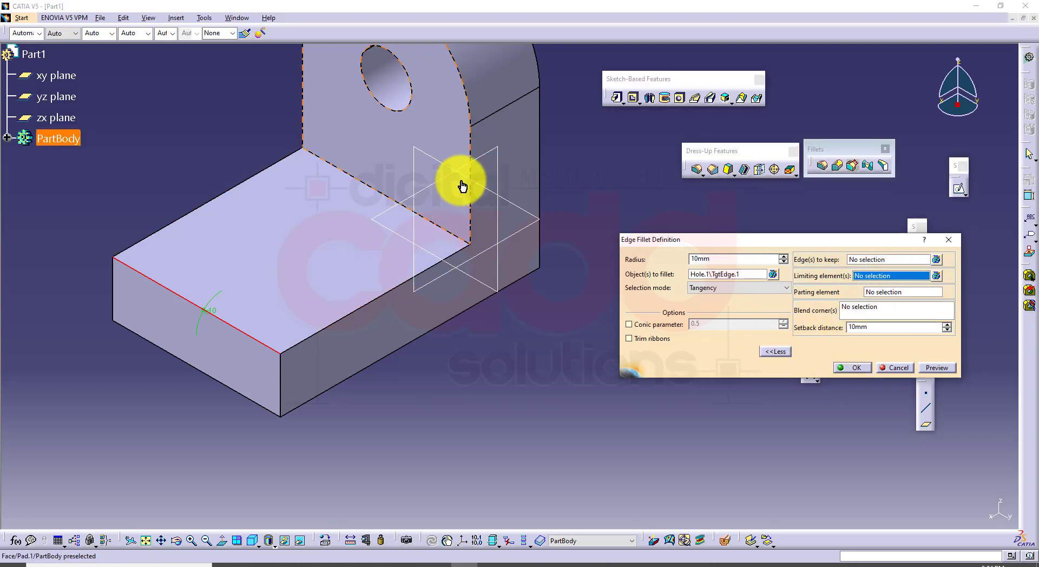
{"action": "left_click", "coordinate": [482, 157]}
{"action": "middle_click_drag", "start_coordinate": [462, 244], "coordinate": [584, 232]}
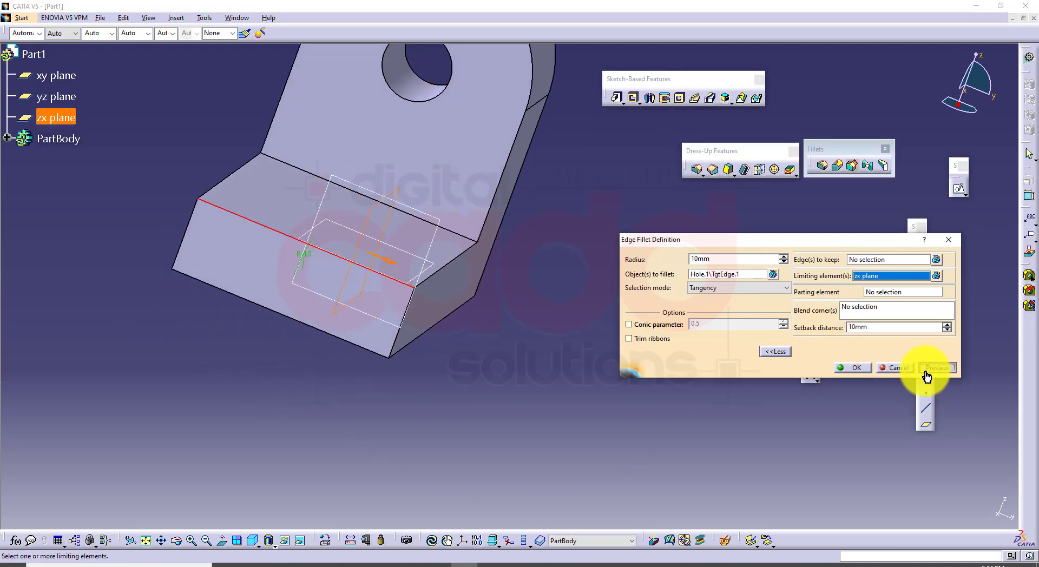
{"action": "left_click", "coordinate": [853, 368]}
{"action": "middle_click_drag", "start_coordinate": [559, 286], "coordinate": [429, 419]}
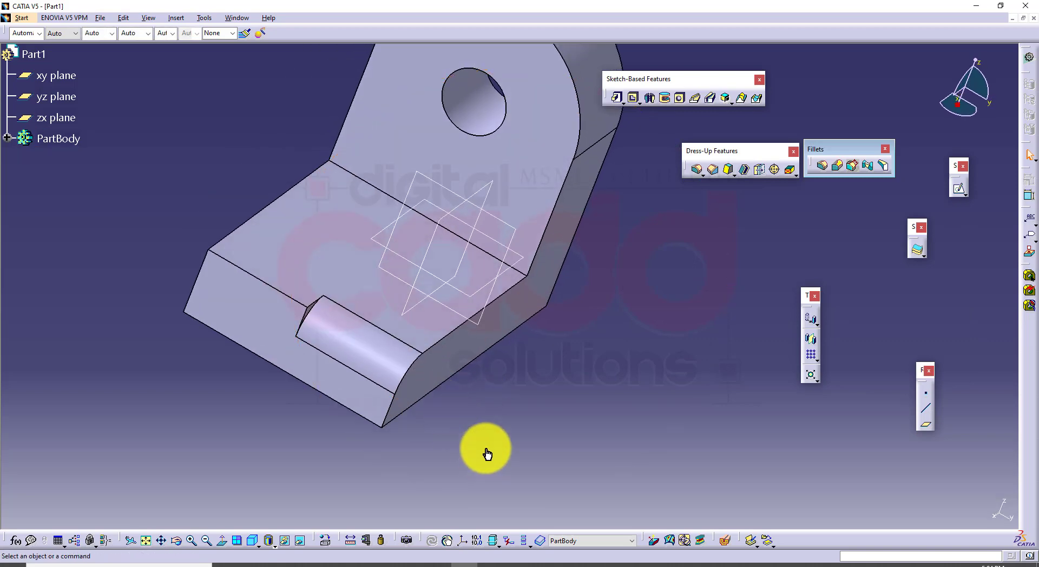
Undo the zx plane limit and the 10 mm fillet so the base's front upper edge is sharp
{"action": "key", "text": "ctrl+z"}
{"action": "key", "text": "ctrl+z"}
{"action": "key", "text": "ctrl+z"}
{"action": "middle_click_drag", "start_coordinate": [599, 288], "coordinate": [529, 270]}
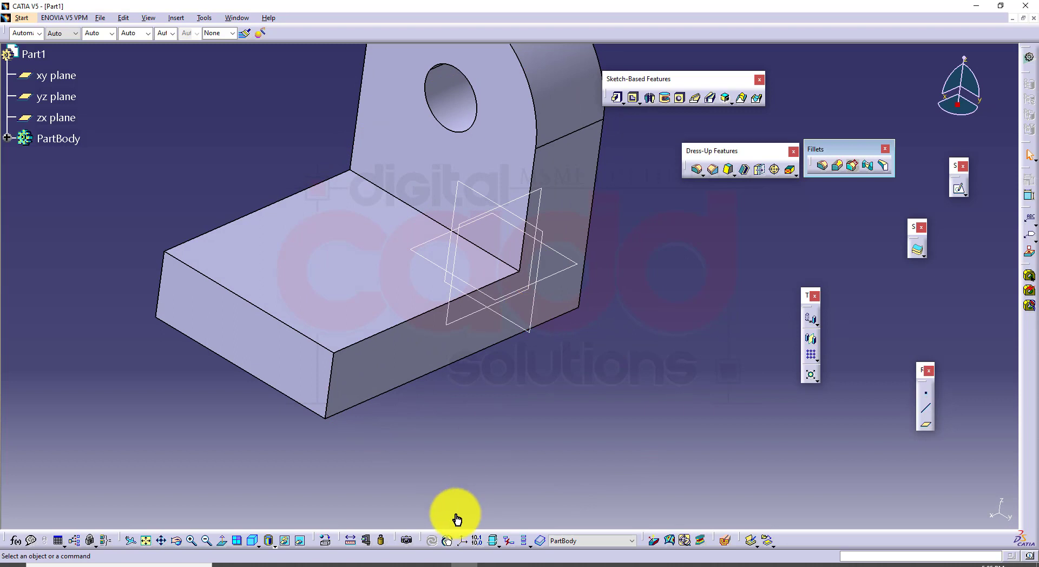
{"action": "left_click", "coordinate": [252, 544]}
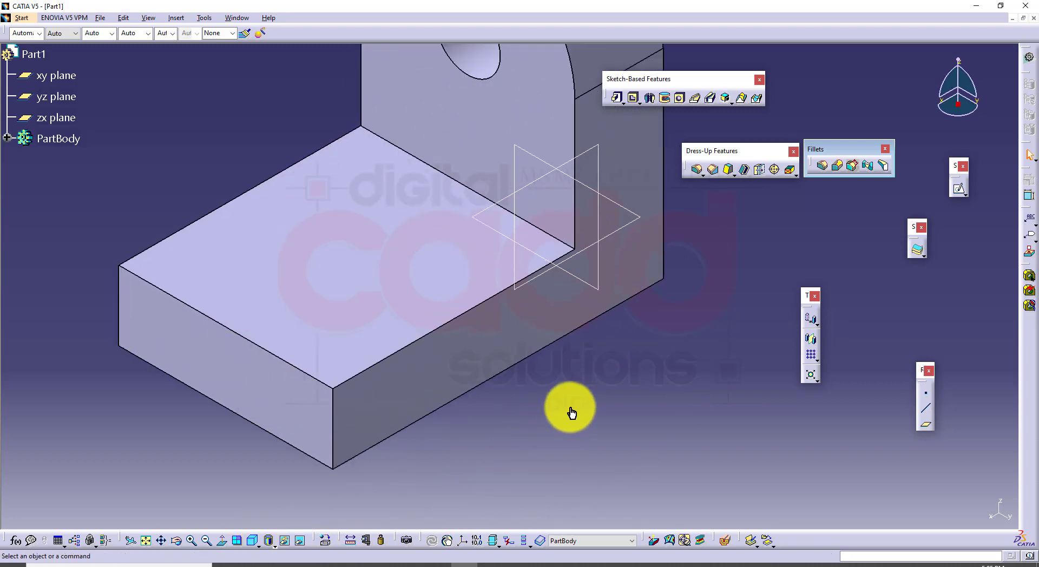
Create a coordinate point on the front upper edge, offset Y 20 mm from the base's far corner vertex
{"action": "left_click", "coordinate": [927, 398]}
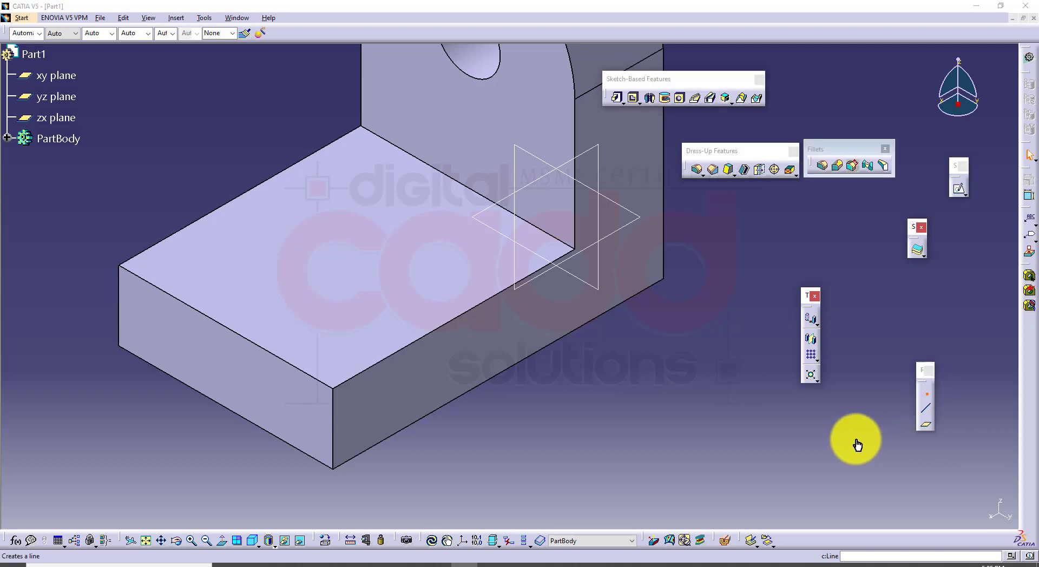
{"action": "left_click", "coordinate": [117, 267]}
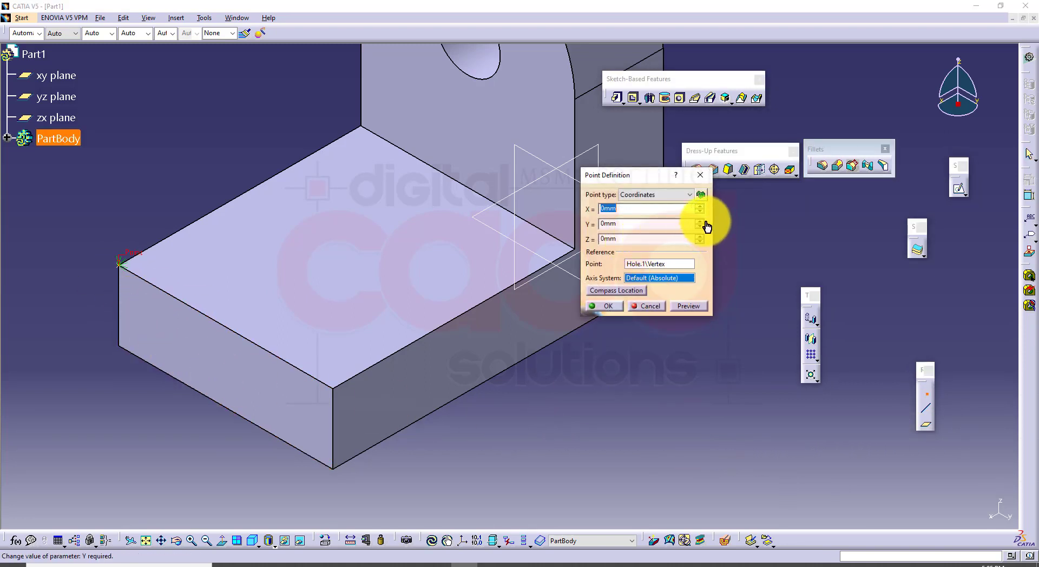
{"action": "left_click_drag", "start_coordinate": [693, 224], "coordinate": [595, 209]}
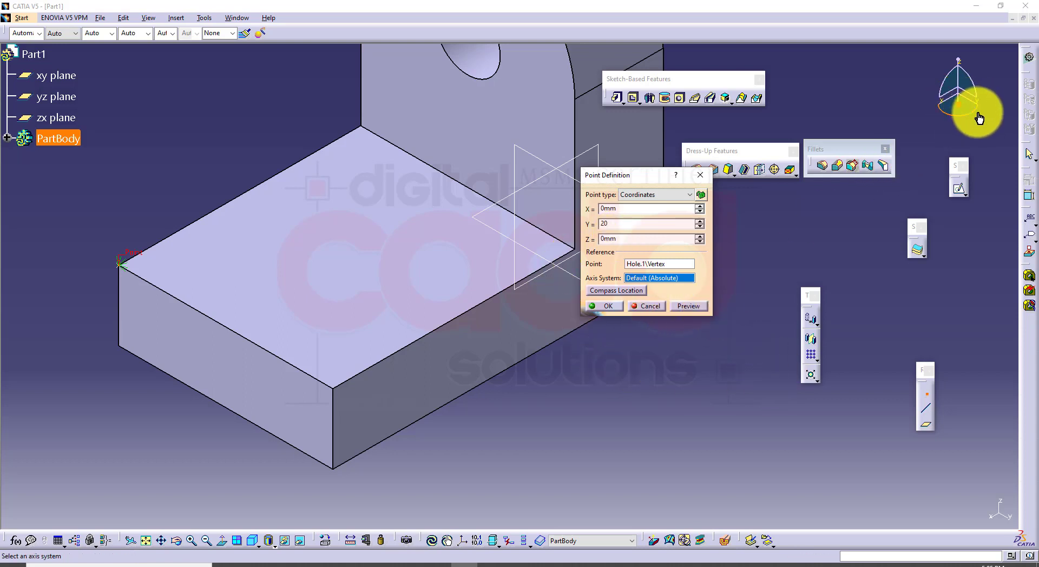
{"action": "left_click", "coordinate": [682, 307]}
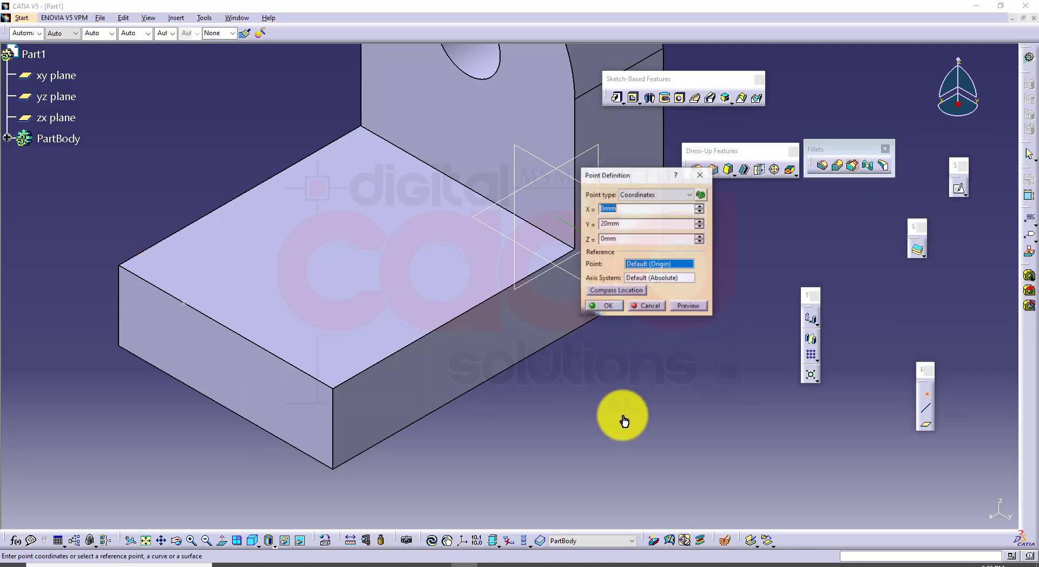
Create a second coordinate point on the front upper edge, offset Y -20 mm from the near corner vertex, and end point creation
{"action": "left_click", "coordinate": [334, 390]}
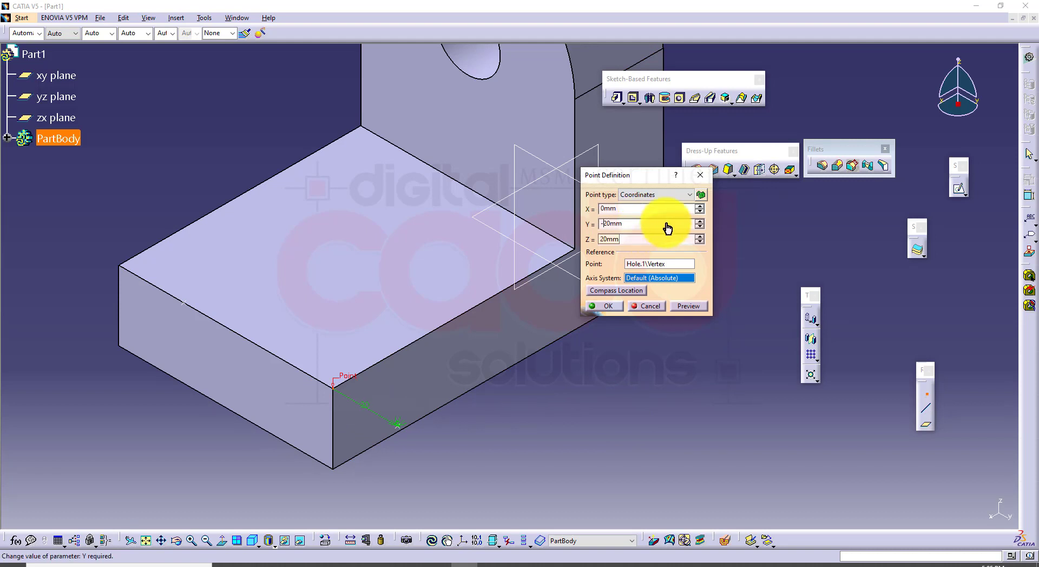
{"action": "left_click", "coordinate": [607, 306]}
{"action": "left_click", "coordinate": [651, 308]}
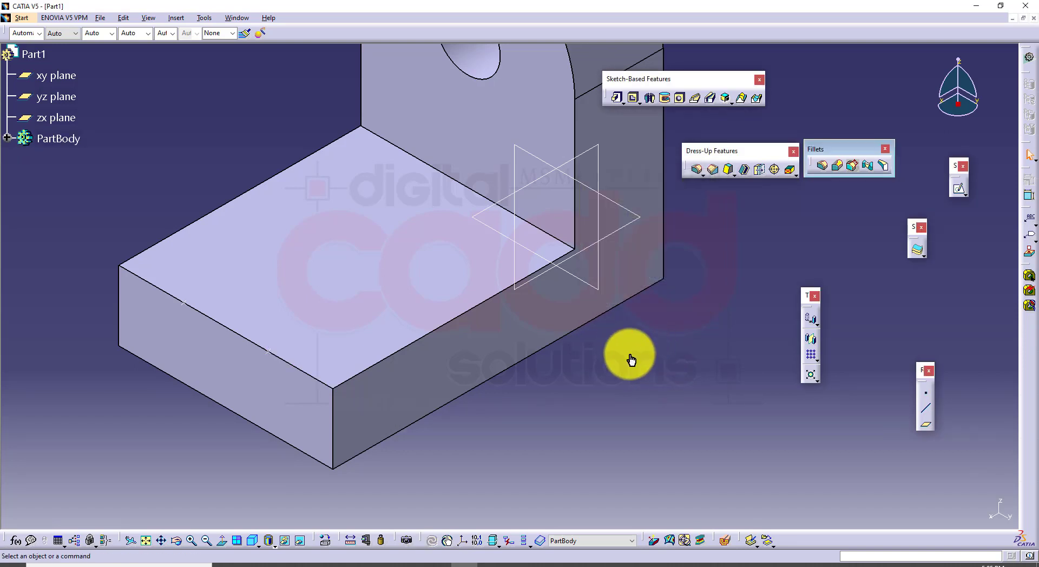
{"action": "middle_click_drag", "start_coordinate": [596, 378], "coordinate": [638, 343]}
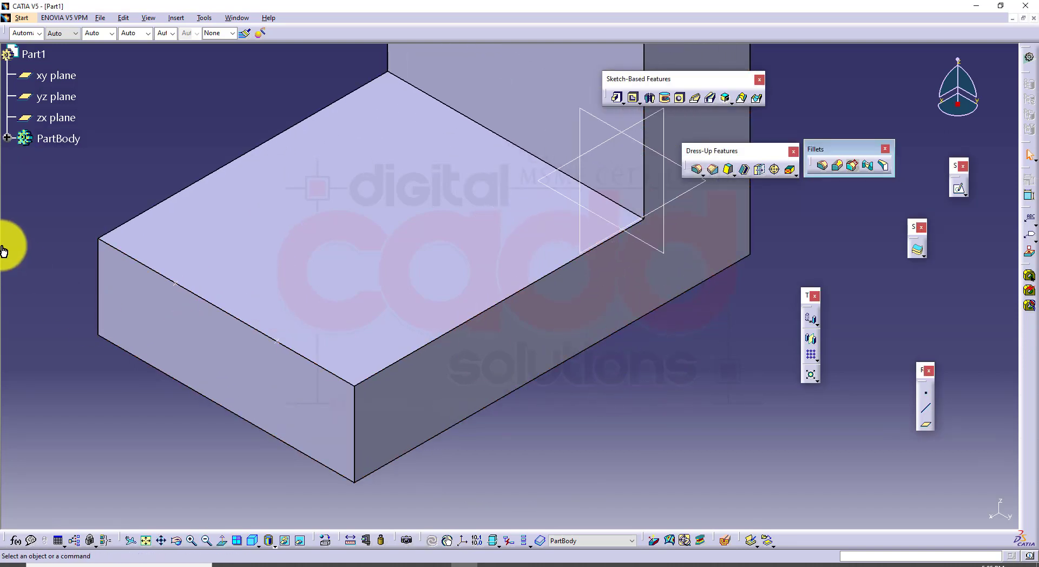
{"action": "middle_click_drag", "start_coordinate": [564, 417], "coordinate": [526, 425]}
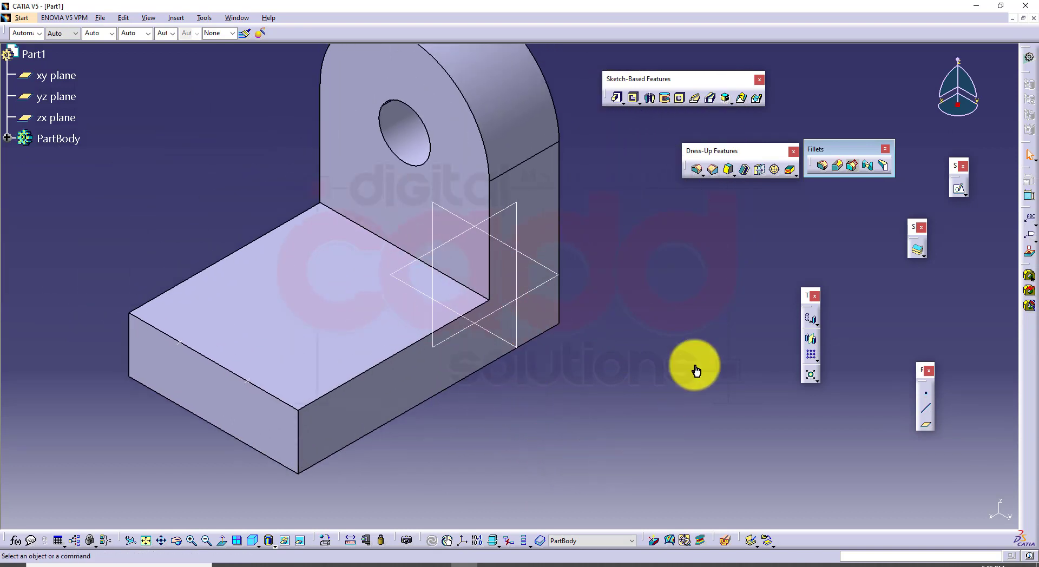
Start an edge fillet on the base's front upper edge with a 10 mm radius and preview it
{"action": "left_click", "coordinate": [823, 166]}
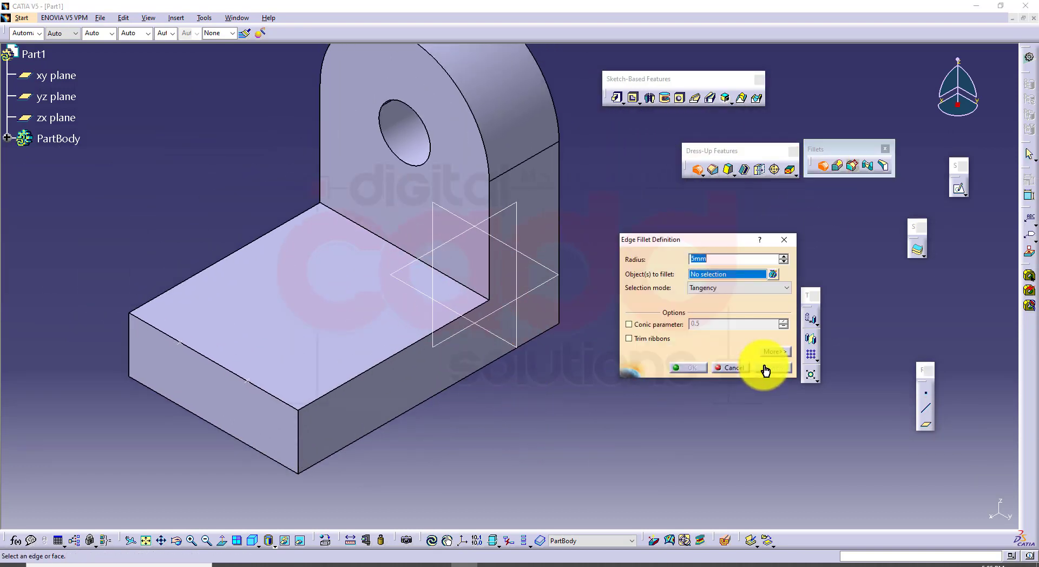
{"action": "left_click", "coordinate": [199, 355]}
{"action": "middle_click_drag", "start_coordinate": [430, 457], "coordinate": [470, 408], "text": "ctrl"}
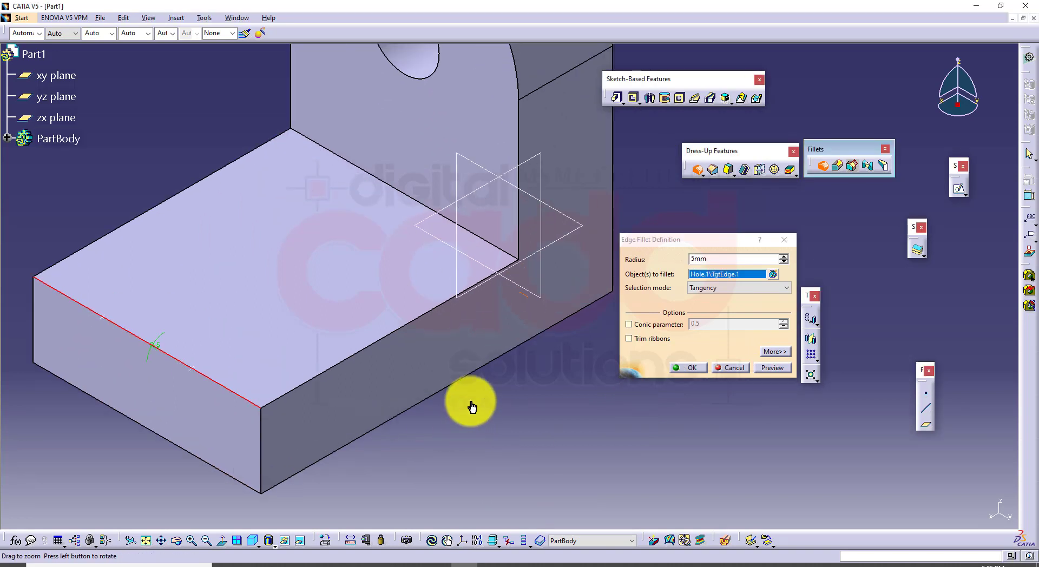
{"action": "left_click", "coordinate": [729, 269]}
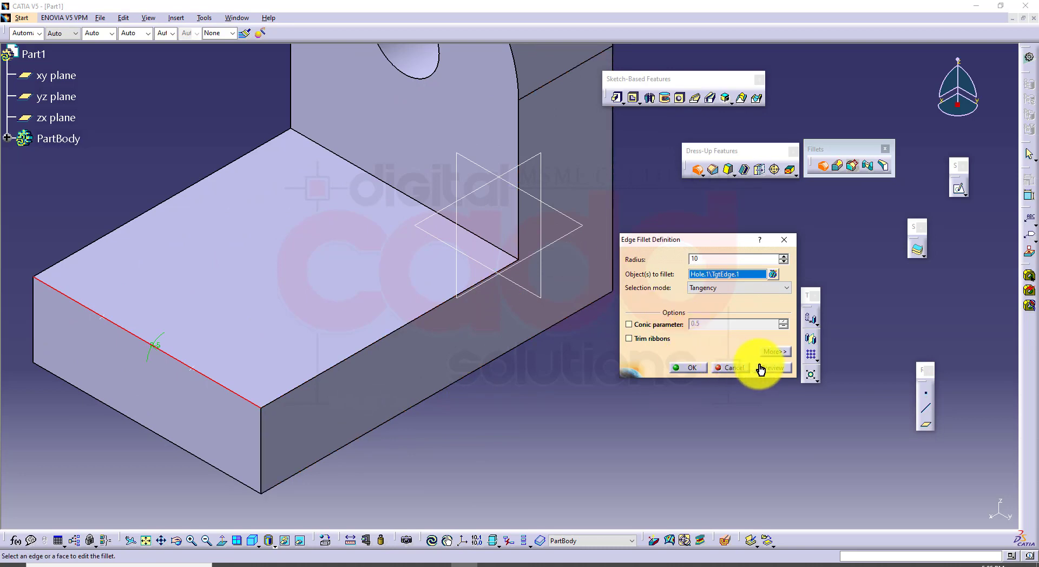
{"action": "middle_click_drag", "start_coordinate": [371, 348], "coordinate": [223, 348], "text": "ctrl"}
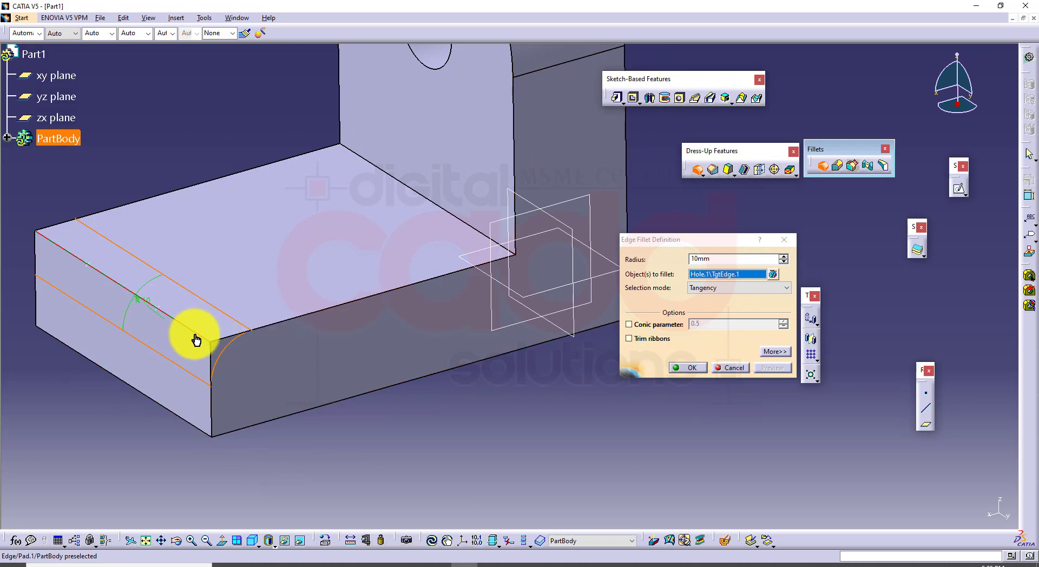
{"action": "middle_click_drag", "start_coordinate": [525, 317], "coordinate": [550, 333], "text": "ctrl"}
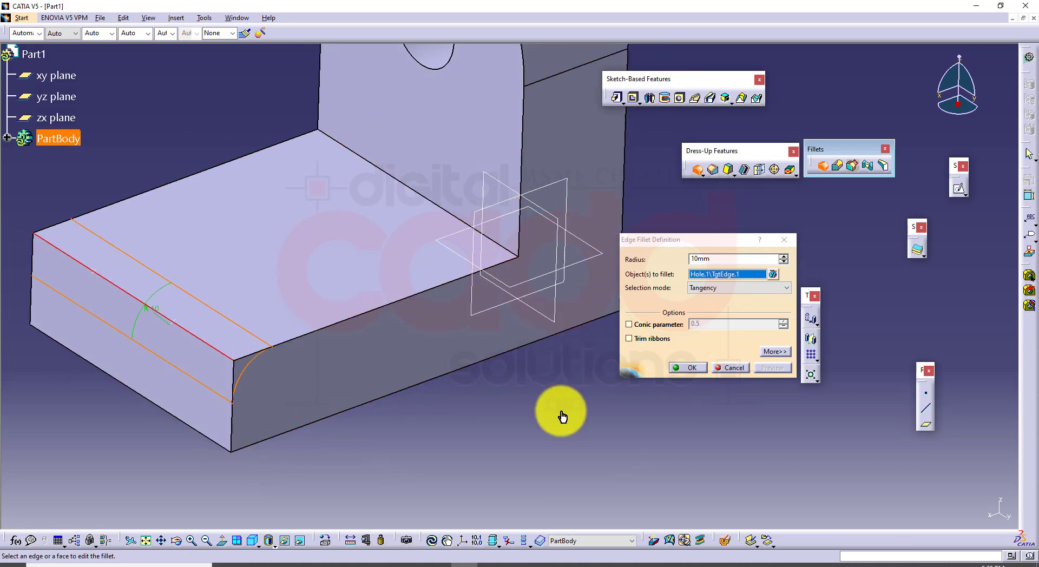
Set the first point on the front edge as the fillet's limiting element and try to add the second point
{"action": "left_click", "coordinate": [775, 352]}
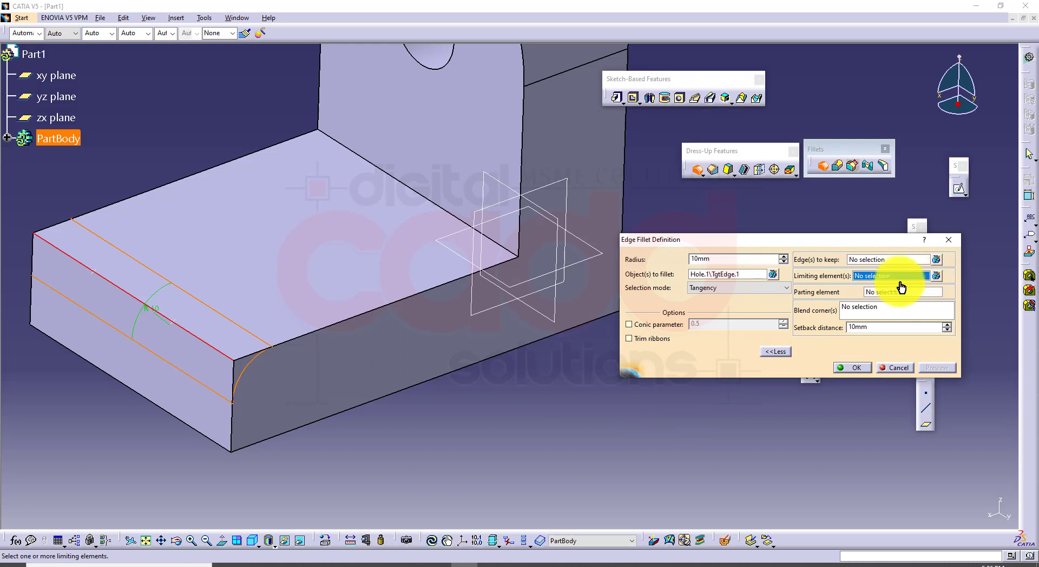
{"action": "left_click", "coordinate": [96, 277]}
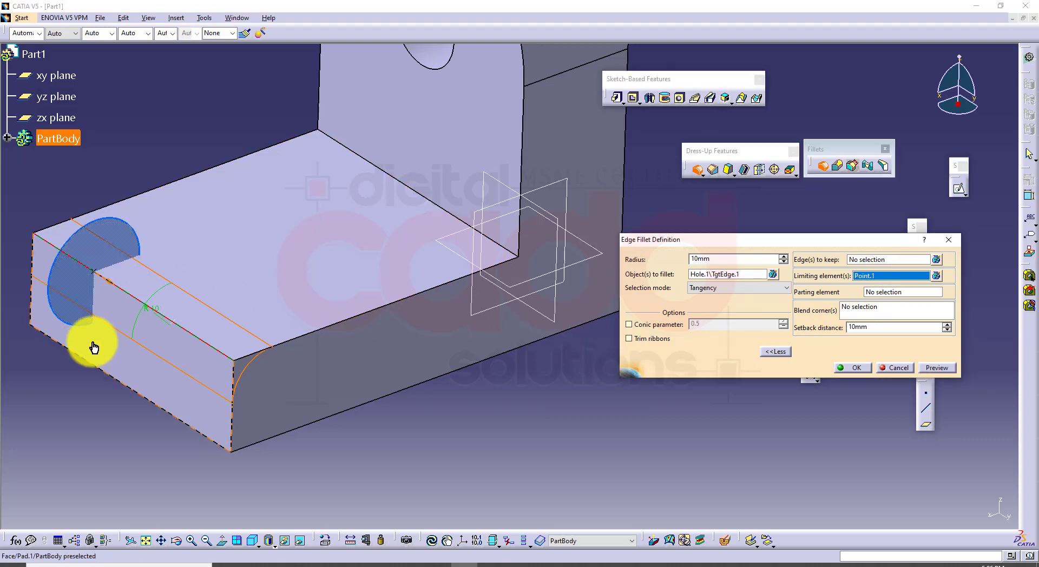
{"action": "left_click", "coordinate": [174, 319]}
{"action": "middle_click_drag", "start_coordinate": [380, 367], "coordinate": [394, 372]}
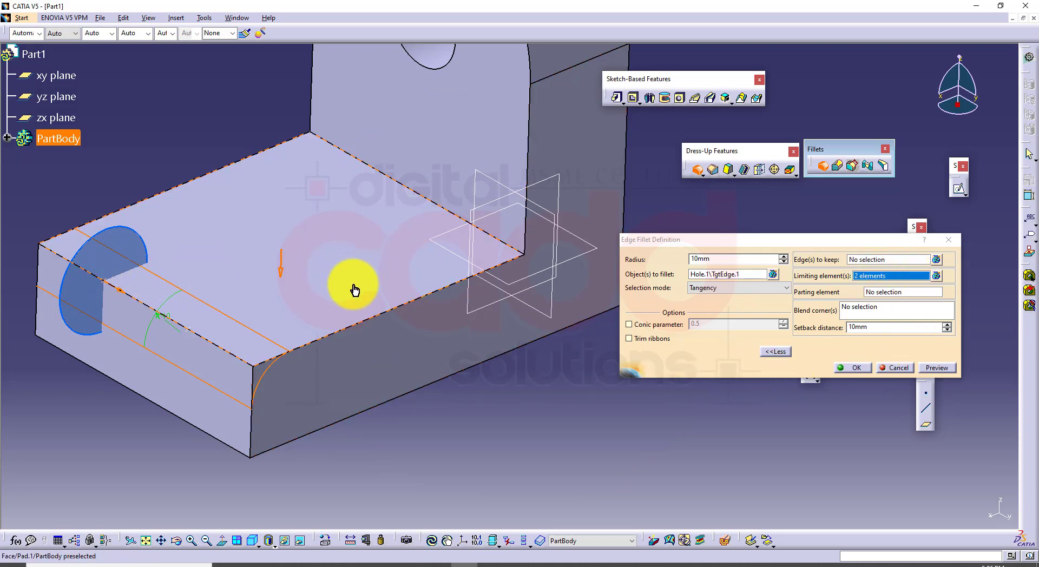
Remove the base's top face from the fillet's list of limiting elements, keeping Point.1
{"action": "right_click", "coordinate": [909, 279]}
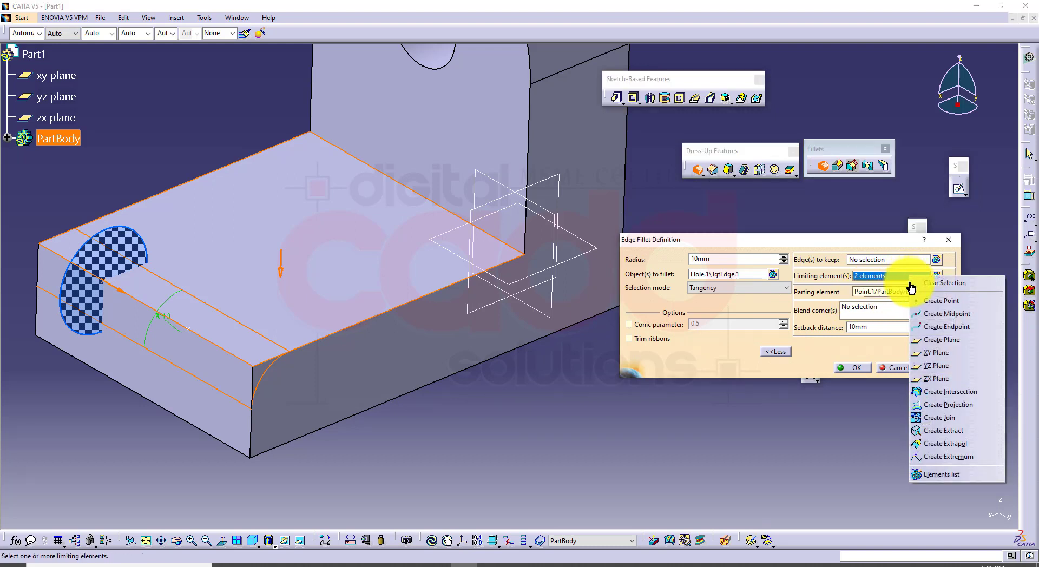
{"action": "left_click", "coordinate": [930, 475]}
{"action": "left_click_drag", "start_coordinate": [958, 433], "coordinate": [721, 308]}
{"action": "left_click", "coordinate": [703, 327]}
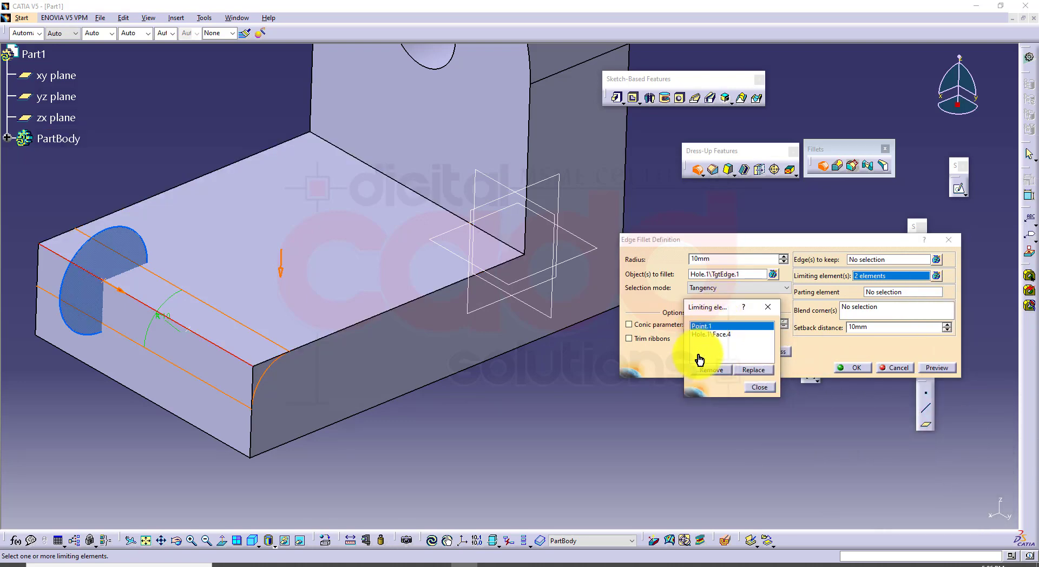
{"action": "left_click", "coordinate": [727, 334]}
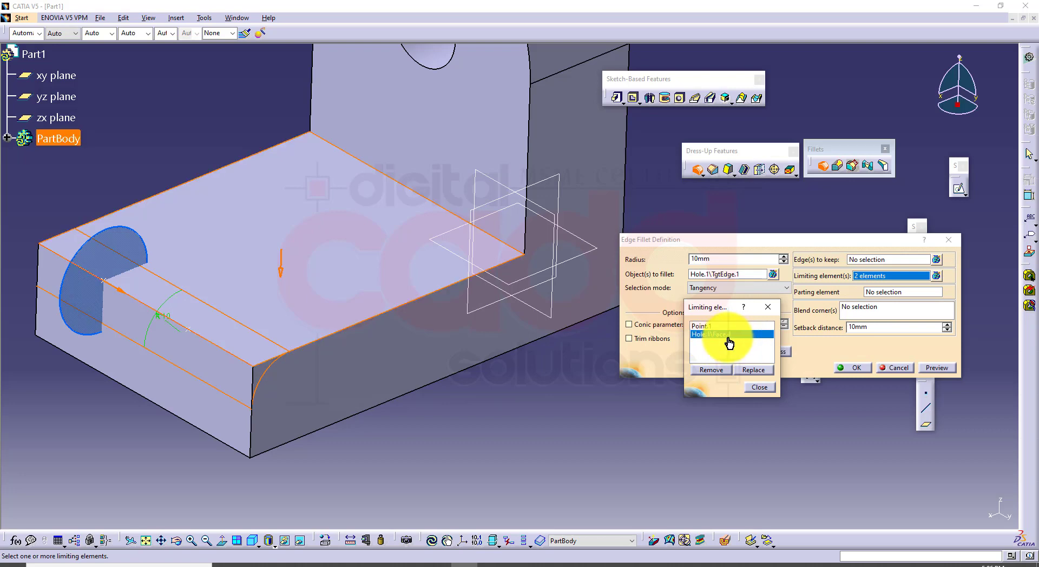
{"action": "left_click", "coordinate": [711, 370]}
{"action": "left_click", "coordinate": [758, 388]}
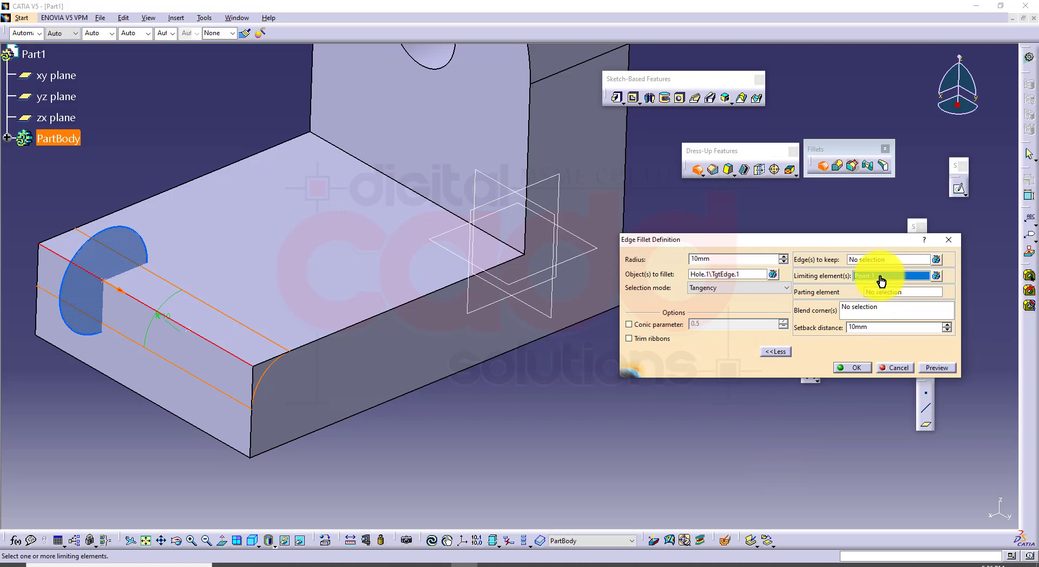
Add the second point on the front edge as a limiting element and try to preview the fillet
{"action": "left_click", "coordinate": [189, 331]}
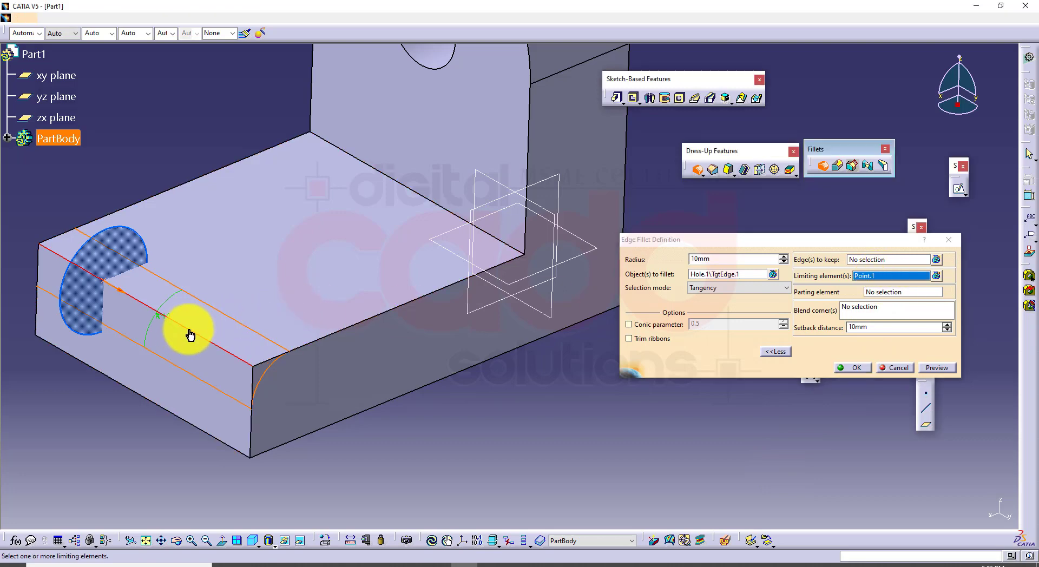
{"action": "middle_click_drag", "start_coordinate": [418, 396], "coordinate": [523, 461]}
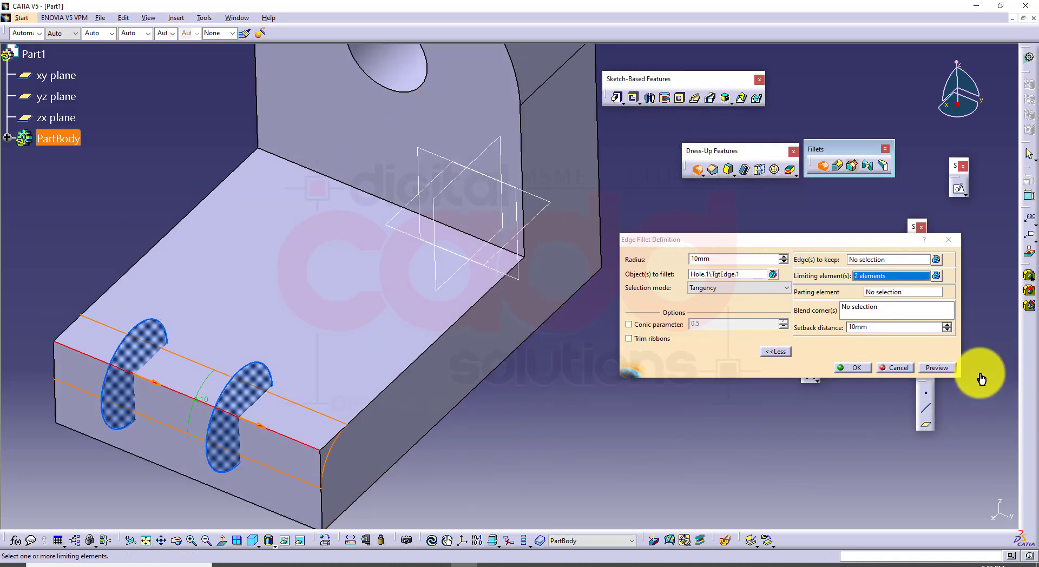
{"action": "left_click", "coordinate": [937, 368]}
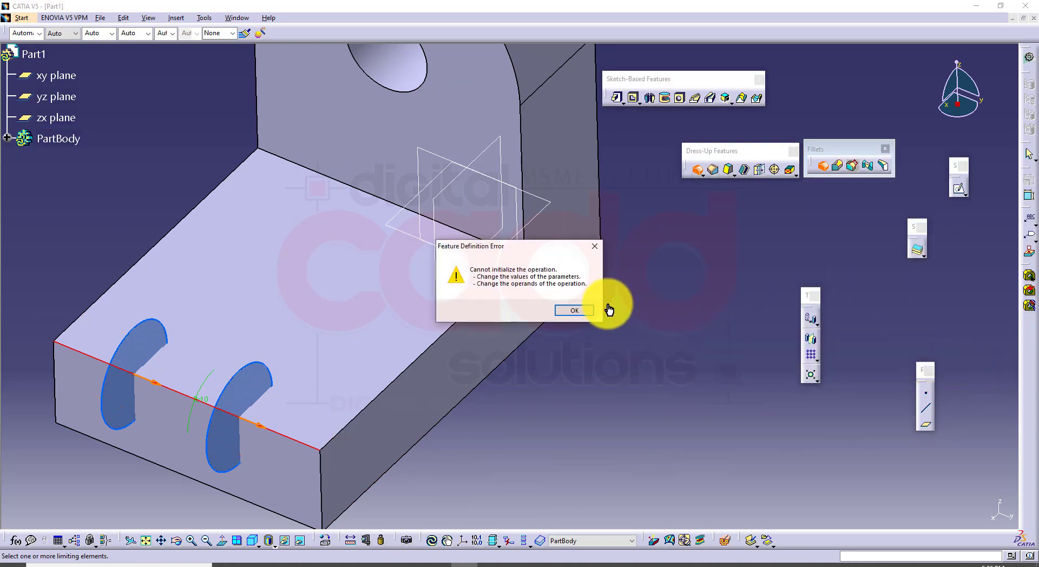
{"action": "left_click", "coordinate": [577, 310]}
{"action": "middle_click_drag", "start_coordinate": [461, 371], "coordinate": [464, 340]}
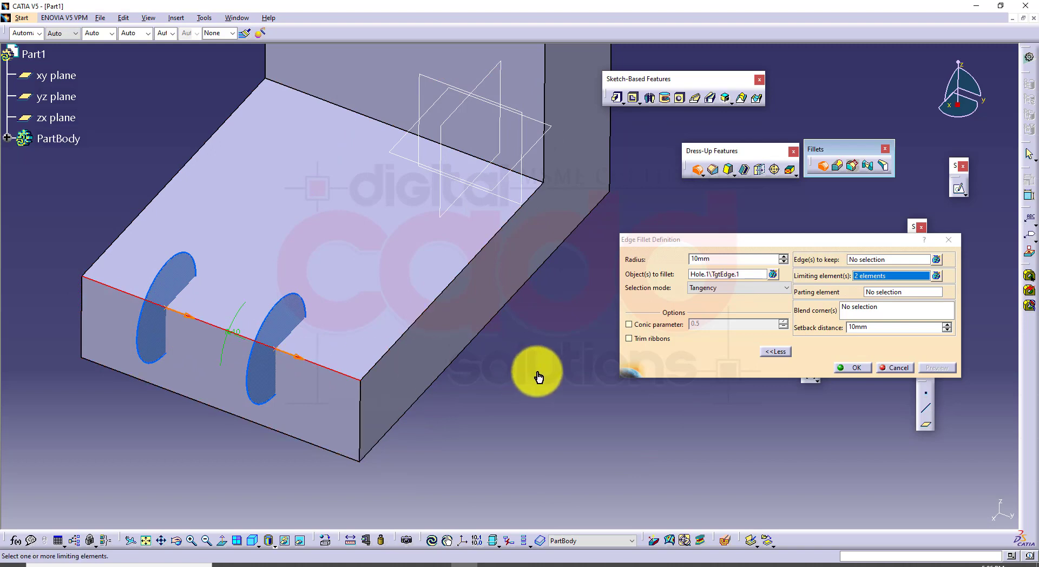
Reverse the second point's limiting direction so the fillet runs only between the two points, and apply it
{"action": "left_click", "coordinate": [301, 360]}
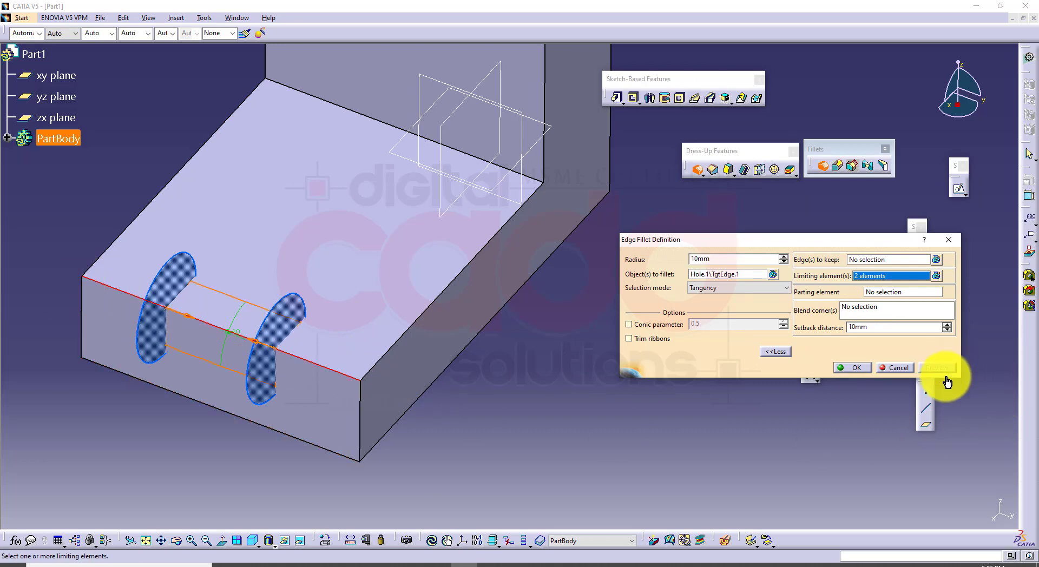
{"action": "left_click", "coordinate": [844, 372]}
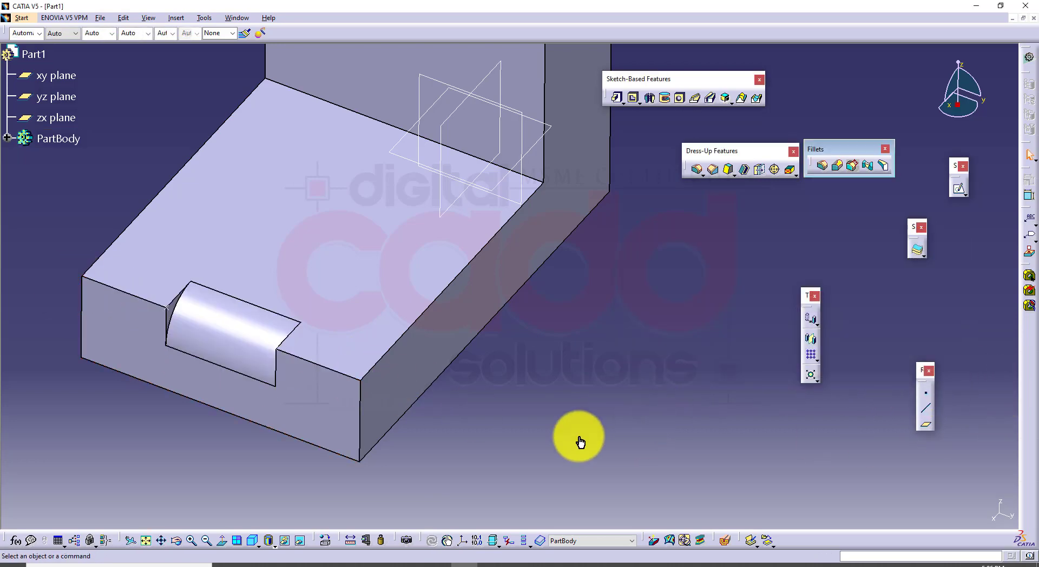
{"action": "mouse_move", "coordinate": [578, 440]}
{"action": "middle_mouse_down"}
{"action": "mouse_move", "coordinate": [701, 250]}
{"action": "mouse_move", "coordinate": [621, 359]}
{"action": "mouse_move", "coordinate": [612, 427]}
{"action": "mouse_move", "coordinate": [563, 449]}
{"action": "middle_mouse_up"}
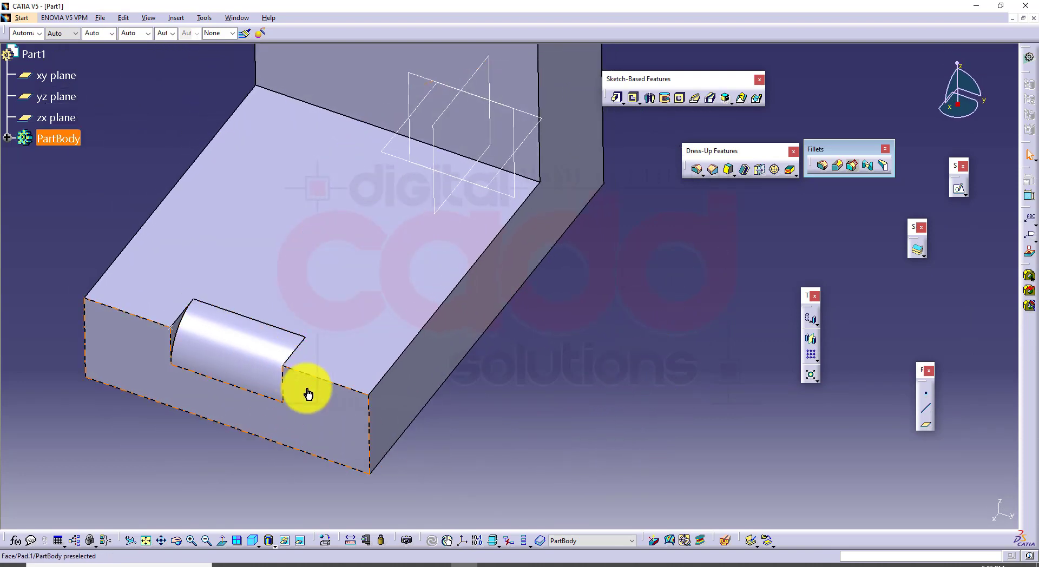
Edit the base edge fillet, reversing both points' limiting directions so it covers only the edge portions outside the two points
{"action": "left_click", "coordinate": [208, 348]}
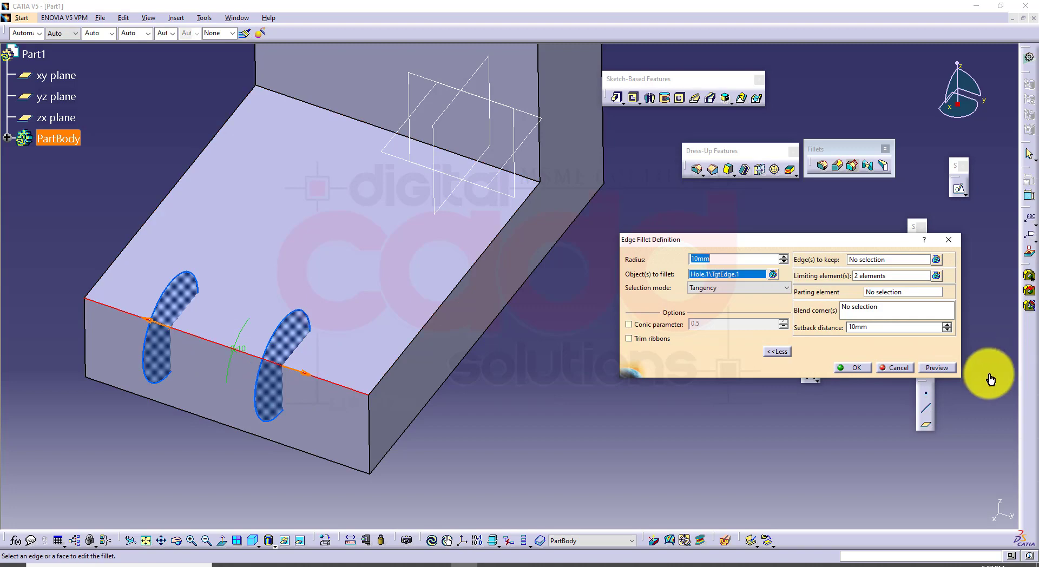
{"action": "left_click", "coordinate": [937, 368]}
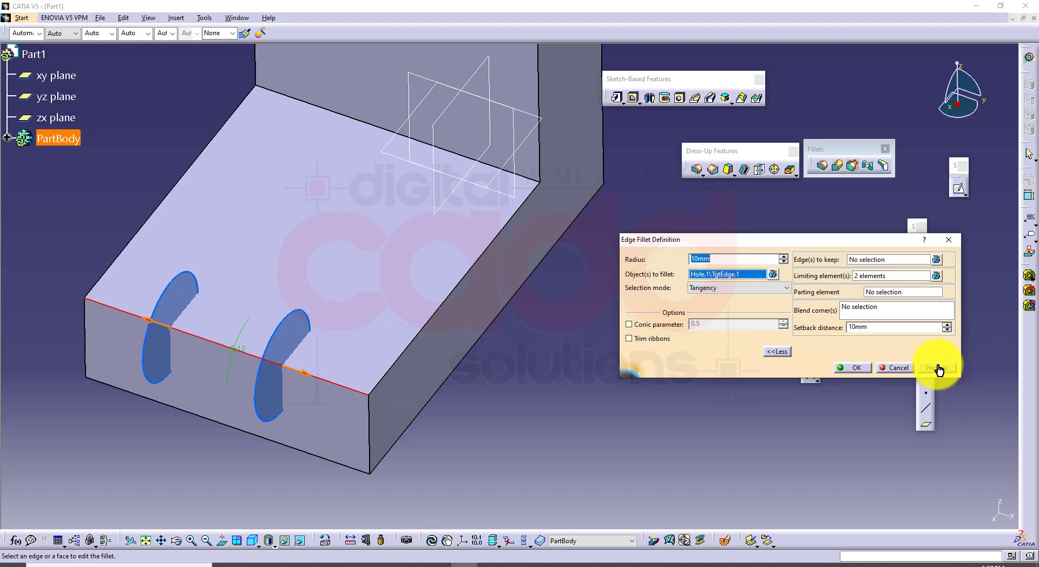
{"action": "left_click", "coordinate": [856, 370]}
{"action": "middle_click_drag", "start_coordinate": [569, 364], "coordinate": [580, 440]}
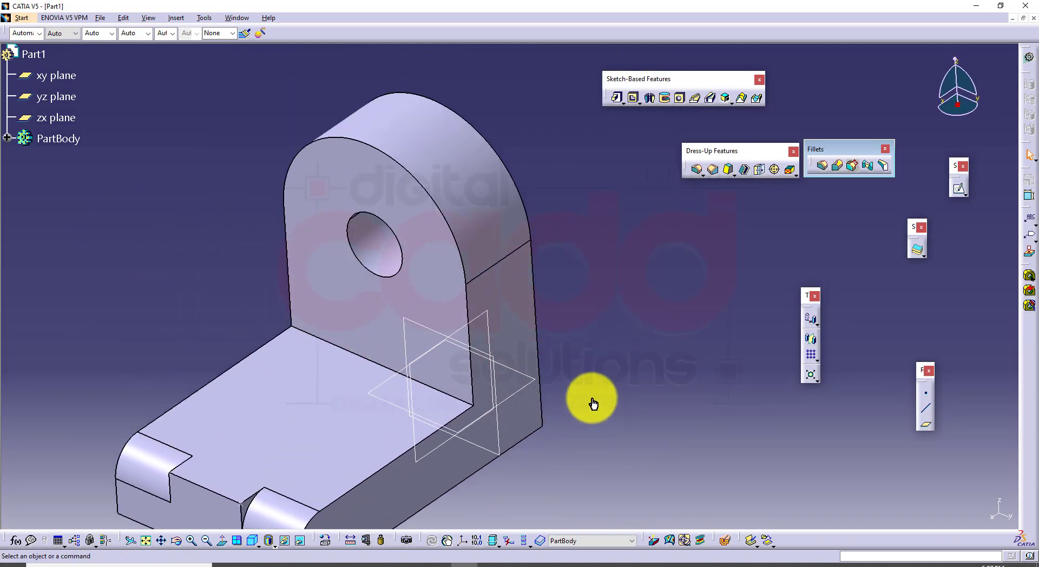
Fillet the upright's curved front edge with a 10 mm radius, using the zx plane as the limiting element
{"action": "left_click", "coordinate": [696, 170]}
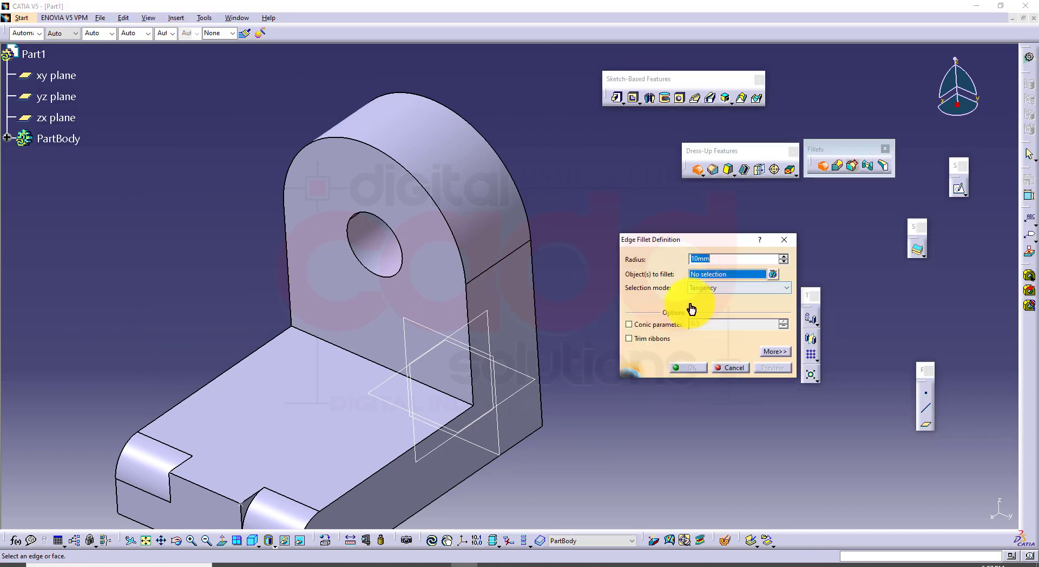
{"action": "left_click", "coordinate": [468, 310]}
{"action": "left_click", "coordinate": [763, 368]}
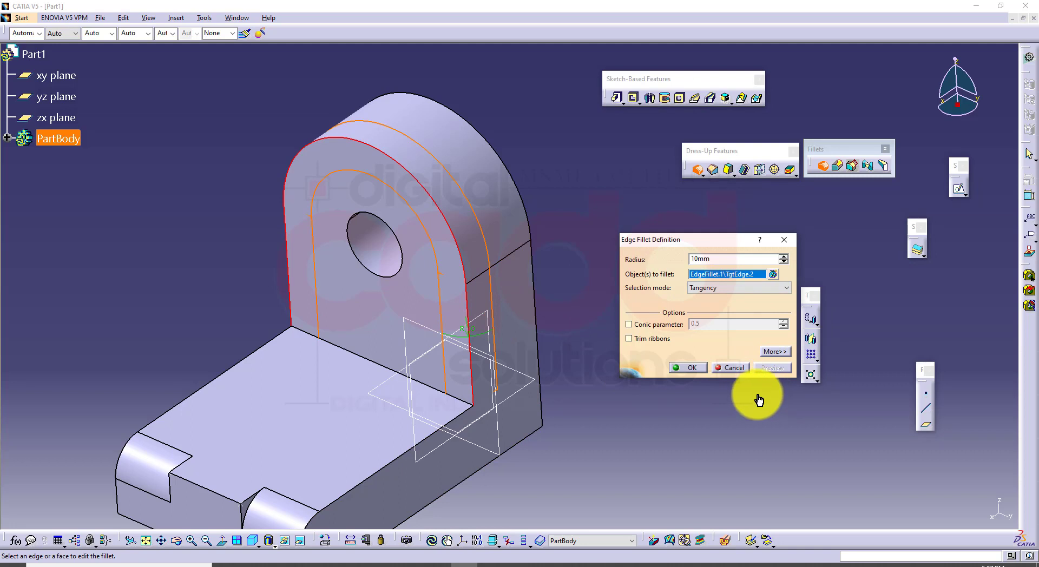
{"action": "left_click", "coordinate": [775, 353]}
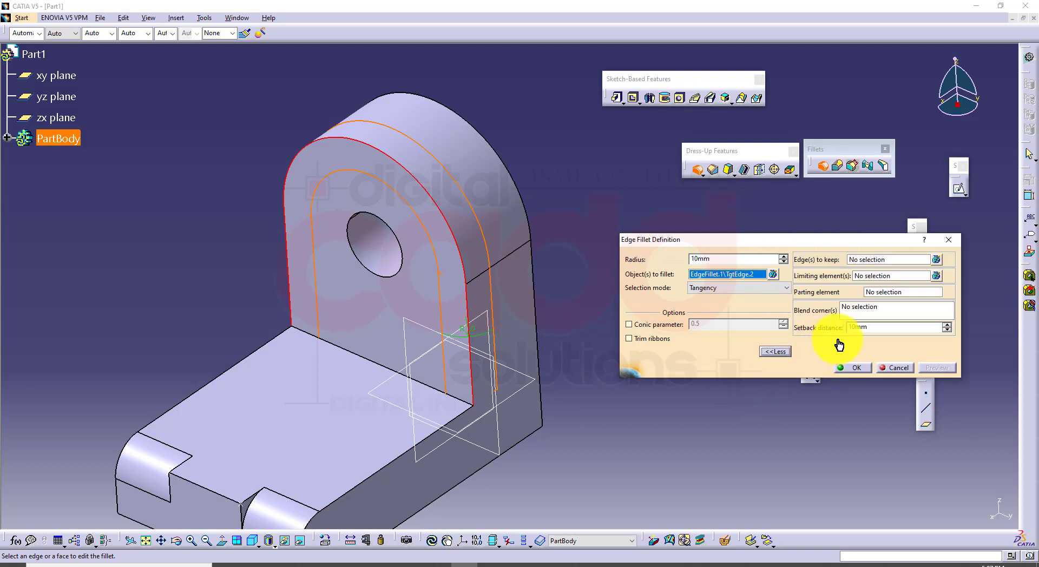
{"action": "left_click", "coordinate": [882, 278]}
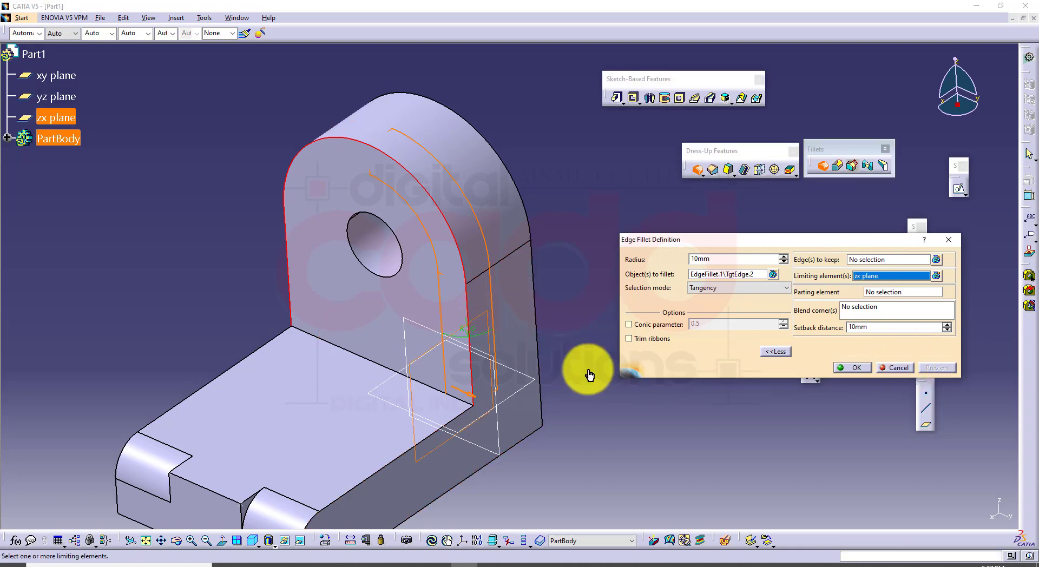
{"action": "left_click", "coordinate": [856, 369]}
{"action": "left_click", "coordinate": [595, 250]}
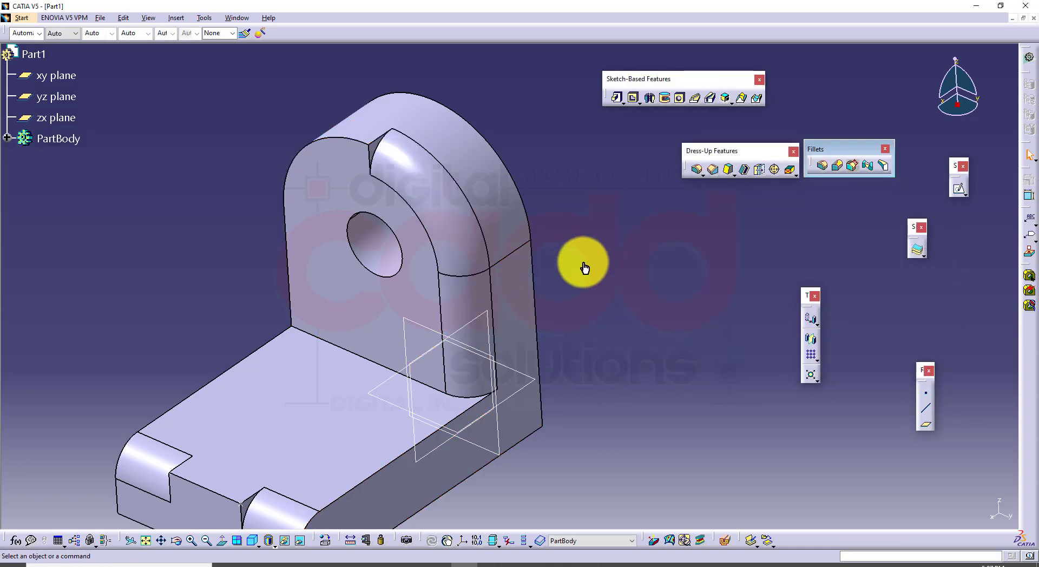
Examine the limited fillets on the upright and the base's front edge from several angles
{"action": "middle_click_drag", "start_coordinate": [585, 266], "coordinate": [621, 340]}
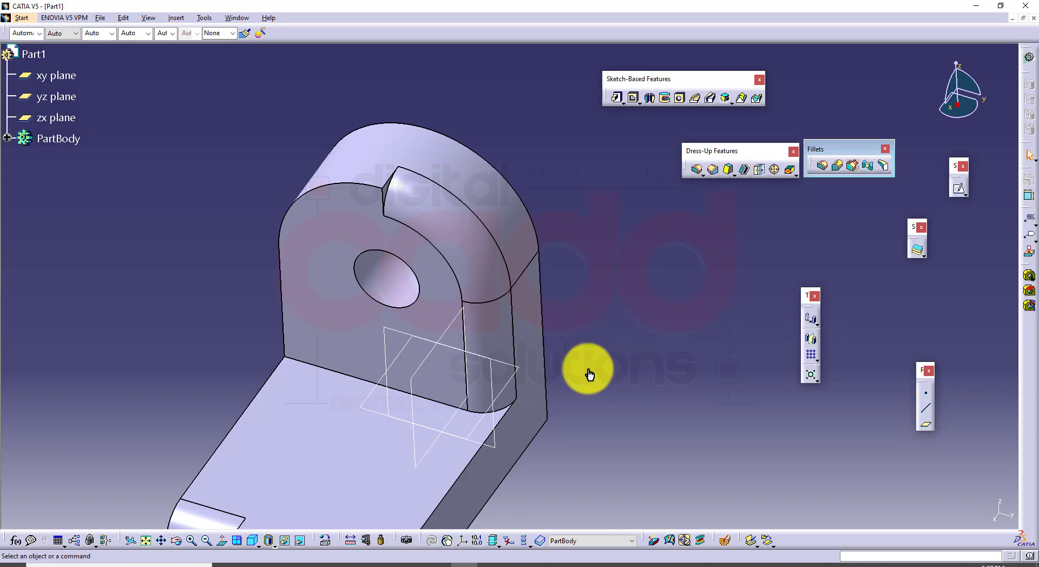
{"action": "middle_click_drag", "start_coordinate": [589, 373], "coordinate": [689, 216]}
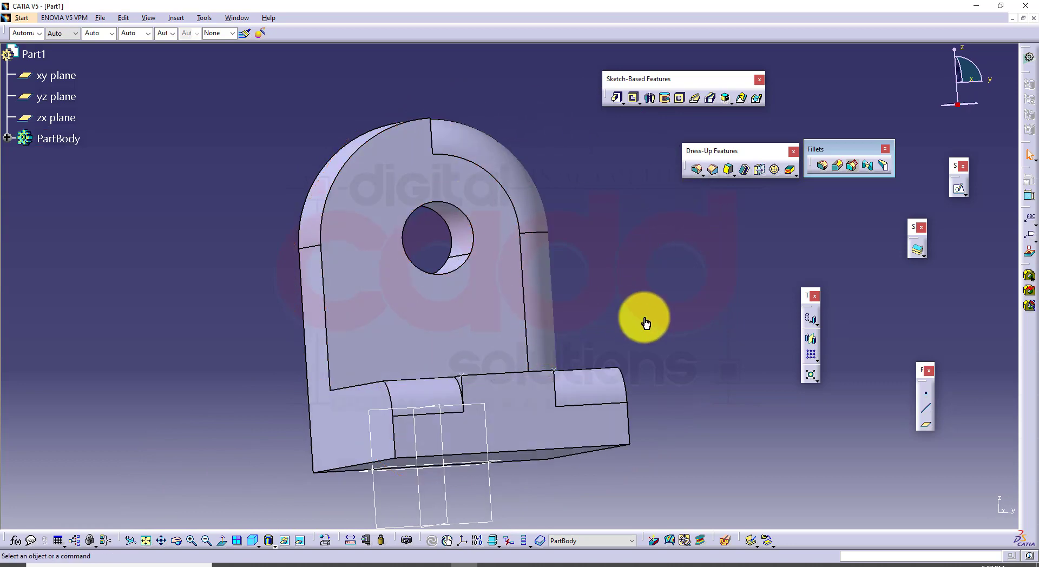
{"action": "middle_click_drag", "start_coordinate": [638, 325], "coordinate": [453, 427]}
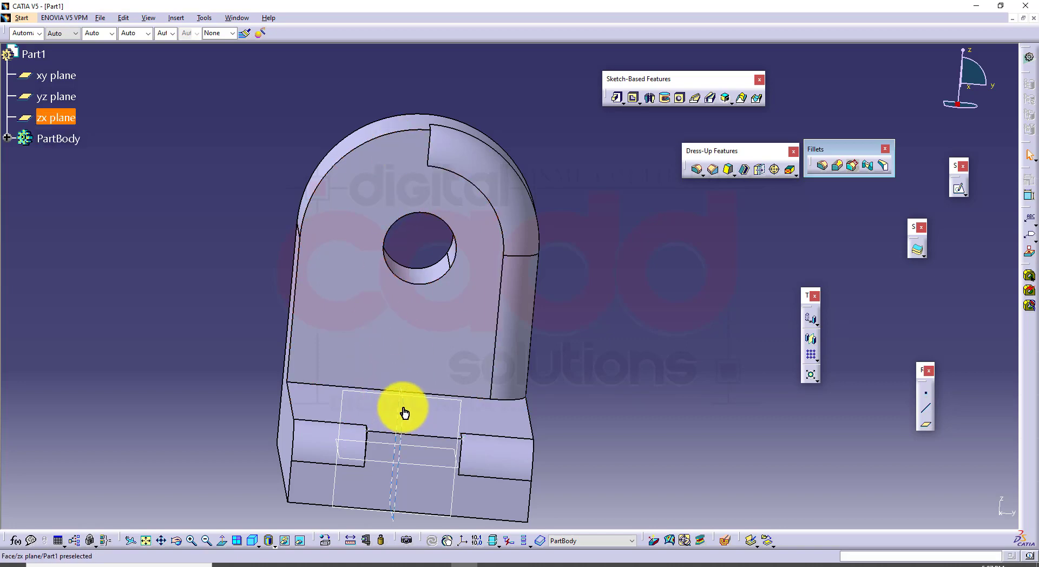
{"action": "middle_click_drag", "start_coordinate": [417, 394], "coordinate": [541, 350]}
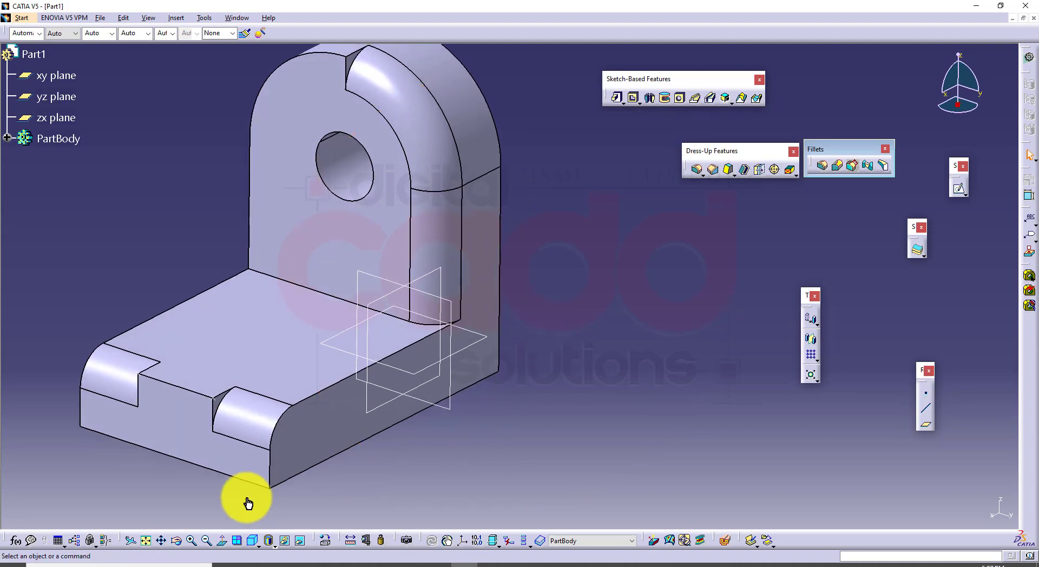
{"action": "middle_click_drag", "start_coordinate": [622, 495], "coordinate": [596, 393]}
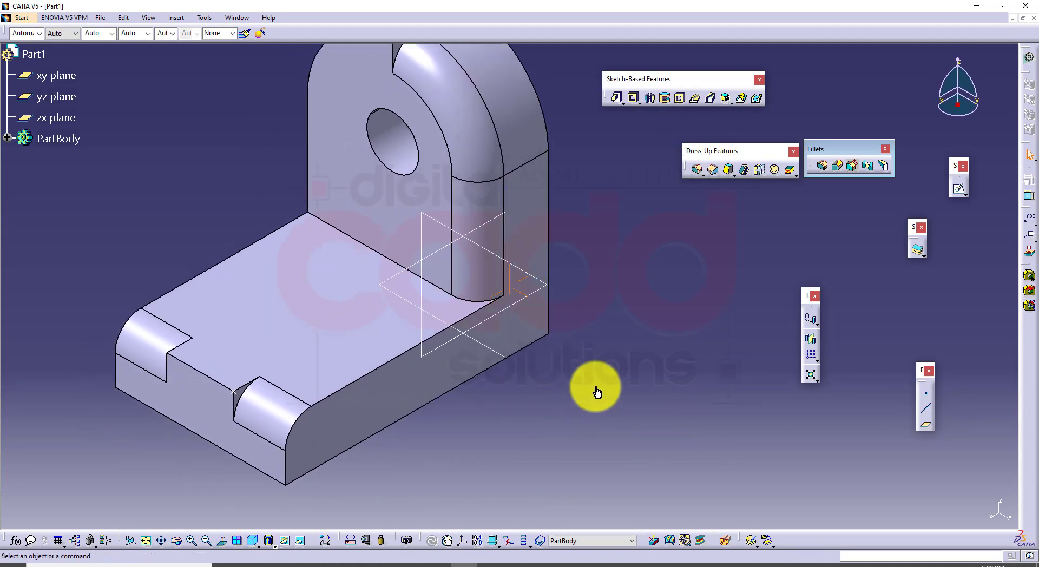
{"action": "middle_click_drag", "start_coordinate": [587, 294], "coordinate": [564, 292], "text": "ctrl"}
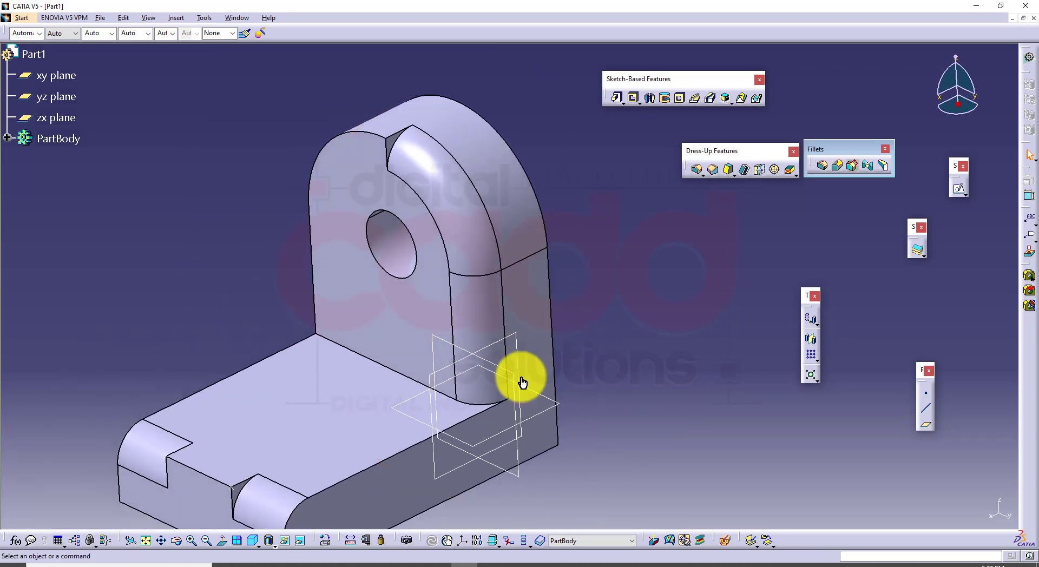
{"action": "left_click", "coordinate": [251, 540]}
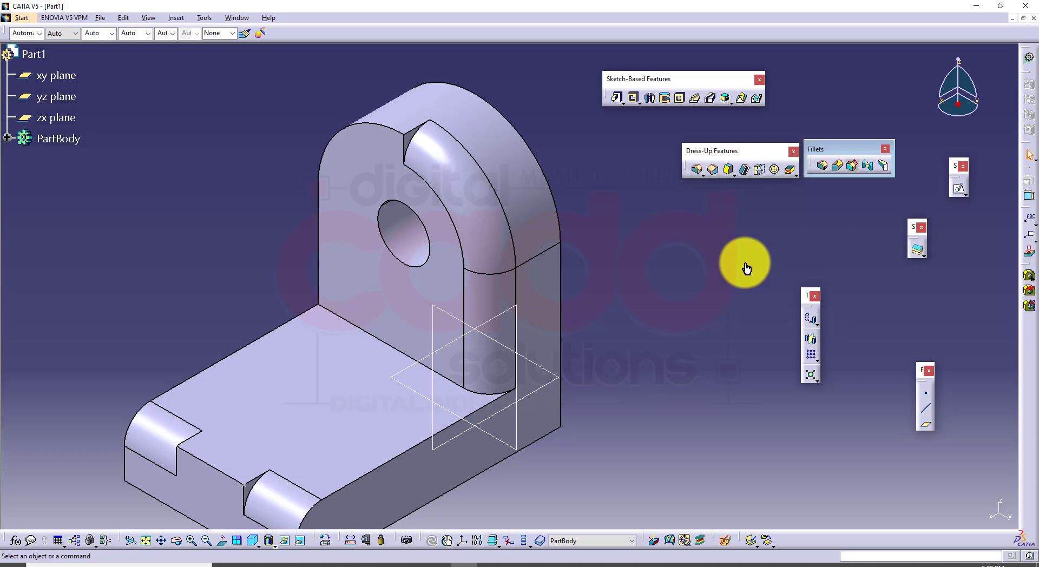
{"action": "middle_click_drag", "start_coordinate": [564, 395], "coordinate": [531, 352]}
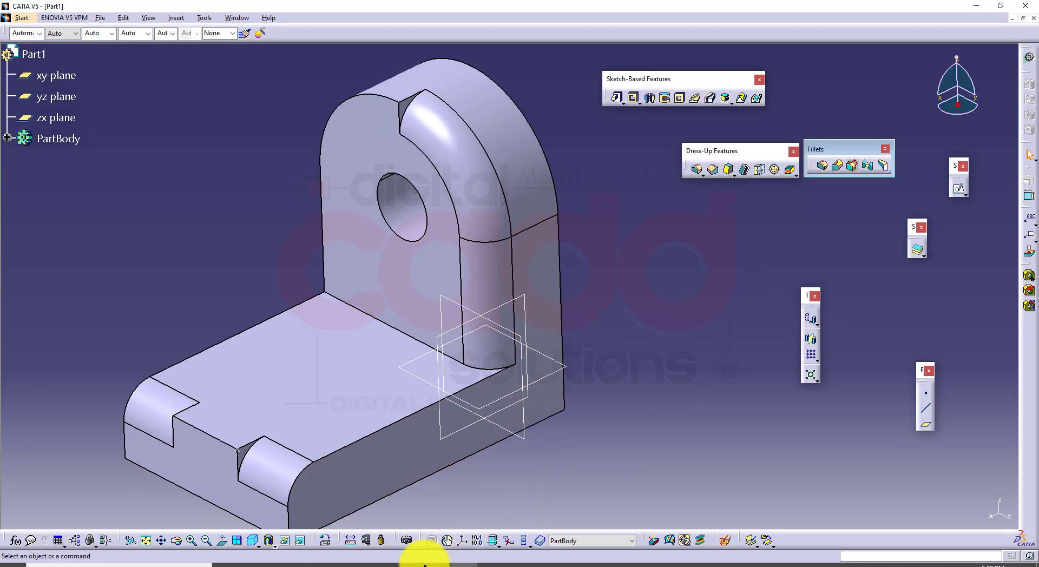
Switch to the Google Meet window to check the meeting, minimise it and dismiss the presentation notification
{"action": "left_click", "coordinate": [407, 561]}
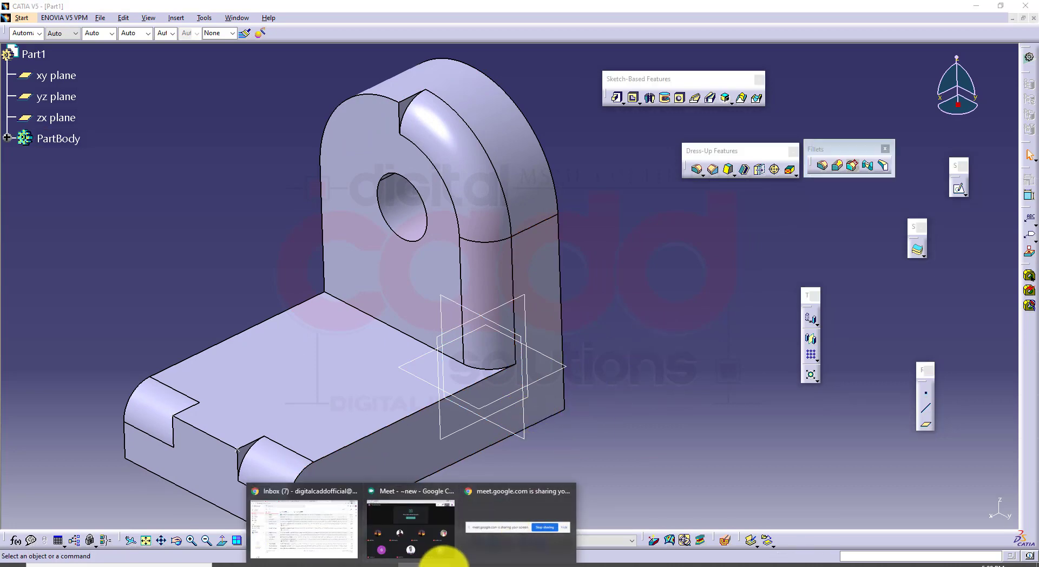
{"action": "left_click", "coordinate": [442, 563]}
{"action": "left_click", "coordinate": [928, 295]}
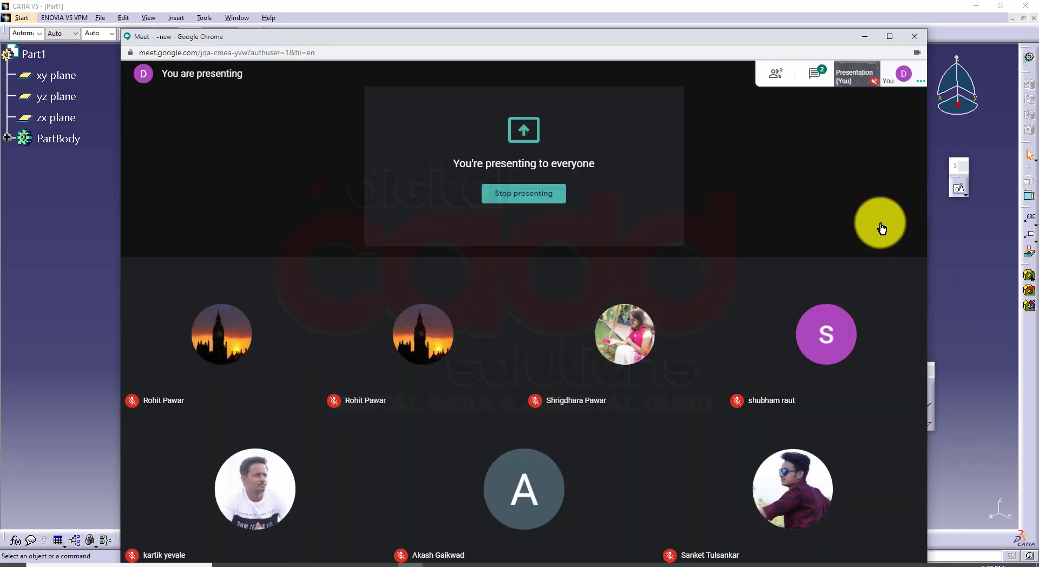
{"action": "left_click", "coordinate": [864, 38]}
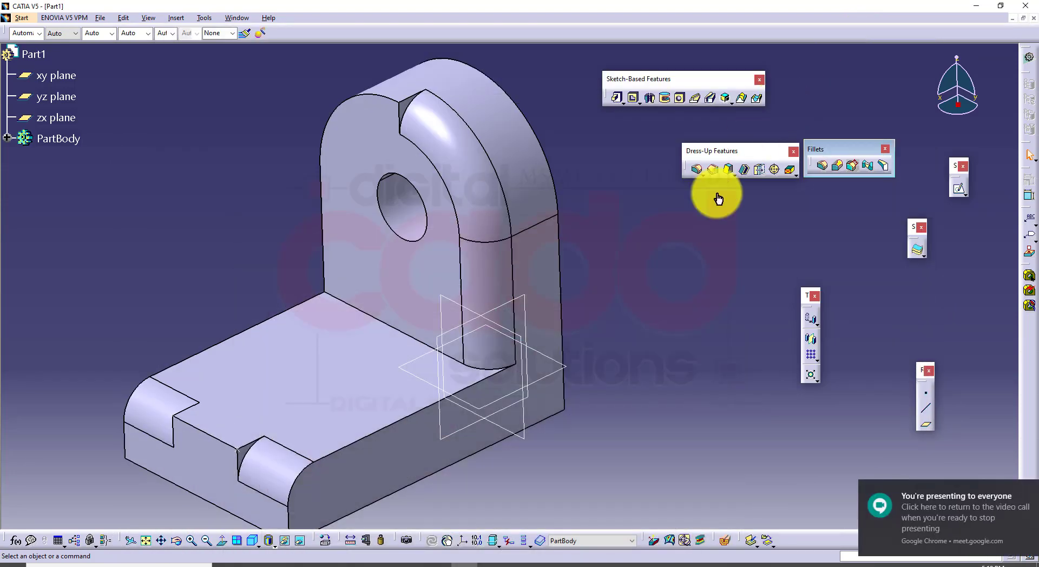
{"action": "left_click", "coordinate": [1018, 495]}
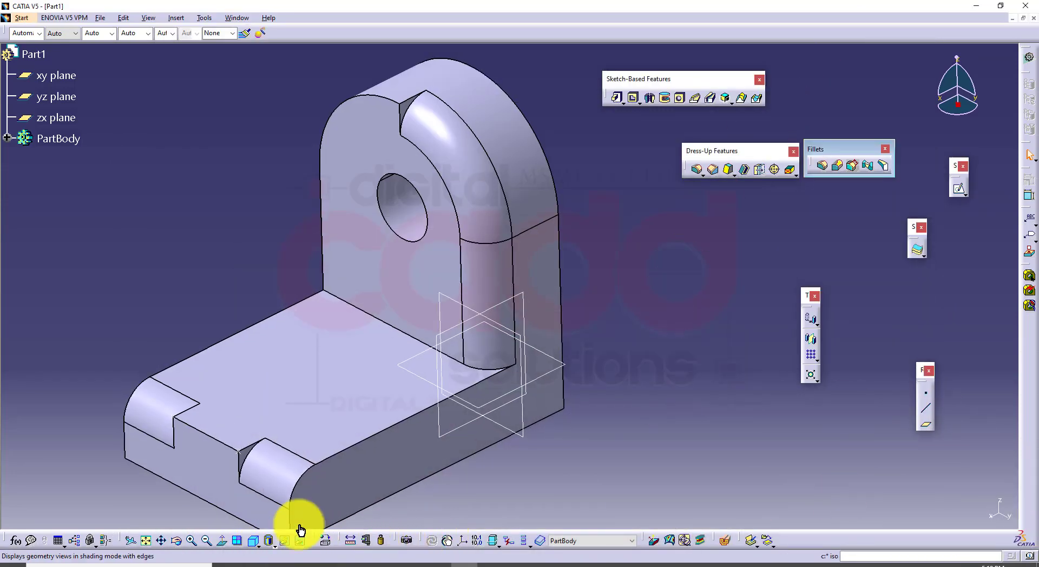
Switch to the CATIA book PDF and study "Setback Fillet by Blending the Corners" with Figures 6-34 and 6-35
{"action": "middle_click_drag", "start_coordinate": [359, 433], "coordinate": [387, 445]}
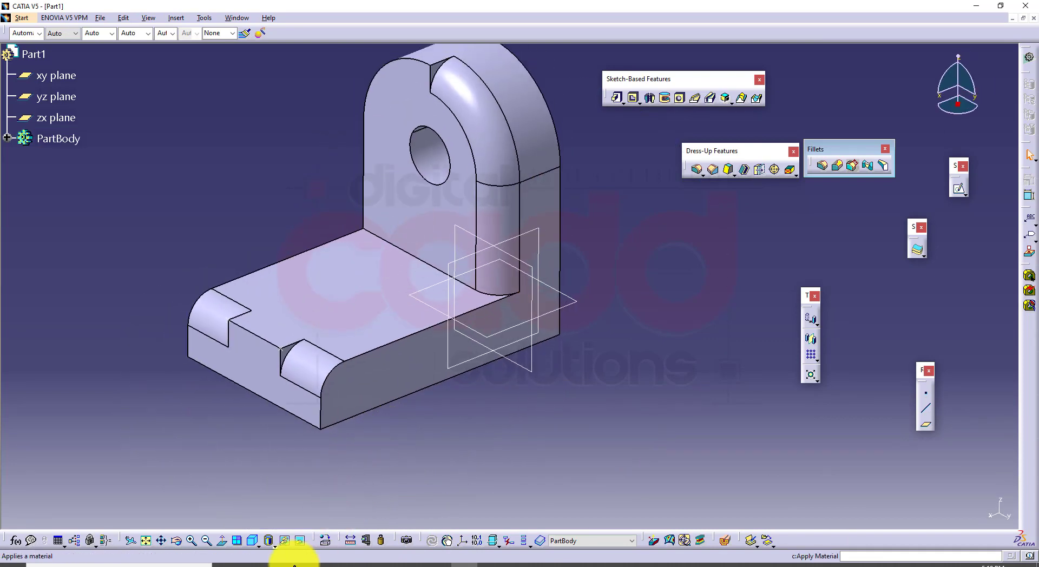
{"action": "left_click", "coordinate": [283, 566]}
{"action": "scroll", "coordinate": [533, 343], "scroll_direction": "down", "scroll_amount": 15}
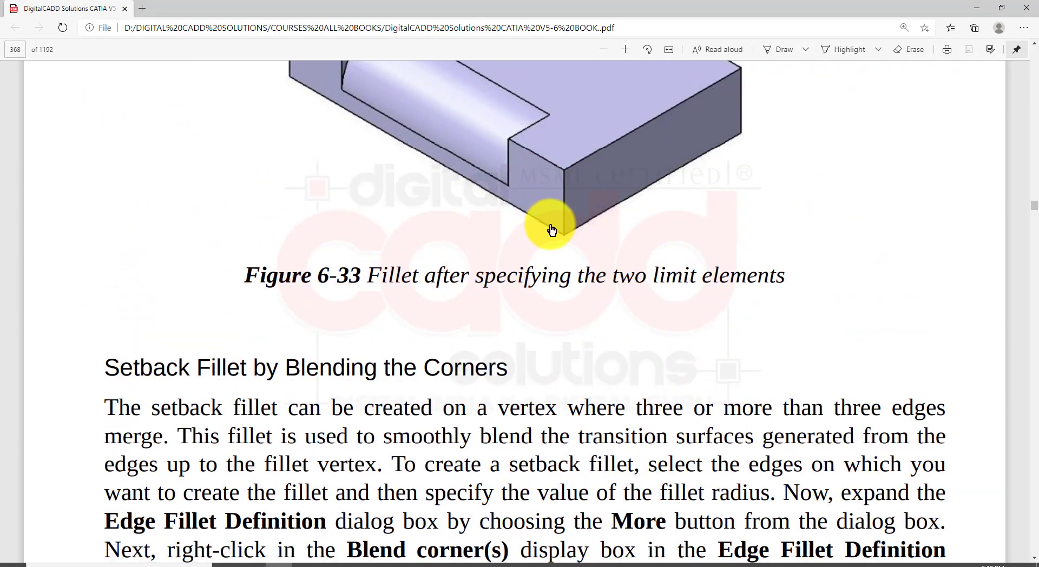
{"action": "scroll", "coordinate": [253, 339], "scroll_direction": "down", "scroll_amount": 4}
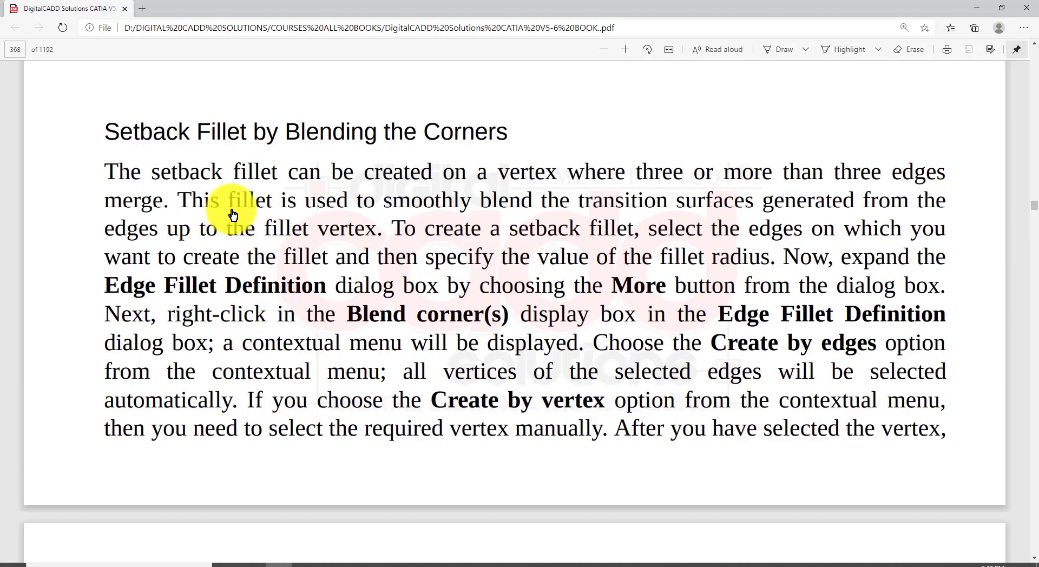
{"action": "mouse_move", "coordinate": [87, 96]}
{"action": "left_mouse_down"}
{"action": "mouse_move", "coordinate": [110, 120]}
{"action": "mouse_move", "coordinate": [347, 159]}
{"action": "mouse_move", "coordinate": [539, 154]}
{"action": "left_mouse_up"}
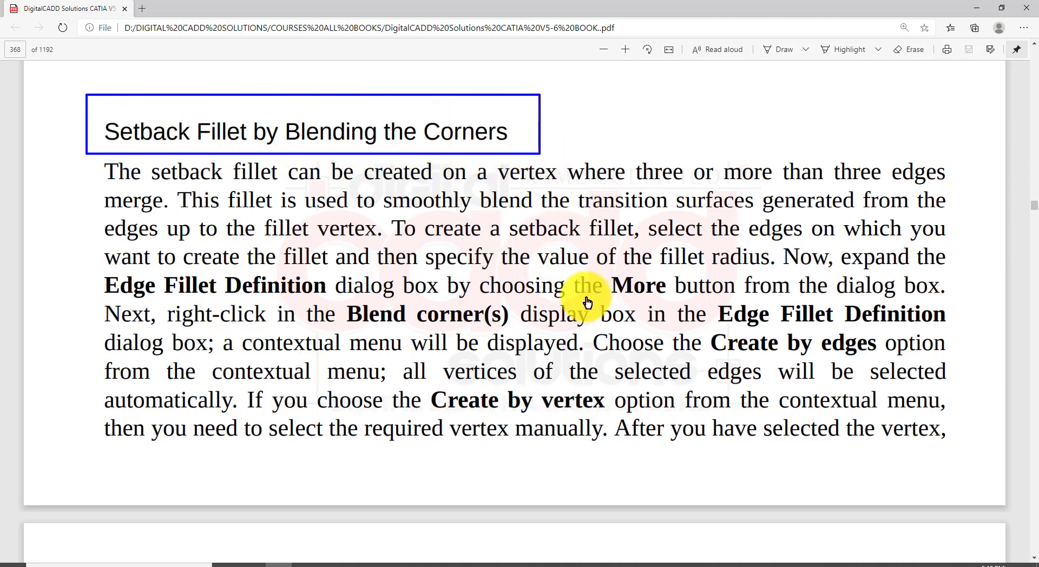
{"action": "scroll", "coordinate": [588, 301], "scroll_direction": "down", "scroll_amount": 10}
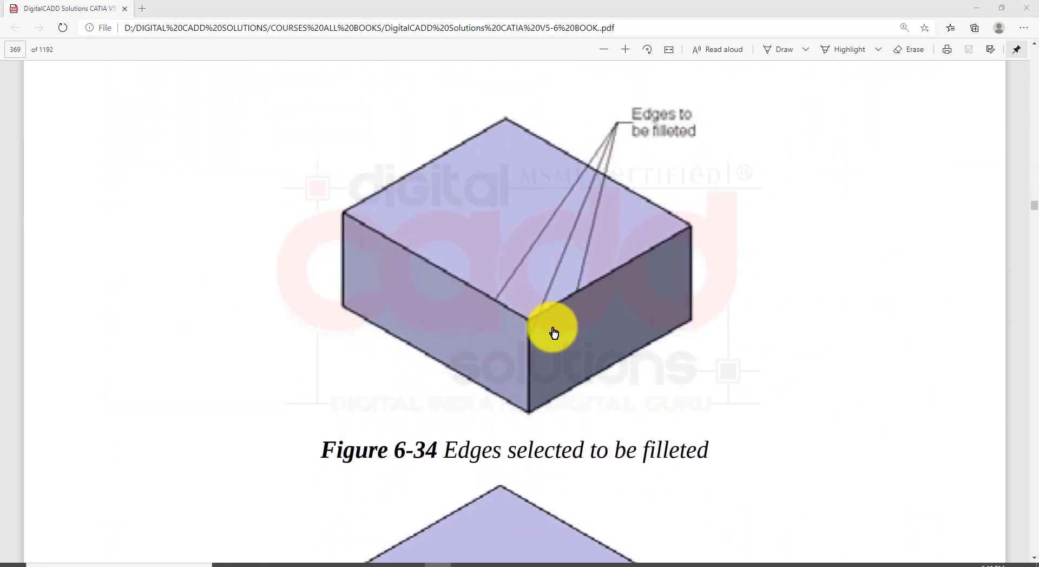
{"action": "scroll", "coordinate": [553, 332], "scroll_direction": "down", "scroll_amount": 4}
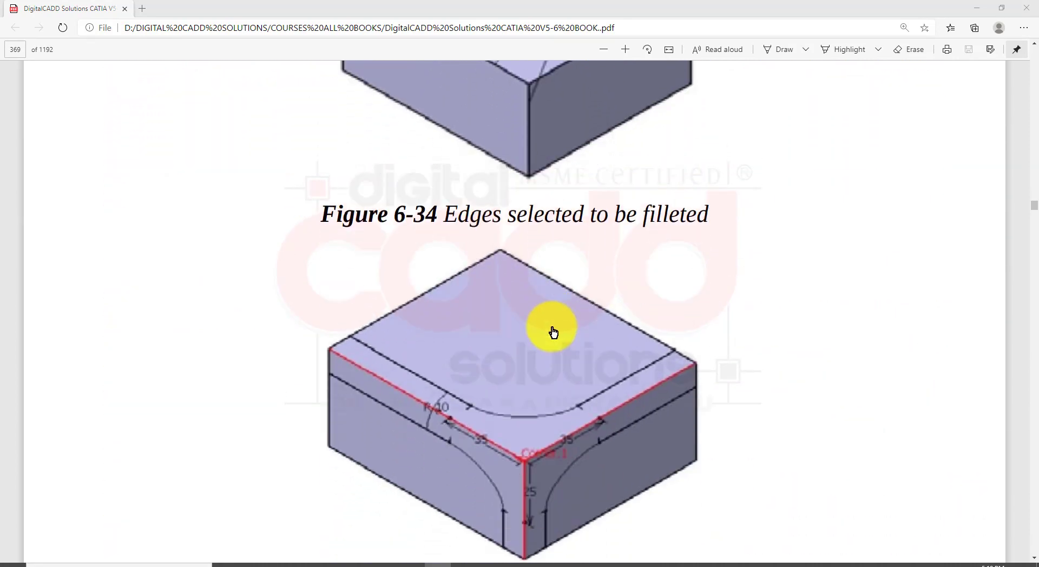
{"action": "mouse_move", "coordinate": [283, 217]}
{"action": "left_mouse_down"}
{"action": "mouse_move", "coordinate": [559, 451]}
{"action": "mouse_move", "coordinate": [752, 562]}
{"action": "left_mouse_up"}
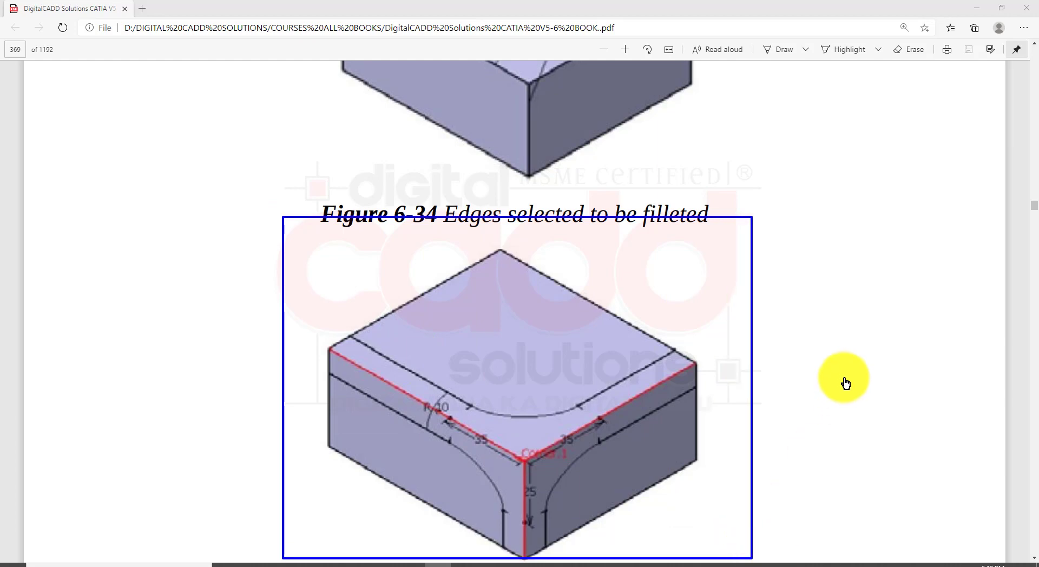
{"action": "key", "text": "Escape"}
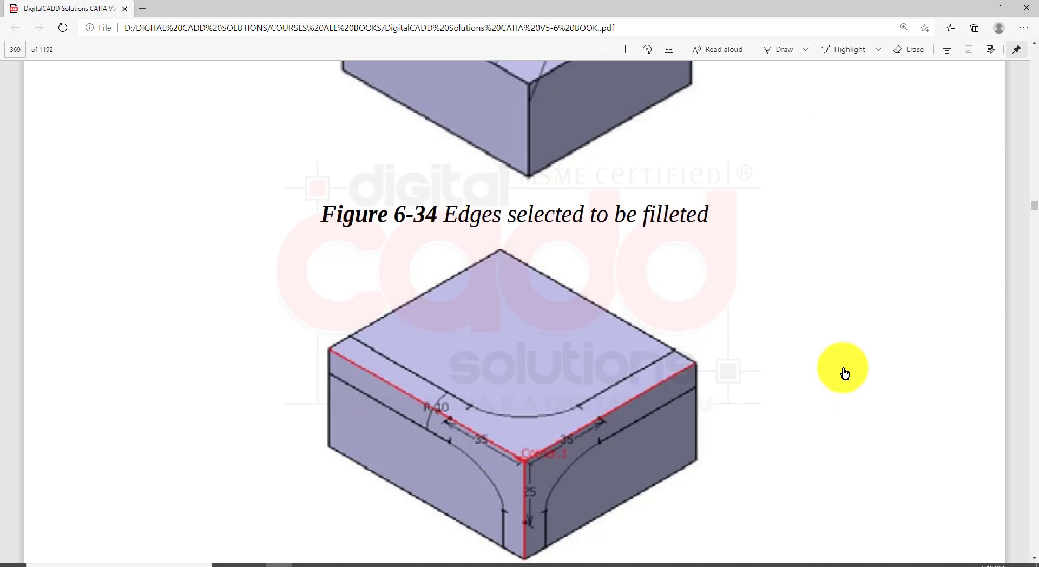
{"action": "left_click", "coordinate": [441, 562]}
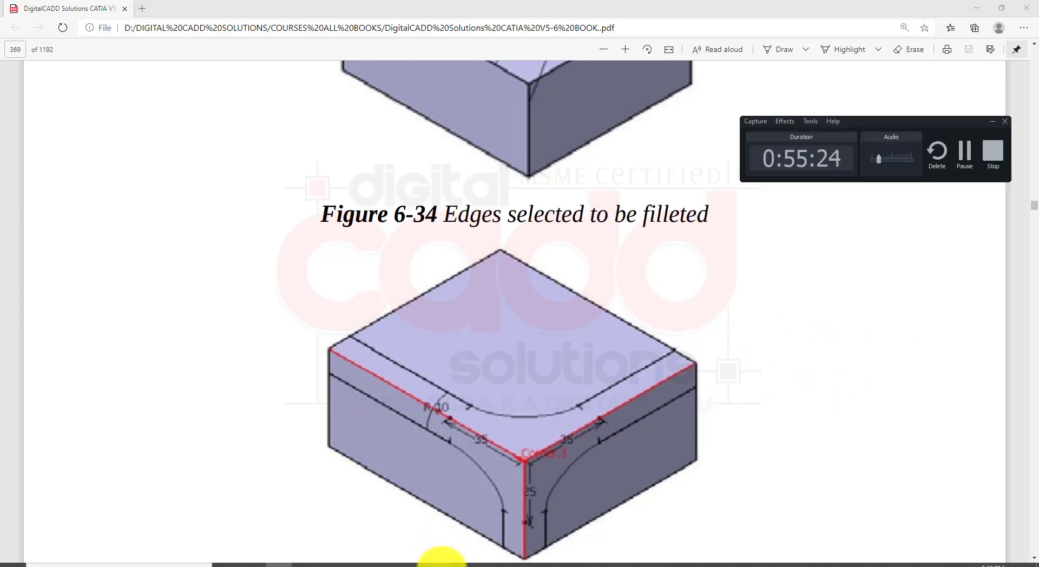
{"action": "left_click", "coordinate": [963, 154]}
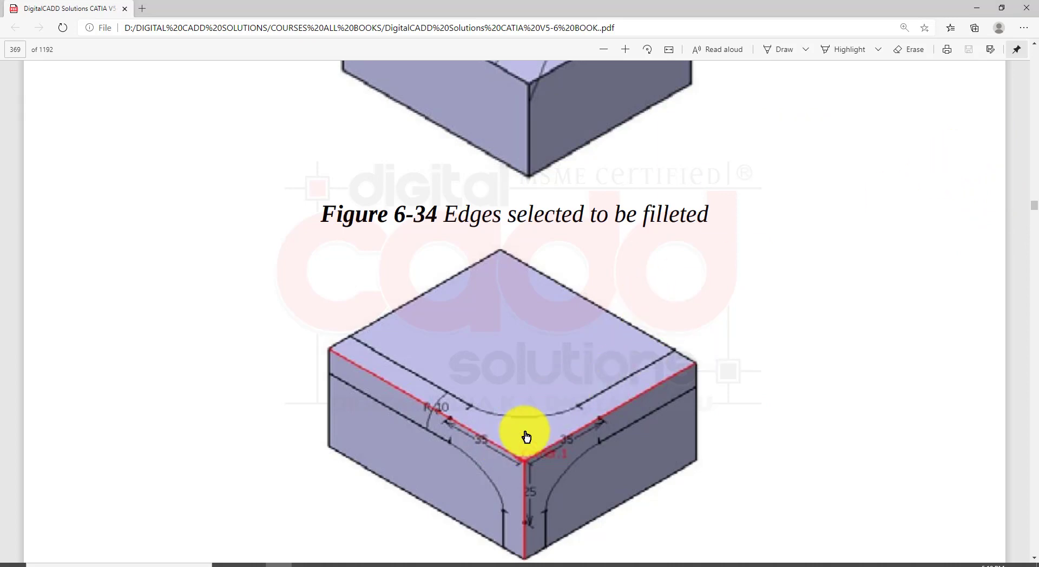
{"action": "scroll", "coordinate": [514, 385], "scroll_direction": "down", "scroll_amount": 3}
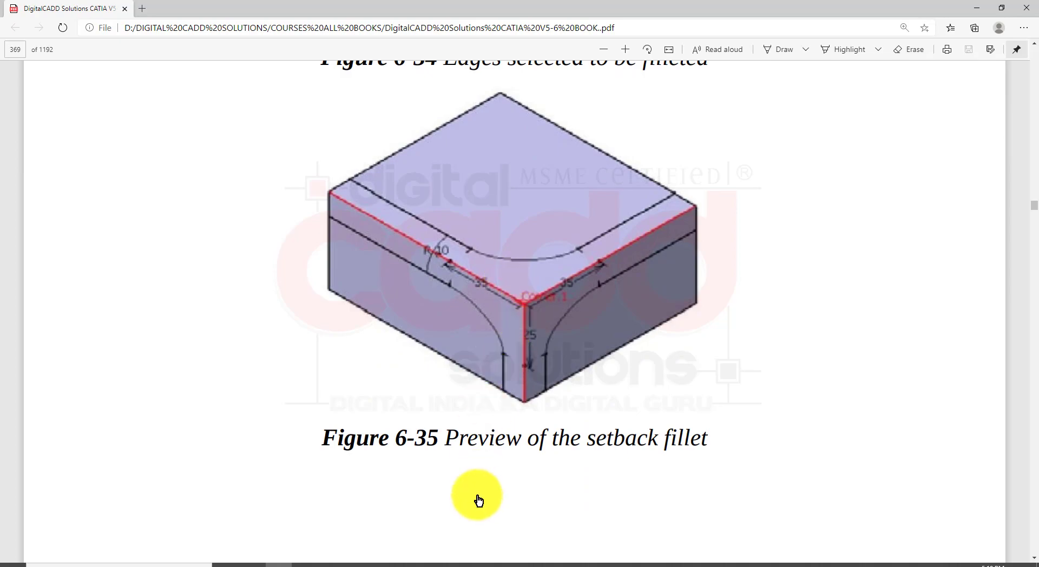
Return to CATIA and undo the limited edge fillets on the upright and base
{"action": "left_click", "coordinate": [470, 566]}
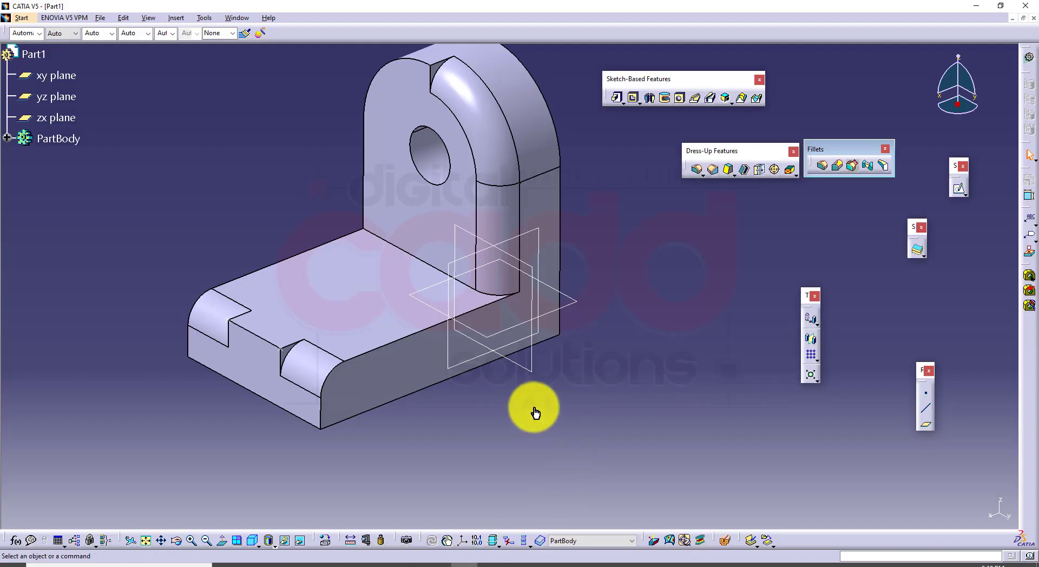
{"action": "key", "text": "ctrl+z"}
{"action": "key", "text": "ctrl+z"}
{"action": "key", "text": "ctrl+z"}
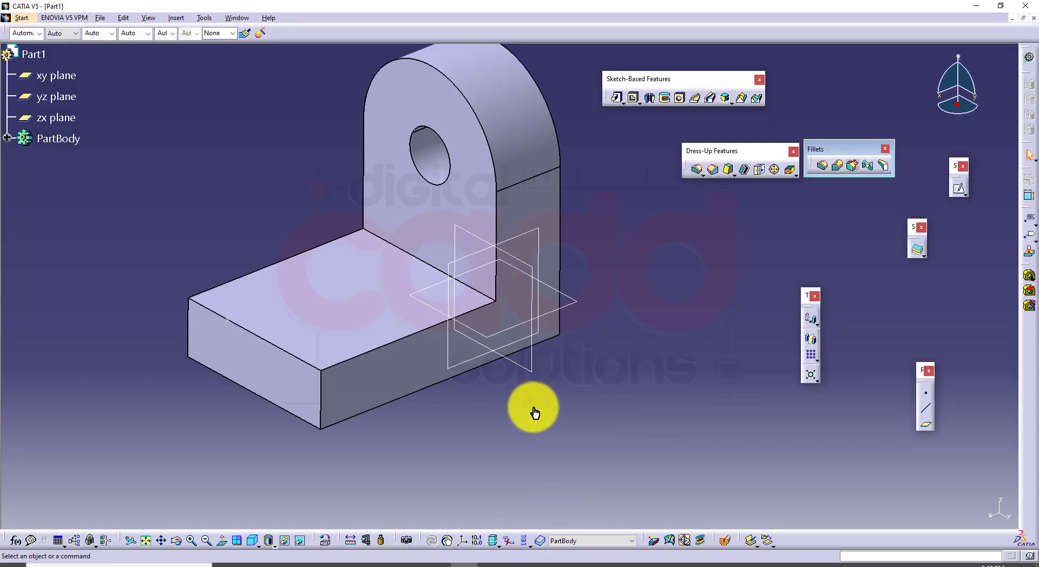
{"action": "middle_click_drag", "start_coordinate": [538, 400], "coordinate": [602, 384]}
{"action": "left_click", "coordinate": [255, 539]}
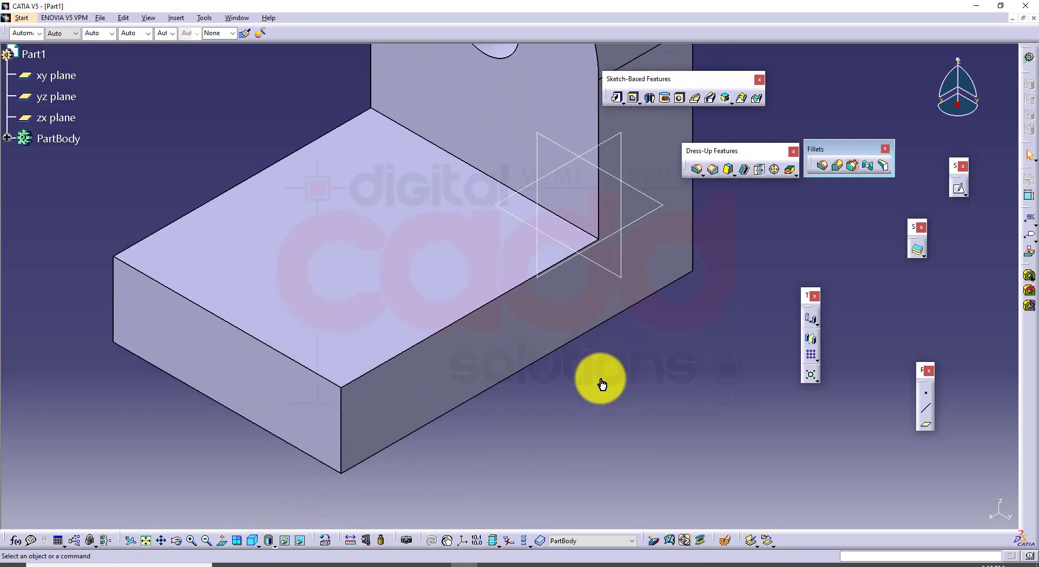
{"action": "left_click", "coordinate": [822, 165]}
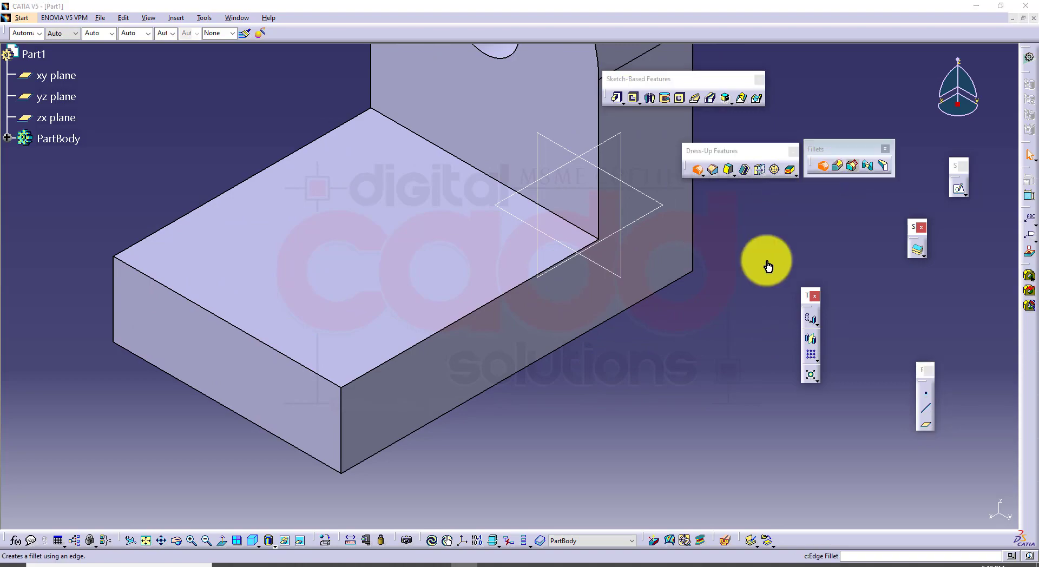
{"action": "left_click", "coordinate": [284, 562]}
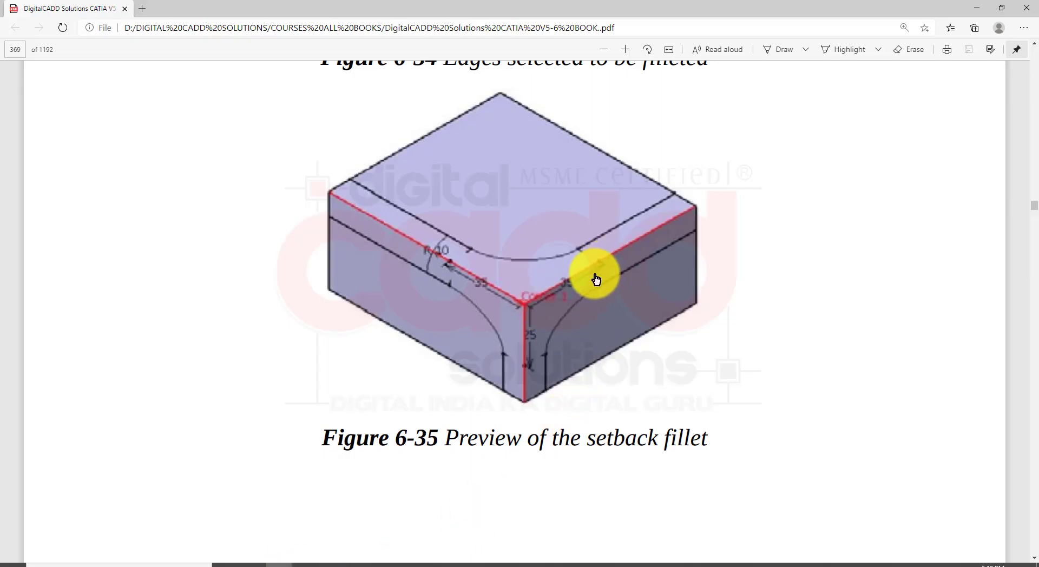
{"action": "left_click", "coordinate": [467, 561]}
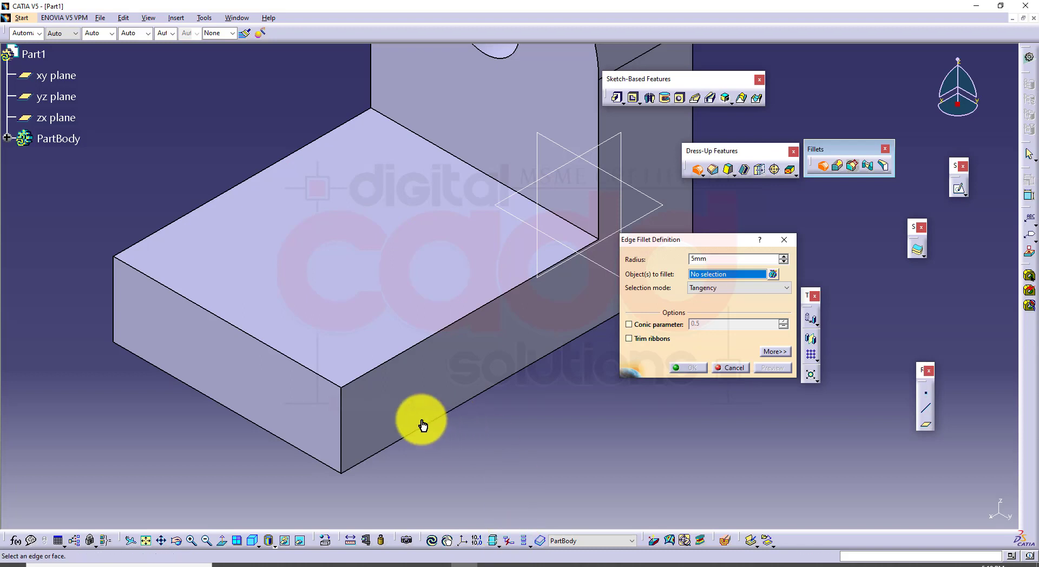
{"action": "left_click", "coordinate": [343, 419]}
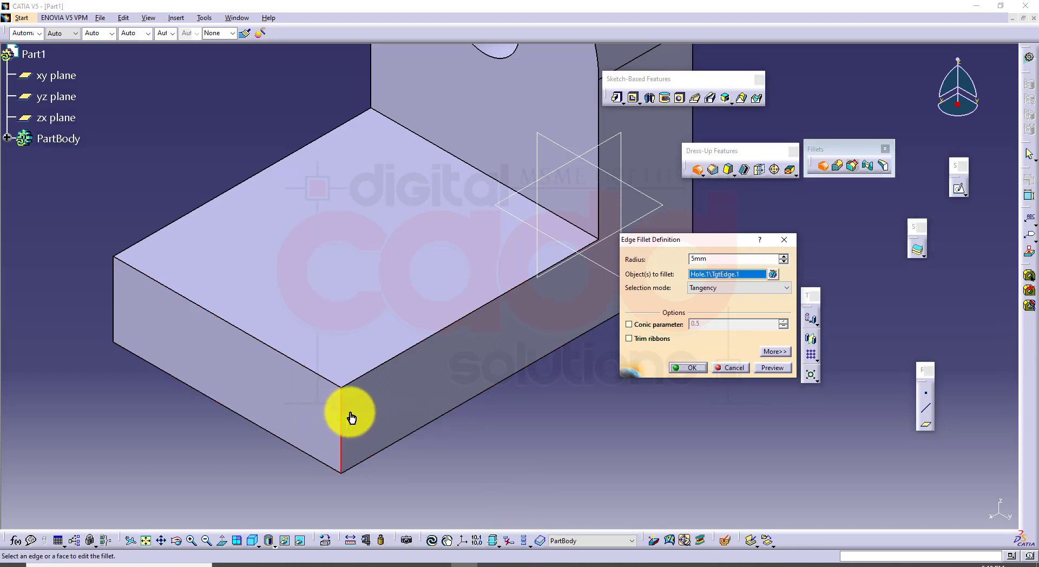
{"action": "left_click", "coordinate": [394, 360]}
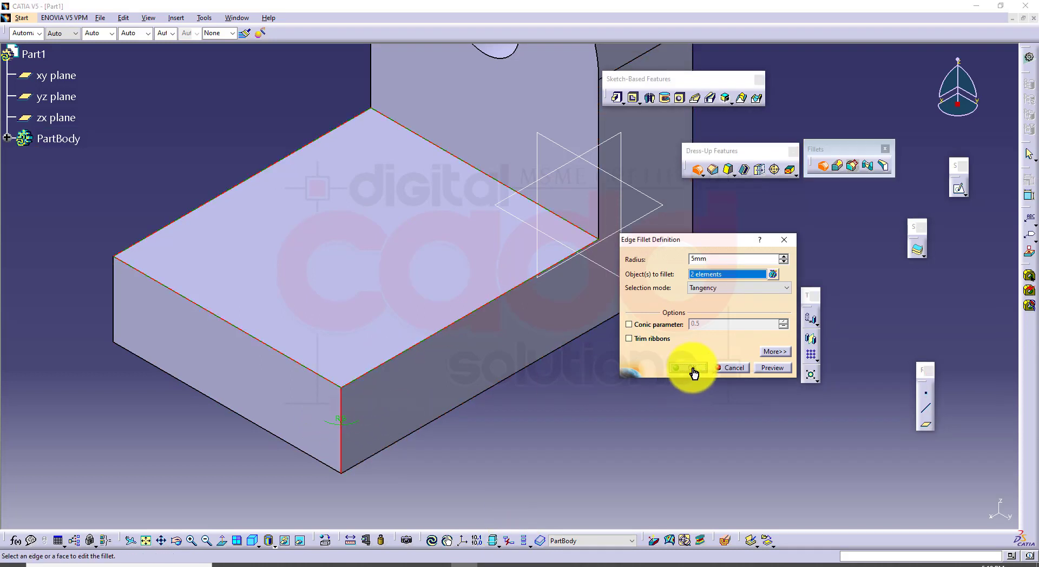
{"action": "key", "text": "Escape"}
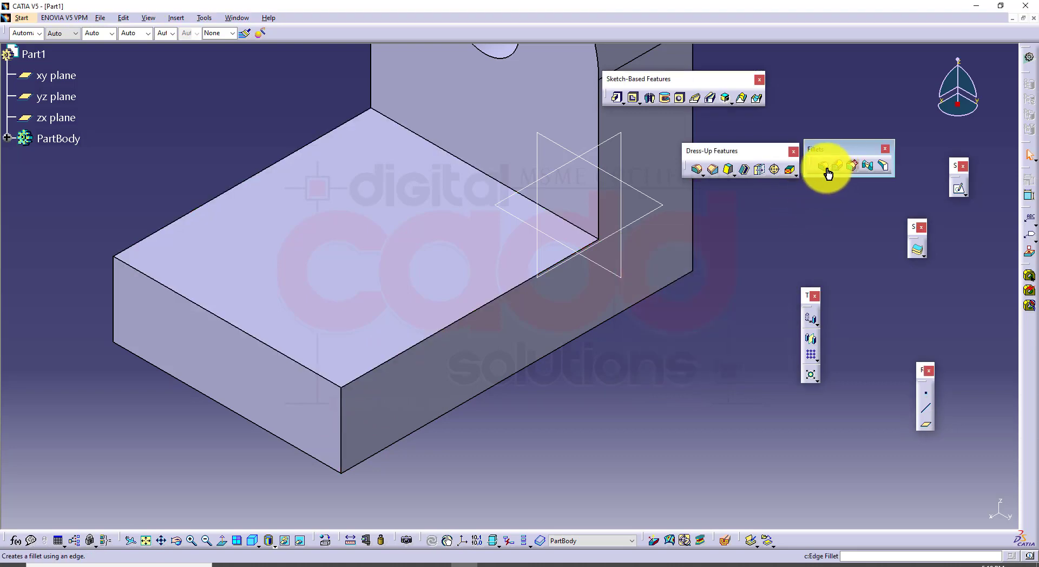
Create a 5 mm edge fillet on the three edges meeting at the base's front corner
{"action": "left_click", "coordinate": [826, 171]}
{"action": "left_click", "coordinate": [385, 369]}
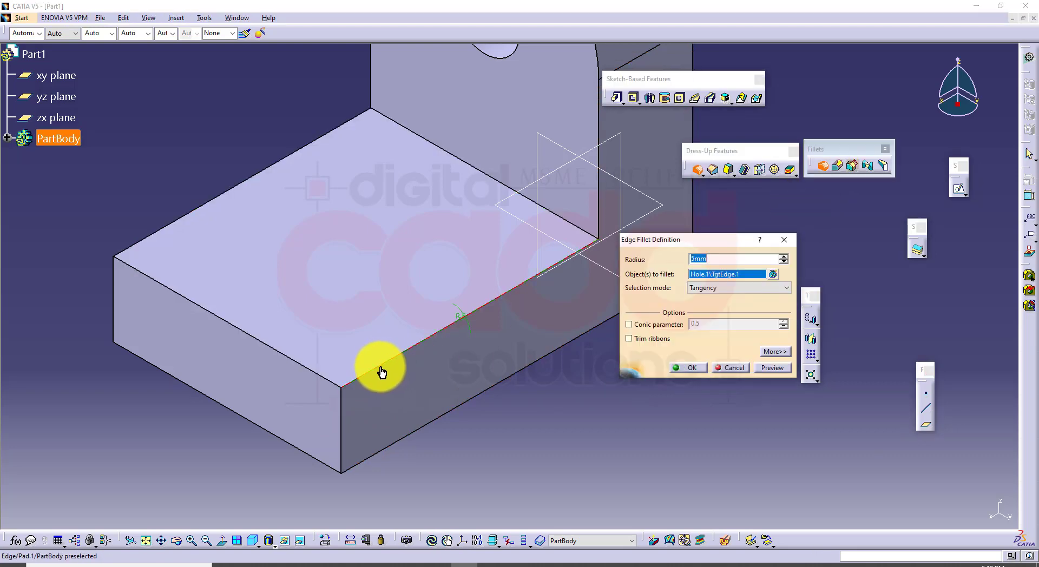
{"action": "left_click", "coordinate": [341, 407]}
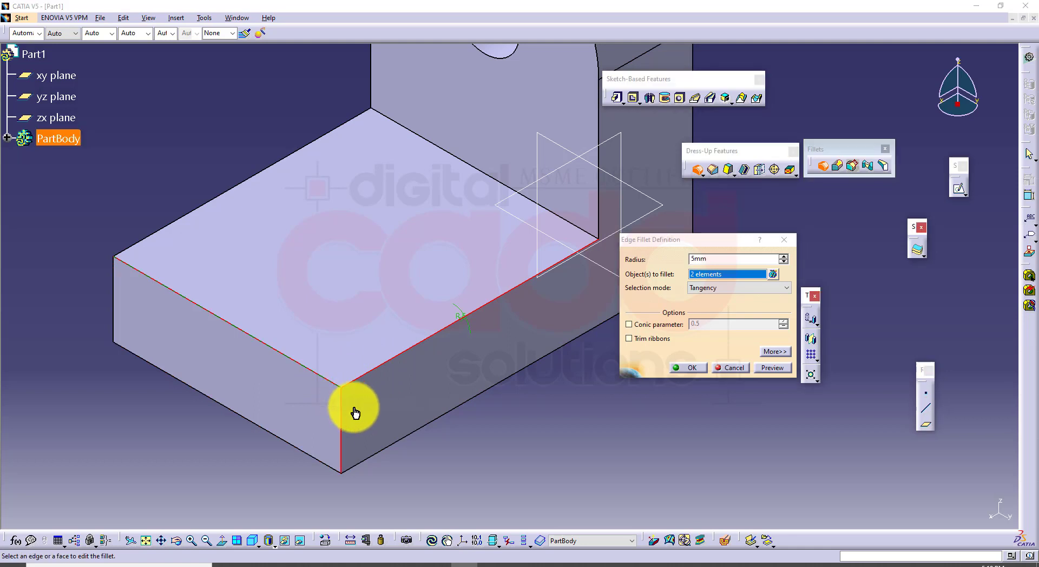
{"action": "left_click", "coordinate": [768, 367]}
{"action": "middle_click_drag", "start_coordinate": [539, 432], "coordinate": [545, 400]}
{"action": "left_click", "coordinate": [693, 368]}
{"action": "left_click", "coordinate": [611, 413]}
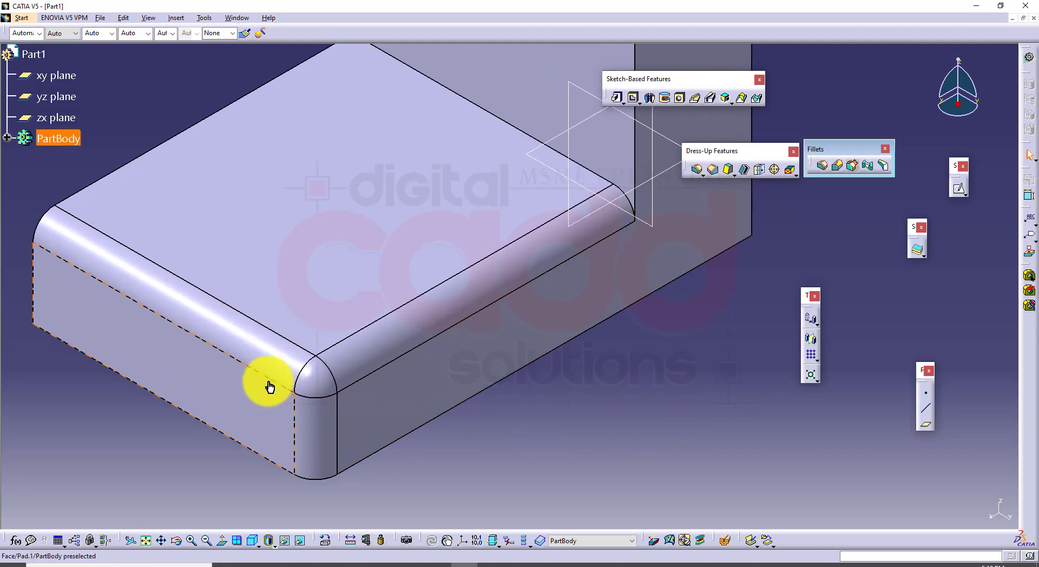
Edit the base's edge fillet and add a blend corner by vertex where the three filleted edges meet
{"action": "double_click", "coordinate": [352, 357]}
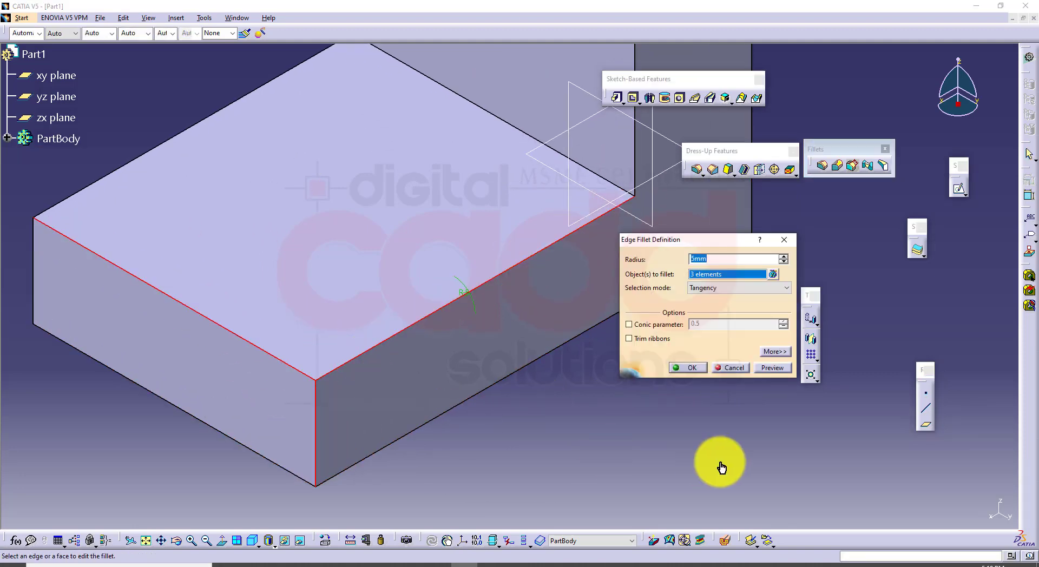
{"action": "left_click", "coordinate": [779, 353]}
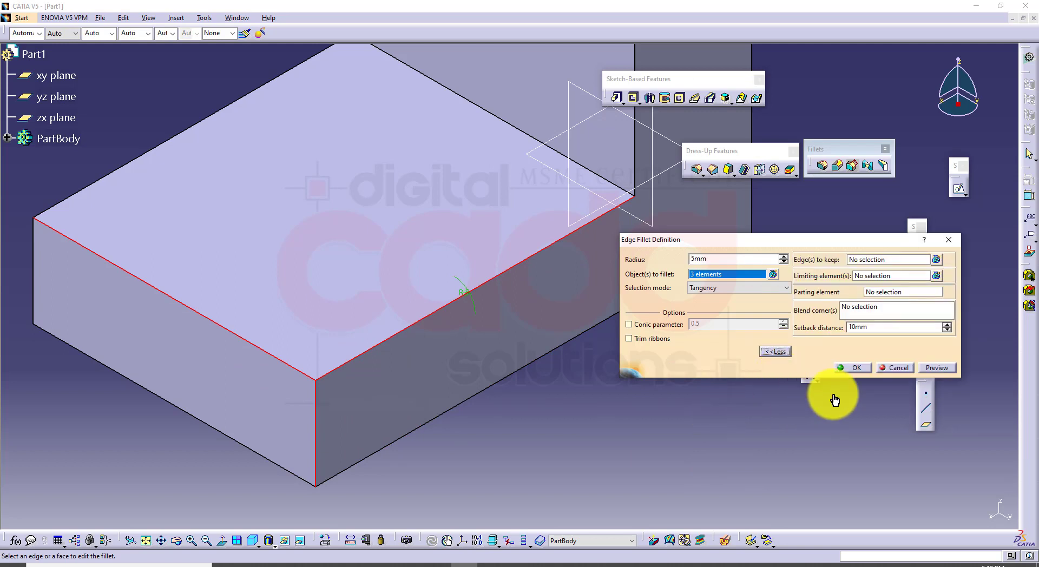
{"action": "left_click", "coordinate": [866, 313]}
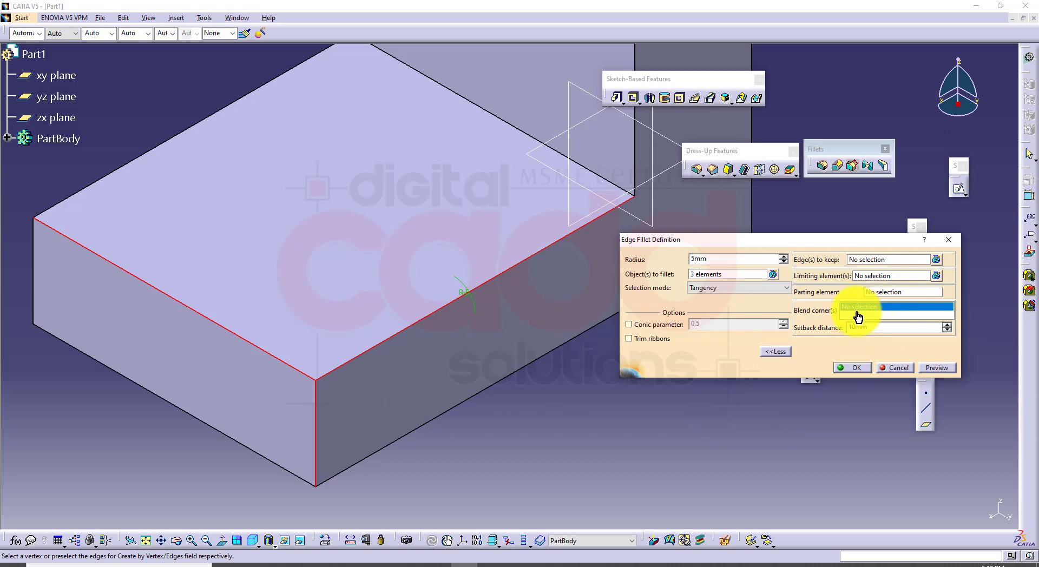
{"action": "right_click", "coordinate": [859, 310]}
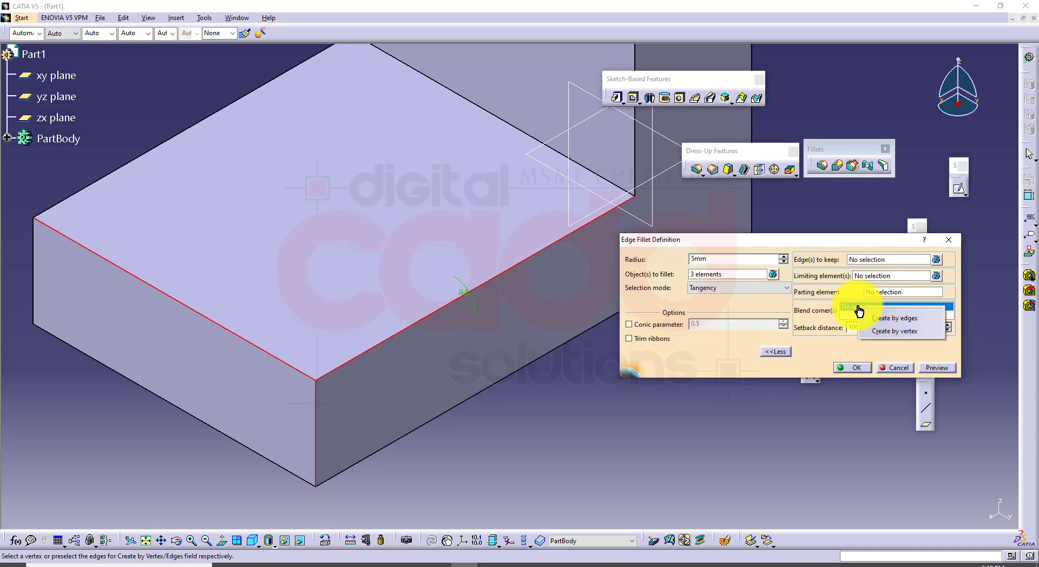
{"action": "left_click", "coordinate": [917, 332]}
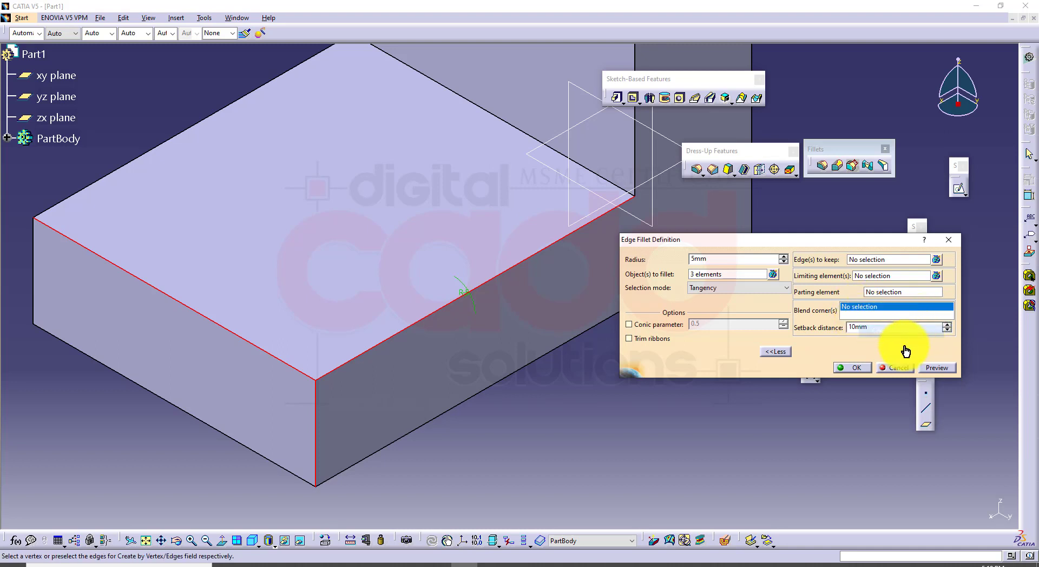
{"action": "left_click", "coordinate": [317, 387]}
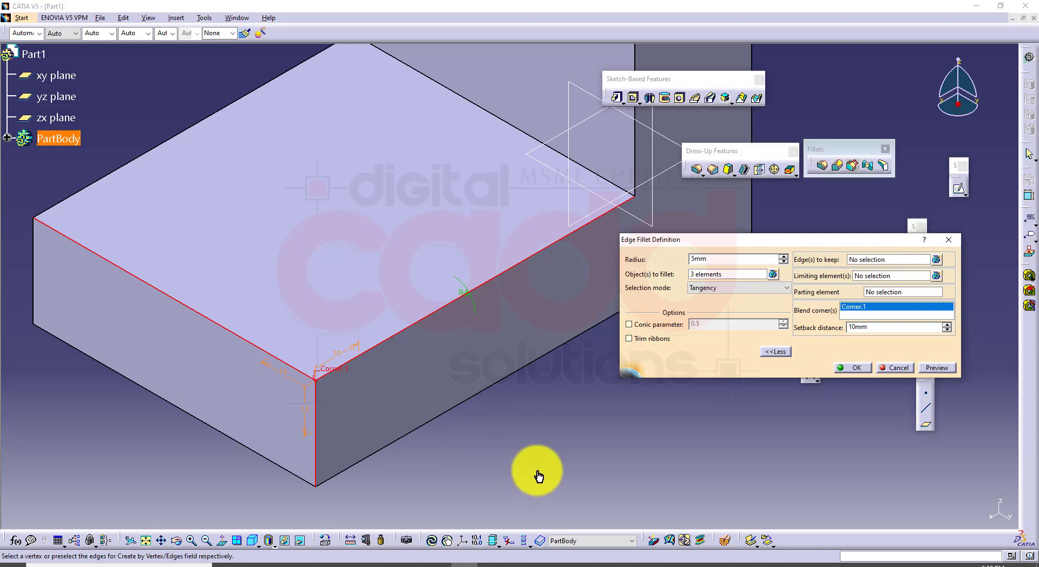
Set the blend corner's setback distances to 20 mm along the long top edge and 15 mm along the vertical edge, and apply the fillet
{"action": "middle_click_drag", "start_coordinate": [464, 448], "coordinate": [488, 389]}
{"action": "left_click", "coordinate": [489, 398]}
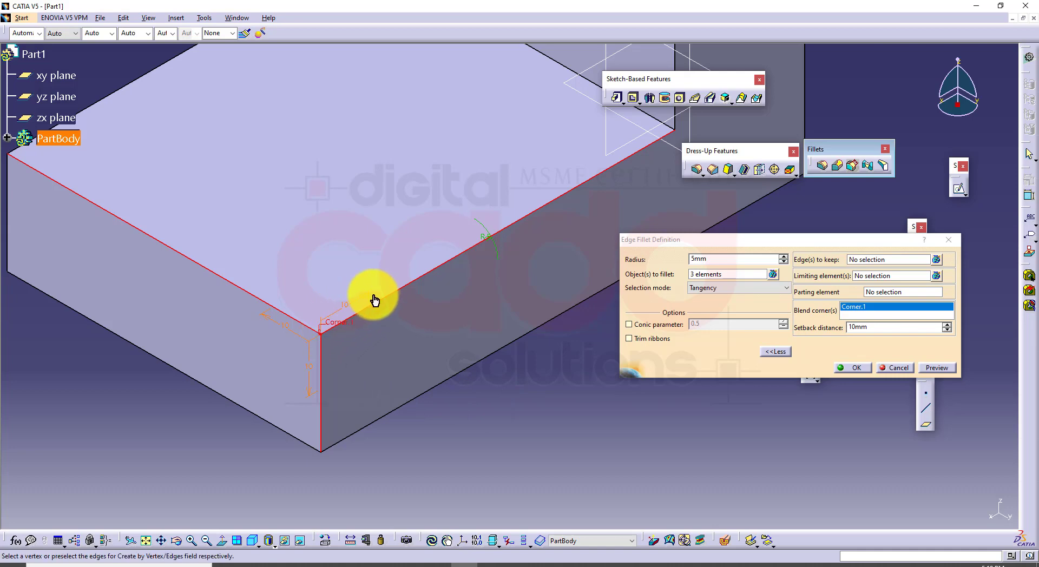
{"action": "double_click", "coordinate": [348, 310]}
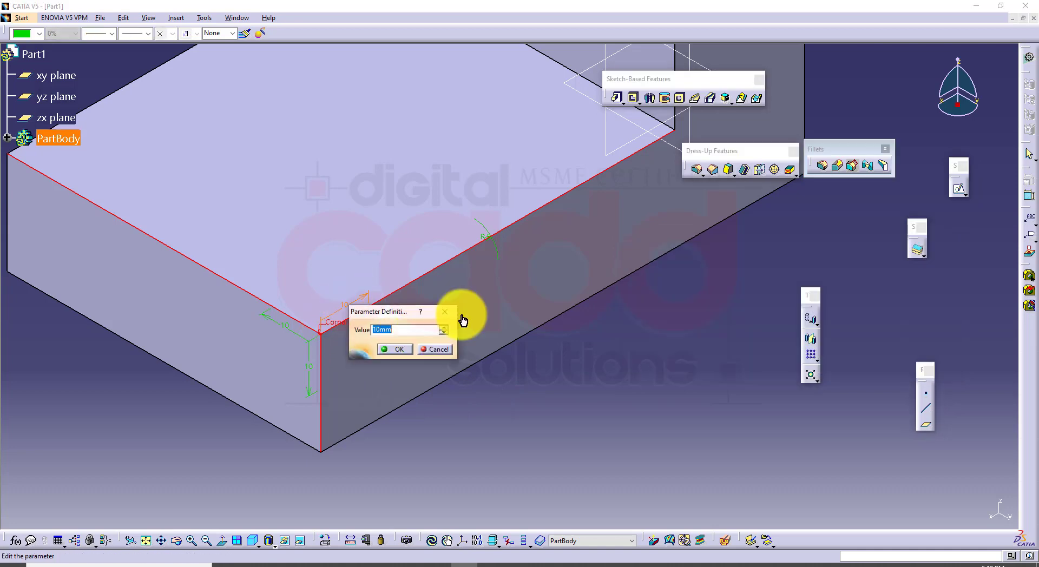
{"action": "key", "text": "Return"}
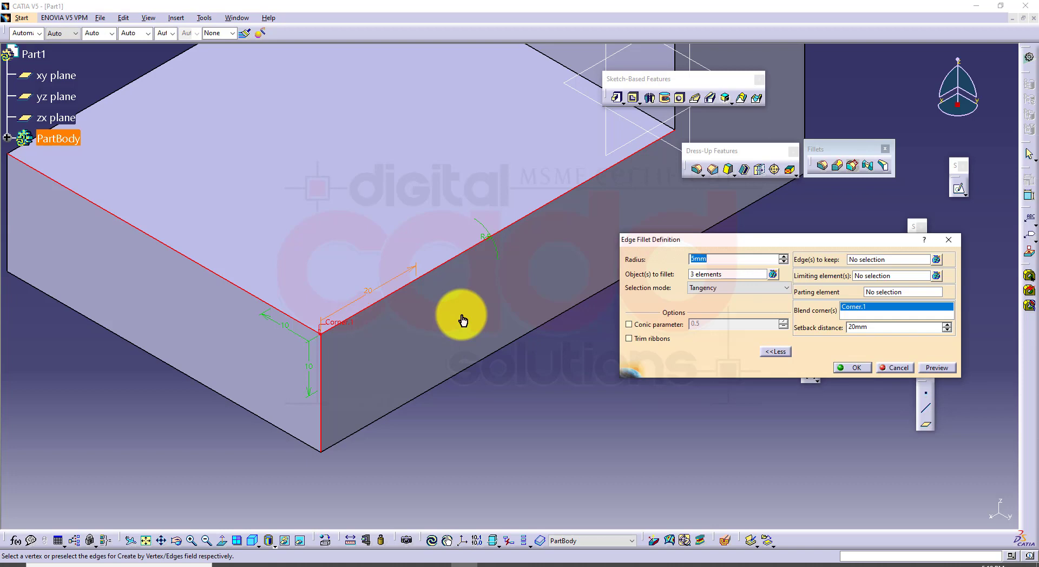
{"action": "double_click", "coordinate": [309, 371]}
{"action": "key", "text": "Return"}
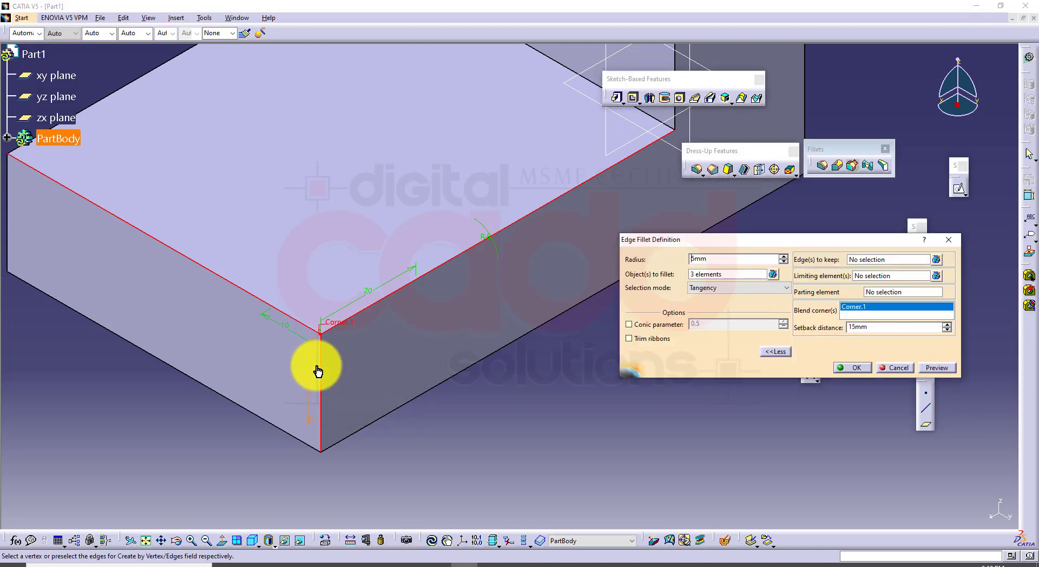
{"action": "left_click", "coordinate": [936, 370]}
{"action": "left_click", "coordinate": [859, 369]}
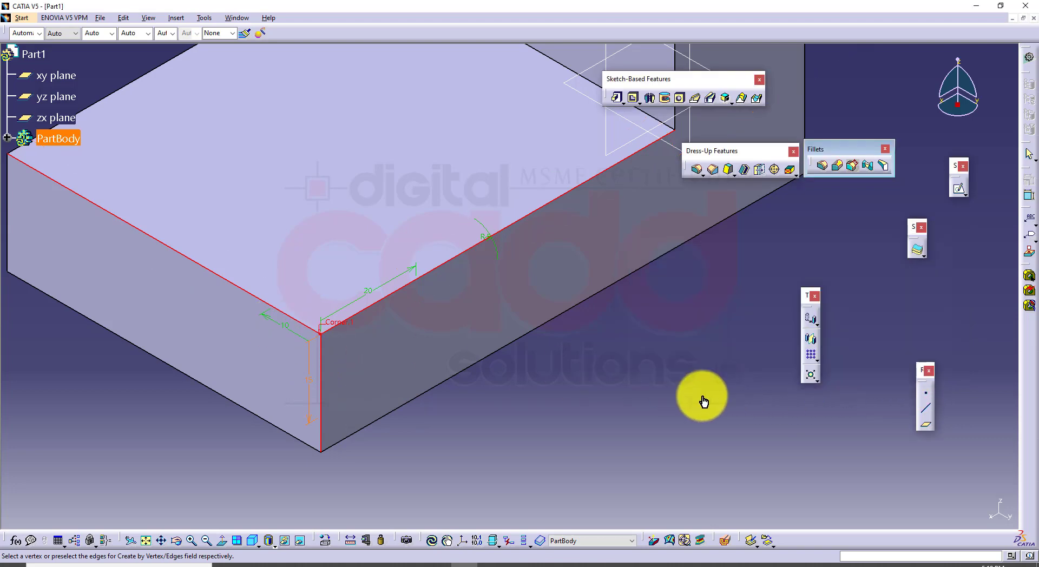
{"action": "mouse_move", "coordinate": [576, 406]}
{"action": "middle_mouse_down"}
{"action": "mouse_move", "coordinate": [597, 311]}
{"action": "mouse_move", "coordinate": [656, 304]}
{"action": "mouse_move", "coordinate": [686, 366]}
{"action": "mouse_move", "coordinate": [544, 386]}
{"action": "mouse_move", "coordinate": [586, 422]}
{"action": "middle_mouse_up"}
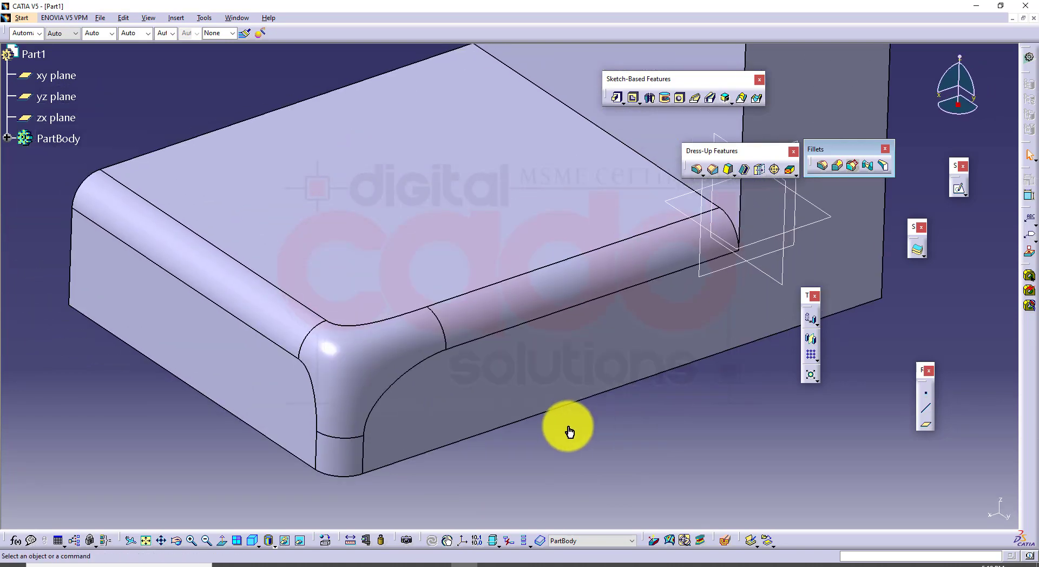
Undo the setback fillet so the base's front corner is sharp again
{"action": "key", "text": "ctrl+z"}
{"action": "key", "text": "ctrl+z"}
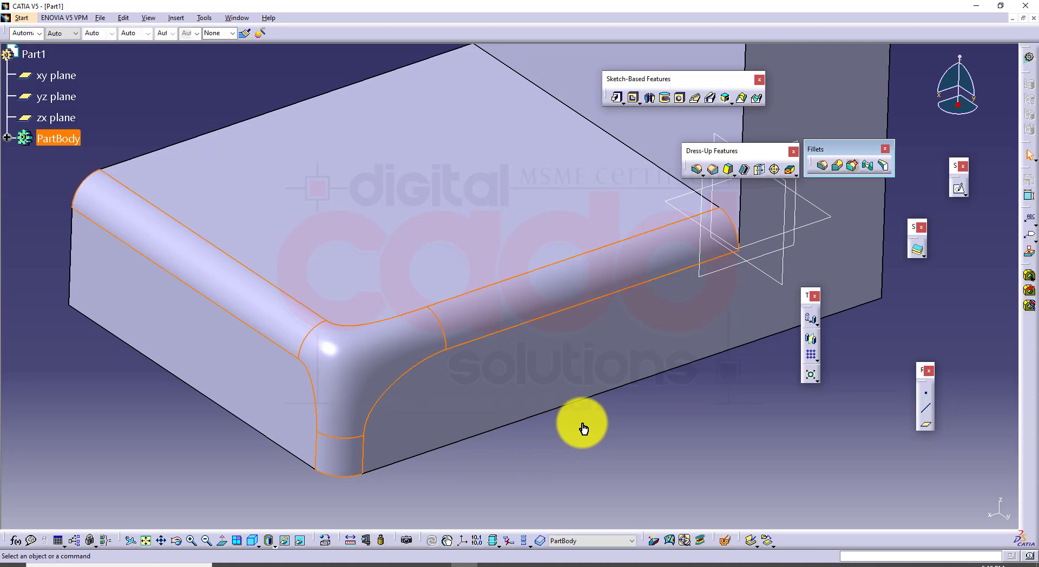
{"action": "key", "text": "ctrl+z"}
Start a new 5 mm edge fillet and select the three edges meeting at the base's front corner
{"action": "middle_click_drag", "start_coordinate": [547, 389], "coordinate": [558, 400]}
{"action": "left_click", "coordinate": [697, 169]}
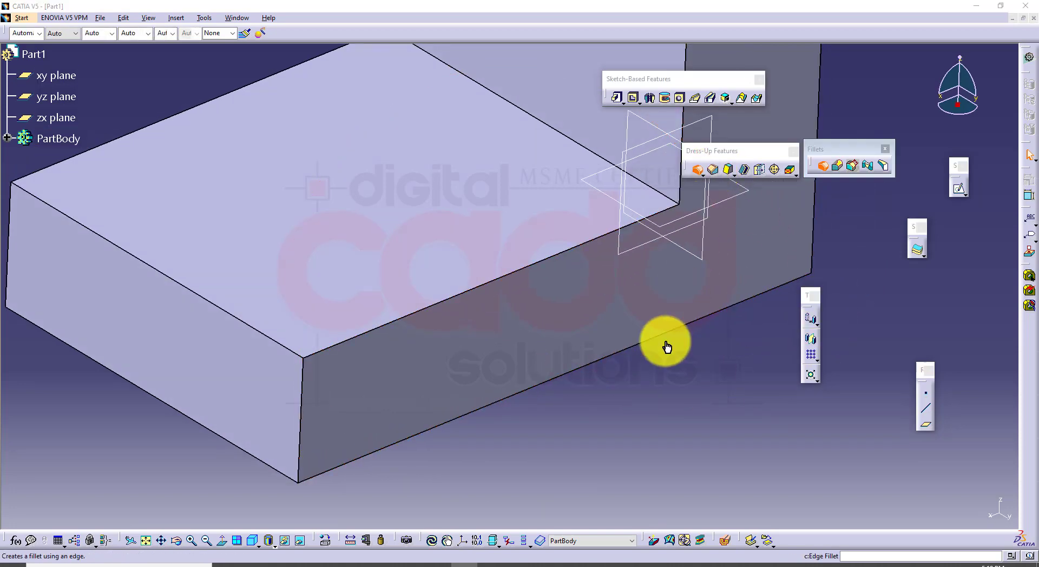
{"action": "left_click", "coordinate": [336, 350]}
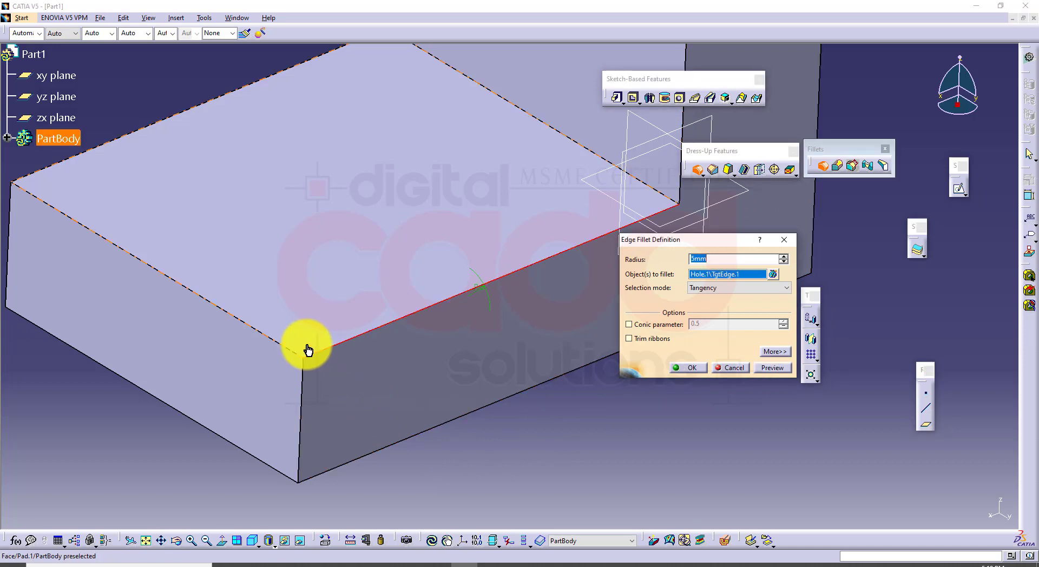
{"action": "left_click", "coordinate": [287, 353]}
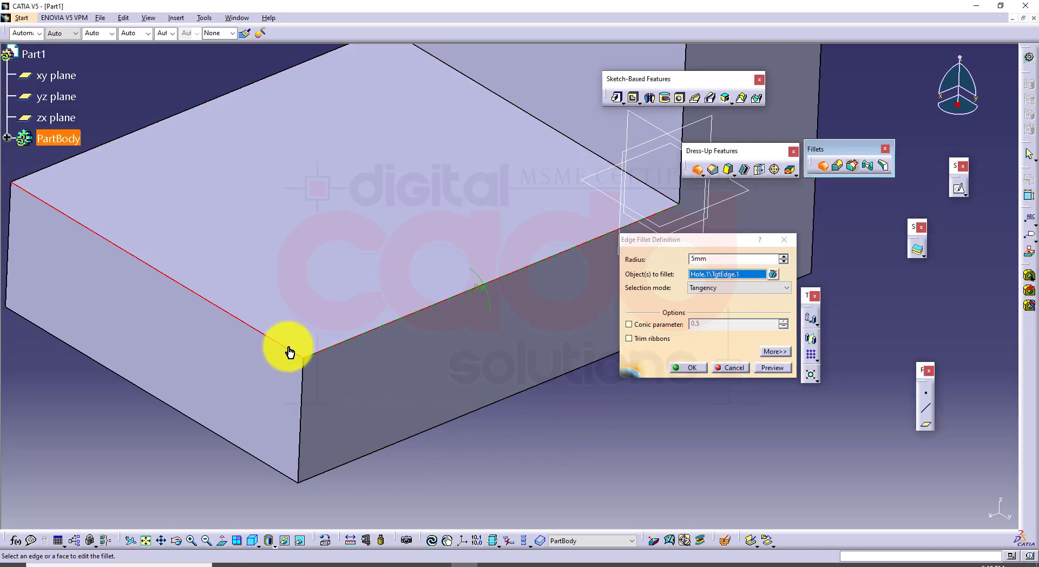
{"action": "left_click", "coordinate": [302, 393]}
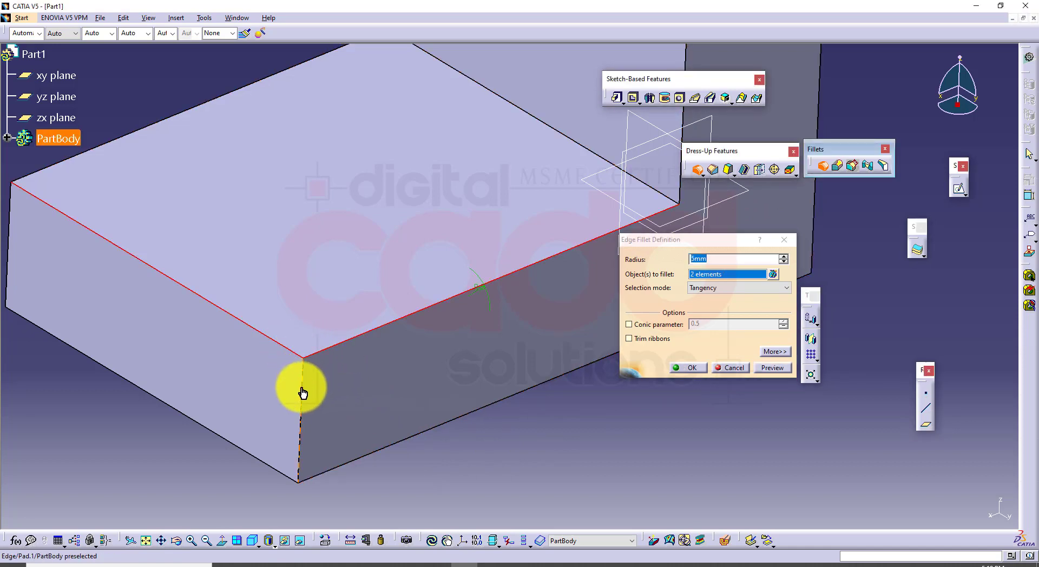
Add a blend corner by vertex to the new fillet at the base's front corner
{"action": "left_click", "coordinate": [781, 352]}
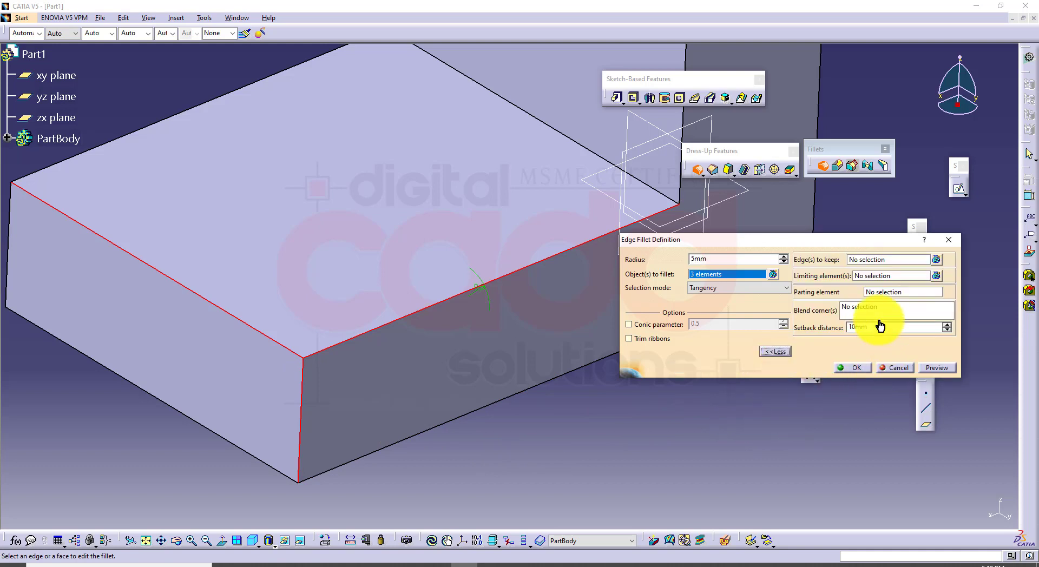
{"action": "left_click", "coordinate": [860, 309]}
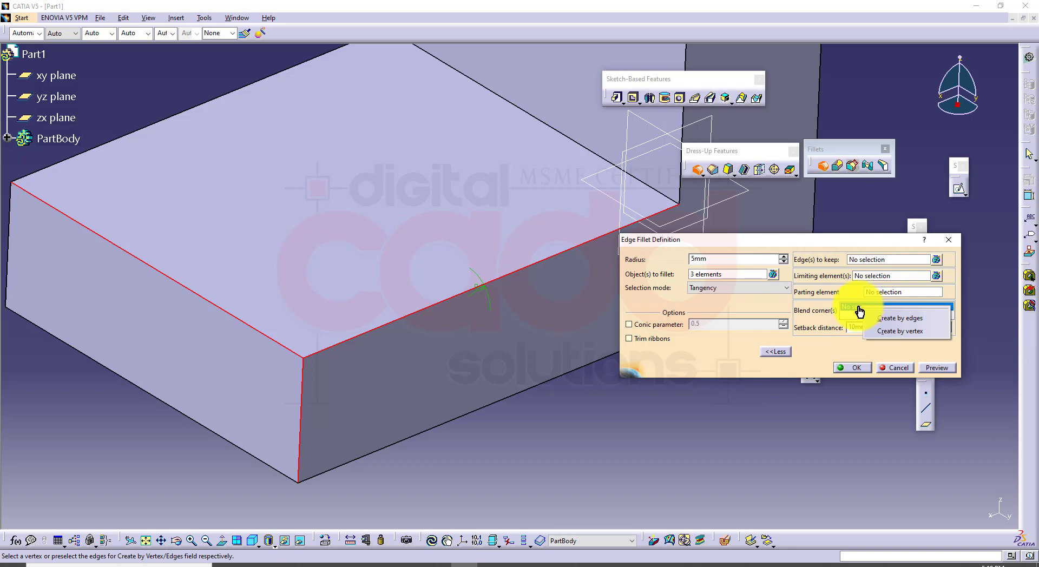
{"action": "left_click", "coordinate": [905, 331]}
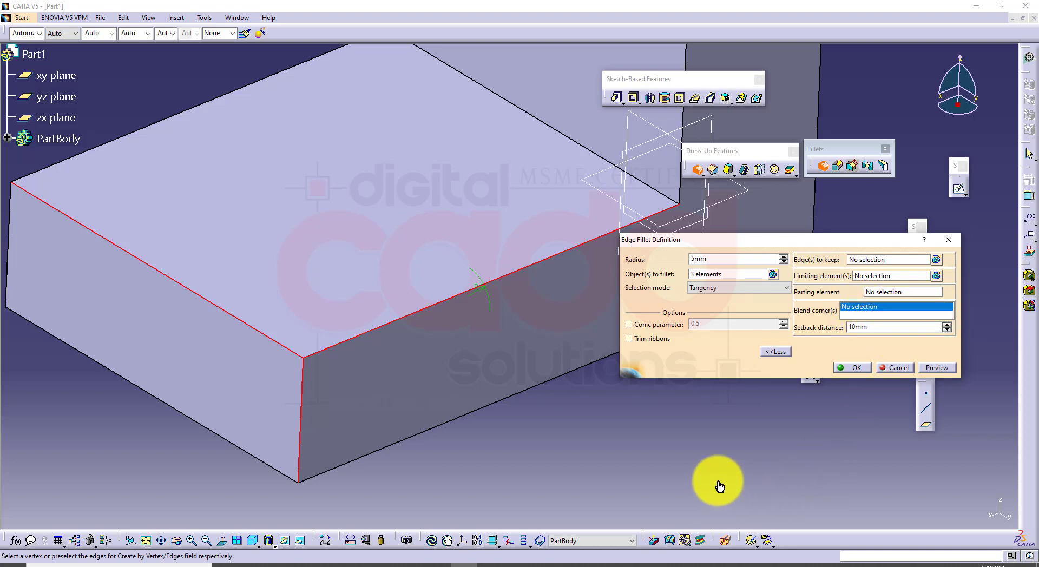
{"action": "left_click", "coordinate": [309, 361]}
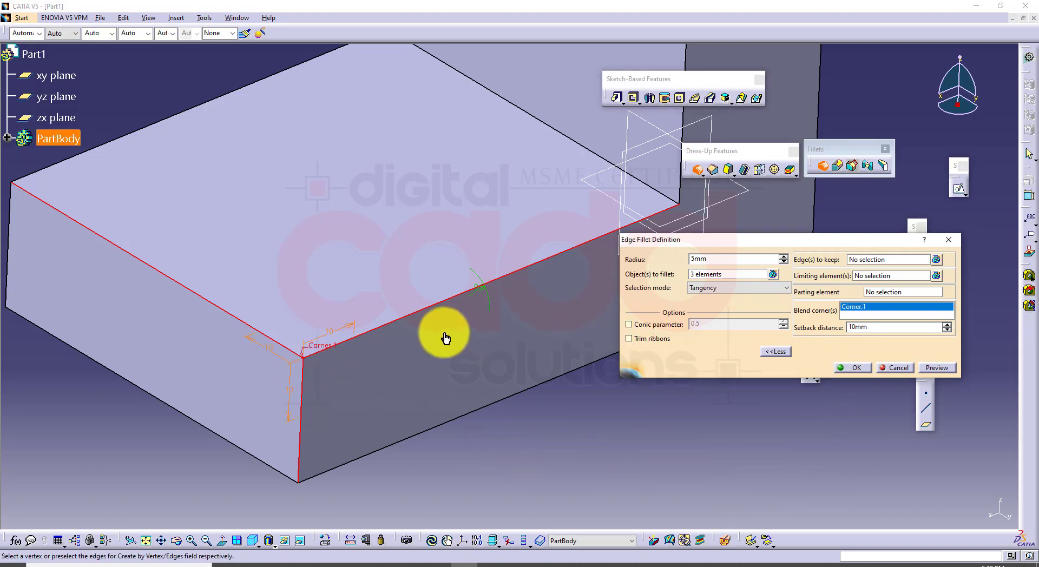
Set the new blend corner's setback distances to 20 mm along the long top edge and 25 mm along the short top edge
{"action": "double_click", "coordinate": [333, 335]}
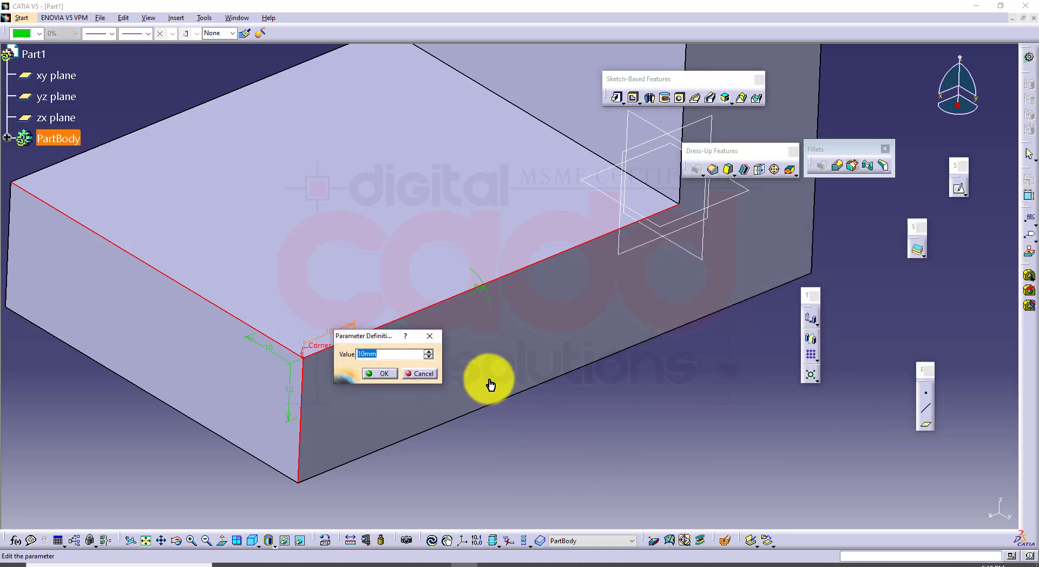
{"action": "key", "text": "Return"}
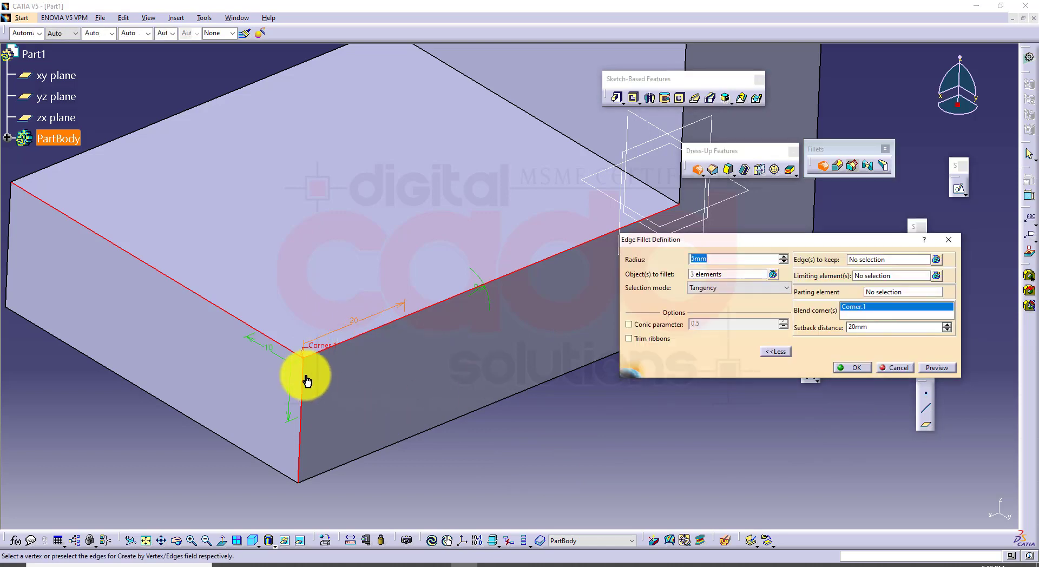
{"action": "double_click", "coordinate": [273, 358]}
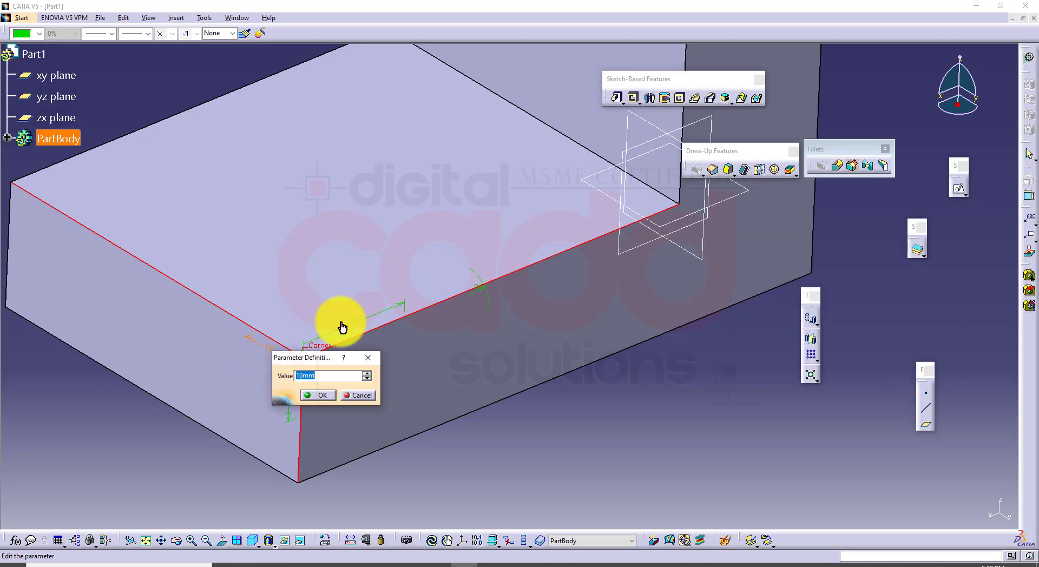
{"action": "type", "text": "25"}
{"action": "key", "text": "Return"}
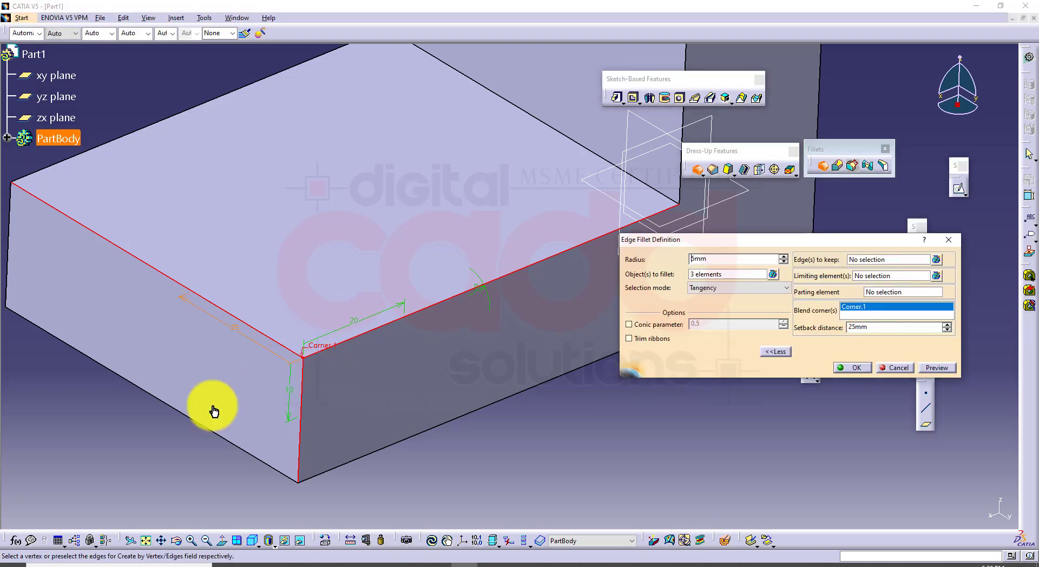
Preview the 5 mm setback fillet at the base's front corner and create it
{"action": "left_click", "coordinate": [928, 369]}
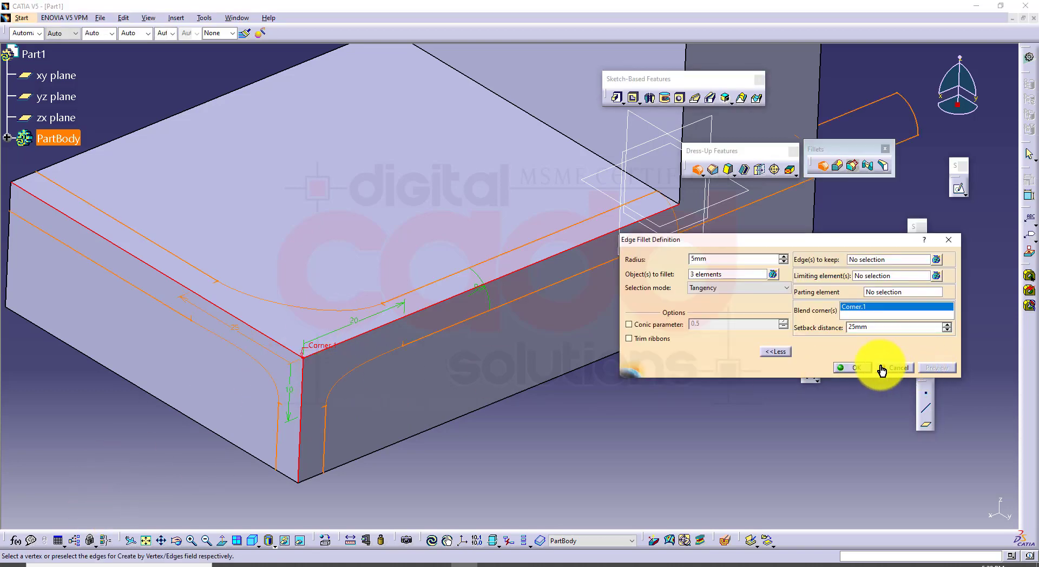
{"action": "left_click", "coordinate": [861, 369]}
{"action": "mouse_move", "coordinate": [594, 417]}
{"action": "middle_mouse_down"}
{"action": "mouse_move", "coordinate": [557, 317]}
{"action": "mouse_move", "coordinate": [579, 417]}
{"action": "middle_mouse_up"}
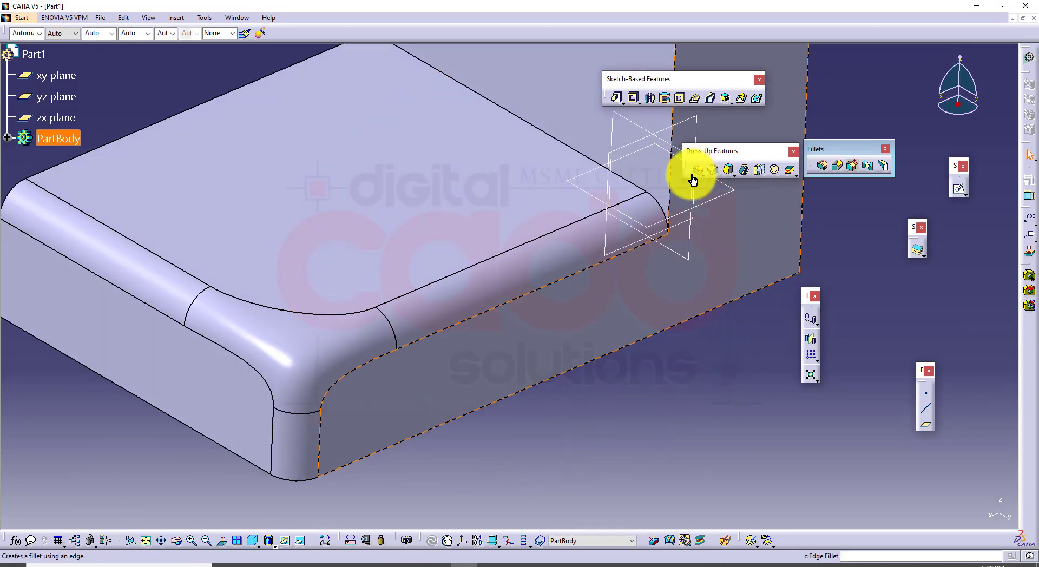
{"action": "left_click", "coordinate": [822, 166]}
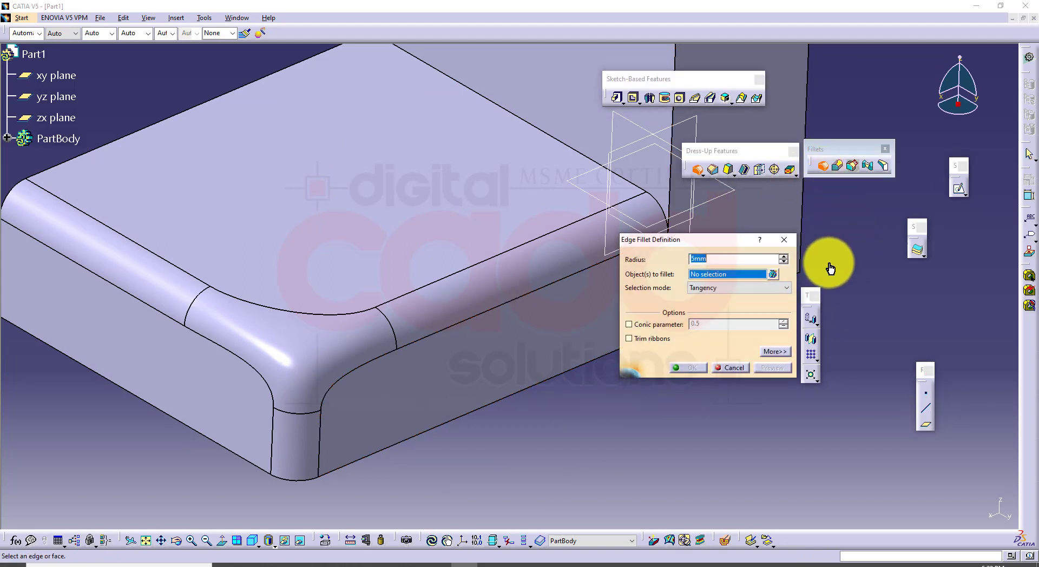
{"action": "left_click_drag", "start_coordinate": [733, 241], "coordinate": [720, 309]}
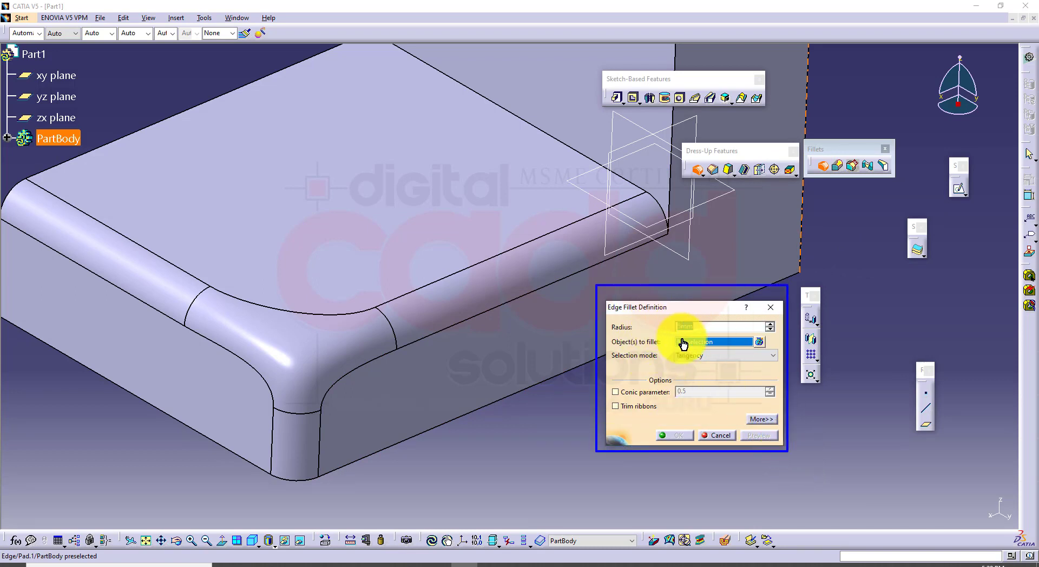
{"action": "left_click", "coordinate": [761, 419]}
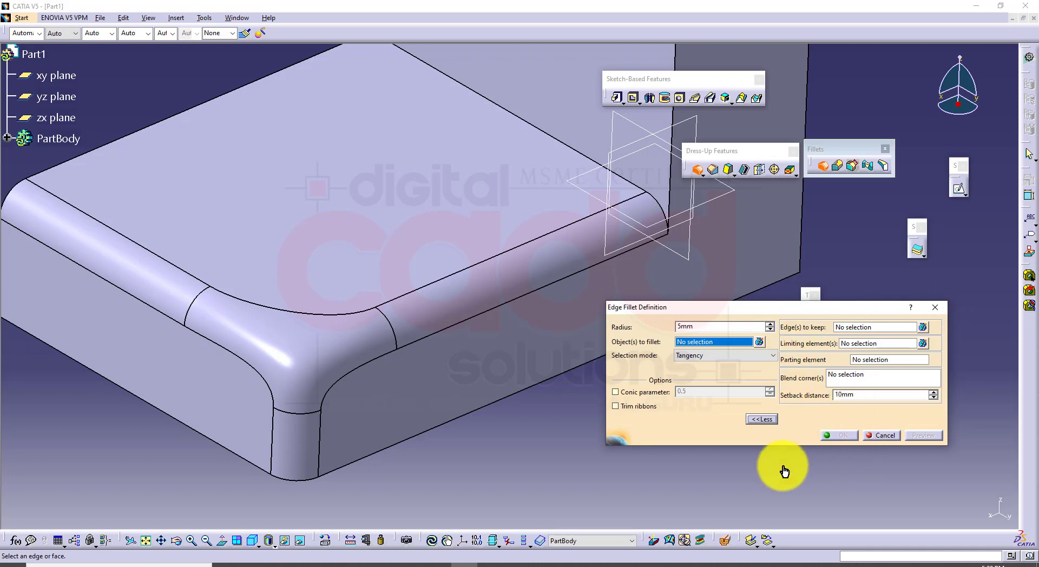
{"action": "key", "text": "Escape"}
Switch to the CATIA PDF book and review the setback distance note, the variable radius fillet section and its example figures
{"action": "left_click", "coordinate": [278, 563]}
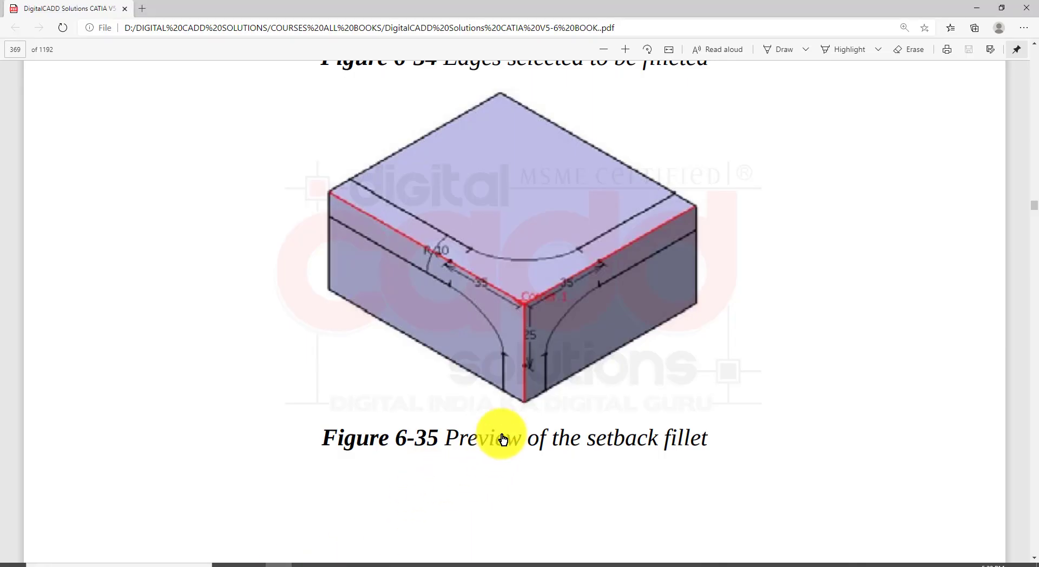
{"action": "scroll", "coordinate": [506, 435], "scroll_direction": "down", "scroll_amount": 10}
{"action": "scroll", "coordinate": [513, 450], "scroll_direction": "down", "scroll_amount": 7}
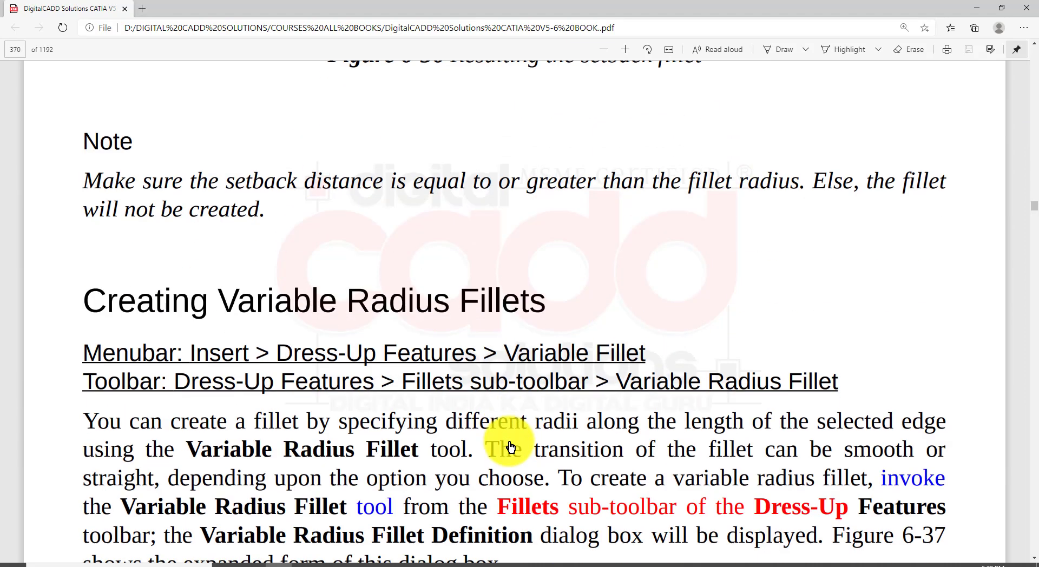
{"action": "scroll", "coordinate": [509, 441], "scroll_direction": "down", "scroll_amount": 2}
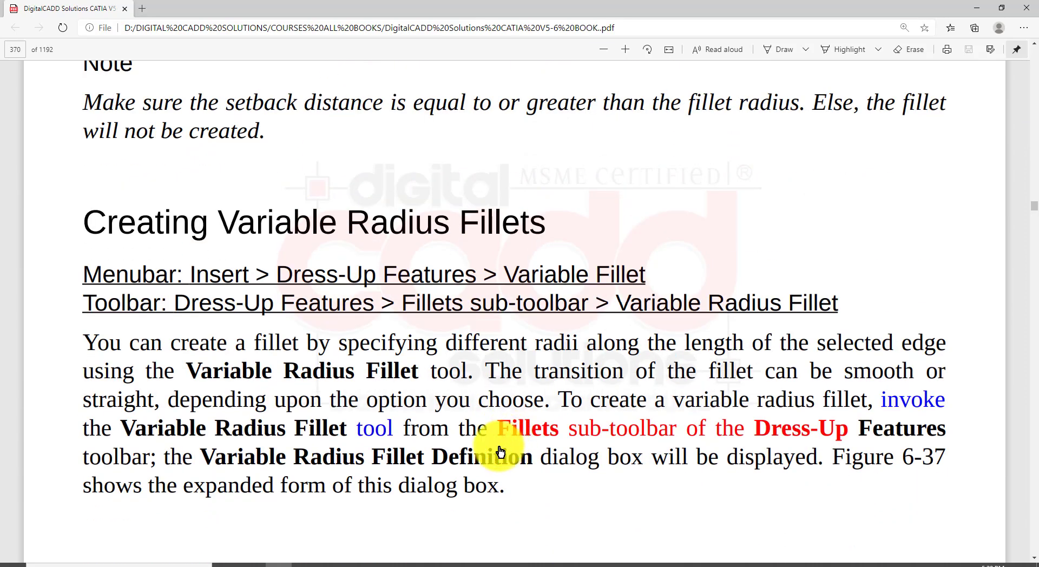
{"action": "mouse_move", "coordinate": [64, 177]}
{"action": "left_mouse_down"}
{"action": "mouse_move", "coordinate": [139, 238]}
{"action": "mouse_move", "coordinate": [591, 271]}
{"action": "mouse_move", "coordinate": [615, 257]}
{"action": "left_mouse_up"}
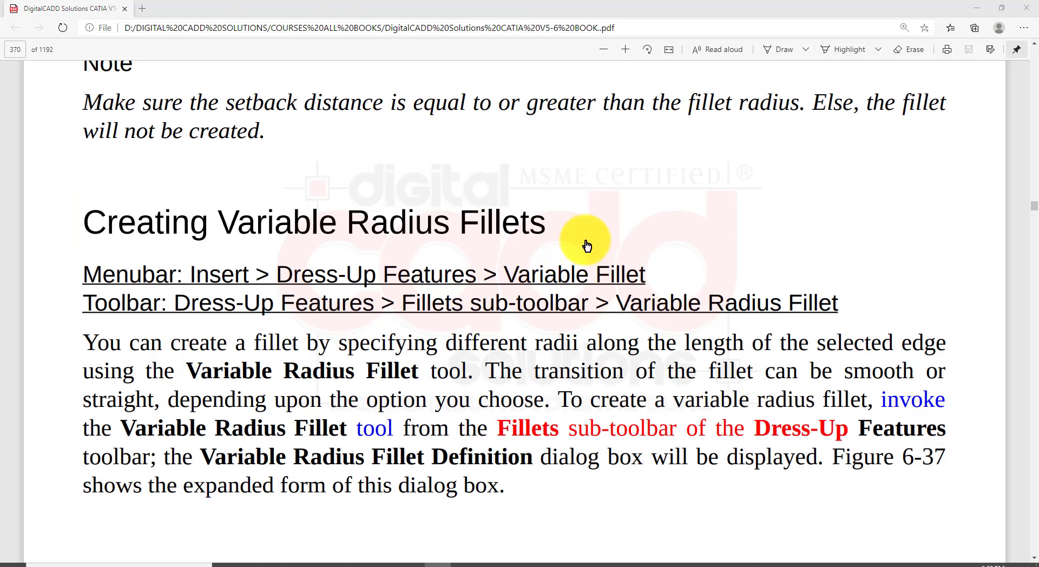
{"action": "scroll", "coordinate": [586, 241], "scroll_direction": "down", "scroll_amount": 10}
{"action": "scroll", "coordinate": [595, 244], "scroll_direction": "down", "scroll_amount": 15}
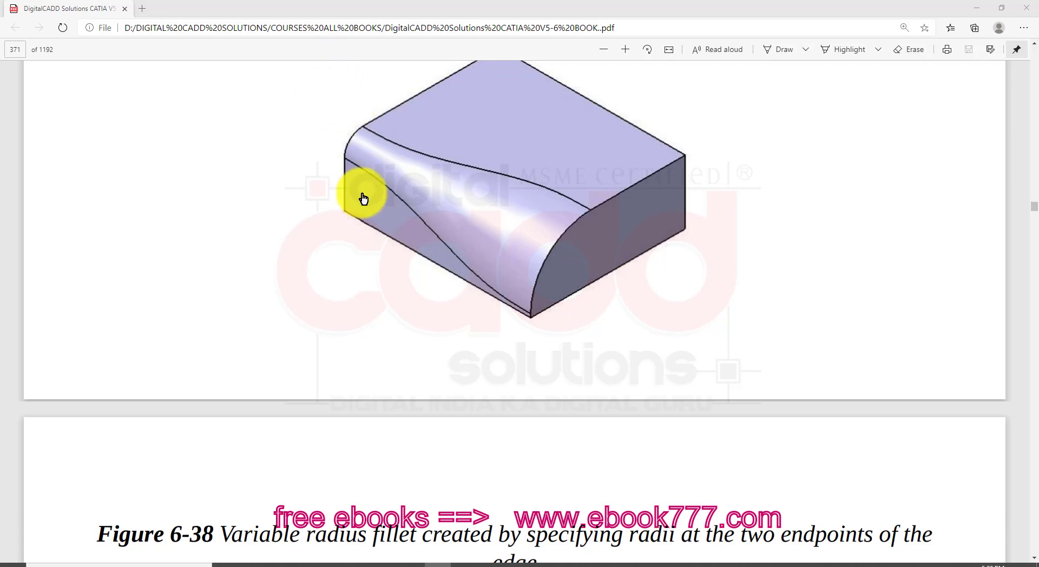
{"action": "scroll", "coordinate": [373, 277], "scroll_direction": "up", "scroll_amount": 3}
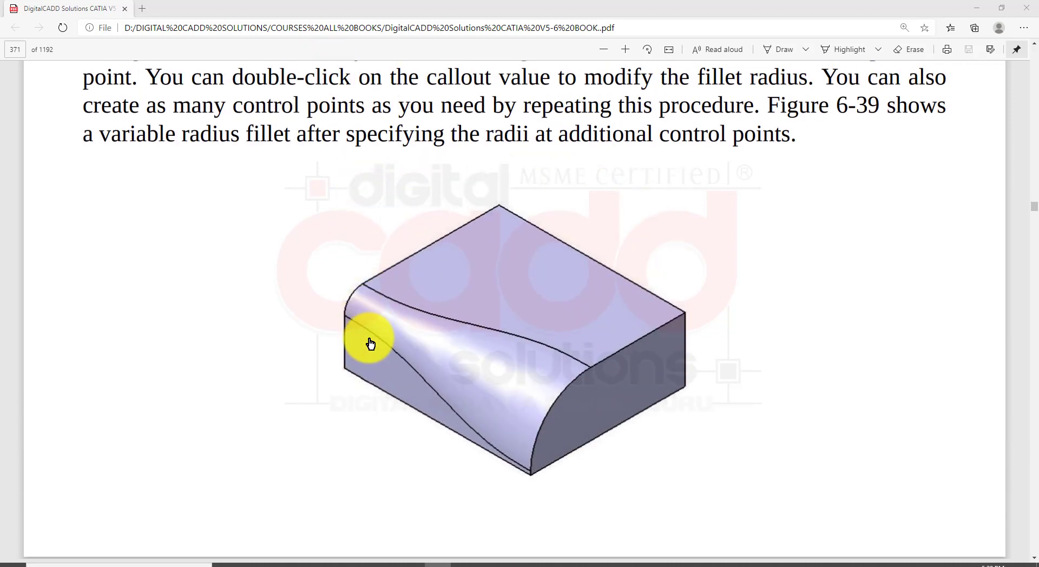
{"action": "left_click_drag", "start_coordinate": [299, 181], "coordinate": [745, 506]}
{"action": "left_click_drag", "start_coordinate": [653, 501], "coordinate": [555, 382]}
{"action": "left_click_drag", "start_coordinate": [443, 173], "coordinate": [397, 295]}
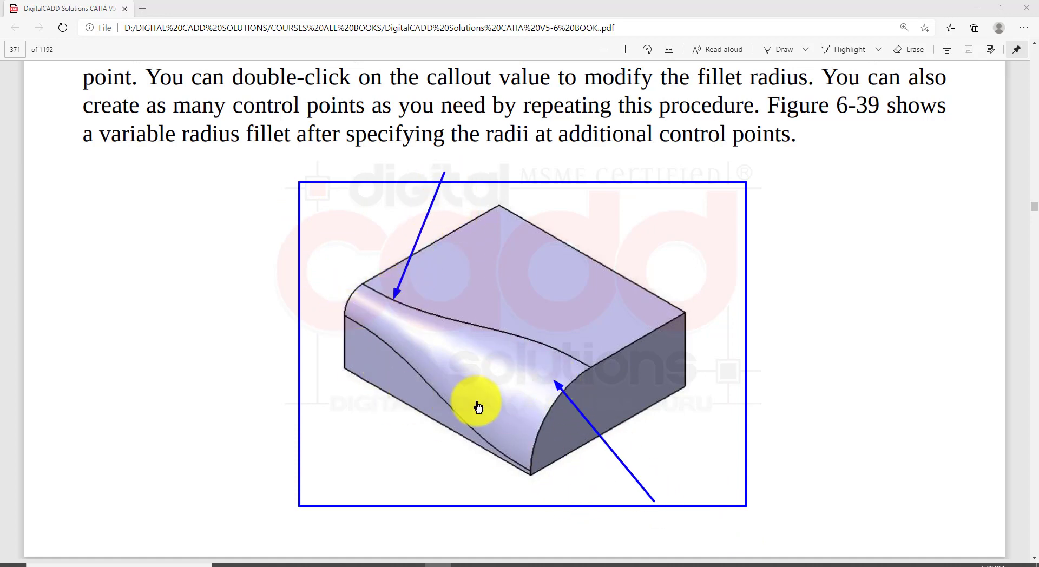
{"action": "key", "text": "Escape"}
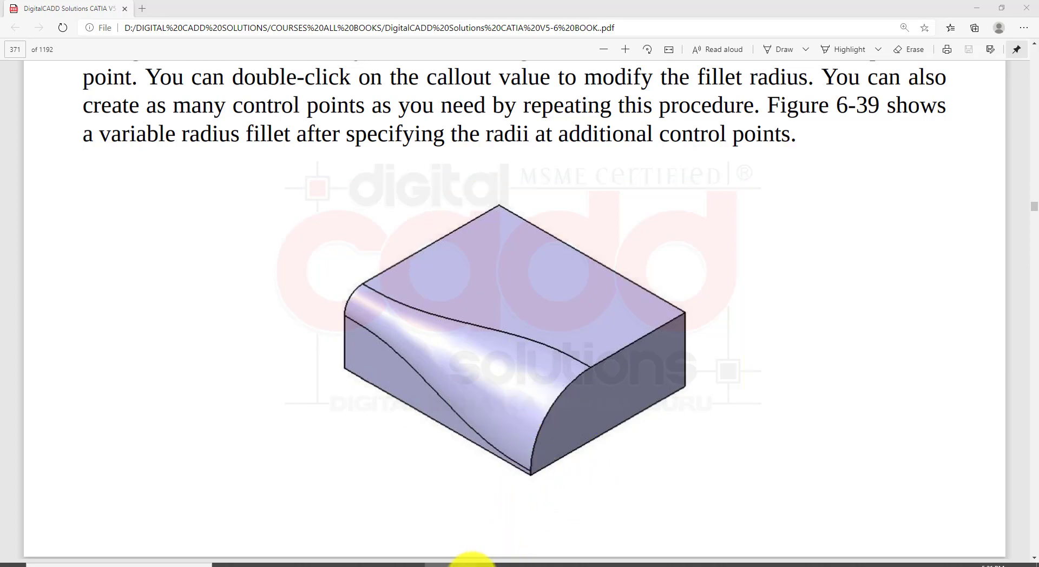
Return to CATIA and start a 5 mm variable radius fillet on the base's short front top edge, viewed isometrically
{"action": "left_click", "coordinate": [471, 563]}
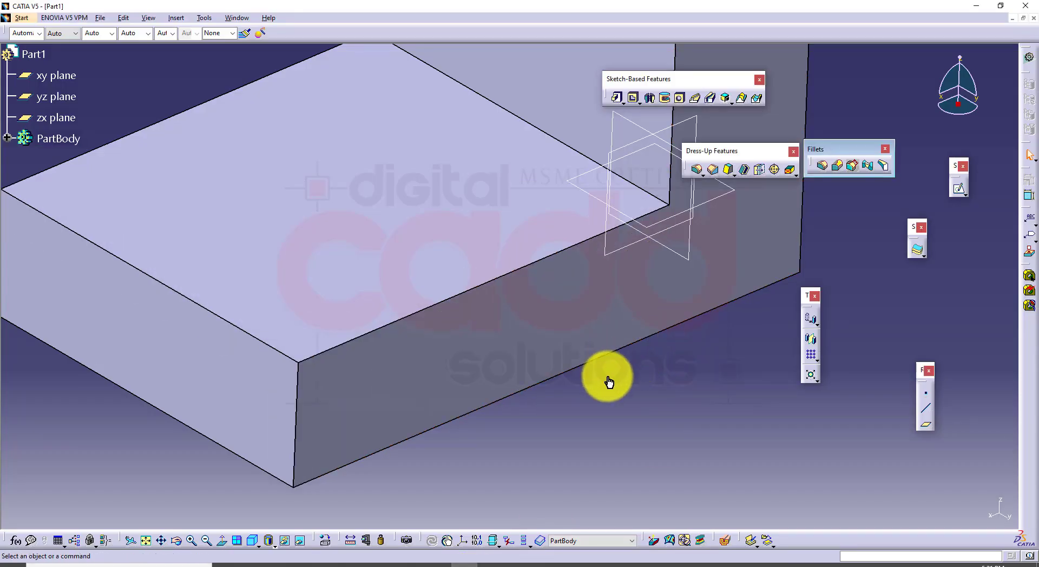
{"action": "middle_click_drag", "start_coordinate": [632, 377], "coordinate": [660, 381]}
{"action": "middle_click_drag", "start_coordinate": [687, 272], "coordinate": [533, 342]}
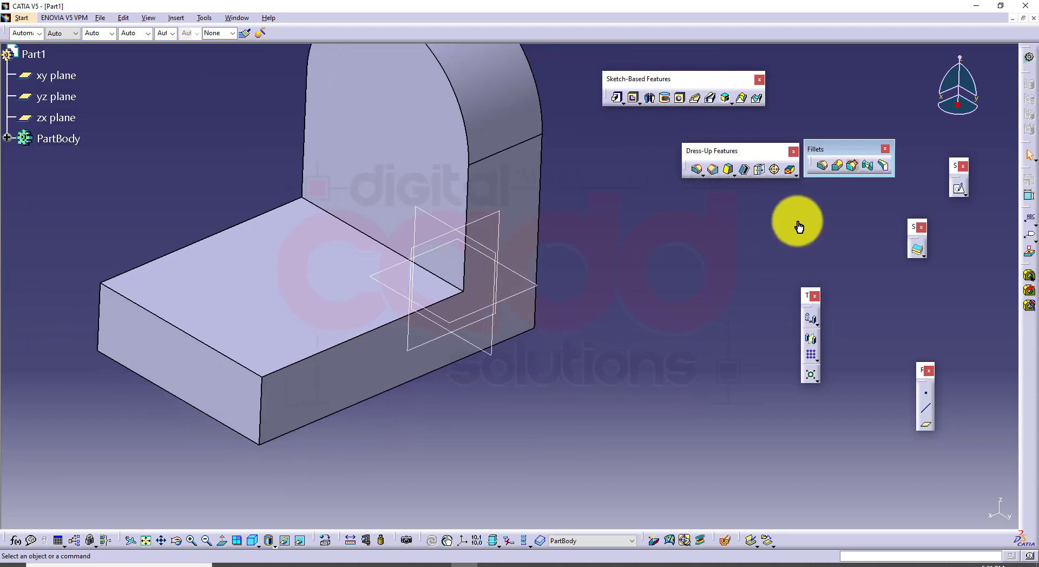
{"action": "left_click", "coordinate": [838, 169]}
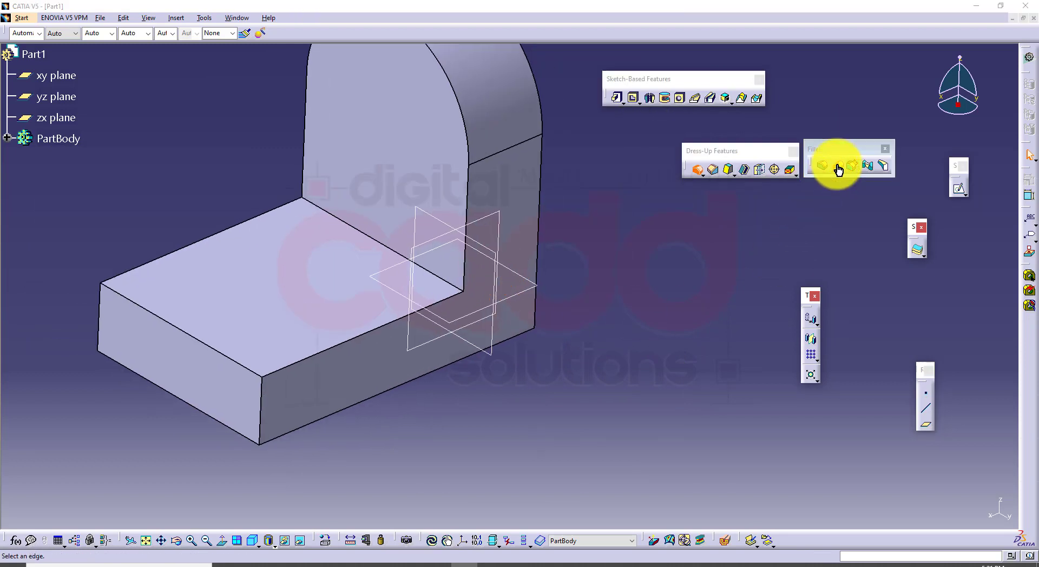
{"action": "middle_click_drag", "start_coordinate": [540, 404], "coordinate": [549, 403]}
{"action": "middle_click_drag", "start_coordinate": [458, 429], "coordinate": [479, 390]}
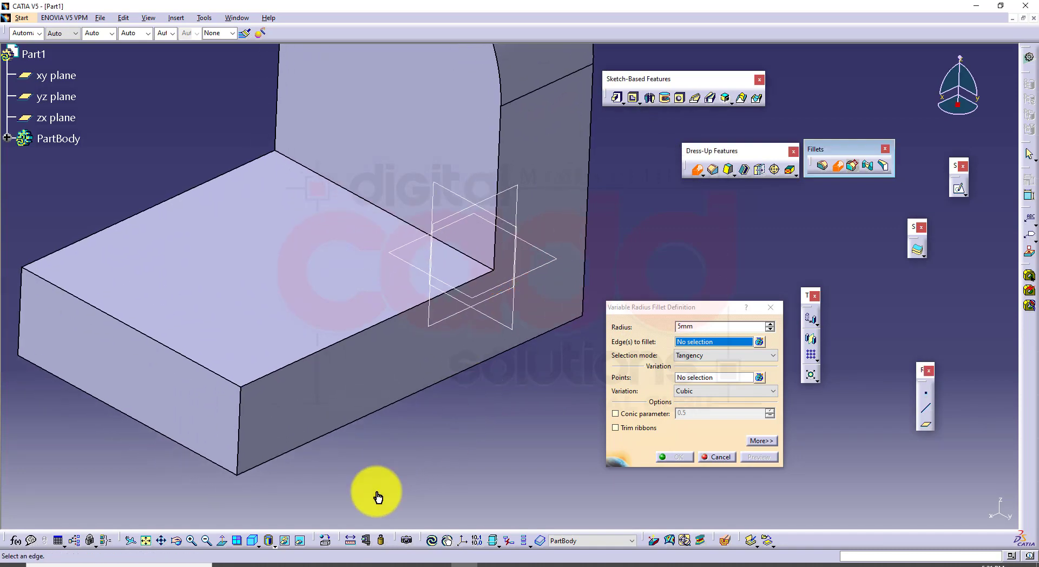
{"action": "left_click", "coordinate": [112, 318]}
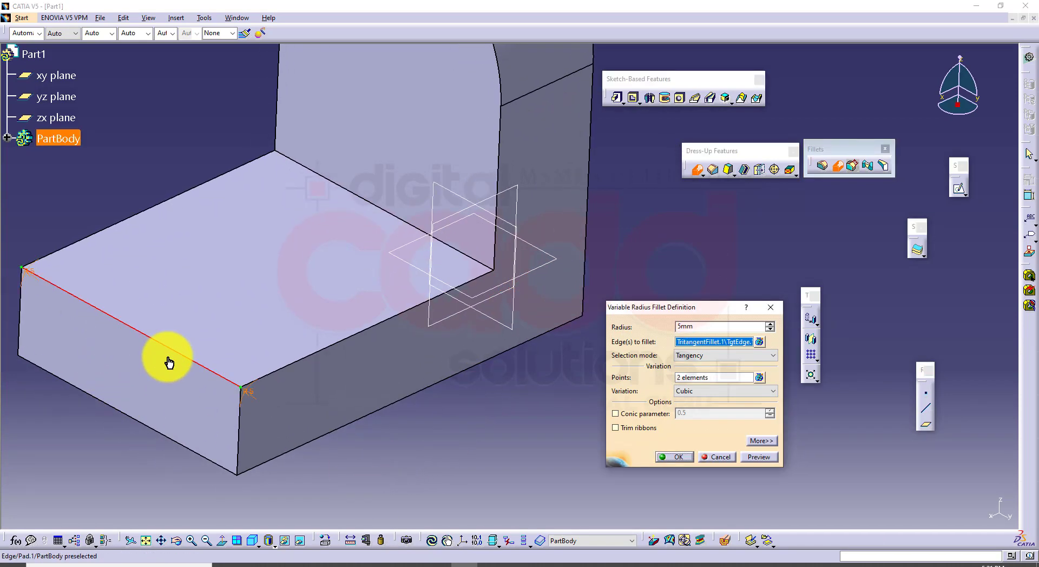
{"action": "middle_click_drag", "start_coordinate": [318, 445], "coordinate": [412, 416]}
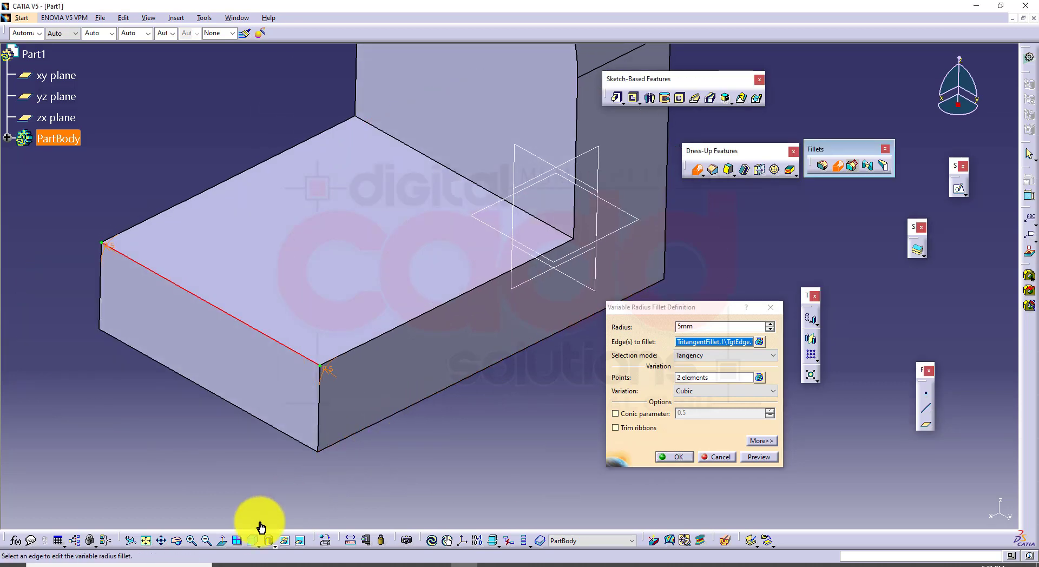
{"action": "left_click", "coordinate": [252, 540]}
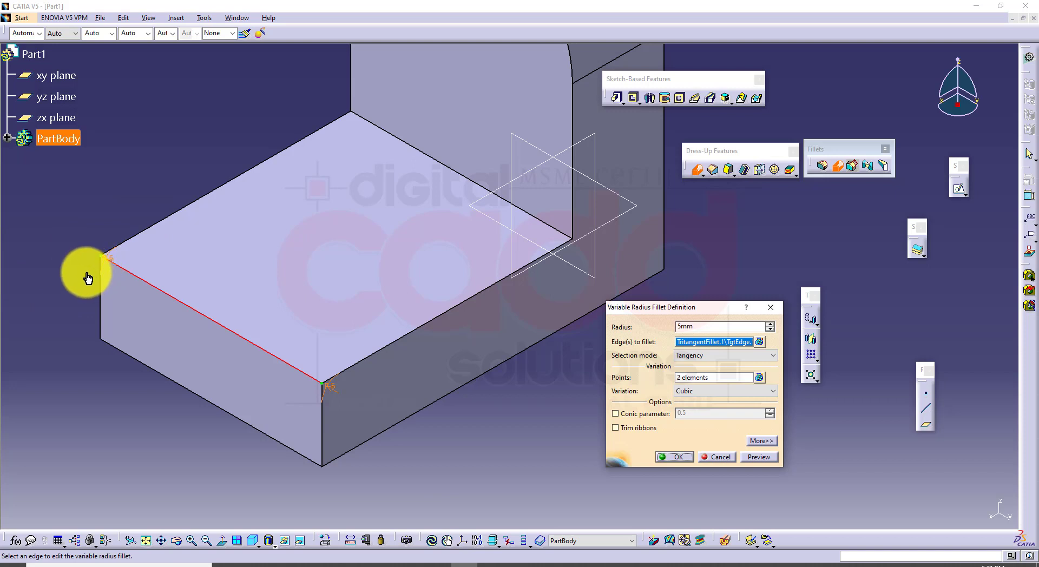
Activate point selection for the radius variation along the selected front edge
{"action": "left_click_drag", "start_coordinate": [82, 240], "coordinate": [143, 295]}
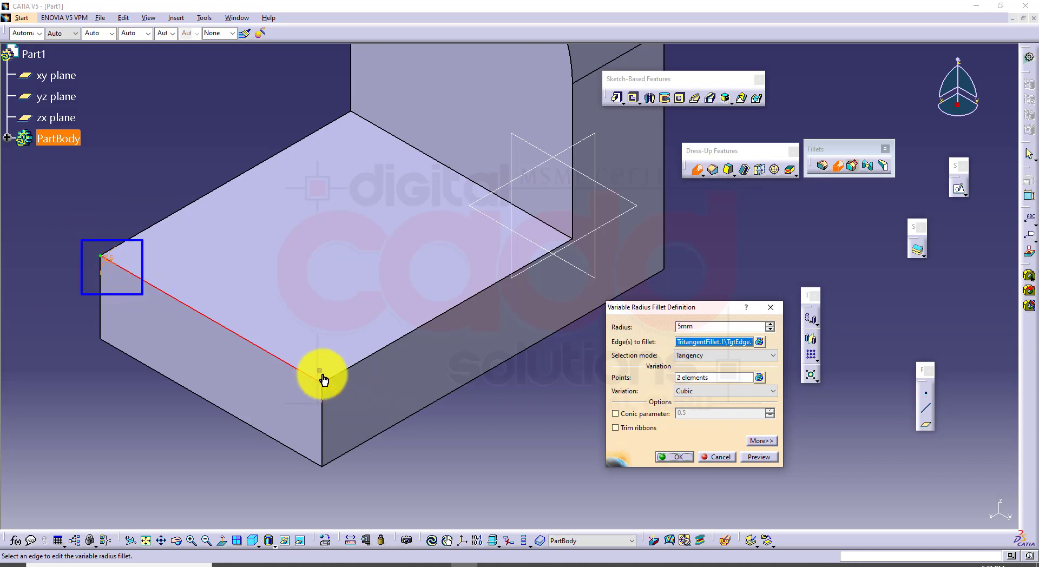
{"action": "left_click_drag", "start_coordinate": [318, 369], "coordinate": [383, 419]}
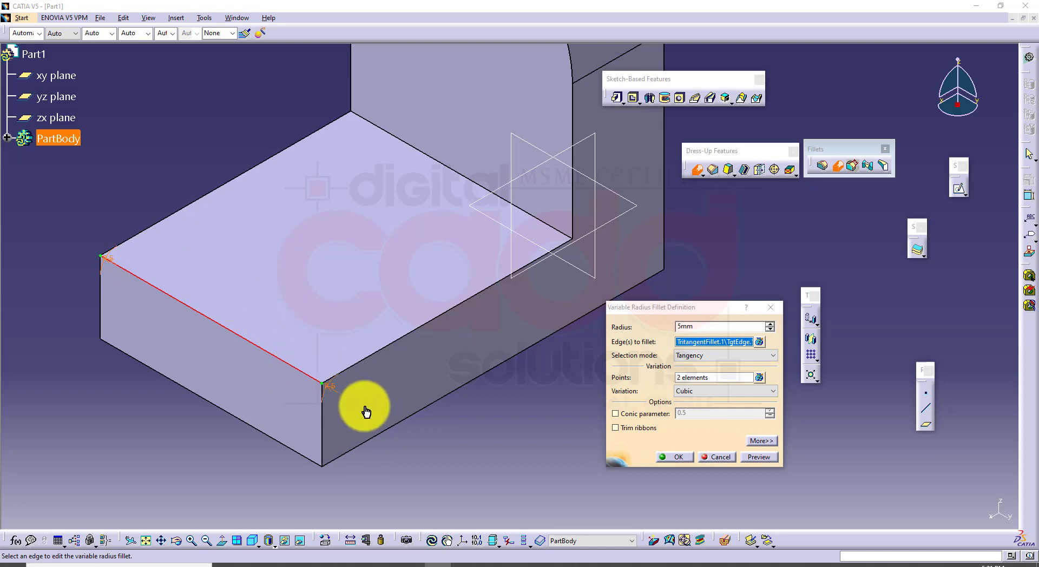
{"action": "left_click", "coordinate": [725, 377]}
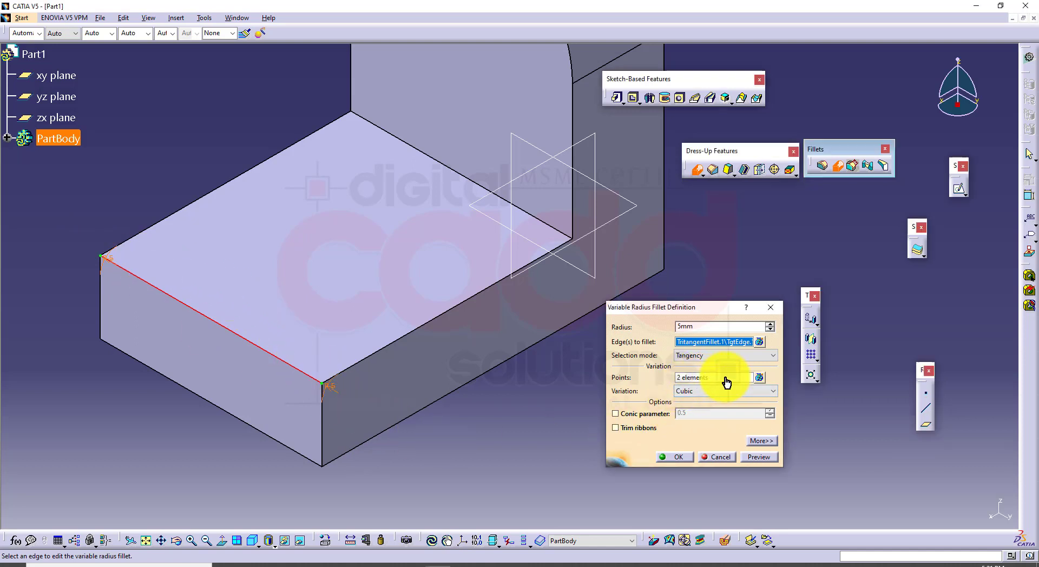
{"action": "left_click", "coordinate": [686, 378]}
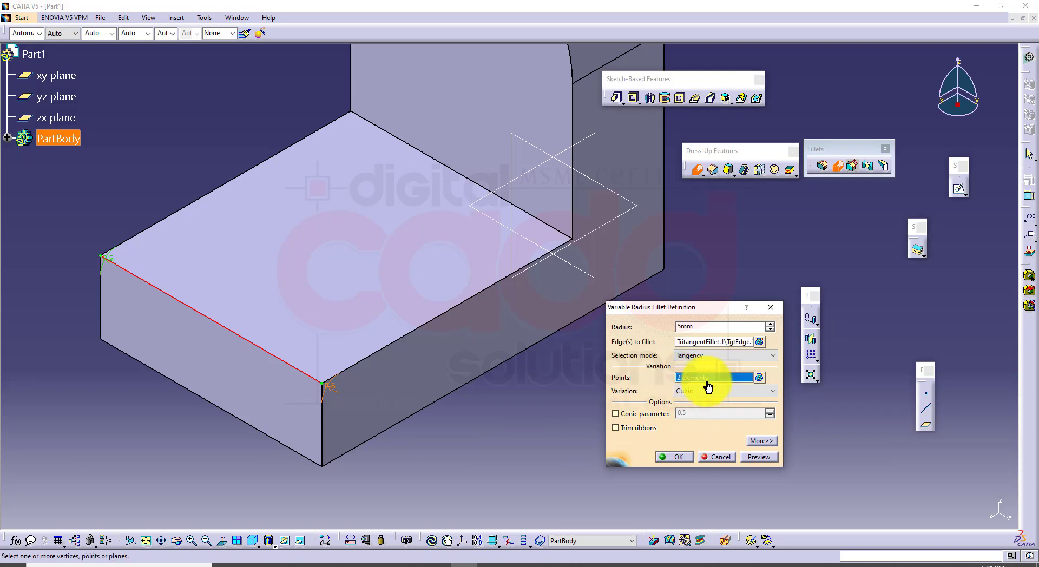
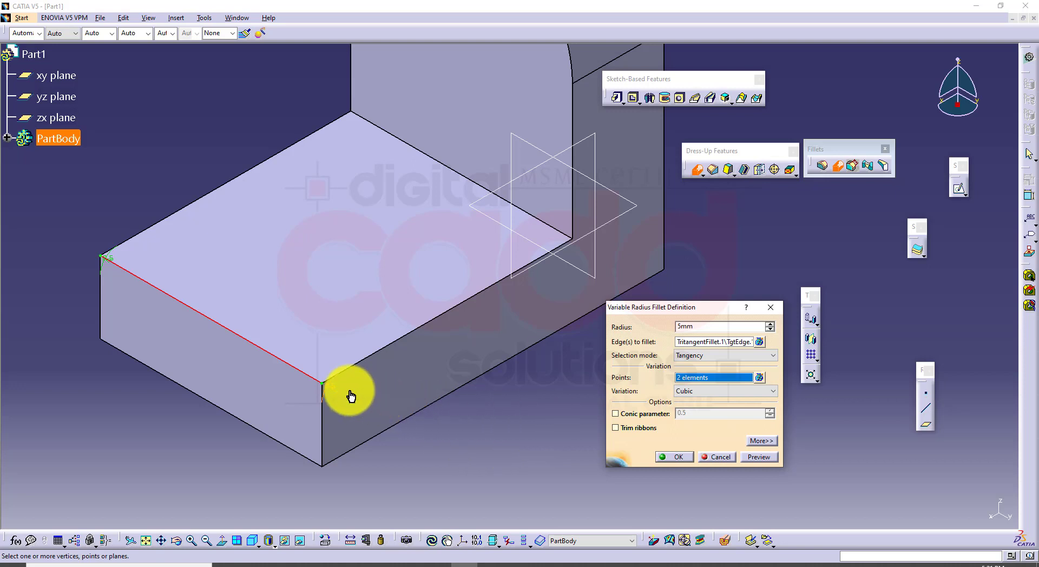
Set the variable fillet's radius at the front corner to 20 mm, create the fillet and undo it
{"action": "double_click", "coordinate": [337, 397]}
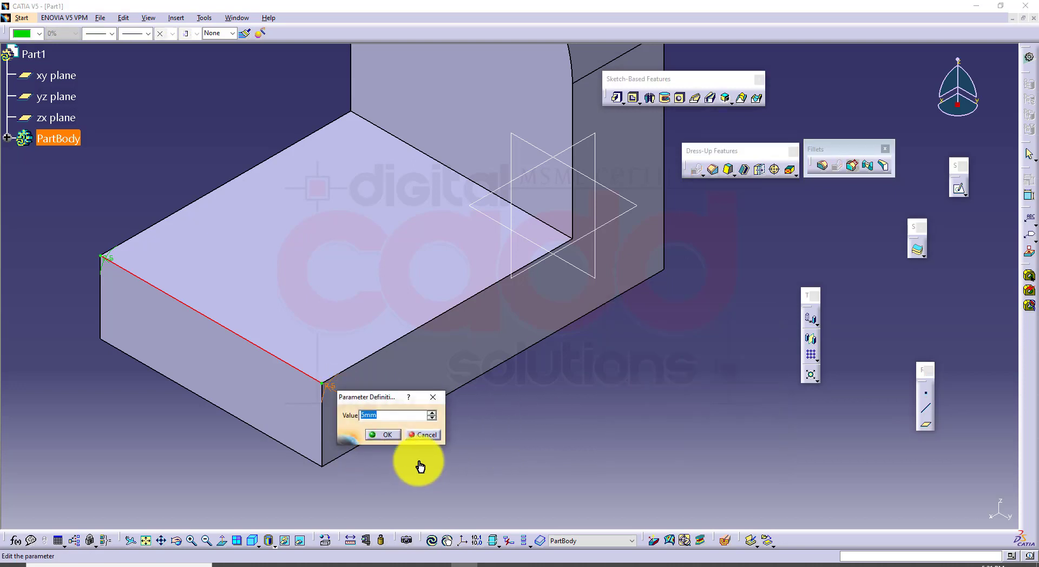
{"action": "type", "text": "20"}
{"action": "key", "text": "Return"}
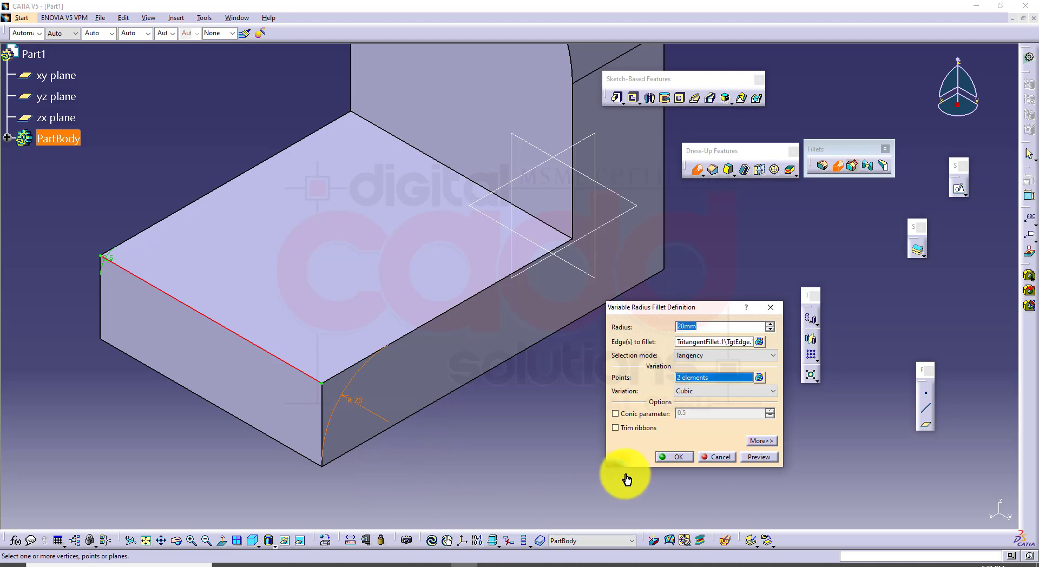
{"action": "left_click", "coordinate": [677, 457]}
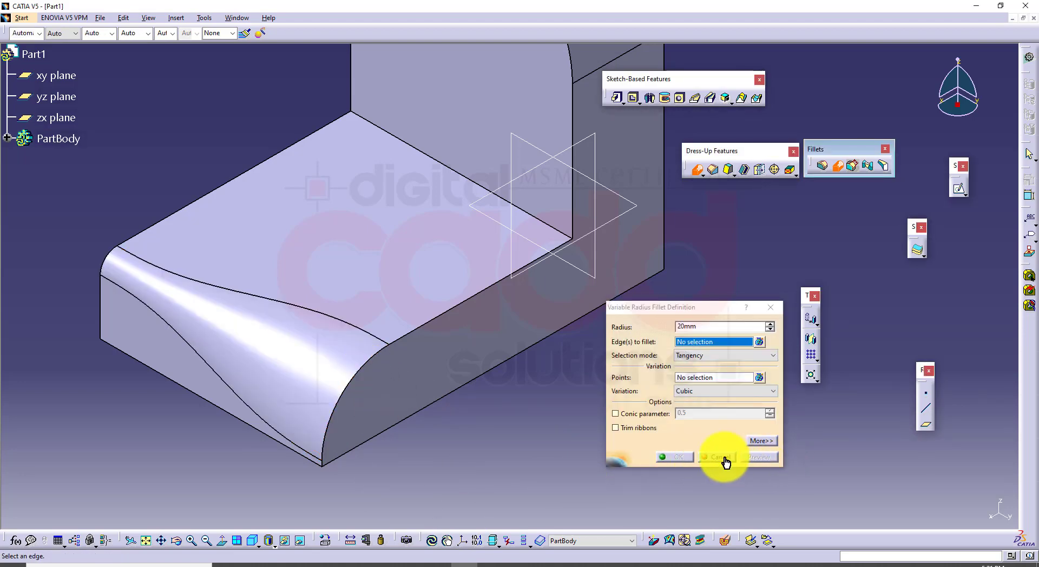
{"action": "left_click", "coordinate": [724, 459]}
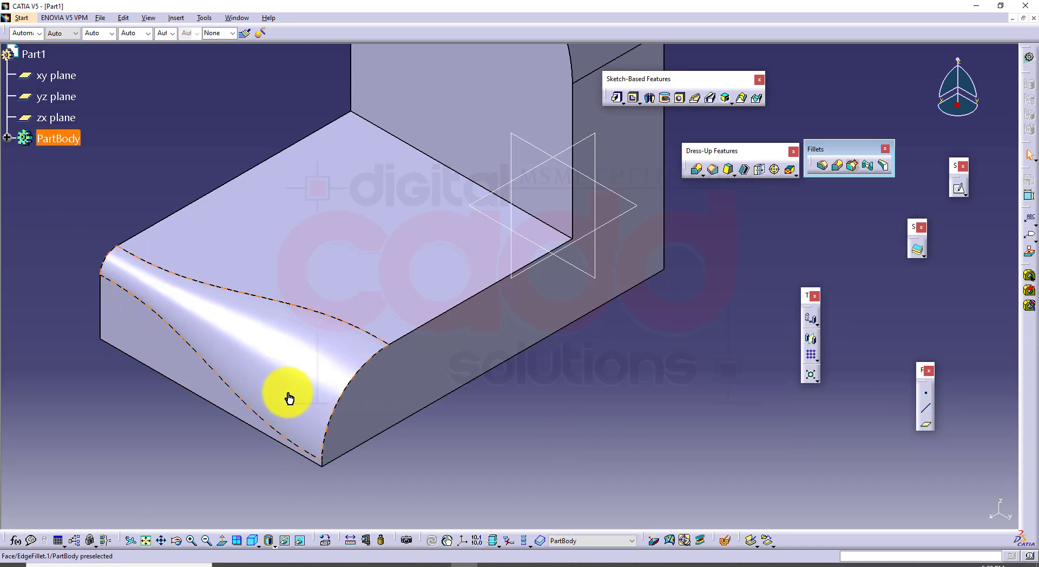
{"action": "key", "text": "ctrl+z"}
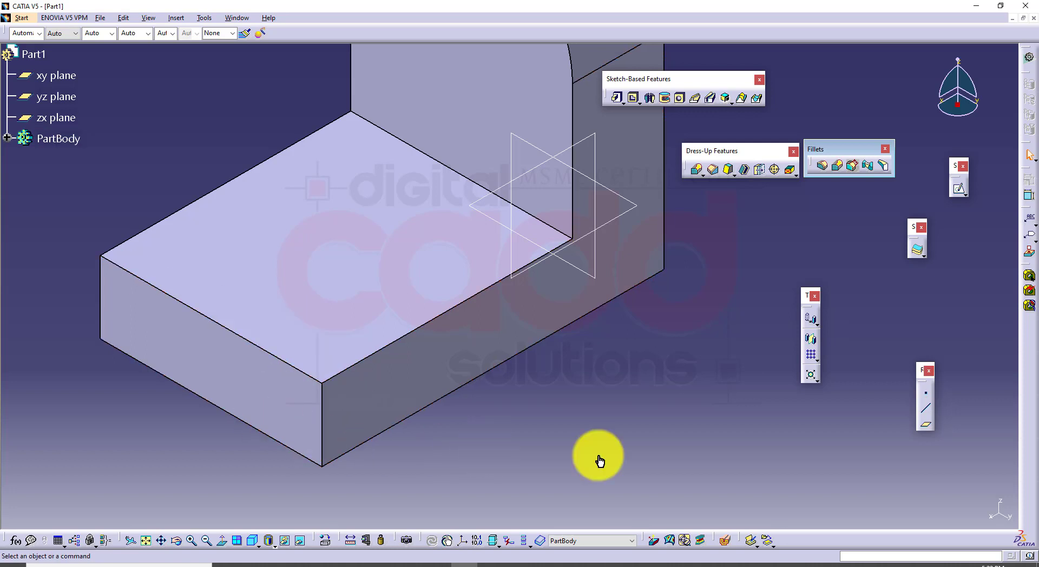
Create two points on the base's short front top edge, at Y 15 mm from its left vertex and Y -15 mm from its front corner vertex
{"action": "left_click", "coordinate": [929, 397]}
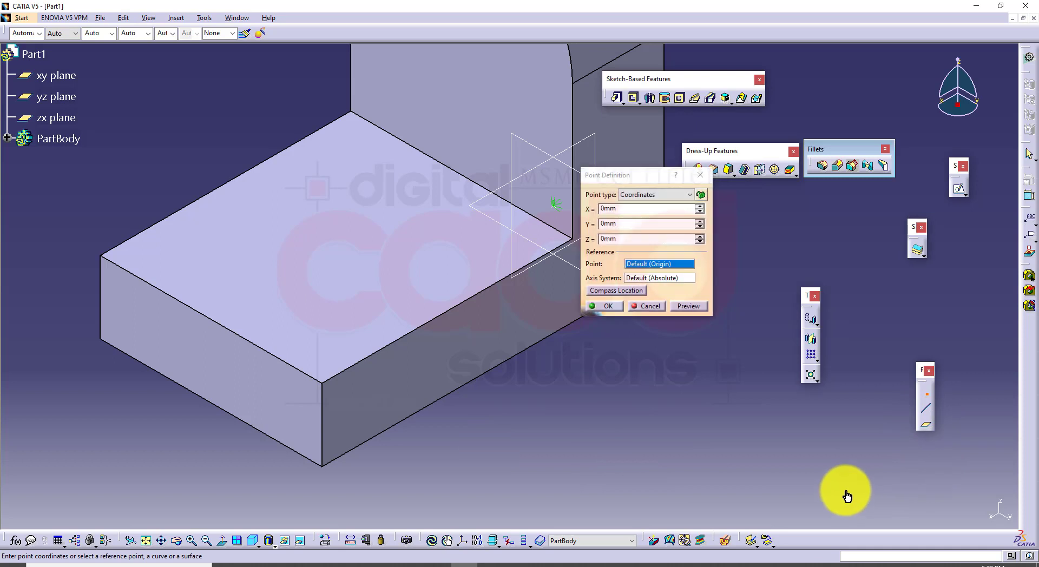
{"action": "left_click", "coordinate": [100, 255]}
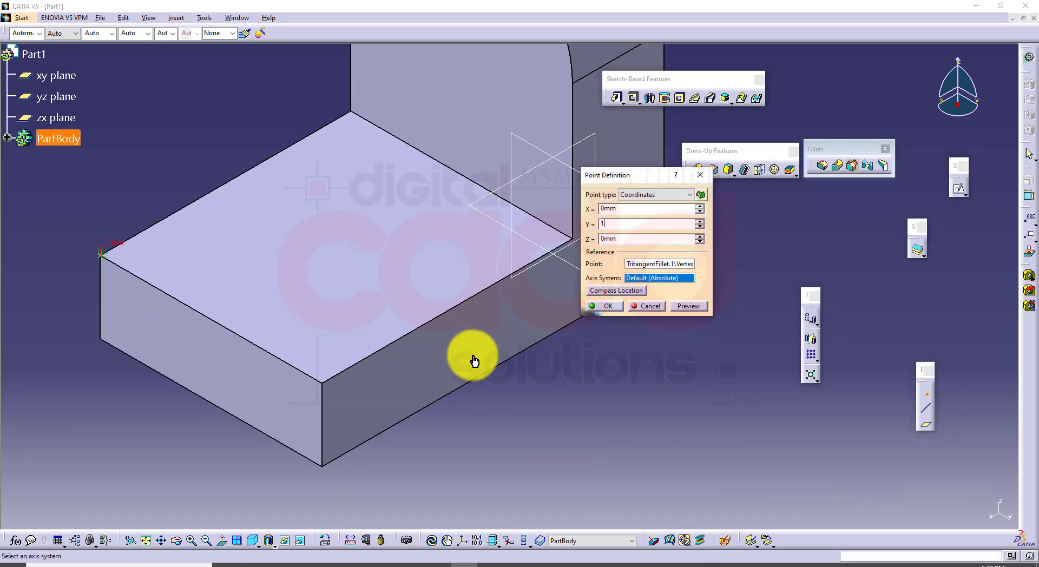
{"action": "key", "text": "Return"}
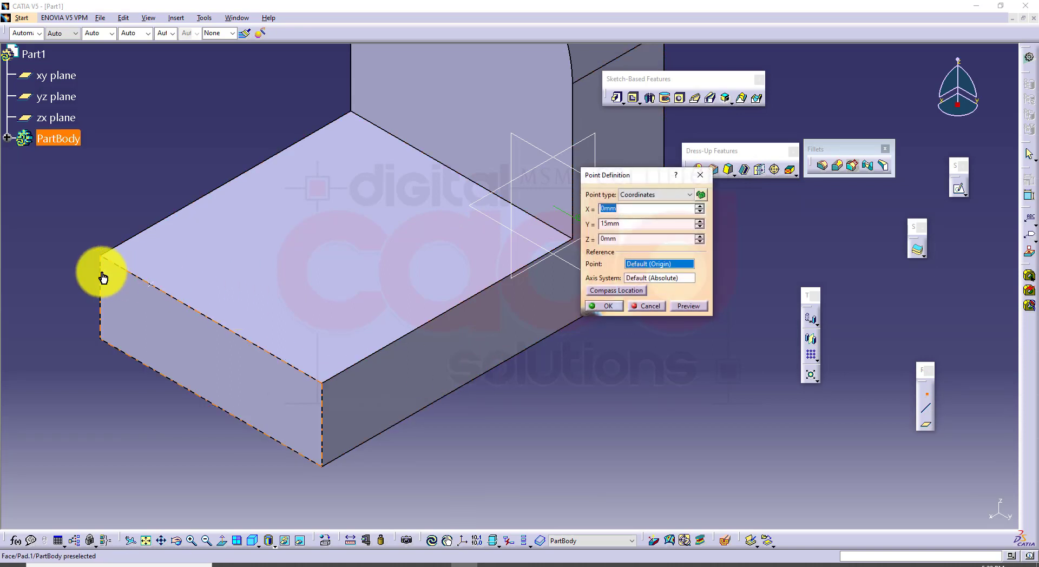
{"action": "left_click", "coordinate": [323, 388]}
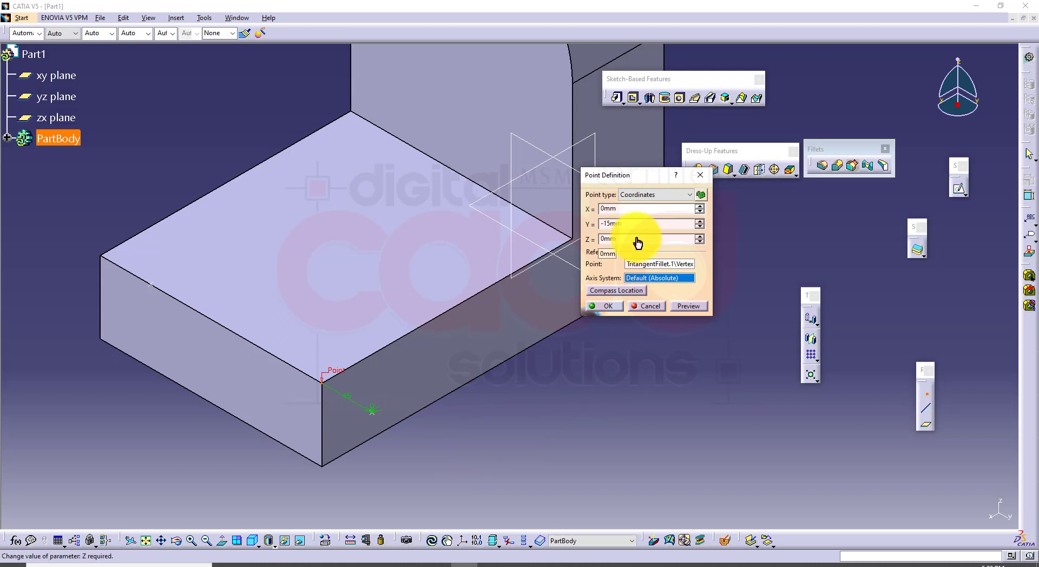
{"action": "key", "text": "Return"}
{"action": "middle_click_drag", "start_coordinate": [563, 382], "coordinate": [589, 403]}
{"action": "left_click", "coordinate": [648, 308]}
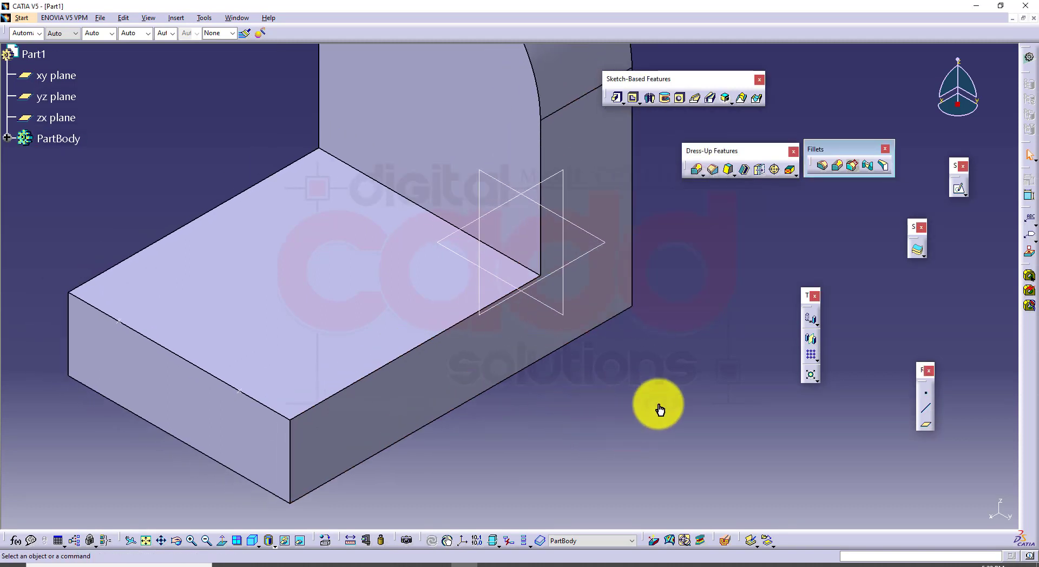
Start a 5 mm variable radius fillet on the short front top edge, adding both created points and the zx plane as variation points
{"action": "left_click", "coordinate": [838, 166]}
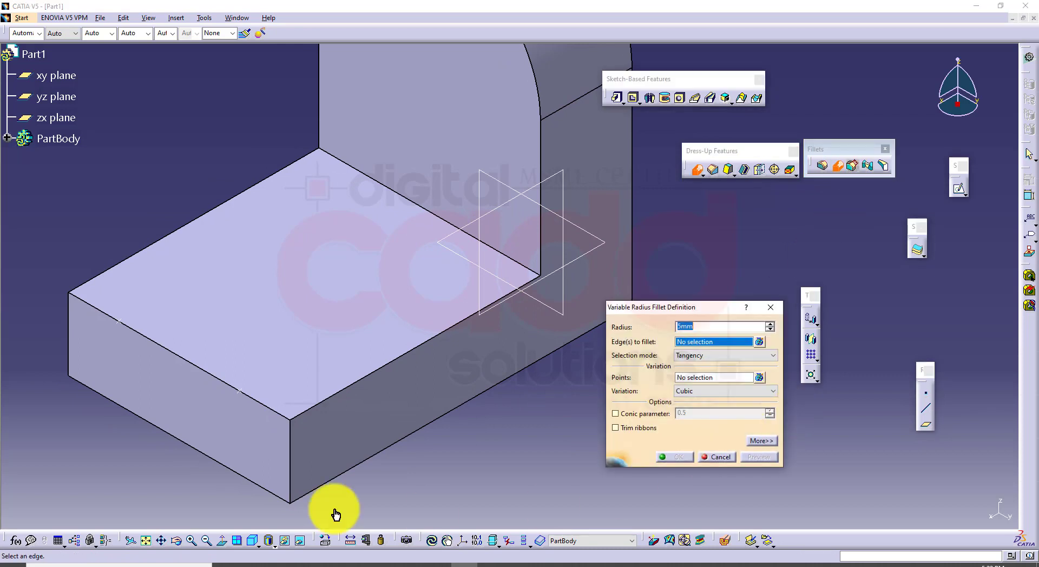
{"action": "left_click", "coordinate": [180, 364]}
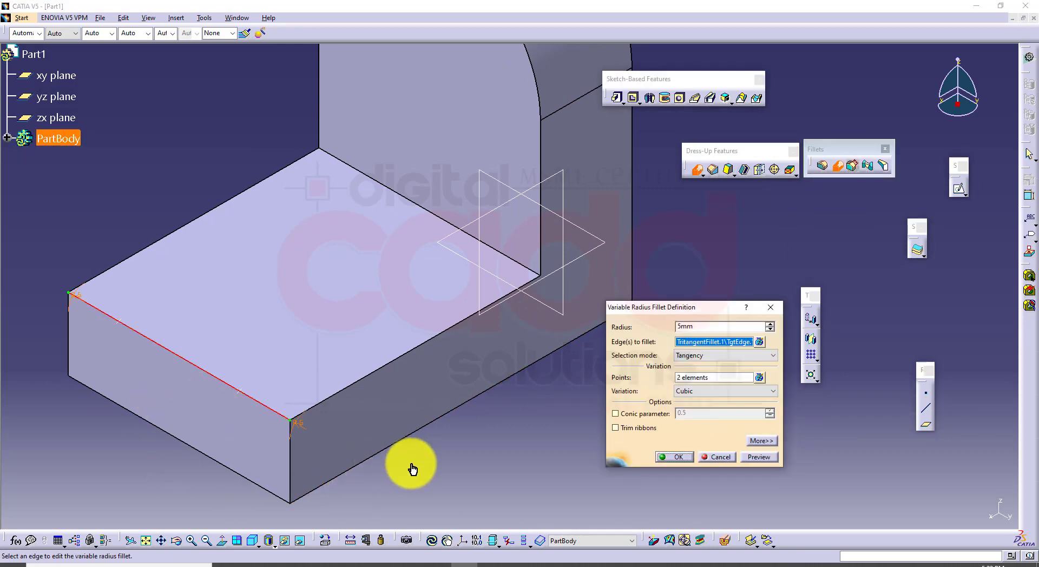
{"action": "left_click", "coordinate": [703, 378]}
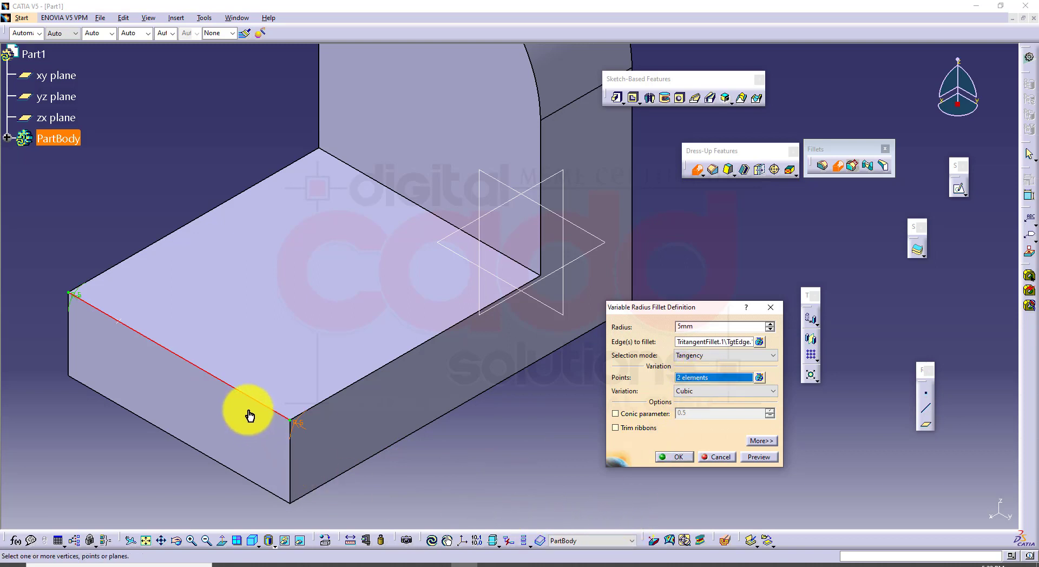
{"action": "left_click", "coordinate": [241, 391]}
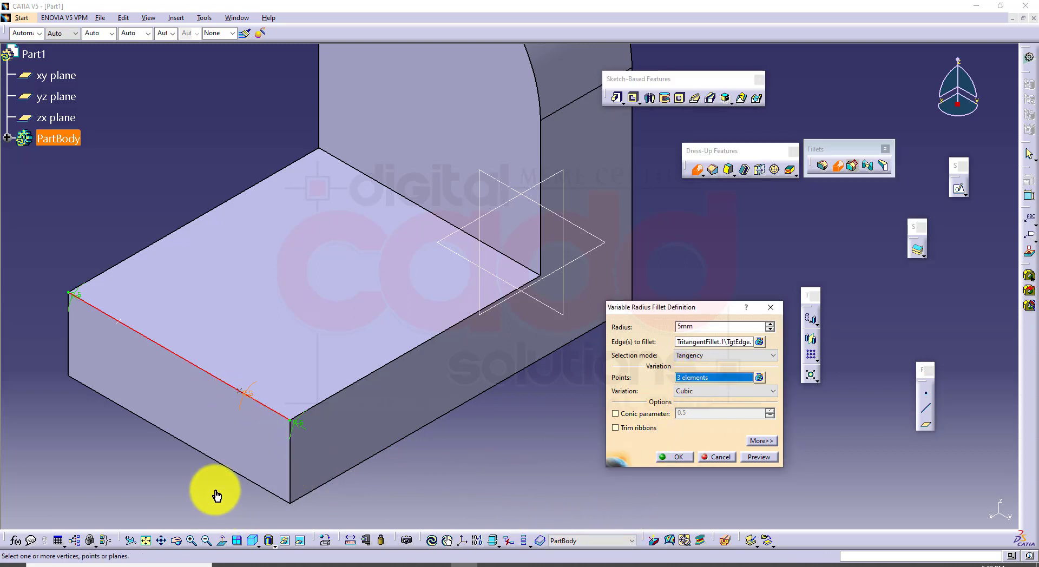
{"action": "left_click", "coordinate": [120, 325]}
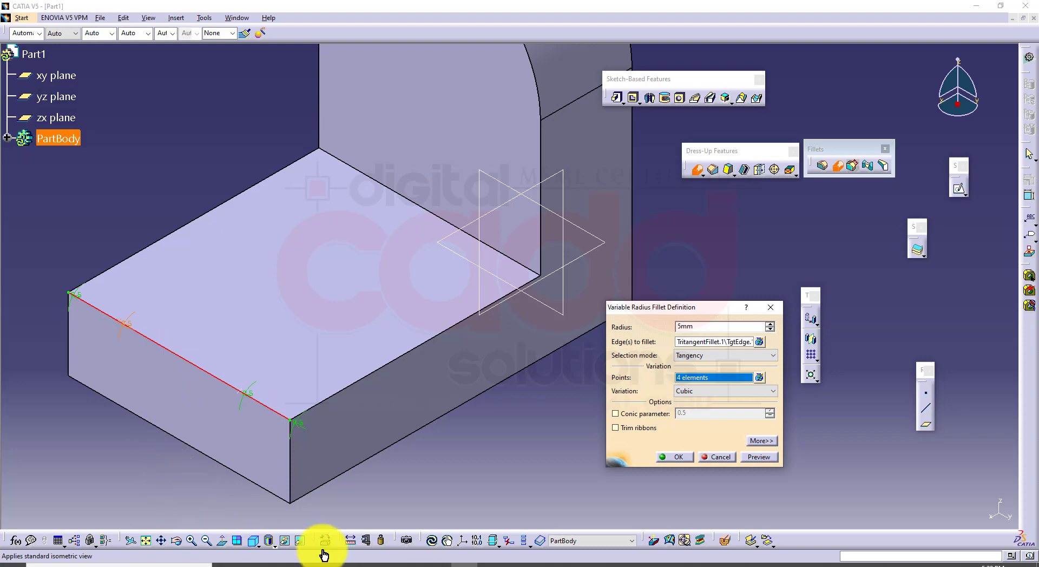
{"action": "left_click", "coordinate": [562, 176]}
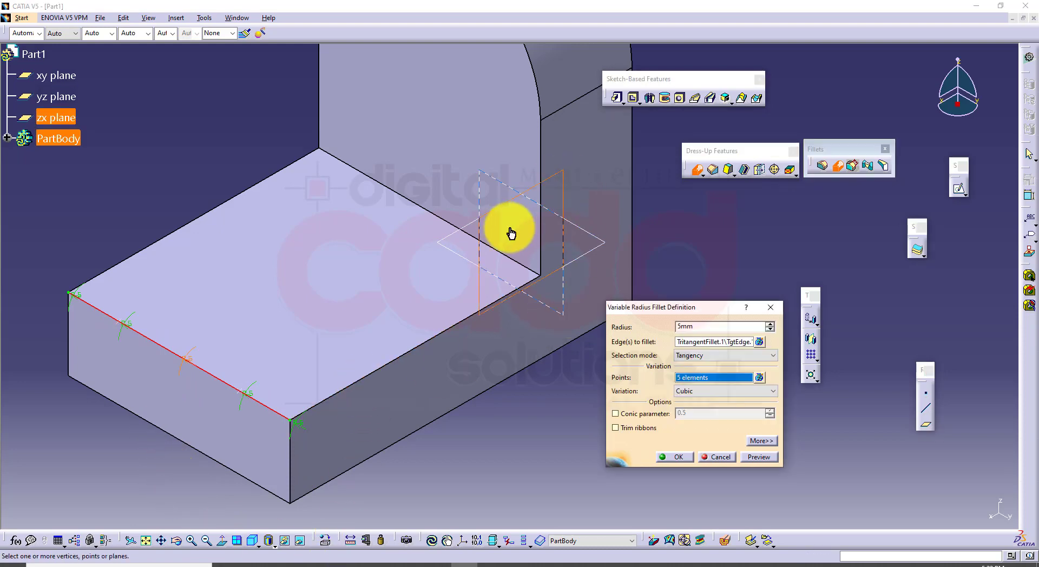
Set the radius at both created points to 15 mm, then preview and create the variable radius fillet
{"action": "middle_click_drag", "start_coordinate": [427, 460], "coordinate": [529, 439]}
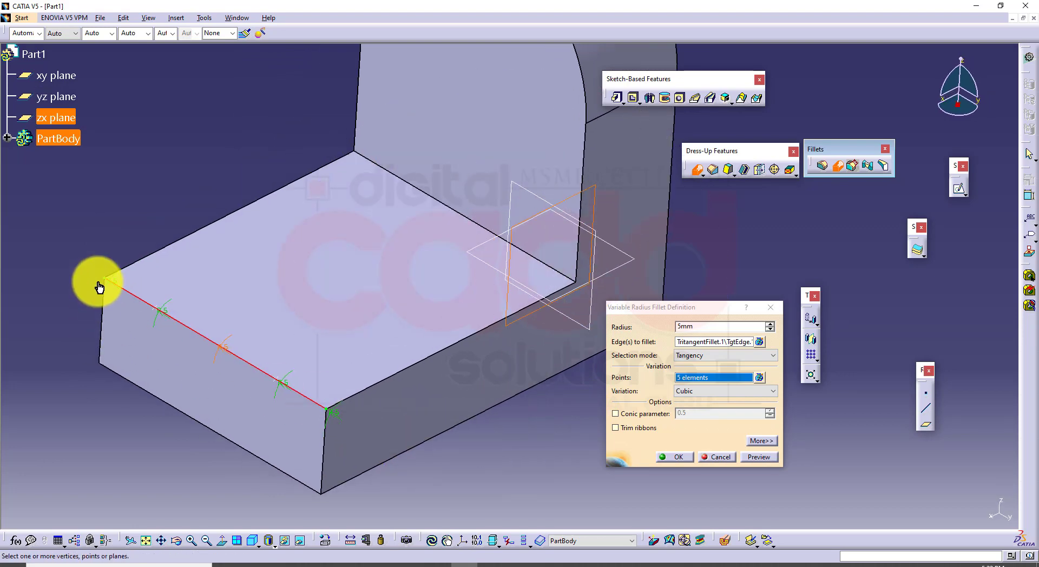
{"action": "double_click", "coordinate": [168, 312]}
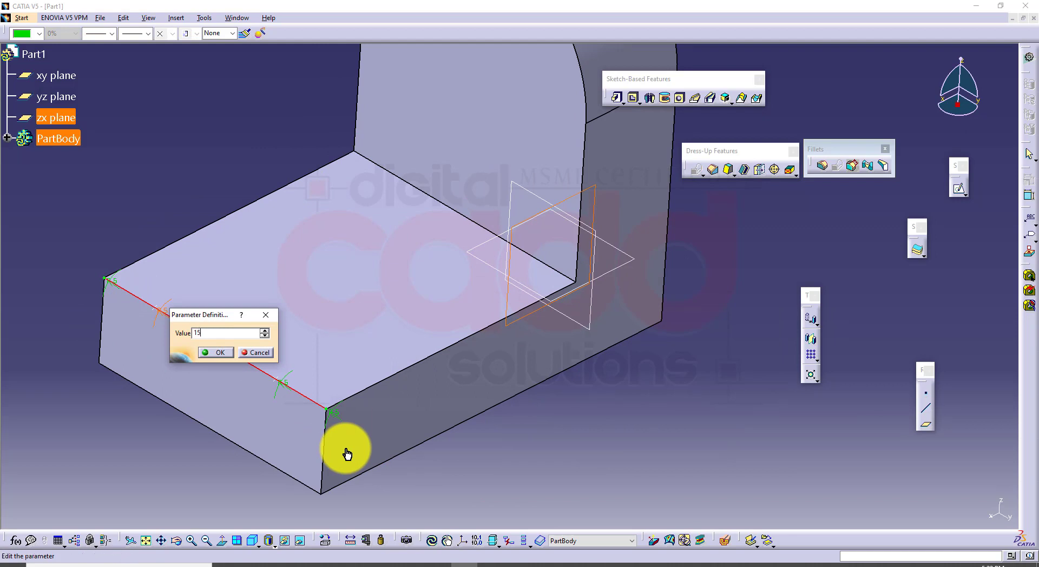
{"action": "key", "text": "Return"}
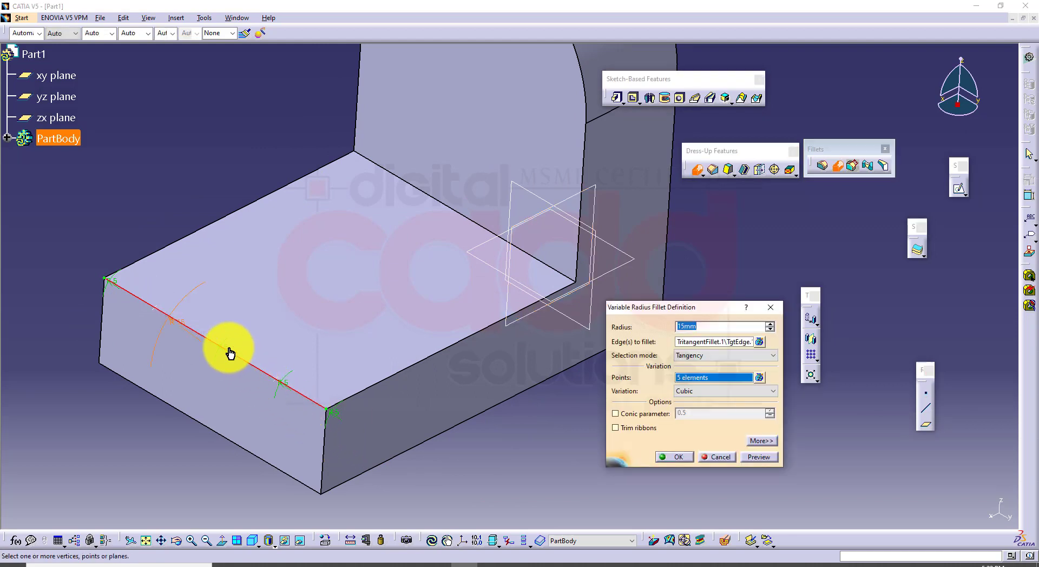
{"action": "double_click", "coordinate": [289, 382]}
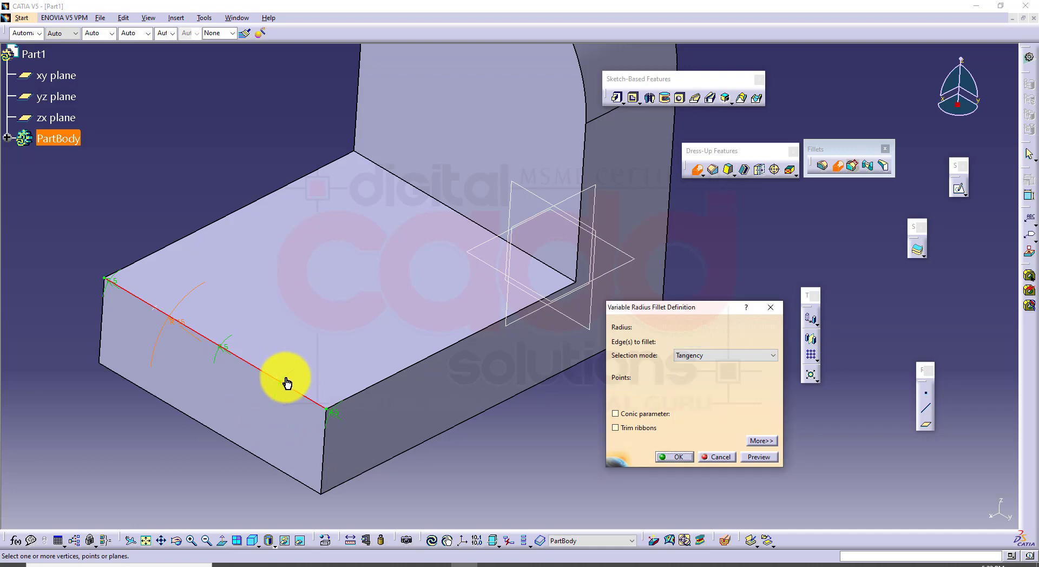
{"action": "left_click", "coordinate": [325, 427]}
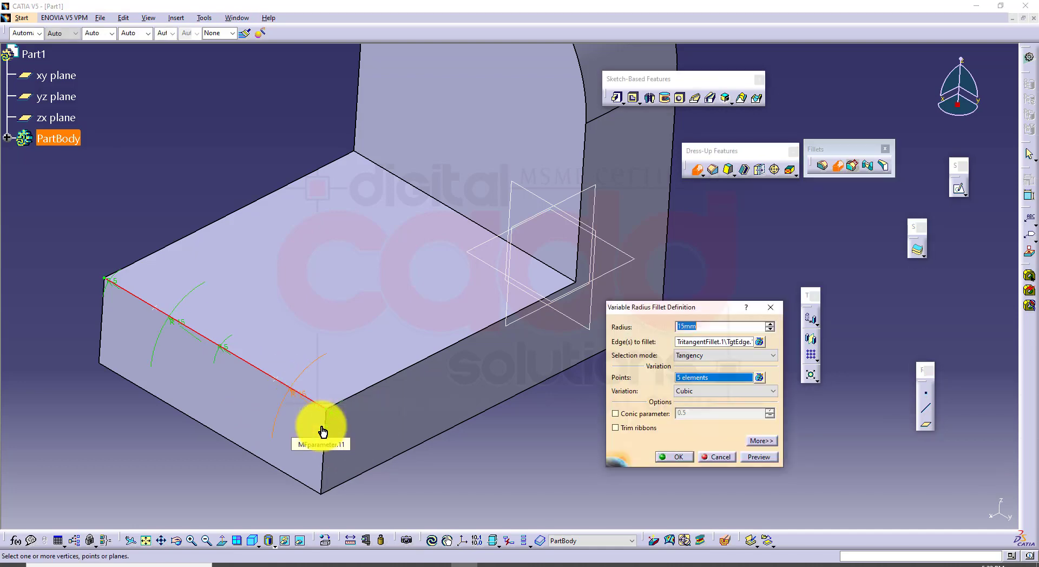
{"action": "left_click", "coordinate": [756, 457]}
{"action": "left_click", "coordinate": [671, 459]}
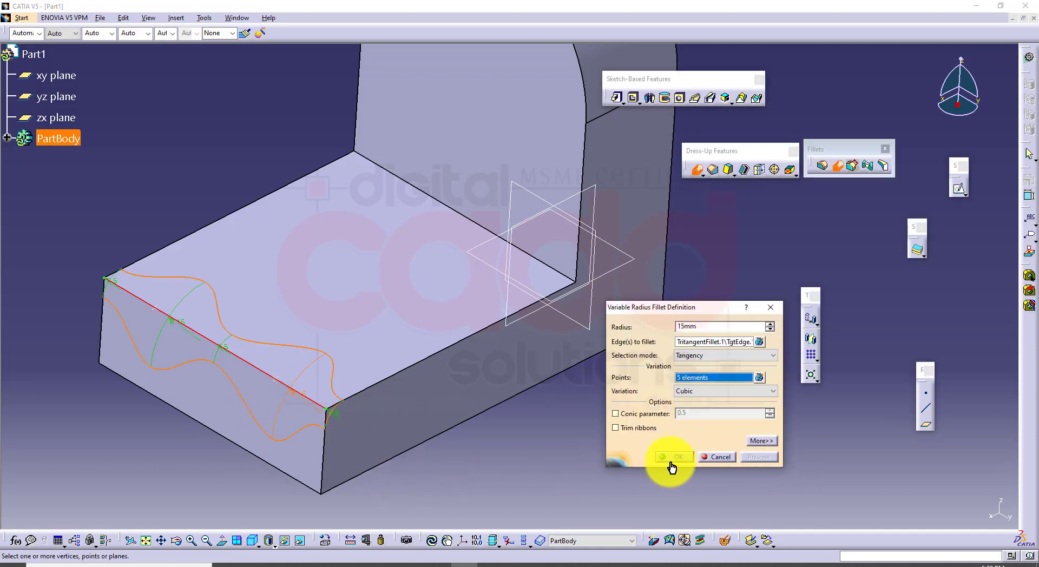
Undo the variable radius fillet with the 15 mm points and restore the isometric view
{"action": "middle_click_drag", "start_coordinate": [524, 398], "coordinate": [516, 421]}
{"action": "key", "text": "ctrl+z"}
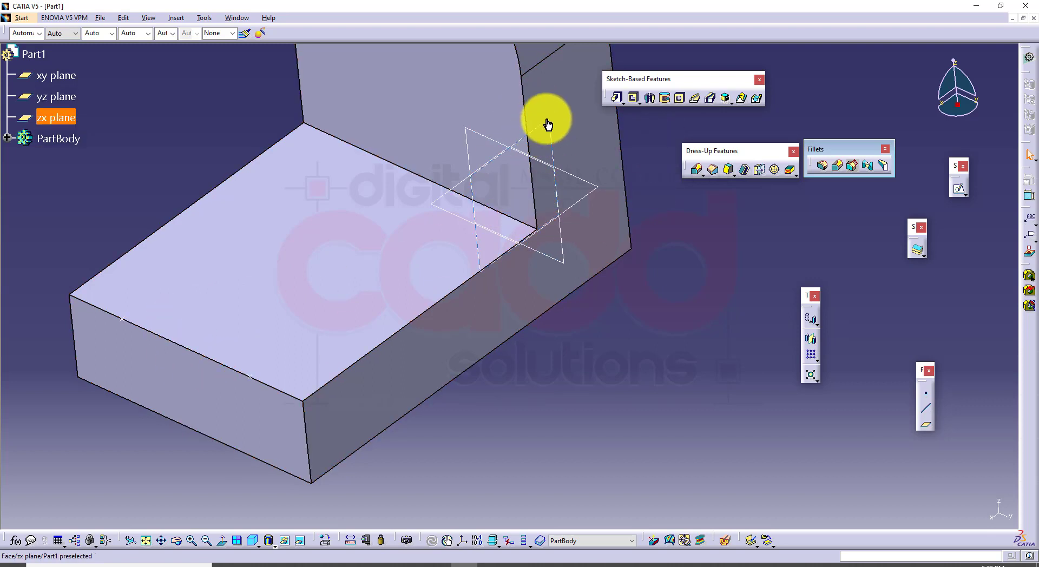
{"action": "left_click", "coordinate": [248, 547]}
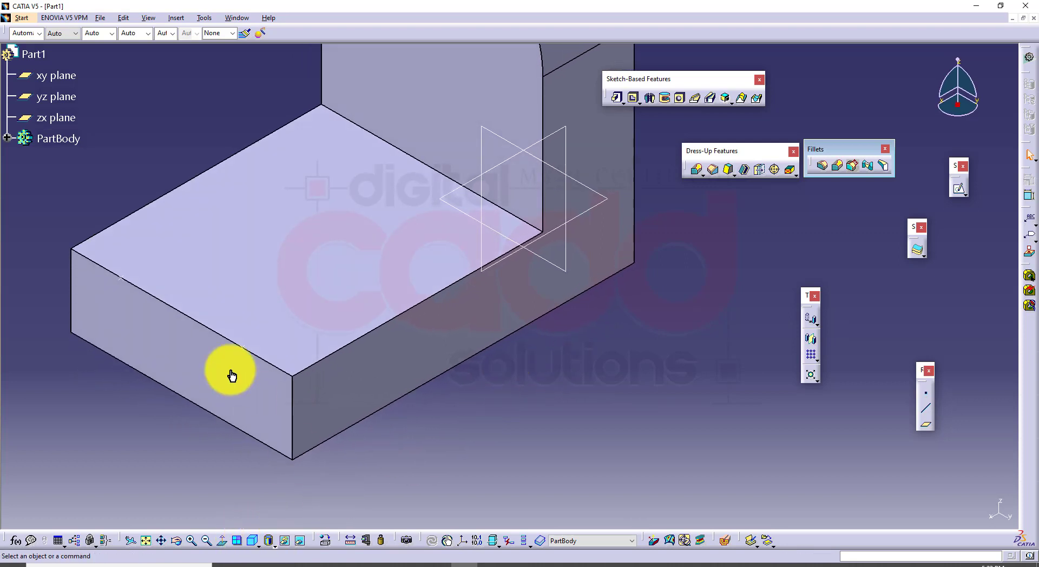
{"action": "middle_click_drag", "start_coordinate": [598, 341], "coordinate": [612, 403]}
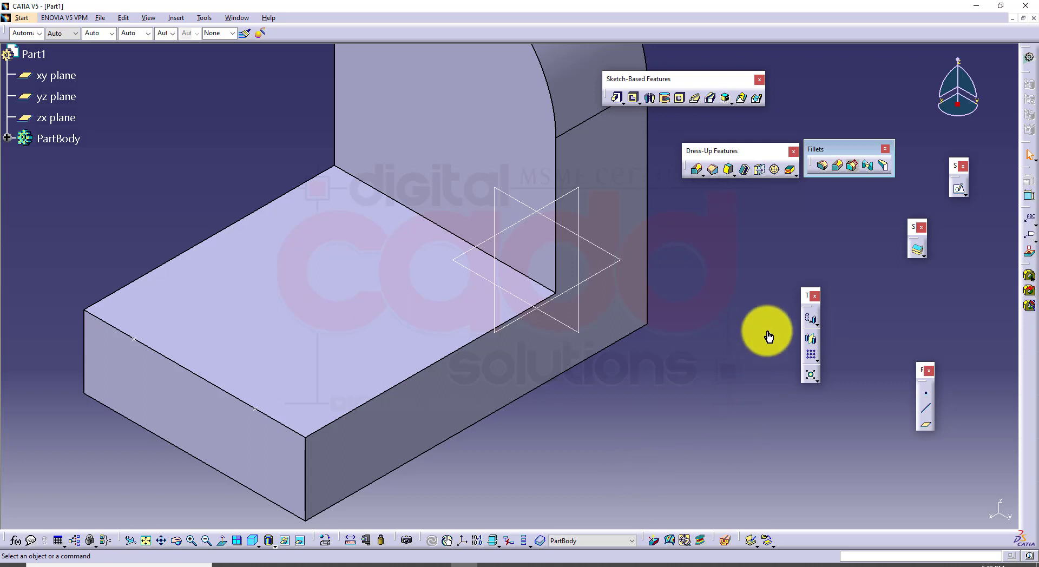
Start another 5 mm variable radius fillet on the short front top edge and include the two created points in the variation
{"action": "left_click", "coordinate": [839, 172]}
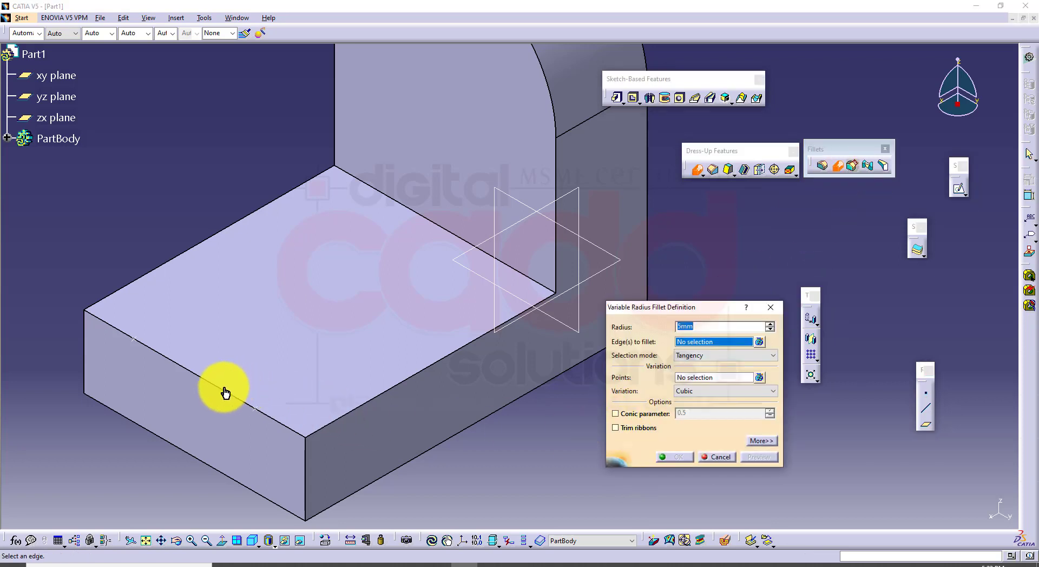
{"action": "left_click", "coordinate": [219, 390]}
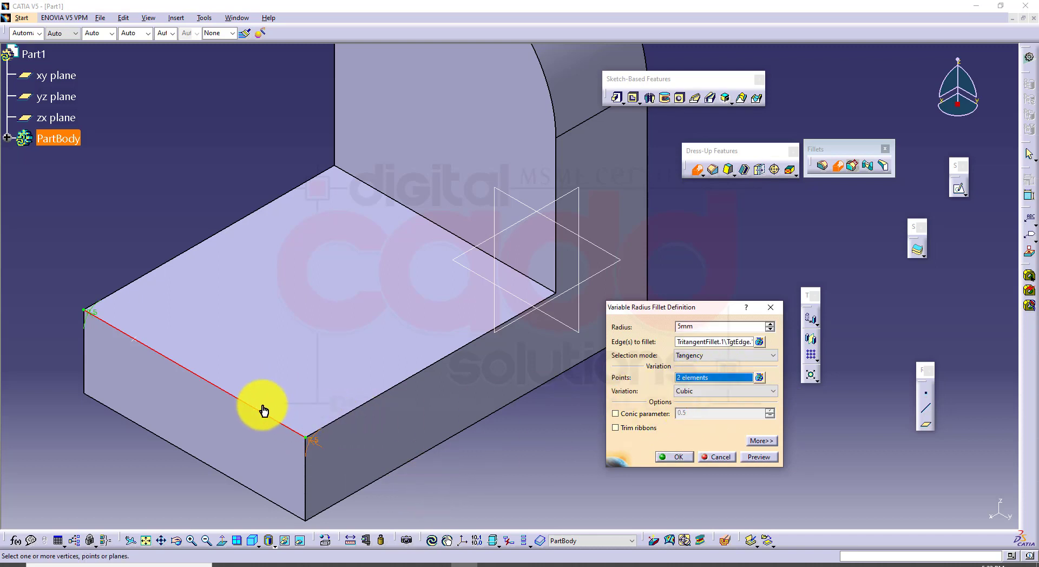
{"action": "left_click", "coordinate": [259, 411]}
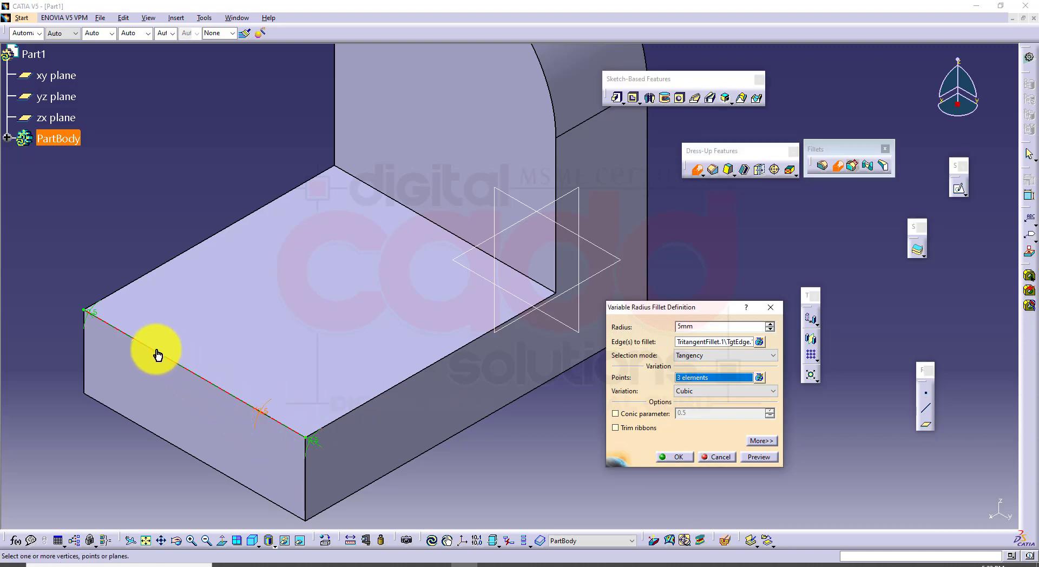
{"action": "left_click", "coordinate": [135, 340]}
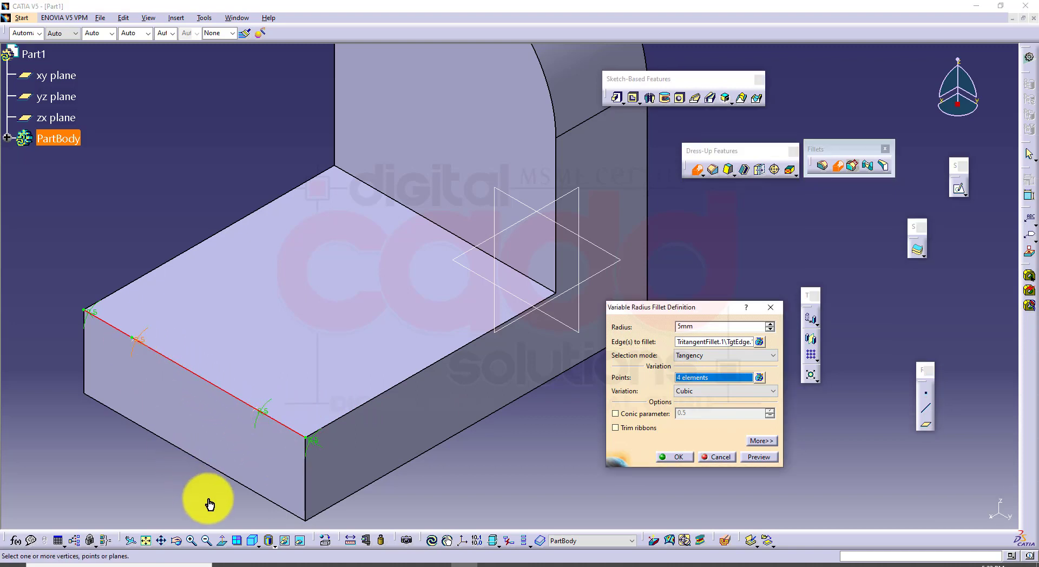
Add four more variation points directly along the edge plus the zx plane, and preview the fillet
{"action": "left_click", "coordinate": [283, 428]}
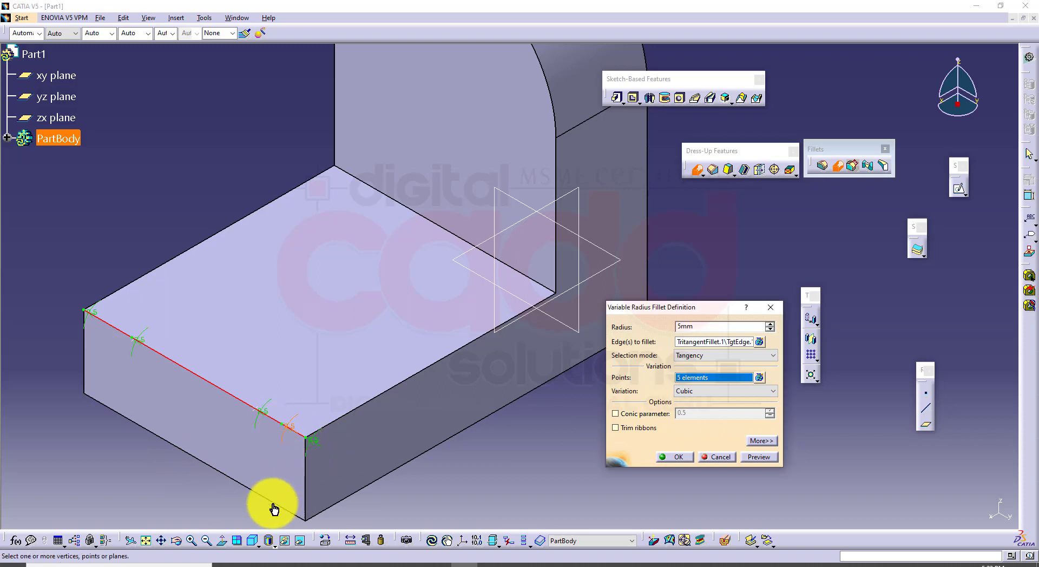
{"action": "left_click", "coordinate": [112, 326]}
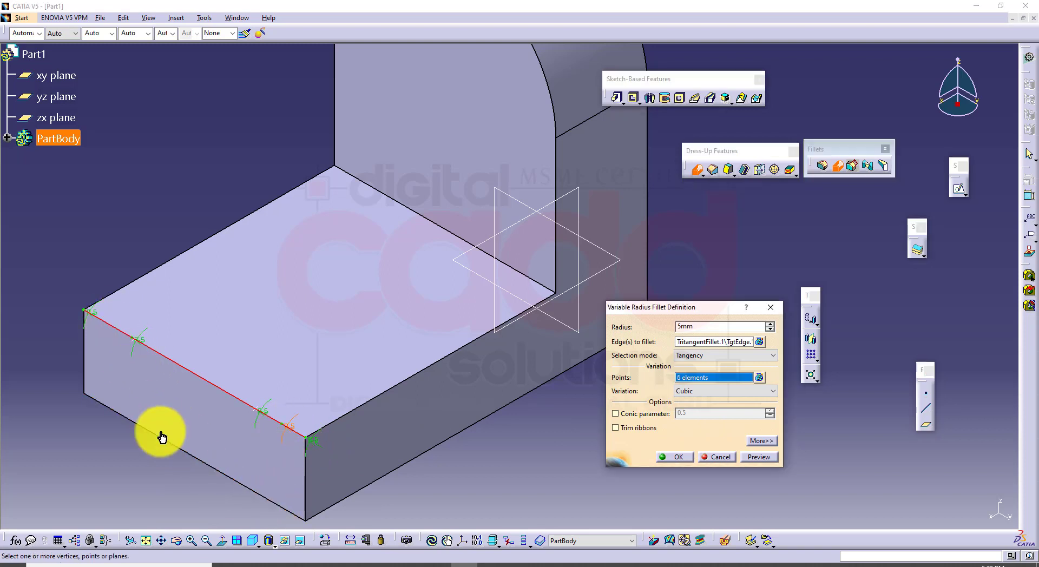
{"action": "left_click", "coordinate": [165, 357]}
{"action": "left_click", "coordinate": [238, 401]}
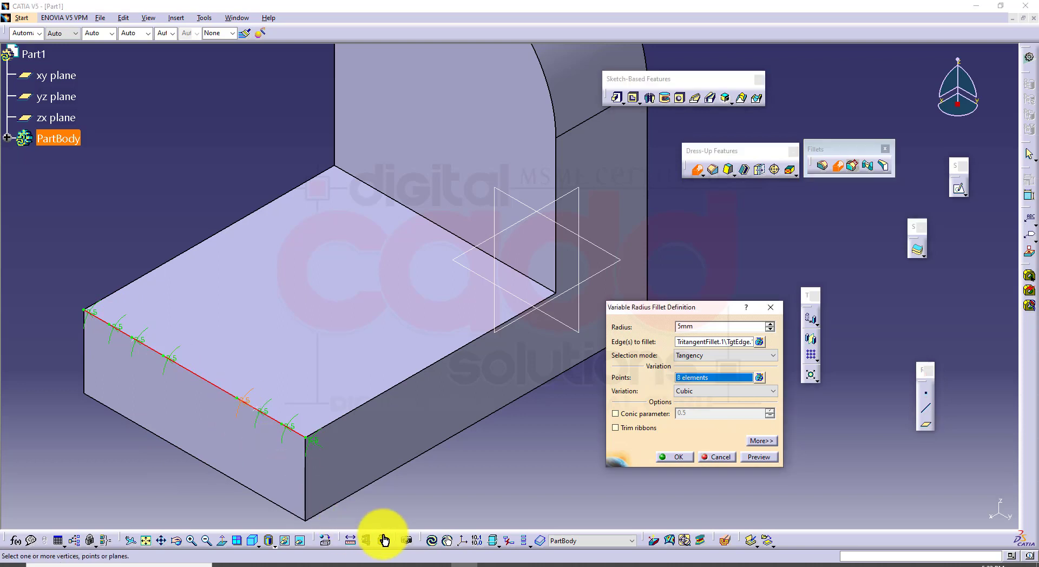
{"action": "left_click", "coordinate": [578, 202]}
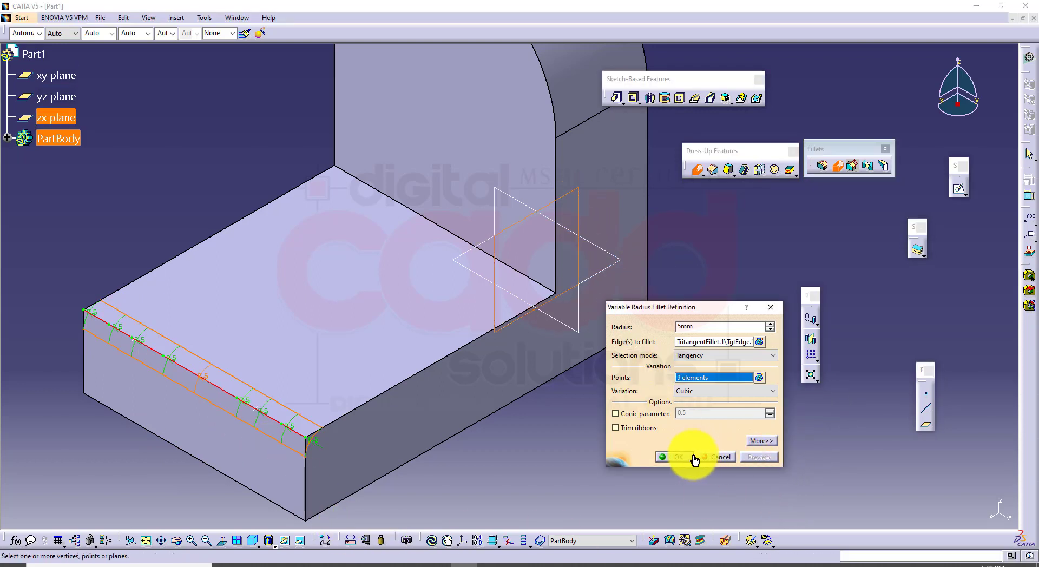
Set the radius to 15 mm at three spaced-out variation points along the filleted edge
{"action": "middle_click_drag", "start_coordinate": [210, 427], "coordinate": [180, 321]}
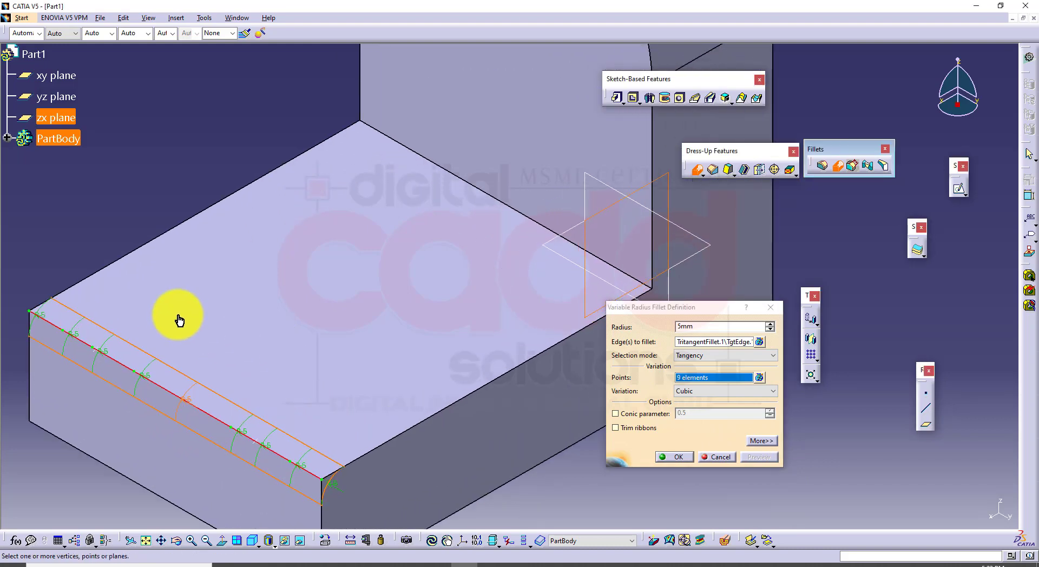
{"action": "double_click", "coordinate": [77, 337]}
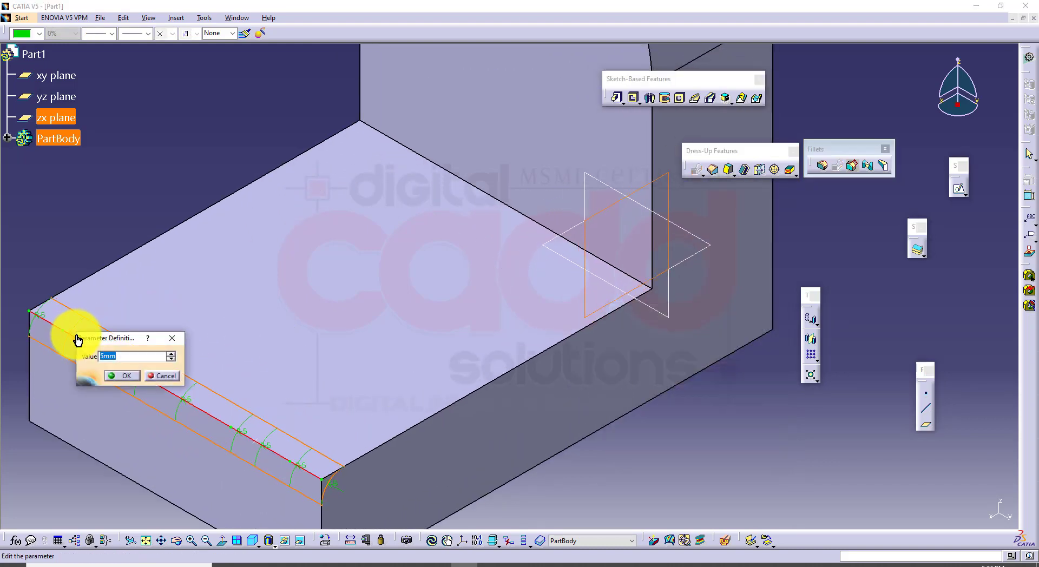
{"action": "key", "text": "Return"}
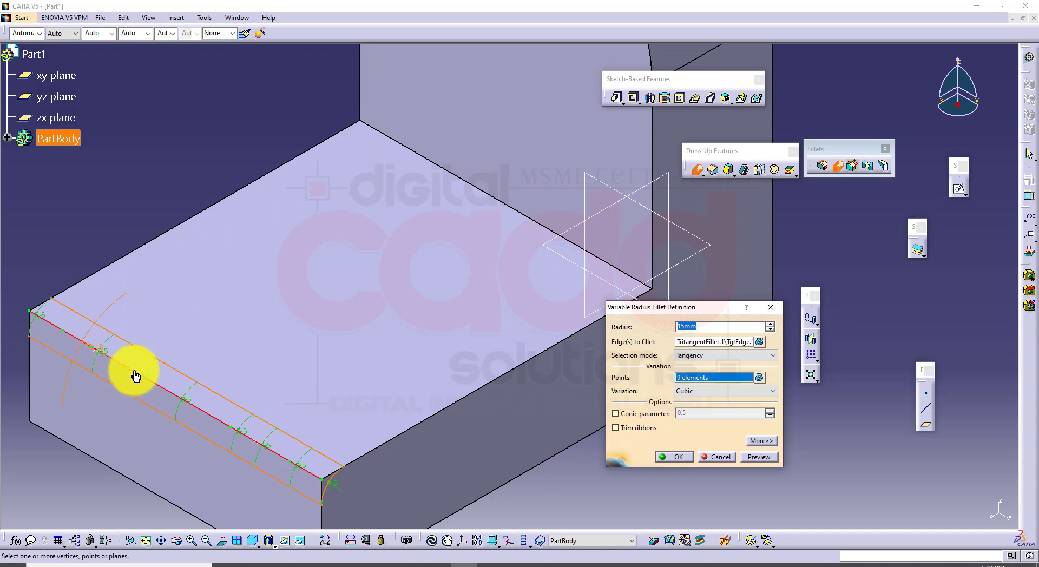
{"action": "double_click", "coordinate": [151, 369]}
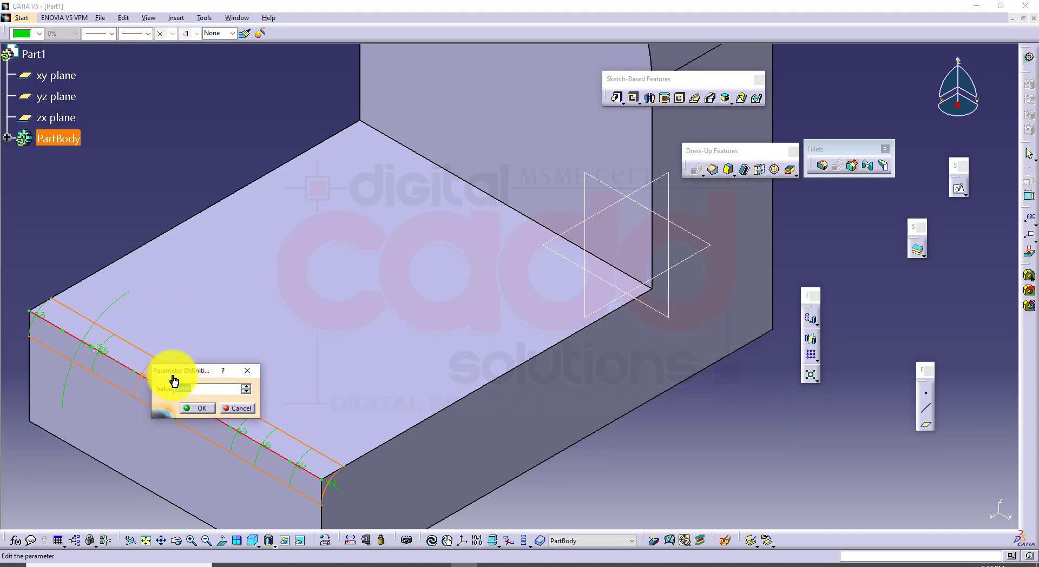
{"action": "type", "text": "15"}
{"action": "key", "text": "Return"}
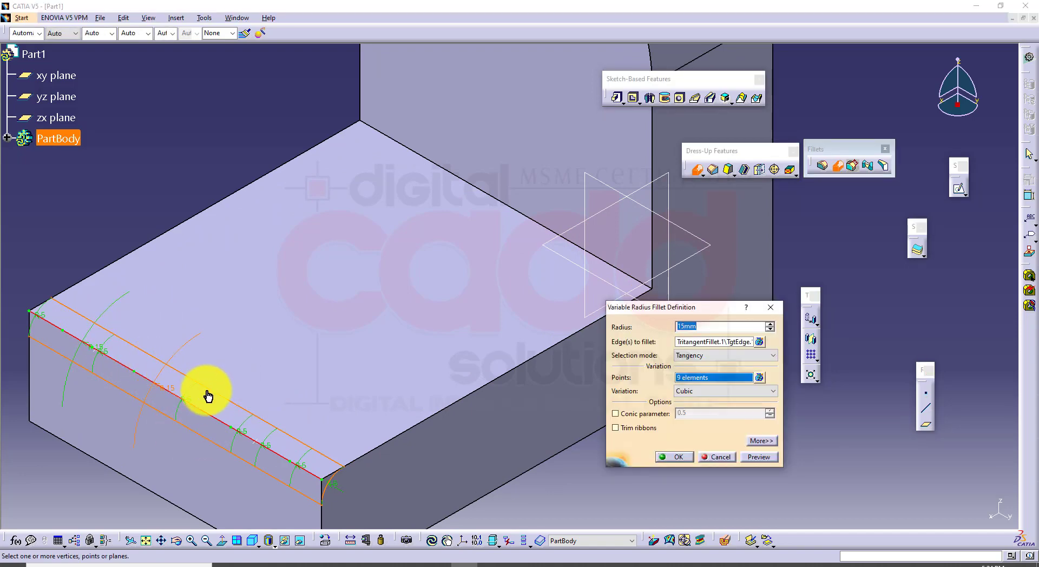
{"action": "double_click", "coordinate": [248, 437]}
{"action": "key", "text": "Return"}
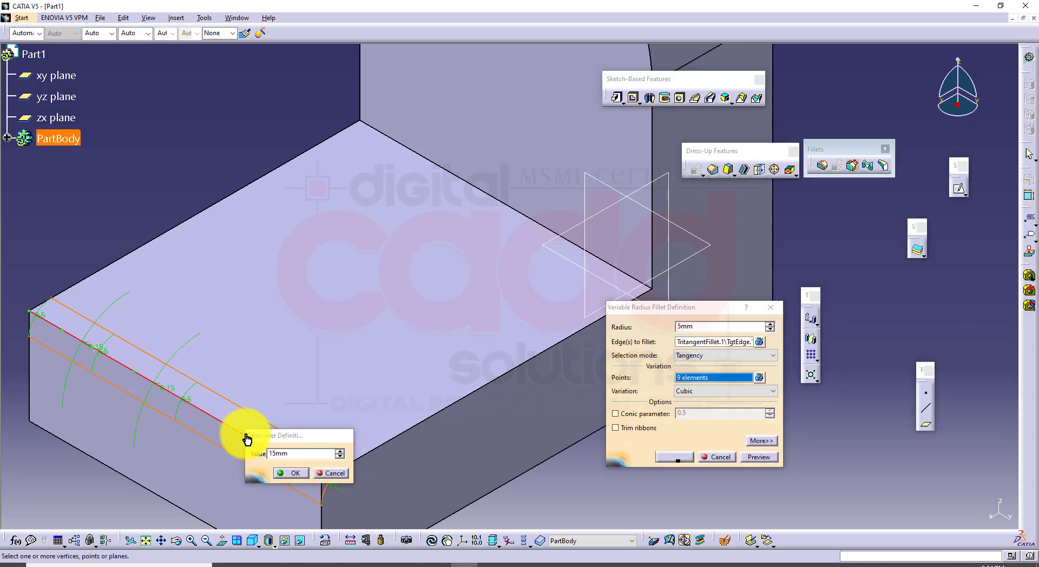
Set the radius at the edge's near end vertex to 25 mm, then preview and create the variable radius fillet
{"action": "double_click", "coordinate": [337, 488]}
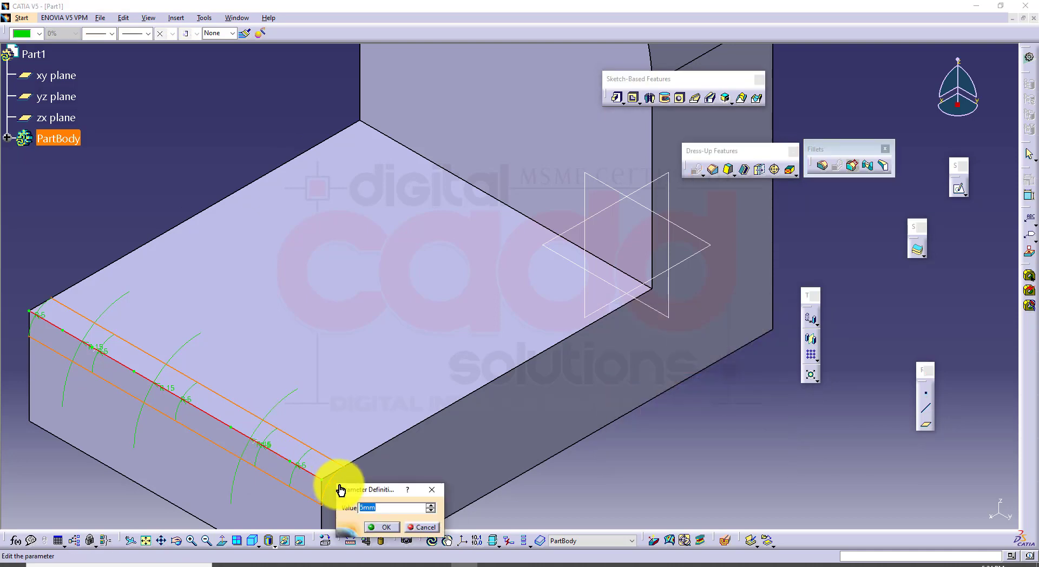
{"action": "type", "text": "25"}
{"action": "key", "text": "Return"}
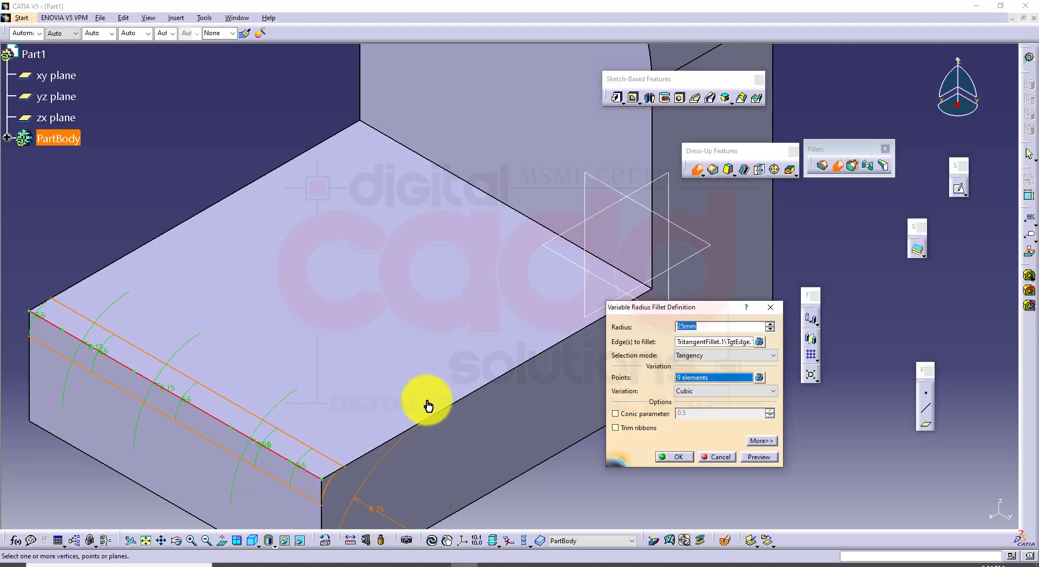
{"action": "middle_click_drag", "start_coordinate": [424, 405], "coordinate": [417, 288]}
{"action": "left_click", "coordinate": [768, 459]}
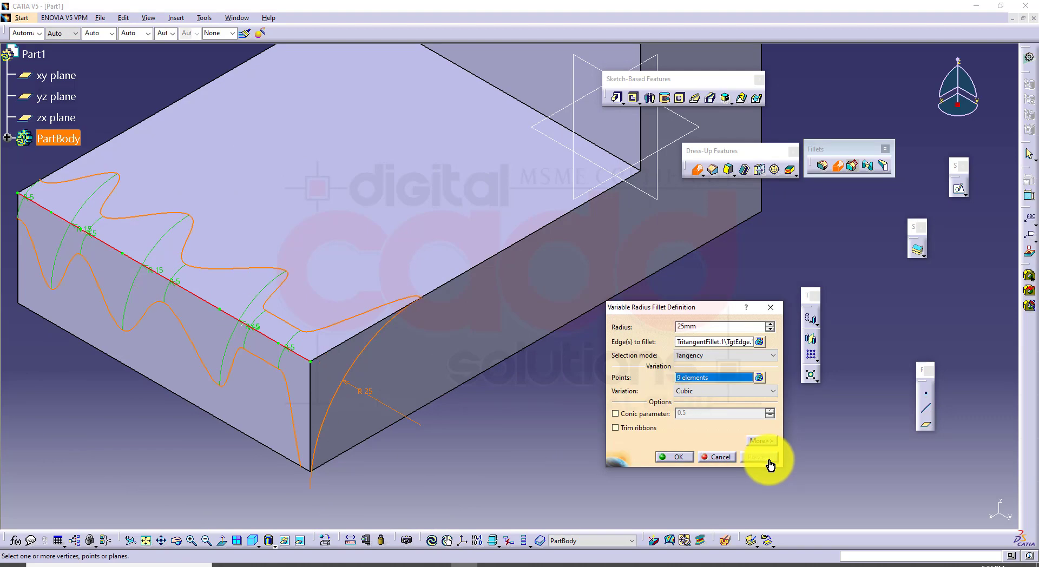
{"action": "left_click", "coordinate": [678, 457]}
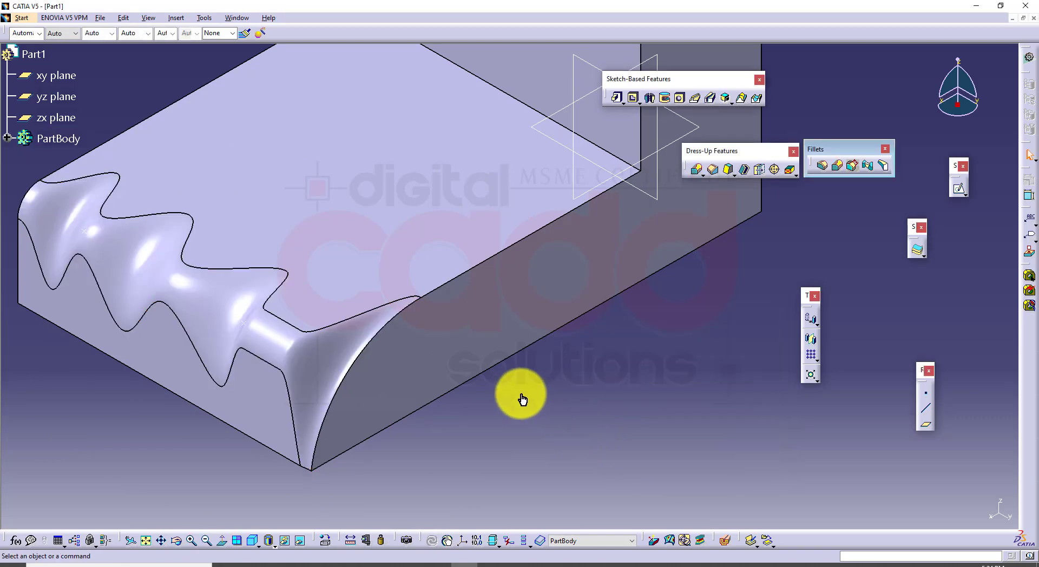
Open the pad's profile sketch, dimension the short vertical front side of the base and set it to 30 mm
{"action": "middle_click_drag", "start_coordinate": [524, 401], "coordinate": [424, 394]}
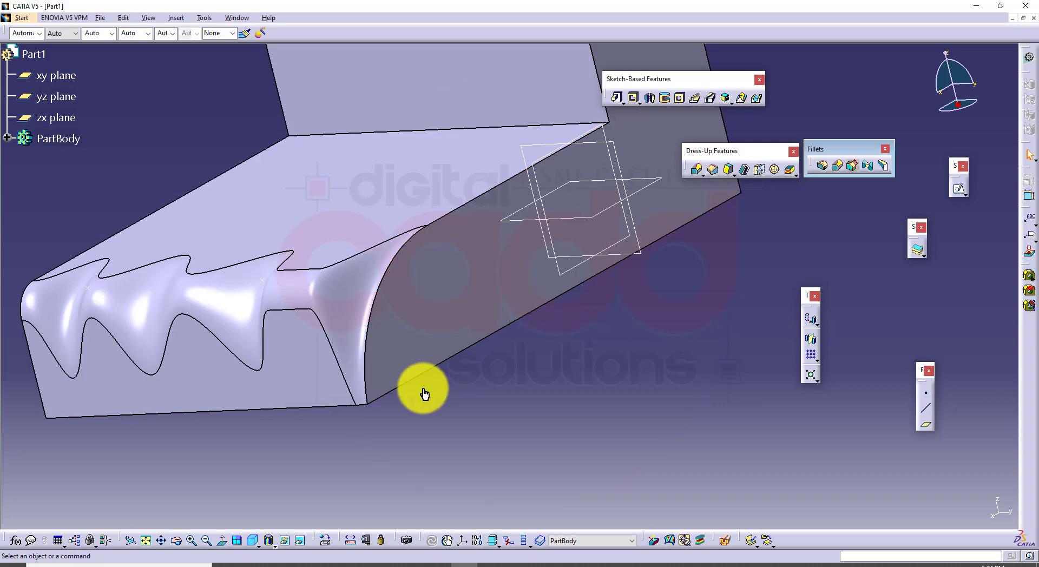
{"action": "double_click", "coordinate": [493, 331]}
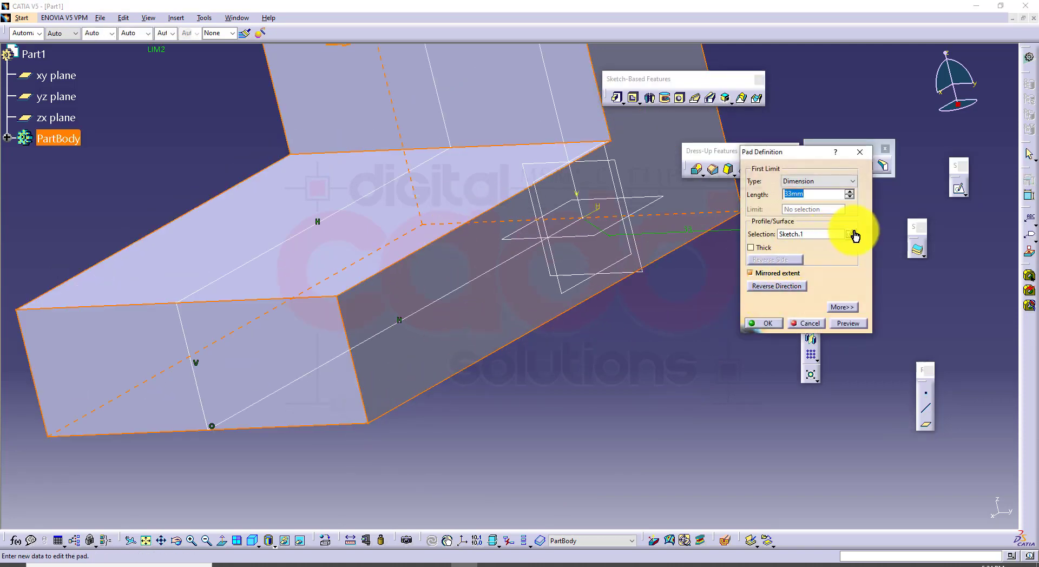
{"action": "left_click", "coordinate": [850, 233]}
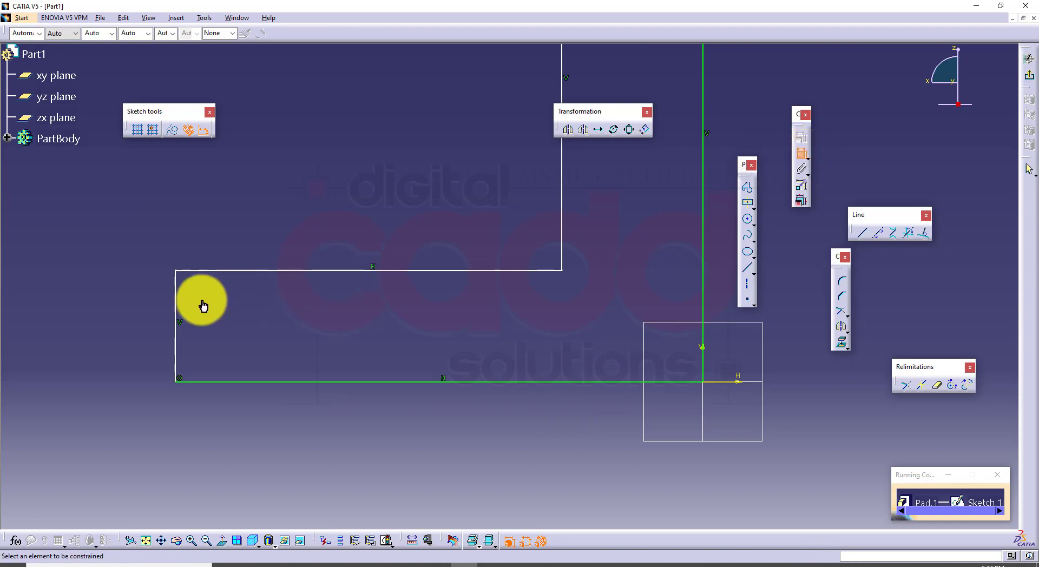
{"action": "left_click", "coordinate": [168, 316]}
{"action": "left_click", "coordinate": [125, 317]}
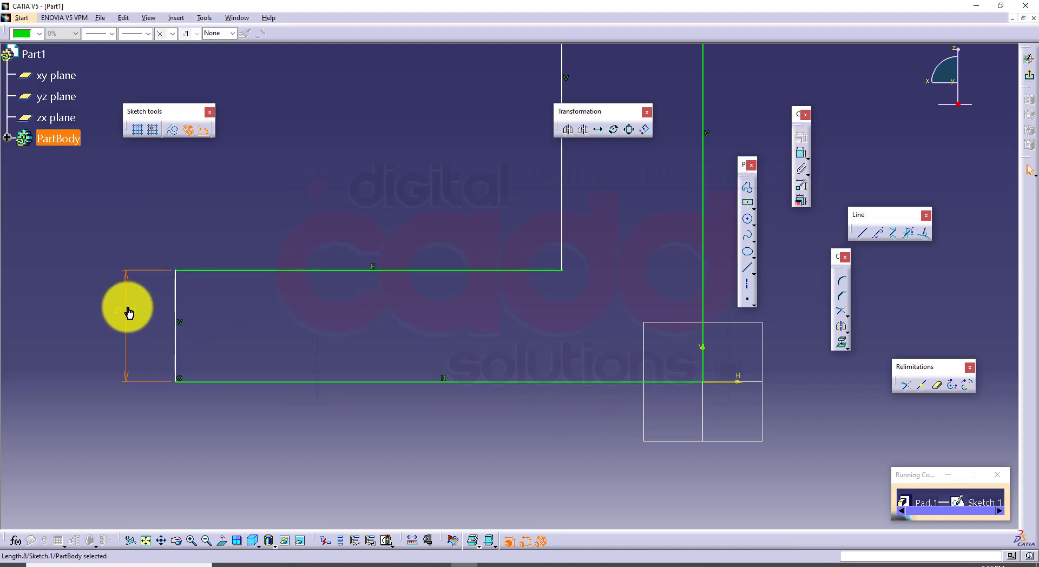
{"action": "double_click", "coordinate": [128, 313]}
{"action": "type", "text": "3"}
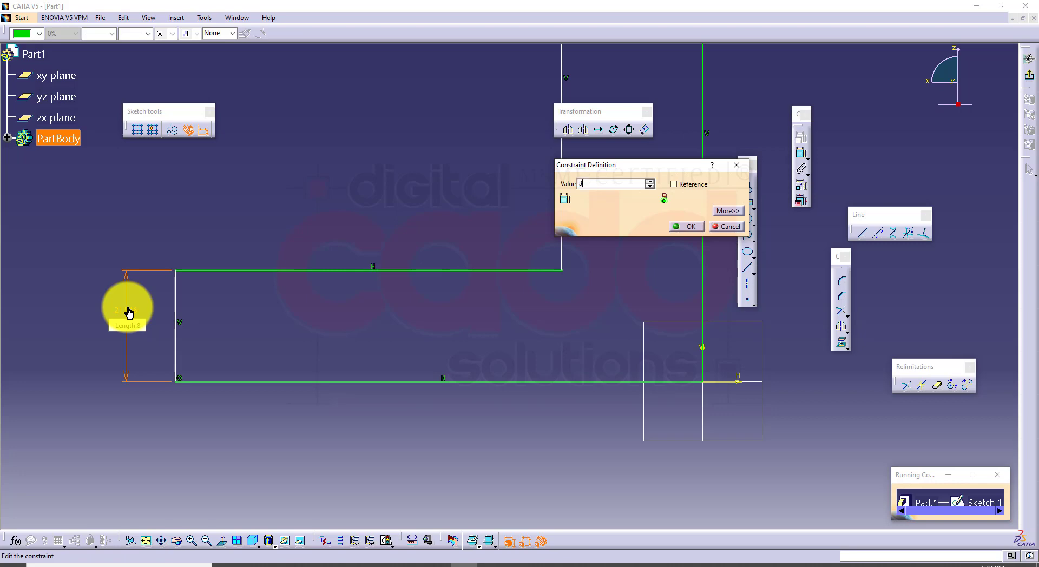
{"action": "type", "text": "0"}
{"action": "key", "text": "Return"}
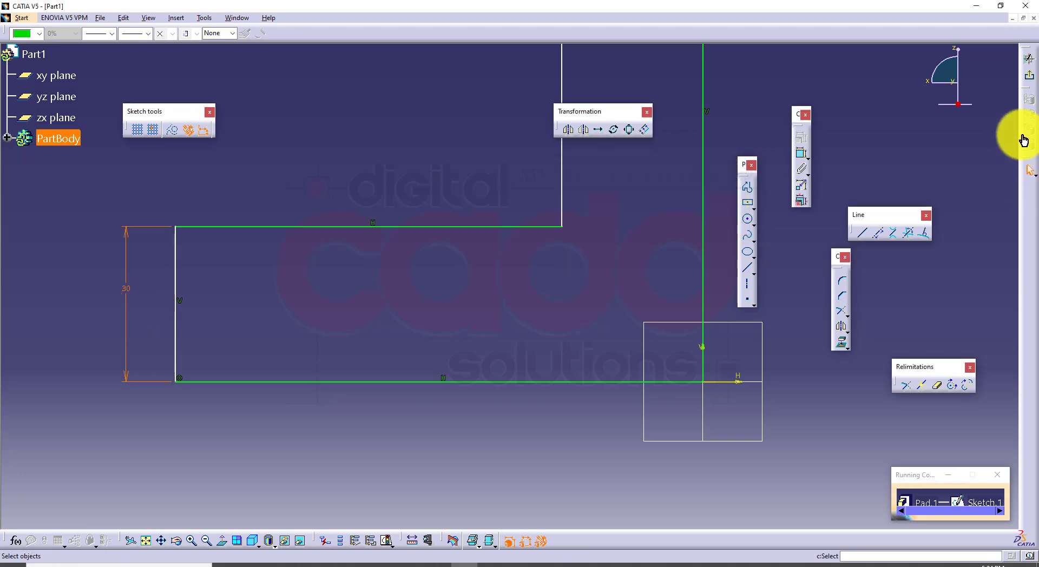
Exit the sketch, apply the edited profile to the pad and restore the isometric view
{"action": "left_click", "coordinate": [1028, 76]}
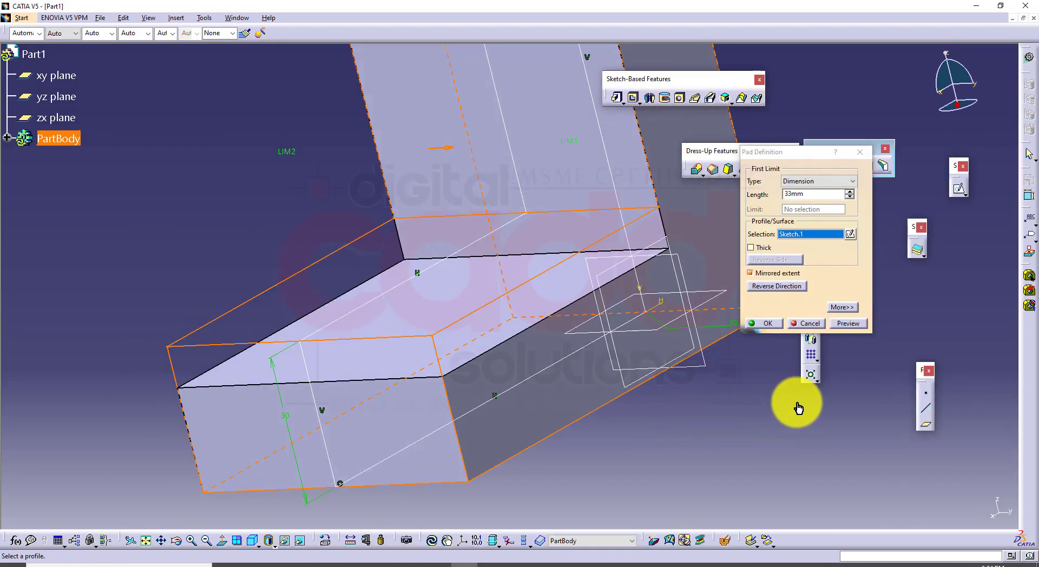
{"action": "left_click", "coordinate": [841, 324]}
{"action": "left_click", "coordinate": [770, 323]}
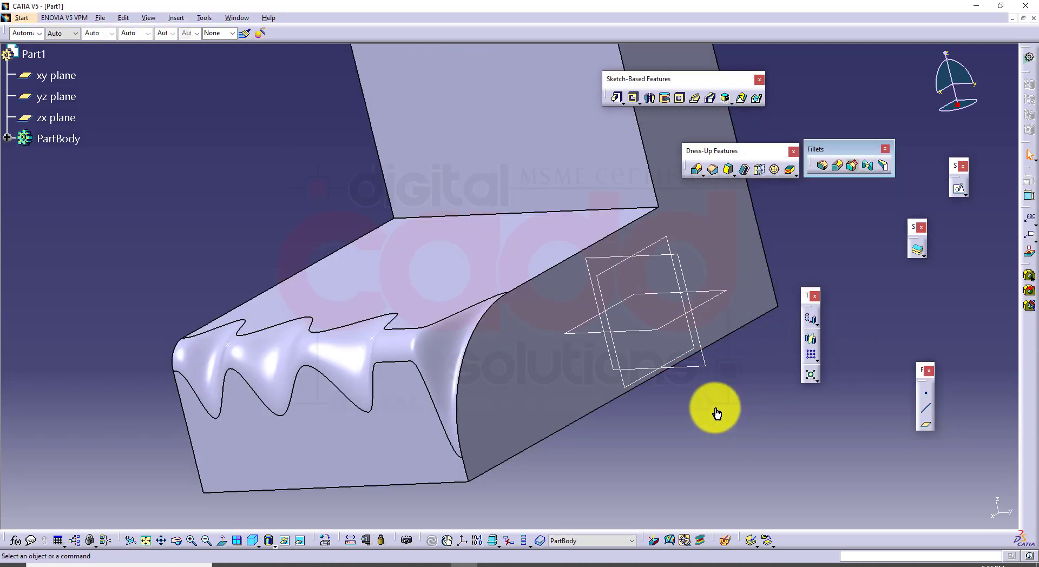
{"action": "middle_click_drag", "start_coordinate": [714, 414], "coordinate": [283, 461]}
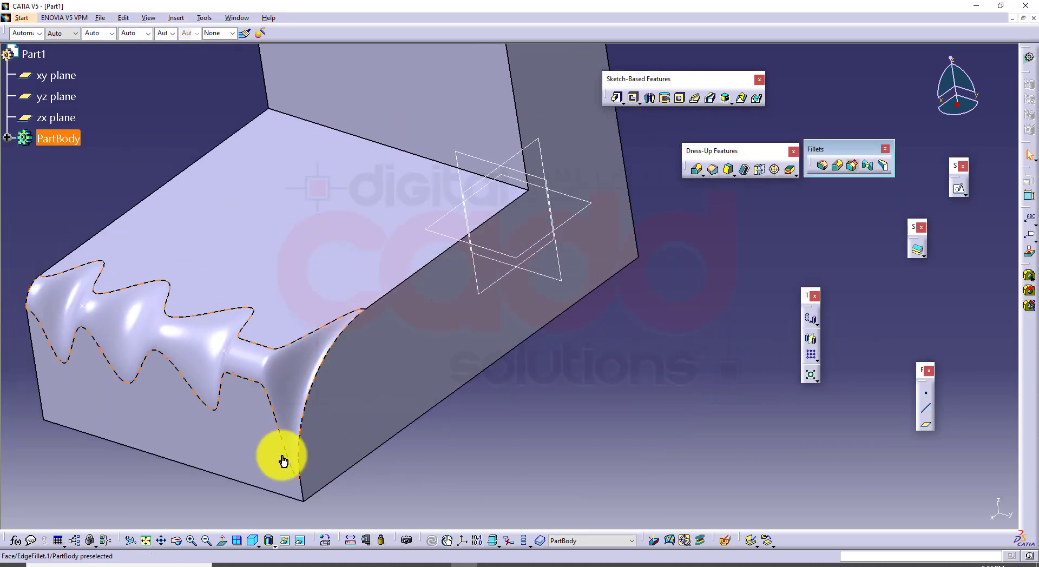
{"action": "left_click", "coordinate": [252, 540]}
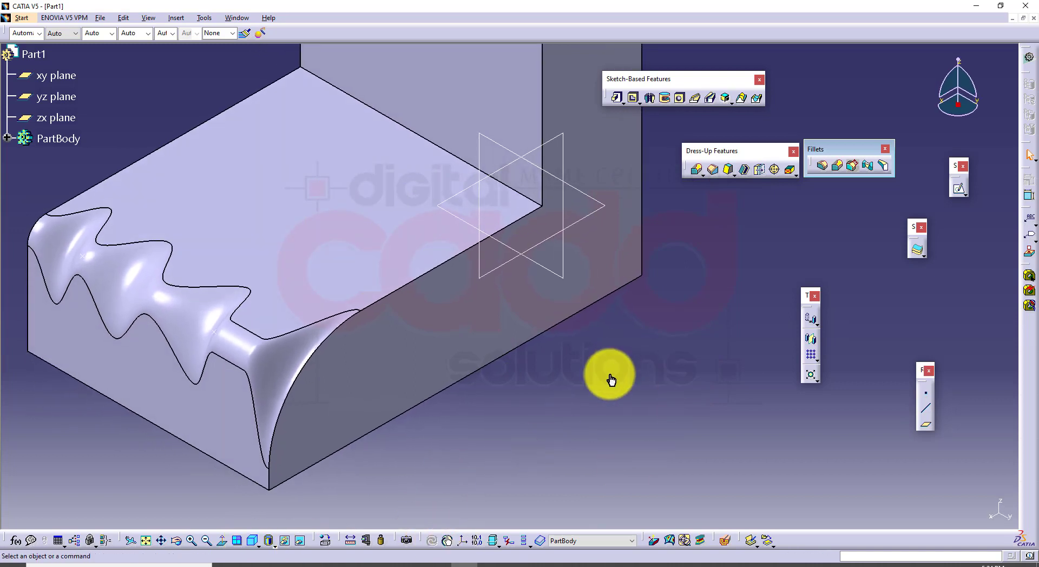
Switch to the CATIA book PDF in the browser and find the section on creating chordal fillets
{"action": "left_click", "coordinate": [270, 562]}
{"action": "scroll", "coordinate": [494, 433], "scroll_direction": "down", "scroll_amount": 15}
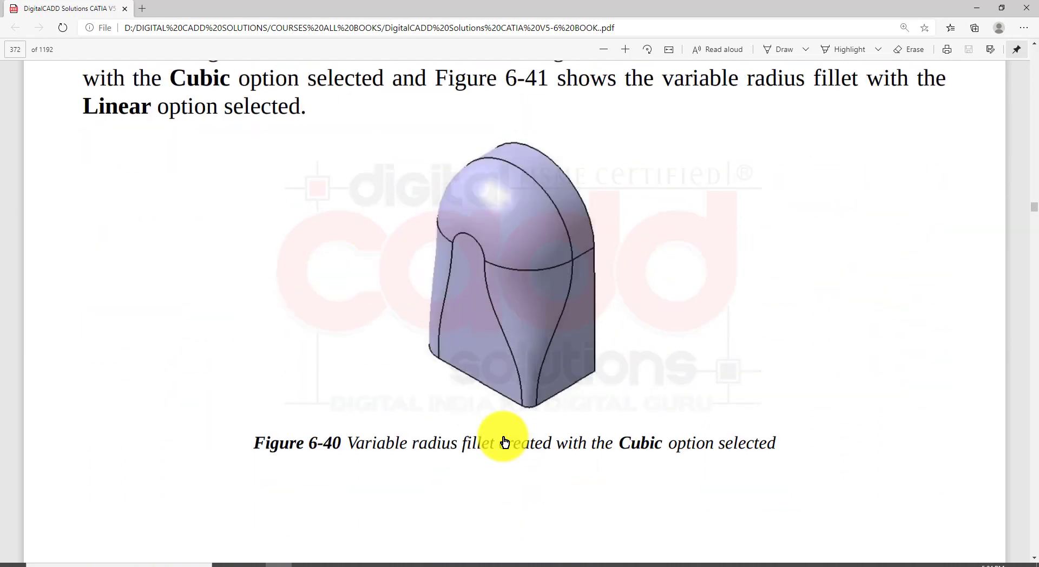
{"action": "scroll", "coordinate": [506, 439], "scroll_direction": "down", "scroll_amount": 3}
{"action": "scroll", "coordinate": [560, 188], "scroll_direction": "down", "scroll_amount": 16}
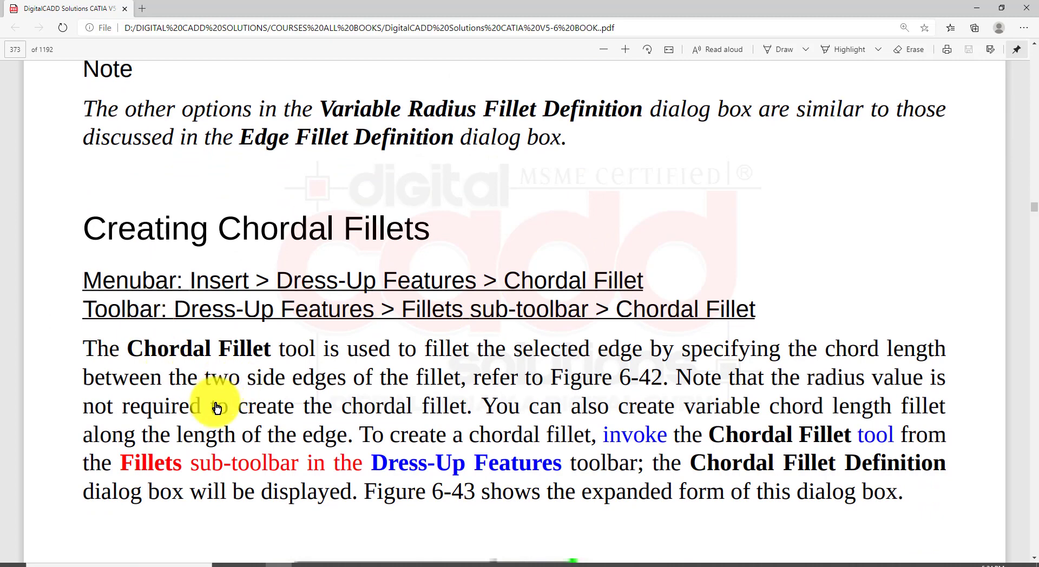
{"action": "mouse_move", "coordinate": [68, 200]}
{"action": "left_mouse_down"}
{"action": "mouse_move", "coordinate": [220, 238]}
{"action": "mouse_move", "coordinate": [461, 248]}
{"action": "left_mouse_up"}
{"action": "key", "text": "Escape"}
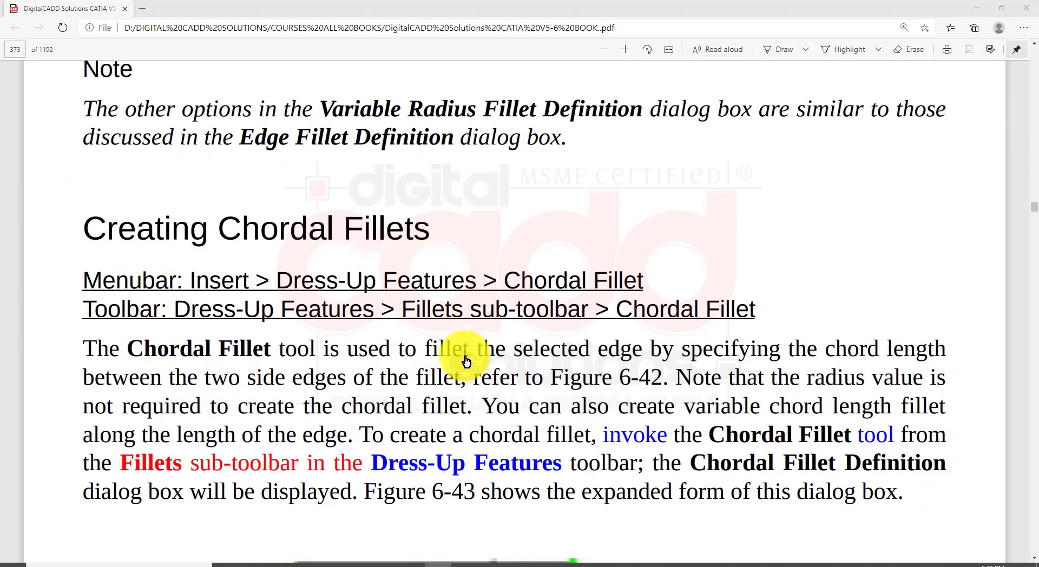
Read the book's section on face-face fillets and examine the figure showing the faces to select
{"action": "scroll", "coordinate": [462, 357], "scroll_direction": "down", "scroll_amount": 15}
{"action": "scroll", "coordinate": [462, 393], "scroll_direction": "down", "scroll_amount": 15}
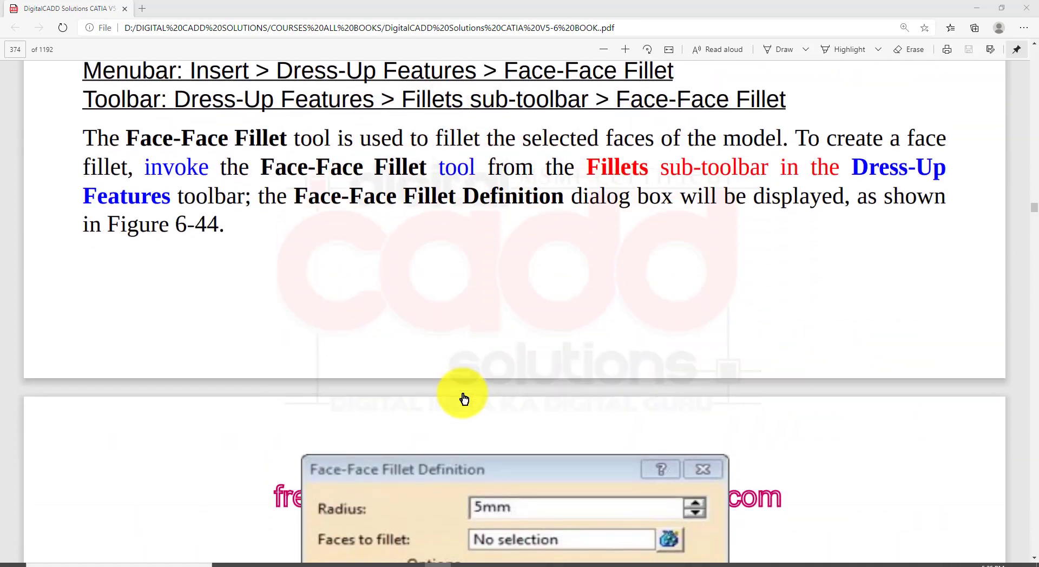
{"action": "scroll", "coordinate": [463, 396], "scroll_direction": "up", "scroll_amount": 7}
{"action": "scroll", "coordinate": [464, 399], "scroll_direction": "down", "scroll_amount": 2}
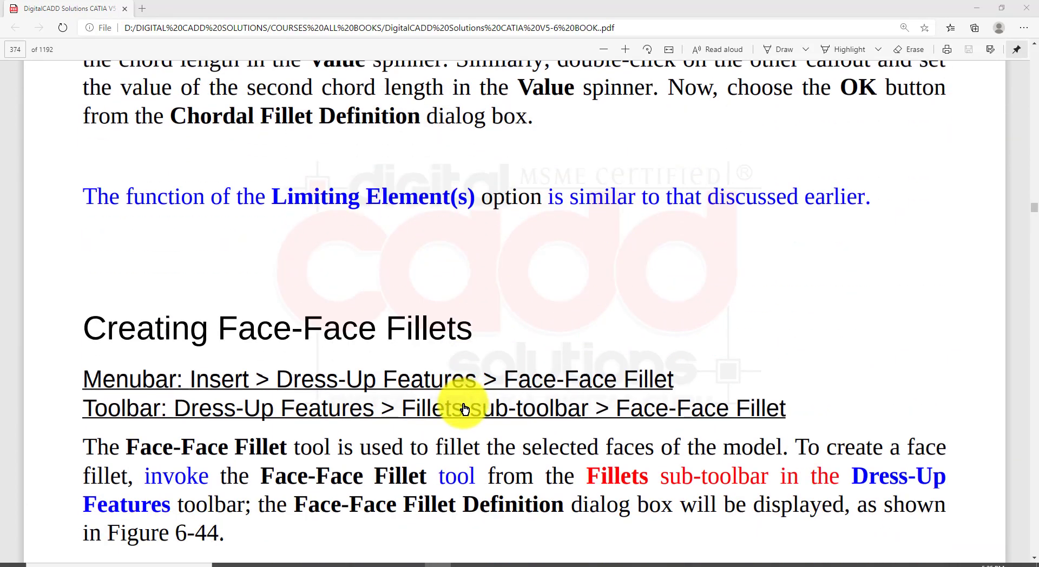
{"action": "mouse_move", "coordinate": [67, 285]}
{"action": "left_mouse_down"}
{"action": "mouse_move", "coordinate": [374, 360]}
{"action": "mouse_move", "coordinate": [513, 359]}
{"action": "left_mouse_up"}
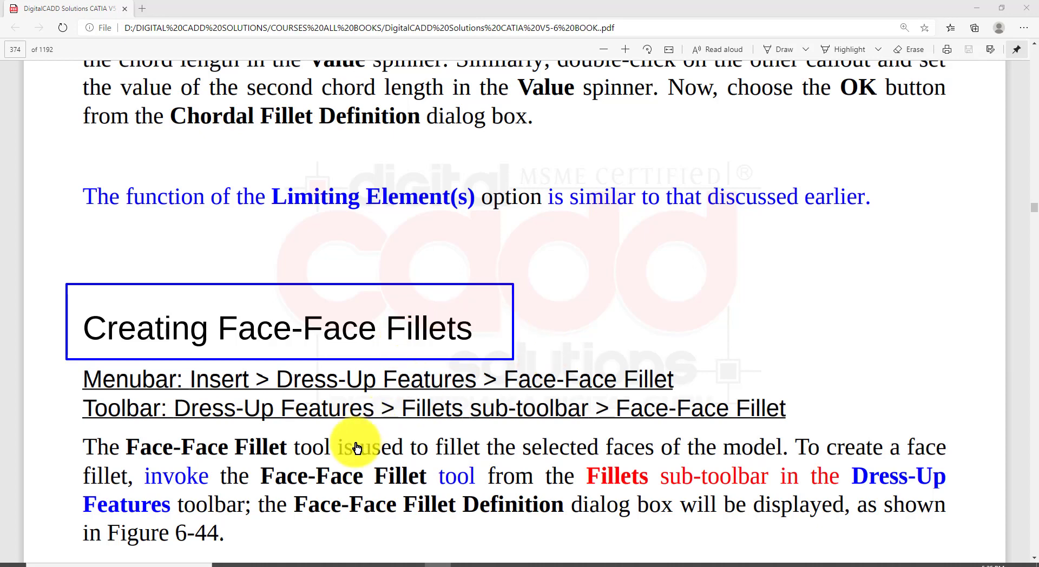
{"action": "scroll", "coordinate": [447, 418], "scroll_direction": "down", "scroll_amount": 15}
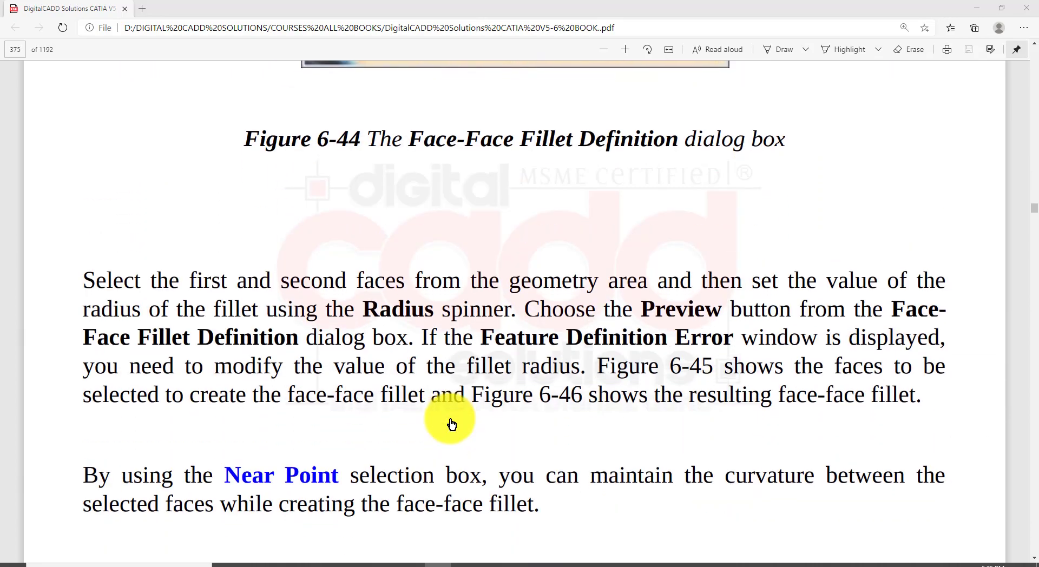
{"action": "scroll", "coordinate": [452, 423], "scroll_direction": "down", "scroll_amount": 10}
{"action": "scroll", "coordinate": [503, 364], "scroll_direction": "up", "scroll_amount": 3}
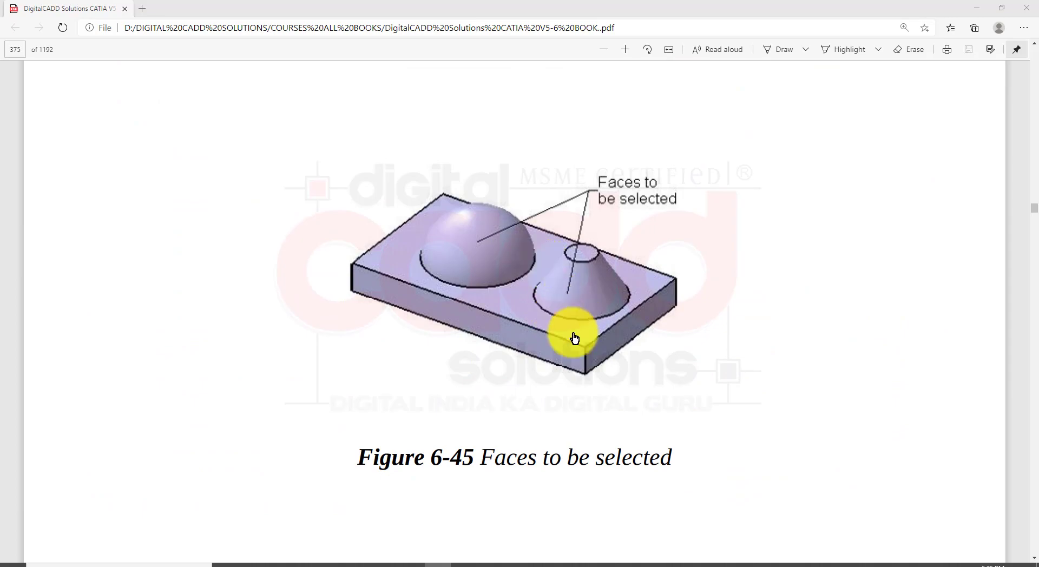
Switch back to CATIA and open a new sketch on the yz plane
{"action": "left_click", "coordinate": [459, 563]}
{"action": "middle_click_drag", "start_coordinate": [591, 405], "coordinate": [550, 322]}
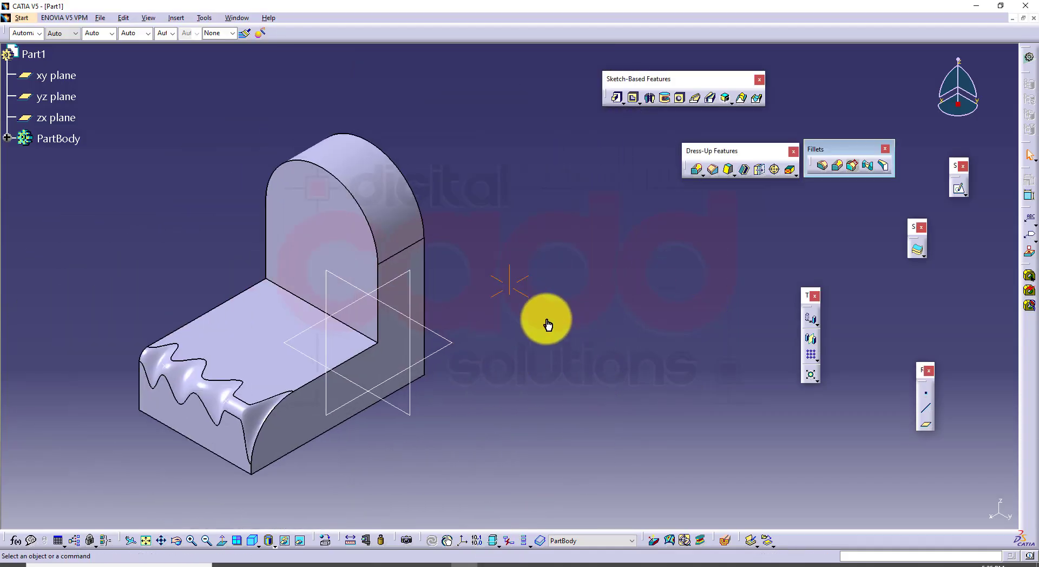
{"action": "left_click", "coordinate": [407, 420]}
{"action": "left_click", "coordinate": [961, 192]}
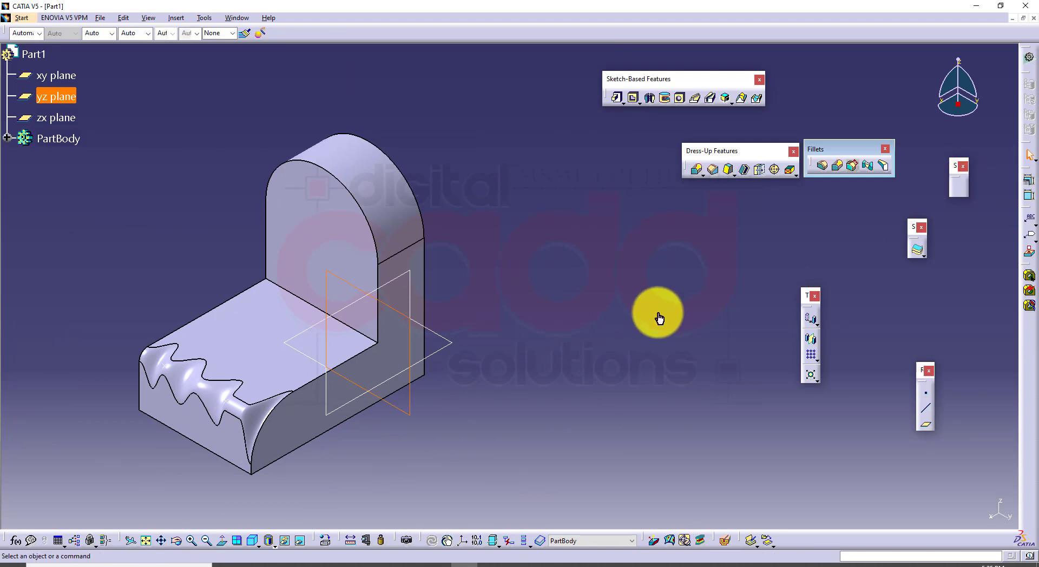
Sketch a circle of about 21 mm radius beside the bracket and a smaller circle vertically below its centre
{"action": "left_click", "coordinate": [749, 220]}
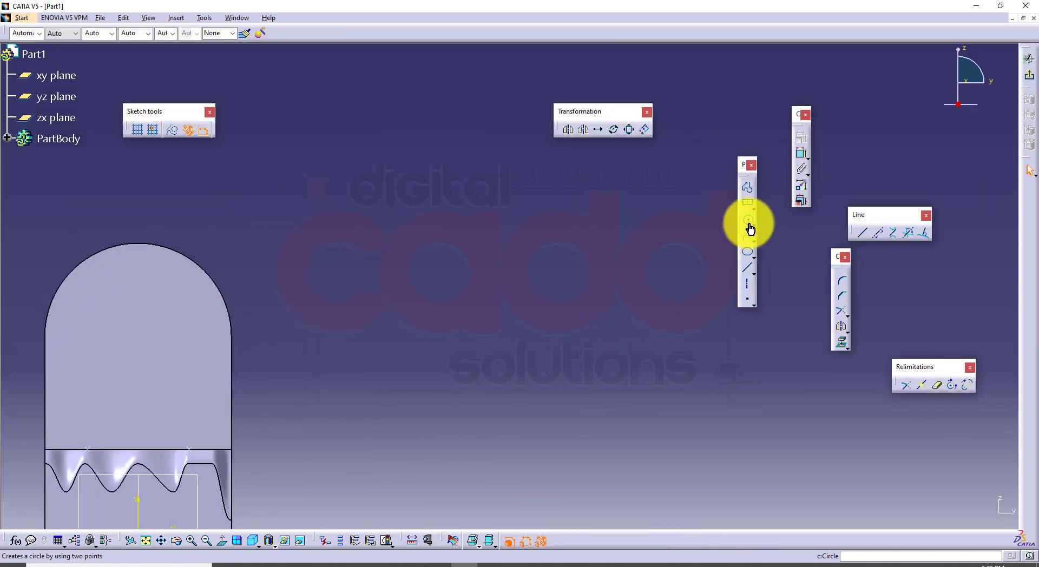
{"action": "left_click", "coordinate": [503, 211]}
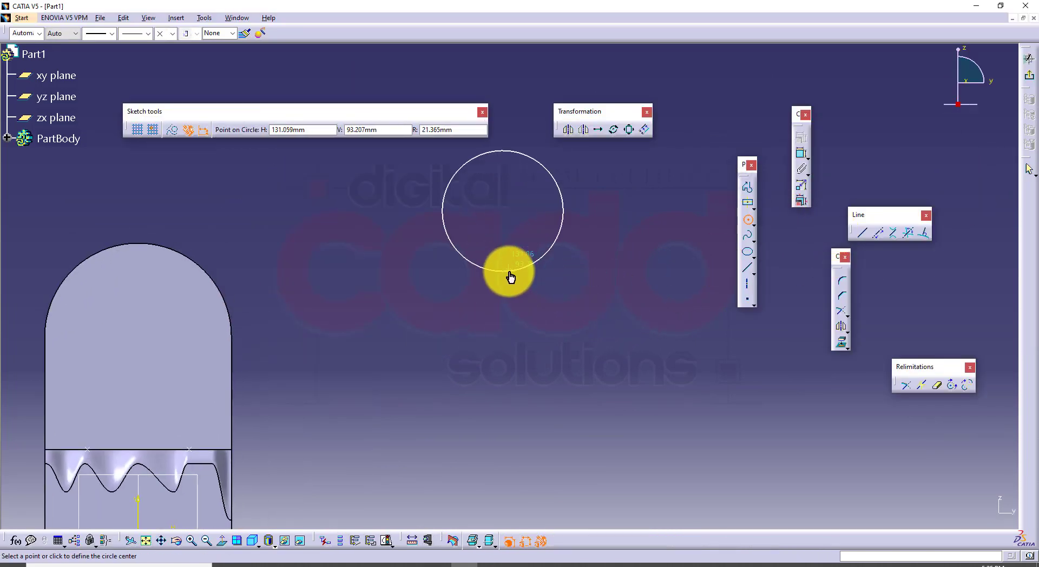
{"action": "left_click", "coordinate": [503, 272]}
{"action": "left_click", "coordinate": [502, 369]}
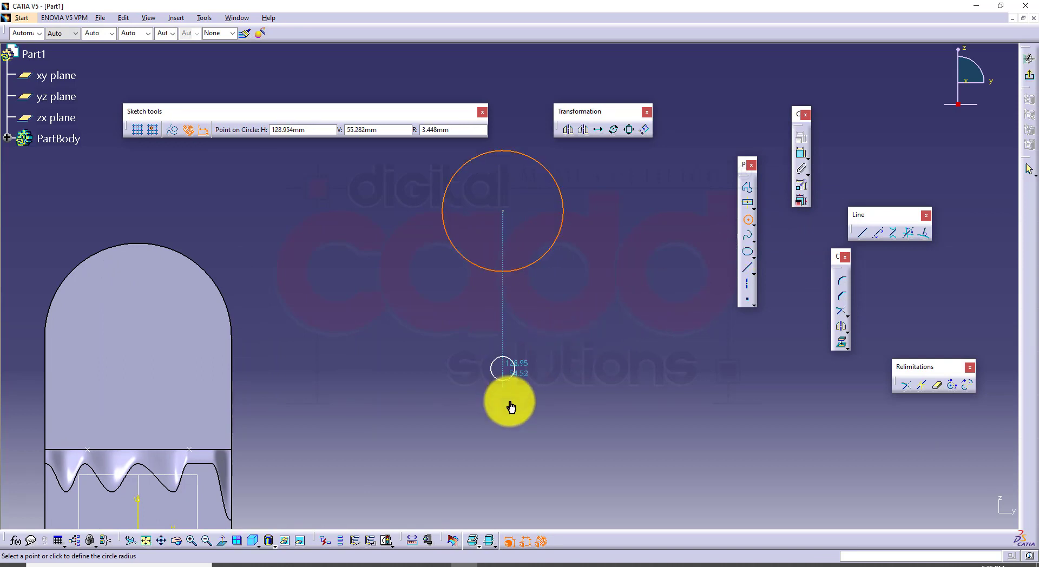
{"action": "left_click", "coordinate": [513, 414]}
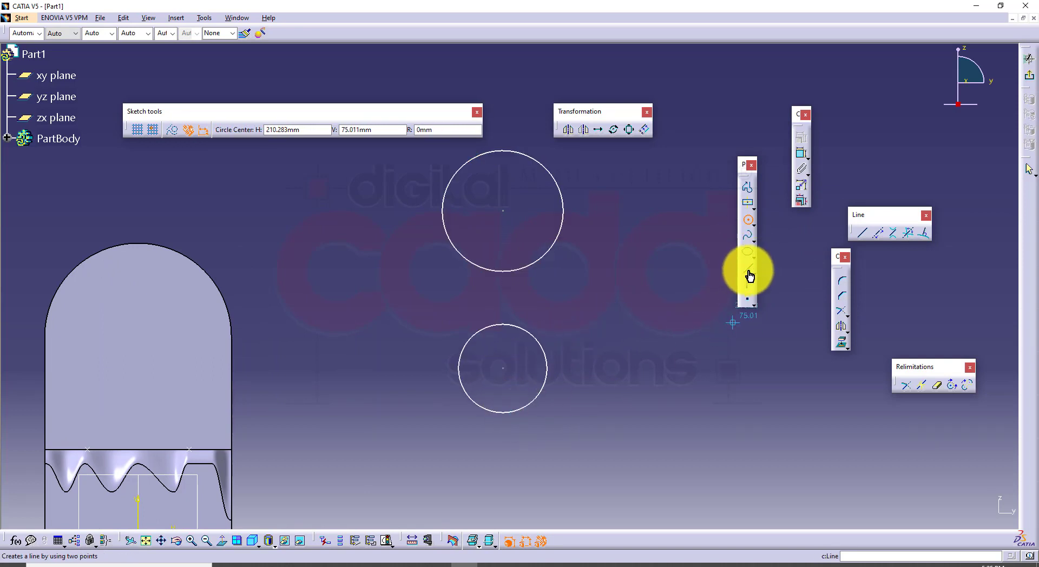
Draw a vertical line about 93 mm long through both circle centres, from the upper circle's top to the lower circle's bottom
{"action": "left_click", "coordinate": [748, 270]}
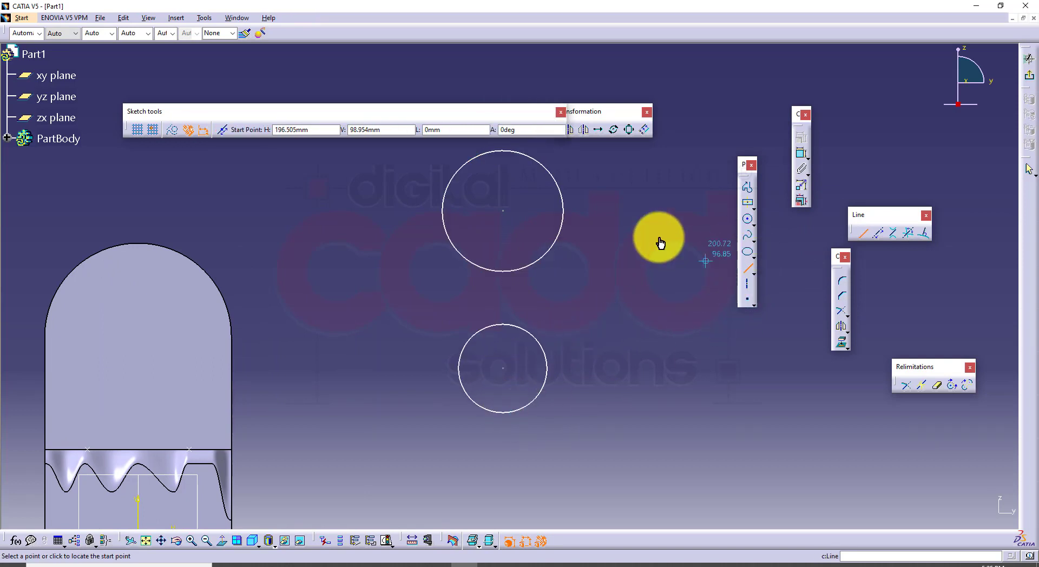
{"action": "left_click", "coordinate": [503, 157]}
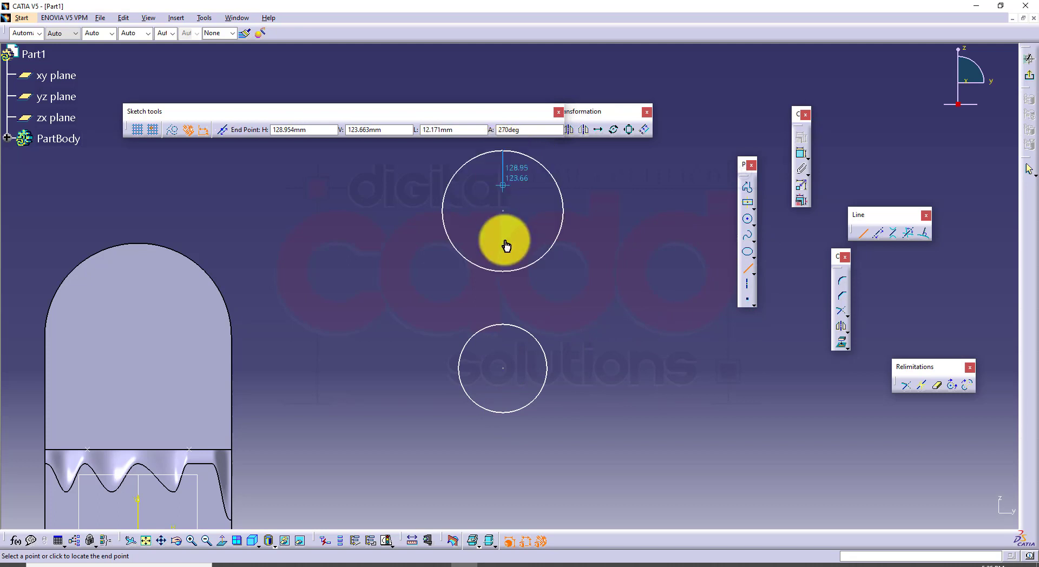
{"action": "left_click", "coordinate": [504, 420]}
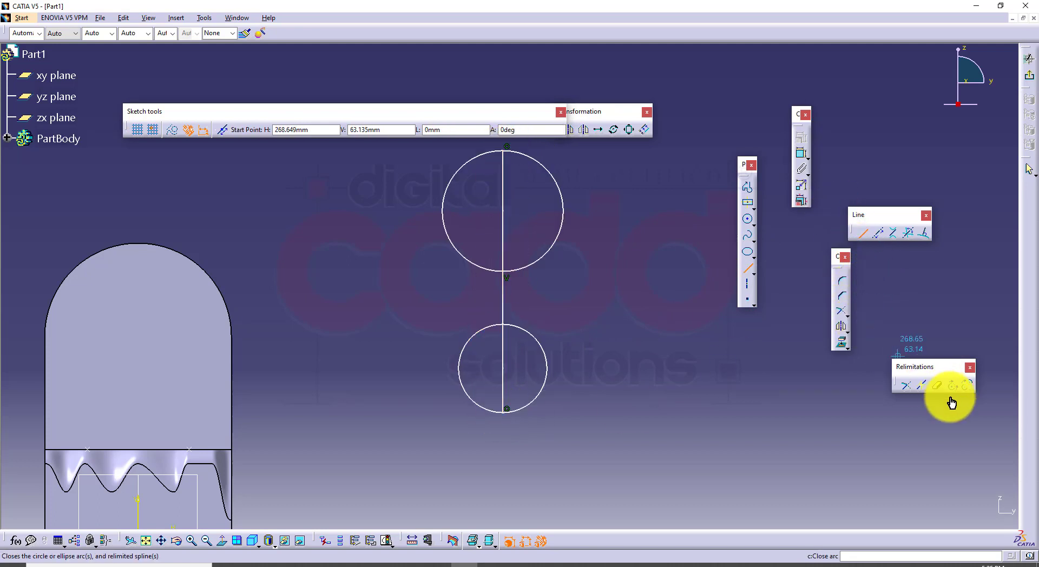
Quick Trim the left halves of both circles and the line between them, leaving two closed half-circles, and exit the sketch
{"action": "left_click", "coordinate": [937, 385]}
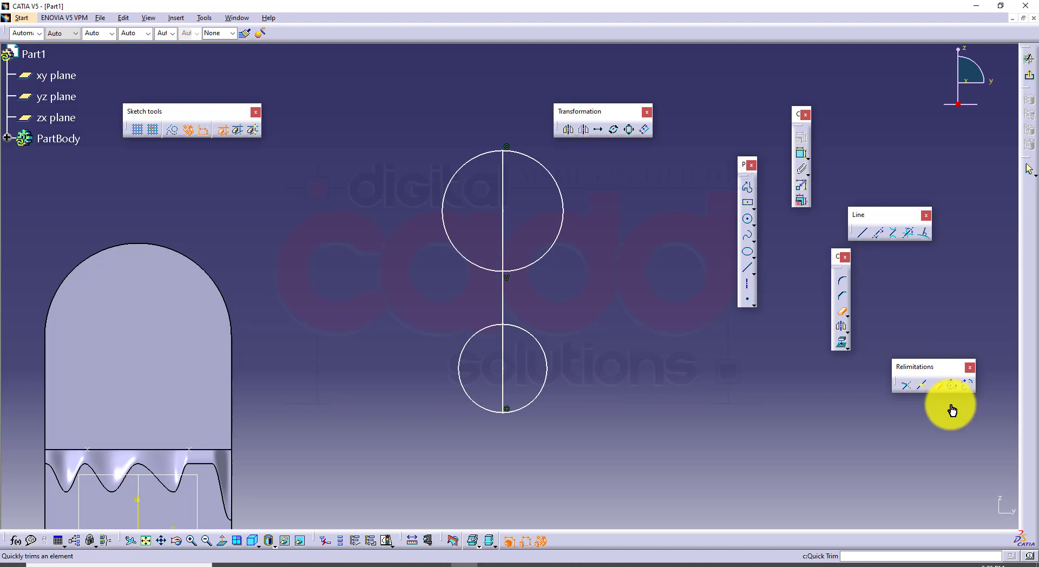
{"action": "left_click", "coordinate": [477, 339]}
{"action": "left_click", "coordinate": [476, 271]}
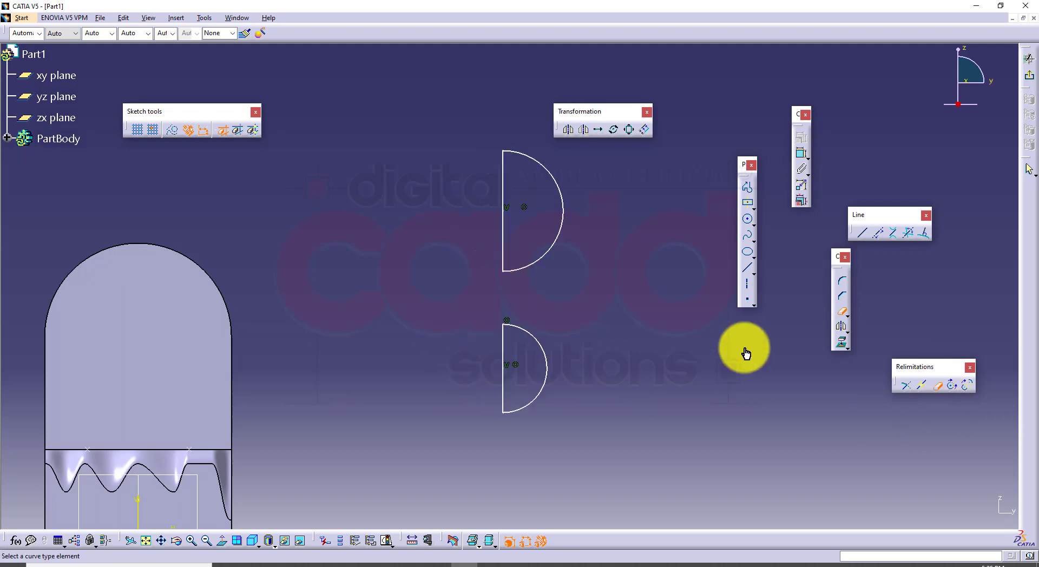
{"action": "left_click", "coordinate": [1029, 83]}
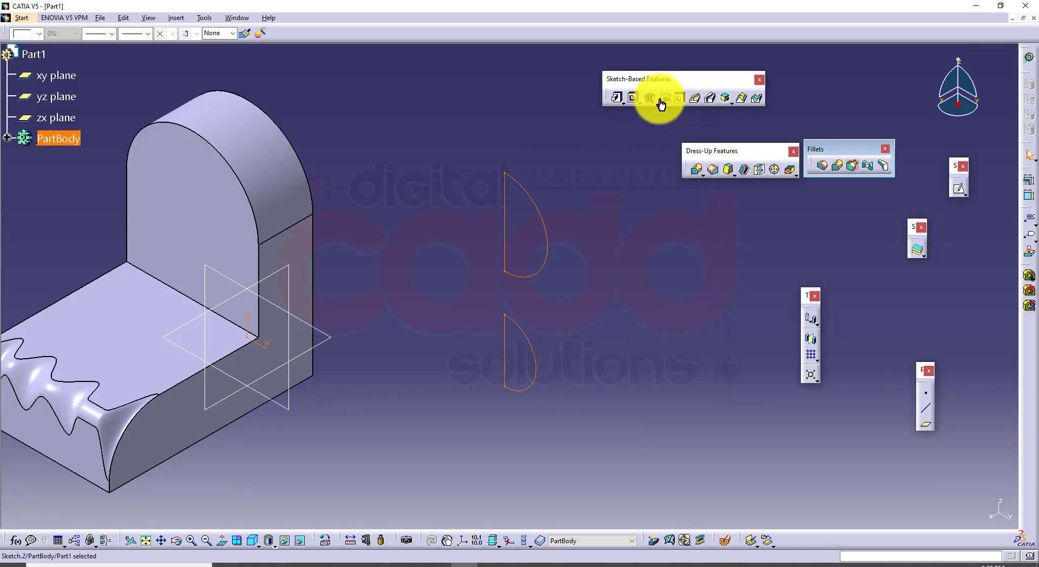
{"action": "left_click", "coordinate": [665, 107]}
{"action": "left_click", "coordinate": [505, 233]}
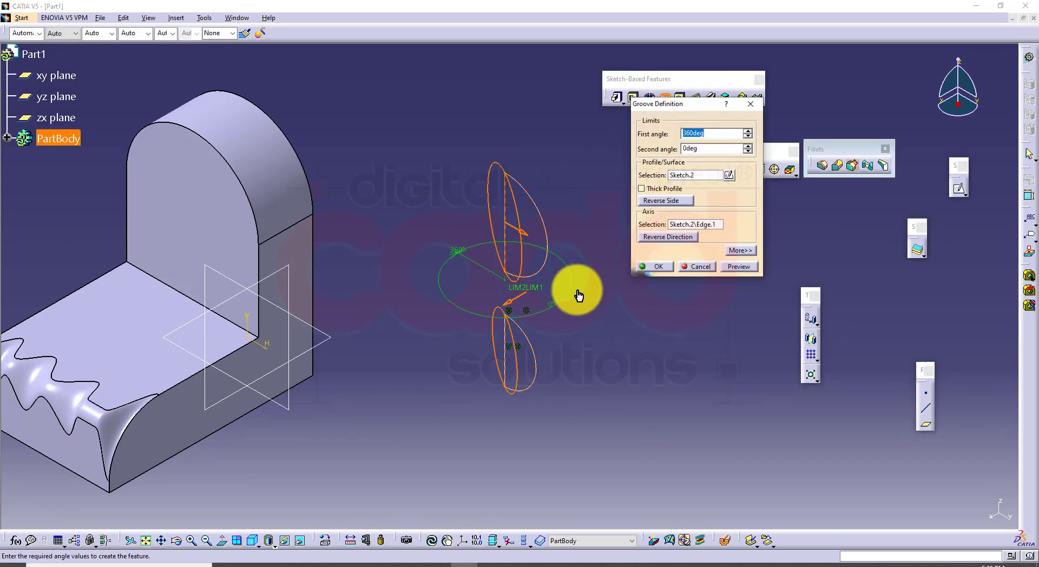
{"action": "left_click", "coordinate": [727, 266]}
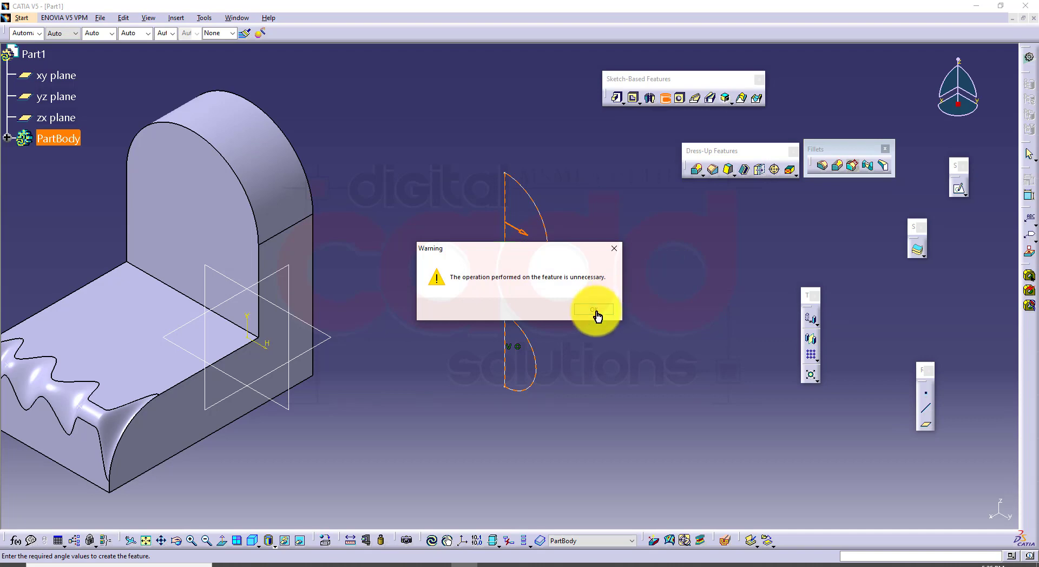
{"action": "left_click", "coordinate": [594, 309]}
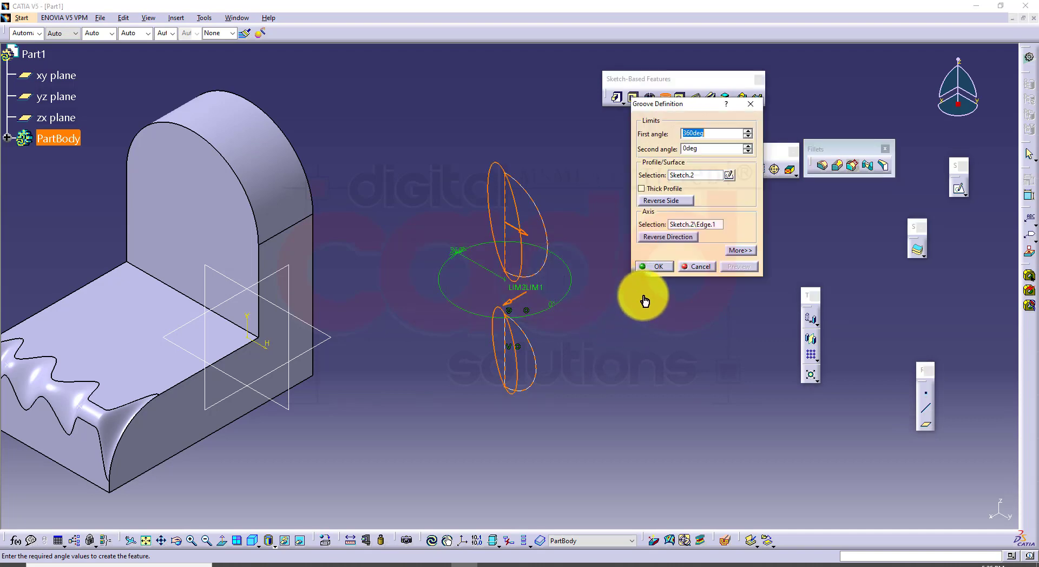
{"action": "left_click", "coordinate": [655, 267]}
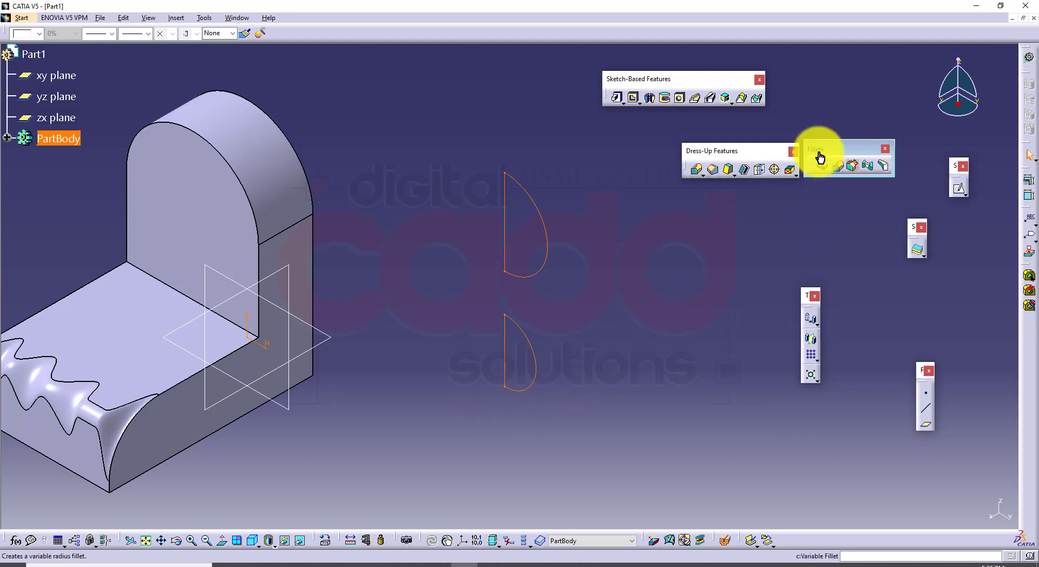
Revolve the half-circle sketch 360 degrees about its straight edge with Shaft to form two spheres
{"action": "left_click", "coordinate": [651, 98]}
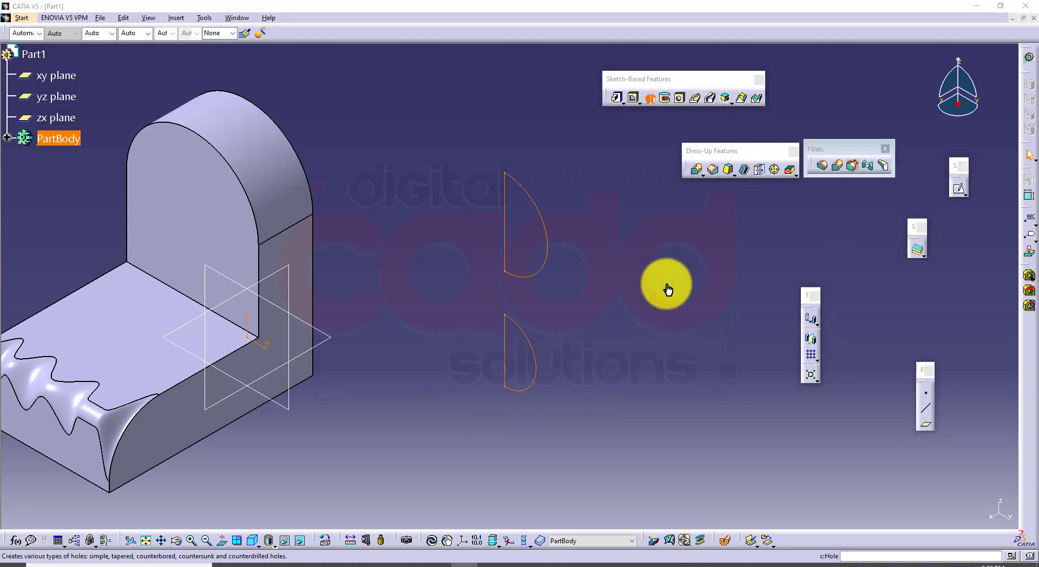
{"action": "left_click", "coordinate": [548, 270]}
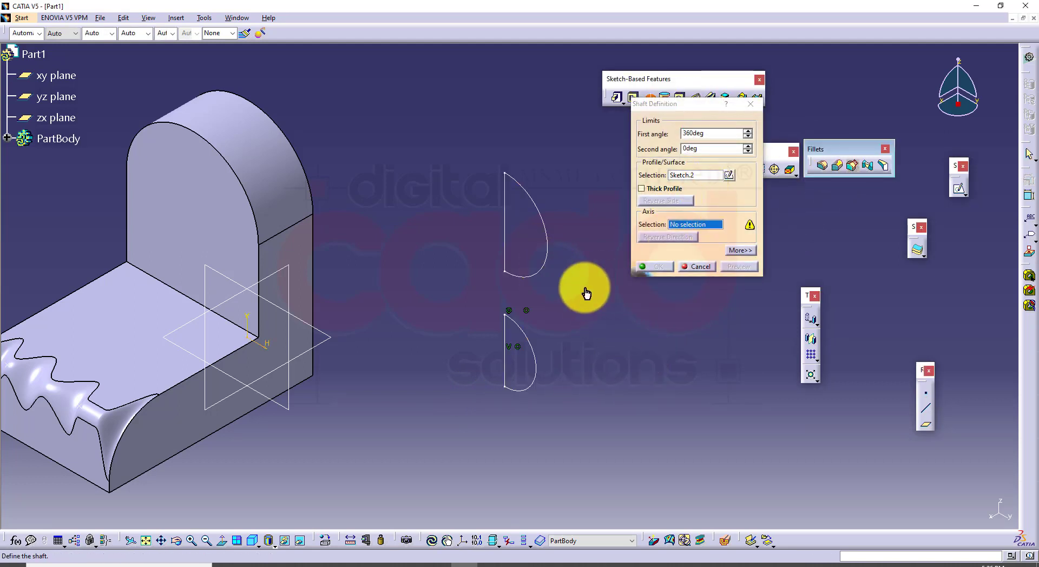
{"action": "left_click", "coordinate": [505, 333]}
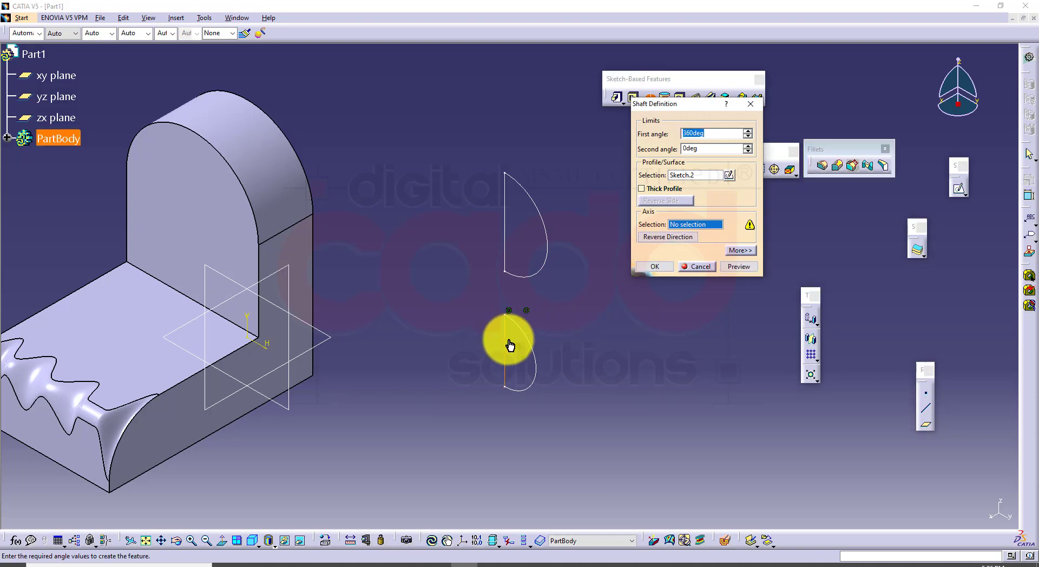
{"action": "left_click", "coordinate": [657, 267]}
Apply a face-face fillet with a 19 mm radius between the upper and lower spheres
{"action": "middle_click_drag", "start_coordinate": [663, 327], "coordinate": [563, 335]}
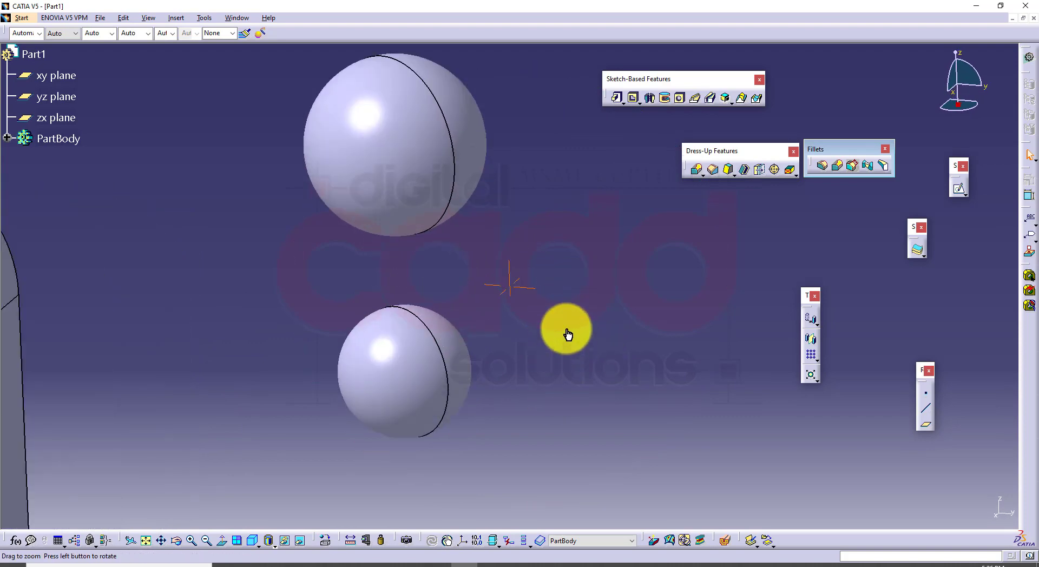
{"action": "left_click", "coordinate": [872, 171]}
{"action": "left_click", "coordinate": [398, 201]}
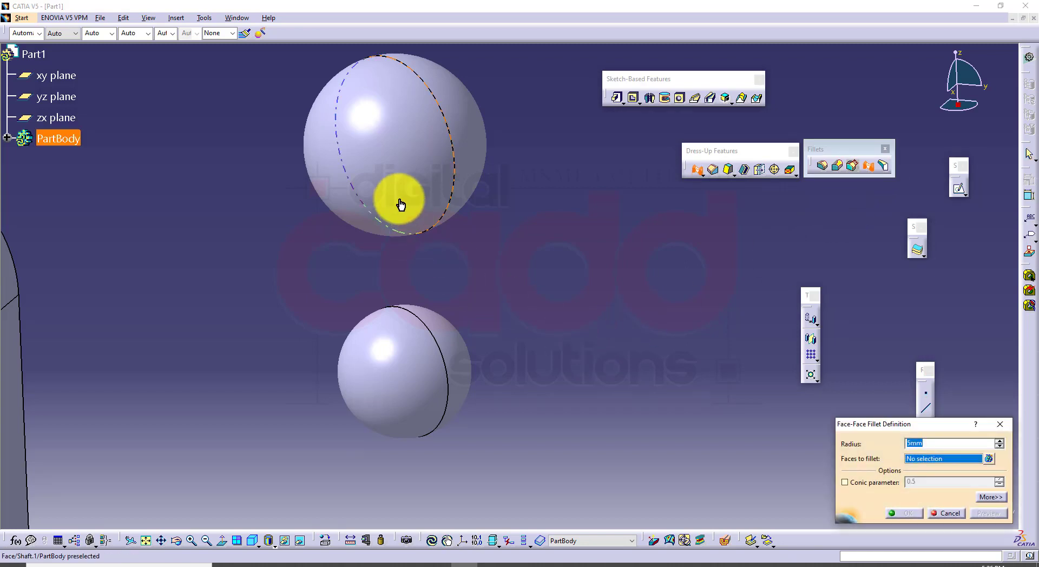
{"action": "left_click", "coordinate": [419, 345]}
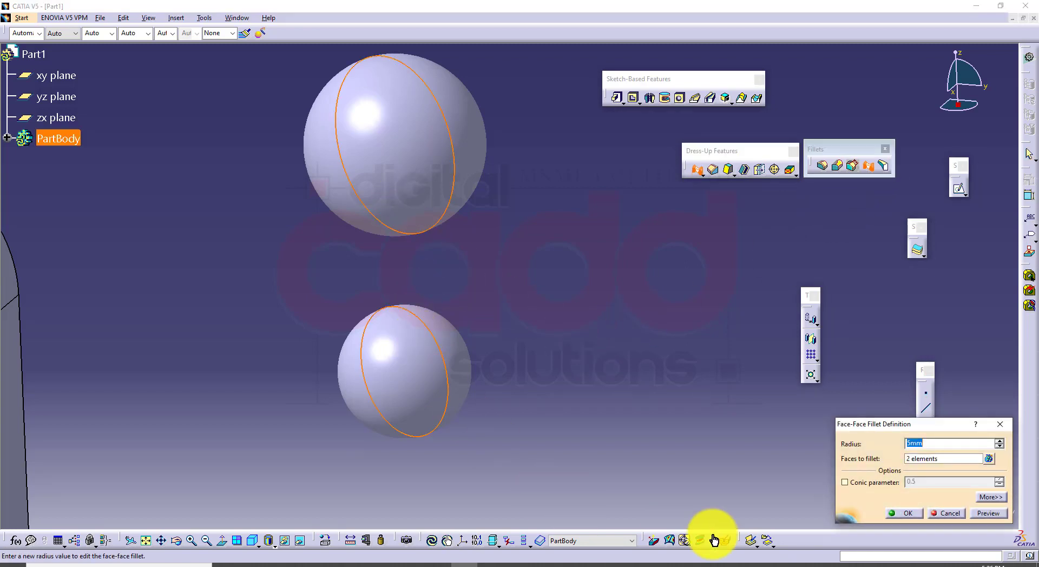
{"action": "left_click", "coordinate": [988, 514]}
{"action": "left_click", "coordinate": [571, 308]}
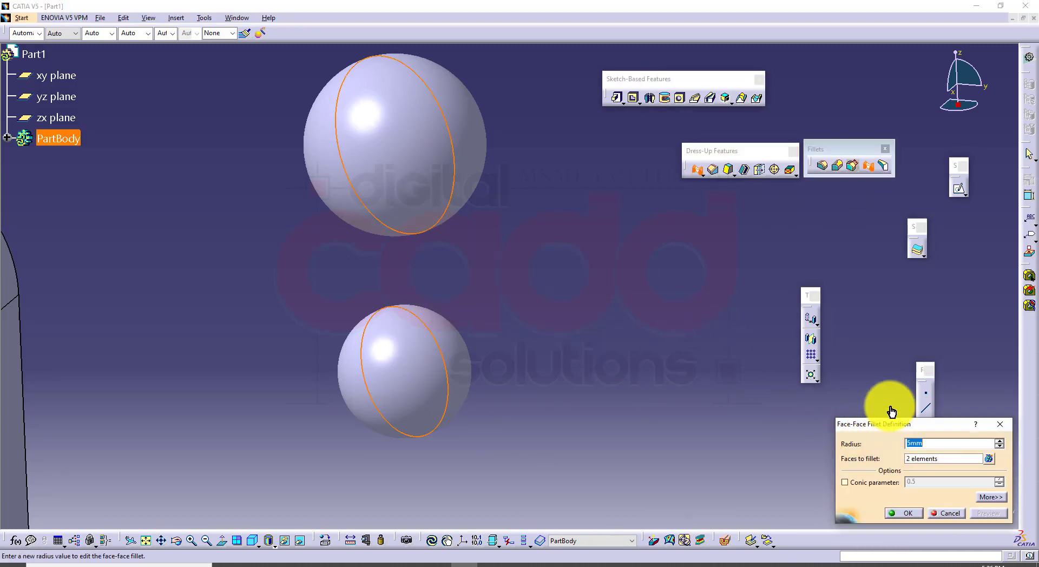
{"action": "left_click", "coordinate": [999, 441]}
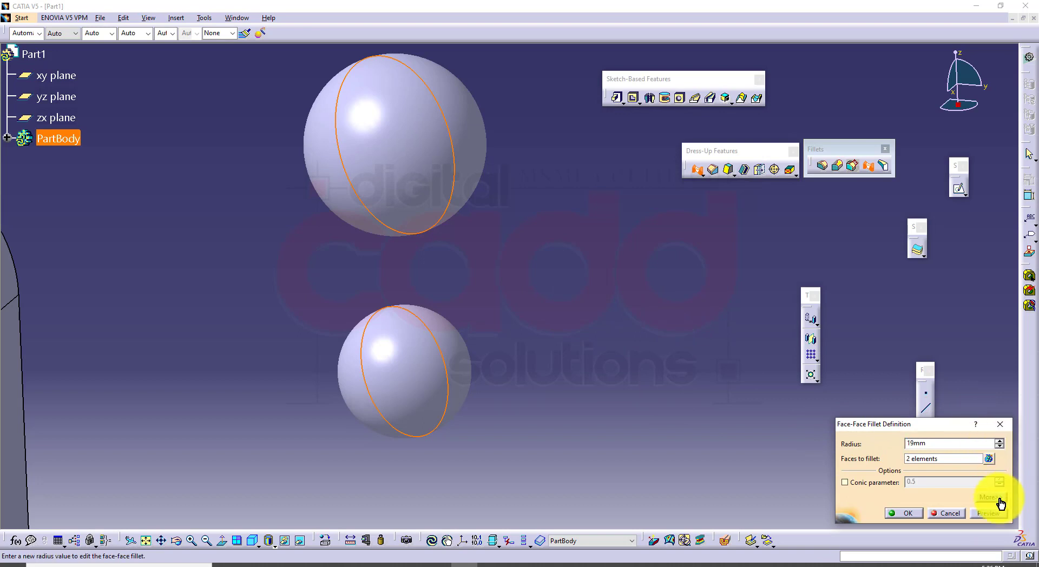
{"action": "left_click", "coordinate": [897, 517]}
Compare the blended spheres with the book's Figure 6-45 in the browser, return to CATIA and undo the face-face fillet
{"action": "middle_click_drag", "start_coordinate": [499, 319], "coordinate": [479, 184]}
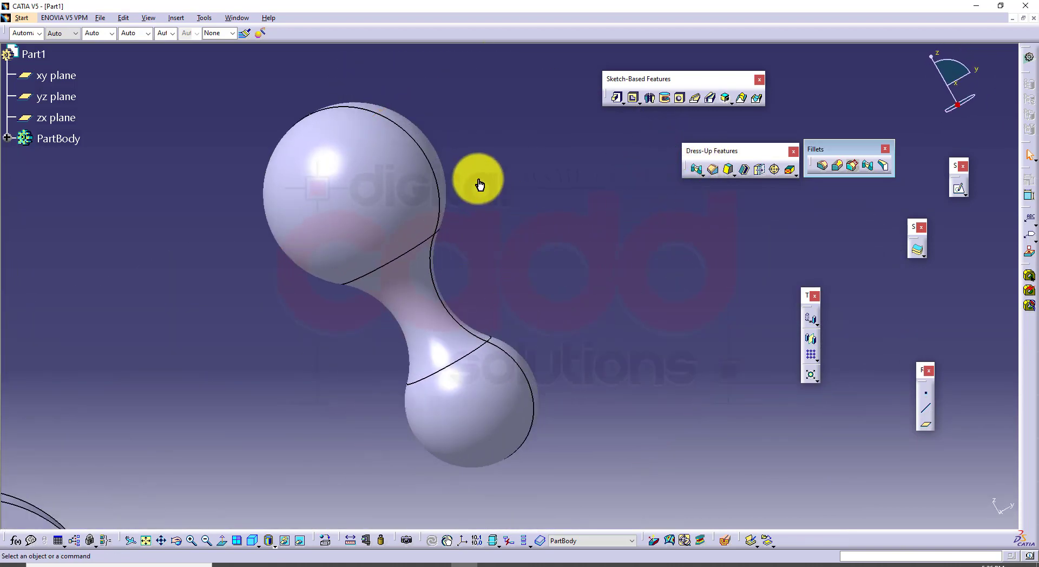
{"action": "left_click", "coordinate": [251, 545]}
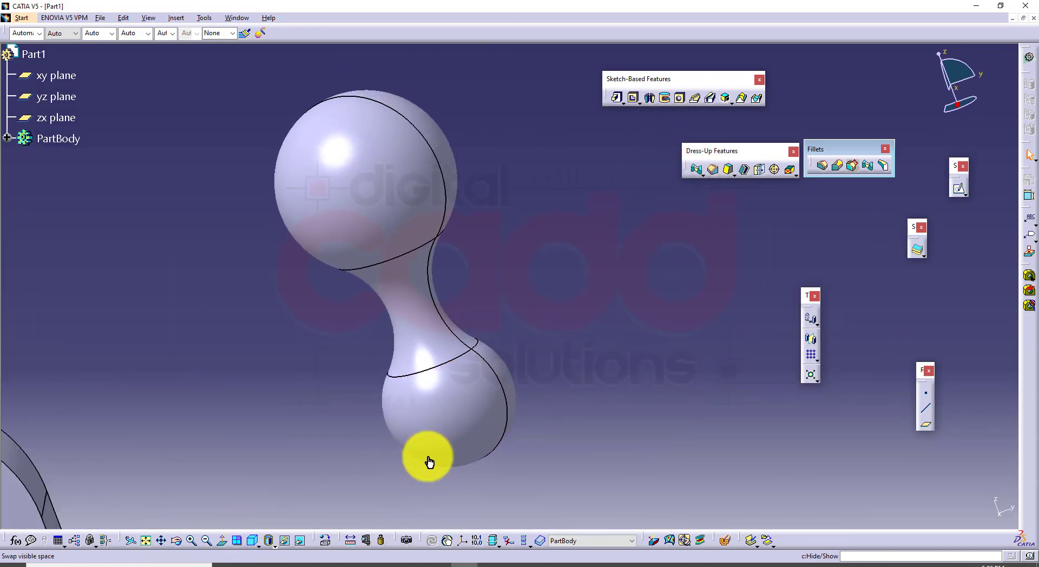
{"action": "left_click", "coordinate": [281, 565]}
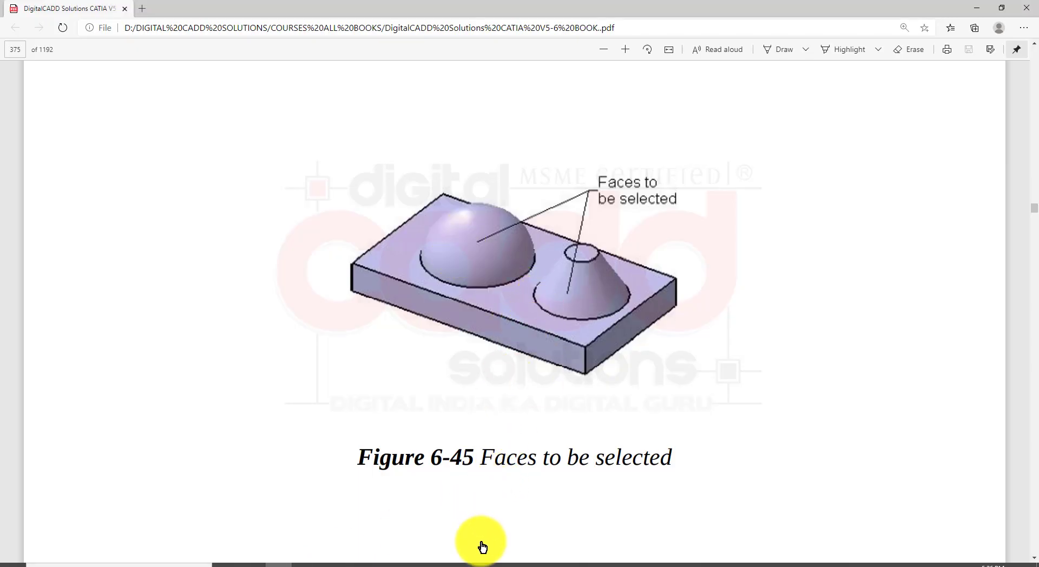
{"action": "left_click", "coordinate": [465, 563]}
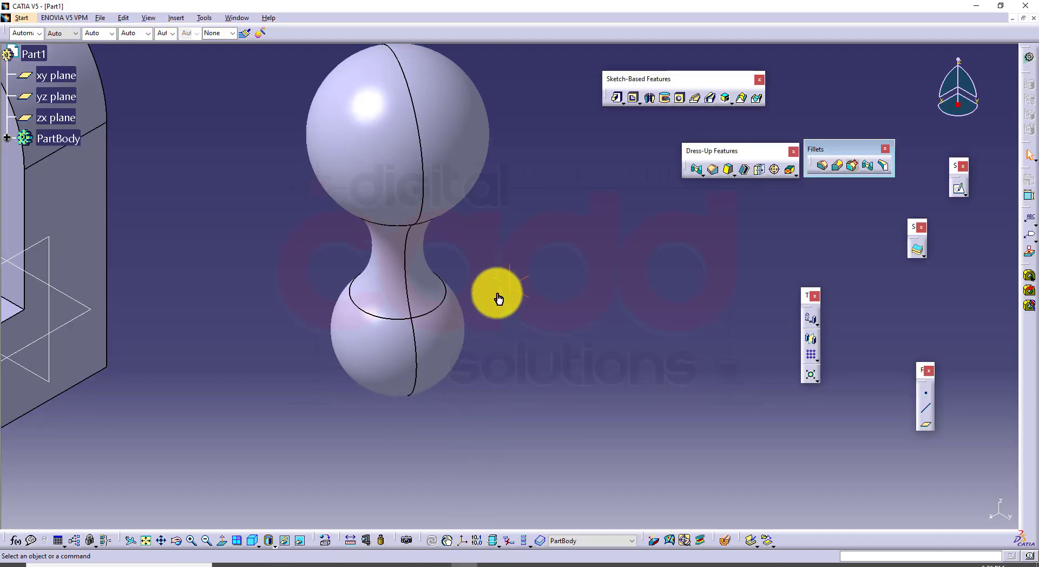
{"action": "scroll", "coordinate": [462, 312], "scroll_direction": "down", "scroll_amount": 3}
{"action": "key", "text": "ctrl+z"}
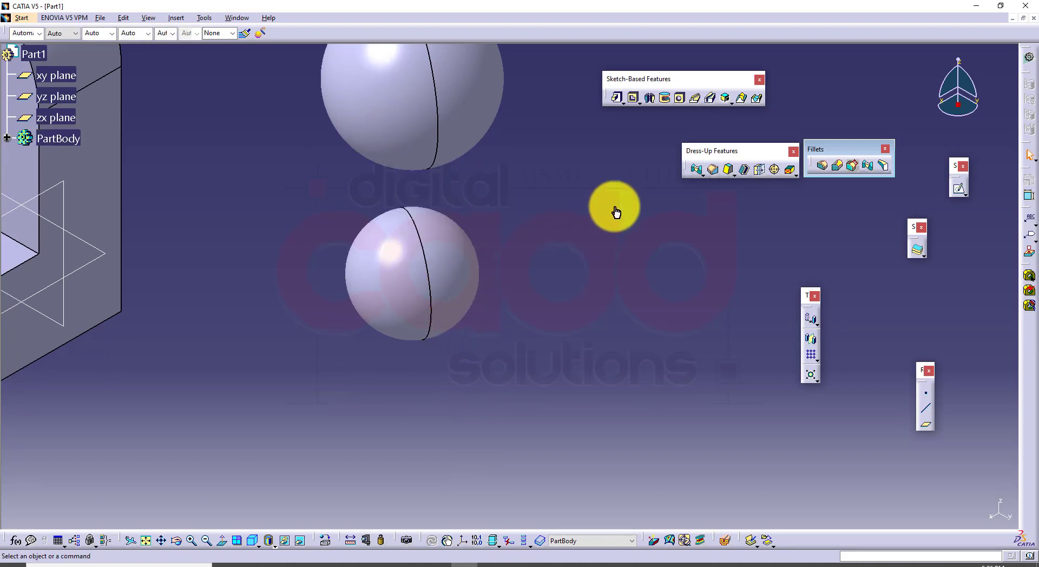
Create the face-face fillet again by selecting both sphere faces
{"action": "left_click", "coordinate": [866, 170]}
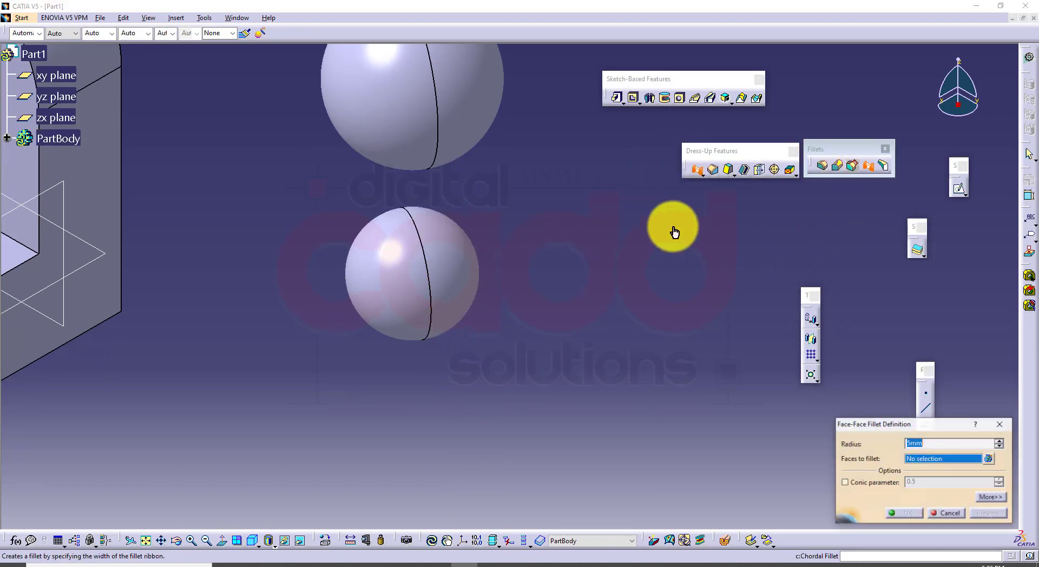
{"action": "left_click", "coordinate": [487, 127]}
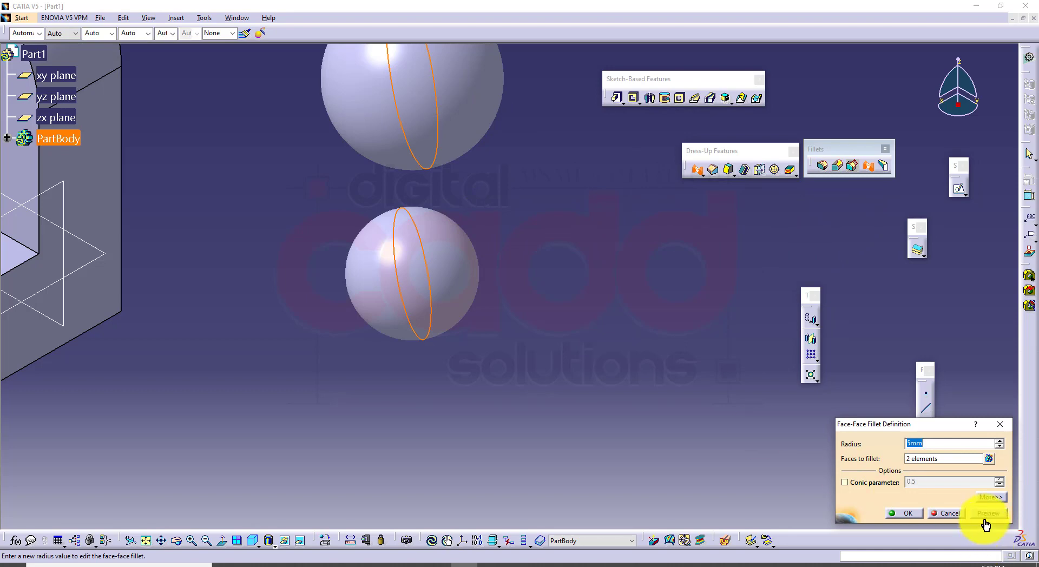
{"action": "key", "text": "Return"}
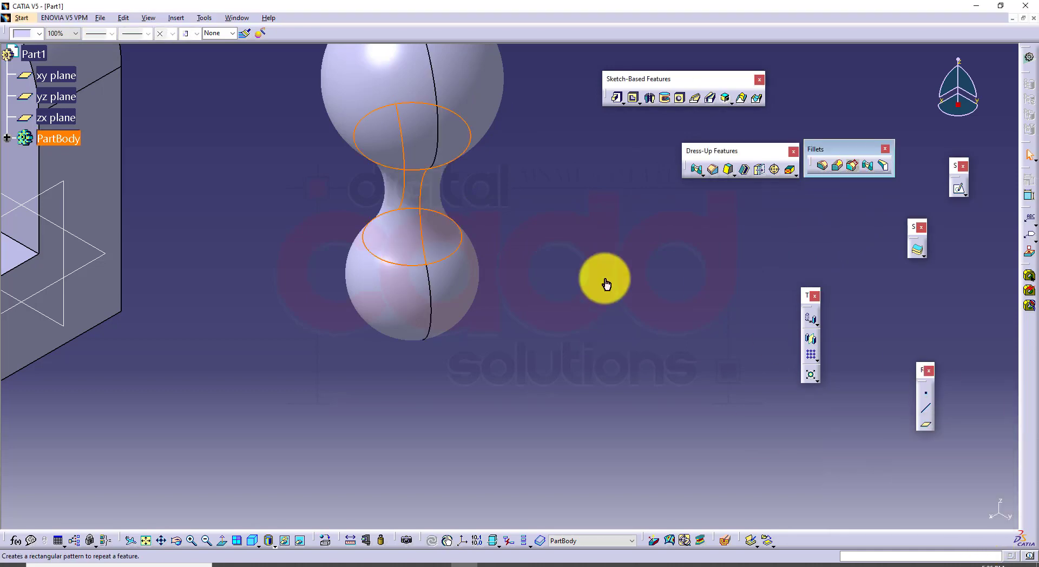
Undo the face-face fillet, the two spheres with their sketch, and the variable radius fillet on the bracket's base
{"action": "middle_click_drag", "start_coordinate": [505, 307], "coordinate": [547, 346]}
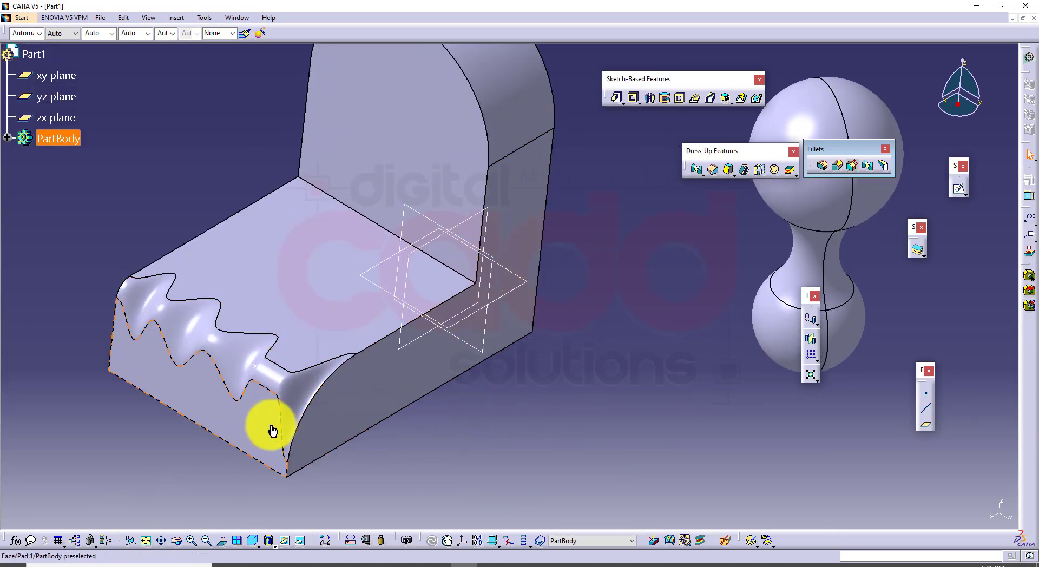
{"action": "key", "text": "ctrl+z"}
{"action": "key", "text": "ctrl+z"}
{"action": "key", "text": "ctrl+z"}
{"action": "key", "text": "ctrl+z"}
{"action": "key", "text": "ctrl+z"}
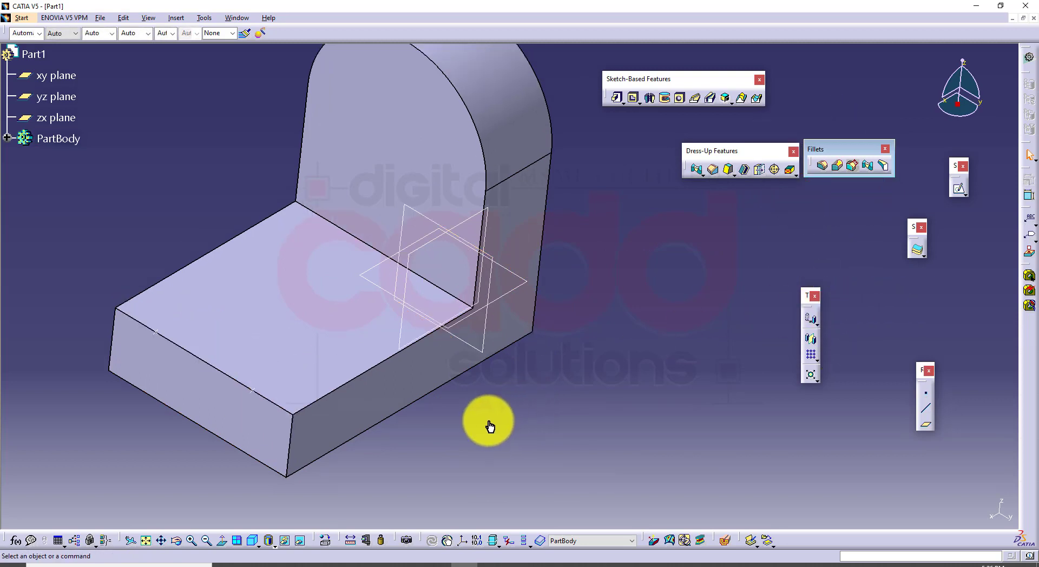
Switch to the book PDF in the browser and read how to create a face-face fillet with a hold curve and spine
{"action": "middle_click_drag", "start_coordinate": [520, 412], "coordinate": [570, 387]}
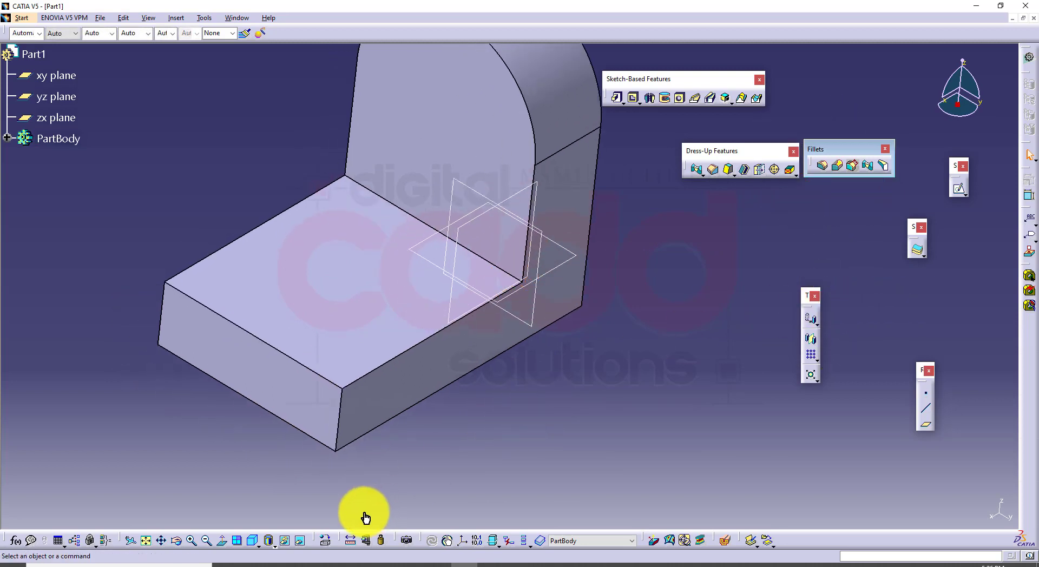
{"action": "left_click", "coordinate": [273, 564]}
{"action": "scroll", "coordinate": [547, 341], "scroll_direction": "down", "scroll_amount": 20}
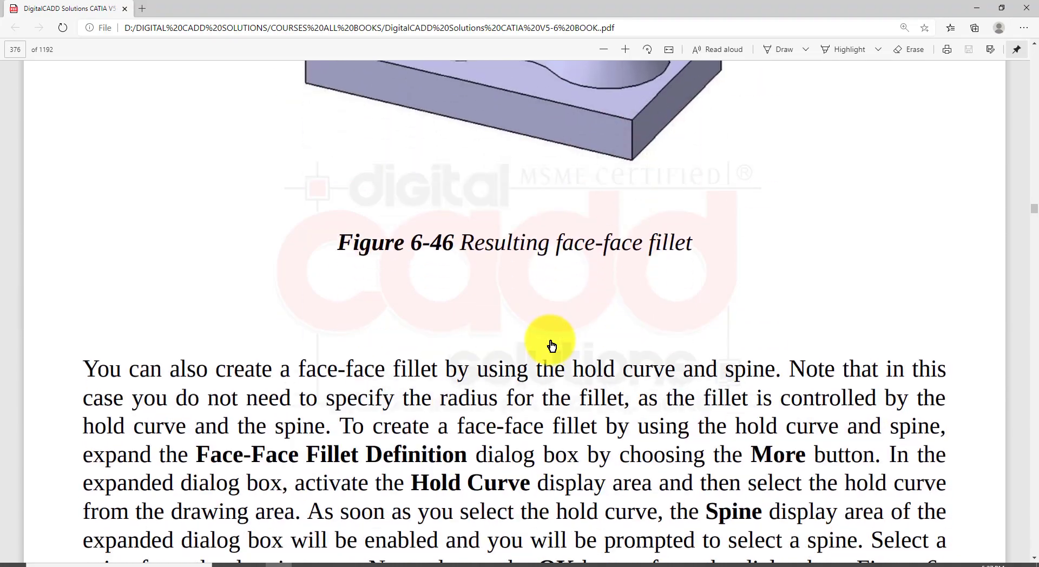
{"action": "scroll", "coordinate": [550, 346], "scroll_direction": "down", "scroll_amount": 5}
{"action": "scroll", "coordinate": [552, 343], "scroll_direction": "up", "scroll_amount": 5}
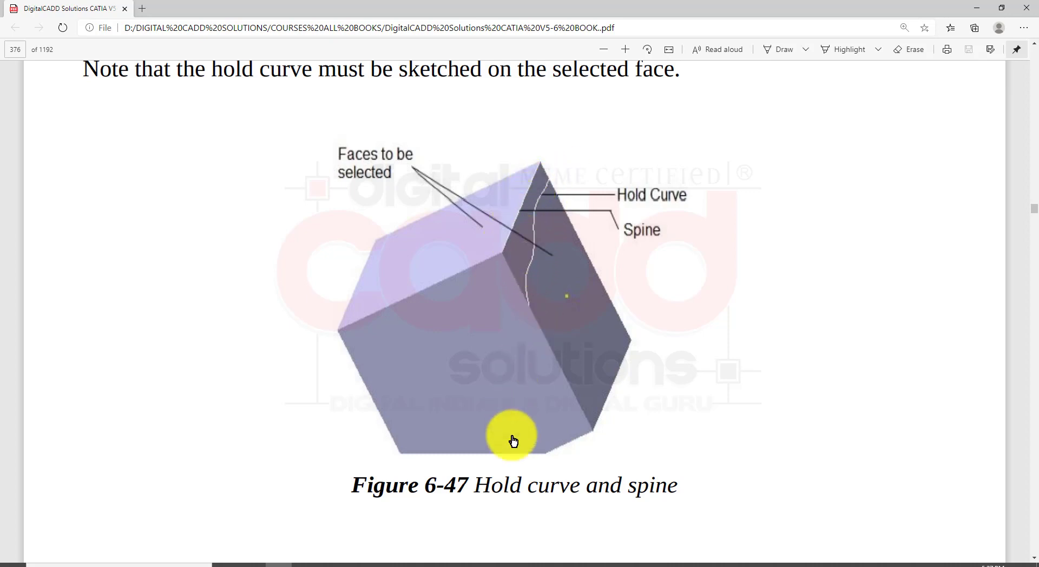
Switch to CATIA and sketch a wavy spline on the base's front end face, from near one side edge to the vertical axis
{"action": "left_click", "coordinate": [466, 566]}
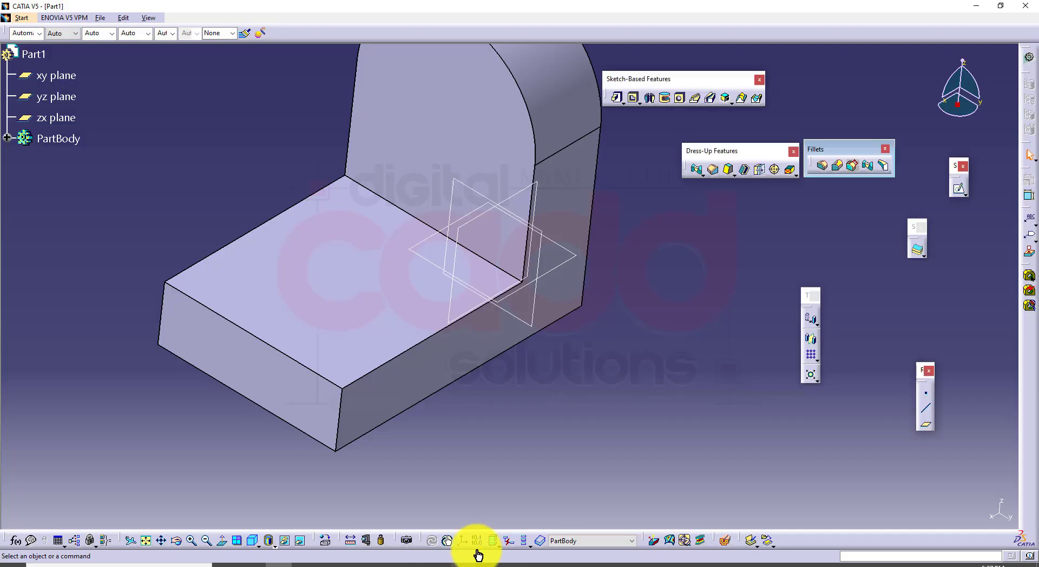
{"action": "left_click", "coordinate": [319, 398]}
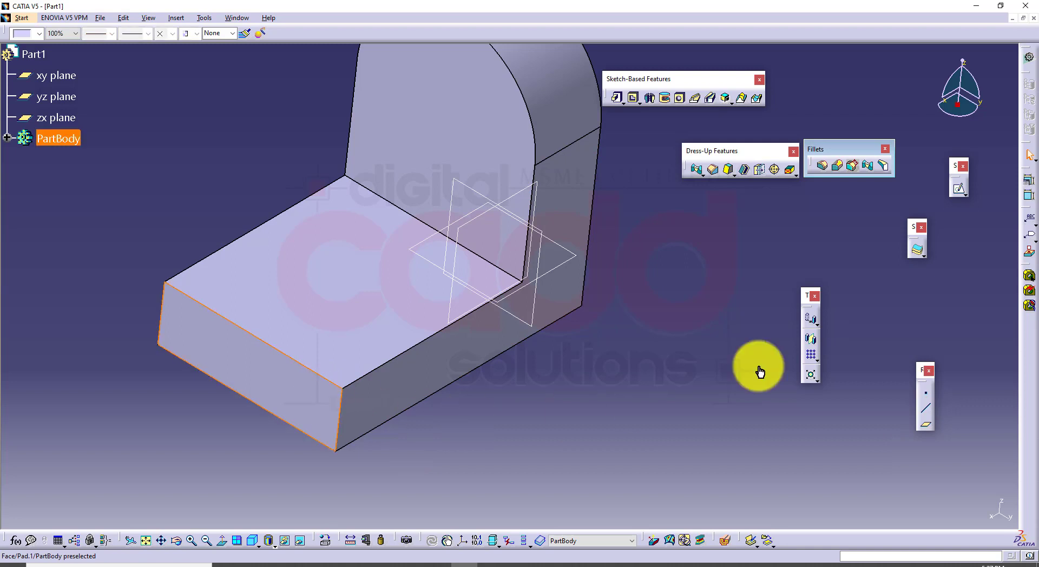
{"action": "left_click", "coordinate": [957, 193]}
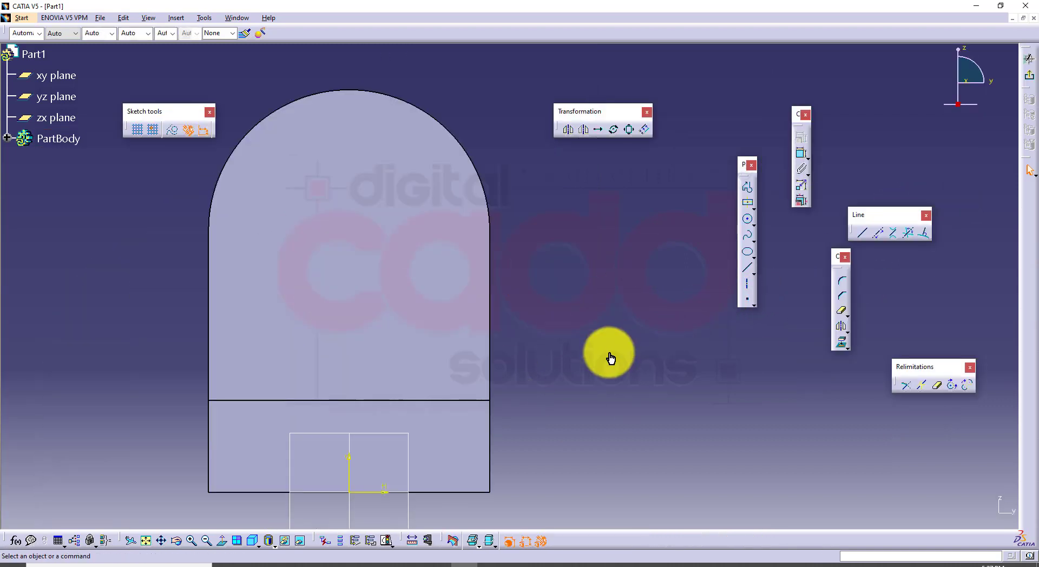
{"action": "left_click", "coordinate": [745, 241]}
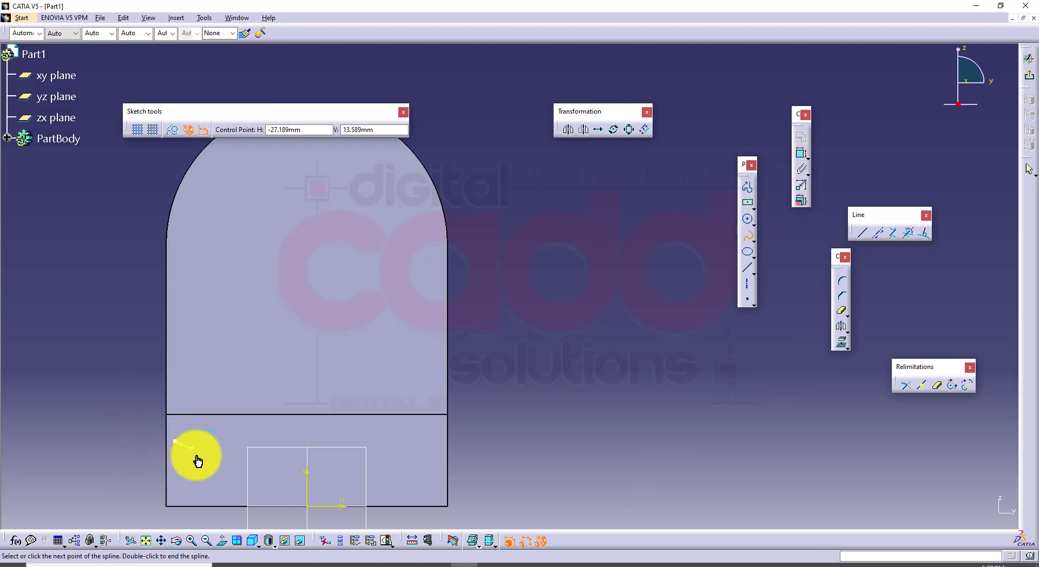
{"action": "left_click", "coordinate": [246, 434]}
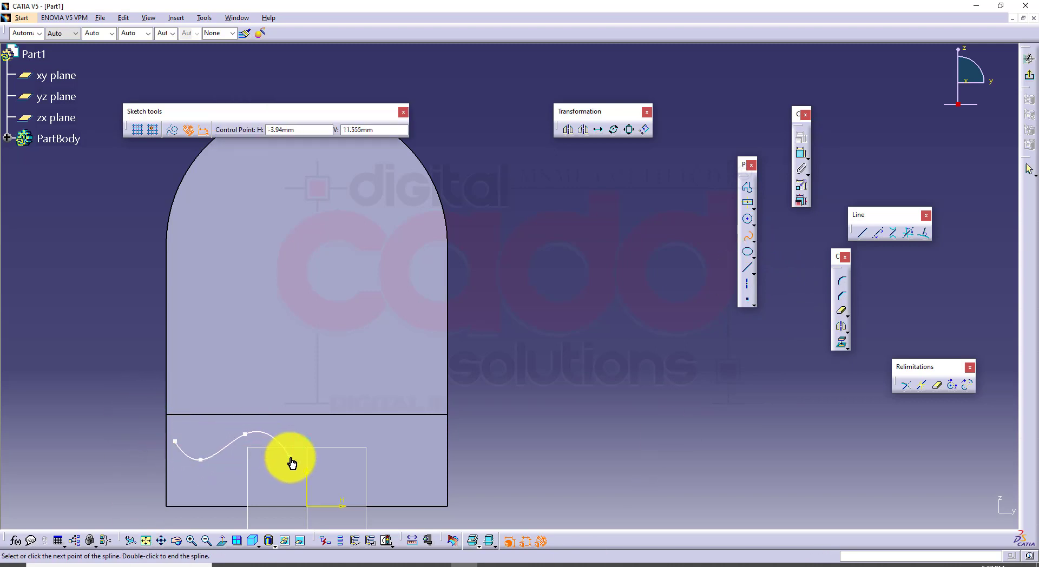
{"action": "left_click", "coordinate": [309, 442]}
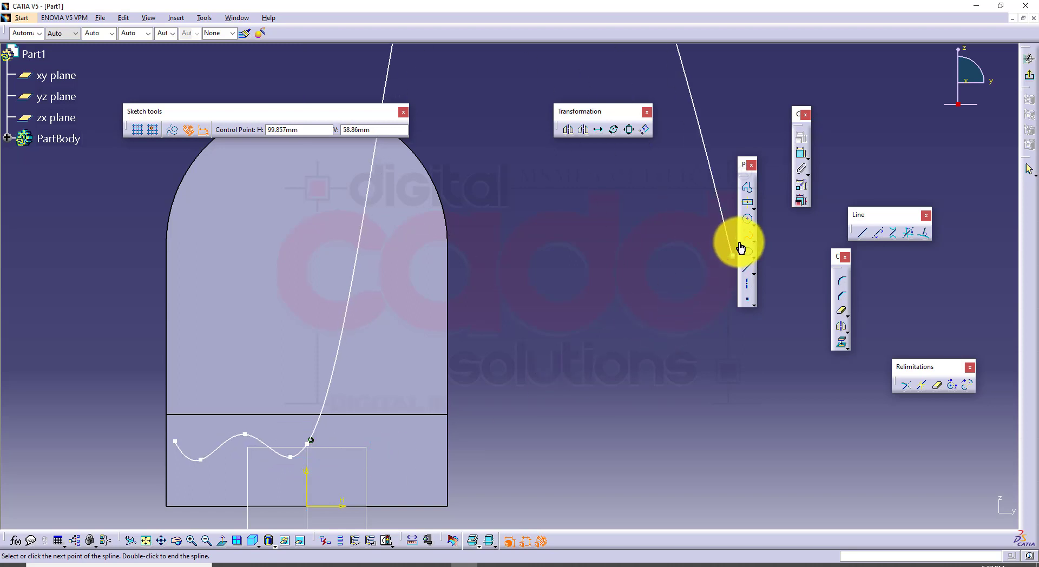
{"action": "key", "text": "Escape"}
Mirror the spline about the vertical axis, constrain its outer end to be coincident with the face's side edge, and finish the sketch
{"action": "left_click", "coordinate": [843, 327]}
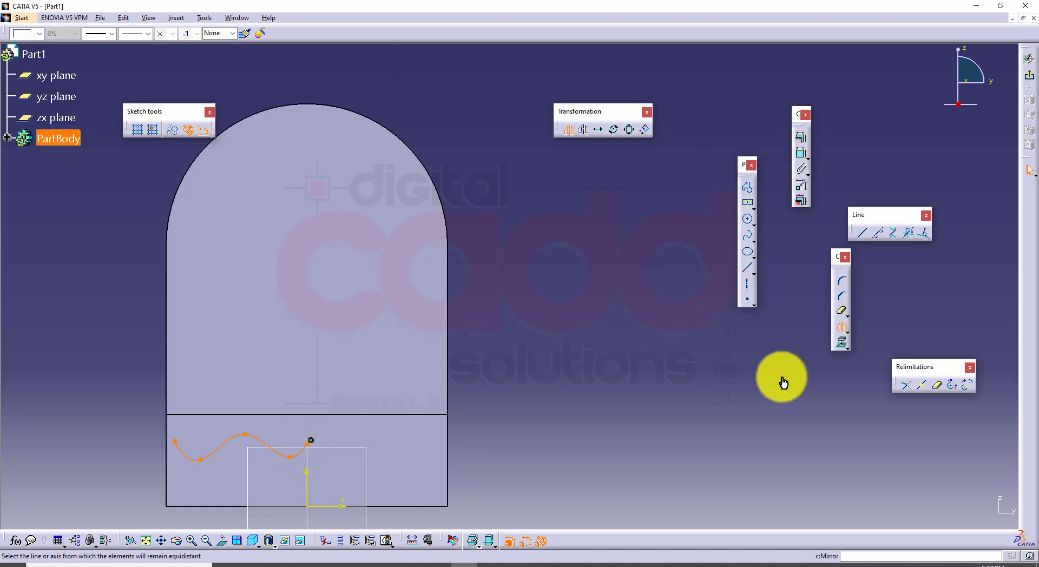
{"action": "left_click", "coordinate": [308, 497]}
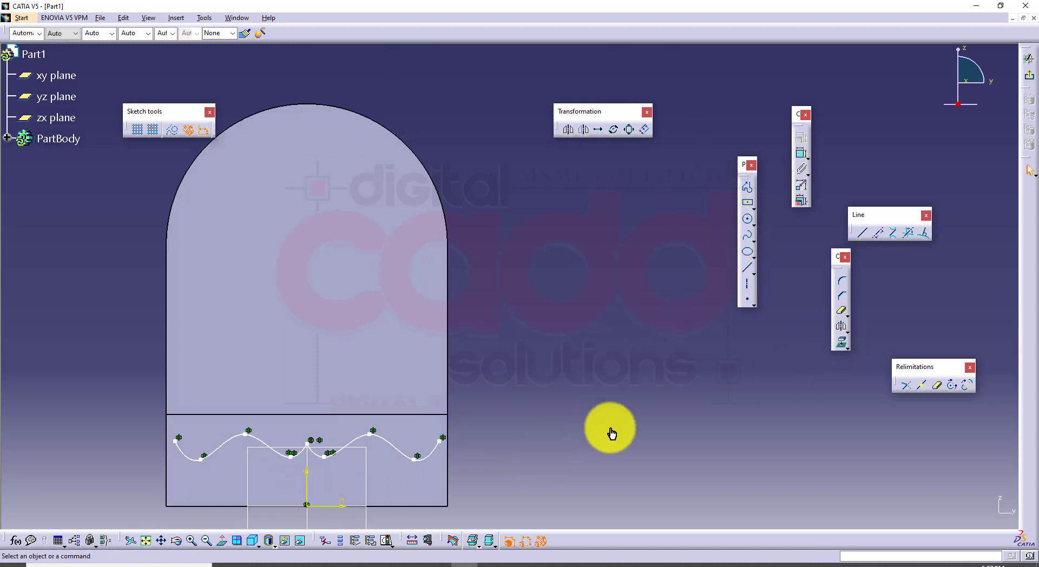
{"action": "left_click", "coordinate": [801, 153]}
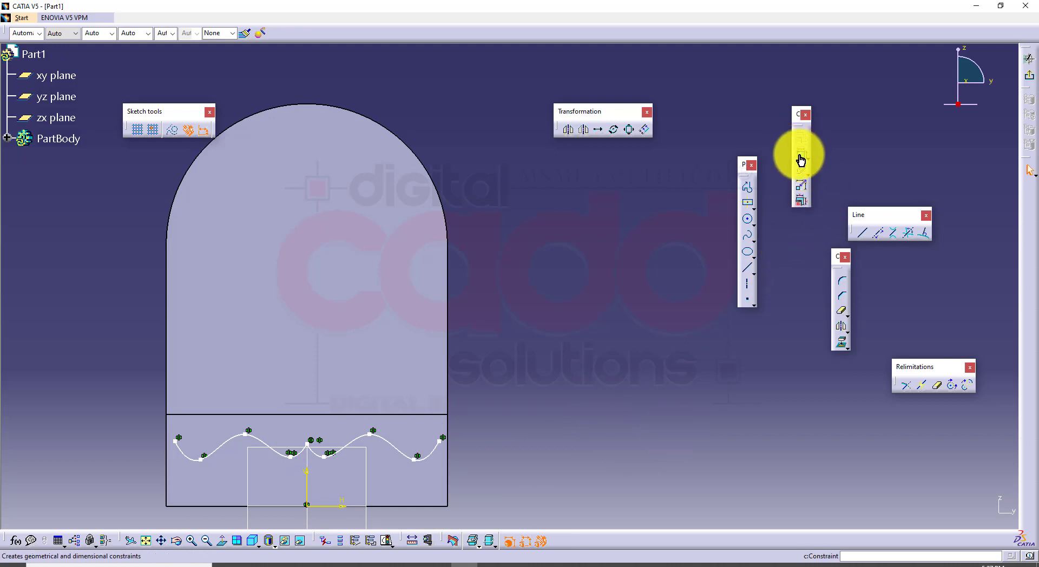
{"action": "left_click", "coordinate": [439, 447]}
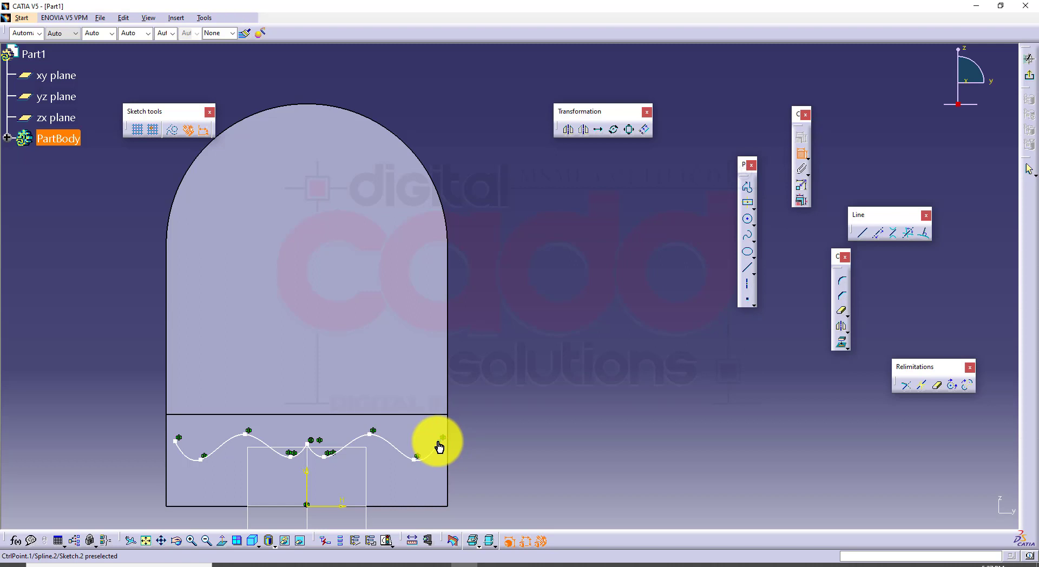
{"action": "left_click", "coordinate": [448, 454]}
{"action": "right_click", "coordinate": [565, 322]}
{"action": "left_click", "coordinate": [590, 368]}
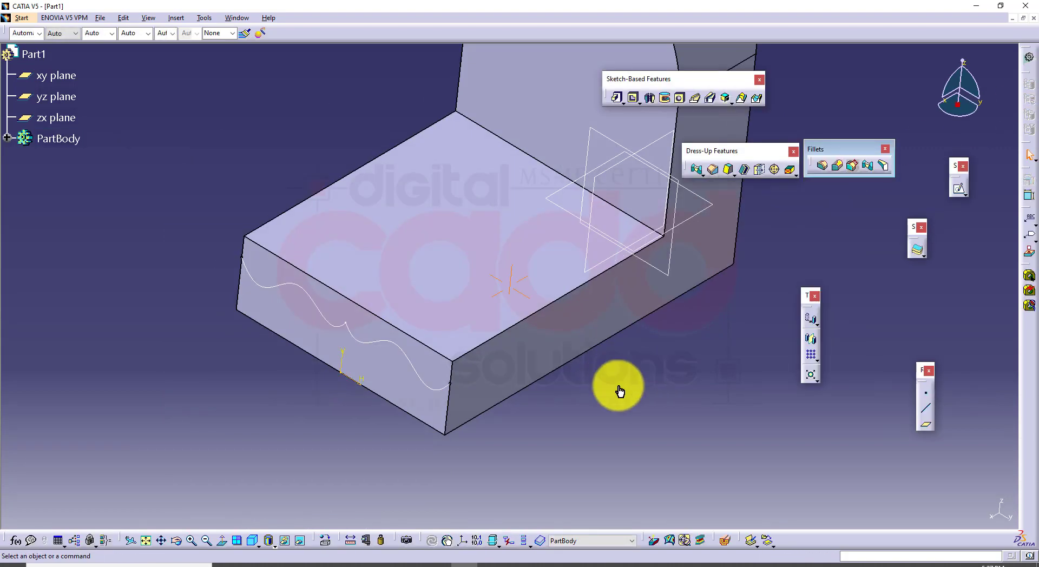
Start a sketch on the base's flat upper face
{"action": "left_click", "coordinate": [341, 352]}
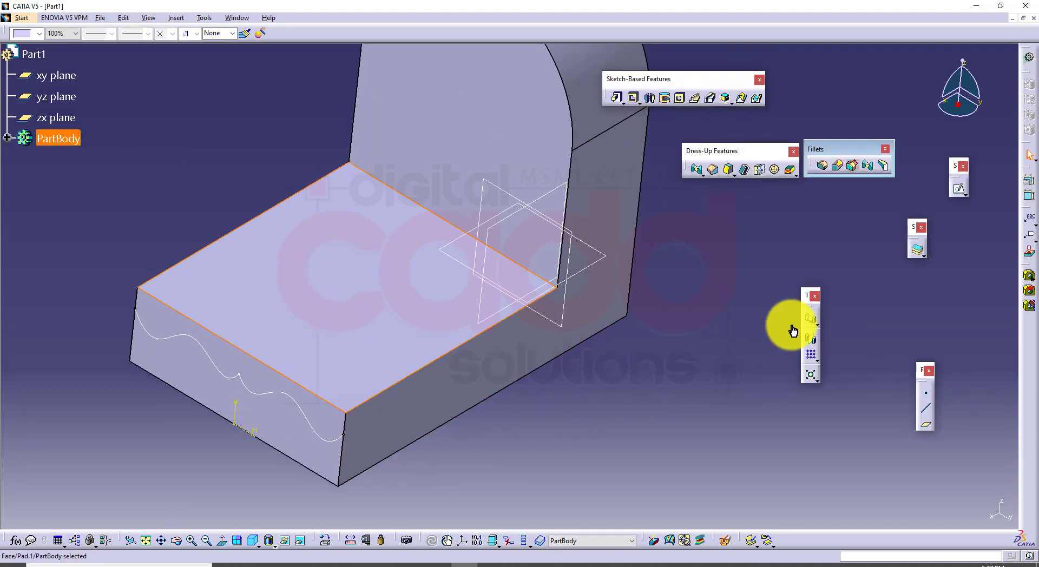
{"action": "left_click", "coordinate": [958, 190]}
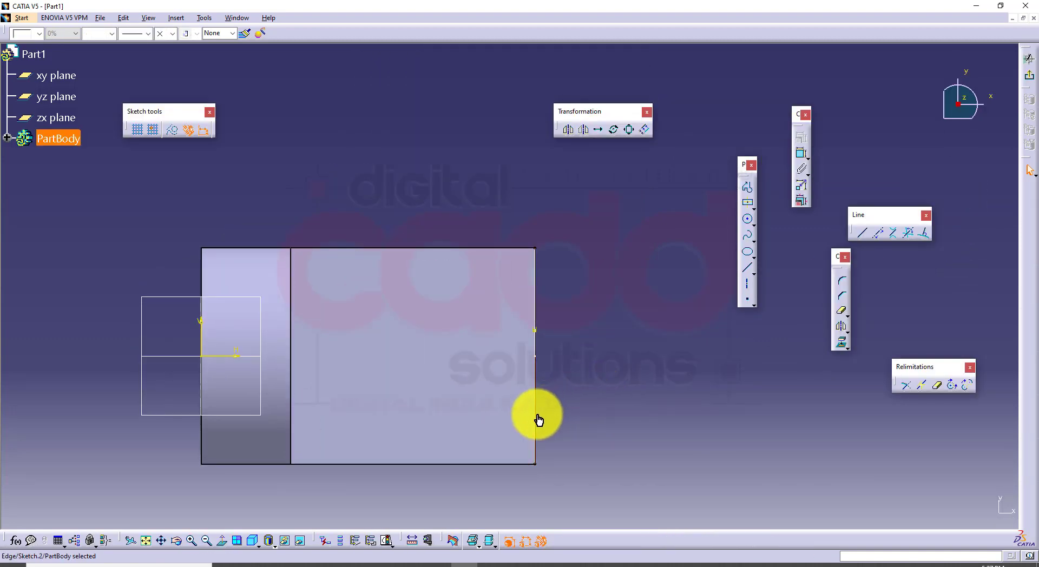
{"action": "left_click", "coordinate": [842, 349]}
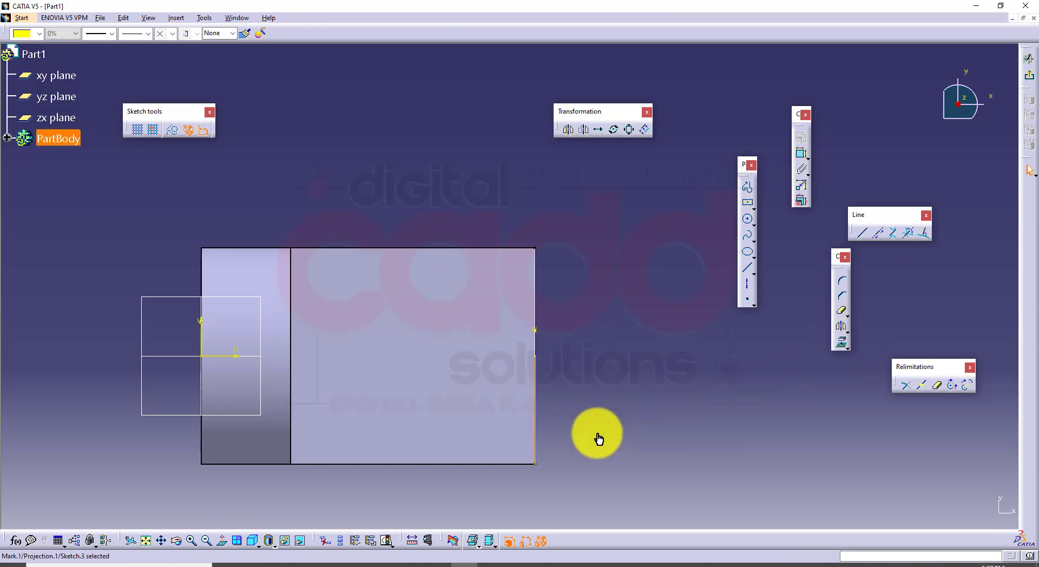
{"action": "mouse_move", "coordinate": [603, 440]}
{"action": "middle_mouse_down"}
{"action": "mouse_move", "coordinate": [549, 398]}
{"action": "mouse_move", "coordinate": [579, 400]}
{"action": "middle_mouse_up"}
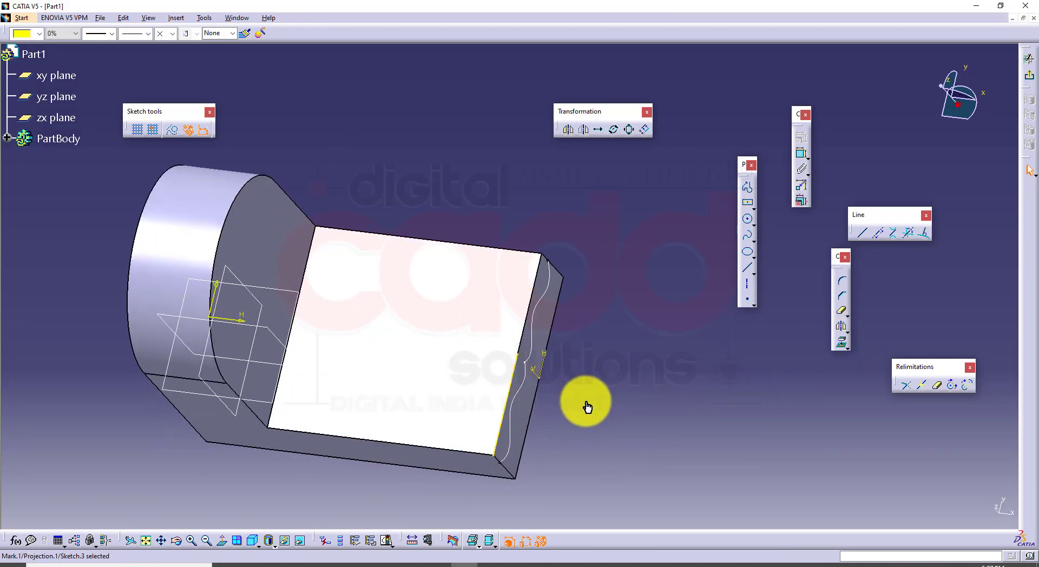
{"action": "left_click", "coordinate": [590, 385]}
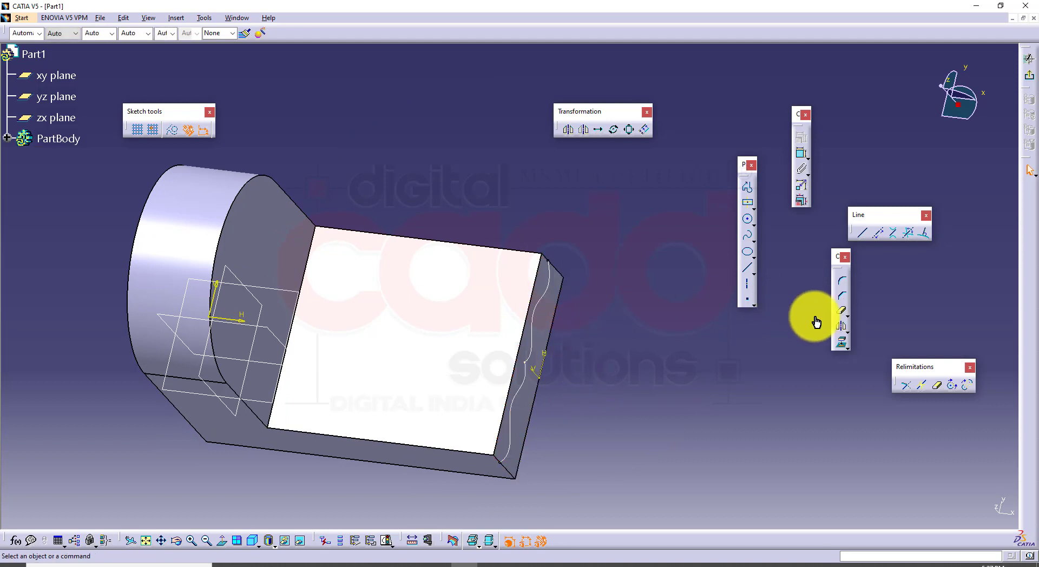
Project the front end face into the sketch as a line along the base's full front edge, and exit the sketch
{"action": "left_click", "coordinate": [839, 344]}
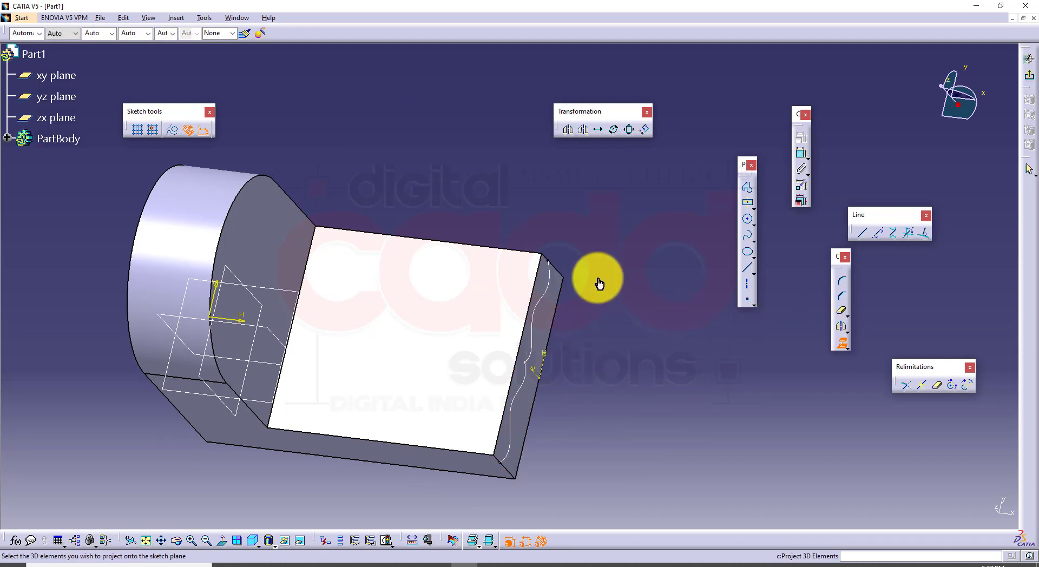
{"action": "left_click", "coordinate": [537, 290]}
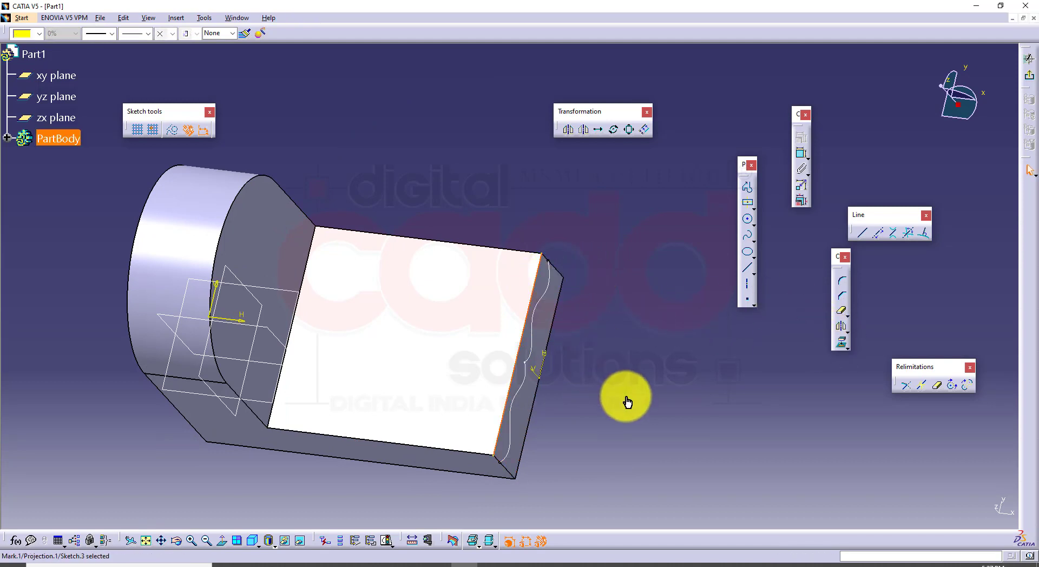
{"action": "left_click", "coordinate": [1029, 86]}
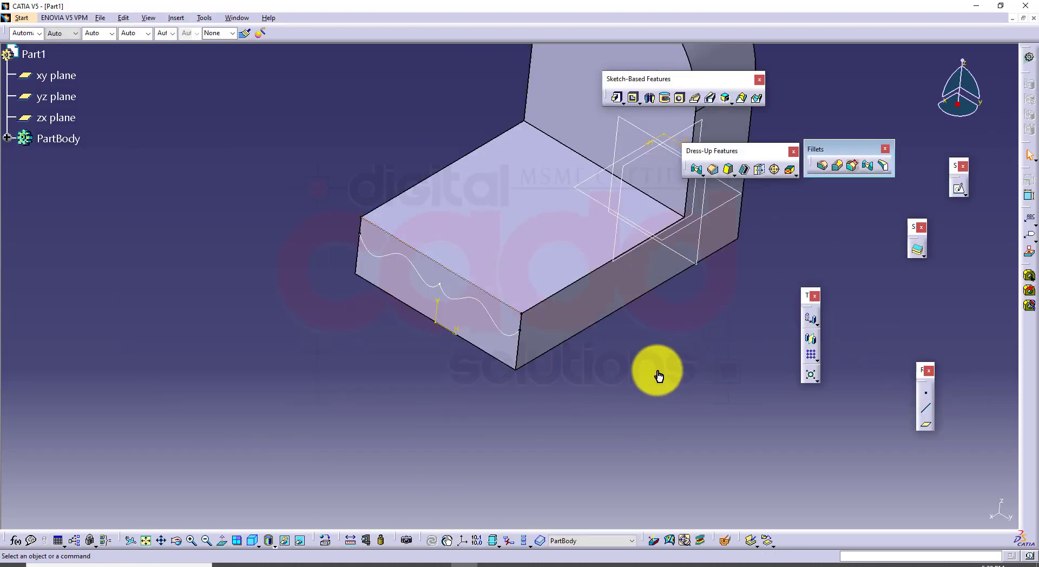
Create a 5 mm face-face fillet between the base's upper face and its front end face
{"action": "middle_click_drag", "start_coordinate": [587, 406], "coordinate": [792, 202]}
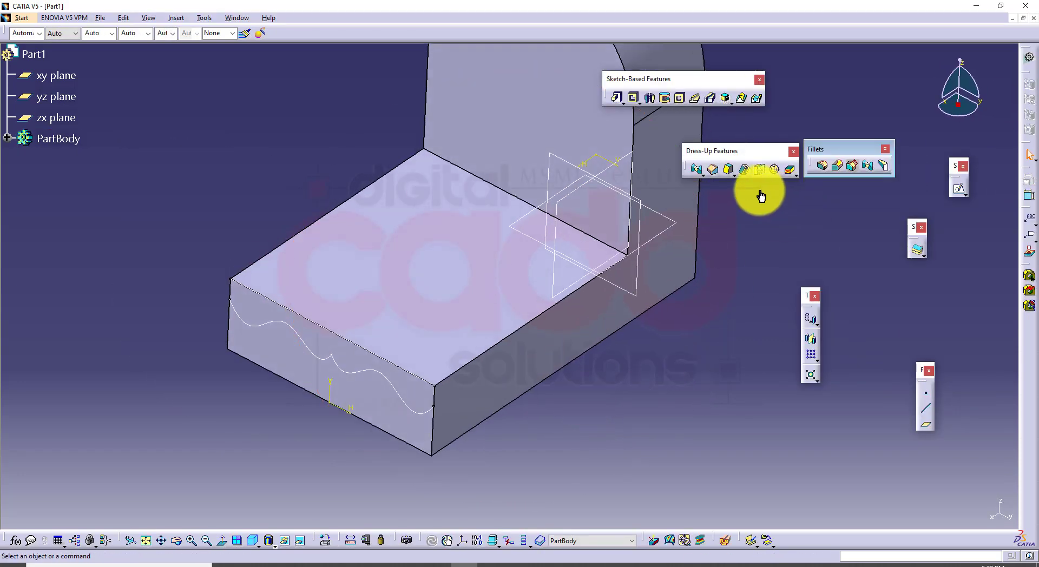
{"action": "left_click", "coordinate": [868, 165]}
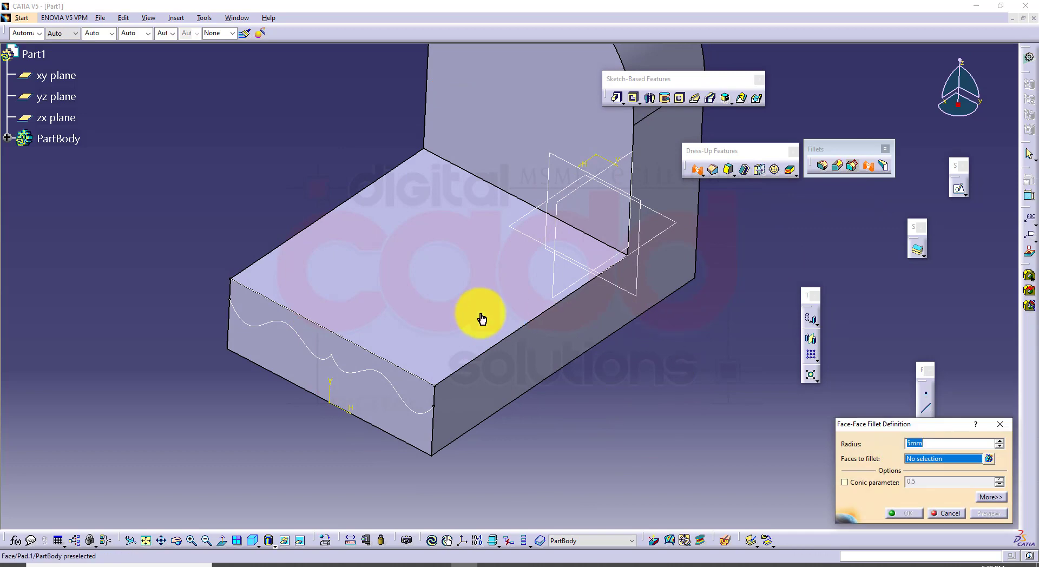
{"action": "left_click", "coordinate": [424, 294]}
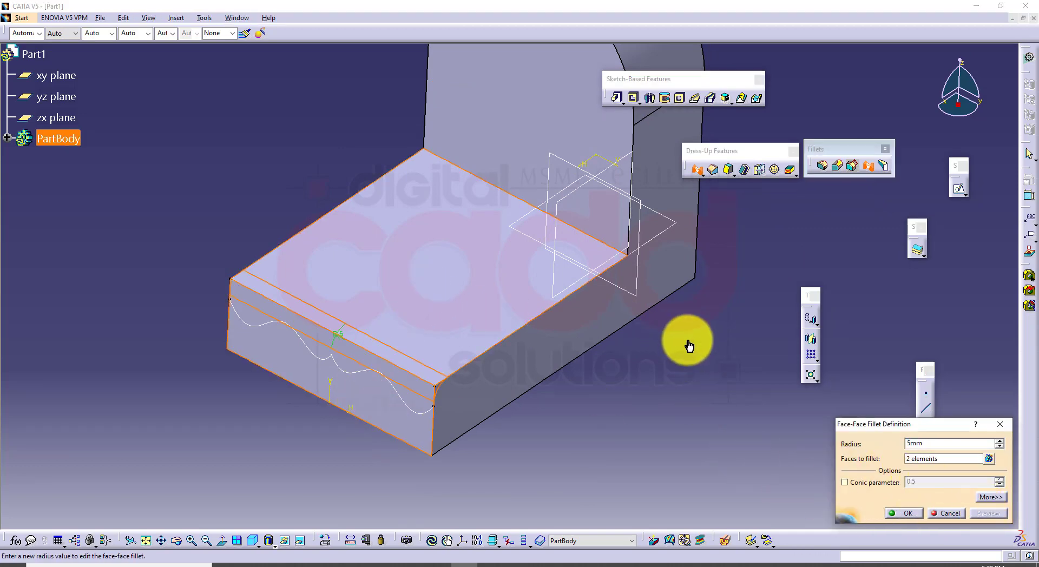
{"action": "middle_click_drag", "start_coordinate": [625, 295], "coordinate": [684, 330]}
{"action": "left_click", "coordinate": [913, 512]}
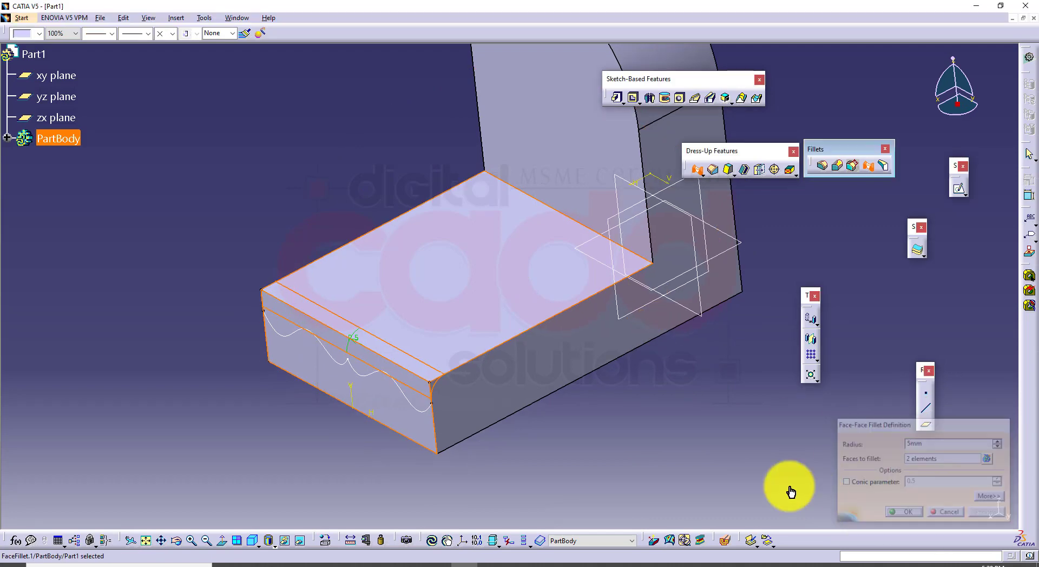
{"action": "middle_click_drag", "start_coordinate": [643, 459], "coordinate": [636, 440]}
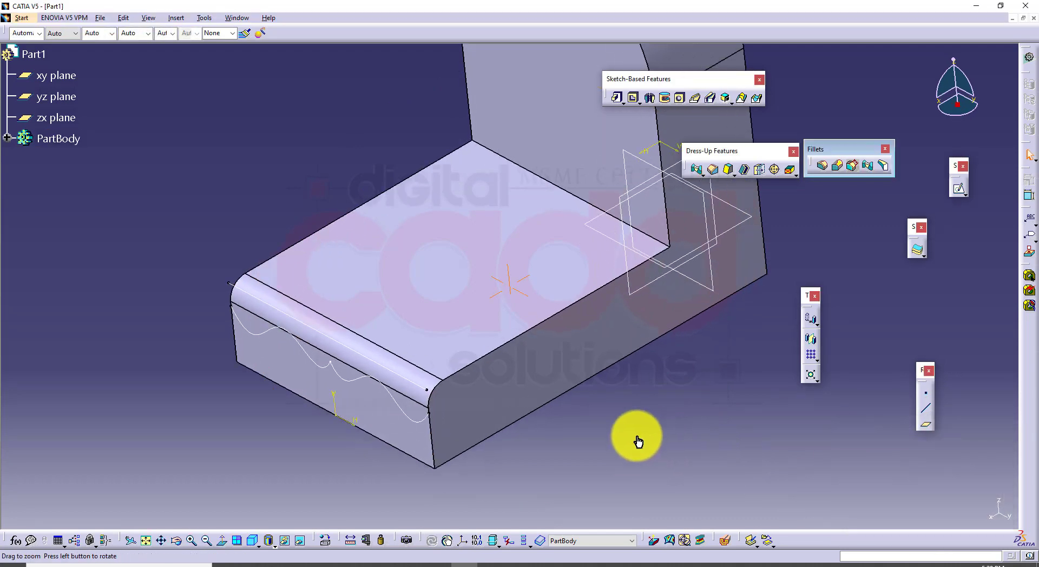
Reopen the face-face fillet with its additional options, check the hold curve and spine in the book's Figure 6-47, and return to CATIA
{"action": "double_click", "coordinate": [425, 381]}
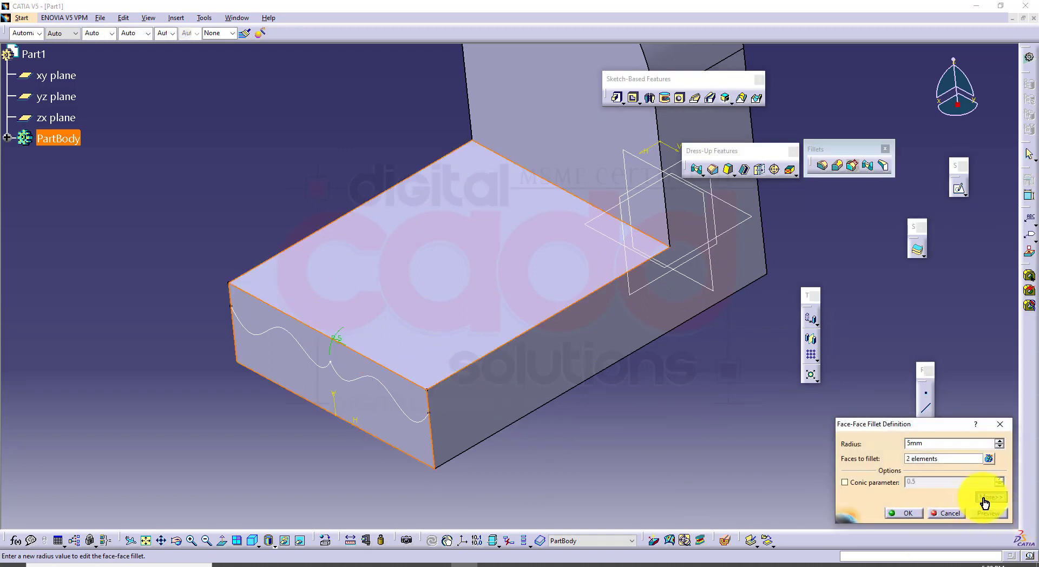
{"action": "left_click", "coordinate": [983, 499]}
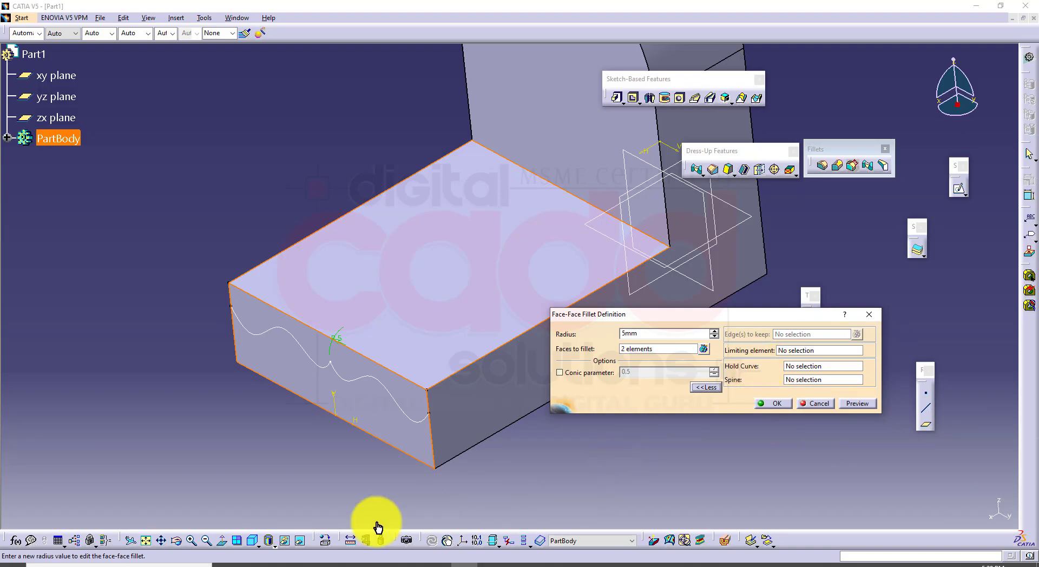
{"action": "left_click", "coordinate": [298, 560]}
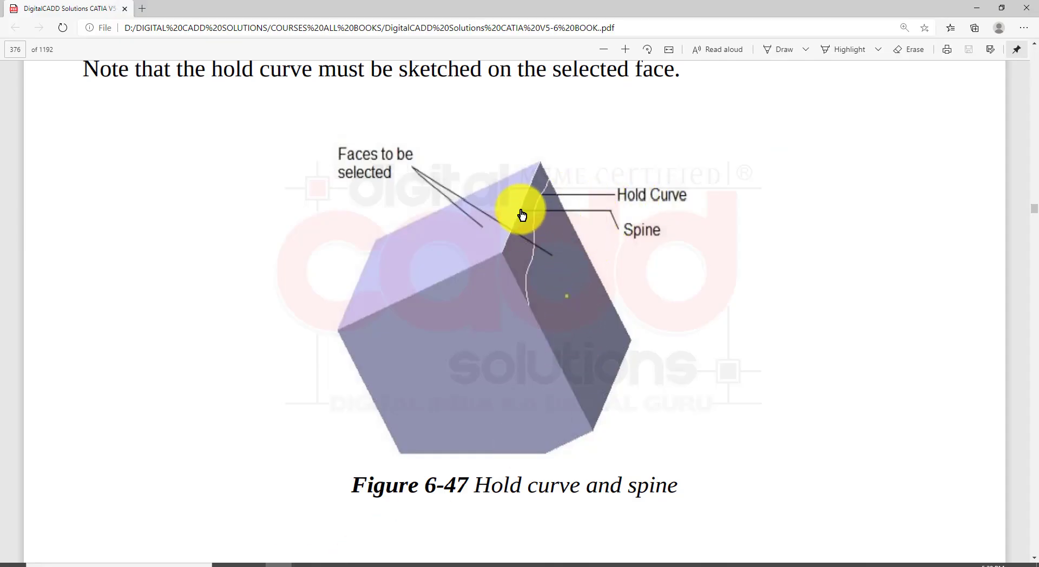
{"action": "left_click", "coordinate": [466, 563]}
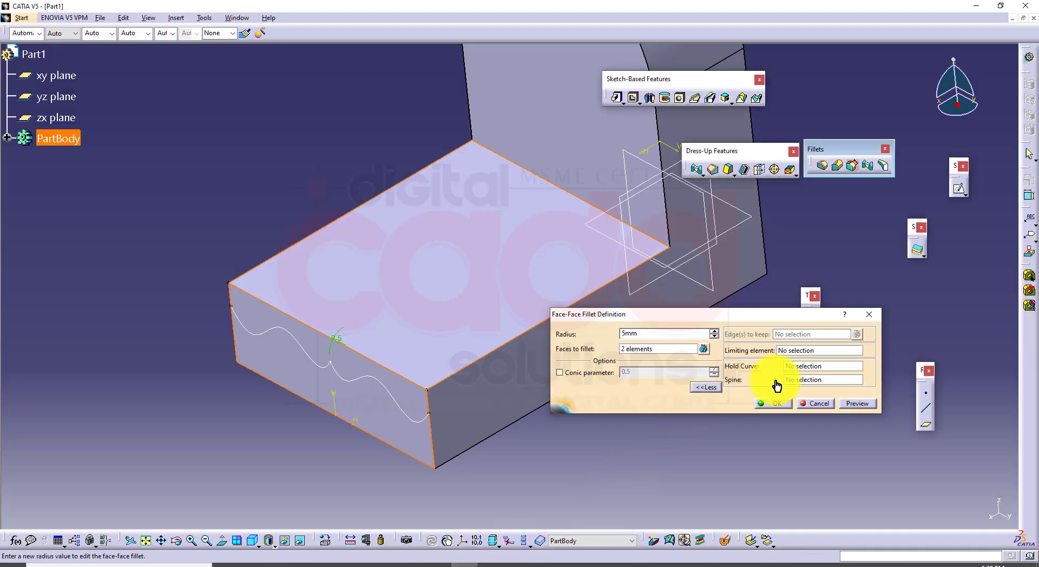
Set the wavy sketch as the fillet's hold curve and the projected front edge line as its spine, preview, and apply
{"action": "left_click", "coordinate": [805, 367]}
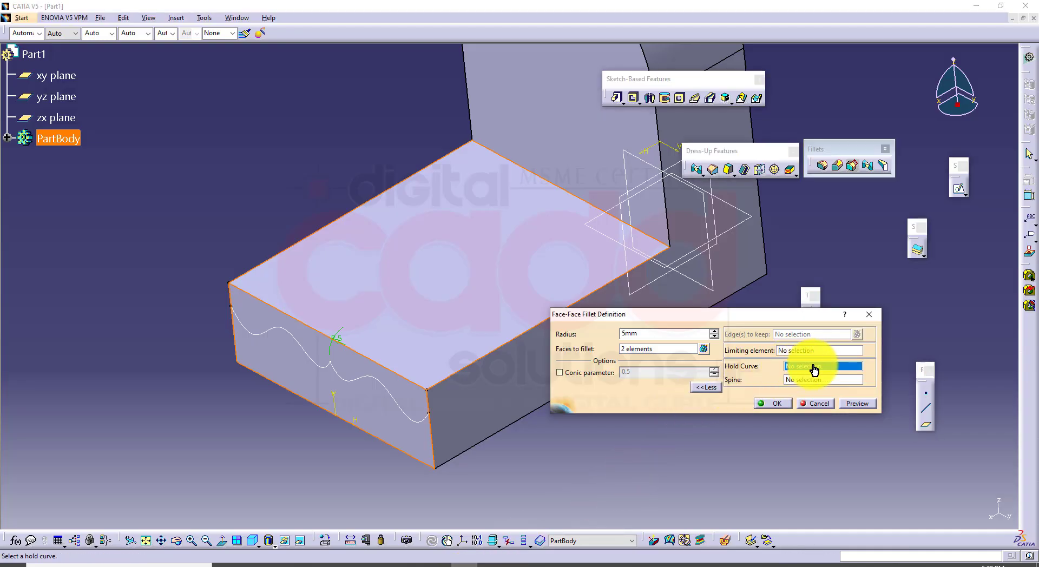
{"action": "left_click", "coordinate": [377, 386]}
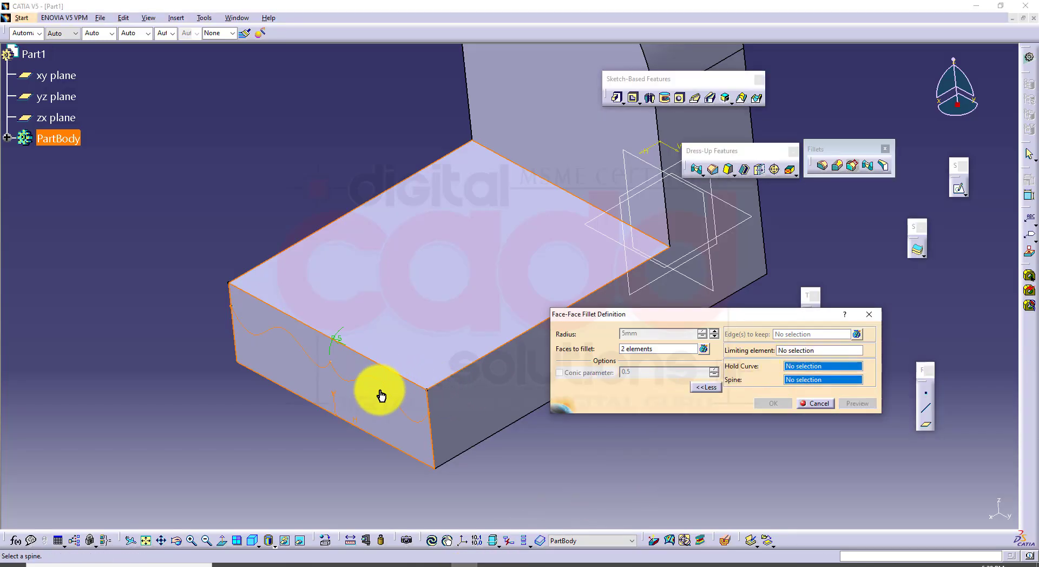
{"action": "left_click", "coordinate": [367, 363]}
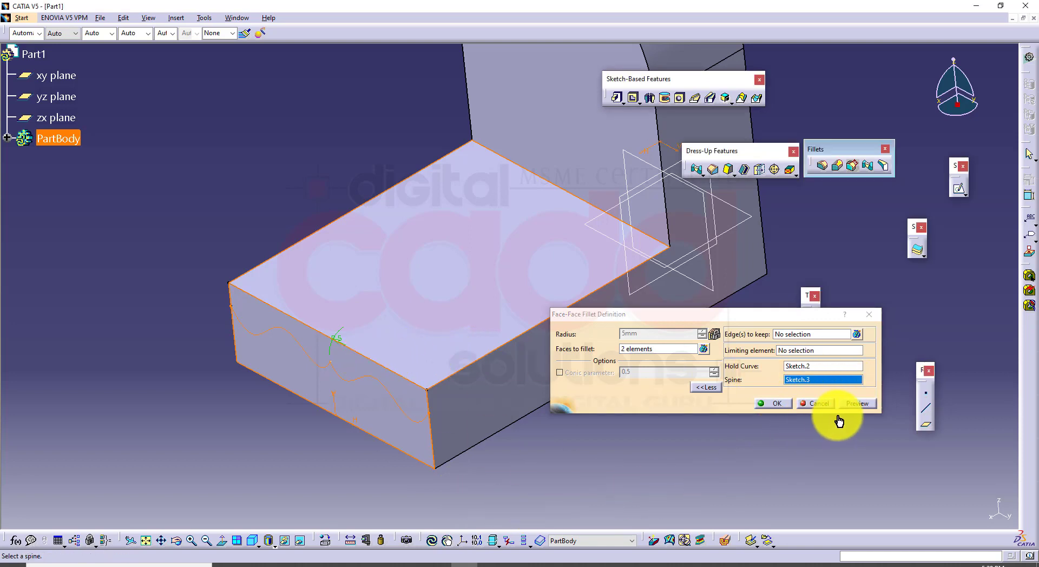
{"action": "left_click", "coordinate": [861, 403]}
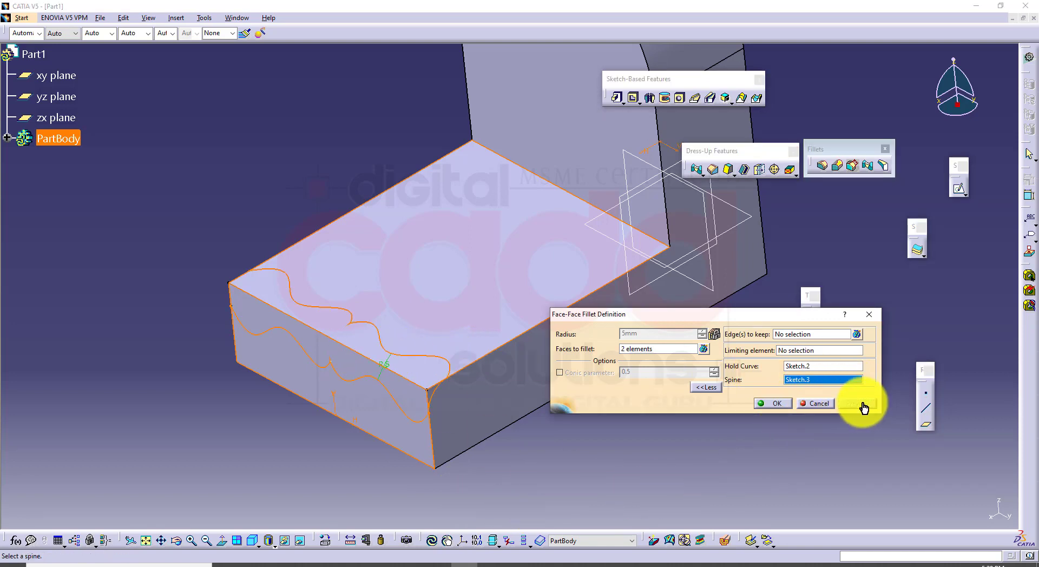
{"action": "left_click", "coordinate": [760, 406]}
{"action": "mouse_move", "coordinate": [501, 432]}
{"action": "middle_mouse_down"}
{"action": "mouse_move", "coordinate": [504, 355]}
{"action": "mouse_move", "coordinate": [654, 323]}
{"action": "mouse_move", "coordinate": [684, 352]}
{"action": "mouse_move", "coordinate": [585, 413]}
{"action": "middle_mouse_up"}
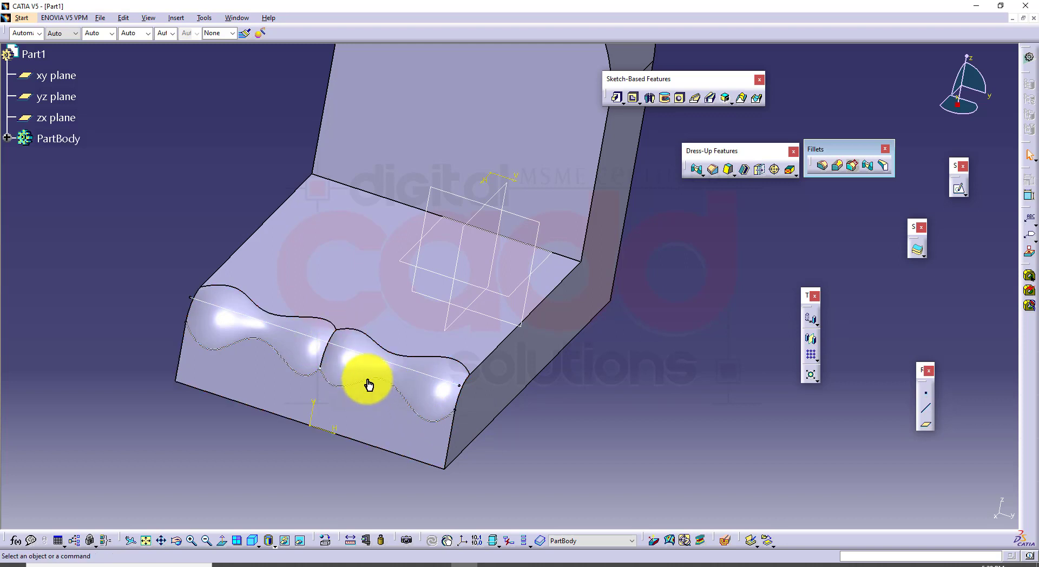
Undo the hold curve and spine edit and the face-face fillet on the base's front edge
{"action": "key", "text": "ctrl+z"}
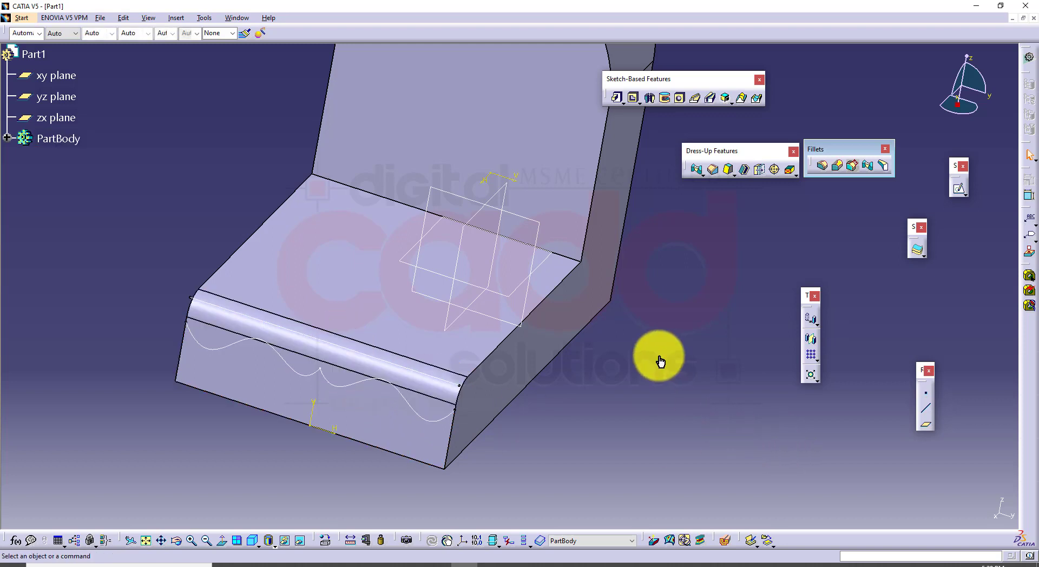
{"action": "key", "text": "ctrl+z"}
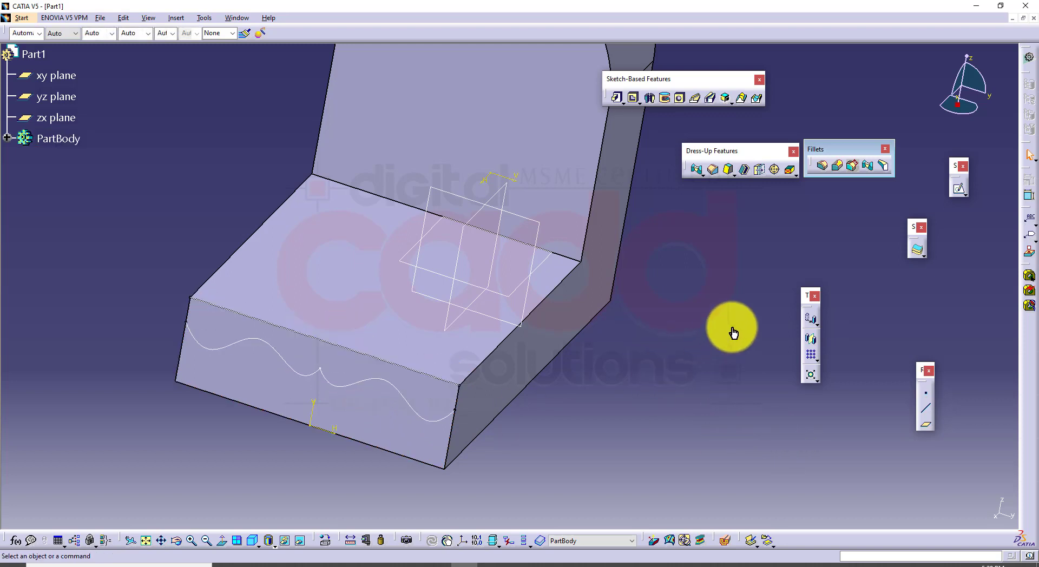
Set up a 5 mm face-face fillet between the base's upper face and its front end face and preview it
{"action": "left_click", "coordinate": [867, 165]}
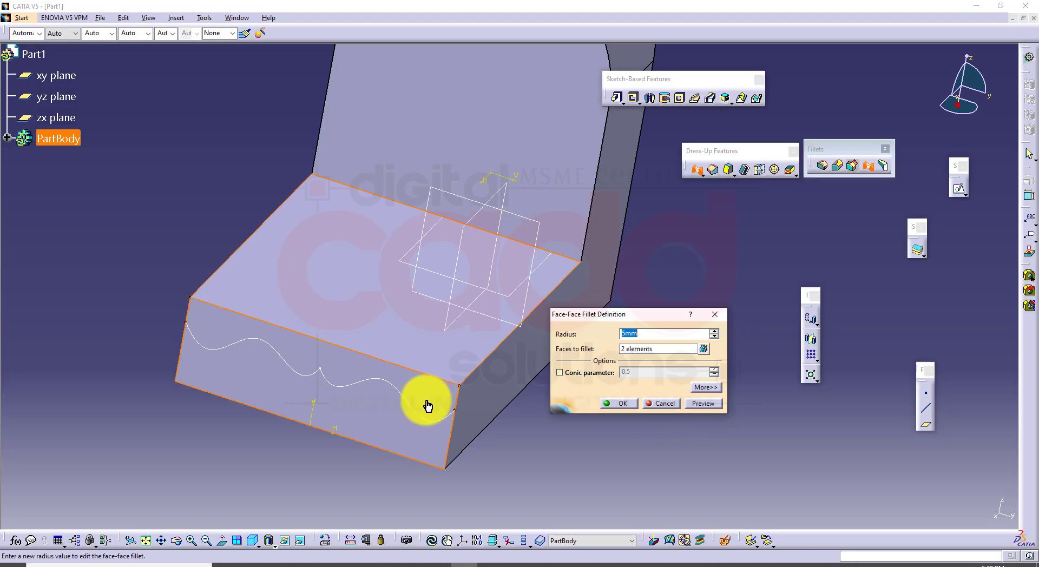
{"action": "left_click", "coordinate": [703, 404]}
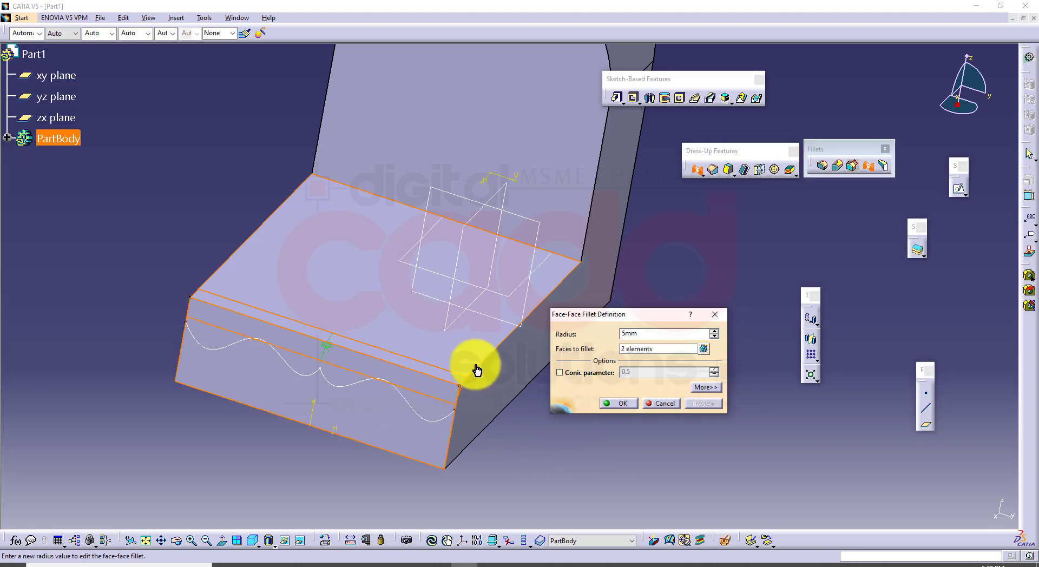
{"action": "middle_click_drag", "start_coordinate": [475, 367], "coordinate": [354, 401]}
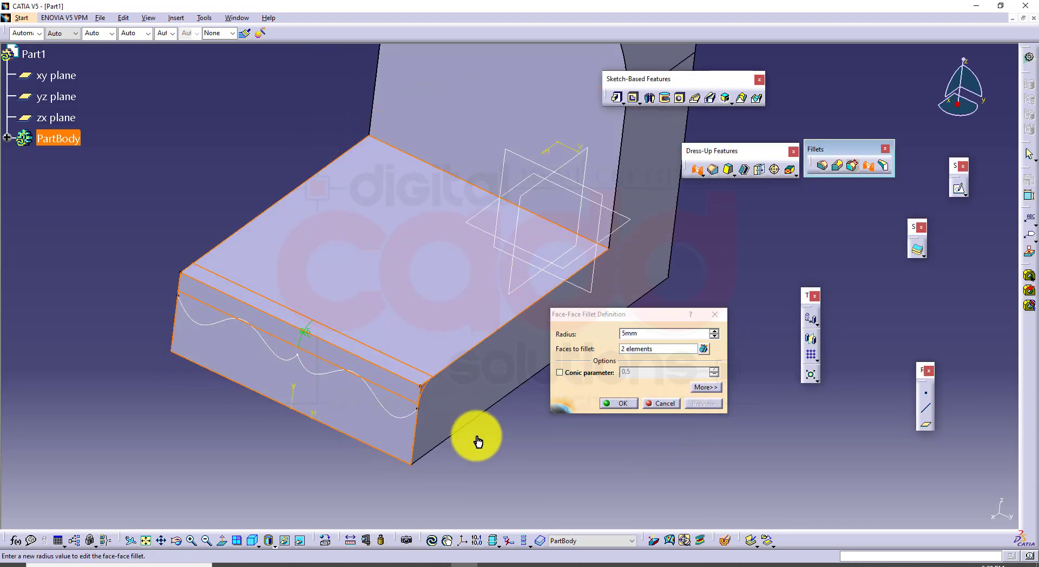
Set the wavy sketch as the fillet's hold curve and the line along the front edge as its spine, preview, and apply
{"action": "left_click", "coordinate": [705, 388]}
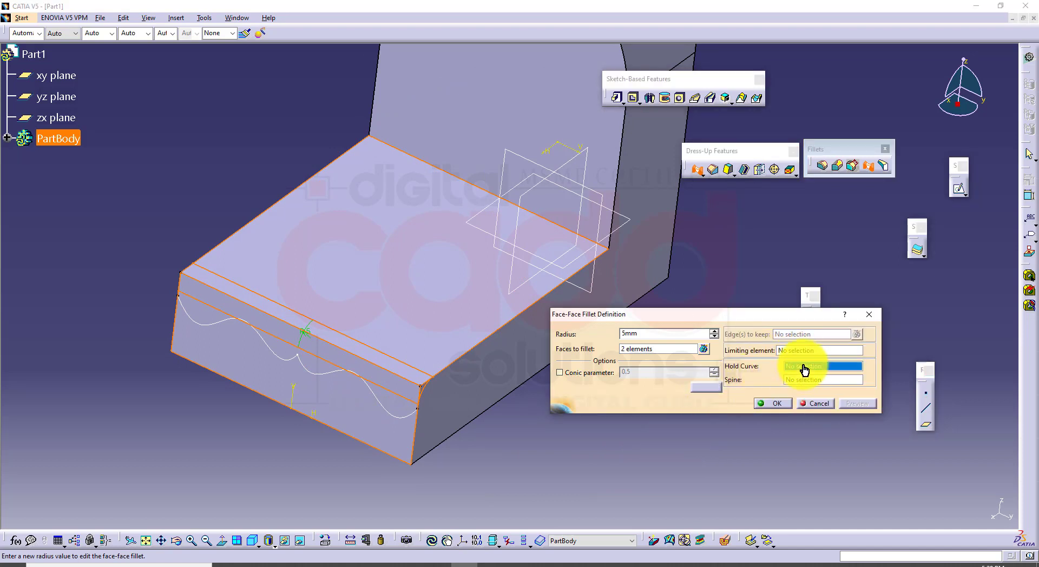
{"action": "left_click", "coordinate": [391, 421]}
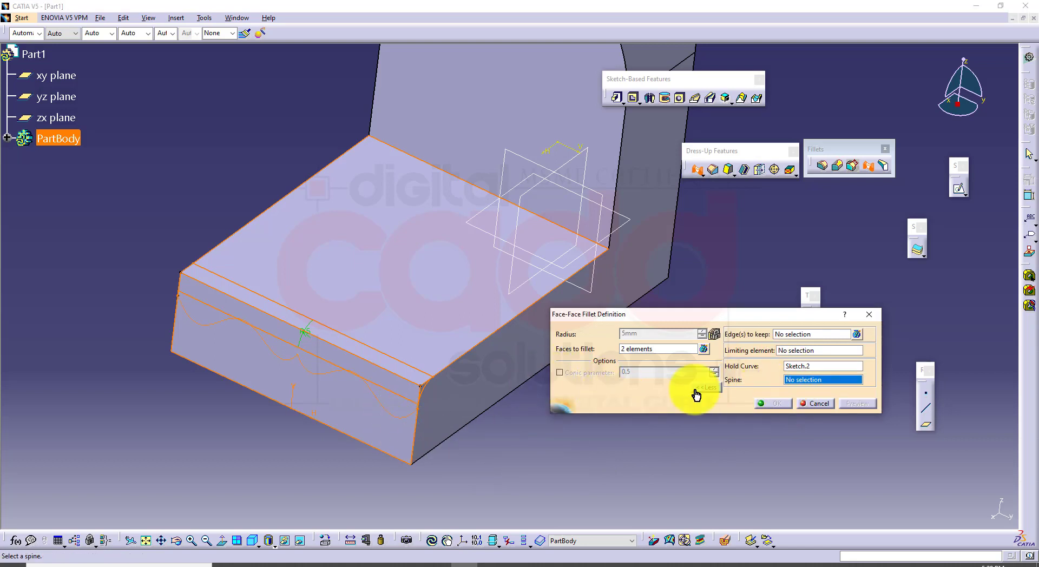
{"action": "left_click", "coordinate": [404, 384]}
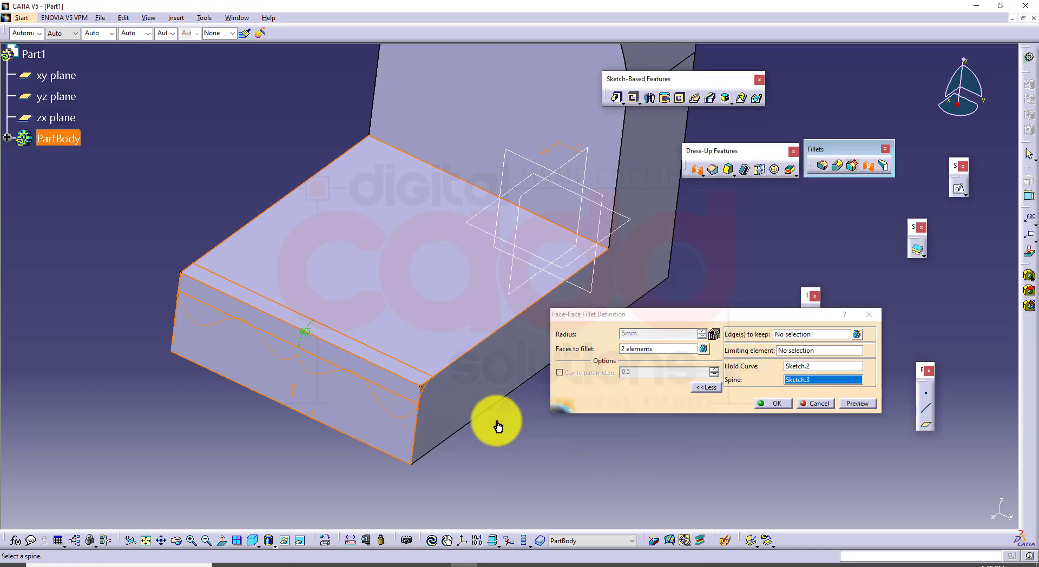
{"action": "left_click", "coordinate": [853, 405]}
{"action": "left_click", "coordinate": [755, 405]}
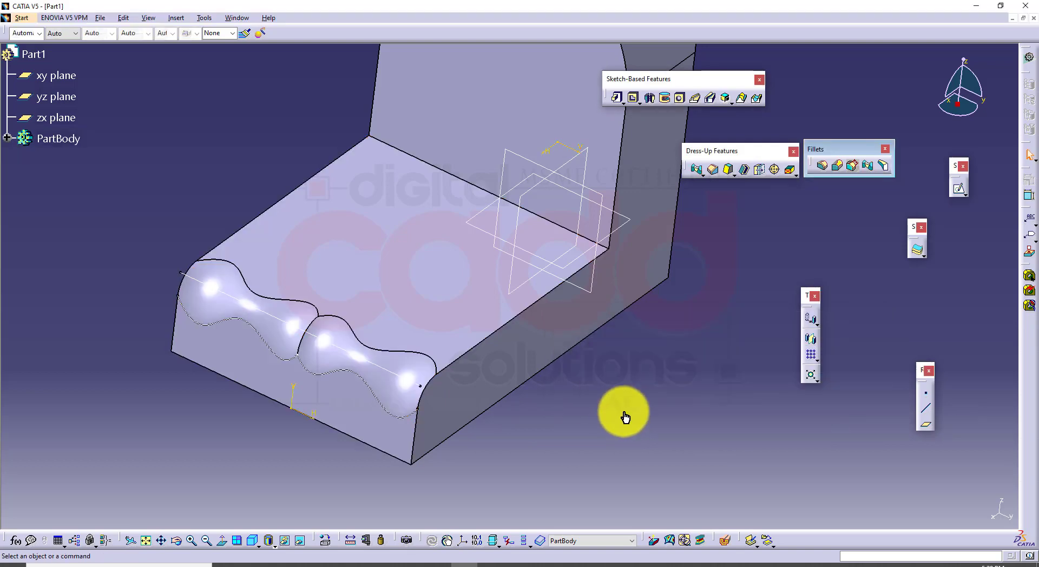
{"action": "middle_click_drag", "start_coordinate": [603, 447], "coordinate": [371, 522]}
Switch to the CATIA book PDF, look up the Creating Tritangent Fillets section, and return to CATIA
{"action": "left_click", "coordinate": [277, 561]}
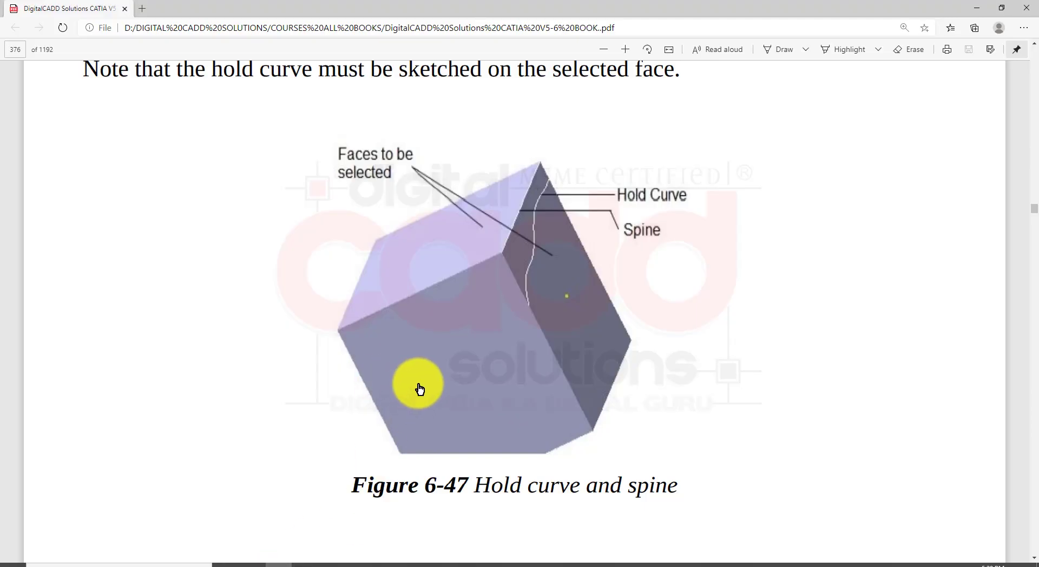
{"action": "scroll", "coordinate": [417, 389], "scroll_direction": "down", "scroll_amount": 10}
{"action": "scroll", "coordinate": [426, 403], "scroll_direction": "down", "scroll_amount": 4}
{"action": "scroll", "coordinate": [413, 399], "scroll_direction": "up", "scroll_amount": 4}
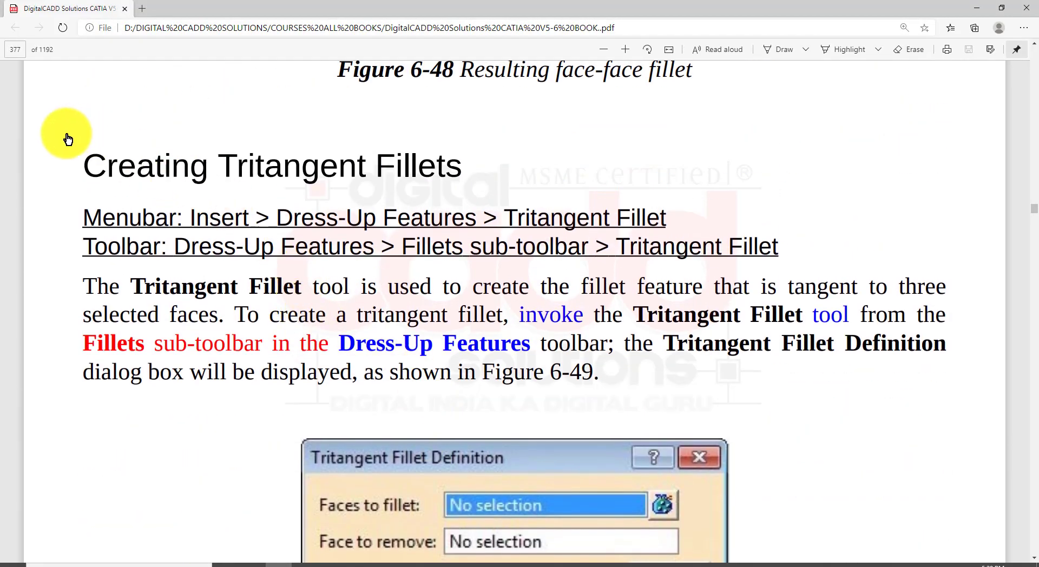
{"action": "mouse_move", "coordinate": [59, 127]}
{"action": "left_mouse_down"}
{"action": "mouse_move", "coordinate": [441, 197]}
{"action": "mouse_move", "coordinate": [482, 194]}
{"action": "left_mouse_up"}
{"action": "key", "text": "Escape"}
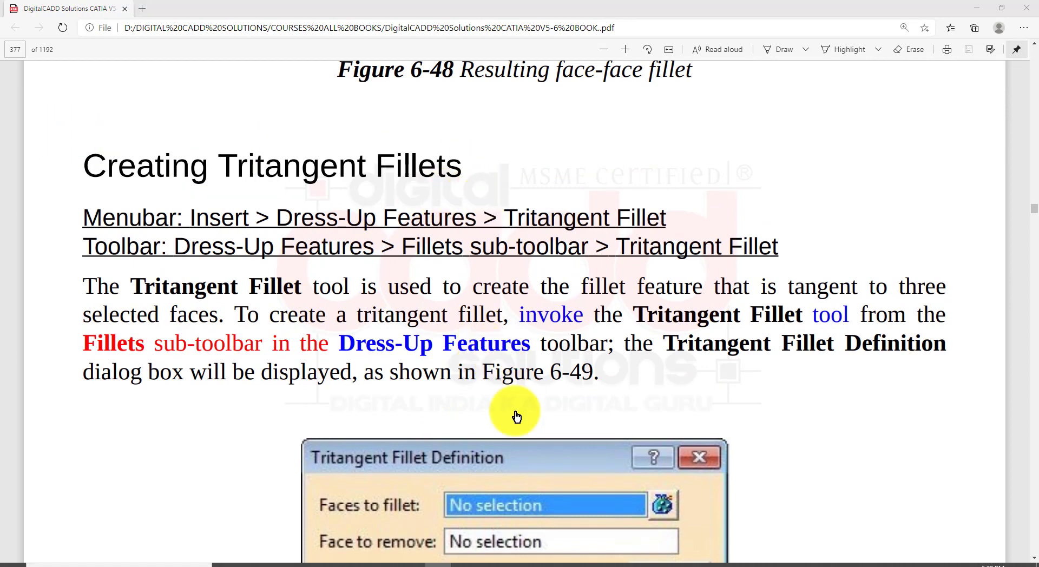
{"action": "left_click", "coordinate": [463, 566]}
Delete the tritangent fillet that rounds the end of the bracket's upright
{"action": "middle_click_drag", "start_coordinate": [580, 359], "coordinate": [469, 473]}
{"action": "middle_click_drag", "start_coordinate": [385, 513], "coordinate": [487, 385]}
{"action": "left_click", "coordinate": [457, 234]}
{"action": "key", "text": "Delete"}
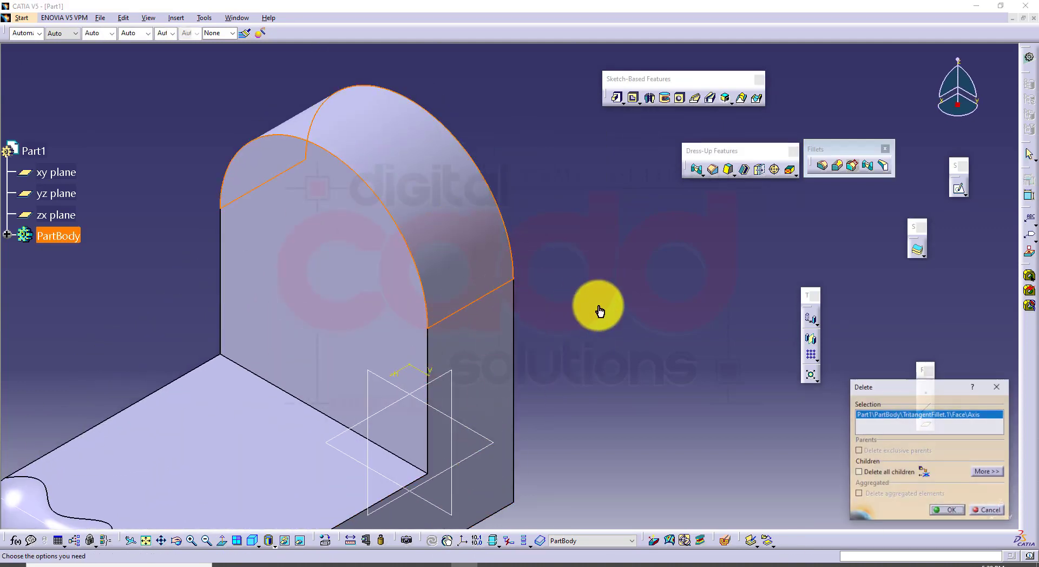
{"action": "left_click", "coordinate": [948, 510]}
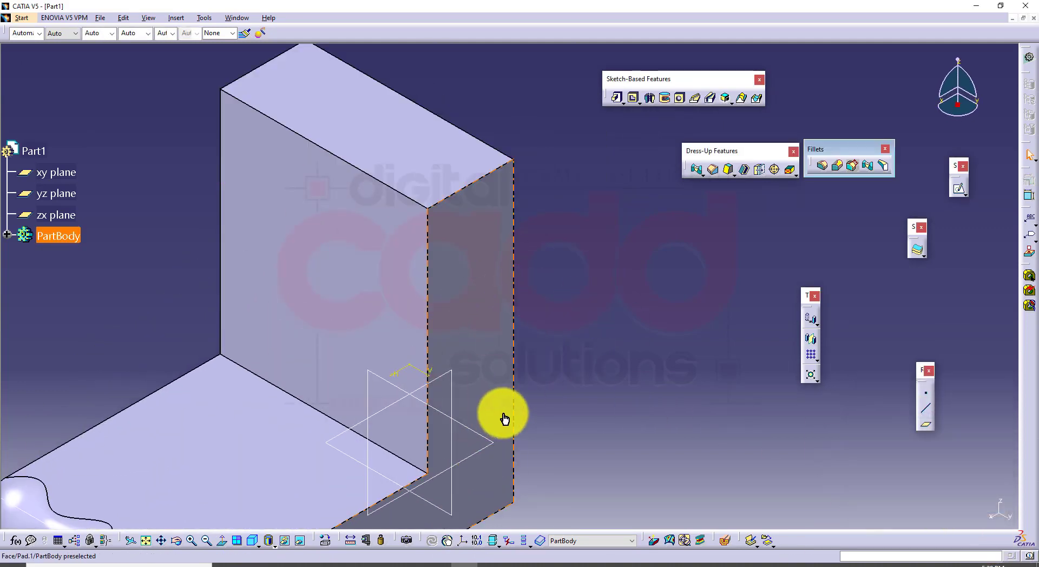
Delete the wavy face-face fillet on the base's front edge
{"action": "mouse_move", "coordinate": [504, 417]}
{"action": "middle_mouse_down"}
{"action": "mouse_move", "coordinate": [550, 248]}
{"action": "mouse_move", "coordinate": [329, 409]}
{"action": "middle_mouse_up"}
{"action": "left_click", "coordinate": [286, 411]}
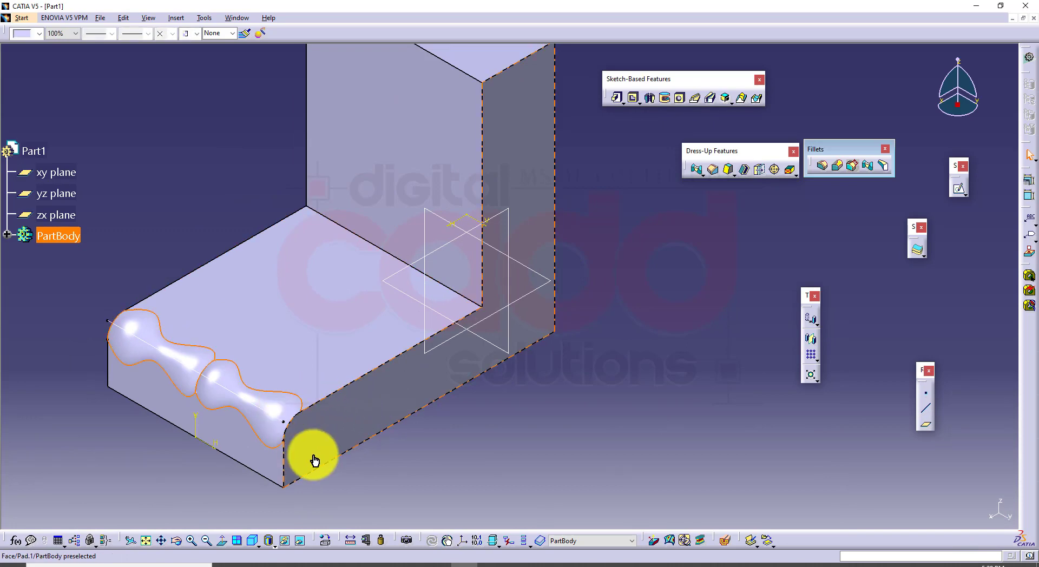
{"action": "key", "text": "Delete"}
{"action": "left_click", "coordinate": [947, 511]}
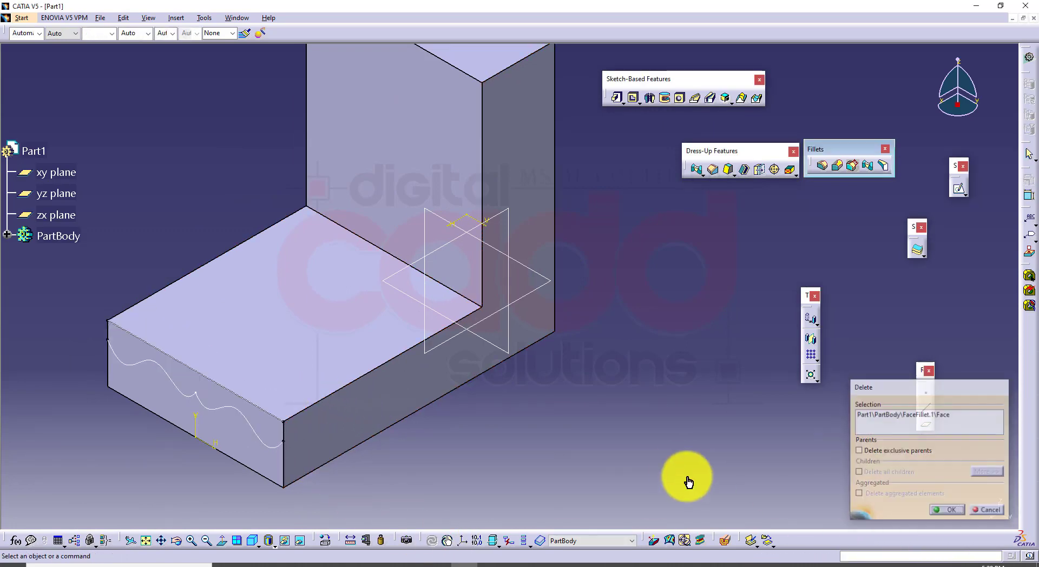
{"action": "middle_click_drag", "start_coordinate": [562, 401], "coordinate": [569, 406]}
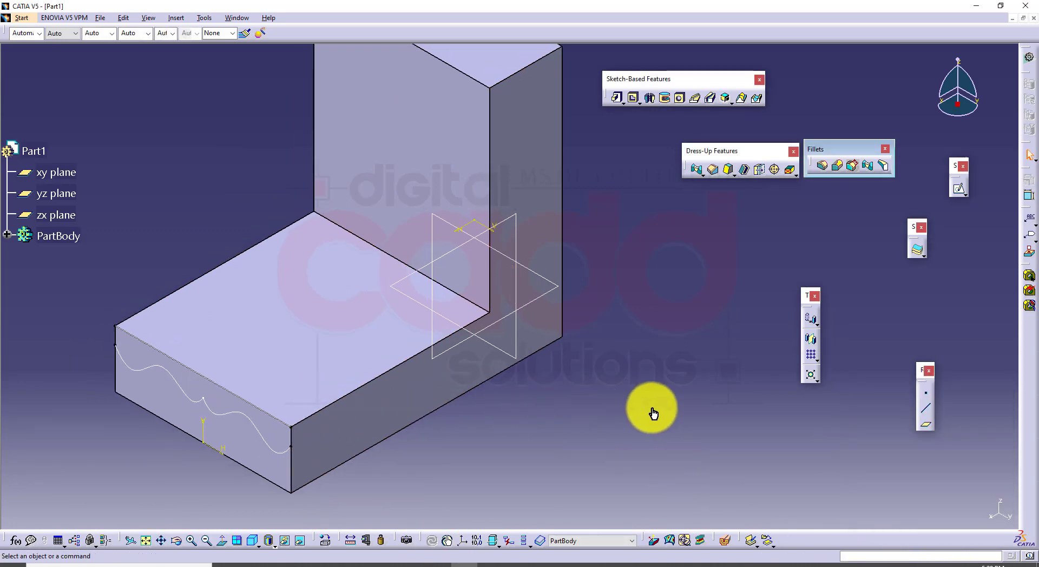
Create a tritangent fillet between the bracket's two side faces, with the base's front end face as the face to remove
{"action": "left_click", "coordinate": [882, 164]}
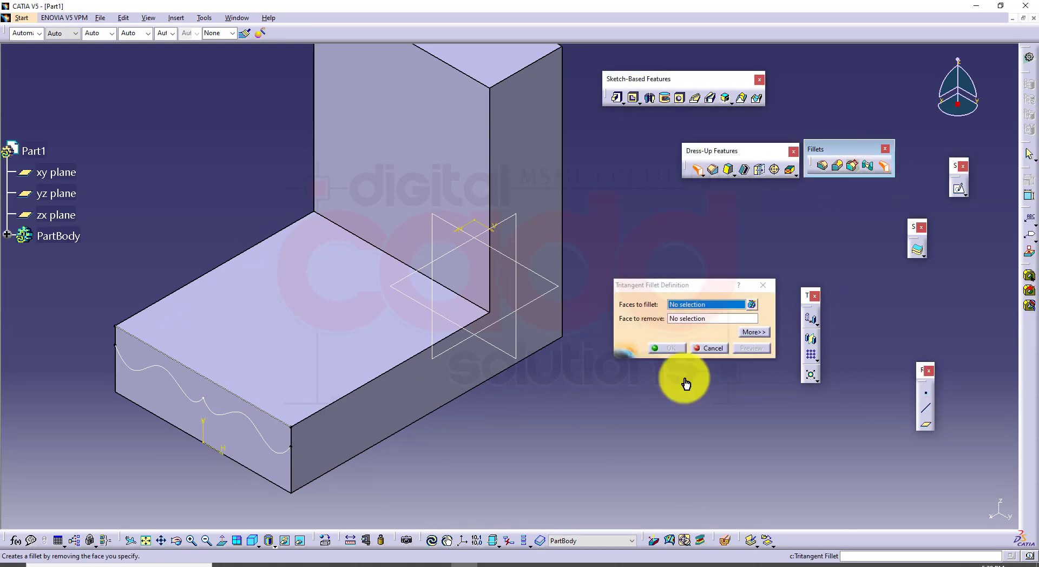
{"action": "left_click", "coordinate": [364, 419]}
{"action": "middle_click_drag", "start_coordinate": [365, 419], "coordinate": [602, 360]}
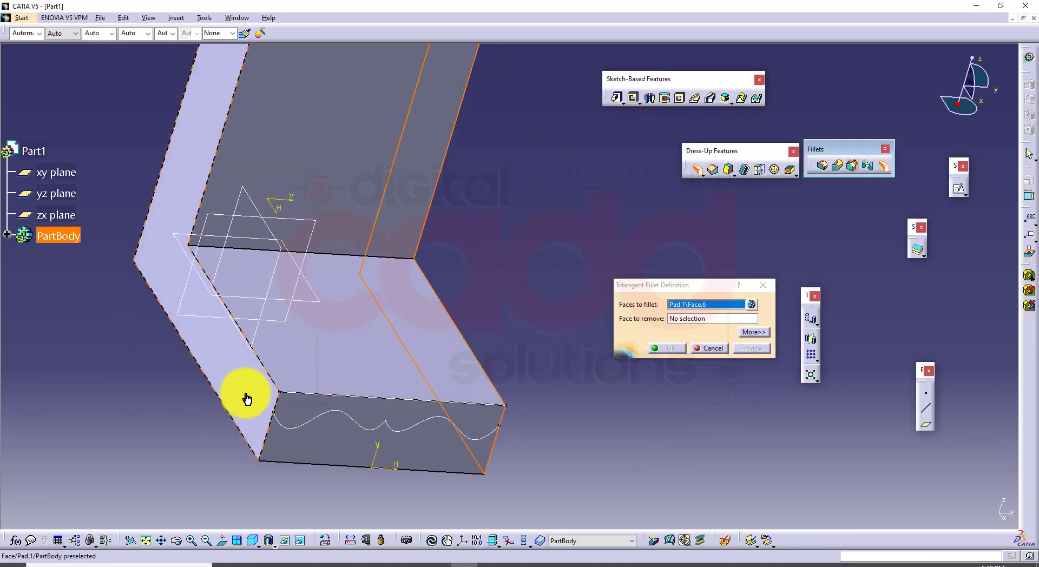
{"action": "left_click", "coordinate": [235, 380]}
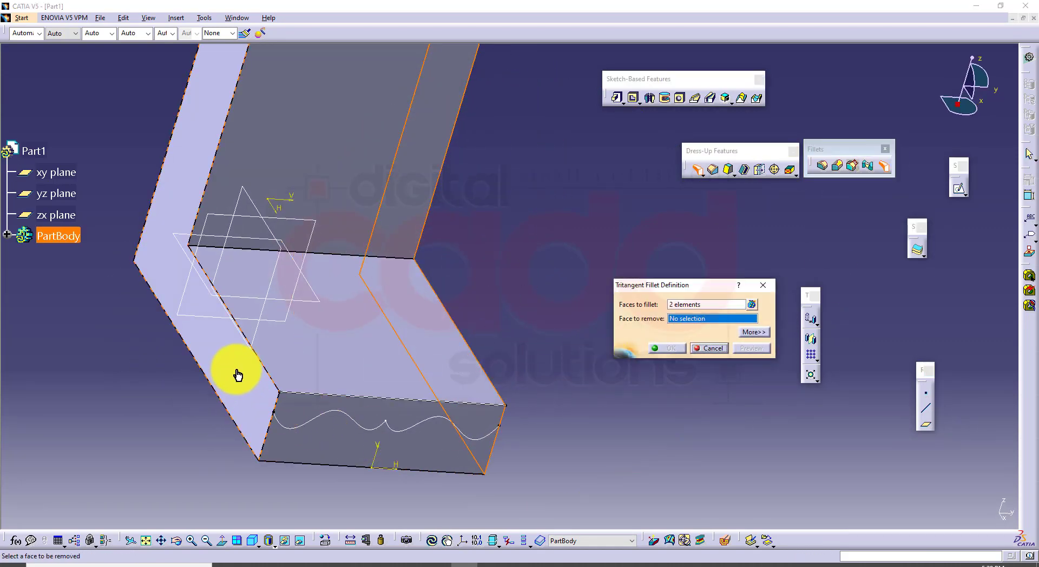
{"action": "left_click", "coordinate": [438, 449]}
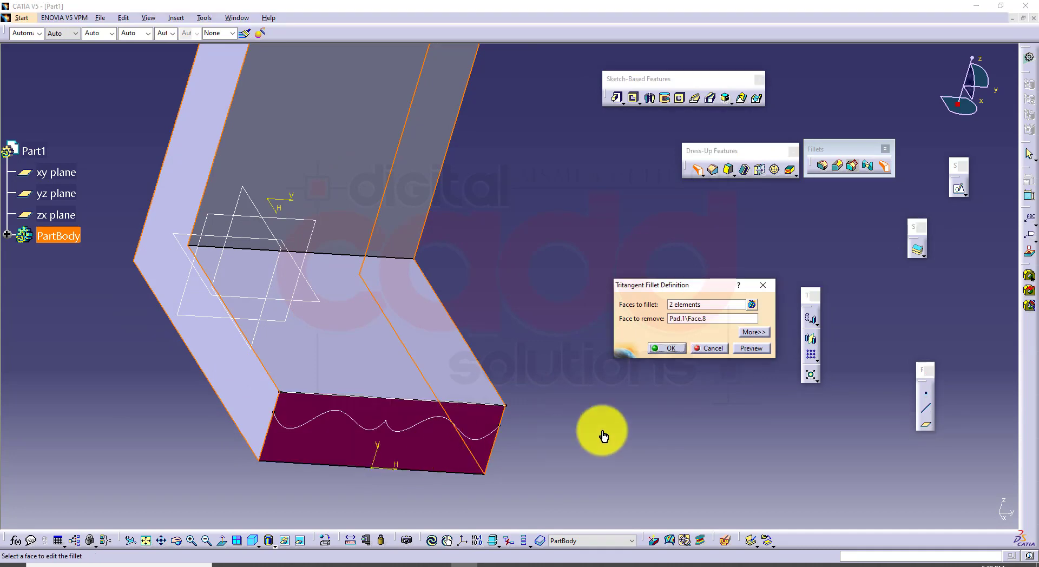
{"action": "left_click", "coordinate": [674, 354]}
Create a second tritangent fillet between the two side faces, with the upright's top end face as the face to remove
{"action": "middle_click_drag", "start_coordinate": [591, 203], "coordinate": [370, 362]}
{"action": "left_click", "coordinate": [410, 213]}
{"action": "middle_click_drag", "start_coordinate": [343, 258], "coordinate": [638, 433]}
{"action": "left_click", "coordinate": [227, 277]}
{"action": "left_click", "coordinate": [494, 306]}
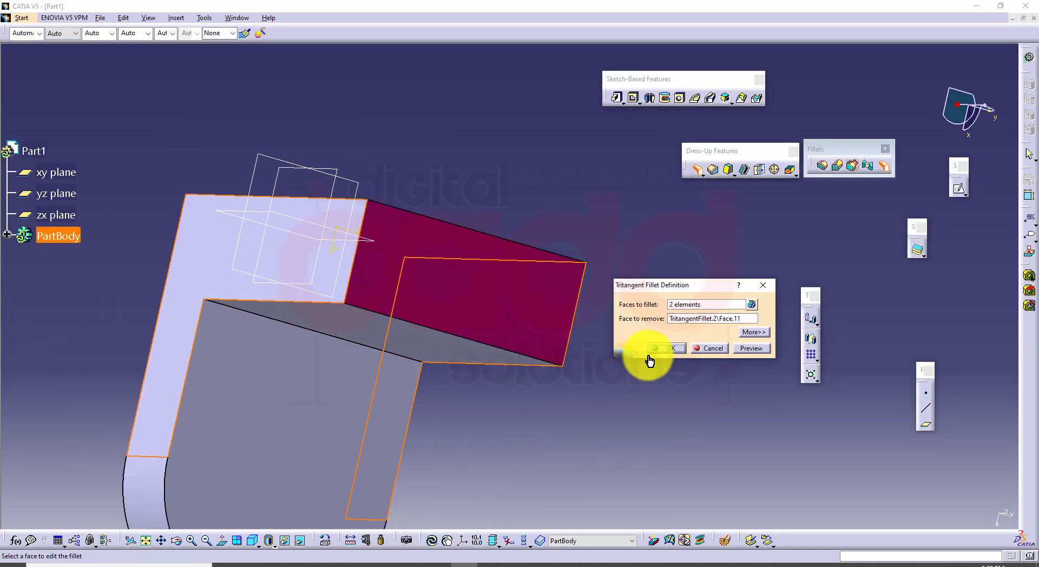
{"action": "left_click", "coordinate": [674, 349]}
{"action": "left_click", "coordinate": [713, 349]}
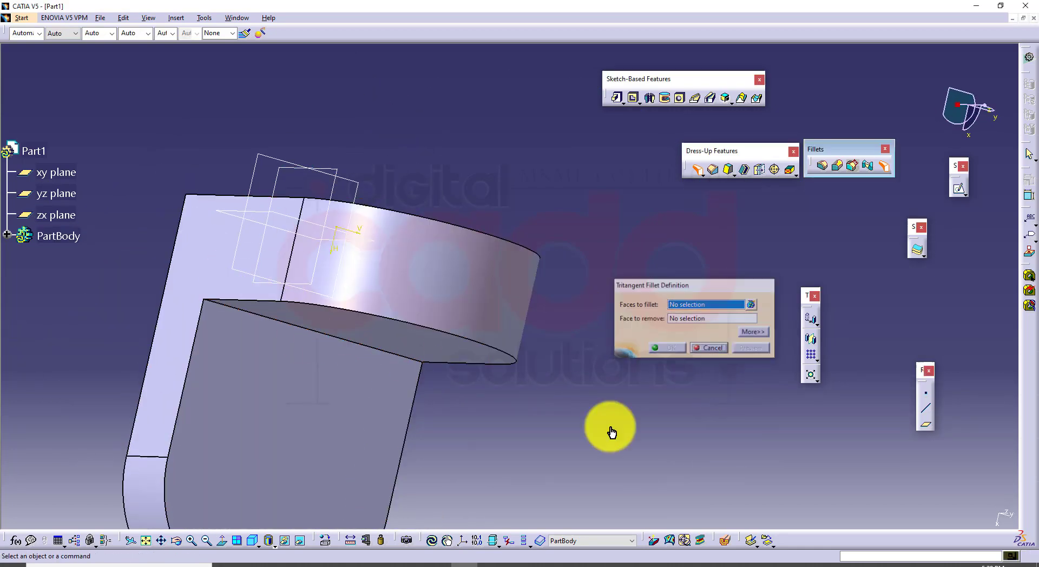
Show the rounded bracket in isometric view and move the Fillets toolbar below the Dress-Up Features toolbar
{"action": "left_click", "coordinate": [252, 543]}
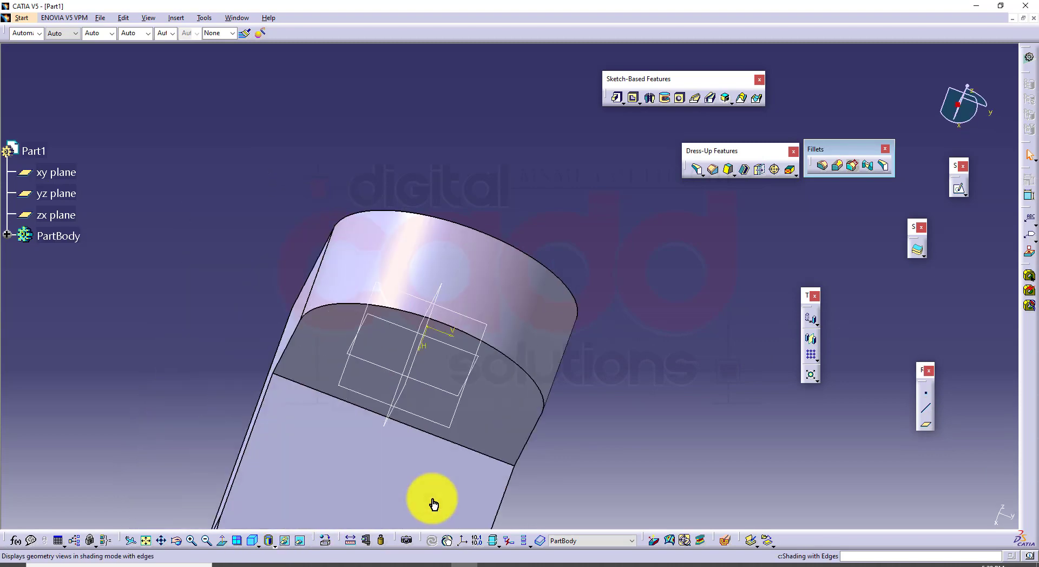
{"action": "middle_click_drag", "start_coordinate": [463, 408], "coordinate": [457, 342]}
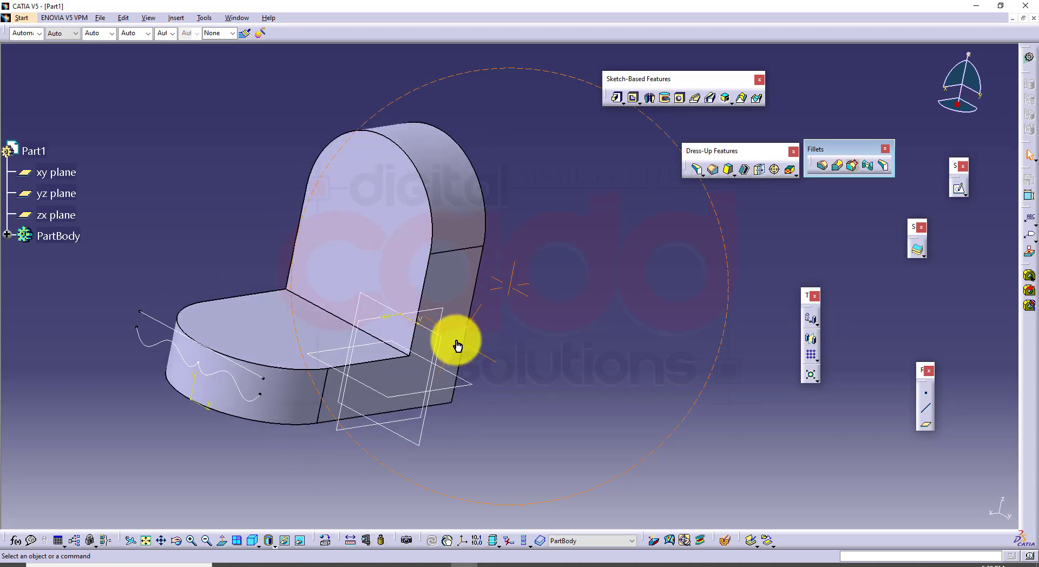
{"action": "left_click", "coordinate": [252, 542]}
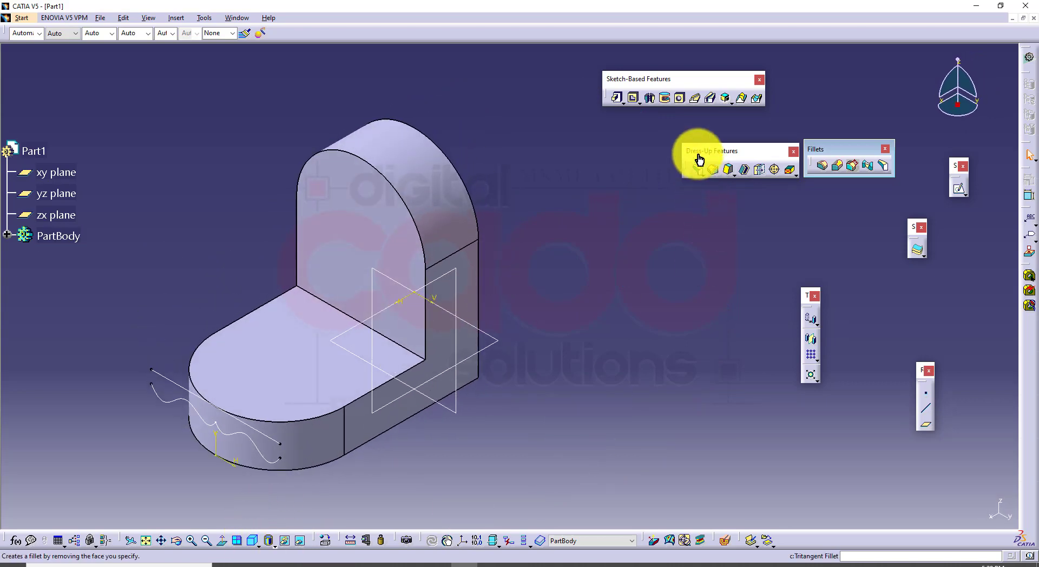
{"action": "left_click_drag", "start_coordinate": [830, 150], "coordinate": [658, 231]}
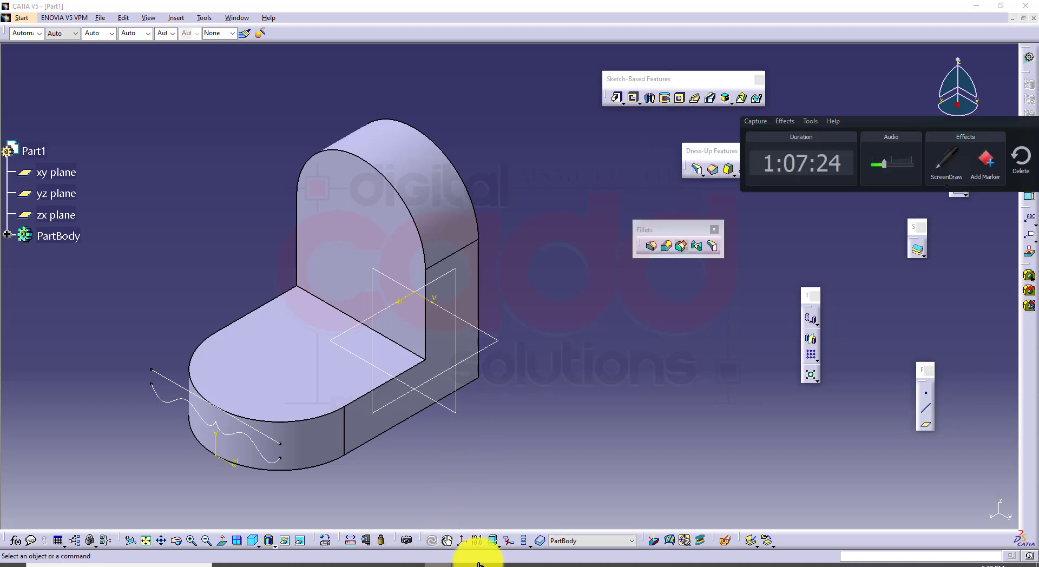
{"action": "left_click", "coordinate": [995, 114]}
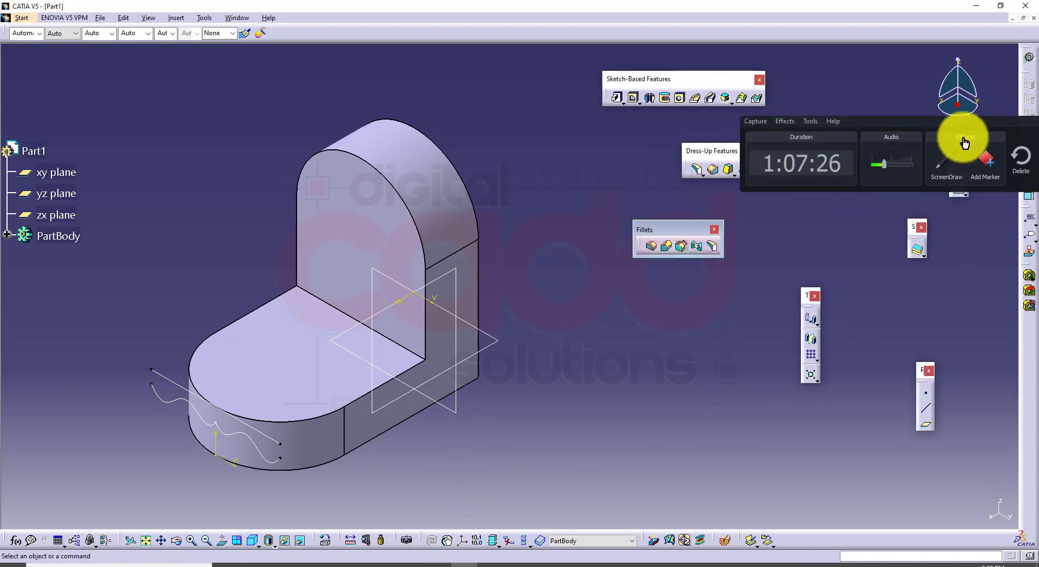
{"action": "left_click_drag", "start_coordinate": [983, 121], "coordinate": [805, 204]}
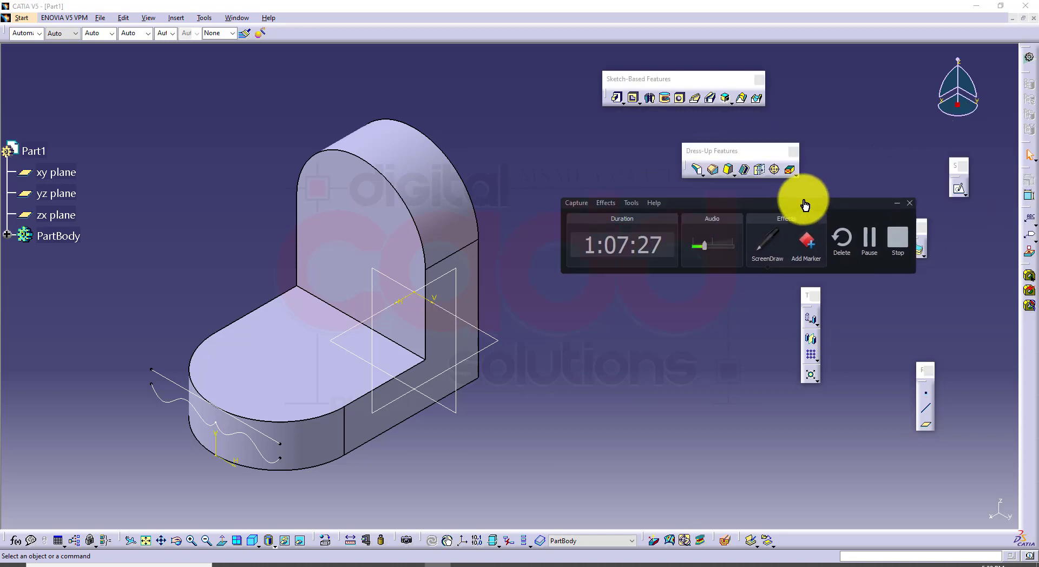
{"action": "left_click", "coordinate": [893, 208]}
{"action": "mouse_move", "coordinate": [522, 405]}
{"action": "middle_mouse_down"}
{"action": "mouse_move", "coordinate": [529, 390]}
{"action": "mouse_move", "coordinate": [514, 396]}
{"action": "mouse_move", "coordinate": [530, 398]}
{"action": "middle_mouse_up"}
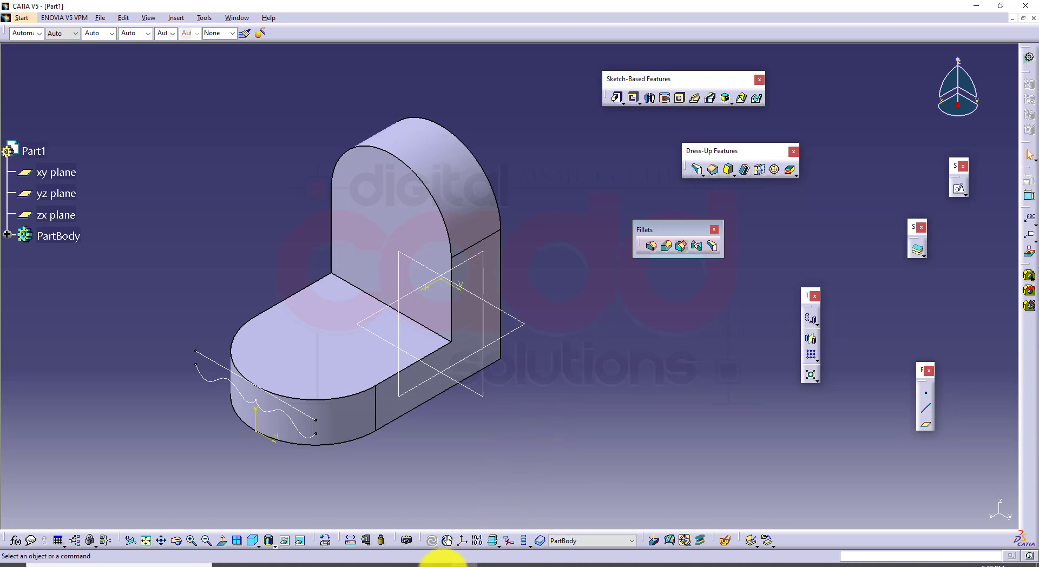
{"action": "left_click", "coordinate": [644, 552]}
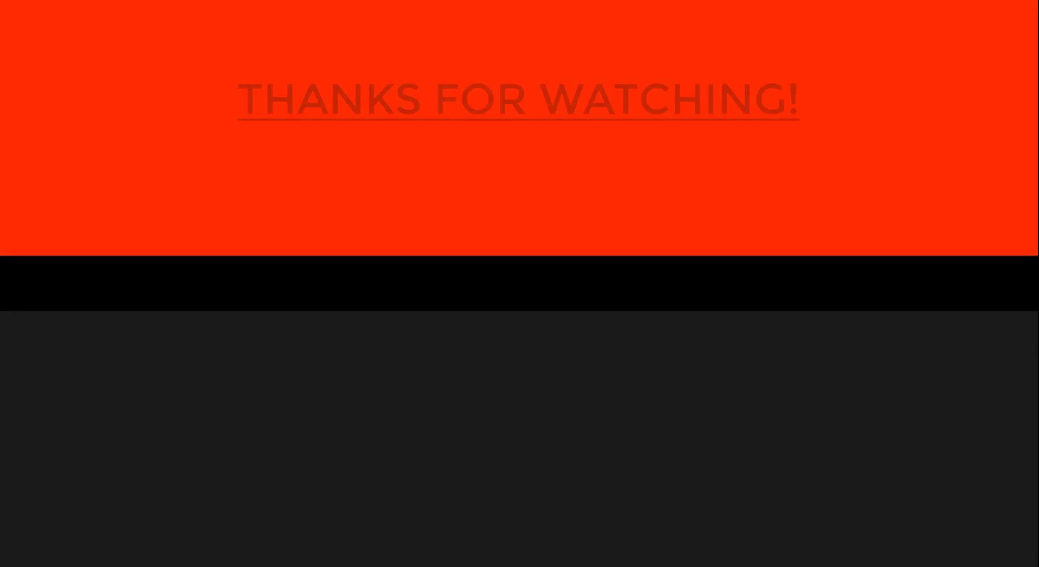